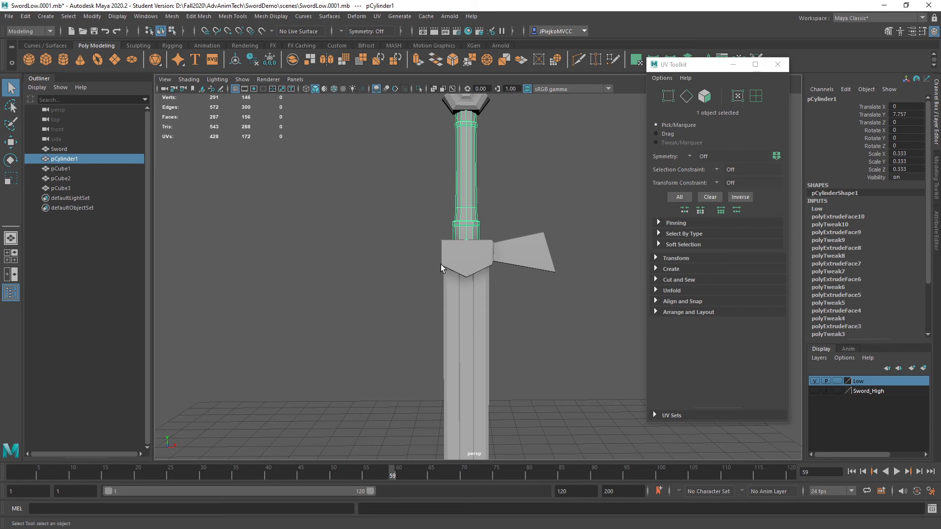
# Select the sword's crossguard and examine its existing UV layout in the UV Editor.
pyautogui.moveTo(442, 268)
pyautogui.keyDown('alt'); pyautogui.mouseDown()
pyautogui.moveTo(460, 276)
pyautogui.moveTo(445, 285)
pyautogui.mouseUp(); pyautogui.keyUp('alt')
pyautogui.click(470, 265)
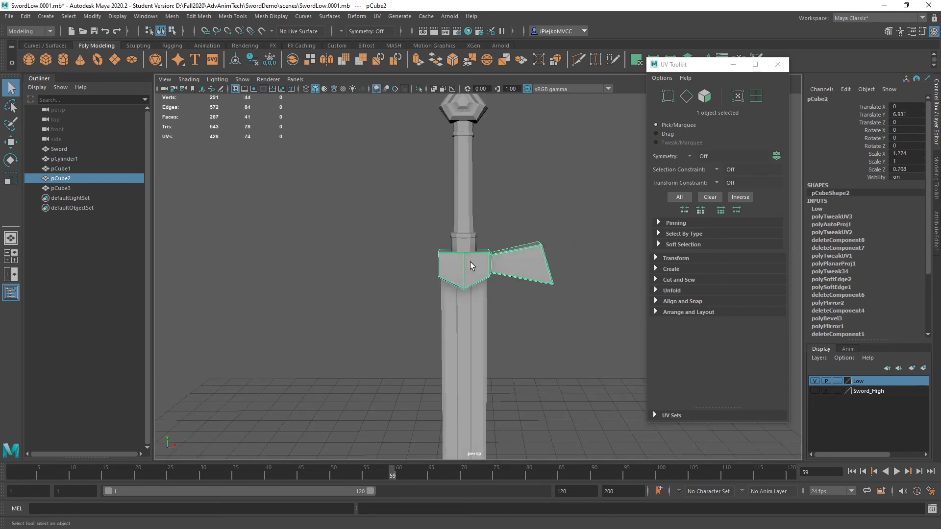
pyautogui.keyDown('alt'); pyautogui.moveTo(494, 257); pyautogui.dragTo(491, 332); pyautogui.keyUp('alt')
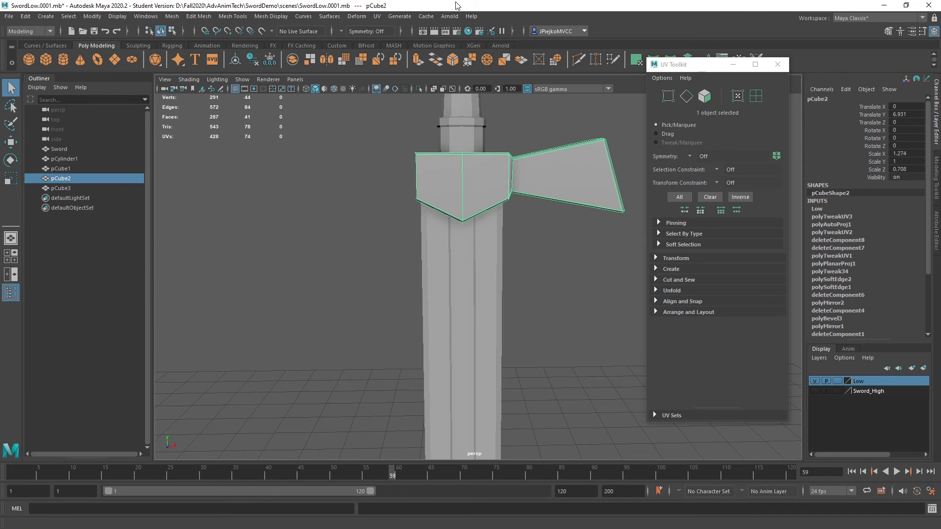
pyautogui.click(382, 17)
pyautogui.click(398, 34)
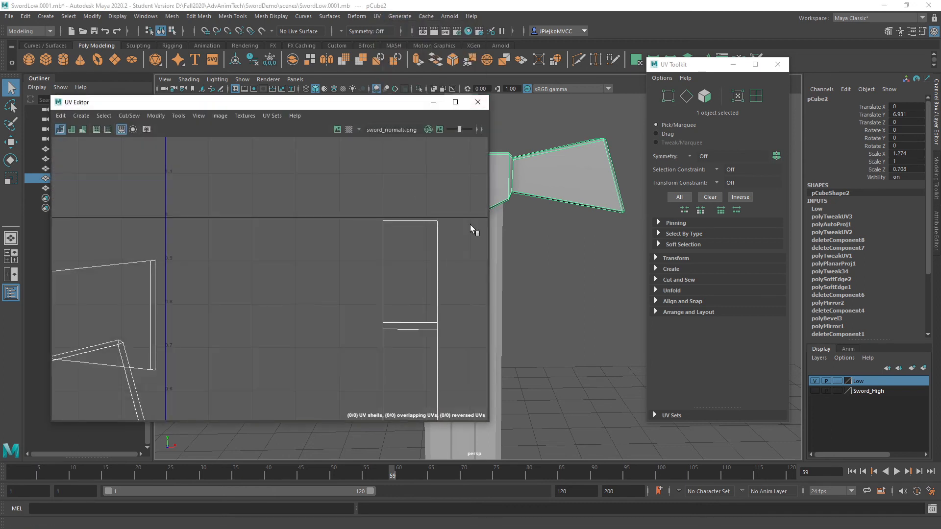
pyautogui.scroll(-5, 460, 357)
pyautogui.keyDown('alt'); pyautogui.moveTo(277, 256); pyautogui.dragTo(259, 228, button='middle'); pyautogui.keyUp('alt')
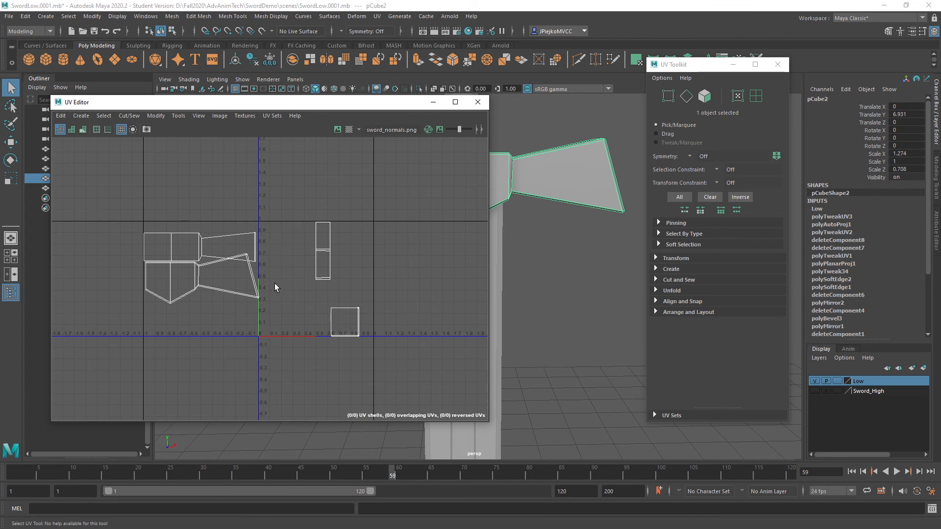
pyautogui.click(471, 106)
# Select the sword blade and check its current UVs in the UV Editor before returning to the model.
pyautogui.click(468, 324)
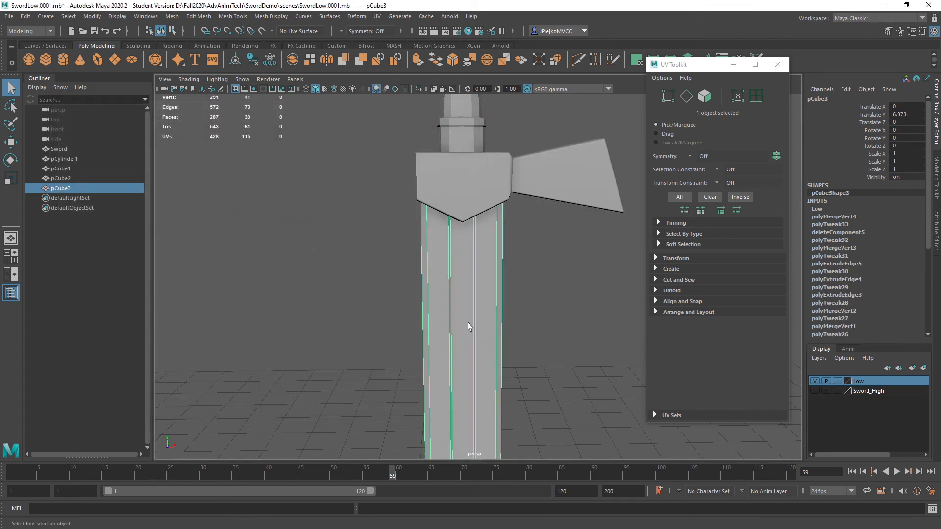
pyautogui.moveTo(409, 287)
pyautogui.keyDown('alt'); pyautogui.mouseDown()
pyautogui.moveTo(281, 294)
pyautogui.moveTo(389, 283)
pyautogui.moveTo(401, 297)
pyautogui.mouseUp(); pyautogui.keyUp('alt')
pyautogui.keyDown('alt'); pyautogui.moveTo(403, 304); pyautogui.dragTo(385, 205, button='middle'); pyautogui.keyUp('alt')
pyautogui.keyDown('alt'); pyautogui.moveTo(385, 206); pyautogui.dragTo(269, 260, button='right'); pyautogui.keyUp('alt')
pyautogui.keyDown('alt'); pyautogui.moveTo(269, 261); pyautogui.dragTo(382, 297); pyautogui.keyUp('alt')
pyautogui.keyDown('alt'); pyautogui.moveTo(382, 297); pyautogui.dragTo(391, 141, button='middle'); pyautogui.keyUp('alt')
pyautogui.keyDown('alt'); pyautogui.moveTo(390, 140); pyautogui.dragTo(311, 232); pyautogui.keyUp('alt')
pyautogui.keyDown('alt'); pyautogui.moveTo(312, 233); pyautogui.dragTo(339, 192, button='middle'); pyautogui.keyUp('alt')
pyautogui.keyDown('alt'); pyautogui.moveTo(340, 193); pyautogui.dragTo(434, 193); pyautogui.keyUp('alt')
pyautogui.keyDown('alt'); pyautogui.moveTo(434, 194); pyautogui.dragTo(443, 242, button='right'); pyautogui.keyUp('alt')
pyautogui.keyDown('alt'); pyautogui.moveTo(443, 243); pyautogui.dragTo(432, 198); pyautogui.keyUp('alt')
pyautogui.keyDown('alt'); pyautogui.moveTo(431, 198); pyautogui.dragTo(429, 254, button='middle'); pyautogui.keyUp('alt')
pyautogui.click(379, 18)
pyautogui.click(398, 33)
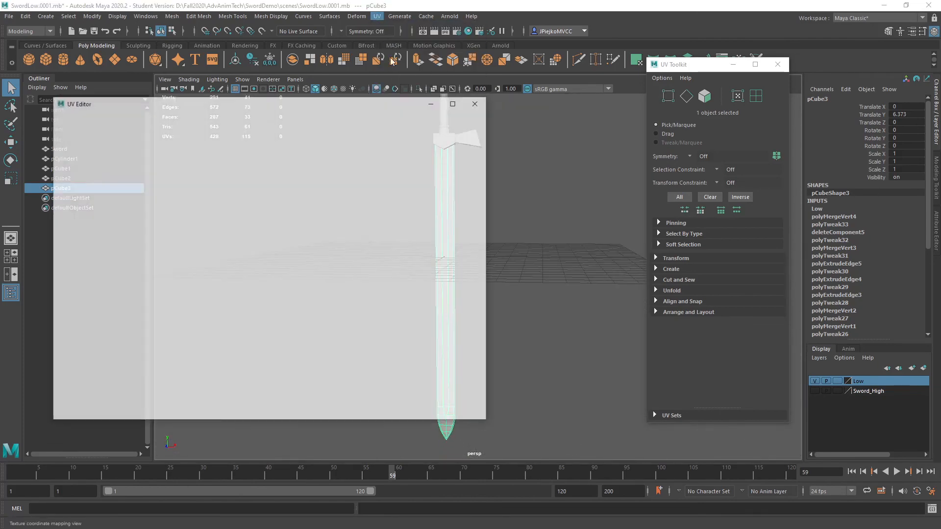
pyautogui.click(478, 104)
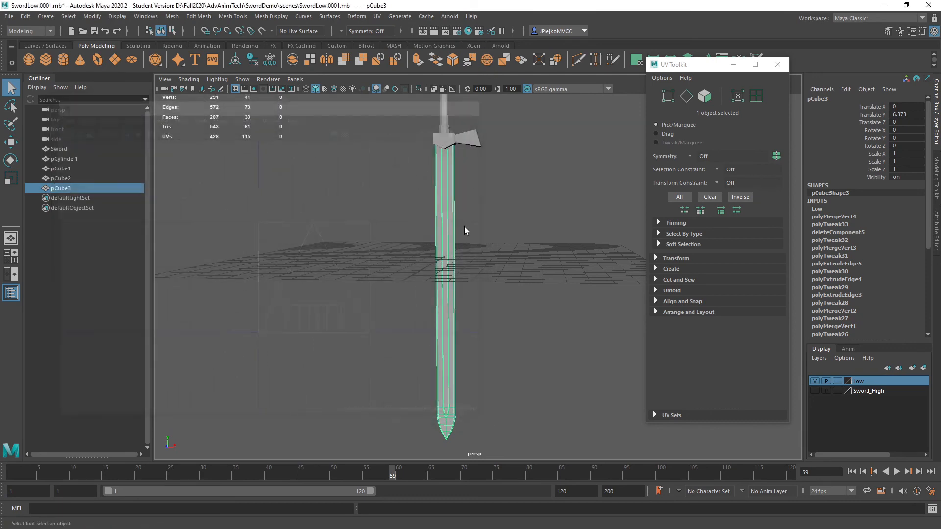
# Hide the grid in the perspective viewport.
pyautogui.keyDown('alt'); pyautogui.moveTo(463, 227); pyautogui.dragTo(421, 212); pyautogui.keyUp('alt')
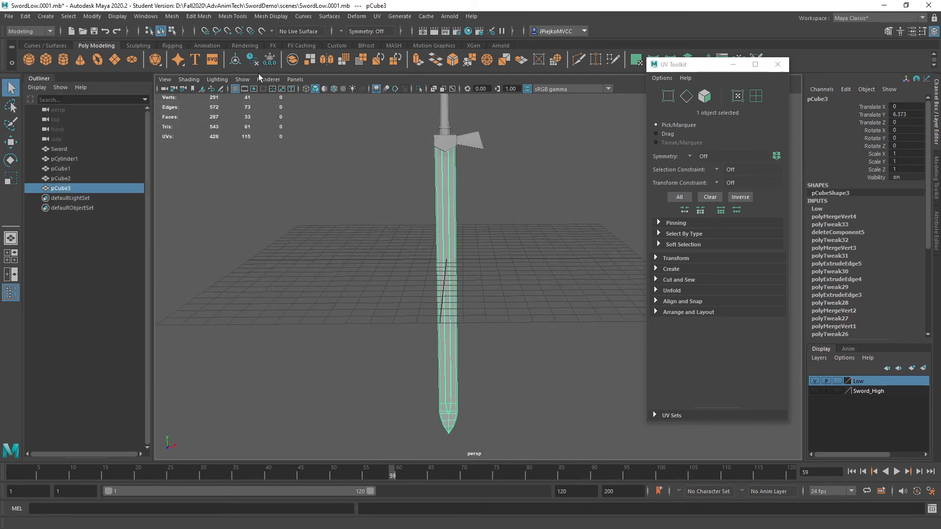
pyautogui.click(242, 79)
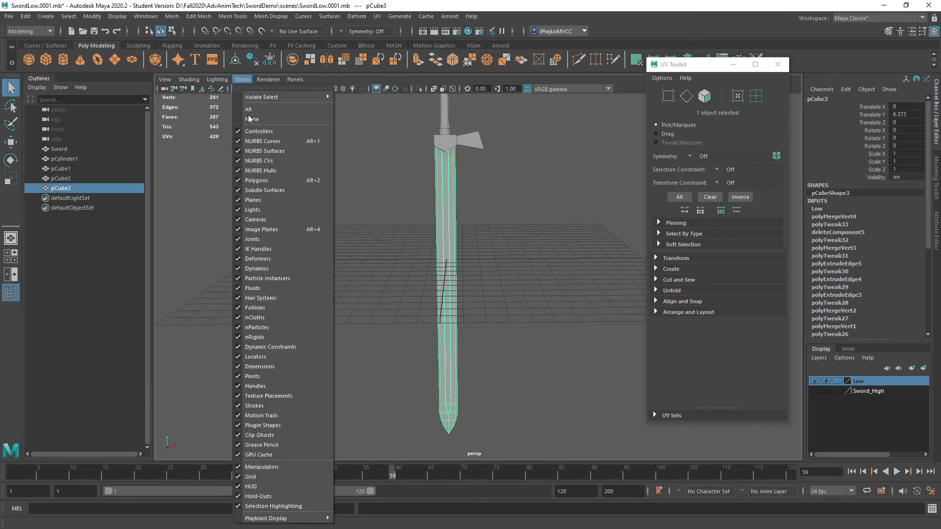
pyautogui.click(263, 477)
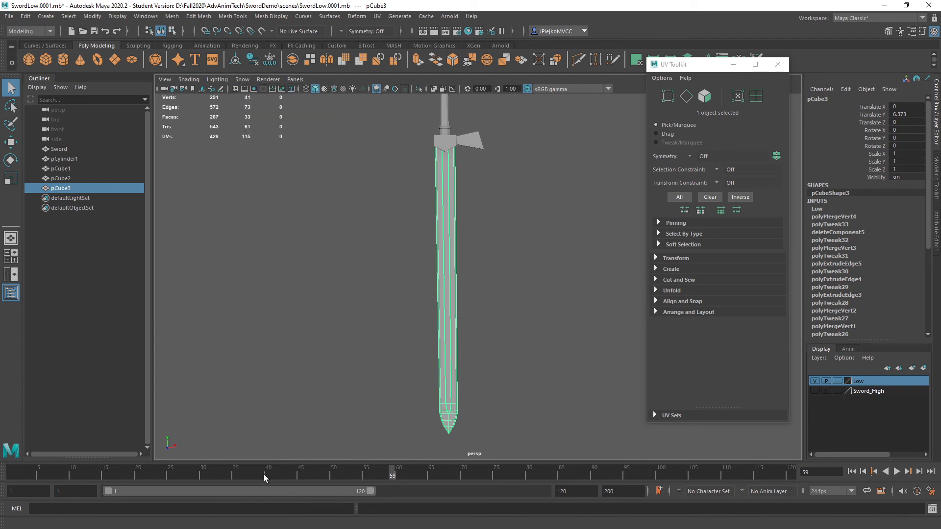
# Apply an Automatic UV projection to the sword blade.
pyautogui.keyDown('alt'); pyautogui.moveTo(417, 159); pyautogui.dragTo(416, 216, button='middle'); pyautogui.keyUp('alt')
pyautogui.keyDown('alt'); pyautogui.moveTo(403, 353); pyautogui.dragTo(422, 132, button='middle'); pyautogui.keyUp('alt')
pyautogui.keyDown('alt'); pyautogui.moveTo(432, 206); pyautogui.dragTo(719, 388, button='right'); pyautogui.keyUp('alt')
pyautogui.keyDown('alt'); pyautogui.moveTo(512, 255); pyautogui.dragTo(529, 395, button='middle'); pyautogui.keyUp('alt')
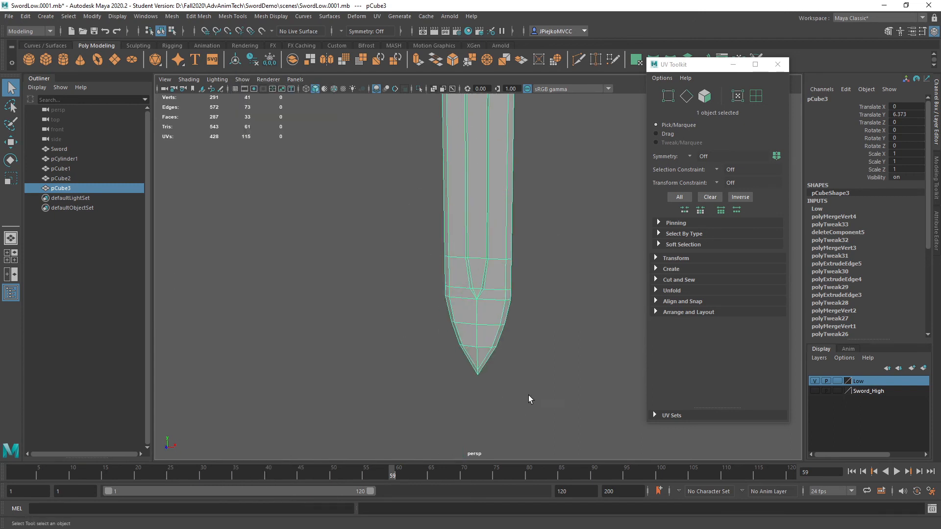
pyautogui.keyDown('alt'); pyautogui.moveTo(528, 395); pyautogui.dragTo(406, 158, button='right'); pyautogui.keyUp('alt')
pyautogui.keyDown('alt'); pyautogui.moveTo(406, 158); pyautogui.dragTo(358, 228, button='middle'); pyautogui.keyUp('alt')
pyautogui.keyDown('alt'); pyautogui.moveTo(357, 228); pyautogui.dragTo(436, 290, button='right'); pyautogui.keyUp('alt')
pyautogui.keyDown('alt'); pyautogui.moveTo(436, 289); pyautogui.dragTo(490, 302, button='middle'); pyautogui.keyUp('alt')
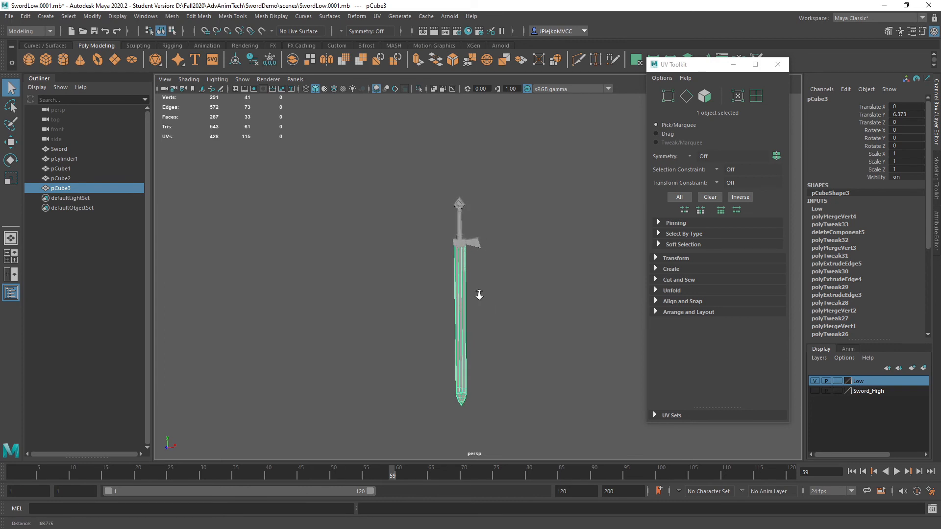
pyautogui.keyDown('alt'); pyautogui.moveTo(479, 295); pyautogui.dragTo(513, 283); pyautogui.keyUp('alt')
pyautogui.click(378, 17)
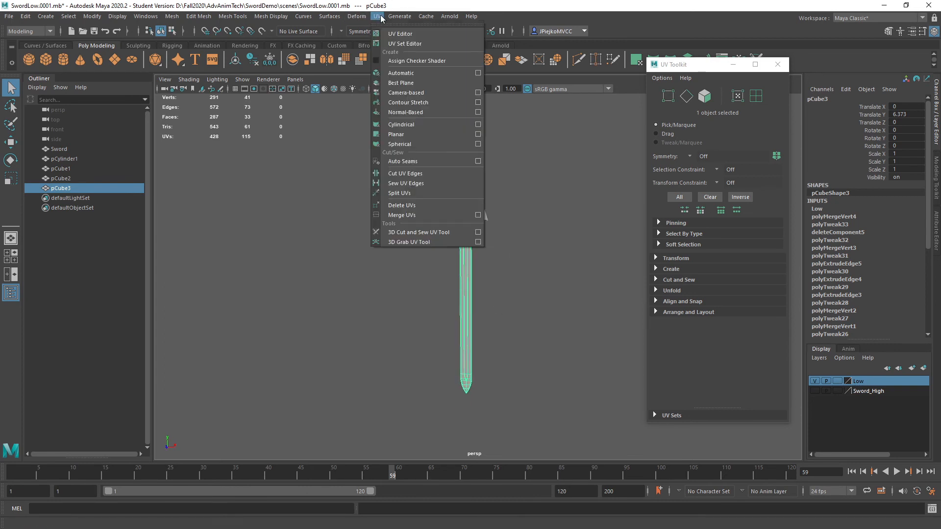
pyautogui.click(420, 75)
# Examine the blade's projected UV shell in the UV Editor along its full length, from the base down to the tip.
pyautogui.click(377, 16)
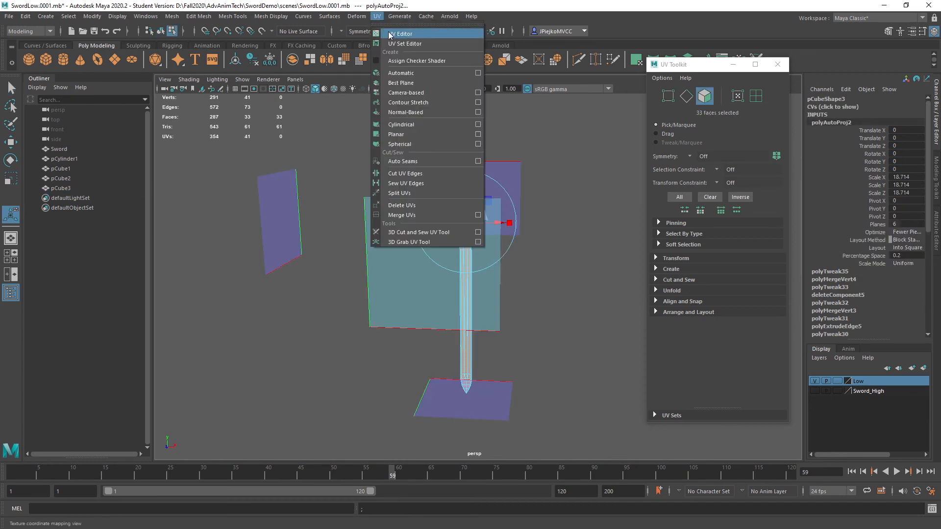
pyautogui.click(395, 30)
pyautogui.keyDown('alt'); pyautogui.moveTo(241, 280); pyautogui.dragTo(406, 347, button='right'); pyautogui.keyUp('alt')
pyautogui.keyDown('alt'); pyautogui.moveTo(302, 330); pyautogui.dragTo(497, 397, button='right'); pyautogui.keyUp('alt')
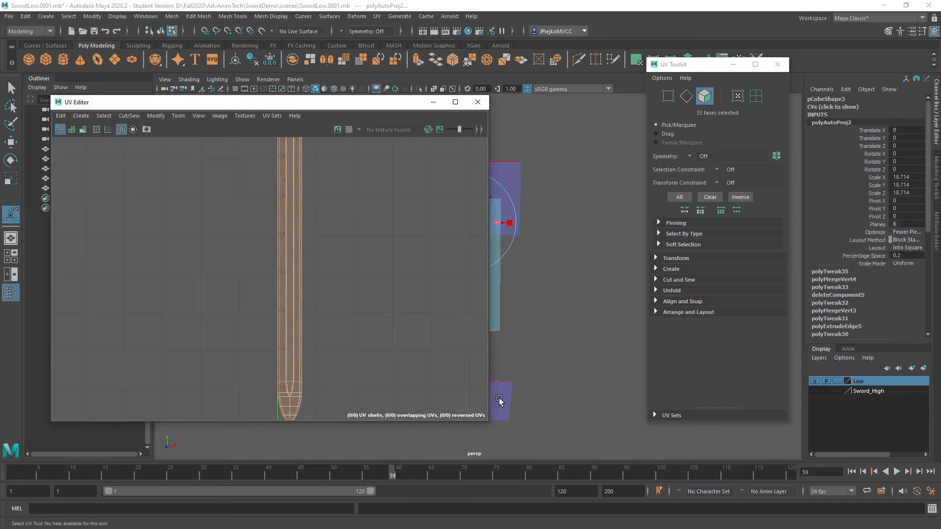
pyautogui.keyDown('alt'); pyautogui.moveTo(249, 343); pyautogui.dragTo(242, 171, button='middle'); pyautogui.keyUp('alt')
pyautogui.keyDown('alt'); pyautogui.moveTo(314, 294); pyautogui.dragTo(479, 362, button='right'); pyautogui.keyUp('alt')
pyautogui.keyDown('alt'); pyautogui.moveTo(353, 199); pyautogui.dragTo(345, 387, button='middle'); pyautogui.keyUp('alt')
pyautogui.keyDown('alt'); pyautogui.moveTo(346, 387); pyautogui.dragTo(147, 210, button='right'); pyautogui.keyUp('alt')
pyautogui.keyDown('alt'); pyautogui.moveTo(377, 228); pyautogui.dragTo(347, 387, button='middle'); pyautogui.keyUp('alt')
pyautogui.keyDown('alt'); pyautogui.moveTo(288, 301); pyautogui.dragTo(431, 346, button='right'); pyautogui.keyUp('alt')
pyautogui.keyDown('alt'); pyautogui.moveTo(370, 255); pyautogui.dragTo(312, 327, button='middle'); pyautogui.keyUp('alt')
pyautogui.keyDown('alt'); pyautogui.moveTo(297, 306); pyautogui.dragTo(416, 343, button='right'); pyautogui.keyUp('alt')
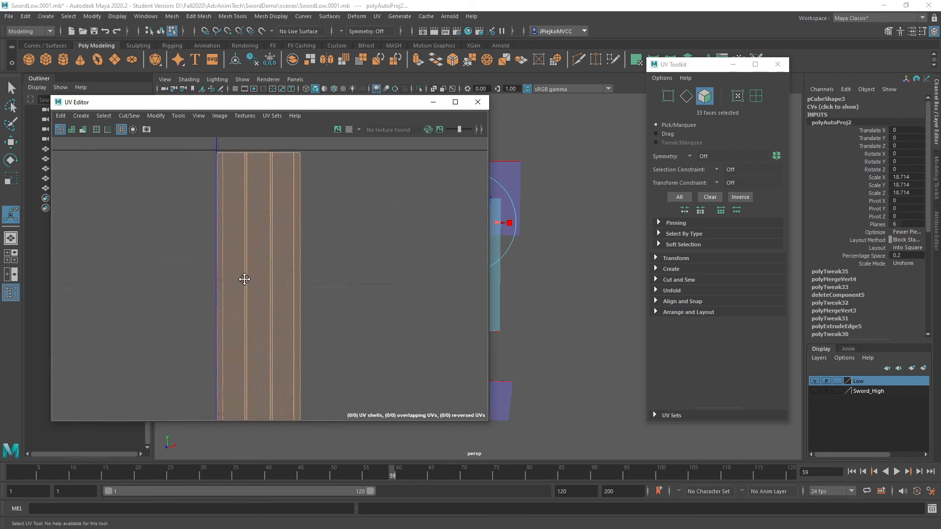
pyautogui.keyDown('alt'); pyautogui.moveTo(244, 278); pyautogui.dragTo(252, 350, button='middle'); pyautogui.keyUp('alt')
pyautogui.keyDown('alt'); pyautogui.moveTo(324, 342); pyautogui.dragTo(306, 163, button='middle'); pyautogui.keyUp('alt')
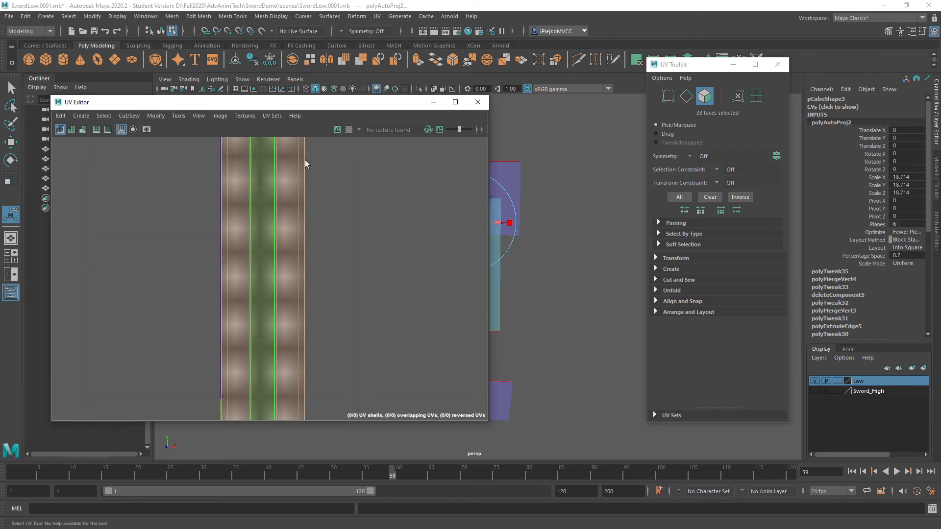
pyautogui.keyDown('alt'); pyautogui.moveTo(298, 377); pyautogui.dragTo(306, 162, button='middle'); pyautogui.keyUp('alt')
pyautogui.keyDown('alt'); pyautogui.moveTo(302, 387); pyautogui.dragTo(299, 157, button='middle'); pyautogui.keyUp('alt')
pyautogui.keyDown('alt'); pyautogui.moveTo(295, 392); pyautogui.dragTo(296, 152, button='middle'); pyautogui.keyUp('alt')
pyautogui.keyDown('alt'); pyautogui.moveTo(314, 329); pyautogui.dragTo(397, 361, button='right'); pyautogui.keyUp('alt')
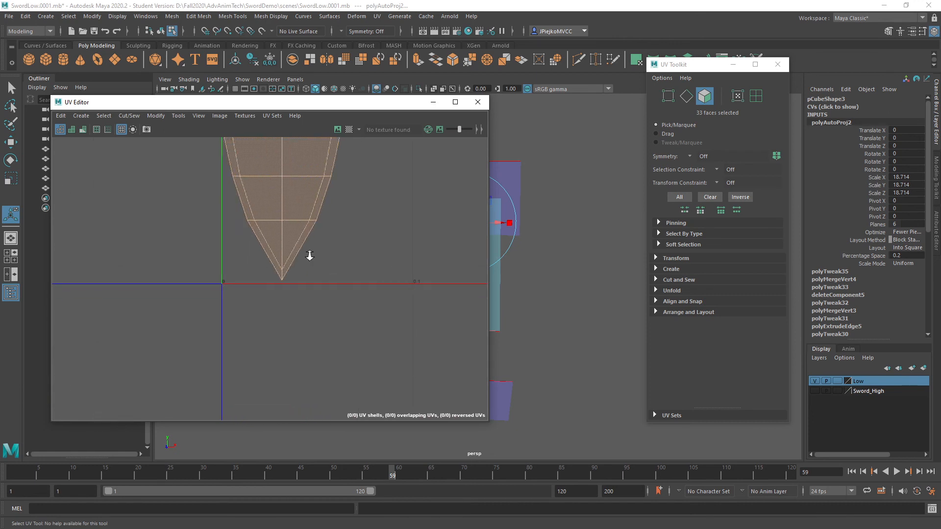
pyautogui.keyDown('alt'); pyautogui.moveTo(310, 256); pyautogui.dragTo(526, 337, button='right'); pyautogui.keyUp('alt')
pyautogui.keyDown('alt'); pyautogui.moveTo(340, 402); pyautogui.dragTo(280, 351, button='right'); pyautogui.keyUp('alt')
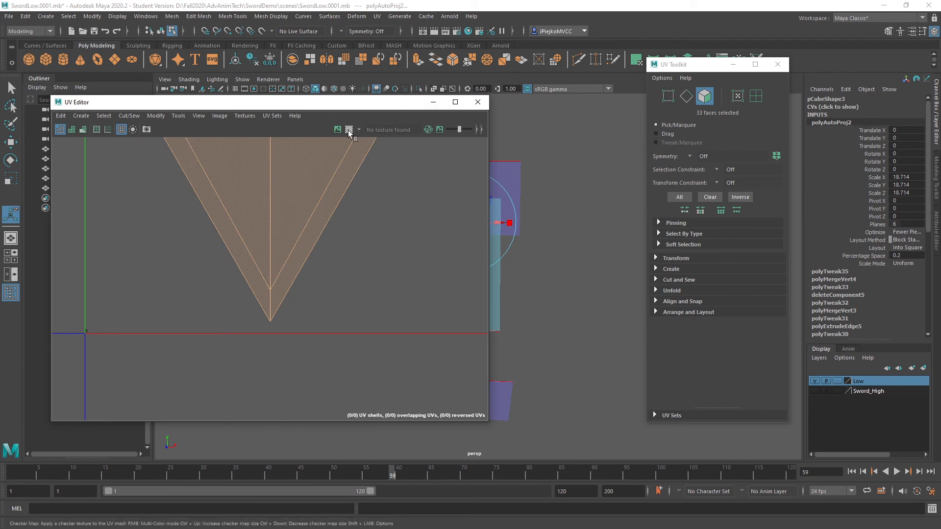
# Show the checker map on the blade and arrange the UV Editor so the blade's checker pattern can be seen.
pyautogui.moveTo(356, 105); pyautogui.dragTo(767, 121)
pyautogui.keyDown('alt'); pyautogui.moveTo(331, 203); pyautogui.dragTo(348, 239, button='middle'); pyautogui.keyUp('alt')
pyautogui.moveTo(348, 239)
pyautogui.keyDown('alt'); pyautogui.mouseDown()
pyautogui.moveTo(429, 233)
pyautogui.moveTo(345, 221)
pyautogui.mouseUp(); pyautogui.keyUp('alt')
pyautogui.keyDown('alt'); pyautogui.moveTo(345, 221); pyautogui.dragTo(431, 266, button='right'); pyautogui.keyUp('alt')
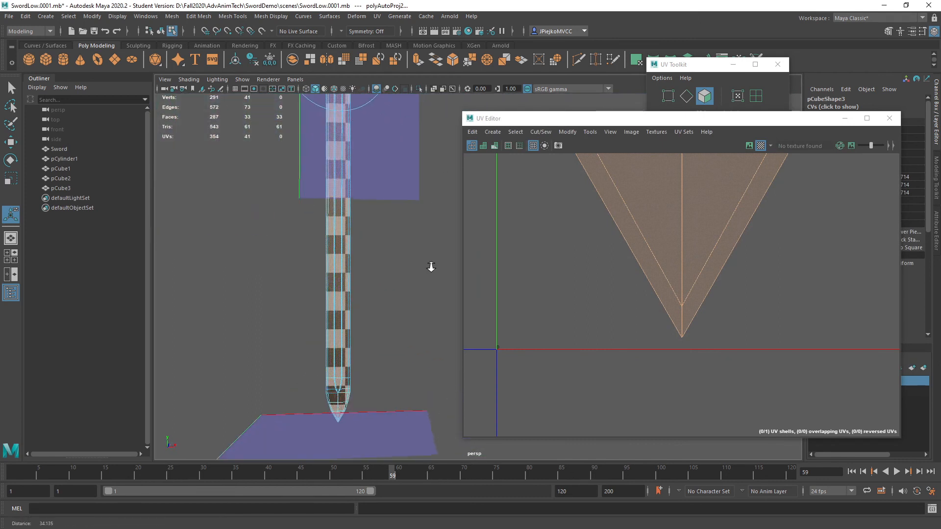
pyautogui.keyDown('alt'); pyautogui.moveTo(375, 281); pyautogui.dragTo(390, 210, button='middle'); pyautogui.keyUp('alt')
pyautogui.keyDown('alt'); pyautogui.moveTo(390, 211); pyautogui.dragTo(439, 270, button='right'); pyautogui.keyUp('alt')
pyautogui.moveTo(596, 121); pyautogui.dragTo(551, 165)
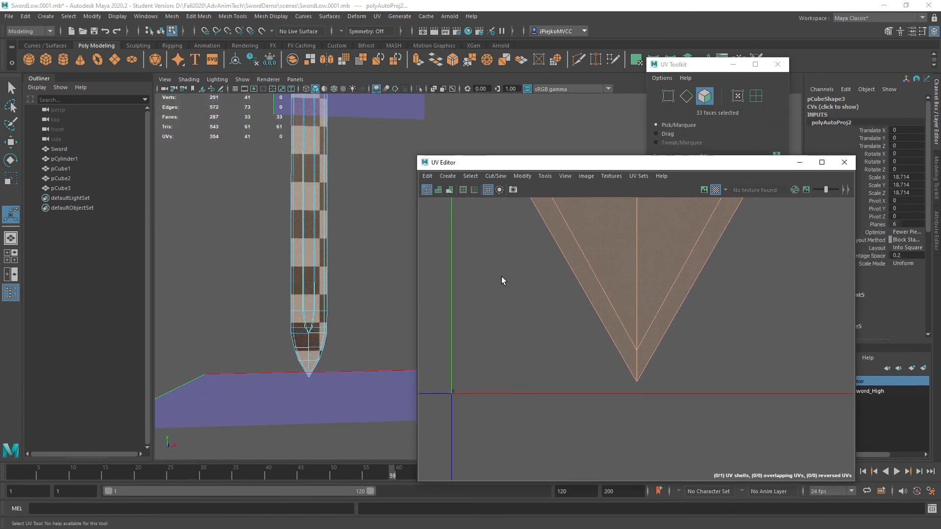
# Try enlarging the blade's UV shell uniformly to see the effect on the checker pattern, and undo the scaling.
pyautogui.keyDown('alt'); pyautogui.moveTo(557, 382); pyautogui.dragTo(590, 324, button='right'); pyautogui.keyUp('alt')
pyautogui.keyDown('alt'); pyautogui.moveTo(590, 324); pyautogui.dragTo(645, 319, button='middle'); pyautogui.keyUp('alt')
pyautogui.keyDown('alt'); pyautogui.moveTo(645, 319); pyautogui.dragTo(589, 288, button='right'); pyautogui.keyUp('alt')
pyautogui.keyDown('alt'); pyautogui.moveTo(589, 289); pyautogui.dragTo(641, 355, button='middle'); pyautogui.keyUp('alt')
pyautogui.keyDown('alt'); pyautogui.moveTo(640, 355); pyautogui.dragTo(498, 283, button='right'); pyautogui.keyUp('alt')
pyautogui.keyDown('alt'); pyautogui.moveTo(498, 283); pyautogui.dragTo(613, 318, button='middle'); pyautogui.keyUp('alt')
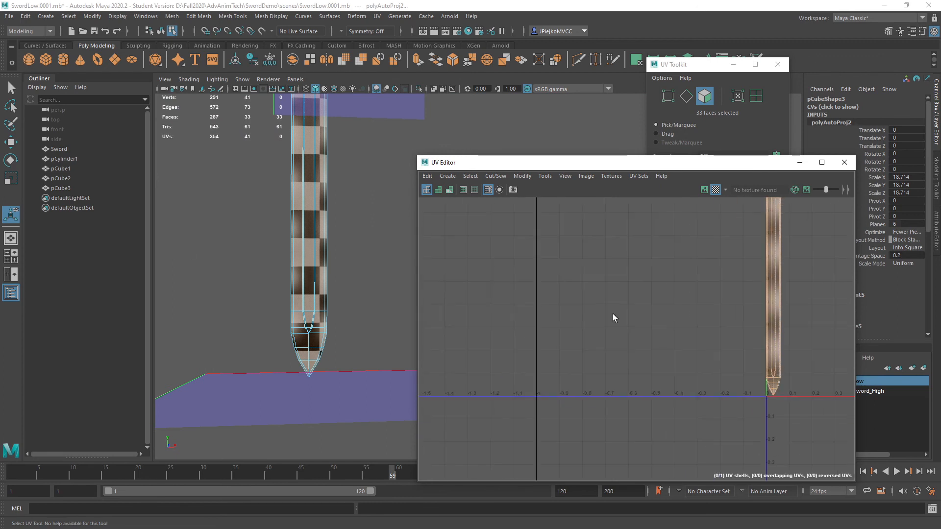
pyautogui.keyDown('alt'); pyautogui.moveTo(723, 334); pyautogui.dragTo(682, 314, button='right'); pyautogui.keyUp('alt')
pyautogui.keyDown('alt'); pyautogui.moveTo(682, 314); pyautogui.dragTo(613, 376, button='middle'); pyautogui.keyUp('alt')
pyautogui.press('r')
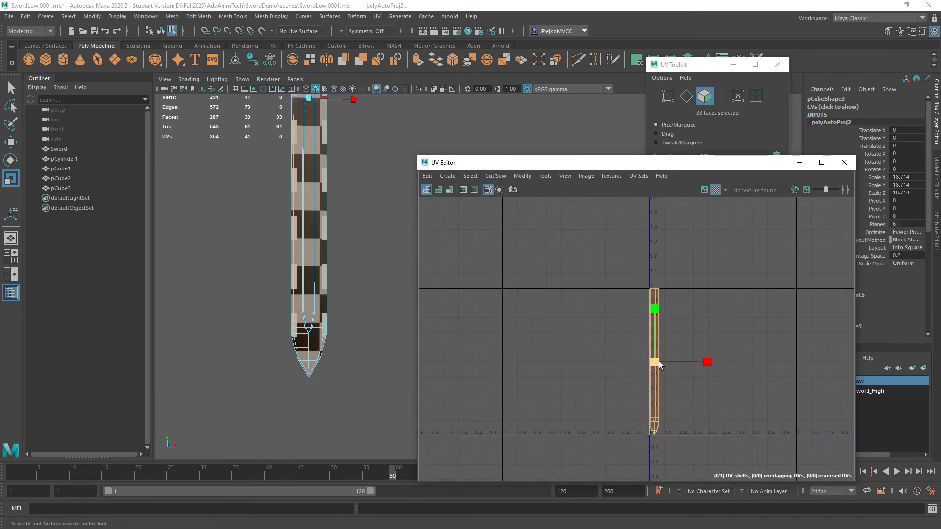
pyautogui.moveTo(659, 365); pyautogui.dragTo(829, 307)
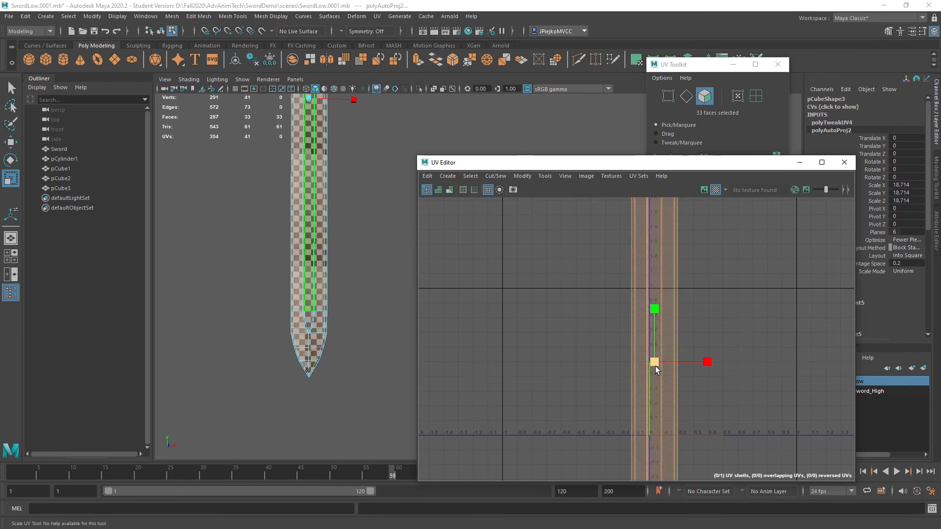
pyautogui.moveTo(657, 370); pyautogui.dragTo(696, 349)
pyautogui.keyDown('alt'); pyautogui.moveTo(399, 321); pyautogui.dragTo(418, 257); pyautogui.keyUp('alt')
pyautogui.hotkey('ctrl', 'z')
pyautogui.keyDown('alt'); pyautogui.moveTo(750, 363); pyautogui.dragTo(615, 308, button='right'); pyautogui.keyUp('alt')
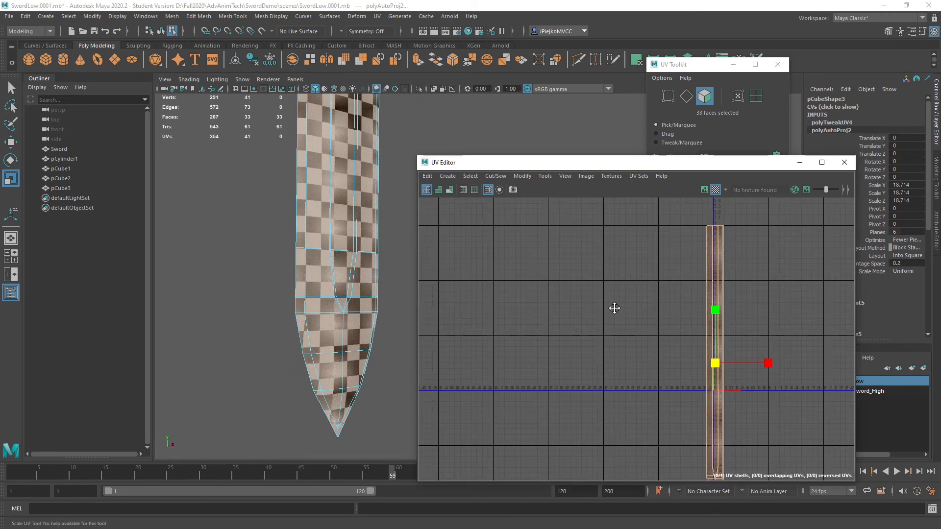
pyautogui.hotkey('ctrl', 'z')
# Move the UV Editor clear of the UV Toolkit and expand the toolkit's Unfold options.
pyautogui.keyDown('alt'); pyautogui.moveTo(672, 333); pyautogui.dragTo(842, 407, button='right'); pyautogui.keyUp('alt')
pyautogui.keyDown('alt'); pyautogui.moveTo(730, 378); pyautogui.dragTo(457, 311, button='middle'); pyautogui.keyUp('alt')
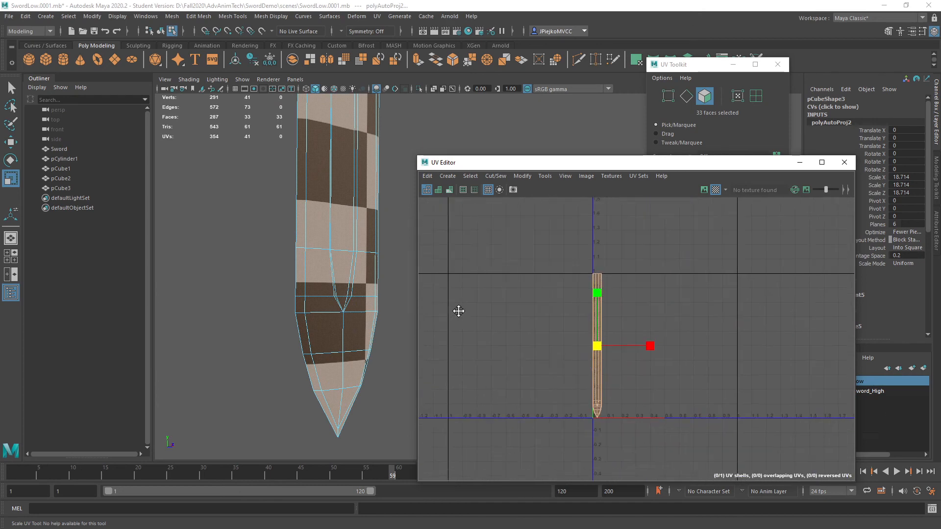
pyautogui.keyDown('alt'); pyautogui.moveTo(458, 311); pyautogui.dragTo(734, 339, button='right'); pyautogui.keyUp('alt')
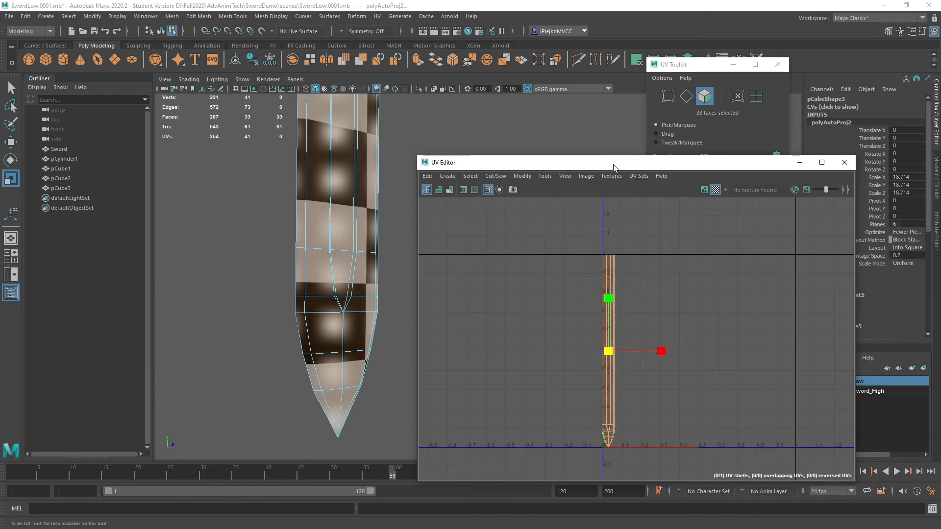
pyautogui.moveTo(613, 166); pyautogui.dragTo(319, 102)
pyautogui.click(671, 290)
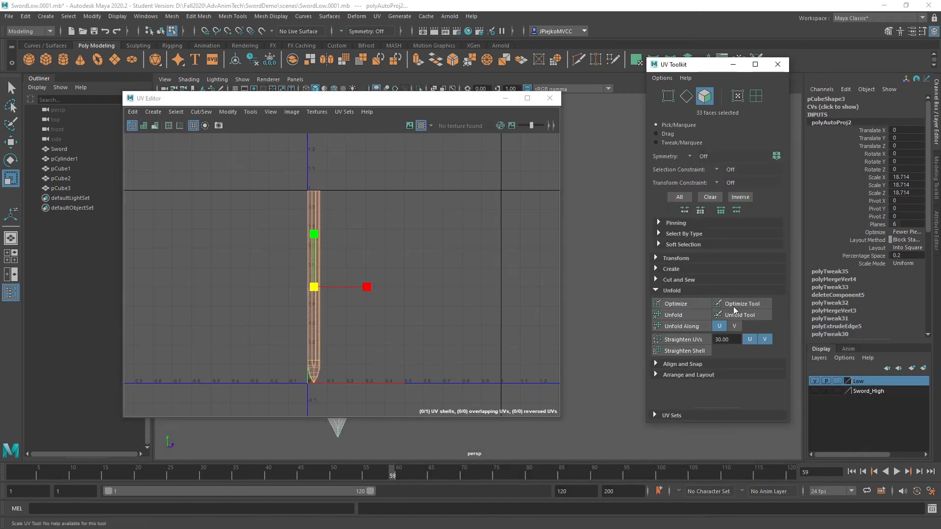
# Try Optimize on the blade's UV shell, compare the result with the original projection, and undo it.
pyautogui.click(684, 304)
pyautogui.keyDown('alt'); pyautogui.moveTo(166, 256); pyautogui.dragTo(398, 283, button='right'); pyautogui.keyUp('alt')
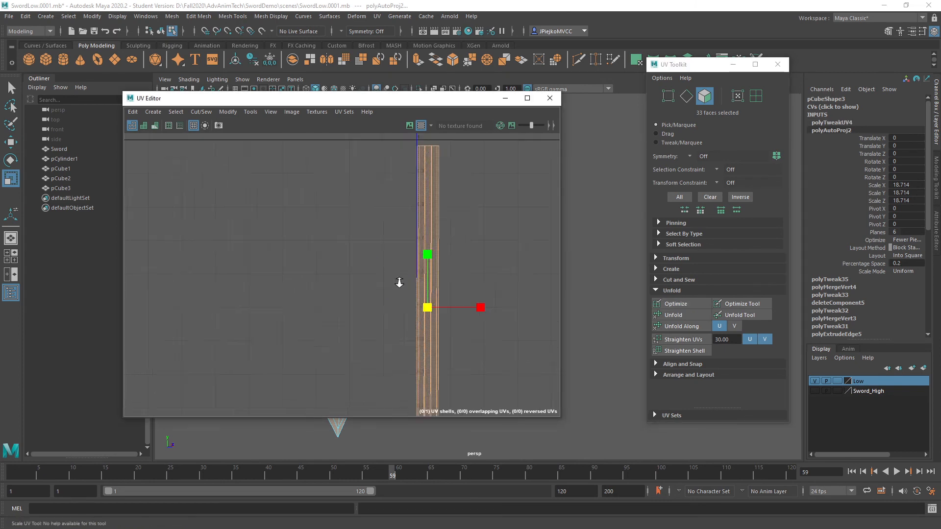
pyautogui.keyDown('alt'); pyautogui.moveTo(342, 266); pyautogui.dragTo(186, 136, button='middle'); pyautogui.keyUp('alt')
pyautogui.keyDown('alt'); pyautogui.moveTo(186, 137); pyautogui.dragTo(82, 271, button='right'); pyautogui.keyUp('alt')
pyautogui.hotkey('ctrl', 'z')
pyautogui.hotkey('shift', 'z')
pyautogui.keyDown('alt'); pyautogui.moveTo(333, 201); pyautogui.dragTo(338, 382, button='middle'); pyautogui.keyUp('alt')
pyautogui.keyDown('alt'); pyautogui.moveTo(325, 337); pyautogui.dragTo(401, 316, button='right'); pyautogui.keyUp('alt')
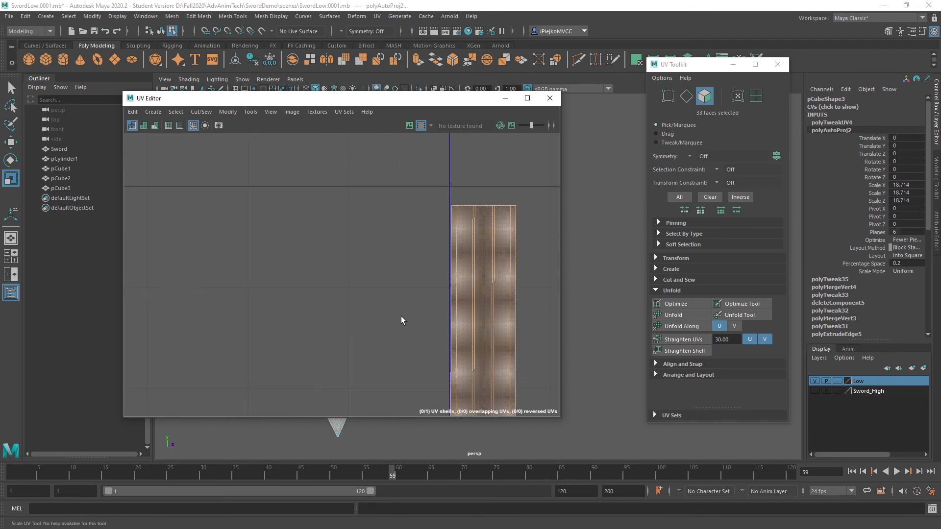
pyautogui.keyDown('alt'); pyautogui.moveTo(401, 316); pyautogui.dragTo(285, 296, button='middle'); pyautogui.keyUp('alt')
pyautogui.keyDown('alt'); pyautogui.moveTo(285, 296); pyautogui.dragTo(477, 356, button='right'); pyautogui.keyUp('alt')
pyautogui.keyDown('alt'); pyautogui.moveTo(341, 231); pyautogui.dragTo(255, 331, button='middle'); pyautogui.keyUp('alt')
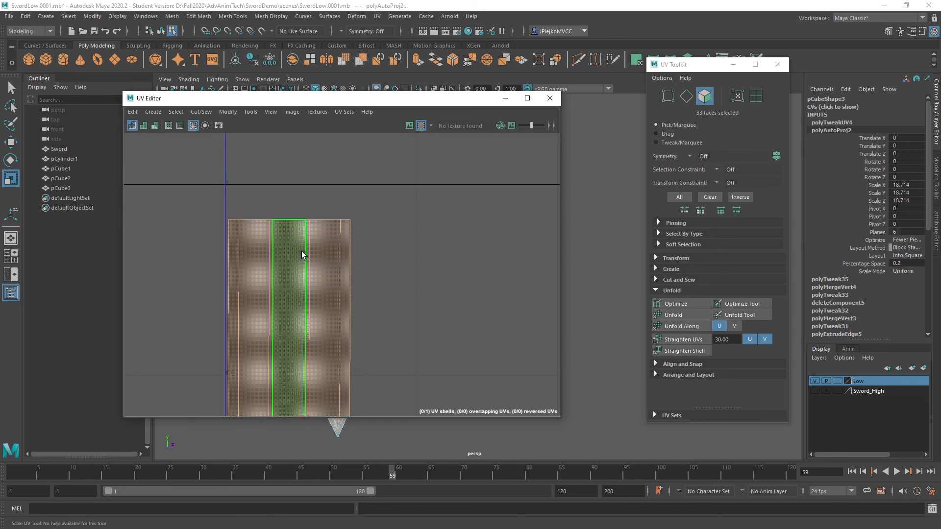
pyautogui.press('z')
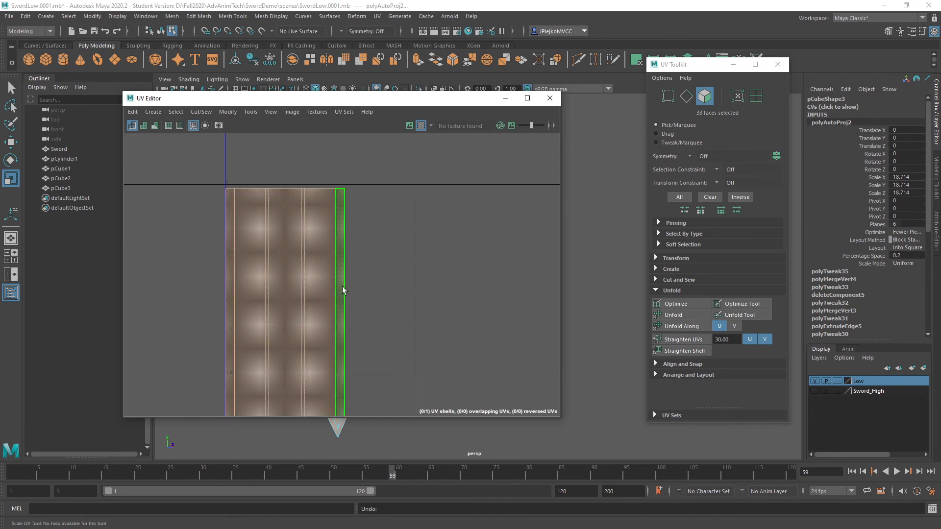
# Try Unfold on the blade's UV shell, inspect it down to the tip, and undo it.
pyautogui.keyDown('alt'); pyautogui.moveTo(290, 290); pyautogui.dragTo(294, 285, button='middle'); pyautogui.keyUp('alt')
pyautogui.click(684, 316)
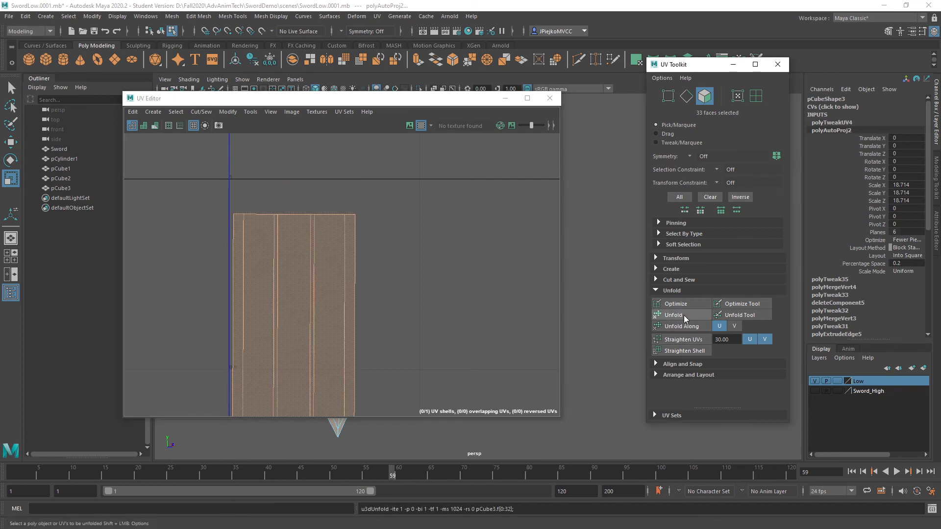
pyautogui.keyDown('alt'); pyautogui.moveTo(394, 319); pyautogui.dragTo(210, 312, button='right'); pyautogui.keyUp('alt')
pyautogui.keyDown('alt'); pyautogui.moveTo(295, 358); pyautogui.dragTo(320, 241, button='middle'); pyautogui.keyUp('alt')
pyautogui.keyDown('alt'); pyautogui.moveTo(353, 357); pyautogui.dragTo(328, 125, button='middle'); pyautogui.keyUp('alt')
pyautogui.moveTo(338, 379)
pyautogui.keyDown('alt'); pyautogui.mouseDown(button='middle')
pyautogui.moveTo(353, 242)
pyautogui.moveTo(384, 147)
pyautogui.mouseUp(button='middle'); pyautogui.keyUp('alt')
pyautogui.moveTo(355, 323)
pyautogui.keyDown('alt'); pyautogui.mouseDown(button='right')
pyautogui.moveTo(311, 326)
pyautogui.moveTo(531, 357)
pyautogui.mouseUp(button='right'); pyautogui.keyUp('alt')
pyautogui.hotkey('ctrl', 'z')
pyautogui.keyDown('alt'); pyautogui.moveTo(458, 329); pyautogui.dragTo(94, 261, button='right'); pyautogui.keyUp('alt')
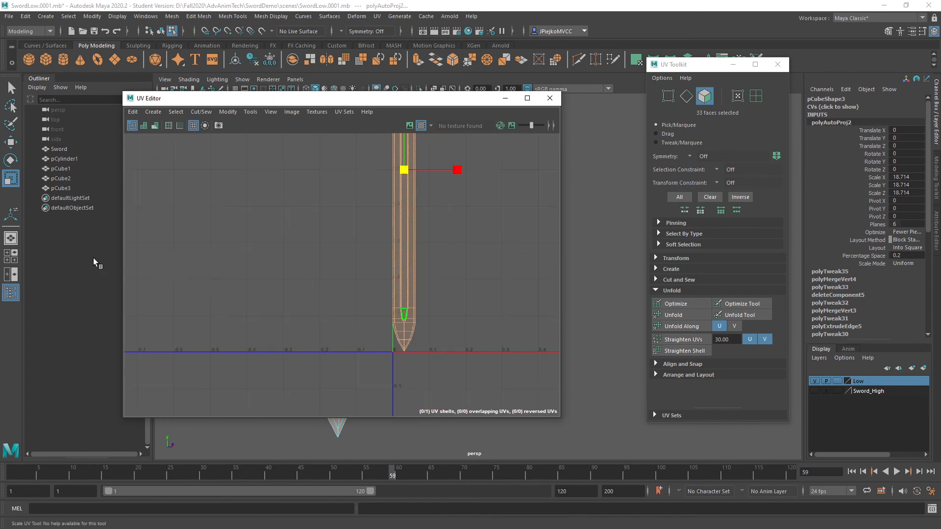
pyautogui.keyDown('alt'); pyautogui.moveTo(198, 241); pyautogui.dragTo(268, 315, button='middle'); pyautogui.keyUp('alt')
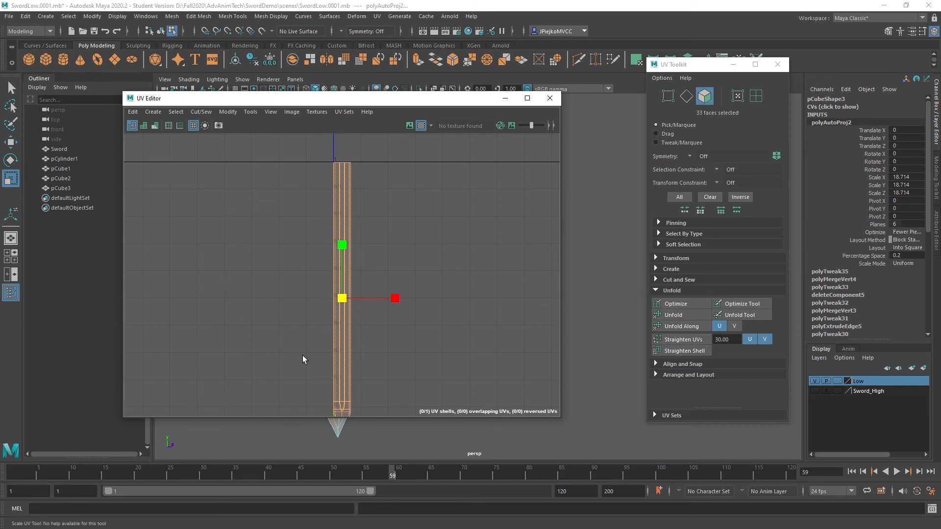
# Widen the blade's UV shell slightly in U and nudge it horizontally so it sits just inside the 0–1 UV tile.
pyautogui.keyDown('alt'); pyautogui.moveTo(231, 295); pyautogui.dragTo(402, 292, button='right'); pyautogui.keyUp('alt')
pyautogui.moveTo(386, 285); pyautogui.dragTo(401, 288)
pyautogui.keyDown('alt'); pyautogui.moveTo(400, 288); pyautogui.dragTo(259, 275, button='right'); pyautogui.keyUp('alt')
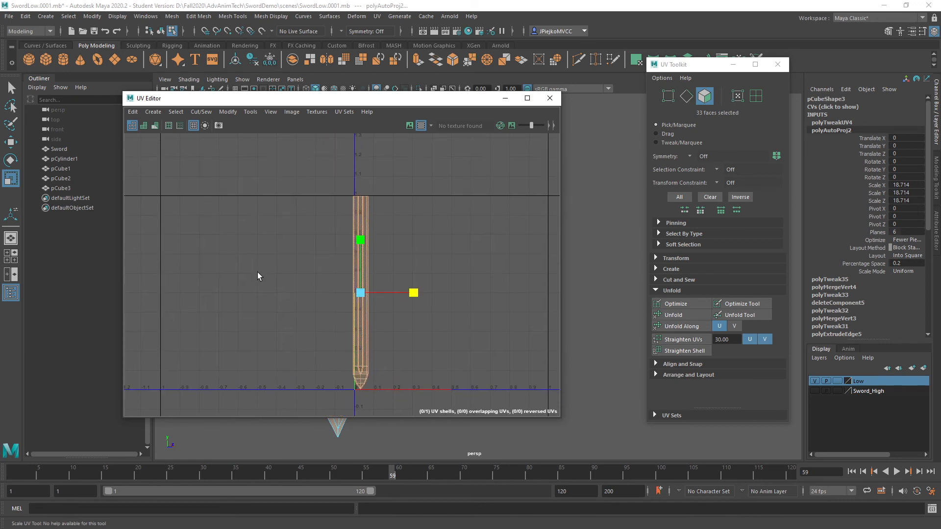
pyautogui.keyDown('alt'); pyautogui.moveTo(258, 275); pyautogui.dragTo(303, 312, button='middle'); pyautogui.keyUp('alt')
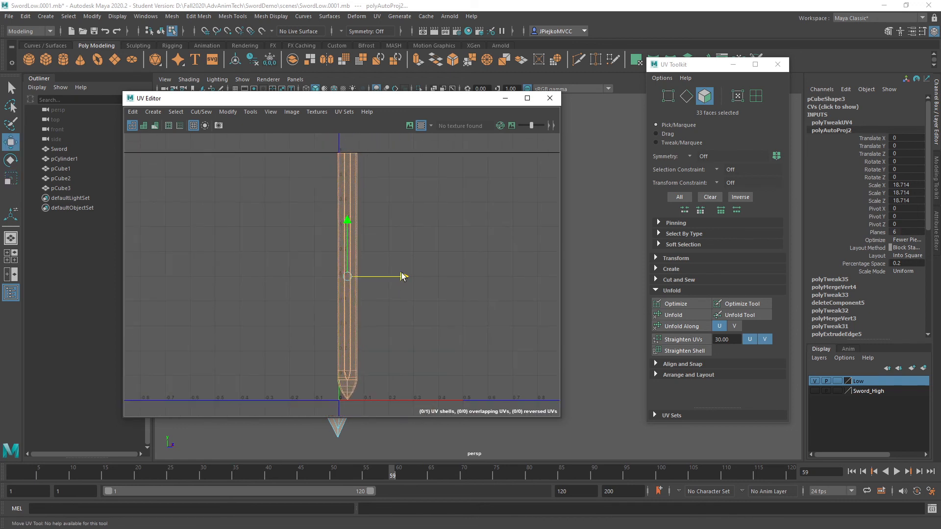
pyautogui.moveTo(401, 277); pyautogui.dragTo(403, 277)
pyautogui.keyDown('alt'); pyautogui.moveTo(361, 265); pyautogui.dragTo(520, 333, button='right'); pyautogui.keyUp('alt')
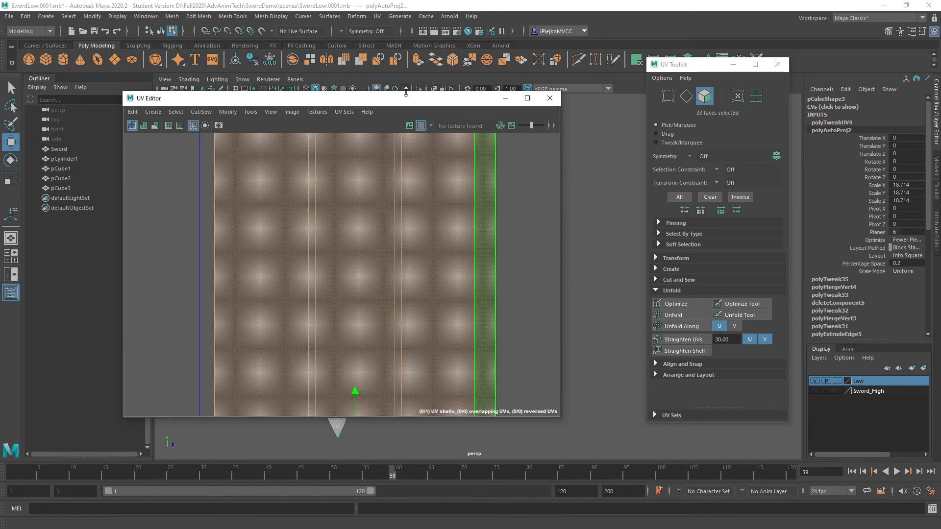
# Move the UV Editor clear of the blade, check the checker pattern on the mesh, and turn off the checker map.
pyautogui.moveTo(406, 93); pyautogui.dragTo(767, 109)
pyautogui.keyDown('alt'); pyautogui.moveTo(231, 221); pyautogui.dragTo(315, 255); pyautogui.keyUp('alt')
pyautogui.click(315, 254)
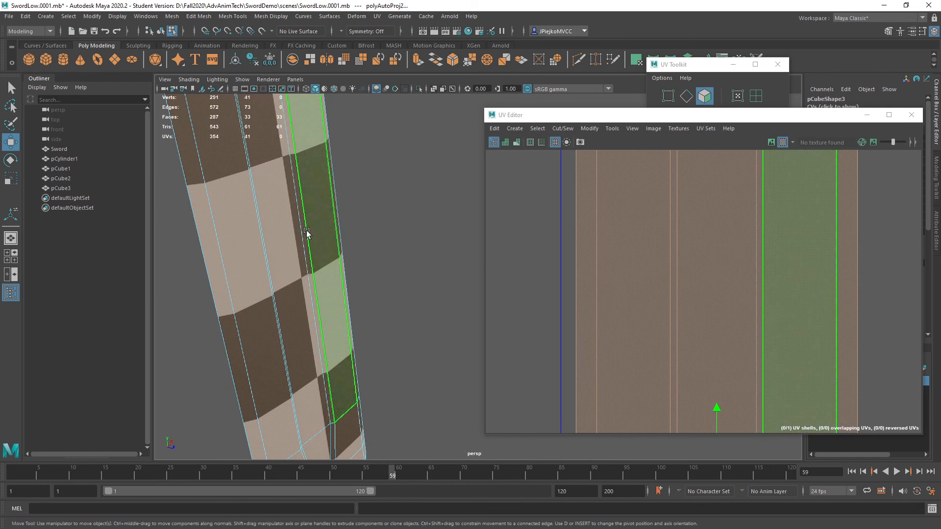
pyautogui.click(783, 142)
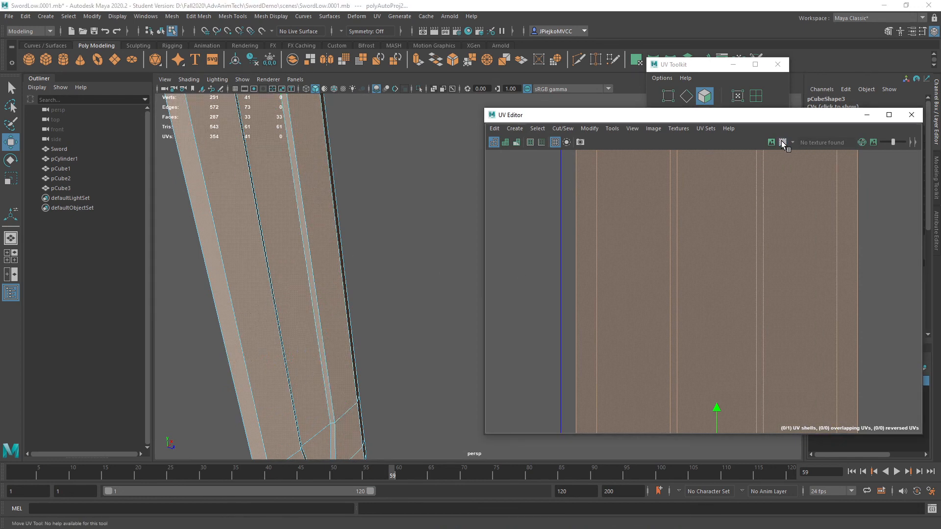
pyautogui.keyDown('alt'); pyautogui.moveTo(262, 394); pyautogui.dragTo(292, 306); pyautogui.keyUp('alt')
pyautogui.click(293, 307)
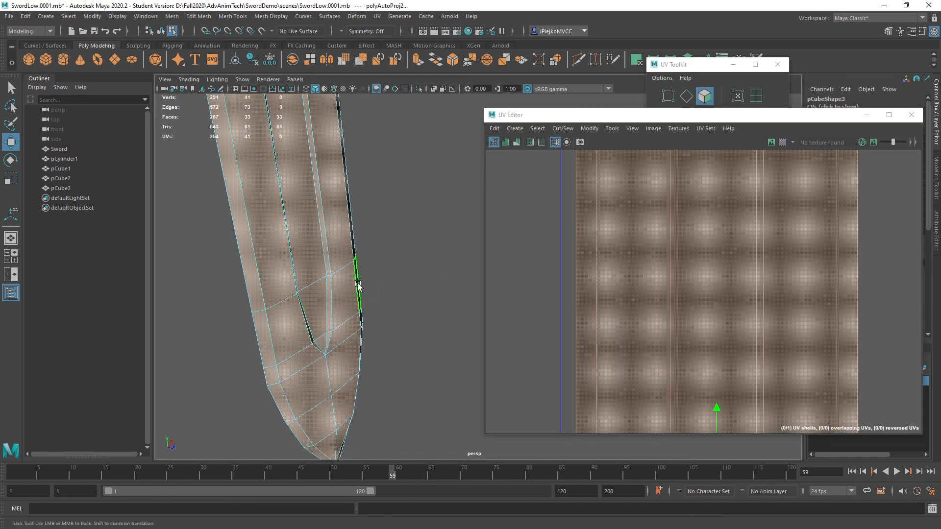
pyautogui.keyDown('alt'); pyautogui.moveTo(358, 284); pyautogui.dragTo(310, 285); pyautogui.keyUp('alt')
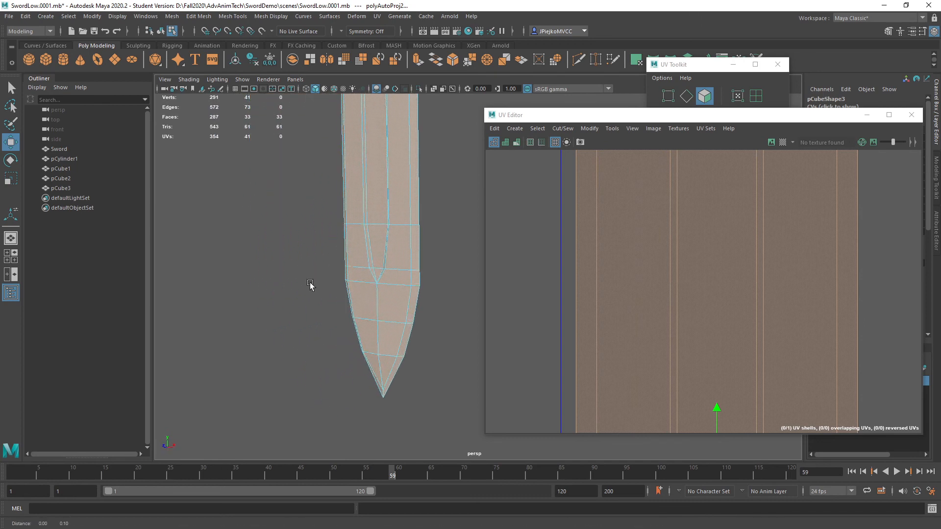
# Select the blade's front tip vertex and examine the centre ridge's profile around the tip from several angles.
pyautogui.press('F8')
pyautogui.keyDown('alt'); pyautogui.moveTo(429, 269); pyautogui.dragTo(412, 337); pyautogui.keyUp('alt')
pyautogui.keyDown('alt'); pyautogui.moveTo(411, 336); pyautogui.dragTo(495, 349, button='right'); pyautogui.keyUp('alt')
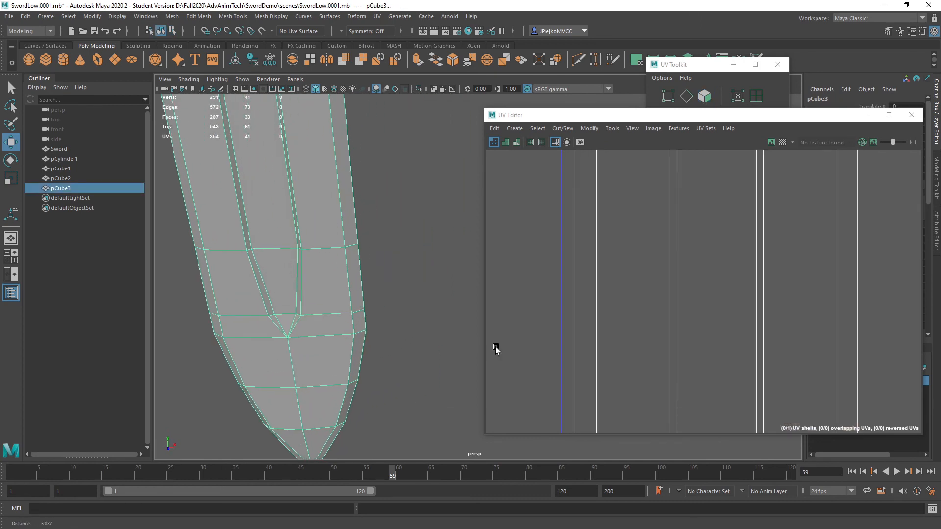
pyautogui.keyDown('alt'); pyautogui.moveTo(496, 349); pyautogui.dragTo(386, 357); pyautogui.keyUp('alt')
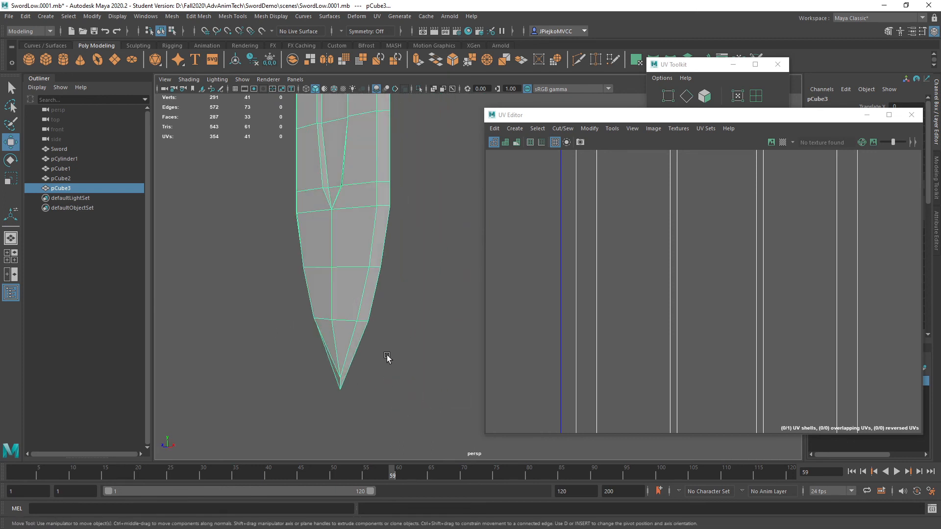
pyautogui.press('F9')
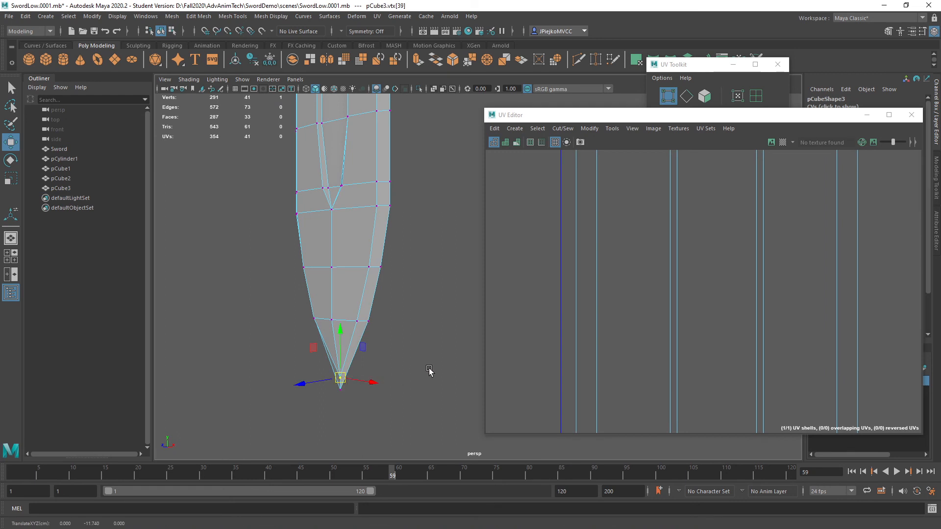
pyautogui.press('F8')
pyautogui.click(360, 381)
pyautogui.click(338, 377)
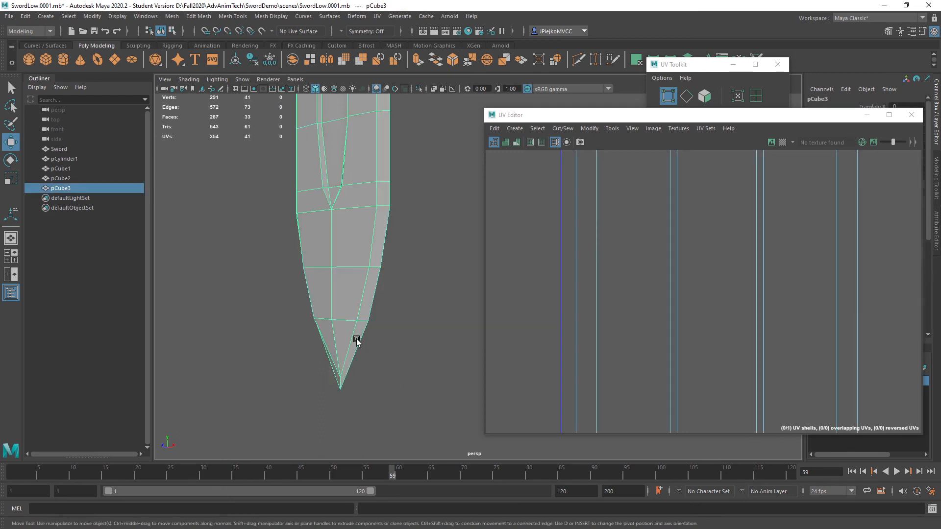
pyautogui.press('F9')
pyautogui.click(338, 382)
pyautogui.keyDown('alt'); pyautogui.moveTo(338, 382); pyautogui.dragTo(307, 290); pyautogui.keyUp('alt')
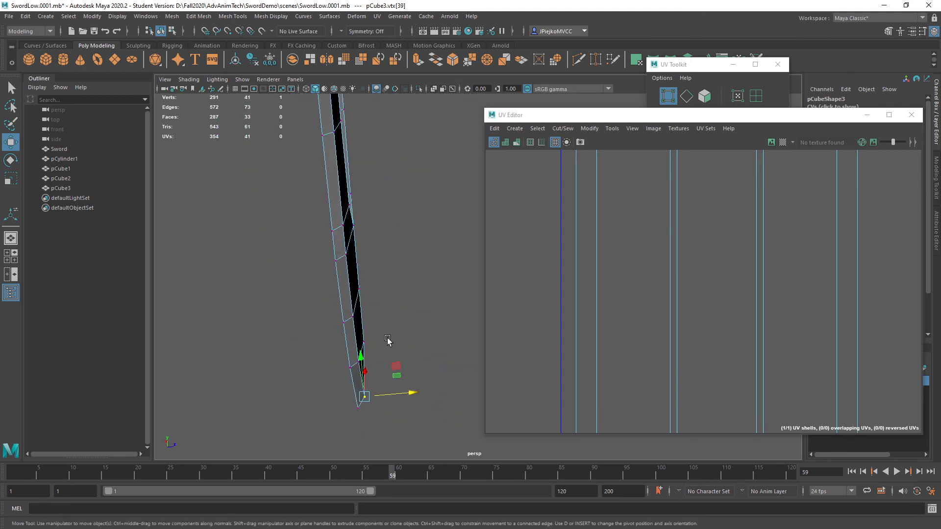
pyautogui.keyDown('alt'); pyautogui.moveTo(361, 283); pyautogui.dragTo(338, 296); pyautogui.keyUp('alt')
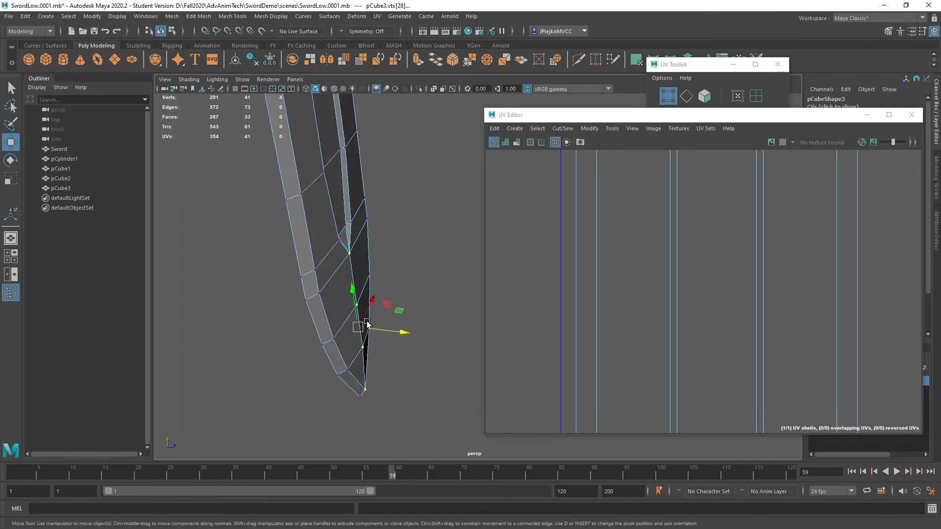
# Flatten the four centre-ridge vertices at the blade tip by scaling along Z, and shift them along Z.
pyautogui.press('r')
pyautogui.moveTo(402, 331); pyautogui.dragTo(349, 332)
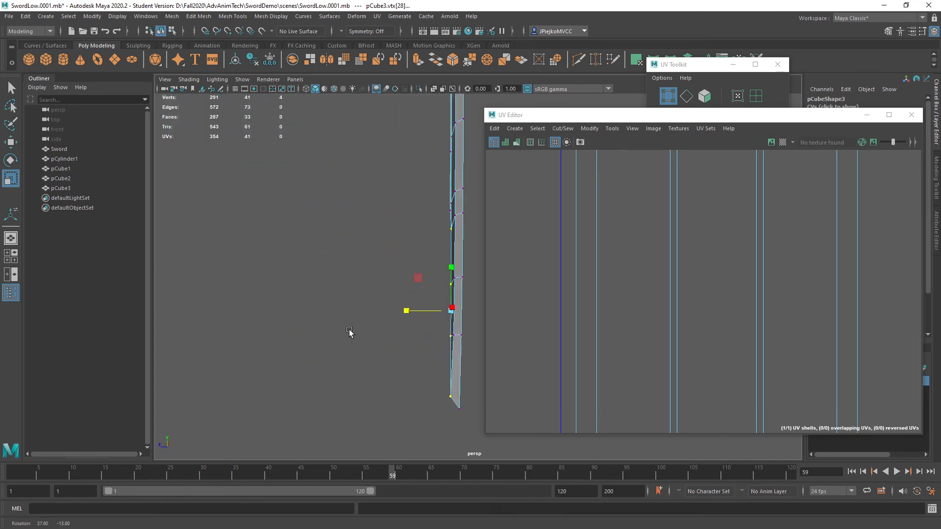
pyautogui.press('w')
pyautogui.moveTo(400, 314); pyautogui.dragTo(473, 323)
pyautogui.scroll(5, 386, 348)
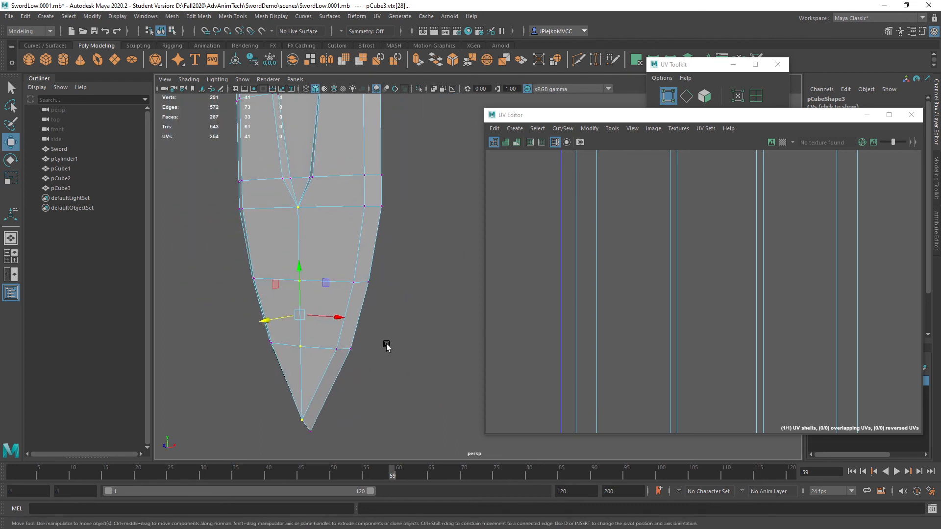
# Adjust the blade's front tip vertex along Z and return the blade to object mode.
pyautogui.keyDown('alt'); pyautogui.moveTo(367, 393); pyautogui.dragTo(346, 402); pyautogui.keyUp('alt')
pyautogui.click(395, 432)
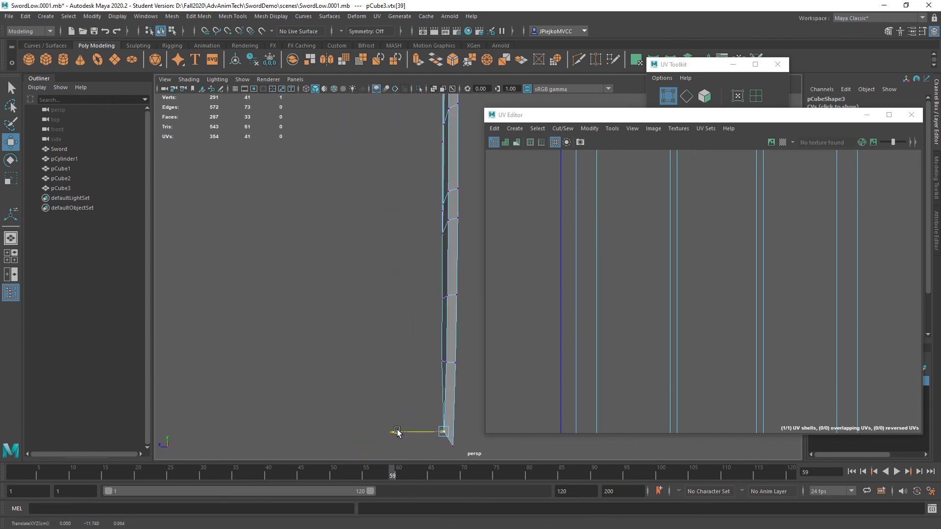
pyautogui.keyDown('alt'); pyautogui.moveTo(398, 431); pyautogui.dragTo(382, 310); pyautogui.keyUp('alt')
pyautogui.press('F8')
pyautogui.click(442, 365)
pyautogui.moveTo(443, 365)
pyautogui.keyDown('alt'); pyautogui.mouseDown()
pyautogui.moveTo(354, 358)
pyautogui.moveTo(389, 287)
pyautogui.moveTo(441, 357)
pyautogui.mouseUp(); pyautogui.keyUp('alt')
pyautogui.keyDown('alt'); pyautogui.moveTo(425, 362); pyautogui.dragTo(361, 328); pyautogui.keyUp('alt')
pyautogui.click(361, 328)
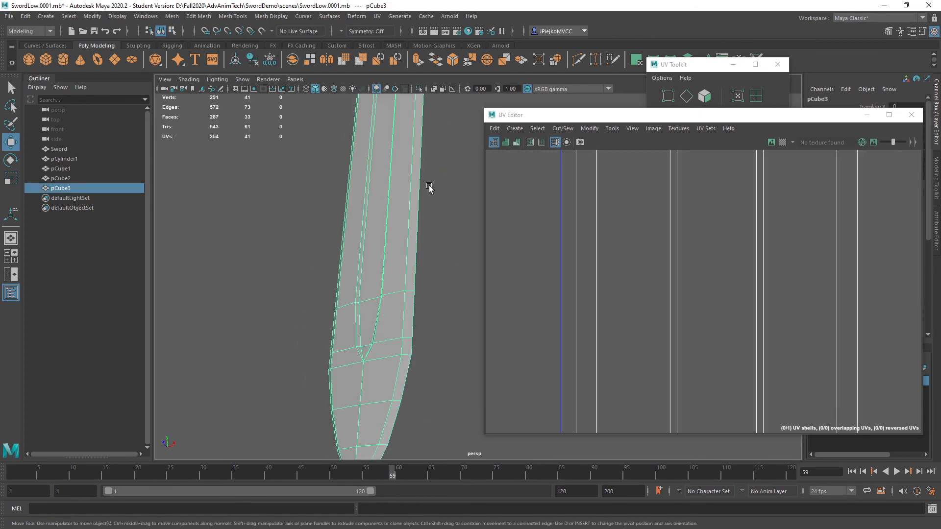
# Create a new Blinn material in the Hypershade and assign it to the blade.
pyautogui.click(468, 30)
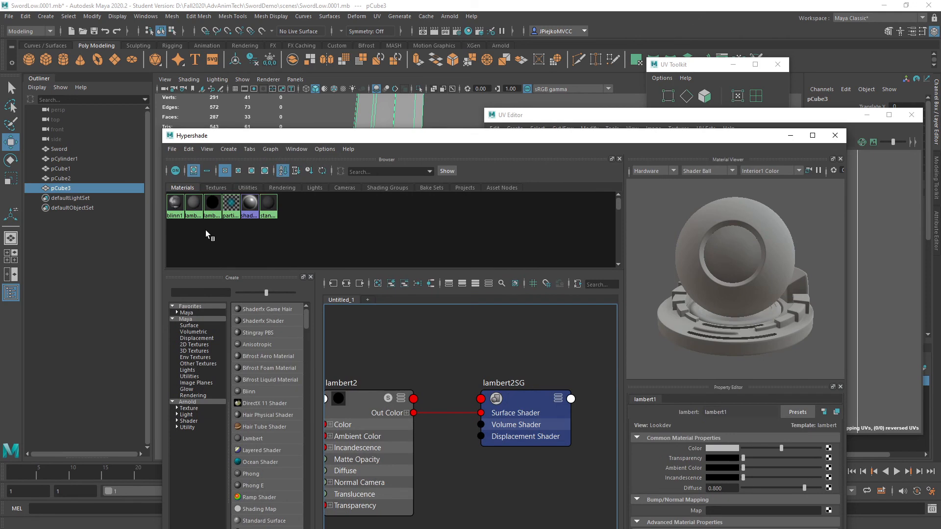
pyautogui.click(228, 149)
pyautogui.moveTo(304, 167)
pyautogui.click(390, 238)
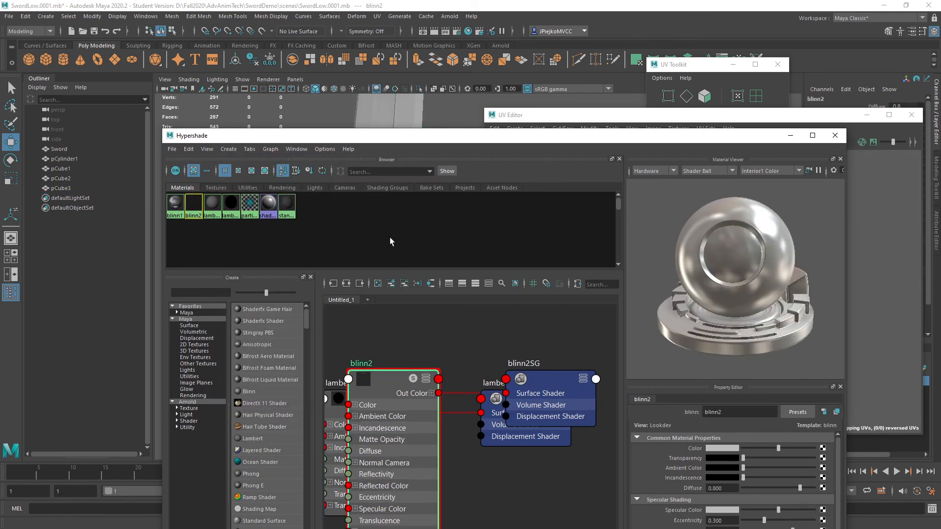
pyautogui.moveTo(392, 141); pyautogui.dragTo(633, 158)
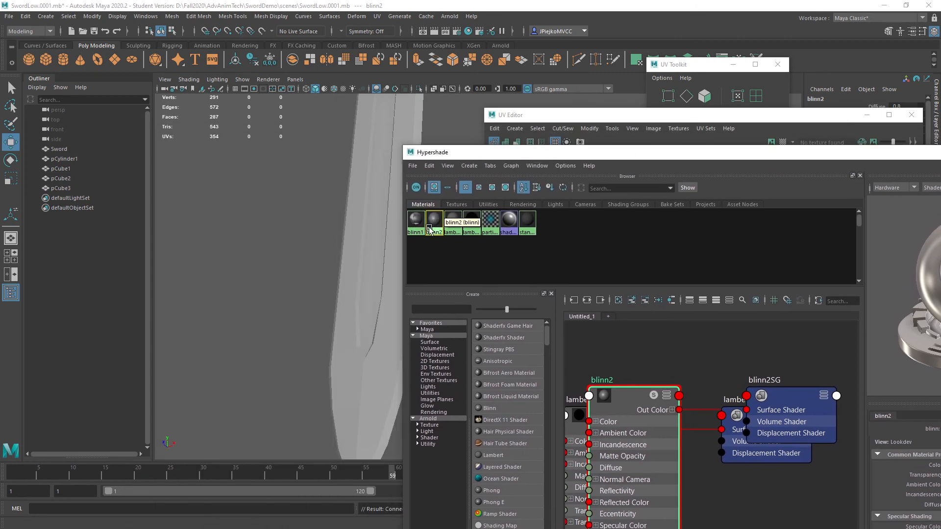
pyautogui.keyDown('alt'); pyautogui.moveTo(344, 304); pyautogui.dragTo(346, 273); pyautogui.keyUp('alt')
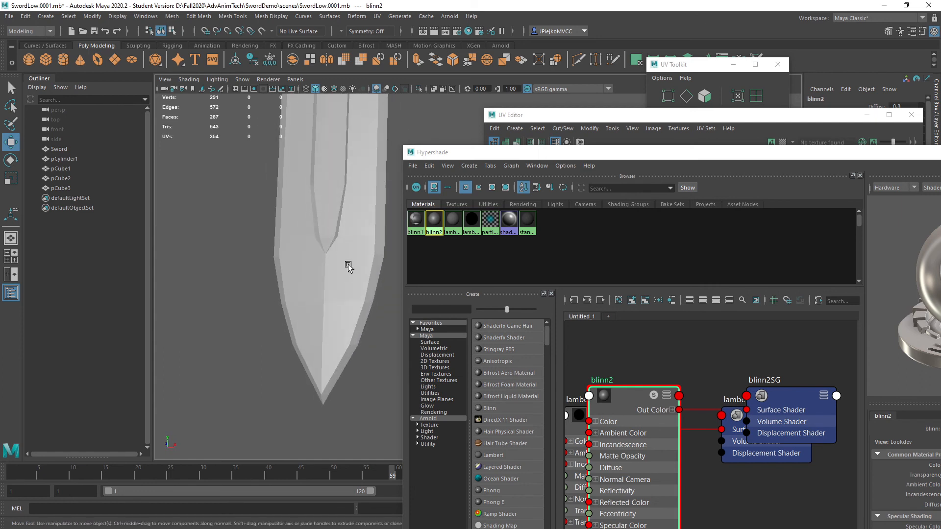
# Select the blade's crosswise edge loops near the tip together with the lengthwise groove, ridge and inner bevel edges.
pyautogui.click(341, 310)
pyautogui.press('F10')
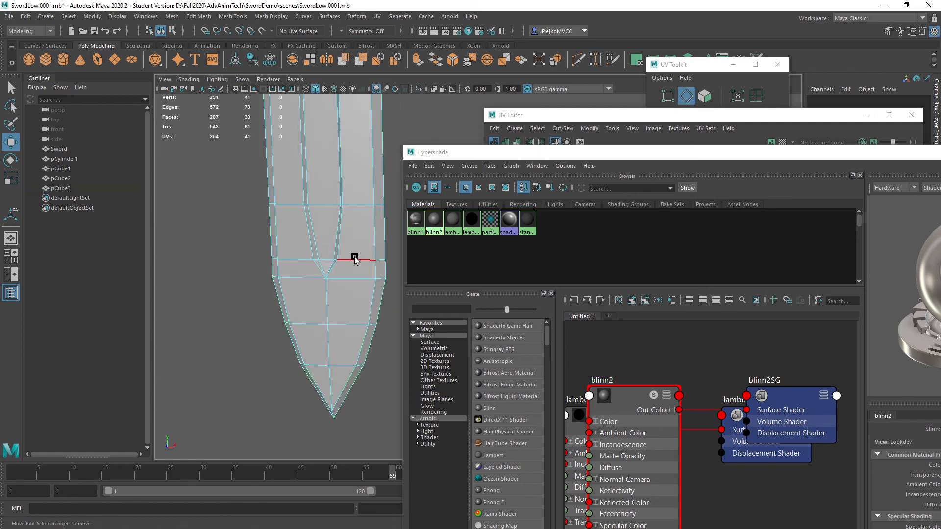
pyautogui.doubleClick(355, 259)
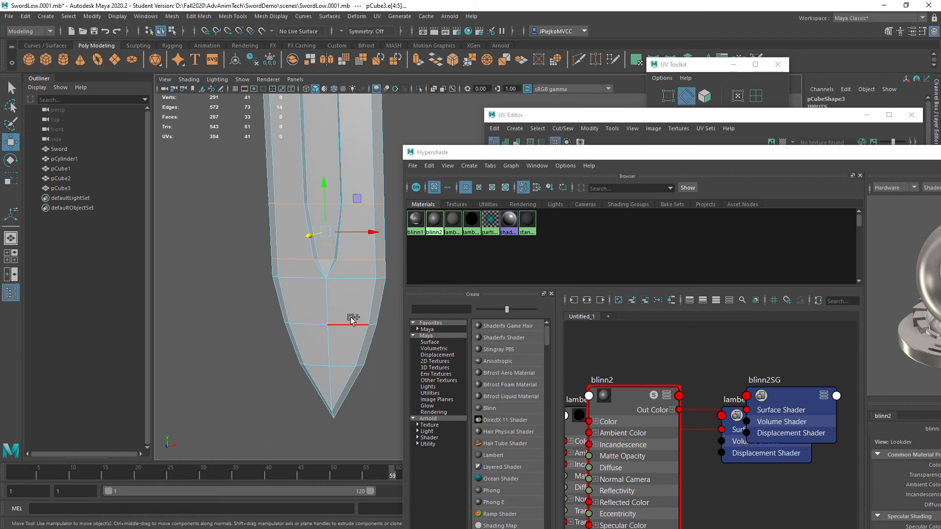
pyautogui.keyDown('shift'); pyautogui.doubleClick(341, 364); pyautogui.keyUp('shift')
pyautogui.keyDown('alt'); pyautogui.moveTo(340, 364); pyautogui.dragTo(299, 324); pyautogui.keyUp('alt')
pyautogui.keyDown('shift'); pyautogui.doubleClick(388, 363); pyautogui.keyUp('shift')
pyautogui.keyDown('alt'); pyautogui.moveTo(329, 269); pyautogui.dragTo(277, 287); pyautogui.keyUp('alt')
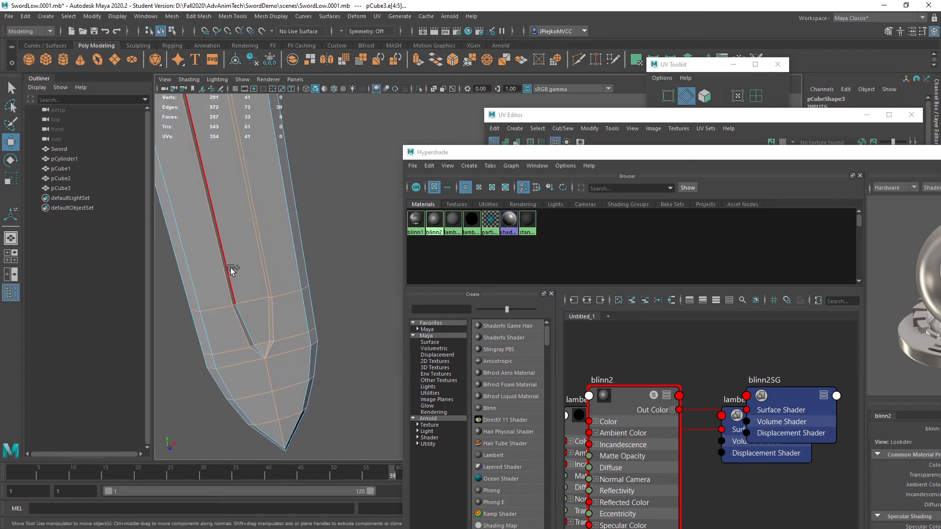
pyautogui.keyDown('alt'); pyautogui.moveTo(234, 271); pyautogui.dragTo(250, 403); pyautogui.keyUp('alt')
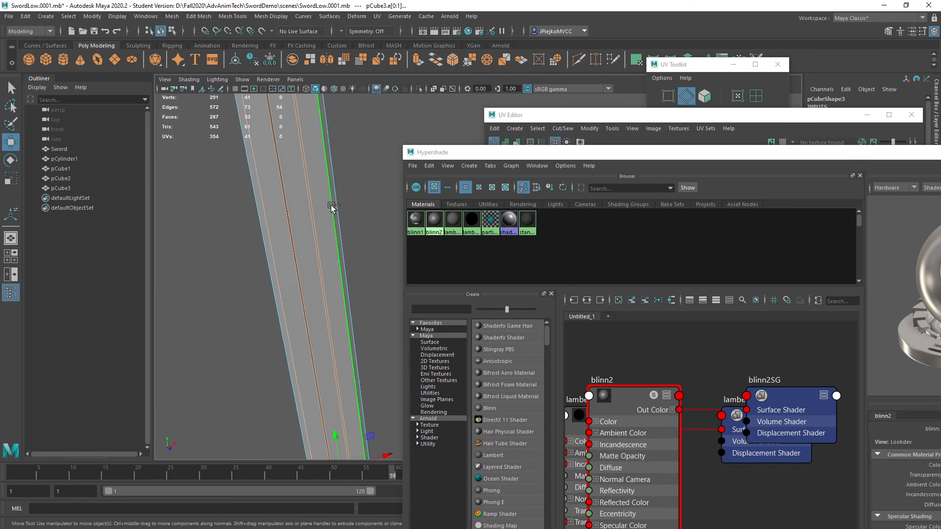
pyautogui.keyDown('alt'); pyautogui.moveTo(302, 286); pyautogui.dragTo(327, 312); pyautogui.keyUp('alt')
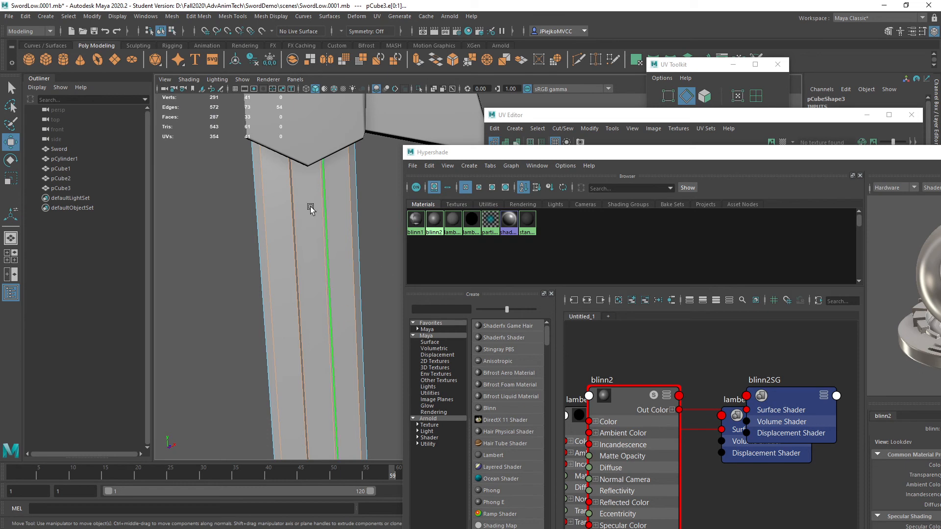
# Apply Soften Edge to the selected blade edges and reselect the blade in object mode.
pyautogui.click(271, 16)
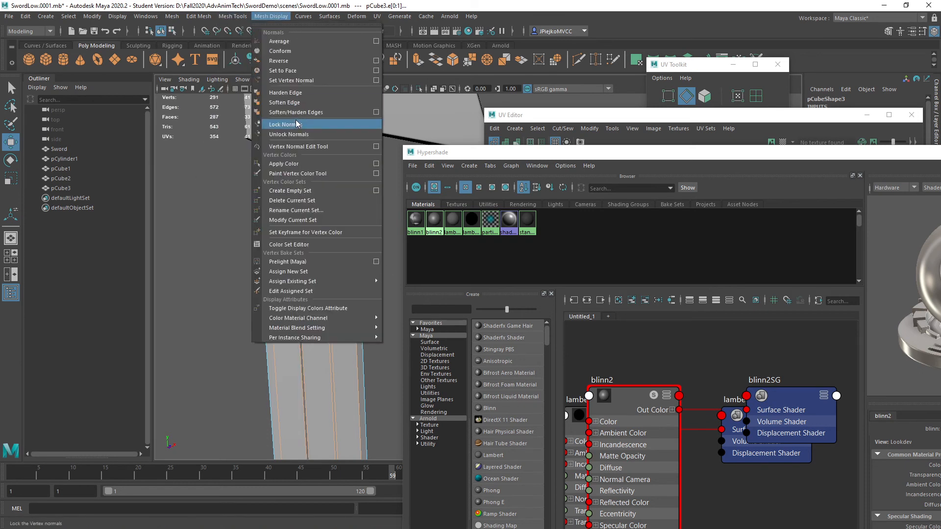
pyautogui.click(297, 104)
pyautogui.moveTo(331, 315); pyautogui.dragTo(240, 243, button='right')
pyautogui.click(241, 245)
pyautogui.keyDown('alt'); pyautogui.moveTo(241, 245); pyautogui.dragTo(298, 248); pyautogui.keyUp('alt')
pyautogui.keyDown('alt'); pyautogui.moveTo(299, 248); pyautogui.dragTo(307, 313, button='middle'); pyautogui.keyUp('alt')
pyautogui.click(306, 313)
pyautogui.keyDown('alt'); pyautogui.moveTo(307, 313); pyautogui.dragTo(287, 310, button='right'); pyautogui.keyUp('alt')
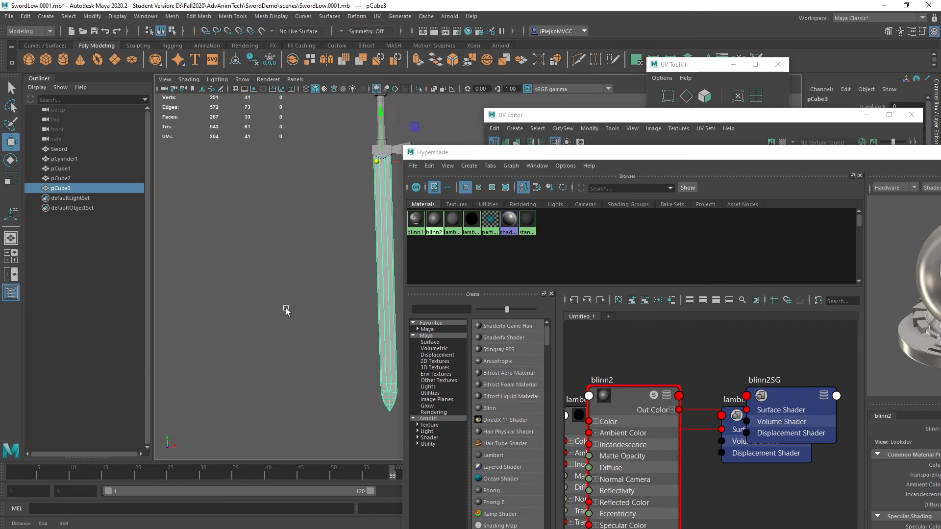
# Close the Hypershade and bring the blade's whole UV shell into view in the UV Editor.
pyautogui.keyDown('alt'); pyautogui.moveTo(288, 310); pyautogui.dragTo(285, 338, button='middle'); pyautogui.keyUp('alt')
pyautogui.moveTo(648, 155); pyautogui.dragTo(406, 140)
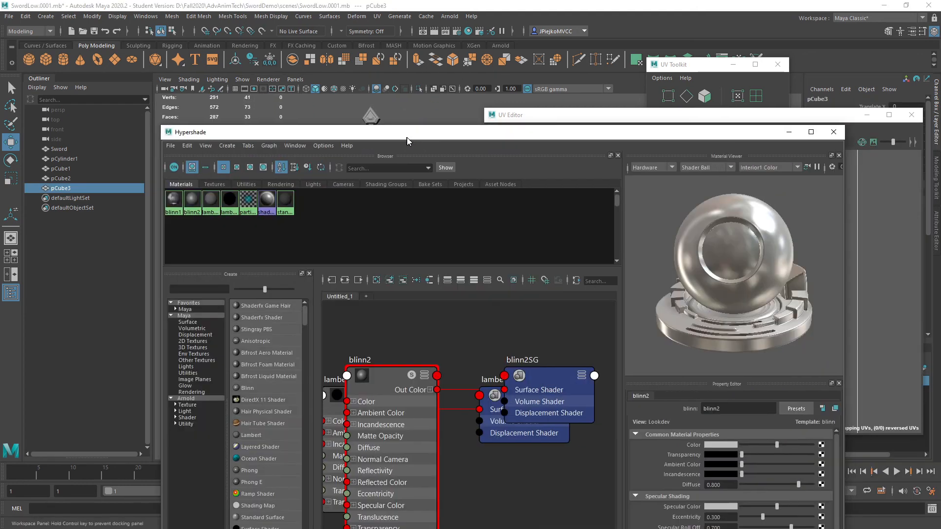
pyautogui.click(834, 132)
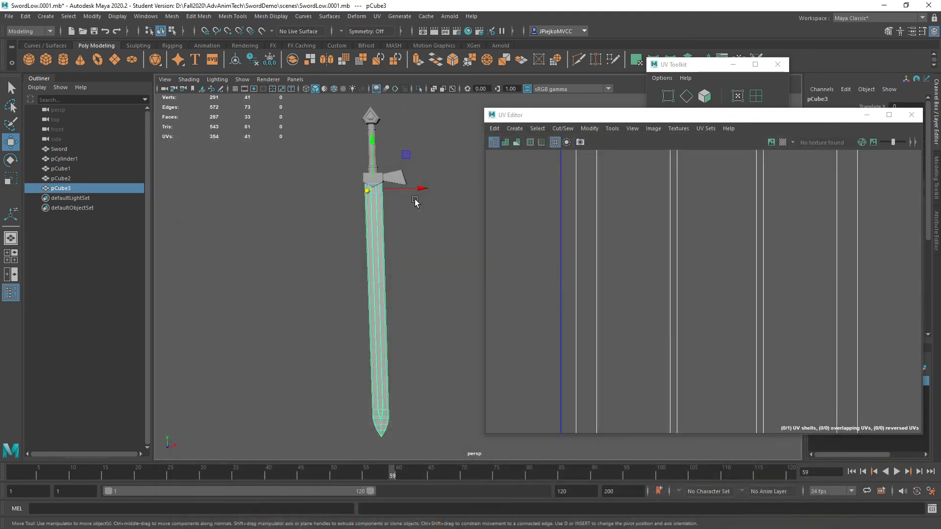
pyautogui.keyDown('alt'); pyautogui.moveTo(821, 326); pyautogui.dragTo(789, 319, button='middle'); pyautogui.keyUp('alt')
pyautogui.keyDown('alt'); pyautogui.moveTo(790, 320); pyautogui.dragTo(818, 324, button='right'); pyautogui.keyUp('alt')
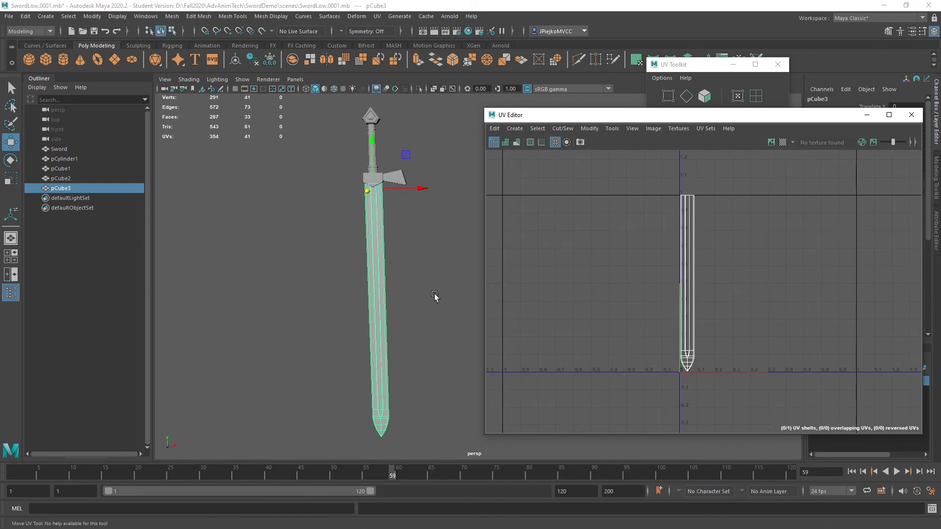
# Duplicate the blade half and set the copy's Rotate Y to 180, keeping the UV Editor clear of the model.
pyautogui.keyDown('alt'); pyautogui.moveTo(404, 264); pyautogui.dragTo(413, 279); pyautogui.keyUp('alt')
pyautogui.keyDown('alt'); pyautogui.moveTo(412, 243); pyautogui.dragTo(416, 258, button='middle'); pyautogui.keyUp('alt')
pyautogui.keyDown('alt'); pyautogui.moveTo(415, 261); pyautogui.dragTo(366, 290); pyautogui.keyUp('alt')
pyautogui.hotkey('ctrl', 'd')
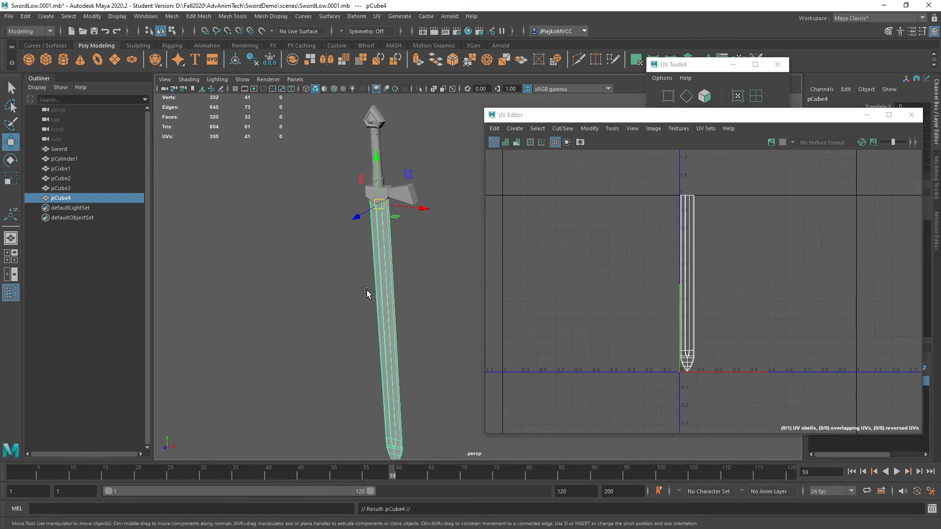
pyautogui.moveTo(735, 116); pyautogui.dragTo(487, 104)
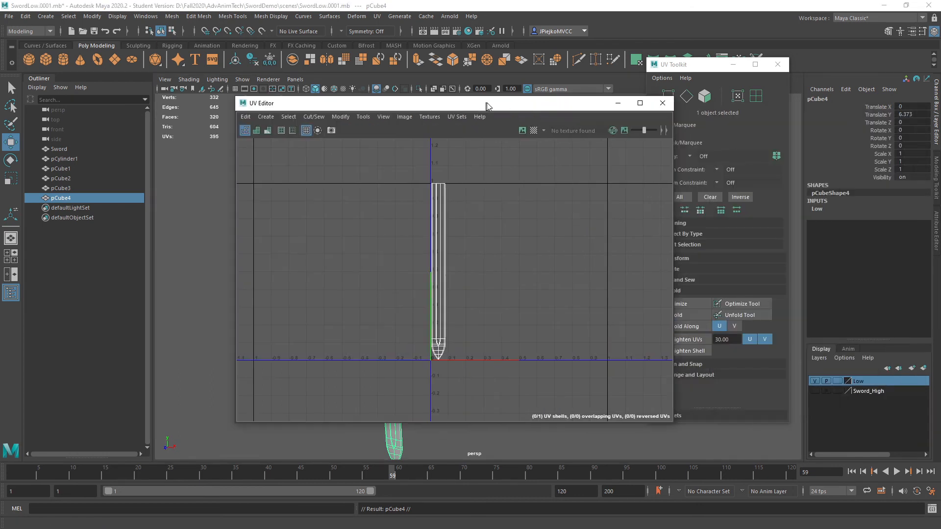
pyautogui.click(914, 138)
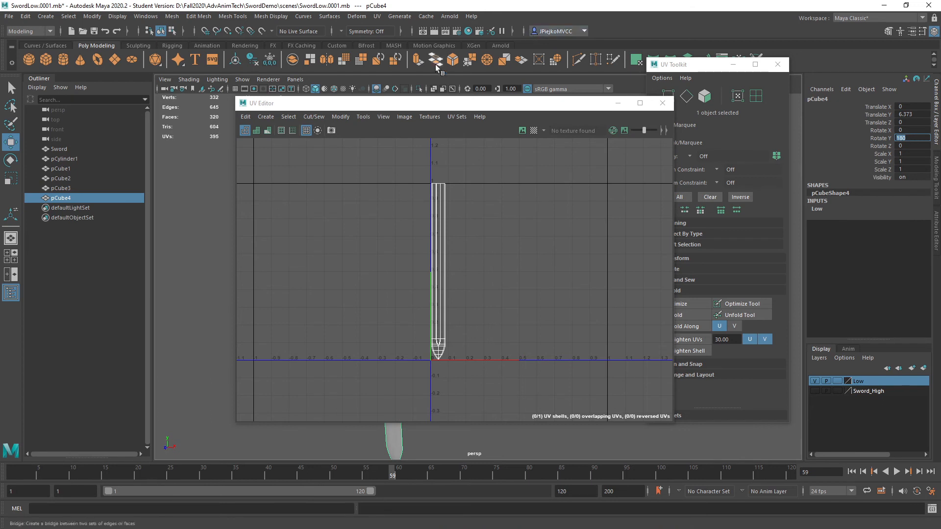
pyautogui.click(426, 103)
pyautogui.moveTo(411, 107); pyautogui.dragTo(625, 112)
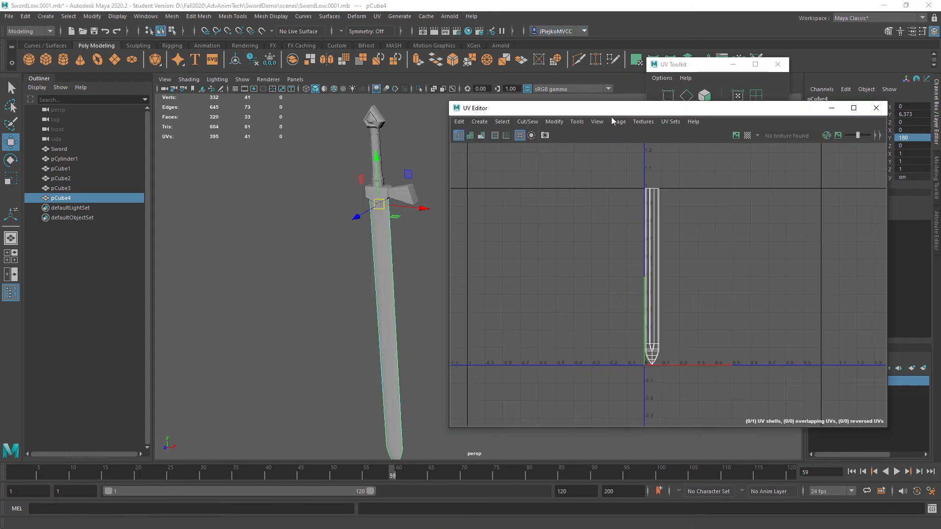
# Examine how the duplicated blade half meets the original along its length and at the tip.
pyautogui.keyDown('alt'); pyautogui.moveTo(339, 274); pyautogui.dragTo(219, 284); pyautogui.keyUp('alt')
pyautogui.keyDown('alt'); pyautogui.moveTo(219, 284); pyautogui.dragTo(458, 343, button='right'); pyautogui.keyUp('alt')
pyautogui.keyDown('alt'); pyautogui.moveTo(382, 331); pyautogui.dragTo(436, 308, button='middle'); pyautogui.keyUp('alt')
pyautogui.keyDown('alt'); pyautogui.moveTo(436, 309); pyautogui.dragTo(474, 312, button='right'); pyautogui.keyUp('alt')
pyautogui.keyDown('alt'); pyautogui.moveTo(398, 340); pyautogui.dragTo(370, 265, button='middle'); pyautogui.keyUp('alt')
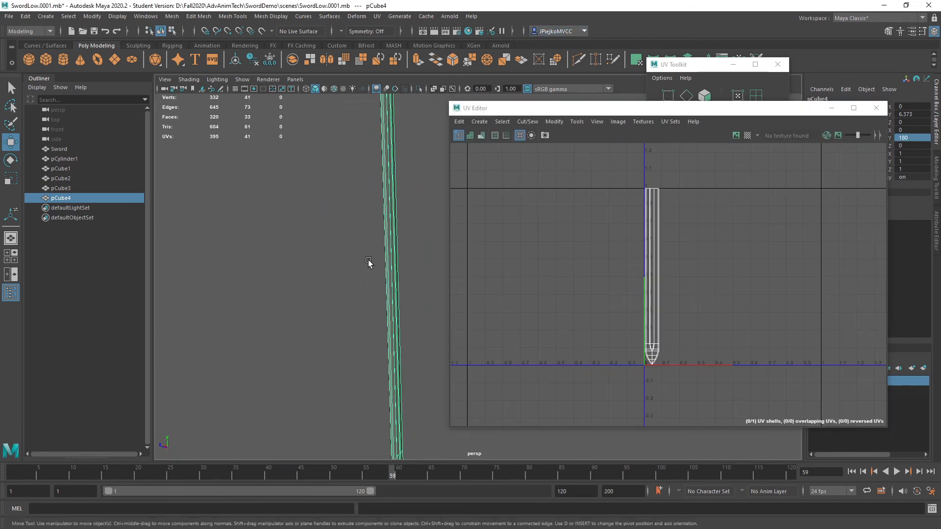
pyautogui.keyDown('alt'); pyautogui.moveTo(369, 265); pyautogui.dragTo(387, 229); pyautogui.keyUp('alt')
pyautogui.keyDown('alt'); pyautogui.moveTo(386, 229); pyautogui.dragTo(414, 166, button='middle'); pyautogui.keyUp('alt')
pyautogui.keyDown('alt'); pyautogui.moveTo(323, 311); pyautogui.dragTo(365, 183, button='middle'); pyautogui.keyUp('alt')
pyautogui.keyDown('alt'); pyautogui.moveTo(365, 183); pyautogui.dragTo(401, 269, button='right'); pyautogui.keyUp('alt')
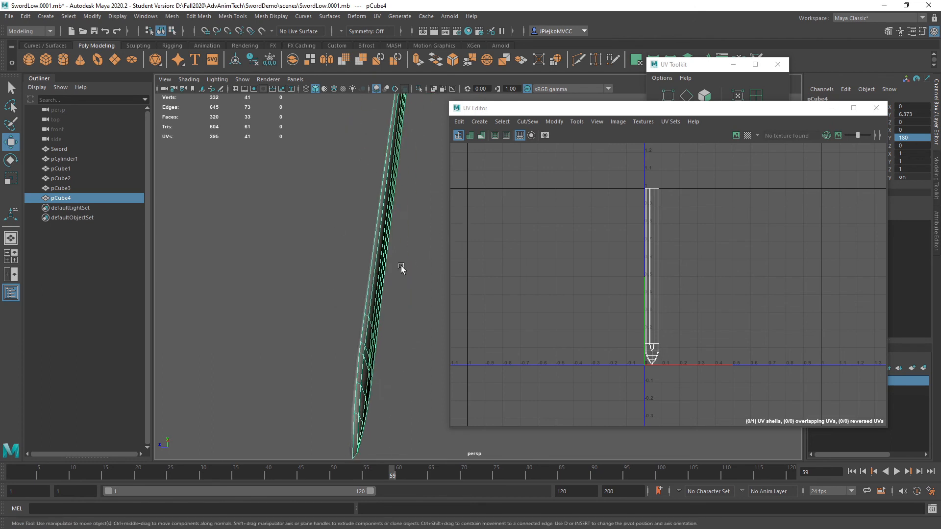
pyautogui.keyDown('alt'); pyautogui.moveTo(402, 269); pyautogui.dragTo(422, 233, button='middle'); pyautogui.keyUp('alt')
pyautogui.keyDown('alt'); pyautogui.moveTo(422, 233); pyautogui.dragTo(425, 249); pyautogui.keyUp('alt')
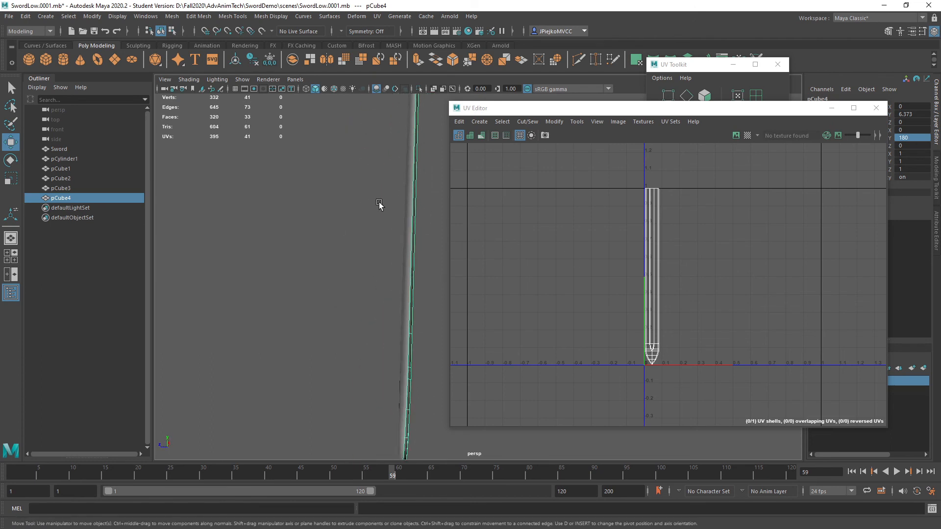
# Select the duplicated half's whole UV shell and move it along U, clear of the original shell's position.
pyautogui.moveTo(660, 231); pyautogui.dragTo(633, 219, button='right')
pyautogui.click(646, 227)
pyautogui.keyDown('alt'); pyautogui.moveTo(407, 264); pyautogui.dragTo(365, 223, button='middle'); pyautogui.keyUp('alt')
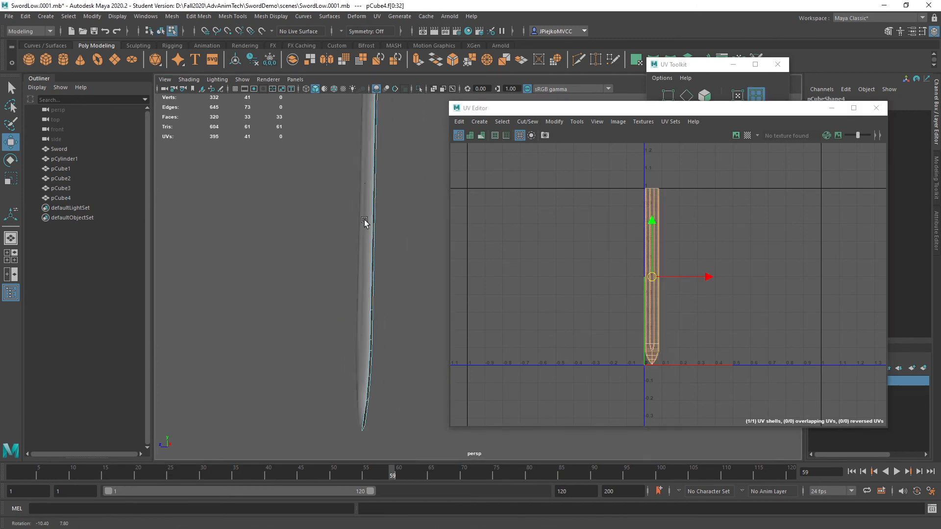
pyautogui.keyDown('alt'); pyautogui.moveTo(366, 224); pyautogui.dragTo(377, 235); pyautogui.keyUp('alt')
pyautogui.moveTo(704, 277); pyautogui.dragTo(731, 277)
# Return to object mode and select both blade halves, showing their UV shells together in the UV Editor.
pyautogui.moveTo(374, 228); pyautogui.dragTo(385, 226, button='right')
pyautogui.keyDown('alt'); pyautogui.moveTo(381, 227); pyautogui.dragTo(331, 257); pyautogui.keyUp('alt')
pyautogui.keyDown('shift'); pyautogui.click(329, 253); pyautogui.keyUp('shift')
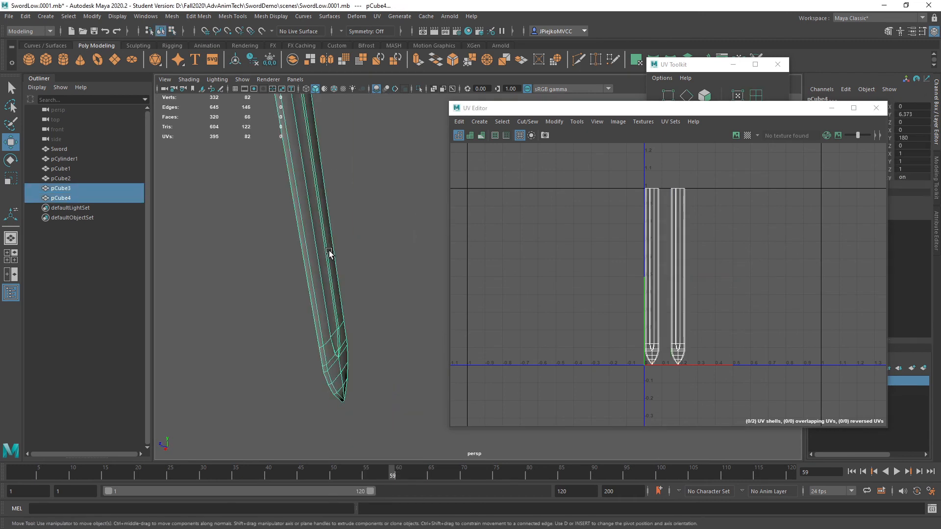
pyautogui.keyDown('alt'); pyautogui.moveTo(741, 255); pyautogui.dragTo(741, 265, button='middle'); pyautogui.keyUp('alt')
pyautogui.scroll(3, 686, 279)
pyautogui.keyDown('alt'); pyautogui.moveTo(656, 276); pyautogui.dragTo(602, 229, button='middle'); pyautogui.keyUp('alt')
pyautogui.keyDown('alt'); pyautogui.moveTo(602, 229); pyautogui.dragTo(494, 245, button='right'); pyautogui.keyUp('alt')
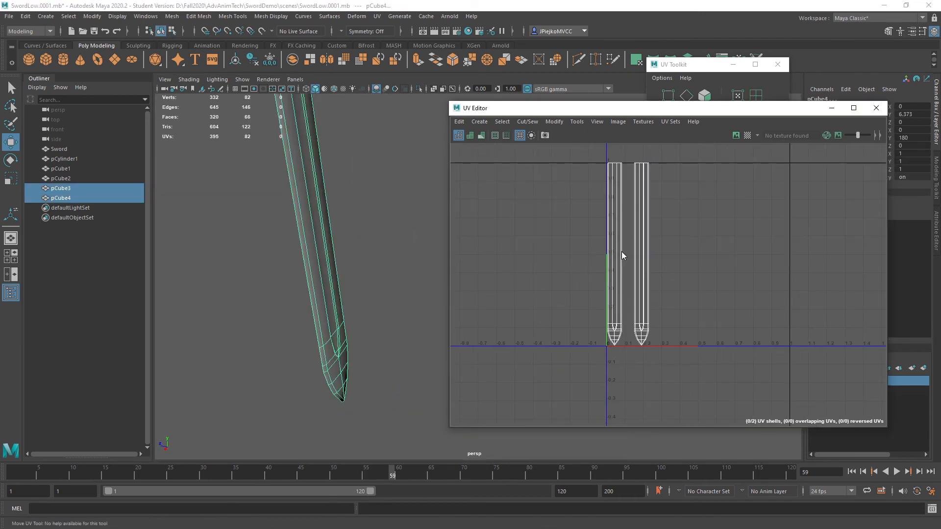
# Select the duplicated half's UV shell and move it along U close beside the other shell, leaving a narrow gap.
pyautogui.moveTo(622, 252); pyautogui.dragTo(597, 240, button='right')
pyautogui.click(637, 238)
pyautogui.moveTo(694, 253); pyautogui.dragTo(686, 252)
pyautogui.keyDown('alt'); pyautogui.moveTo(637, 193); pyautogui.dragTo(624, 245, button='middle'); pyautogui.keyUp('alt')
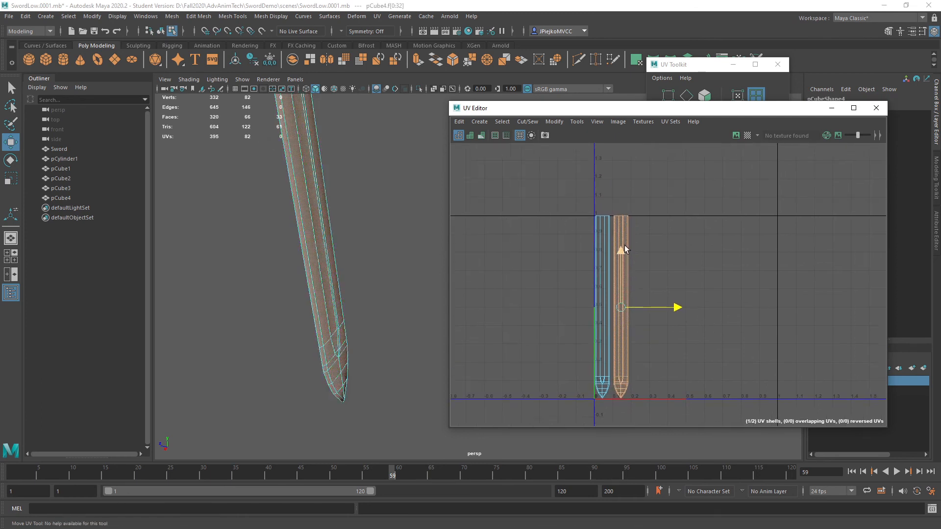
pyautogui.keyDown('alt'); pyautogui.moveTo(624, 246); pyautogui.dragTo(647, 339, button='right'); pyautogui.keyUp('alt')
pyautogui.keyDown('alt'); pyautogui.moveTo(621, 338); pyautogui.dragTo(621, 247, button='middle'); pyautogui.keyUp('alt')
pyautogui.keyDown('alt'); pyautogui.moveTo(620, 247); pyautogui.dragTo(643, 229, button='right'); pyautogui.keyUp('alt')
pyautogui.keyDown('alt'); pyautogui.moveTo(642, 229); pyautogui.dragTo(649, 357, button='middle'); pyautogui.keyUp('alt')
pyautogui.keyDown('alt'); pyautogui.moveTo(649, 357); pyautogui.dragTo(678, 337, button='right'); pyautogui.keyUp('alt')
pyautogui.keyDown('alt'); pyautogui.moveTo(711, 405); pyautogui.dragTo(690, 310, button='middle'); pyautogui.keyUp('alt')
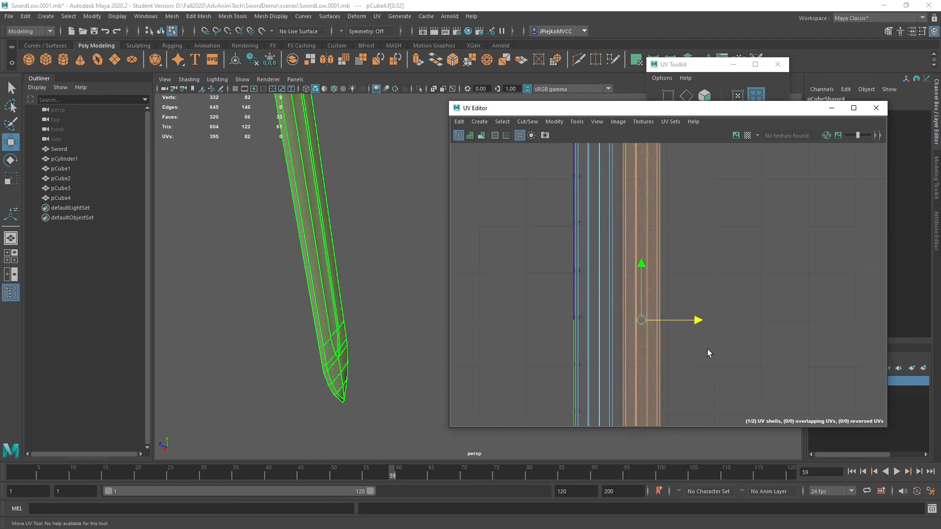
pyautogui.moveTo(697, 315); pyautogui.dragTo(691, 319)
# Check the spacing between the two blade UV shells along their facing borders.
pyautogui.keyDown('alt'); pyautogui.moveTo(676, 305); pyautogui.dragTo(722, 318, button='middle'); pyautogui.keyUp('alt')
pyautogui.keyDown('alt'); pyautogui.moveTo(722, 319); pyautogui.dragTo(750, 296, button='right'); pyautogui.keyUp('alt')
pyautogui.keyDown('alt'); pyautogui.moveTo(581, 278); pyautogui.dragTo(629, 292, button='middle'); pyautogui.keyUp('alt')
pyautogui.keyDown('alt'); pyautogui.moveTo(630, 293); pyautogui.dragTo(546, 242, button='right'); pyautogui.keyUp('alt')
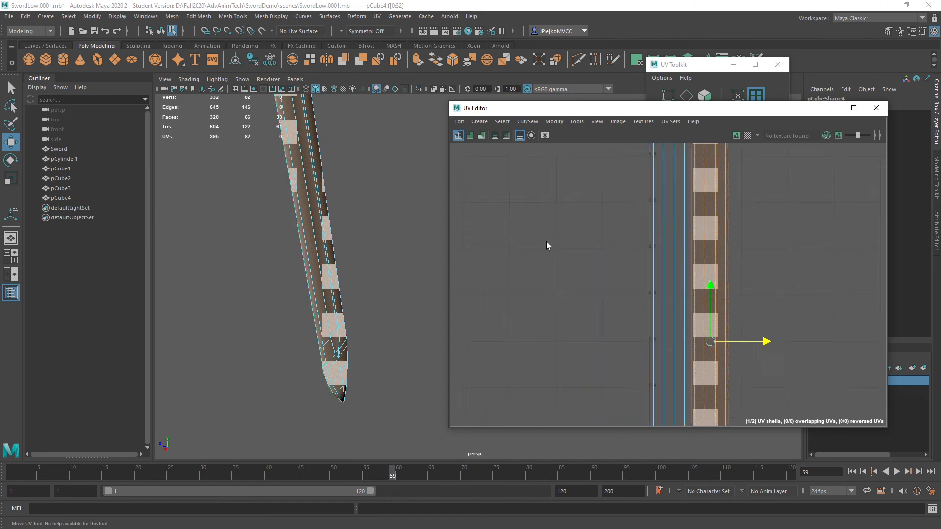
pyautogui.moveTo(612, 212)
pyautogui.keyDown('alt'); pyautogui.mouseDown(button='middle')
pyautogui.moveTo(580, 171)
pyautogui.moveTo(601, 203)
pyautogui.mouseUp(button='middle'); pyautogui.keyUp('alt')
pyautogui.keyDown('alt'); pyautogui.moveTo(601, 203); pyautogui.dragTo(679, 242, button='right'); pyautogui.keyUp('alt')
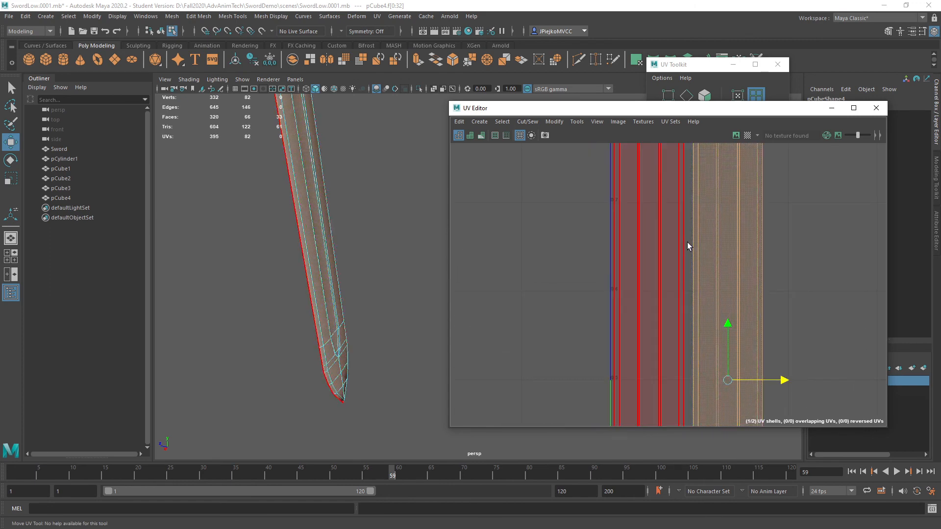
pyautogui.keyDown('alt'); pyautogui.moveTo(687, 242); pyautogui.dragTo(731, 266, button='middle'); pyautogui.keyUp('alt')
pyautogui.keyDown('alt'); pyautogui.moveTo(731, 266); pyautogui.dragTo(499, 223, button='right'); pyautogui.keyUp('alt')
pyautogui.keyDown('alt'); pyautogui.moveTo(500, 223); pyautogui.dragTo(533, 250, button='middle'); pyautogui.keyUp('alt')
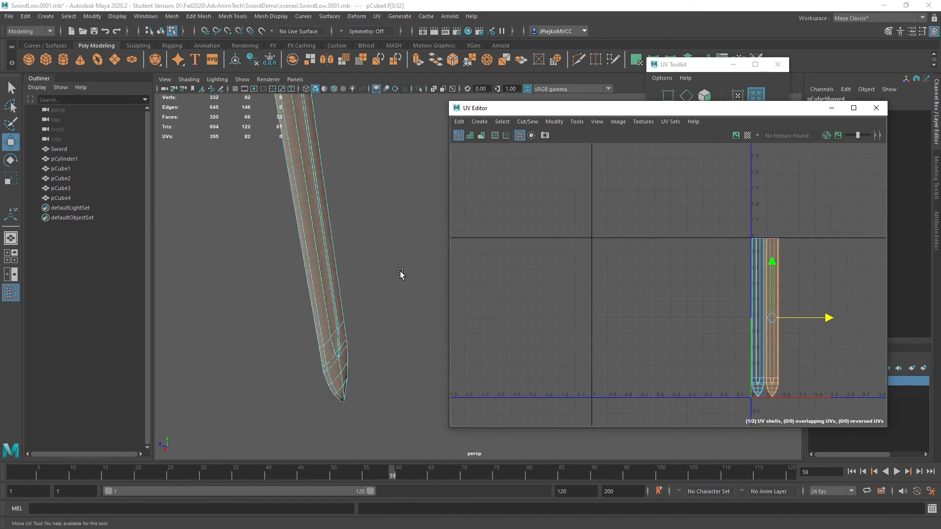
# Return to object mode, close the UV Editor, and select the sword's crossguard in close view.
pyautogui.keyDown('alt'); pyautogui.moveTo(324, 263); pyautogui.dragTo(285, 262); pyautogui.keyUp('alt')
pyautogui.moveTo(286, 262); pyautogui.dragTo(539, 275, button='right')
pyautogui.click(877, 107)
pyautogui.click(580, 249)
pyautogui.keyDown('alt'); pyautogui.moveTo(579, 249); pyautogui.dragTo(537, 404, button='right'); pyautogui.keyUp('alt')
pyautogui.keyDown('alt'); pyautogui.moveTo(536, 404); pyautogui.dragTo(513, 382); pyautogui.keyUp('alt')
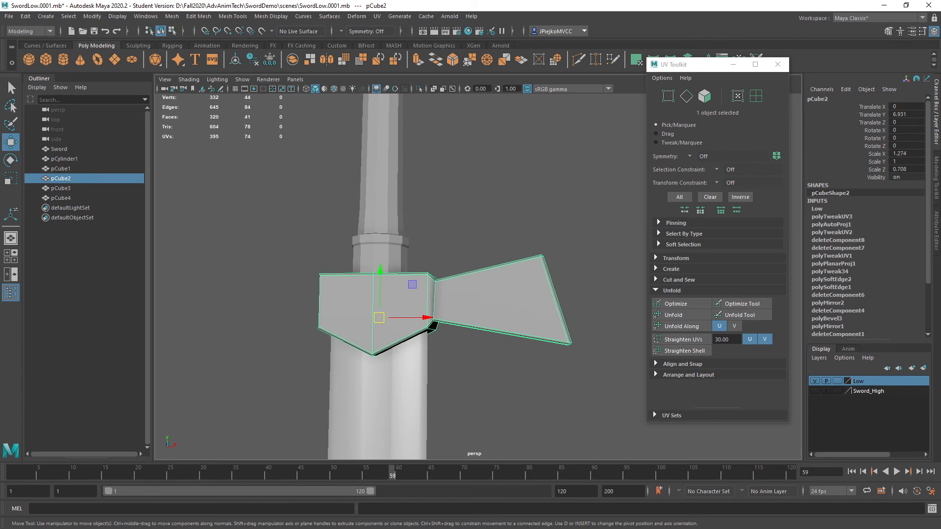
# Switch to the Sketchfab browser window, examine the finished sword's crossguard, and return to Maya with the guard in front view.
pyautogui.hotkey('alt', 'Tab')
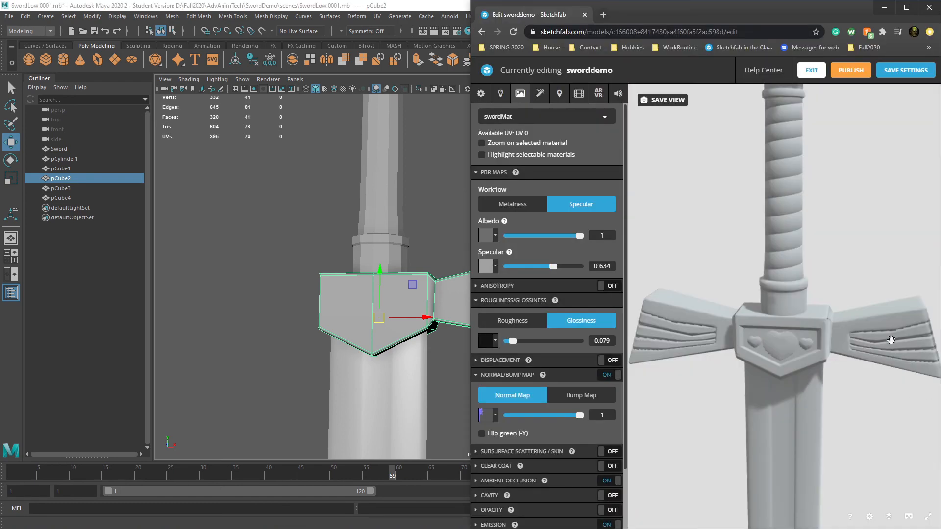
pyautogui.moveTo(885, 340); pyautogui.dragTo(880, 319)
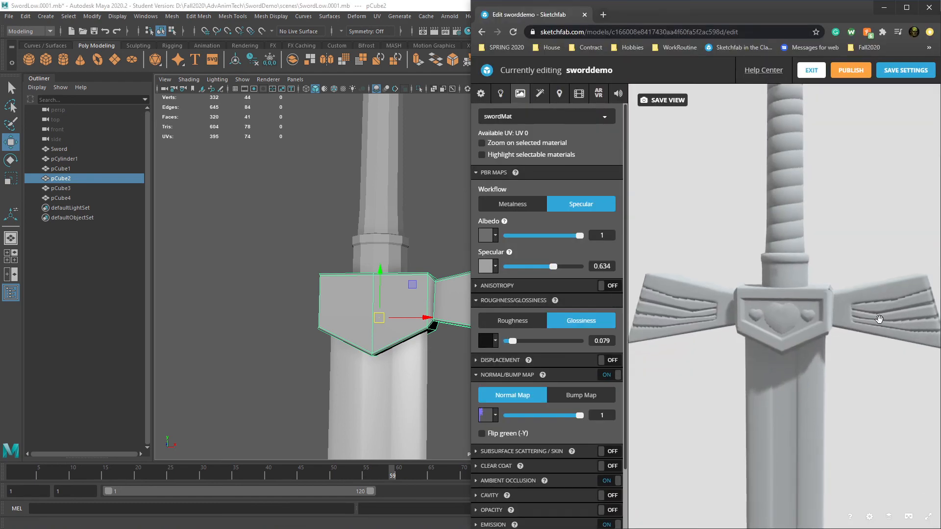
pyautogui.click(884, 8)
pyautogui.scroll(2, 418, 312)
pyautogui.keyDown('alt'); pyautogui.moveTo(418, 311); pyautogui.dragTo(351, 286, button='right'); pyautogui.keyUp('alt')
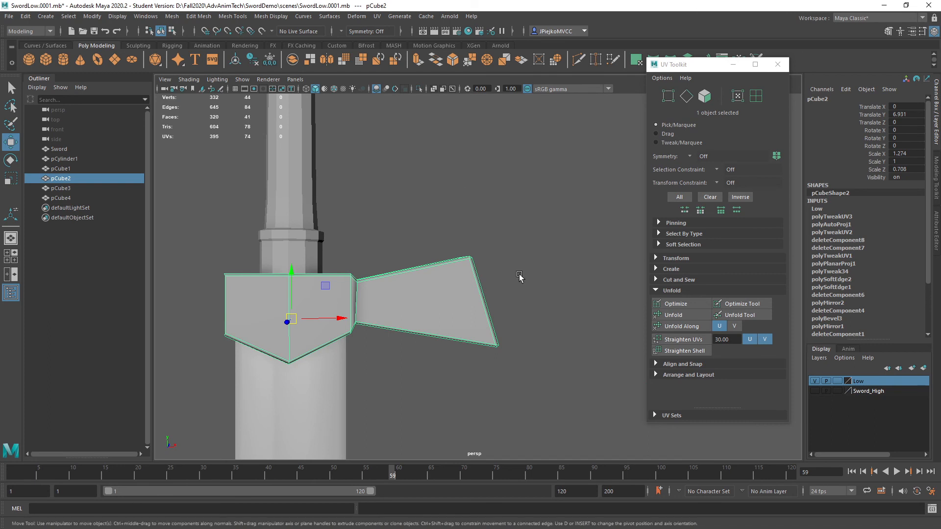
# Try inserting two evenly spaced edge loops across the crossguard's arm with the Insert Edge Loop tool.
pyautogui.click(273, 16)
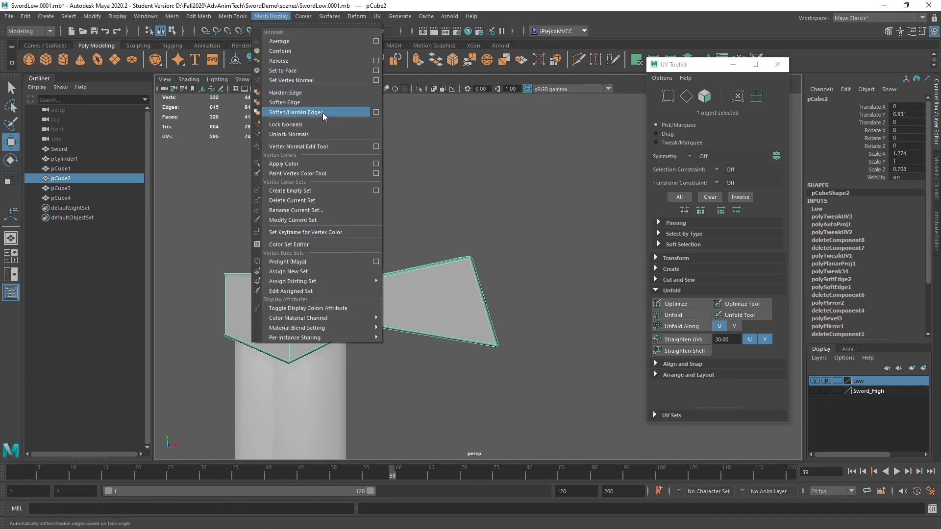
pyautogui.moveTo(209, 16)
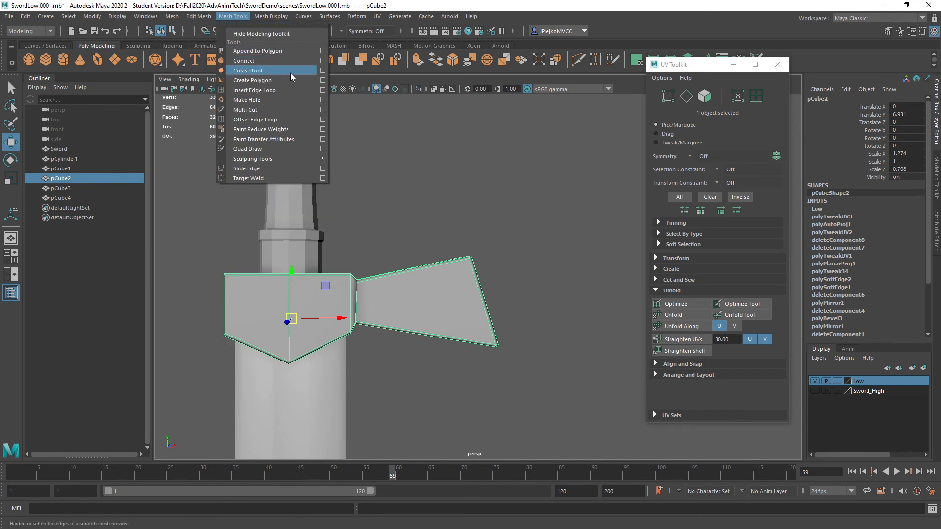
pyautogui.click(322, 90)
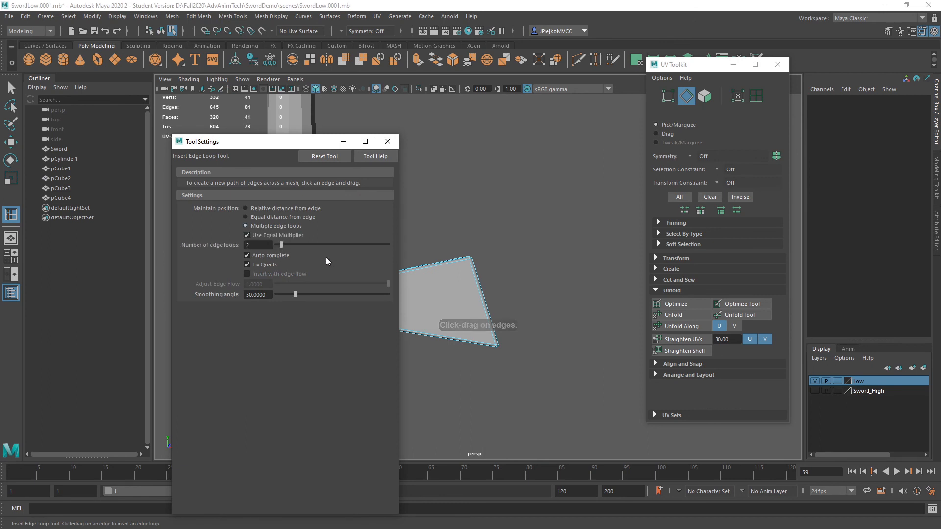
pyautogui.moveTo(300, 143); pyautogui.dragTo(195, 145)
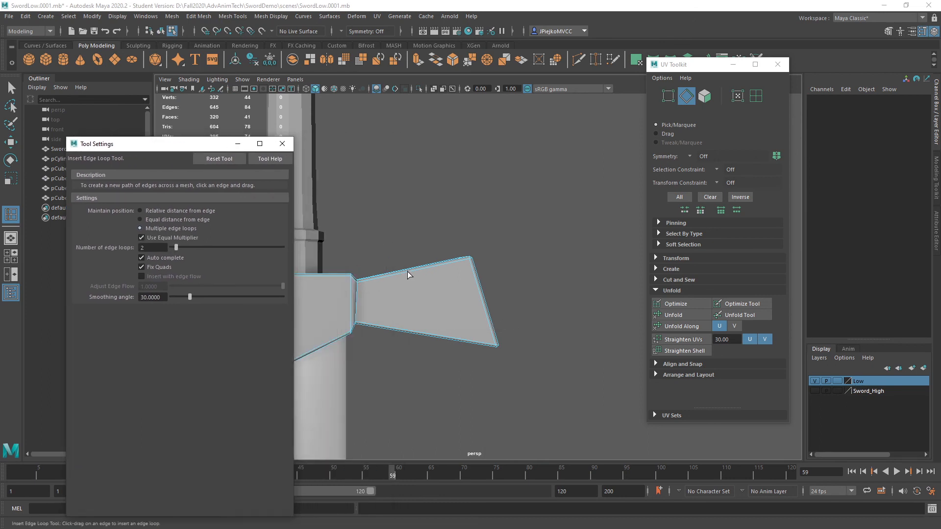
pyautogui.click(409, 274)
pyautogui.keyDown('alt'); pyautogui.moveTo(411, 273); pyautogui.dragTo(640, 300, button='right'); pyautogui.keyUp('alt')
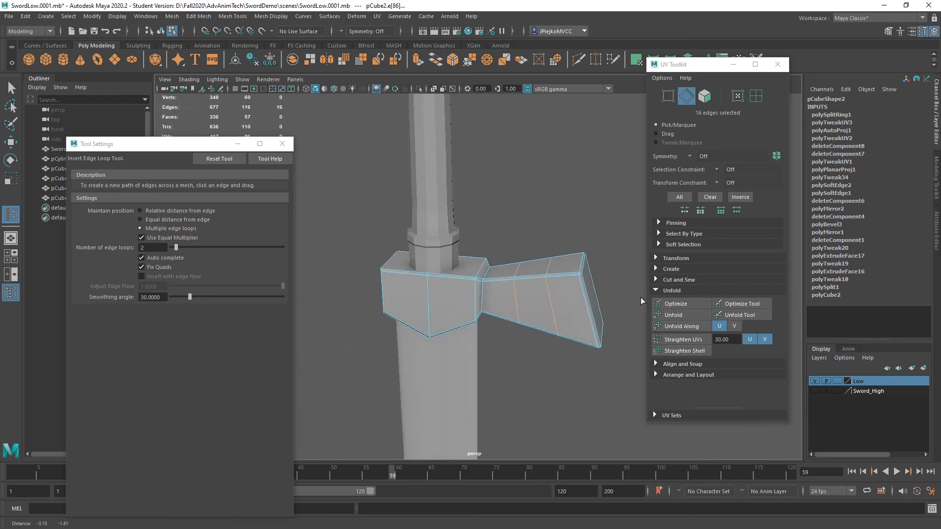
# Undo the edge loops inserted across the guard's arm and return the guard to object mode.
pyautogui.keyDown('alt'); pyautogui.moveTo(599, 356); pyautogui.dragTo(576, 328); pyautogui.keyUp('alt')
pyautogui.keyDown('alt'); pyautogui.moveTo(576, 328); pyautogui.dragTo(519, 346, button='right'); pyautogui.keyUp('alt')
pyautogui.press('w')
pyautogui.keyDown('alt'); pyautogui.moveTo(519, 347); pyautogui.dragTo(518, 271); pyautogui.keyUp('alt')
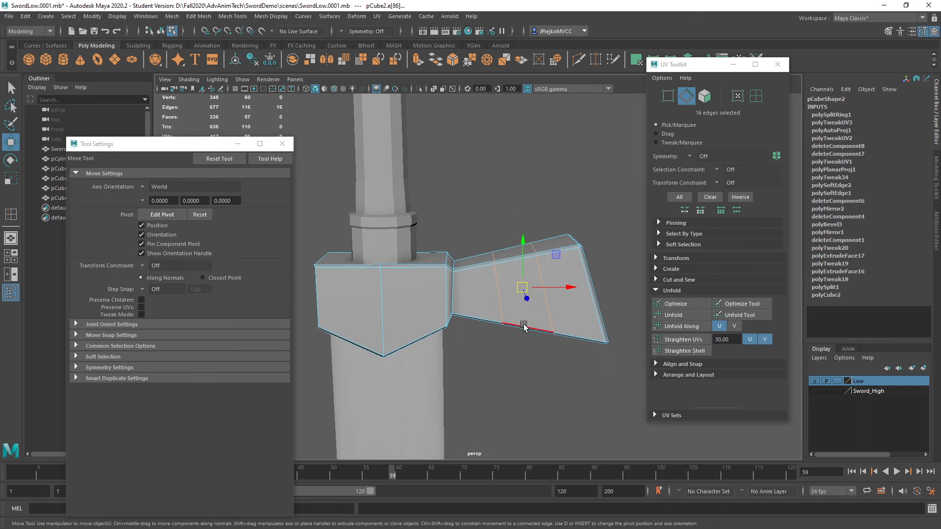
pyautogui.hotkey('ctrl', 'z')
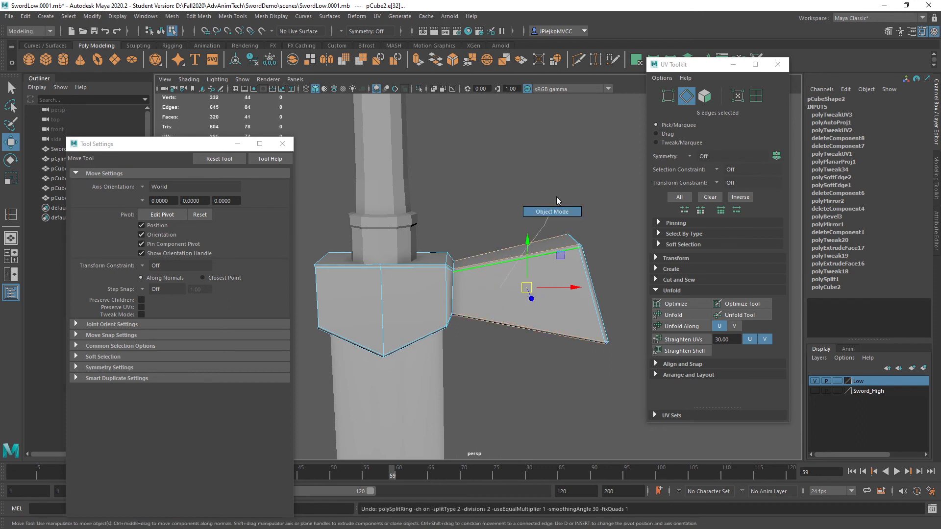
pyautogui.moveTo(557, 201); pyautogui.dragTo(557, 201, button='right')
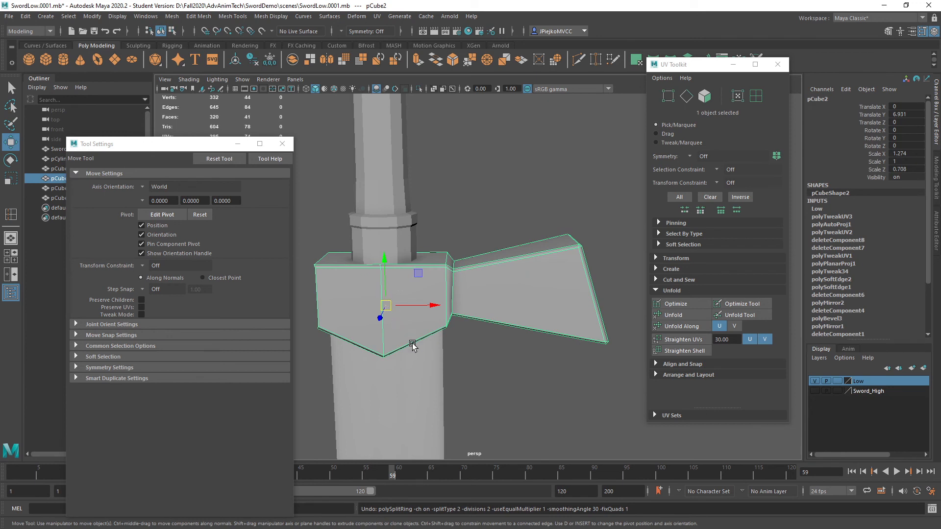
# Open the UV Editor for the selected crossguard and bring all of its UV shells into view.
pyautogui.keyDown('alt'); pyautogui.moveTo(413, 346); pyautogui.dragTo(430, 323); pyautogui.keyUp('alt')
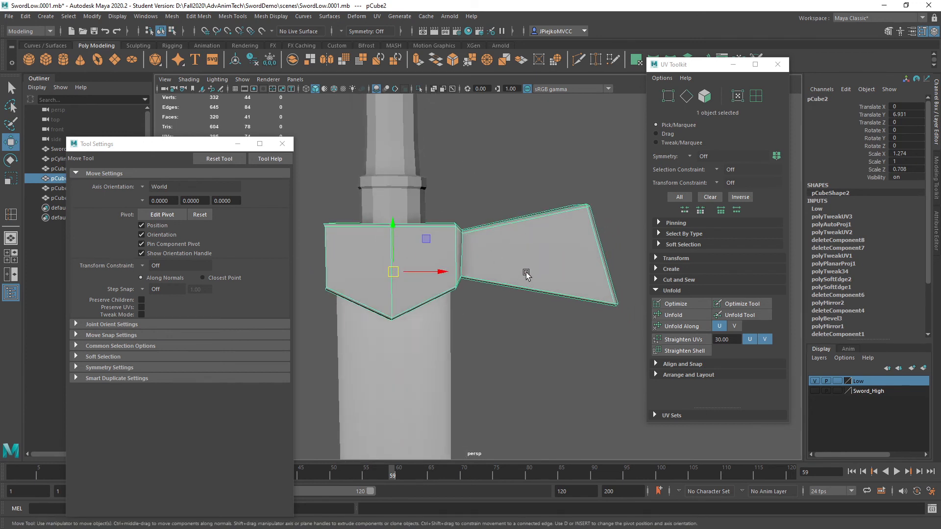
pyautogui.keyDown('alt'); pyautogui.moveTo(526, 275); pyautogui.dragTo(431, 213); pyautogui.keyUp('alt')
pyautogui.click(377, 16)
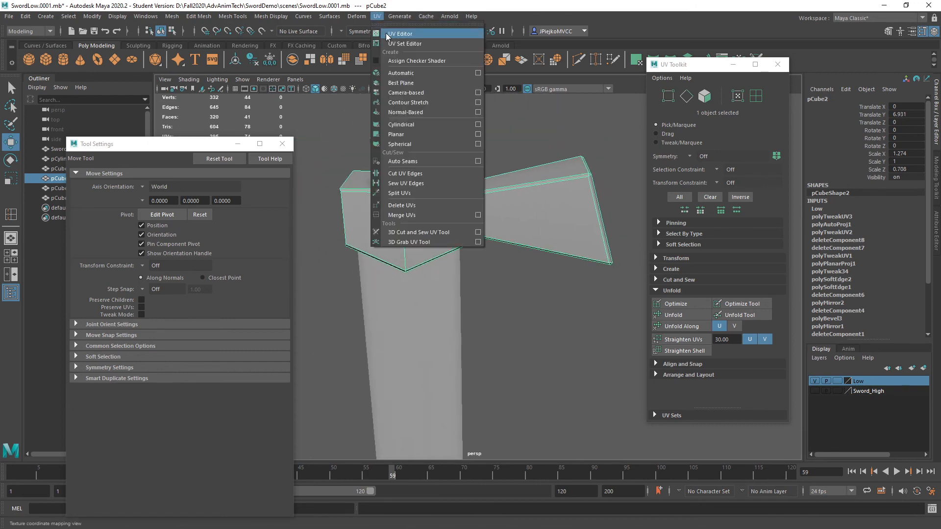
pyautogui.click(387, 34)
pyautogui.keyDown('alt'); pyautogui.moveTo(552, 345); pyautogui.dragTo(551, 294, button='middle'); pyautogui.keyUp('alt')
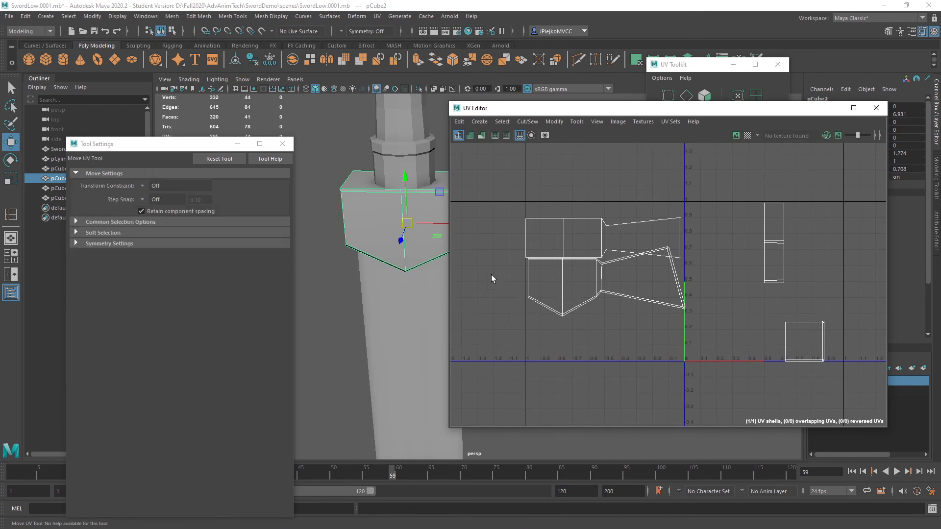
pyautogui.scroll(-2, 609, 293)
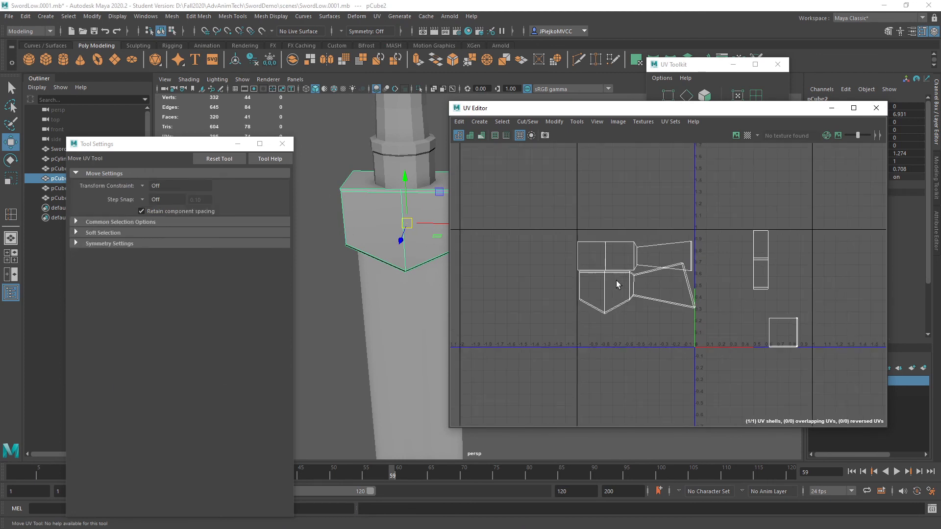
pyautogui.keyDown('alt'); pyautogui.moveTo(616, 281); pyautogui.dragTo(549, 250, button='middle'); pyautogui.keyUp('alt')
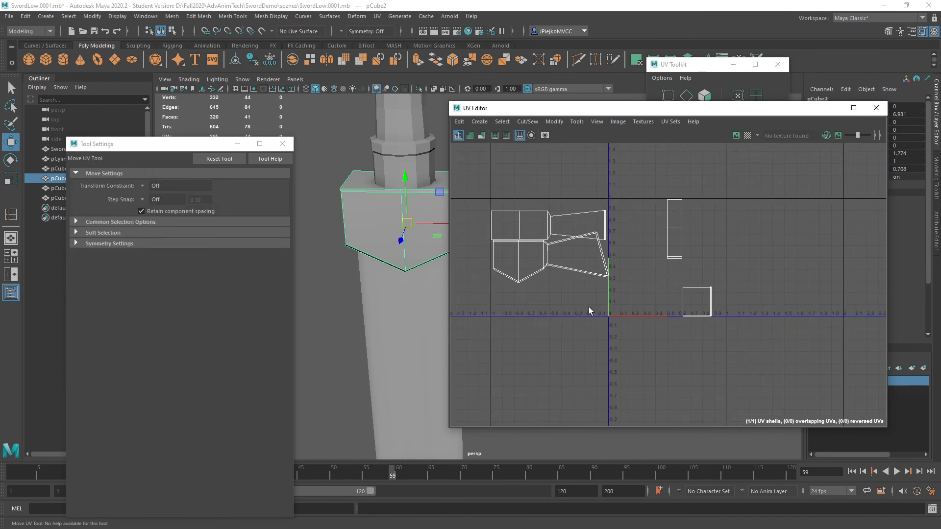
# Examine the crossguard's end, top and side faces and compare them with their UV shells.
pyautogui.keyDown('alt'); pyautogui.moveTo(344, 161); pyautogui.dragTo(295, 263); pyautogui.keyUp('alt')
pyautogui.keyDown('alt'); pyautogui.moveTo(340, 225); pyautogui.dragTo(383, 241, button='middle'); pyautogui.keyUp('alt')
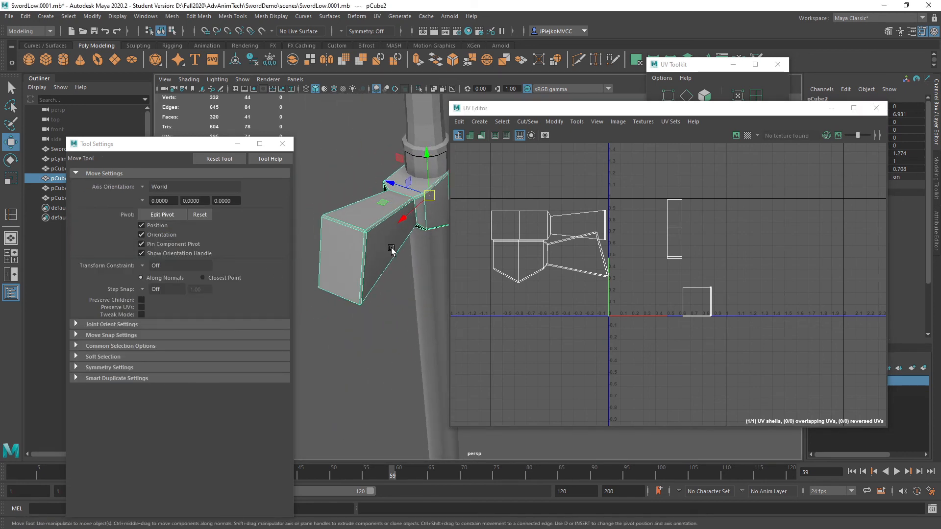
pyautogui.scroll(1, 594, 279)
pyautogui.keyDown('alt'); pyautogui.moveTo(594, 311); pyautogui.dragTo(613, 321, button='middle'); pyautogui.keyUp('alt')
pyautogui.scroll(1, 630, 303)
pyautogui.keyDown('alt'); pyautogui.moveTo(428, 242); pyautogui.dragTo(386, 229); pyautogui.keyUp('alt')
pyautogui.keyDown('alt'); pyautogui.moveTo(349, 249); pyautogui.dragTo(333, 272); pyautogui.keyUp('alt')
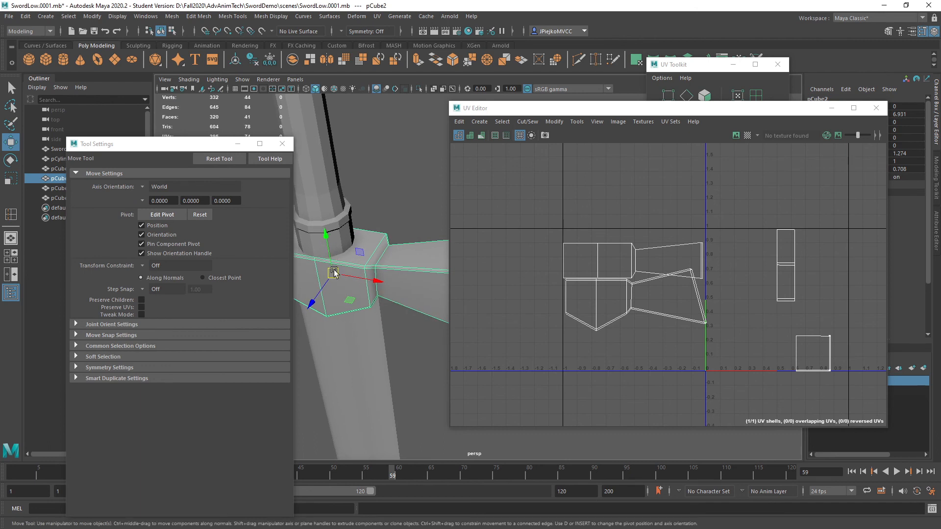
pyautogui.keyDown('alt'); pyautogui.moveTo(421, 202); pyautogui.dragTo(352, 256); pyautogui.keyUp('alt')
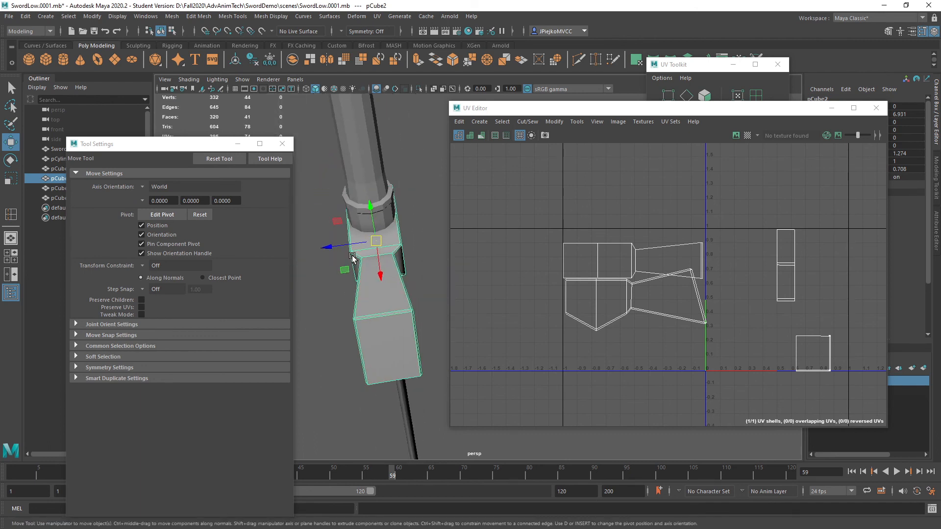
# Select the upper row of UVs on the guard's top-face shell and scale it flat in V into a straight line.
pyautogui.keyDown('alt'); pyautogui.moveTo(581, 294); pyautogui.dragTo(677, 338, button='right'); pyautogui.keyUp('alt')
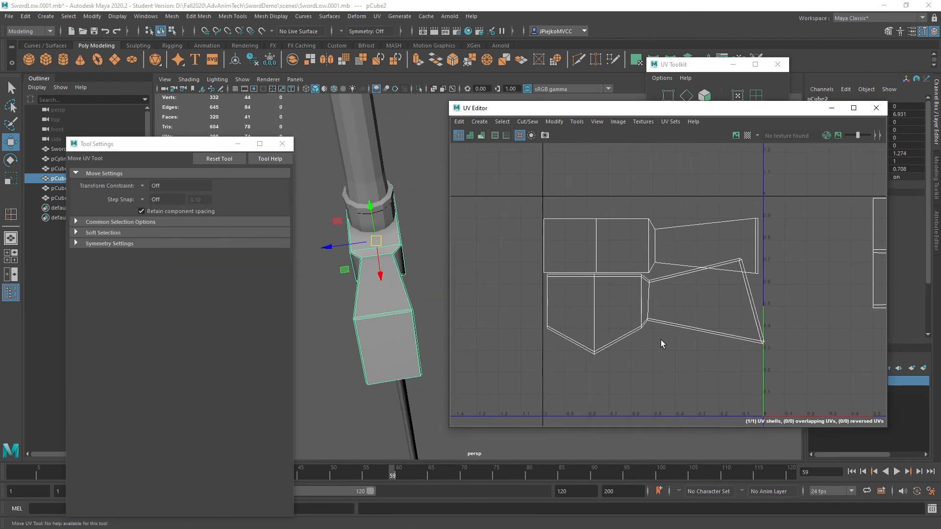
pyautogui.keyDown('alt'); pyautogui.moveTo(661, 340); pyautogui.dragTo(632, 354, button='middle'); pyautogui.keyUp('alt')
pyautogui.keyDown('alt'); pyautogui.moveTo(602, 323); pyautogui.dragTo(666, 279, button='right'); pyautogui.keyUp('alt')
pyautogui.moveTo(613, 261); pyautogui.dragTo(653, 272, button='right')
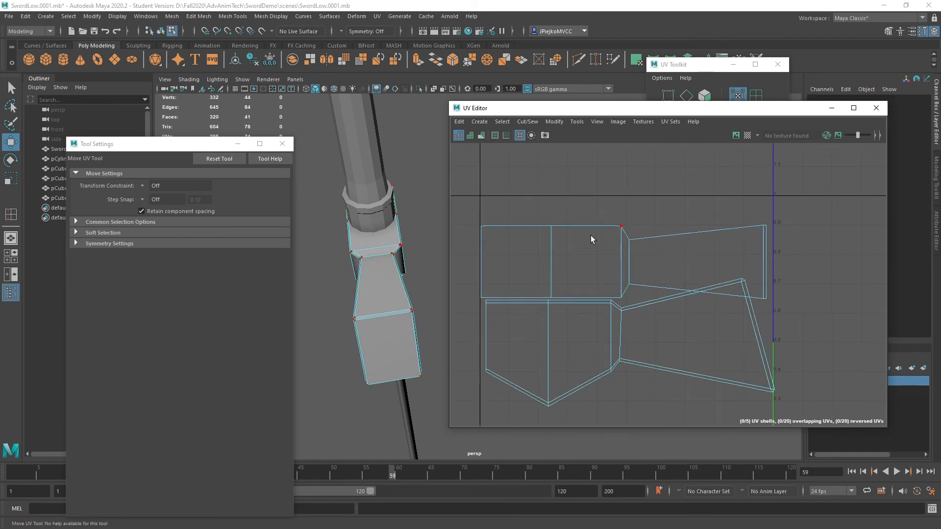
pyautogui.moveTo(478, 202); pyautogui.dragTo(782, 248)
pyautogui.press('r')
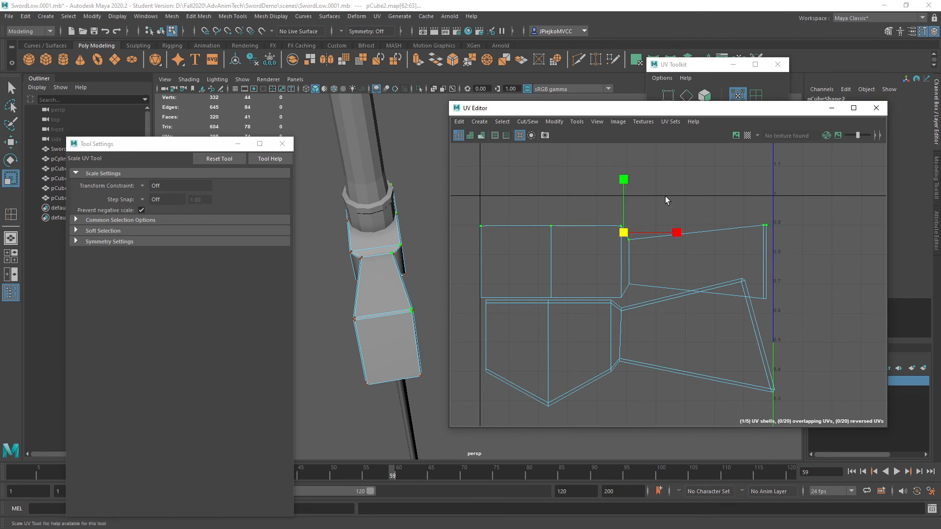
pyautogui.moveTo(628, 179); pyautogui.dragTo(625, 231)
pyautogui.press('w')
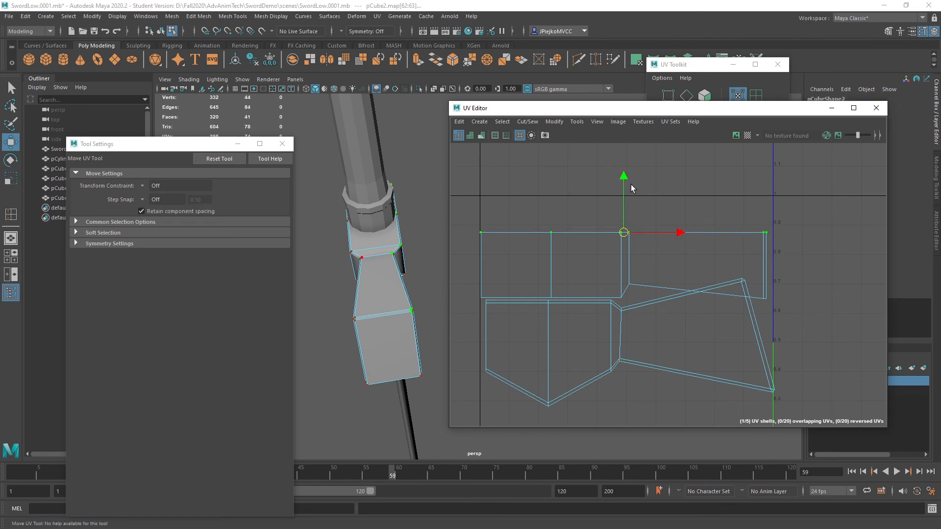
# Try moving the top-face shell's upper row of UVs upward in V, and undo the move.
pyautogui.moveTo(625, 185); pyautogui.dragTo(625, 165)
pyautogui.hotkey('ctrl', 'z')
pyautogui.press('F8')
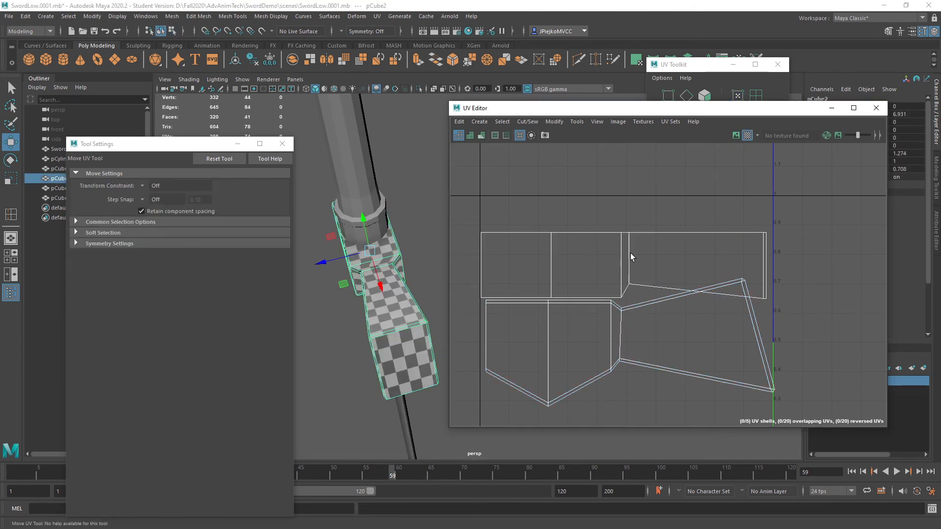
# Select the lower row of UVs on the guard's top-face shell and scale it flat in V into a straight line.
pyautogui.moveTo(621, 254); pyautogui.dragTo(657, 256, button='right')
pyautogui.keyDown('alt'); pyautogui.moveTo(543, 319); pyautogui.dragTo(549, 296, button='middle'); pyautogui.keyUp('alt')
pyautogui.scroll(2, 548, 296)
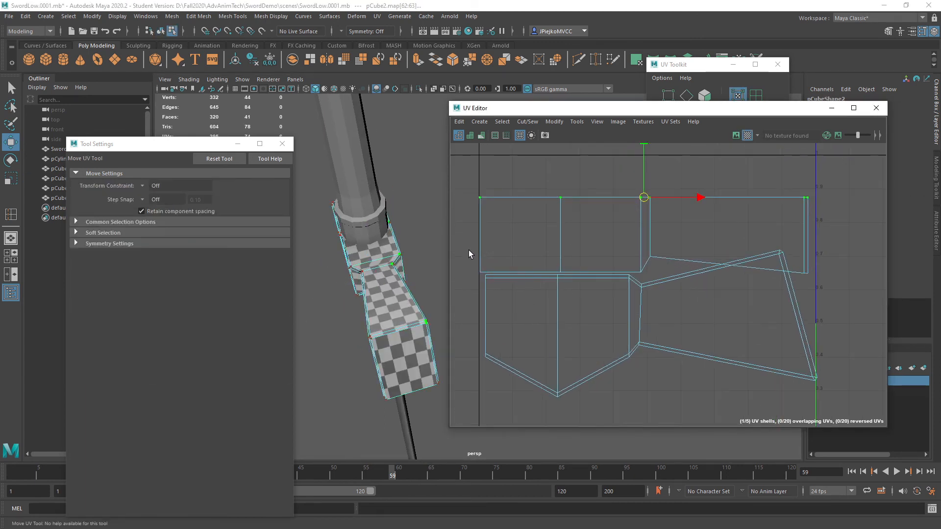
pyautogui.moveTo(468, 250); pyautogui.dragTo(483, 280)
pyautogui.keyDown('alt'); pyautogui.moveTo(483, 280); pyautogui.dragTo(697, 332, button='right'); pyautogui.keyUp('alt')
pyautogui.keyDown('alt'); pyautogui.moveTo(697, 331); pyautogui.dragTo(628, 338, button='middle'); pyautogui.keyUp('alt')
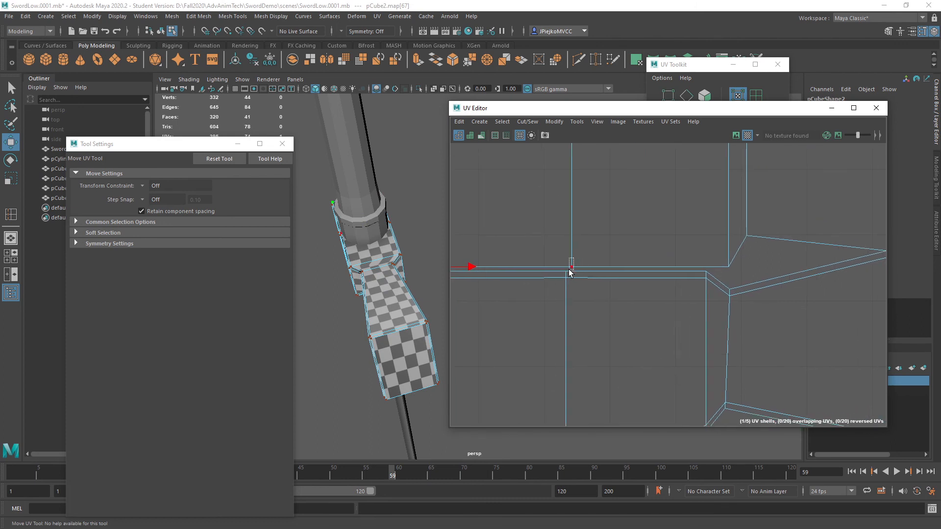
pyautogui.keyDown('shift'); pyautogui.moveTo(569, 269); pyautogui.dragTo(569, 271); pyautogui.keyUp('shift')
pyautogui.keyDown('alt'); pyautogui.moveTo(652, 266); pyautogui.dragTo(606, 290, button='middle'); pyautogui.keyUp('alt')
pyautogui.keyDown('shift'); pyautogui.moveTo(688, 290); pyautogui.dragTo(689, 294); pyautogui.keyUp('shift')
pyautogui.keyDown('alt'); pyautogui.moveTo(716, 267); pyautogui.dragTo(664, 269, button='middle'); pyautogui.keyUp('alt')
pyautogui.keyDown('shift'); pyautogui.moveTo(644, 251); pyautogui.dragTo(654, 268); pyautogui.keyUp('shift')
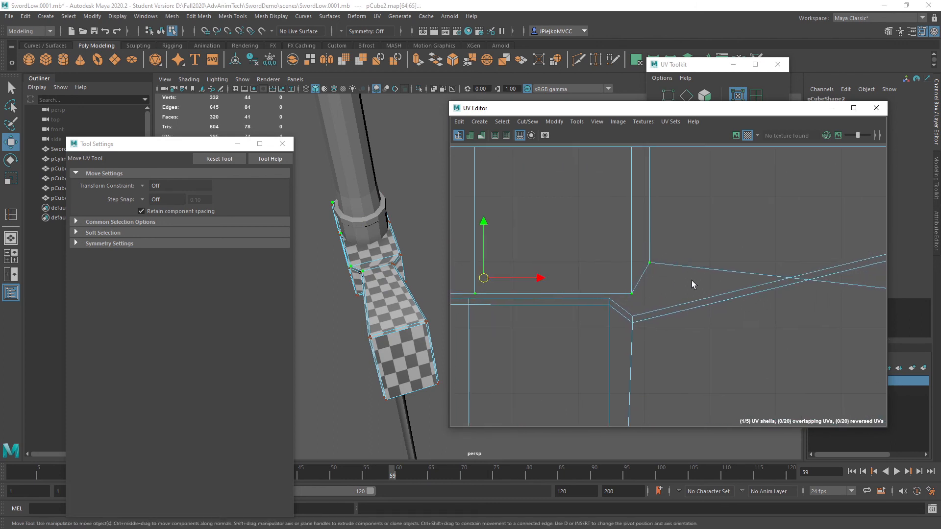
pyautogui.keyDown('alt'); pyautogui.moveTo(875, 303); pyautogui.dragTo(684, 293, button='middle'); pyautogui.keyUp('alt')
pyautogui.keyDown('shift'); pyautogui.moveTo(798, 299); pyautogui.dragTo(797, 300); pyautogui.keyUp('shift')
pyautogui.keyDown('alt'); pyautogui.moveTo(783, 295); pyautogui.dragTo(577, 268, button='right'); pyautogui.keyUp('alt')
pyautogui.press('r')
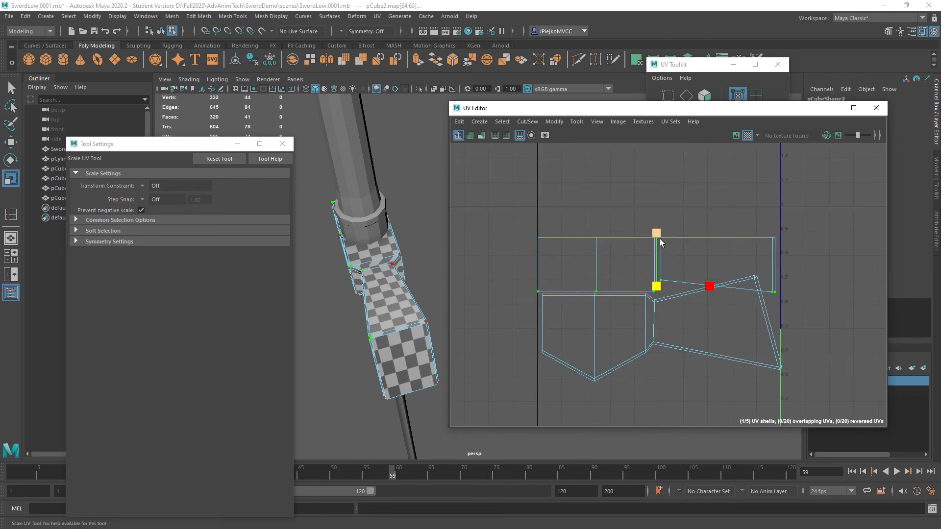
pyautogui.moveTo(657, 235); pyautogui.dragTo(642, 363)
pyautogui.press('w')
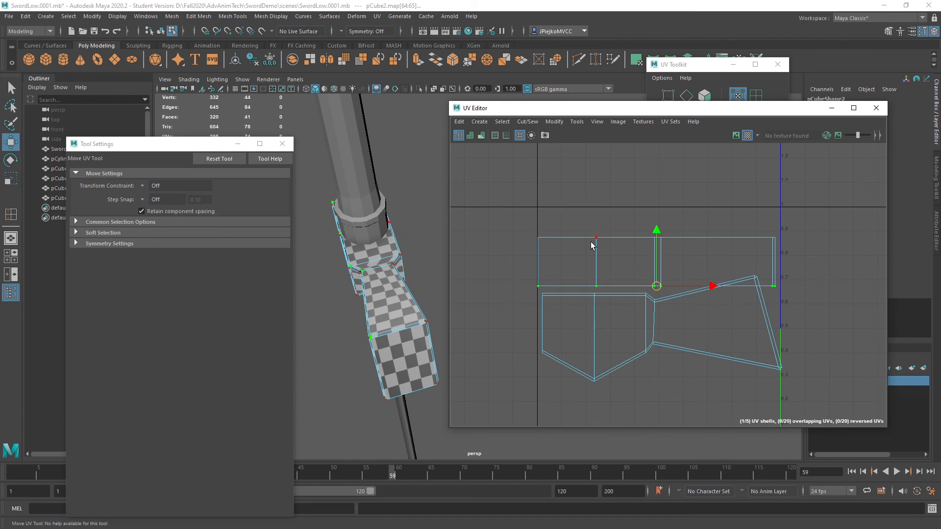
# Select the top-face UV shell and move it up in V, clear of the front-face shell.
pyautogui.keyDown('alt'); pyautogui.moveTo(412, 324); pyautogui.dragTo(378, 262); pyautogui.keyUp('alt')
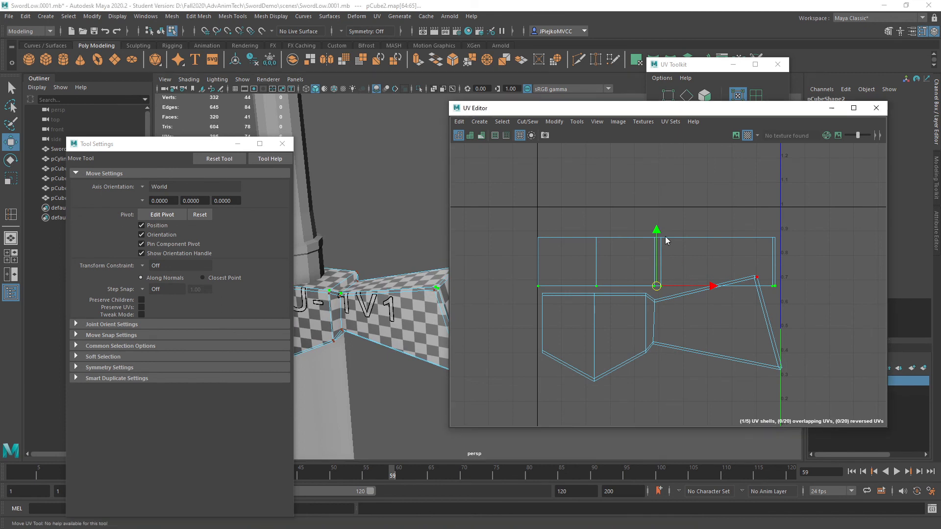
pyautogui.moveTo(666, 236); pyautogui.dragTo(659, 221, button='right')
pyautogui.rightClick(668, 254)
pyautogui.moveTo(669, 253); pyautogui.dragTo(625, 241, button='right')
pyautogui.click(635, 241)
pyautogui.moveTo(658, 211); pyautogui.dragTo(656, 189)
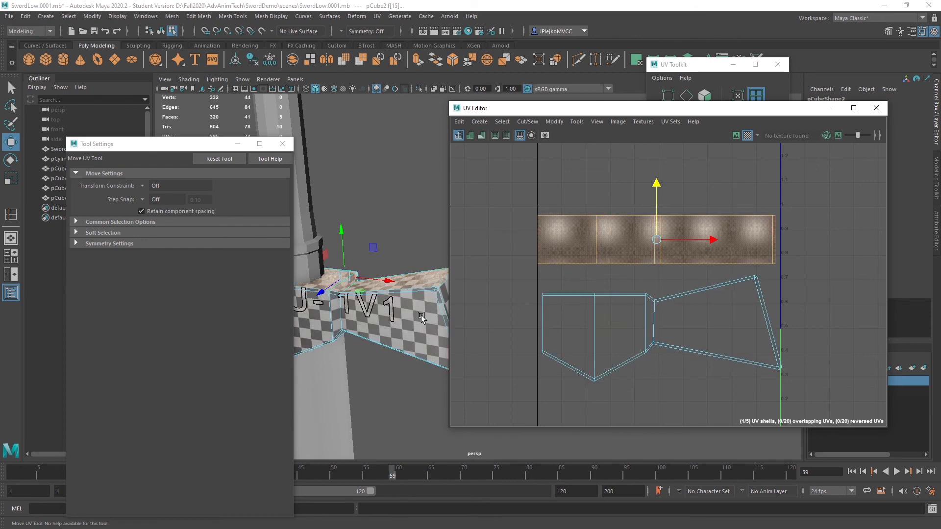
# Delete the faces on the crossguard's back side and return the guard to object mode.
pyautogui.keyDown('alt'); pyautogui.moveTo(360, 327); pyautogui.dragTo(315, 405); pyautogui.keyUp('alt')
pyautogui.click(364, 342)
pyautogui.keyDown('alt'); pyautogui.moveTo(414, 379); pyautogui.dragTo(367, 353, button='right'); pyautogui.keyUp('alt')
pyautogui.keyDown('alt'); pyautogui.moveTo(367, 354); pyautogui.dragTo(418, 297); pyautogui.keyUp('alt')
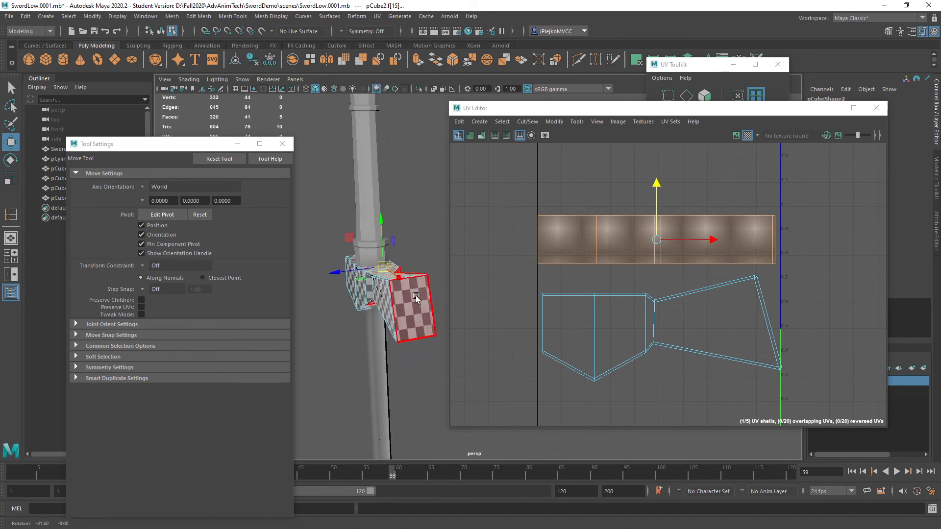
pyautogui.click(282, 144)
pyautogui.moveTo(343, 287)
pyautogui.keyDown('alt'); pyautogui.mouseDown()
pyautogui.moveTo(323, 286)
pyautogui.moveTo(353, 284)
pyautogui.moveTo(338, 283)
pyautogui.moveTo(345, 281)
pyautogui.mouseUp(); pyautogui.keyUp('alt')
pyautogui.moveTo(384, 251); pyautogui.dragTo(383, 279, button='right')
pyautogui.keyDown('alt'); pyautogui.moveTo(417, 326); pyautogui.dragTo(382, 198); pyautogui.keyUp('alt')
pyautogui.keyDown('ctrl'); pyautogui.moveTo(283, 161); pyautogui.dragTo(372, 365); pyautogui.keyUp('ctrl')
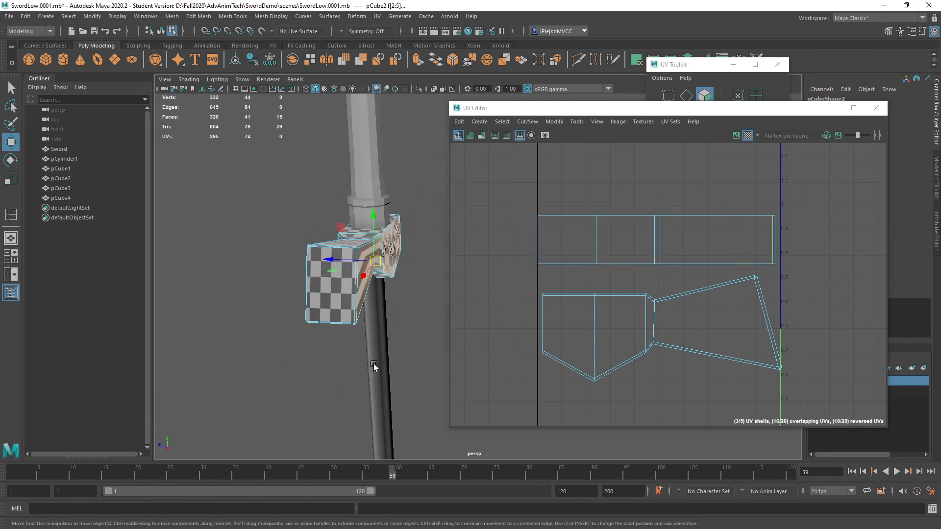
pyautogui.press('Delete')
pyautogui.keyDown('alt'); pyautogui.moveTo(405, 254); pyautogui.dragTo(360, 255); pyautogui.keyUp('alt')
pyautogui.moveTo(356, 253); pyautogui.dragTo(368, 245, button='right')
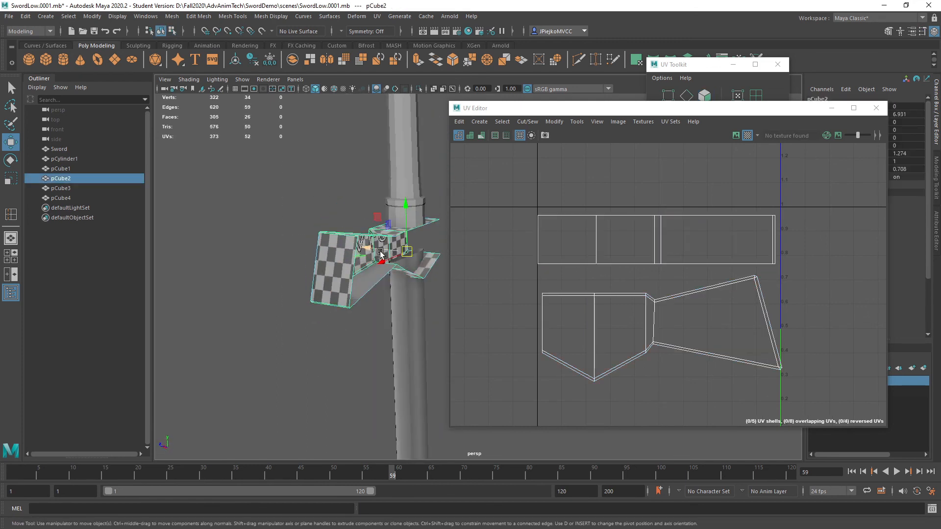
# Examine how the checker pattern runs across the crossguard's front and top faces.
pyautogui.keyDown('alt'); pyautogui.moveTo(371, 261); pyautogui.dragTo(444, 254); pyautogui.keyUp('alt')
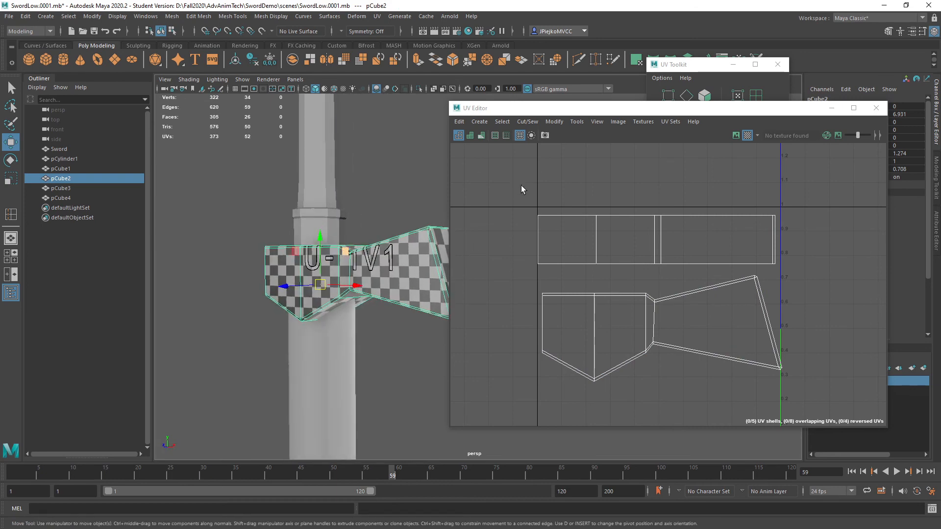
pyautogui.keyDown('alt'); pyautogui.moveTo(523, 190); pyautogui.dragTo(517, 197, button='middle'); pyautogui.keyUp('alt')
pyautogui.moveTo(368, 247)
pyautogui.keyDown('alt'); pyautogui.mouseDown()
pyautogui.moveTo(326, 264)
pyautogui.moveTo(358, 252)
pyautogui.mouseUp(); pyautogui.keyUp('alt')
pyautogui.keyDown('alt'); pyautogui.moveTo(358, 253); pyautogui.dragTo(384, 235, button='right'); pyautogui.keyUp('alt')
pyautogui.keyDown('alt'); pyautogui.moveTo(385, 236); pyautogui.dragTo(297, 208, button='middle'); pyautogui.keyUp('alt')
pyautogui.moveTo(297, 208)
pyautogui.keyDown('alt'); pyautogui.mouseDown()
pyautogui.moveTo(315, 216)
pyautogui.moveTo(311, 208)
pyautogui.mouseUp(); pyautogui.keyUp('alt')
pyautogui.keyDown('alt'); pyautogui.moveTo(310, 207); pyautogui.dragTo(297, 260, button='middle'); pyautogui.keyUp('alt')
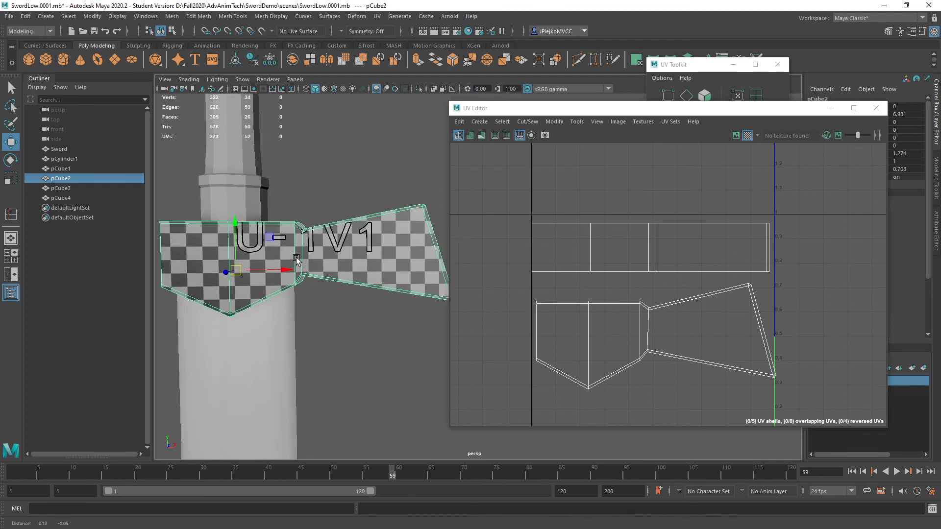
pyautogui.keyDown('alt'); pyautogui.moveTo(297, 261); pyautogui.dragTo(284, 282); pyautogui.keyUp('alt')
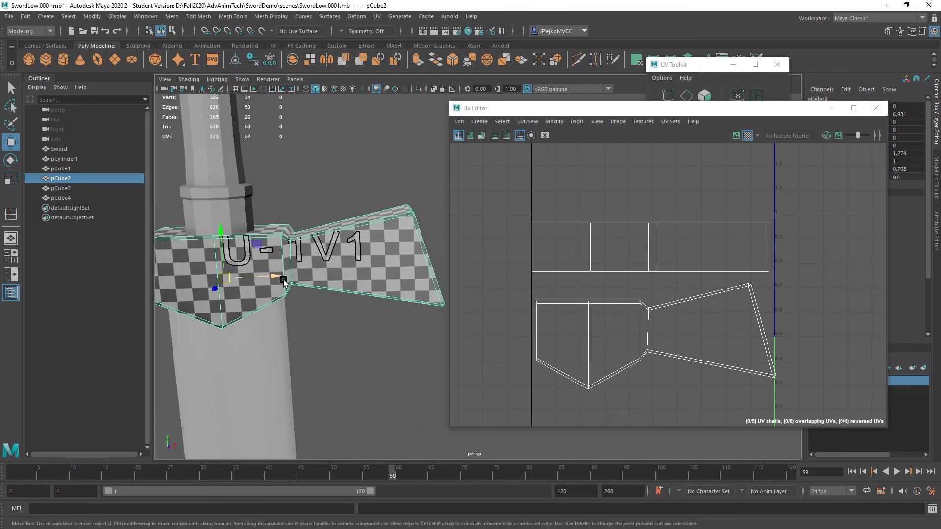
pyautogui.keyDown('alt'); pyautogui.moveTo(305, 293); pyautogui.dragTo(337, 287, button='middle'); pyautogui.keyUp('alt')
pyautogui.keyDown('alt'); pyautogui.moveTo(337, 287); pyautogui.dragTo(331, 305); pyautogui.keyUp('alt')
# Select the left-edge UVs of both the top-face and front-face shells and move the UV Editor window beside the UV Toolkit.
pyautogui.keyDown('alt'); pyautogui.moveTo(716, 363); pyautogui.dragTo(663, 337, button='middle'); pyautogui.keyUp('alt')
pyautogui.keyDown('alt'); pyautogui.moveTo(663, 336); pyautogui.dragTo(716, 362, button='right'); pyautogui.keyUp('alt')
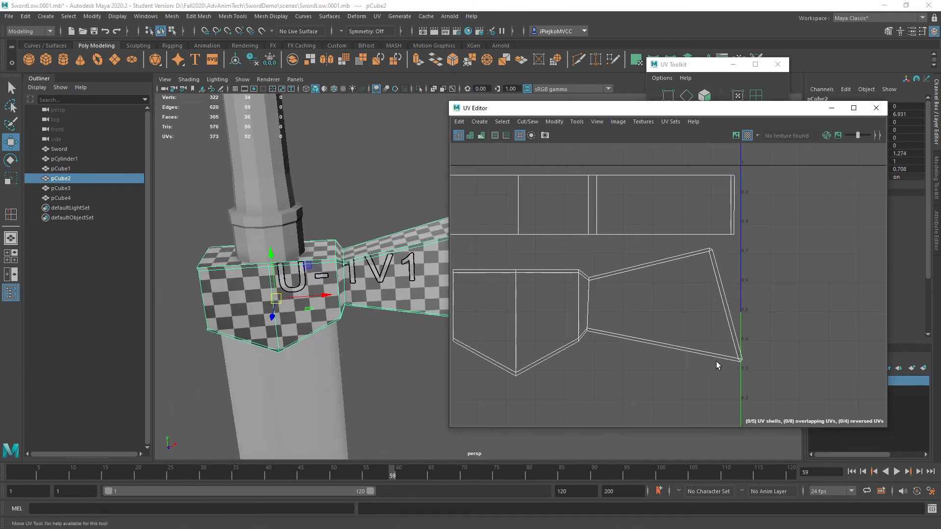
pyautogui.moveTo(588, 307); pyautogui.dragTo(625, 307, button='right')
pyautogui.keyDown('alt'); pyautogui.moveTo(619, 310); pyautogui.dragTo(554, 300, button='right'); pyautogui.keyUp('alt')
pyautogui.keyDown('alt'); pyautogui.moveTo(584, 315); pyautogui.dragTo(625, 313, button='middle'); pyautogui.keyUp('alt')
pyautogui.keyDown('alt'); pyautogui.moveTo(625, 314); pyautogui.dragTo(678, 318, button='right'); pyautogui.keyUp('alt')
pyautogui.moveTo(518, 376); pyautogui.dragTo(478, 263)
pyautogui.keyDown('alt'); pyautogui.moveTo(489, 254); pyautogui.dragTo(498, 268, button='middle'); pyautogui.keyUp('alt')
pyautogui.keyDown('shift'); pyautogui.moveTo(494, 242); pyautogui.dragTo(510, 255); pyautogui.keyUp('shift')
pyautogui.moveTo(733, 109); pyautogui.dragTo(454, 94)
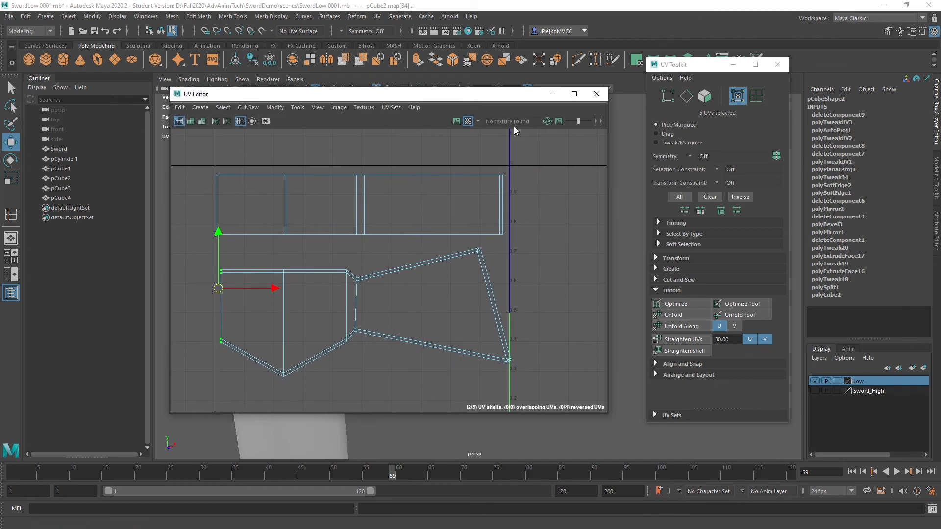
# Try nudging the selected left-edge UVs by 0.1 in negative U, and undo the nudge.
pyautogui.click(675, 257)
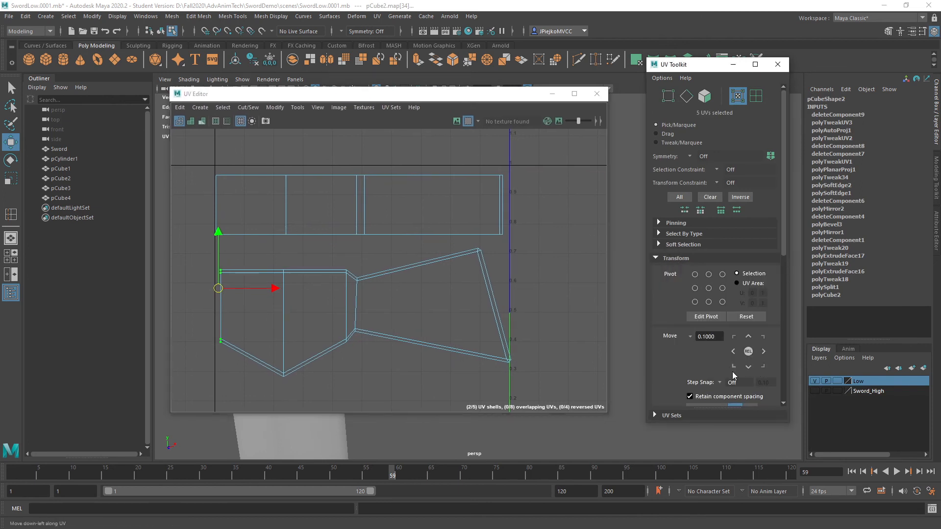
pyautogui.scroll(-2, 733, 376)
pyautogui.click(734, 322)
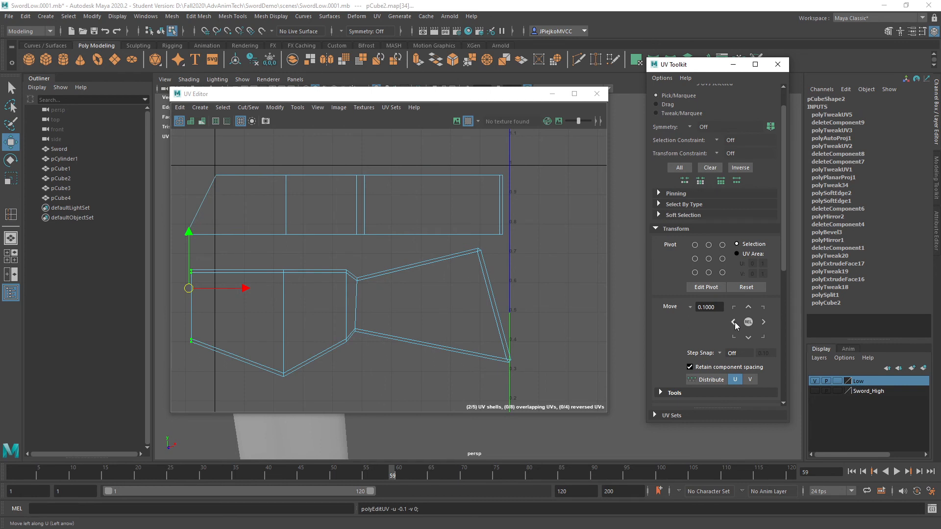
pyautogui.hotkey('ctrl', 'z')
# Find the UV Toolkit's alignment options and align the left-edge UVs of both shells to their minimum U.
pyautogui.scroll(-4, 733, 340)
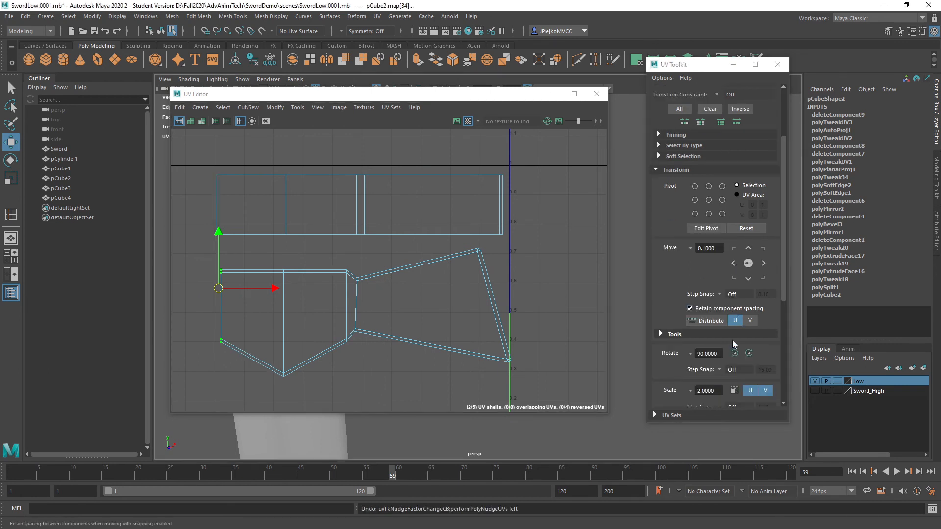
pyautogui.click(661, 276)
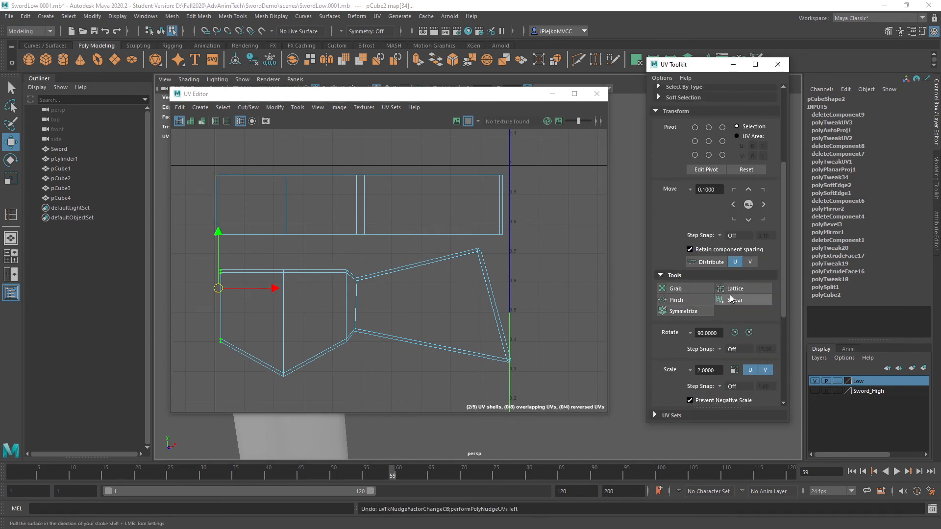
pyautogui.scroll(-3, 725, 333)
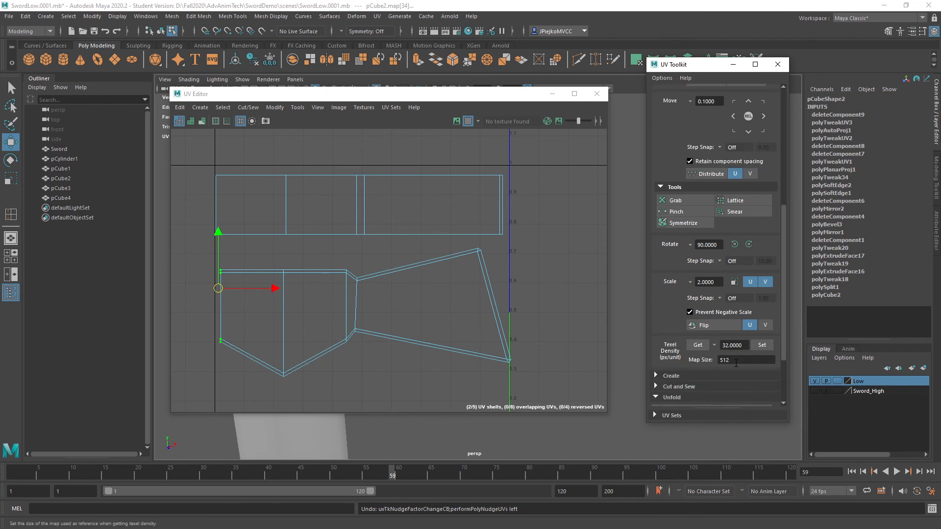
pyautogui.scroll(-1, 735, 368)
pyautogui.scroll(9, 740, 379)
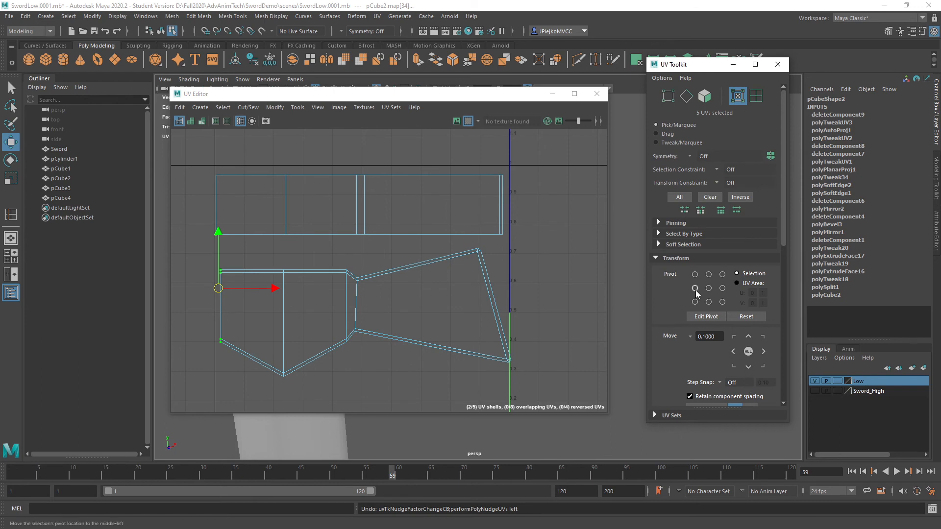
pyautogui.scroll(-4, 708, 313)
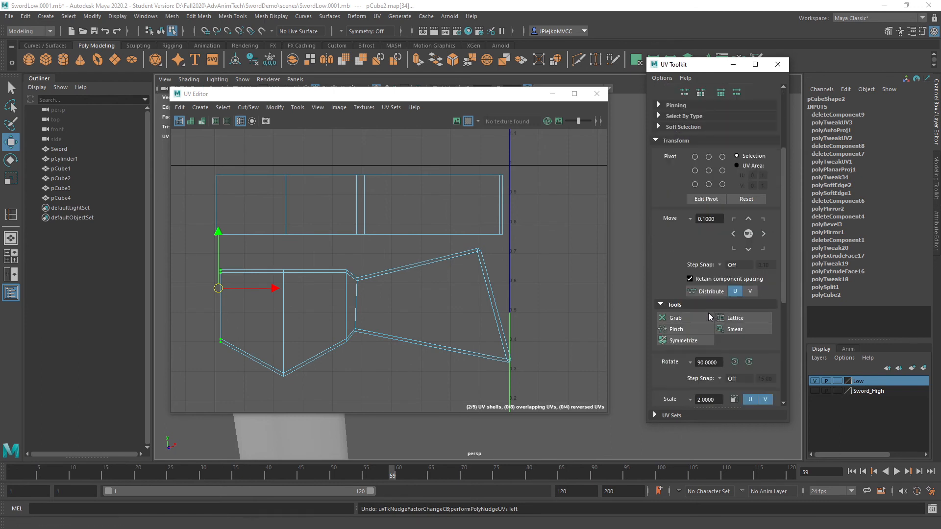
pyautogui.scroll(-1, 742, 342)
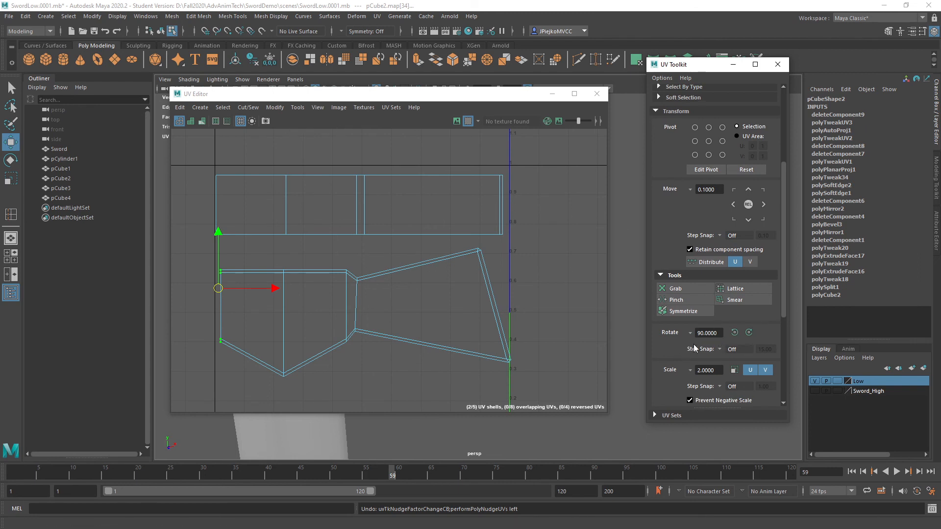
pyautogui.scroll(-4, 693, 345)
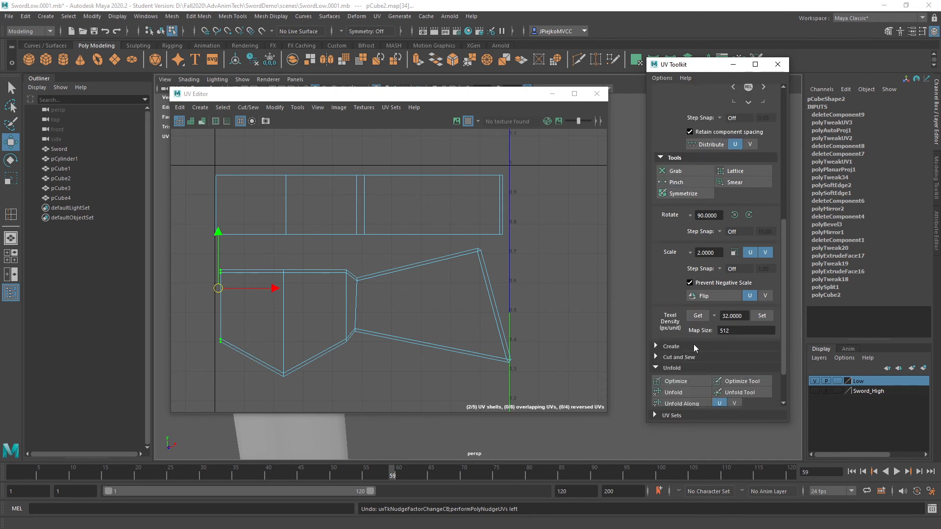
pyautogui.scroll(-2, 693, 344)
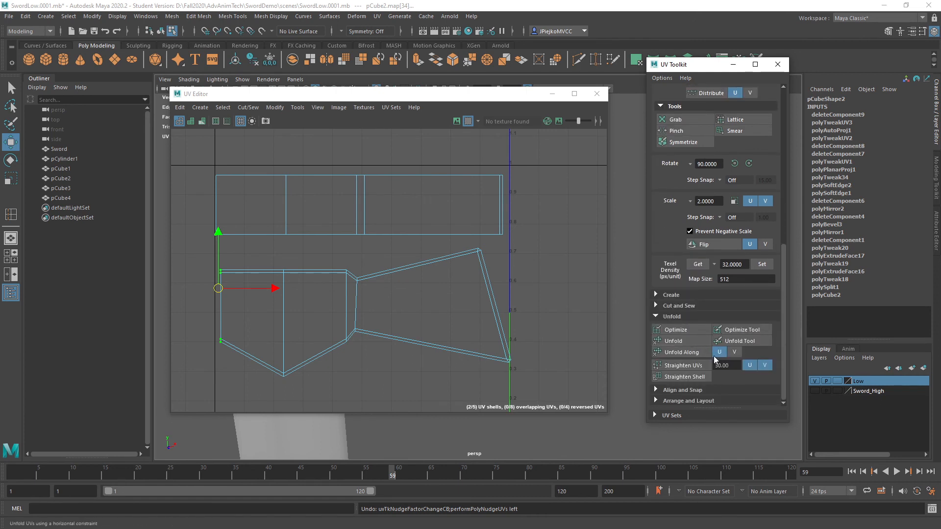
pyautogui.click(696, 390)
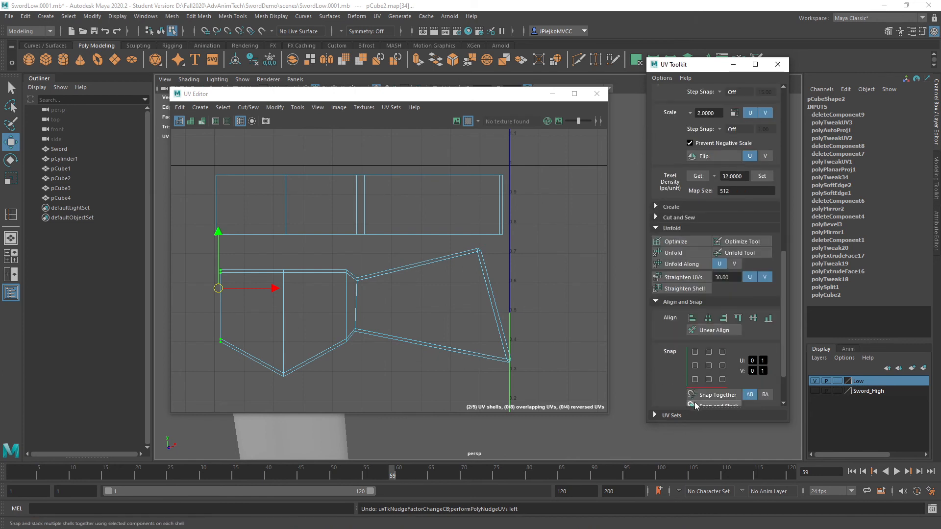
pyautogui.click(692, 319)
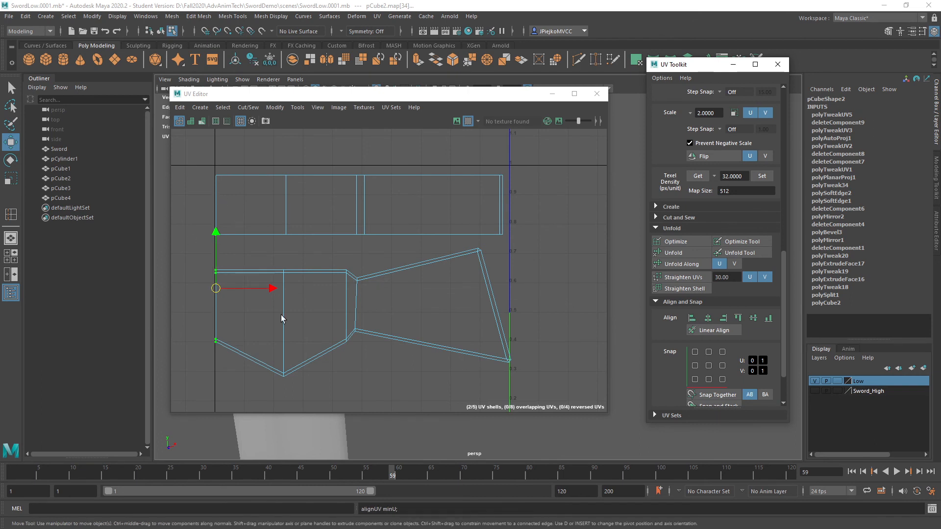
# Select the center-column UVs of the top-face and front-face shells and align them to their average U.
pyautogui.moveTo(273, 153); pyautogui.dragTo(313, 399)
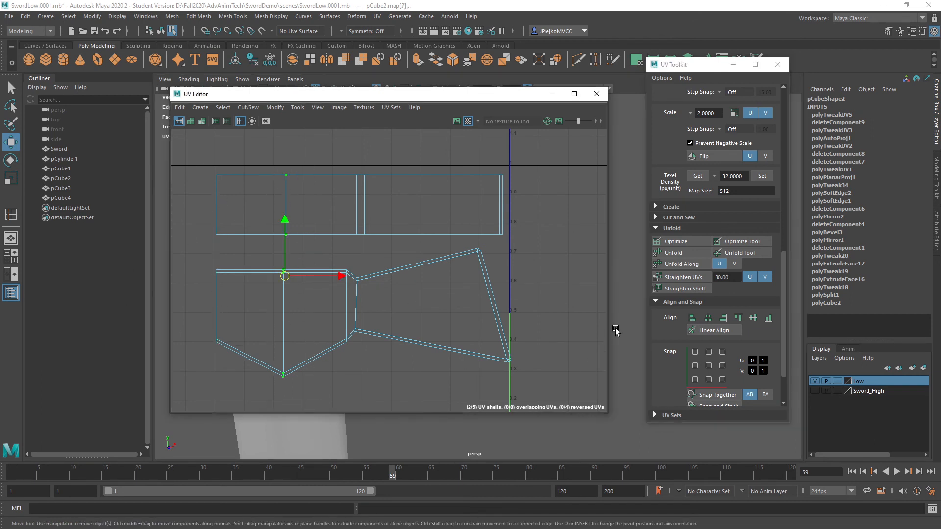
pyautogui.click(709, 319)
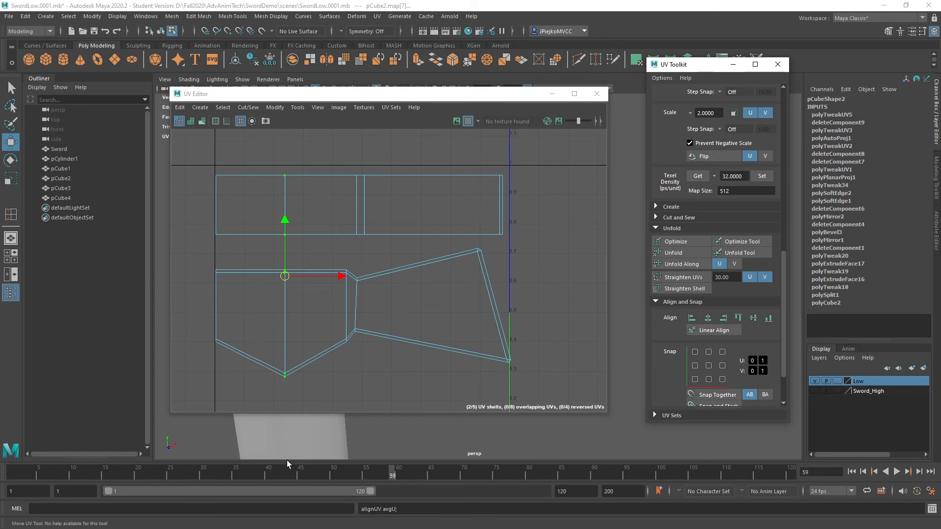
pyautogui.keyDown('alt'); pyautogui.moveTo(307, 278); pyautogui.dragTo(221, 261, button='middle'); pyautogui.keyUp('alt')
pyautogui.keyDown('alt'); pyautogui.moveTo(317, 276); pyautogui.dragTo(347, 263, button='right'); pyautogui.keyUp('alt')
pyautogui.keyDown('alt'); pyautogui.moveTo(346, 264); pyautogui.dragTo(435, 237, button='middle'); pyautogui.keyUp('alt')
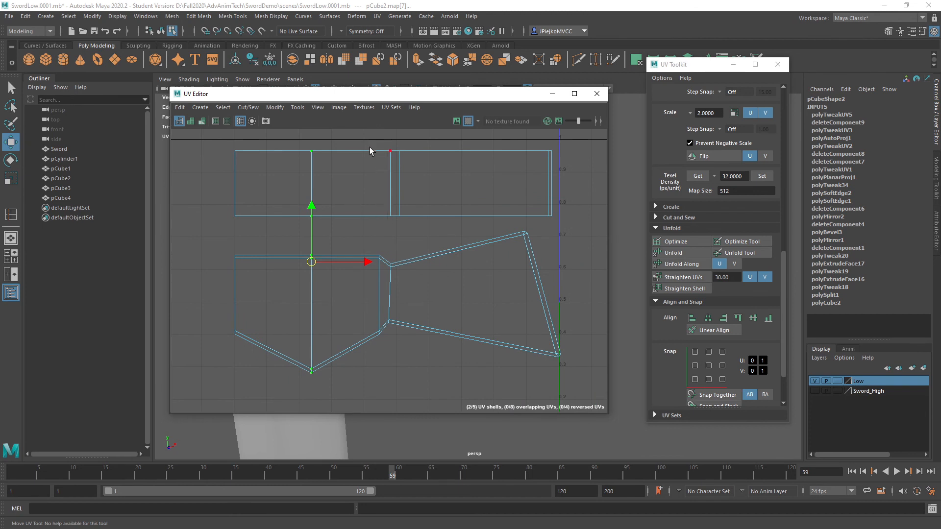
# Select the front-face shell's arm UVs, including the column where the center block ends, and move them right in U.
pyautogui.moveTo(366, 131); pyautogui.dragTo(395, 231)
pyautogui.keyDown('alt'); pyautogui.moveTo(451, 266); pyautogui.dragTo(419, 259, button='middle'); pyautogui.keyUp('alt')
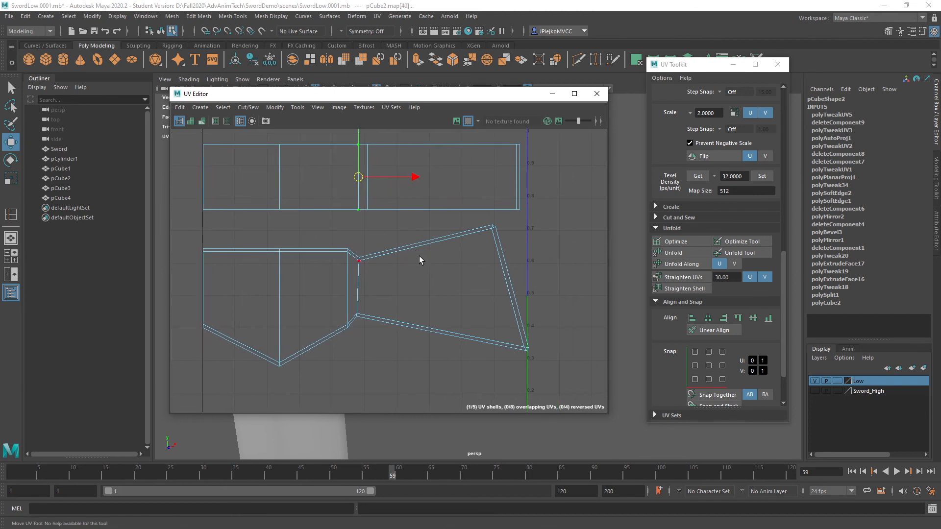
pyautogui.keyDown('alt'); pyautogui.moveTo(349, 225); pyautogui.dragTo(271, 231, button='right'); pyautogui.keyUp('alt')
pyautogui.keyDown('alt'); pyautogui.moveTo(271, 231); pyautogui.dragTo(264, 231, button='middle'); pyautogui.keyUp('alt')
pyautogui.moveTo(367, 243); pyautogui.dragTo(525, 311)
pyautogui.moveTo(496, 277)
pyautogui.mouseDown()
pyautogui.moveTo(516, 277)
pyautogui.moveTo(508, 287)
pyautogui.mouseUp()
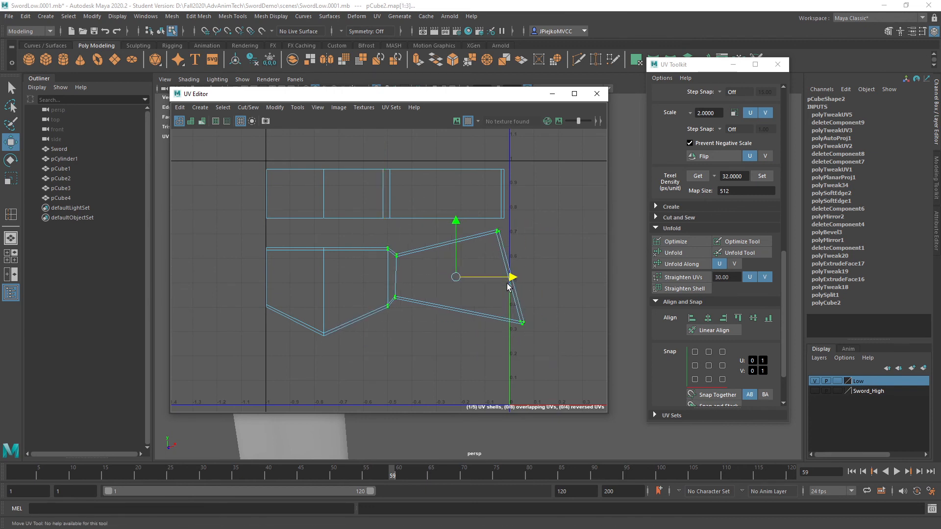
# Select the column of UVs ending the center block on both shells and align it in U.
pyautogui.moveTo(382, 152); pyautogui.dragTo(385, 327)
pyautogui.scroll(3, 366, 314)
pyautogui.moveTo(374, 204); pyautogui.dragTo(397, 343)
pyautogui.keyDown('alt'); pyautogui.moveTo(396, 198); pyautogui.dragTo(370, 281, button='middle'); pyautogui.keyUp('alt')
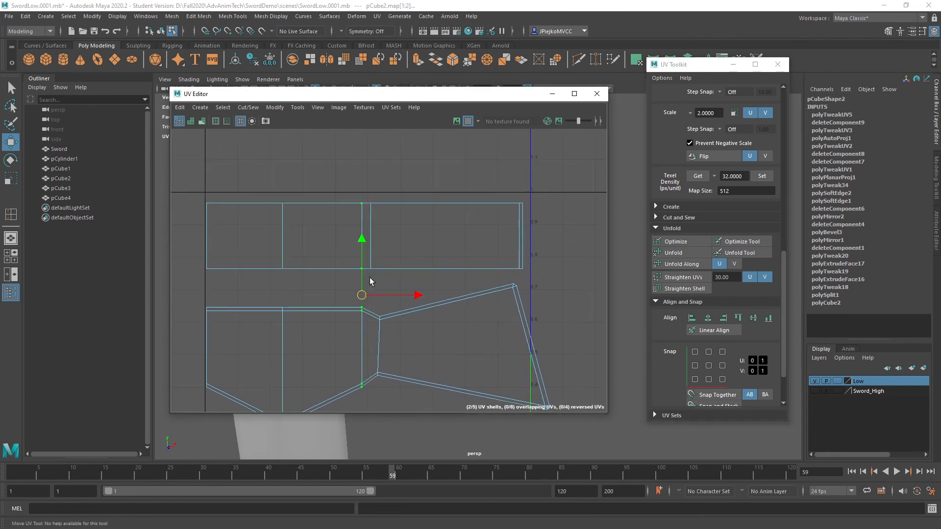
# Select the column of UVs where the arm begins on both shells and align it to its maximum U.
pyautogui.moveTo(413, 376); pyautogui.dragTo(366, 175)
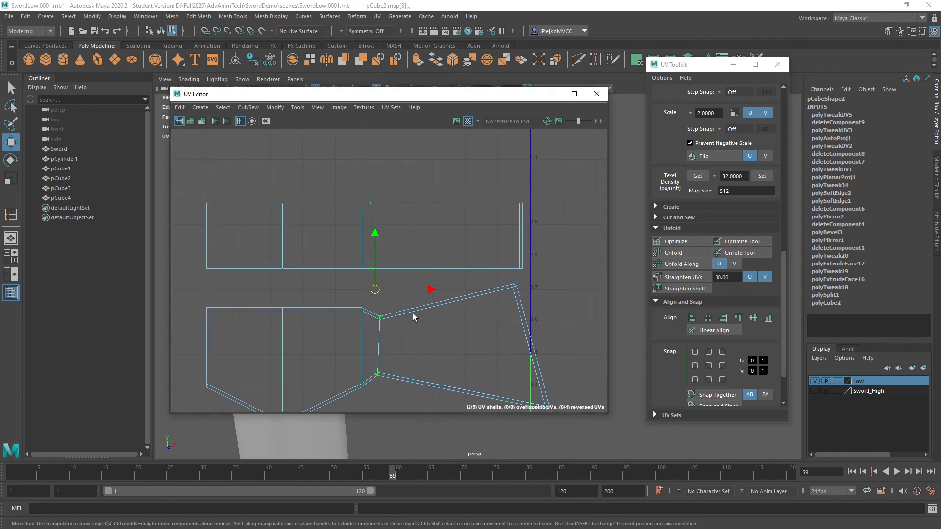
pyautogui.keyDown('alt'); pyautogui.moveTo(412, 313); pyautogui.dragTo(437, 234, button='middle'); pyautogui.keyUp('alt')
pyautogui.keyDown('alt'); pyautogui.moveTo(387, 218); pyautogui.dragTo(394, 264, button='middle'); pyautogui.keyUp('alt')
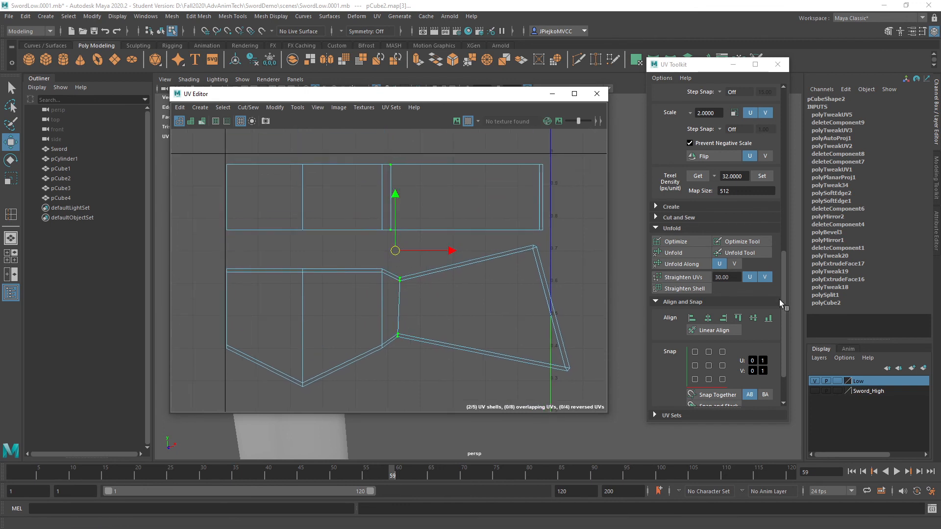
pyautogui.click(724, 319)
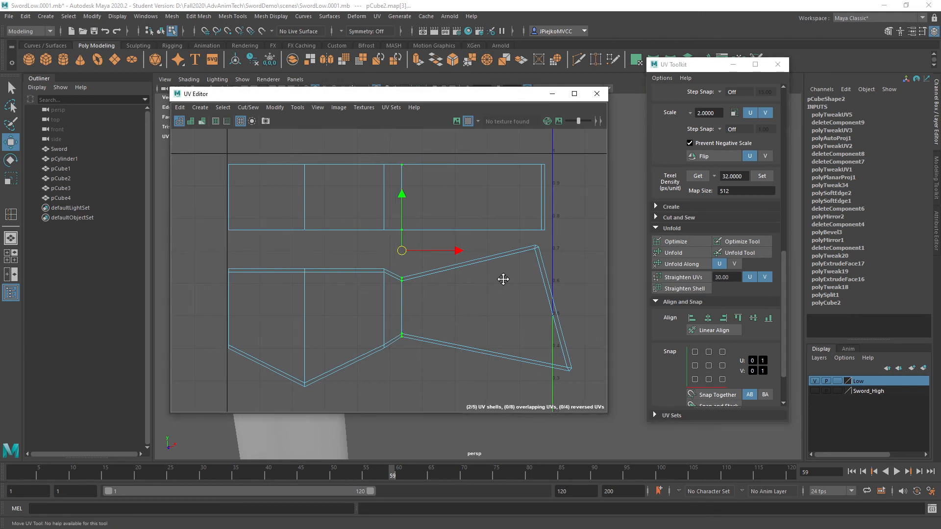
# Select the UVs at the front-face shell's arm end and nudge them right in U to line up with the top-face shell's end.
pyautogui.keyDown('alt'); pyautogui.moveTo(504, 277); pyautogui.dragTo(416, 290, button='middle'); pyautogui.keyUp('alt')
pyautogui.scroll(2, 480, 266)
pyautogui.scroll(2, 500, 272)
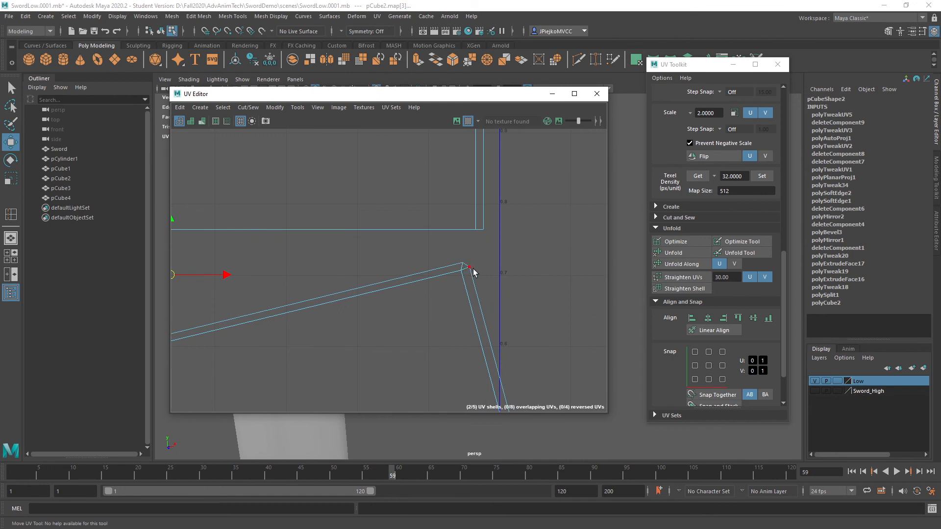
pyautogui.scroll(-5, 448, 214)
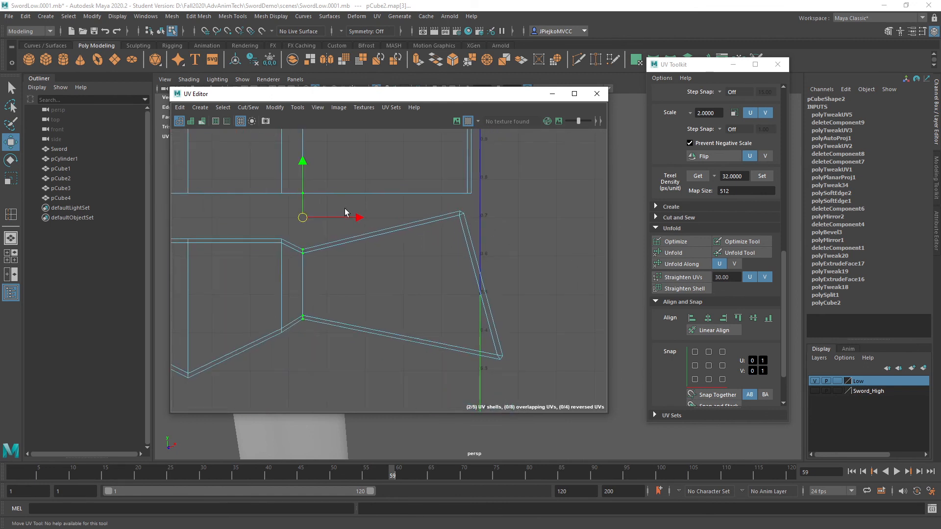
pyautogui.keyDown('alt'); pyautogui.moveTo(419, 242); pyautogui.dragTo(510, 230, button='right'); pyautogui.keyUp('alt')
pyautogui.moveTo(451, 228); pyautogui.dragTo(538, 366)
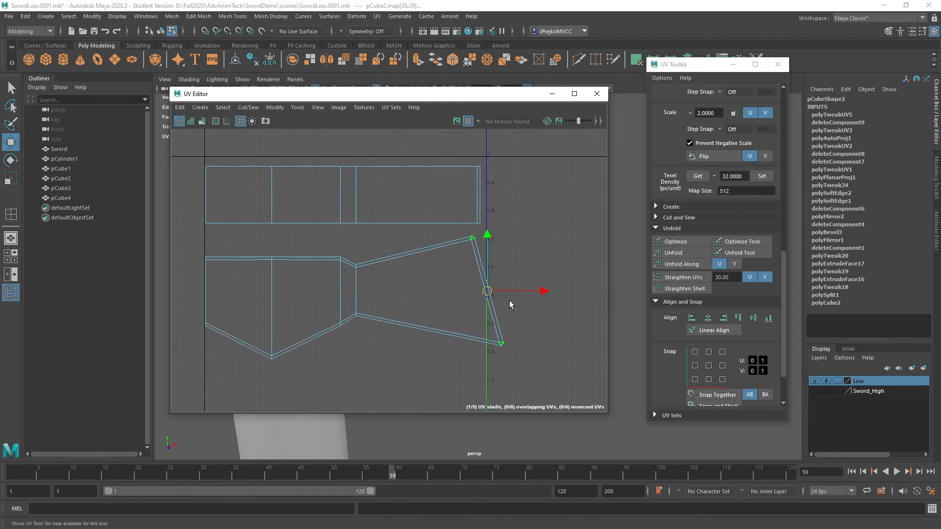
pyautogui.moveTo(543, 294); pyautogui.dragTo(547, 294)
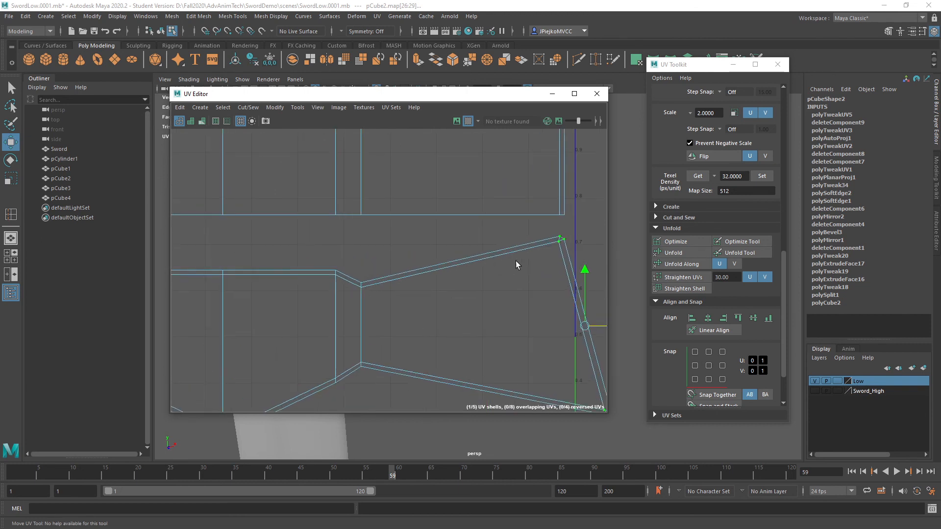
pyautogui.scroll(3, 515, 260)
pyautogui.scroll(-1, 451, 280)
pyautogui.scroll(-1, 523, 309)
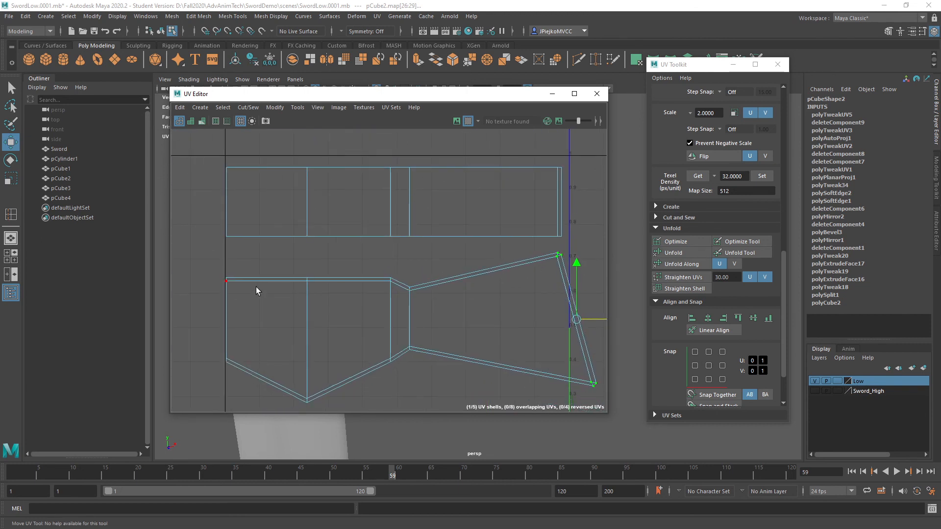
# Select the outermost upper row of UVs along the front-face shell and align it to its maximum V.
pyautogui.moveTo(243, 278); pyautogui.dragTo(244, 277)
pyautogui.scroll(2, 258, 285)
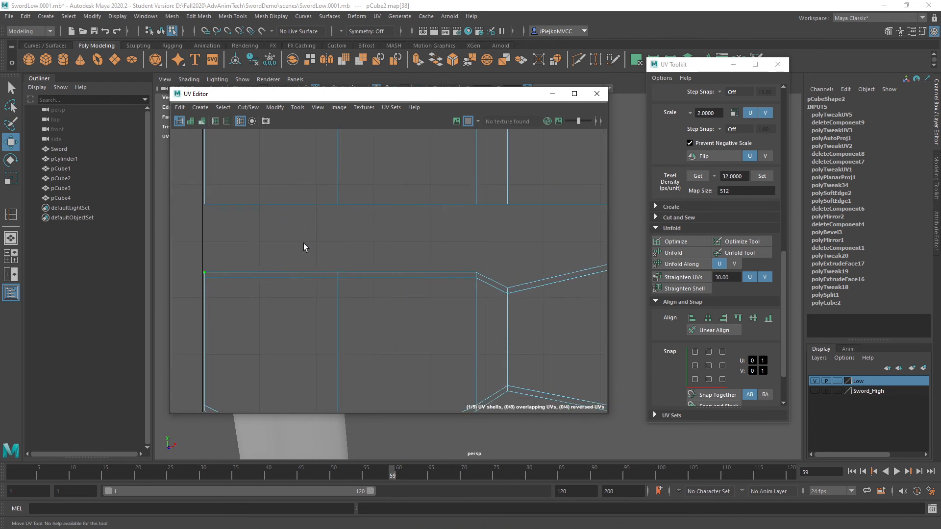
pyautogui.moveTo(315, 250); pyautogui.dragTo(352, 275)
pyautogui.keyDown('shift'); pyautogui.click(476, 273); pyautogui.keyUp('shift')
pyautogui.keyDown('shift'); pyautogui.click(508, 288); pyautogui.keyUp('shift')
pyautogui.keyDown('alt'); pyautogui.moveTo(526, 293); pyautogui.dragTo(240, 252, button='middle'); pyautogui.keyUp('alt')
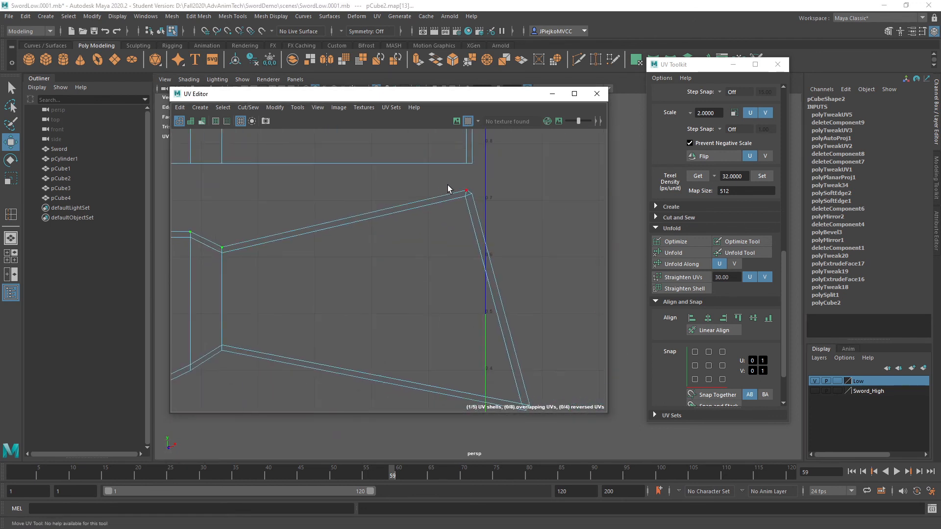
pyautogui.keyDown('shift'); pyautogui.moveTo(470, 192); pyautogui.dragTo(471, 193); pyautogui.keyUp('shift')
pyautogui.scroll(-2, 471, 194)
pyautogui.keyDown('alt'); pyautogui.moveTo(490, 220); pyautogui.dragTo(574, 224, button='middle'); pyautogui.keyUp('alt')
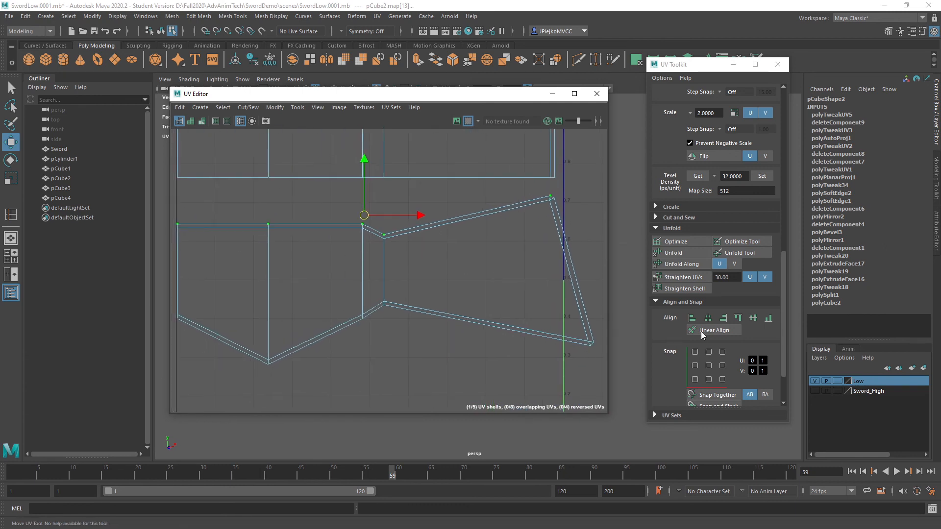
pyautogui.click(739, 318)
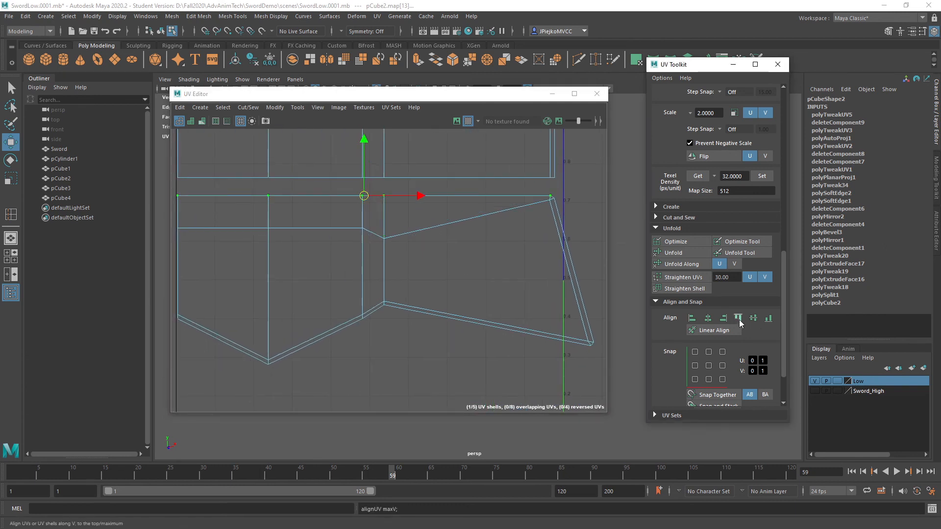
# Select the second row of UVs, just beneath the front-face shell's upper border, and align it to its maximum V.
pyautogui.keyDown('alt'); pyautogui.moveTo(400, 259); pyautogui.dragTo(421, 284, button='middle'); pyautogui.keyUp('alt')
pyautogui.moveTo(171, 243); pyautogui.dragTo(460, 290)
pyautogui.keyDown('alt'); pyautogui.moveTo(551, 267); pyautogui.dragTo(445, 275, button='middle'); pyautogui.keyUp('alt')
pyautogui.scroll(2, 445, 275)
pyautogui.scroll(-3, 513, 269)
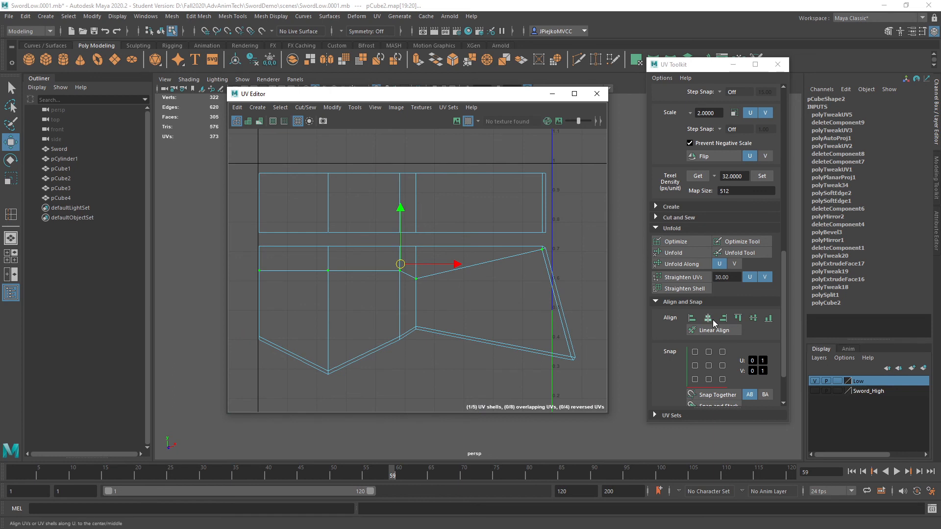
pyautogui.click(738, 318)
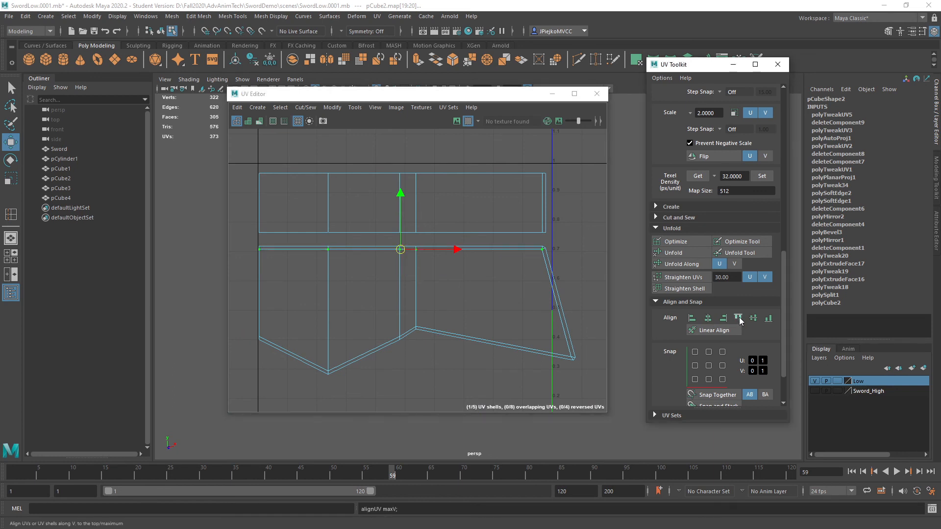
# Select the top-face shell's lower border edges from center to arm end and Move and Sew them to the front-face shell.
pyautogui.scroll(2, 534, 297)
pyautogui.scroll(-2, 415, 305)
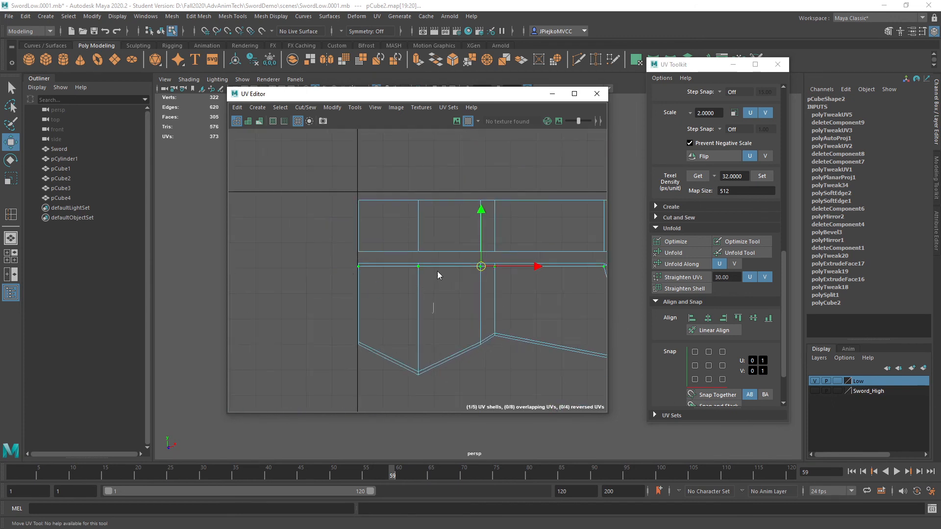
pyautogui.moveTo(437, 272); pyautogui.dragTo(391, 256, button='right')
pyautogui.click(392, 252)
pyautogui.keyDown('shift'); pyautogui.click(471, 249); pyautogui.keyUp('shift')
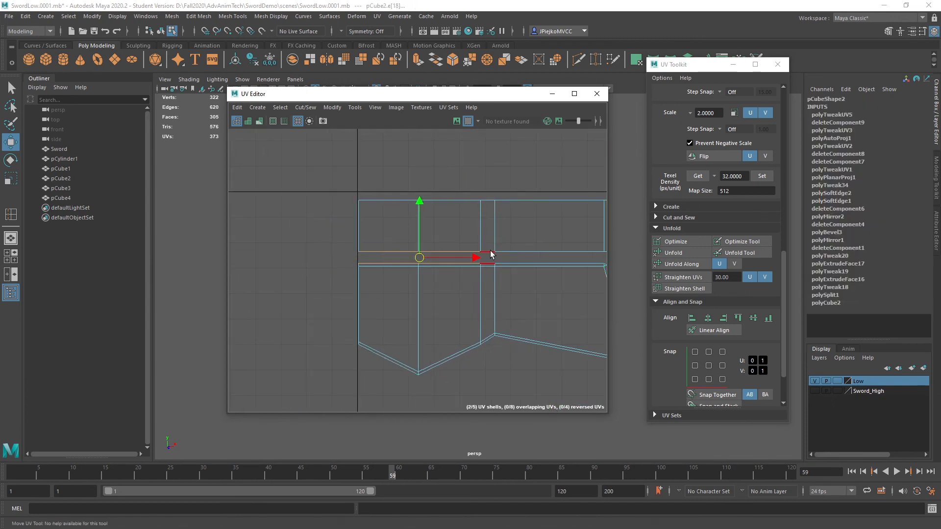
pyautogui.keyDown('shift'); pyautogui.click(490, 252); pyautogui.keyUp('shift')
pyautogui.keyDown('shift'); pyautogui.click(529, 253); pyautogui.keyUp('shift')
pyautogui.keyDown('alt'); pyautogui.moveTo(534, 259); pyautogui.dragTo(430, 230, button='middle'); pyautogui.keyUp('alt')
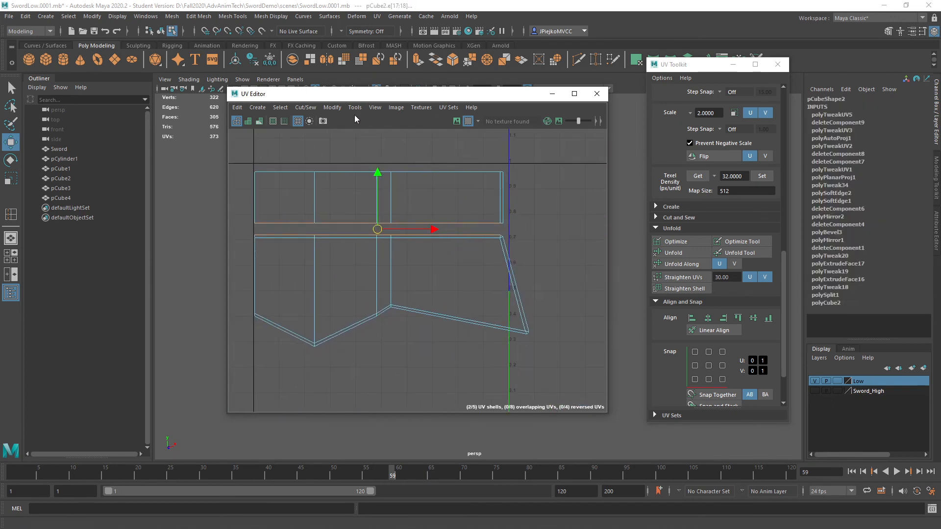
pyautogui.click(316, 108)
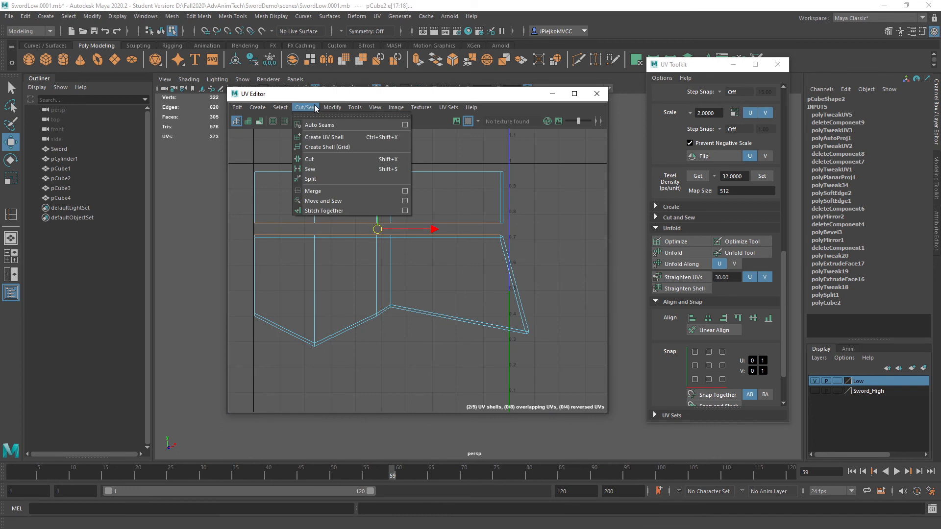
pyautogui.click(342, 204)
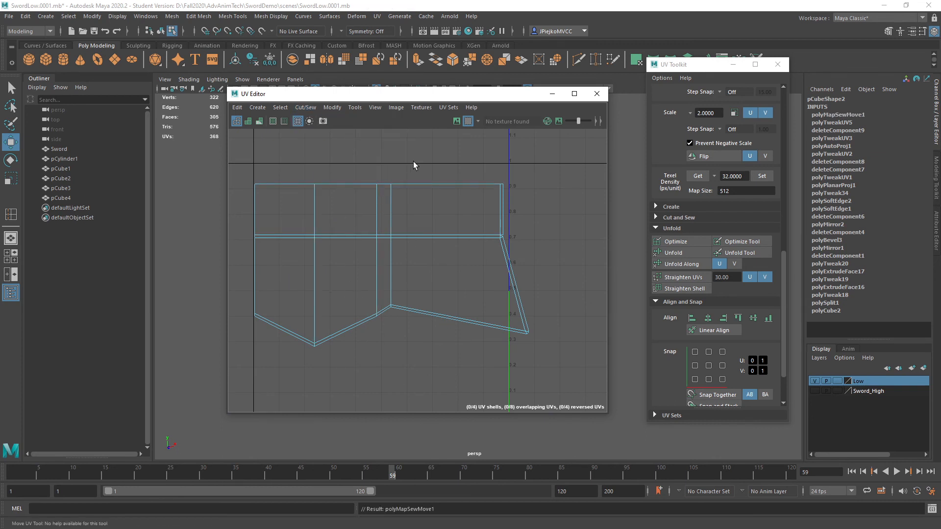
# Select the two outer corner UVs beside the sewn seam at the arm's end and align them to their average V.
pyautogui.keyDown('alt'); pyautogui.moveTo(448, 194); pyautogui.dragTo(428, 252, button='middle'); pyautogui.keyUp('alt')
pyautogui.keyDown('alt'); pyautogui.moveTo(428, 252); pyautogui.dragTo(584, 233, button='right'); pyautogui.keyUp('alt')
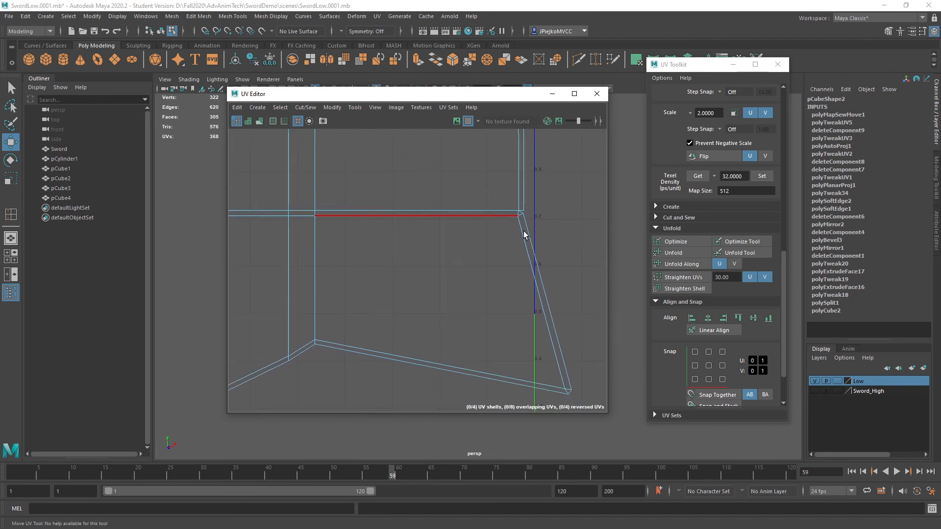
pyautogui.keyDown('alt'); pyautogui.moveTo(584, 233); pyautogui.dragTo(537, 291, button='middle'); pyautogui.keyUp('alt')
pyautogui.keyDown('alt'); pyautogui.moveTo(395, 222); pyautogui.dragTo(463, 245, button='right'); pyautogui.keyUp('alt')
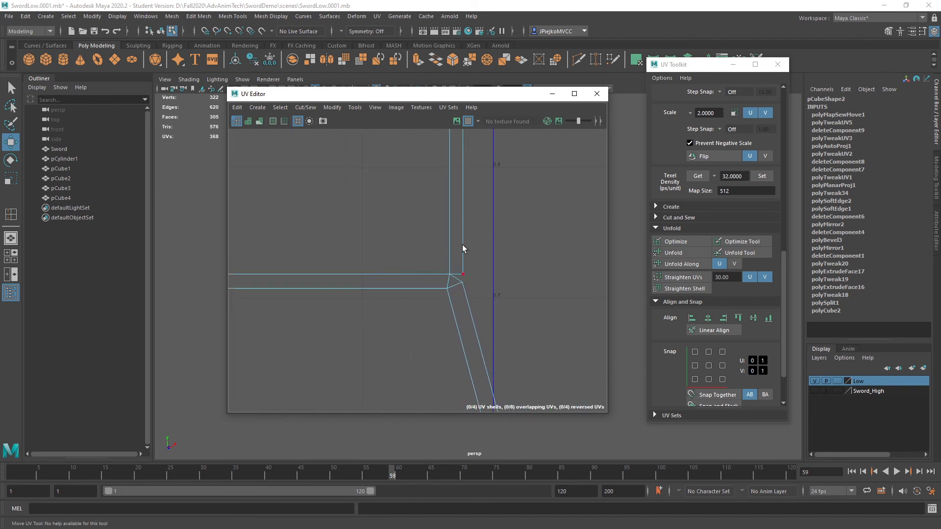
pyautogui.click(462, 274)
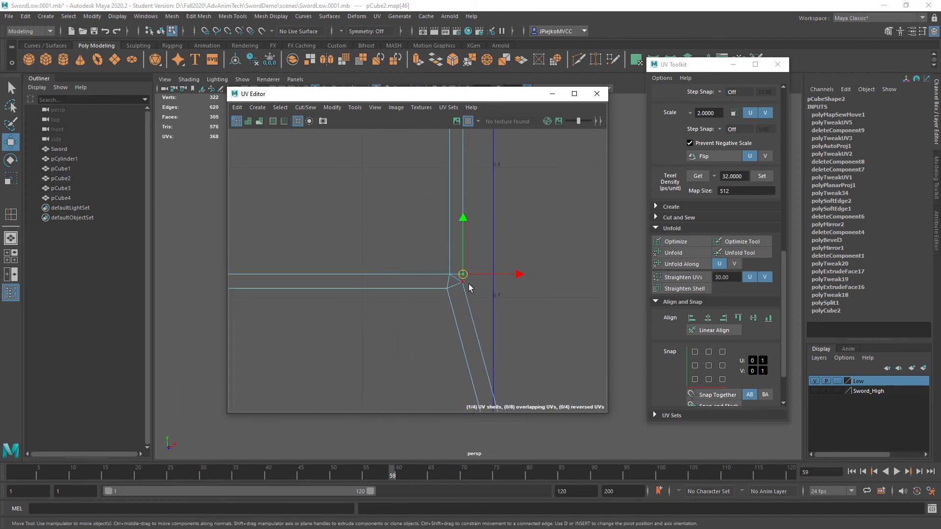
pyautogui.moveTo(487, 260); pyautogui.dragTo(455, 303)
pyautogui.click(753, 324)
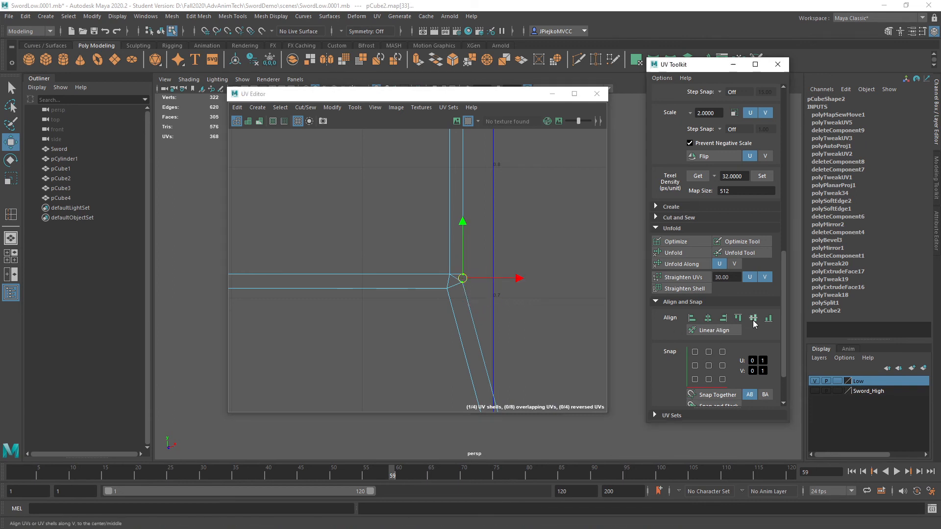
pyautogui.scroll(-2, 584, 301)
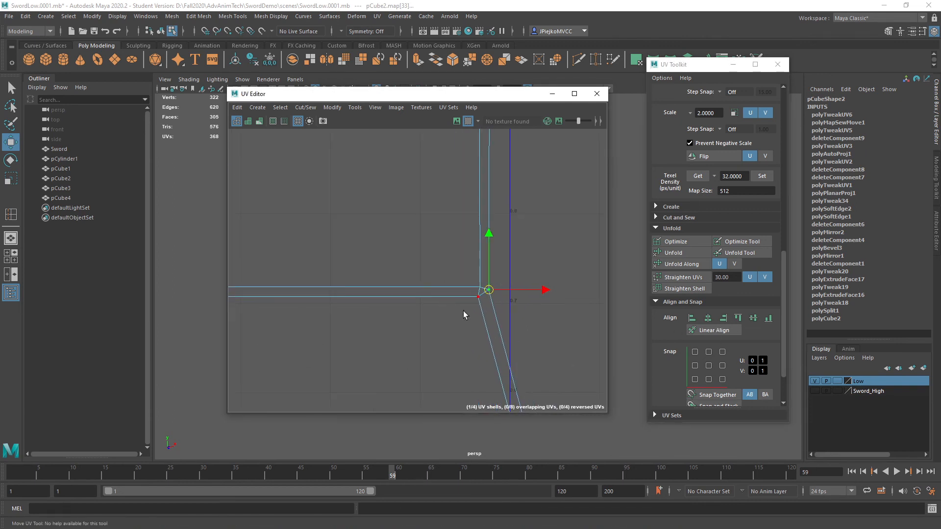
# Uncover the crossguard's checker pattern in the viewport, then move the top-face section's upper row of UVs up in V.
pyautogui.scroll(-3, 464, 315)
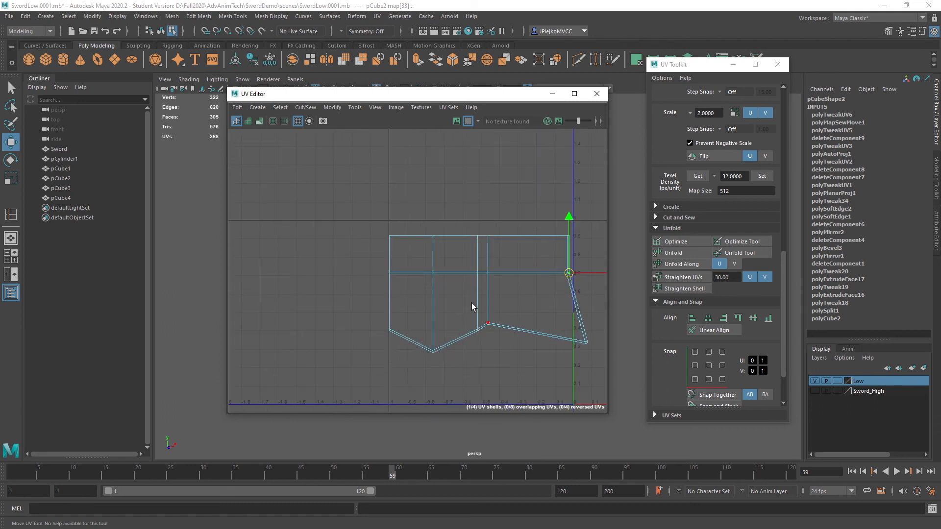
pyautogui.keyDown('alt'); pyautogui.moveTo(496, 322); pyautogui.dragTo(439, 275, button='middle'); pyautogui.keyUp('alt')
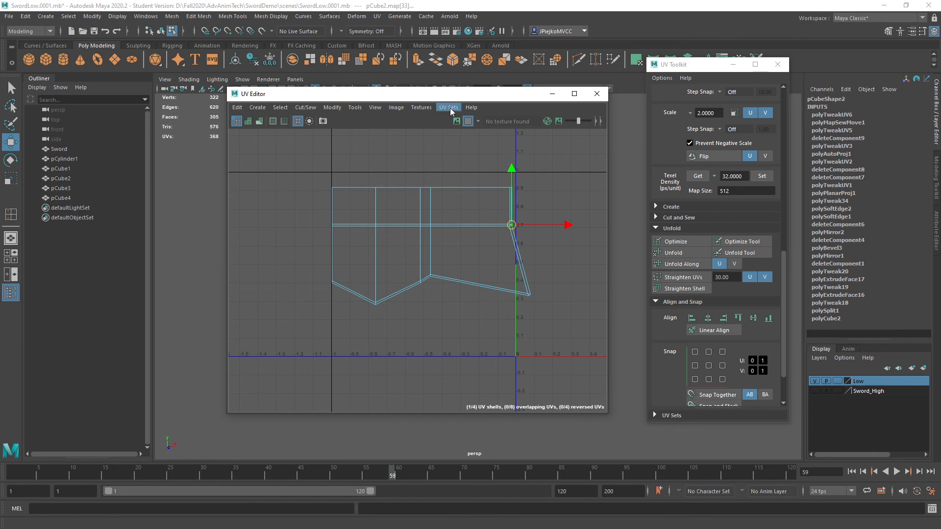
pyautogui.moveTo(460, 96); pyautogui.dragTo(731, 126)
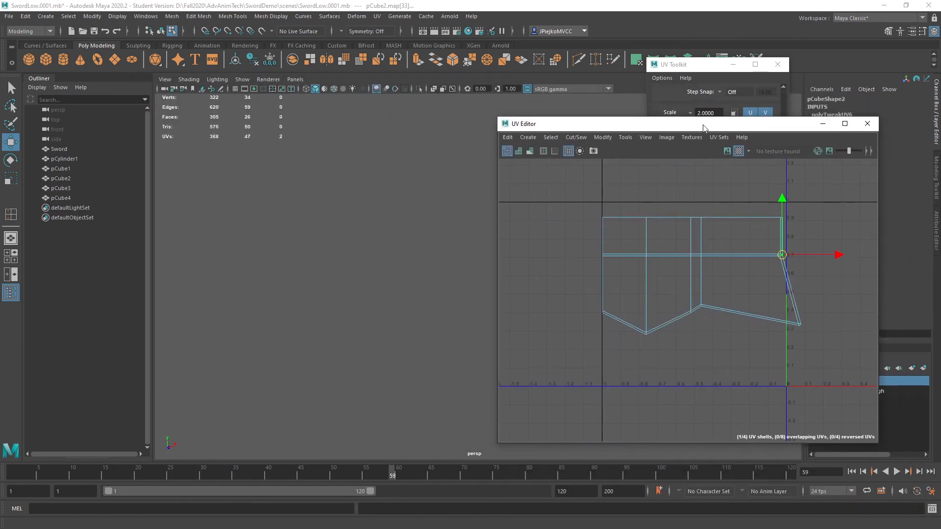
pyautogui.keyDown('alt'); pyautogui.moveTo(275, 211); pyautogui.dragTo(369, 297); pyautogui.keyUp('alt')
pyautogui.scroll(2, 373, 328)
pyautogui.keyDown('alt'); pyautogui.moveTo(382, 354); pyautogui.dragTo(432, 308, button='middle'); pyautogui.keyUp('alt')
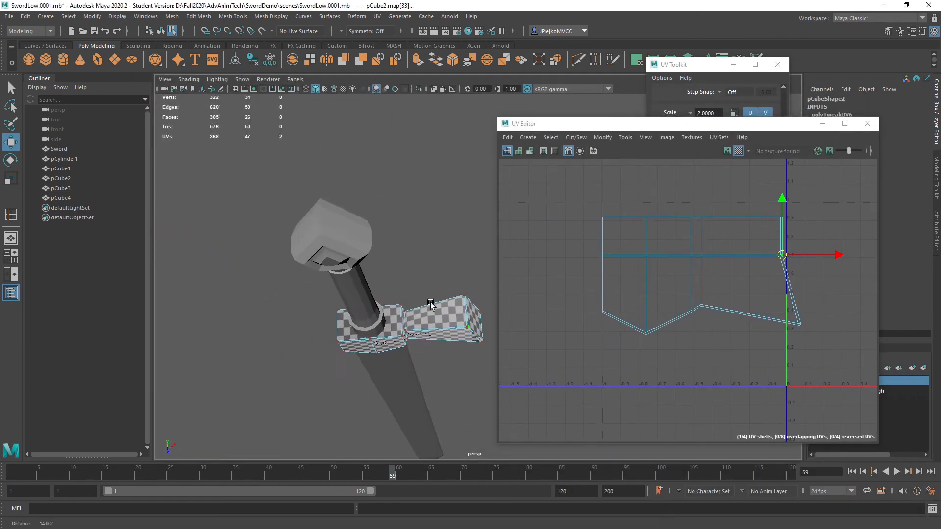
pyautogui.scroll(5, 436, 338)
pyautogui.keyDown('alt'); pyautogui.moveTo(437, 368); pyautogui.dragTo(461, 348, button='middle'); pyautogui.keyUp('alt')
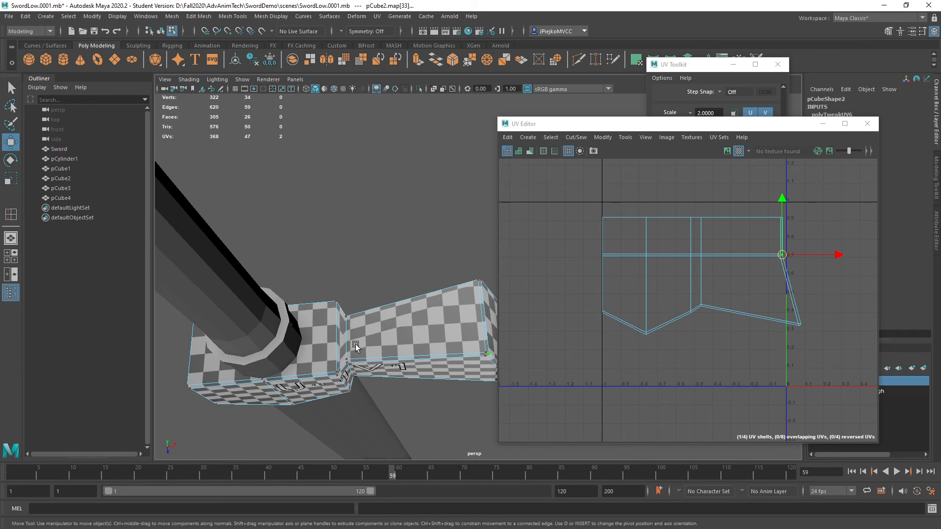
pyautogui.moveTo(569, 204); pyautogui.dragTo(804, 240)
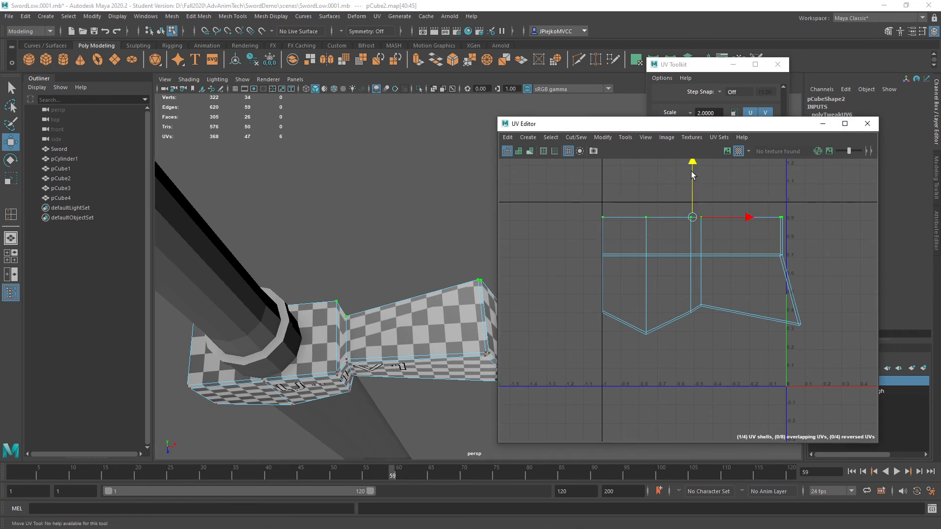
pyautogui.moveTo(691, 171); pyautogui.dragTo(692, 164)
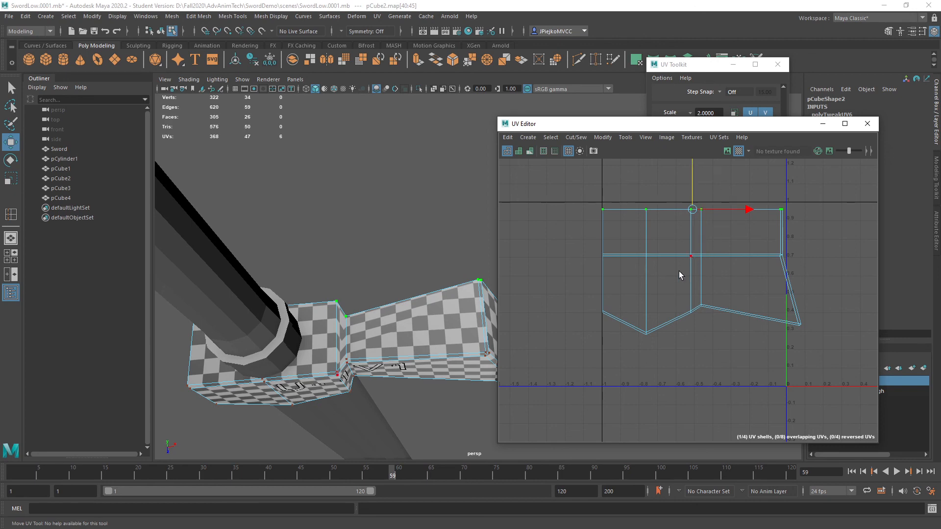
# Select the UVs along the front face's lower edge and move them up in V, checking the checker pattern from the front.
pyautogui.keyDown('alt'); pyautogui.moveTo(343, 348); pyautogui.dragTo(390, 274); pyautogui.keyUp('alt')
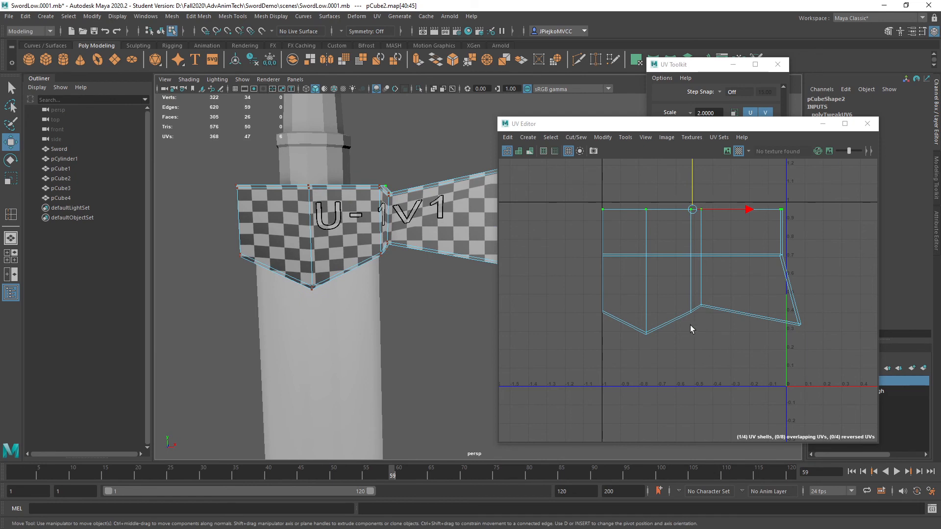
pyautogui.moveTo(586, 294); pyautogui.dragTo(879, 403)
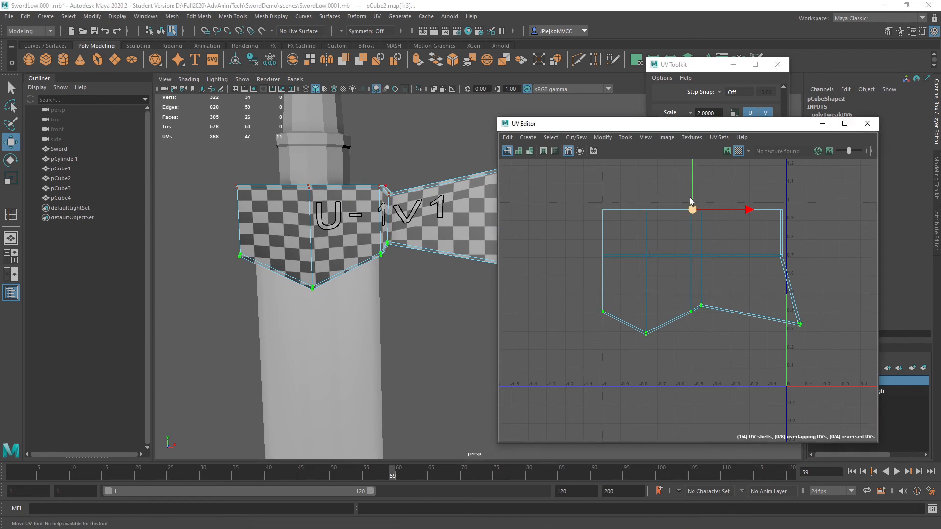
pyautogui.moveTo(570, 288); pyautogui.dragTo(877, 402)
pyautogui.keyDown('alt'); pyautogui.moveTo(645, 296); pyautogui.dragTo(641, 316, button='middle'); pyautogui.keyUp('alt')
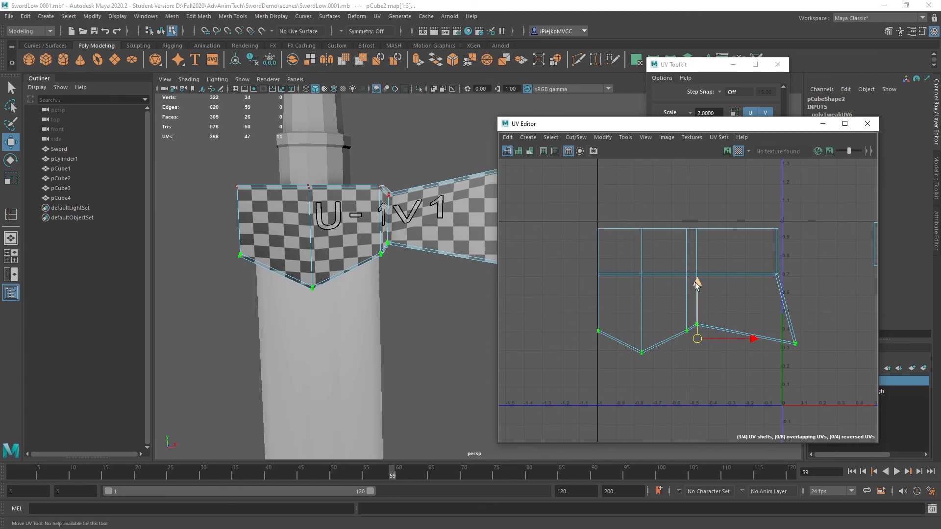
pyautogui.moveTo(697, 285); pyautogui.dragTo(698, 271)
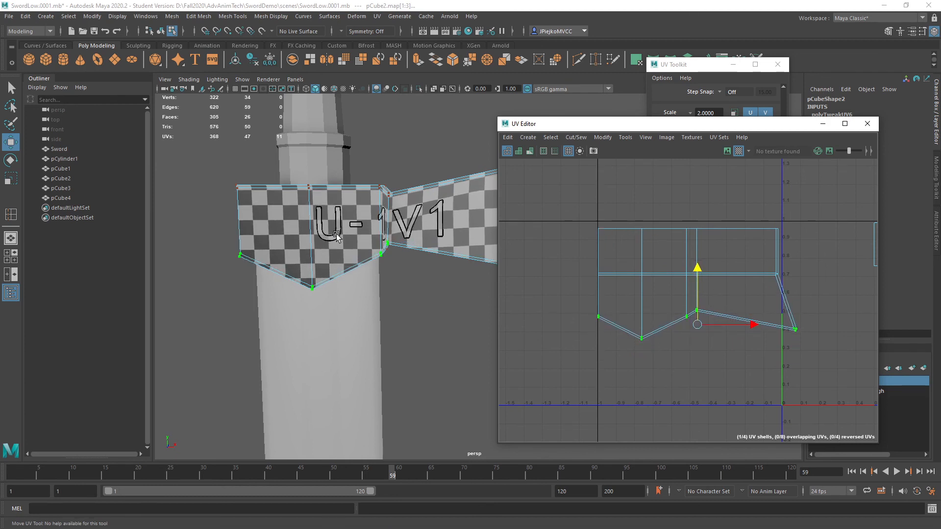
# Select all faces of the crossguard's front-face section, including its narrow border faces, and Extract them from the mesh.
pyautogui.keyDown('alt'); pyautogui.moveTo(679, 294); pyautogui.dragTo(678, 335, button='middle'); pyautogui.keyUp('alt')
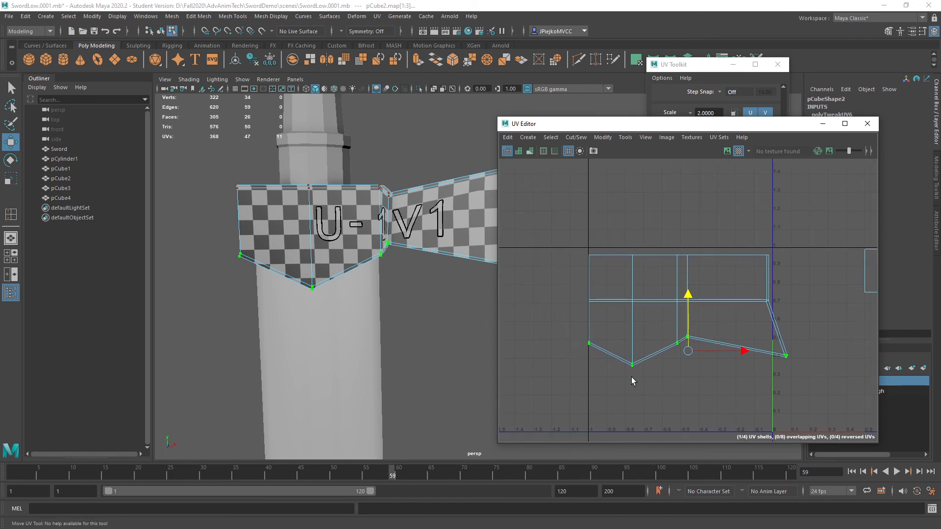
pyautogui.press('F11')
pyautogui.moveTo(815, 402); pyautogui.dragTo(560, 309)
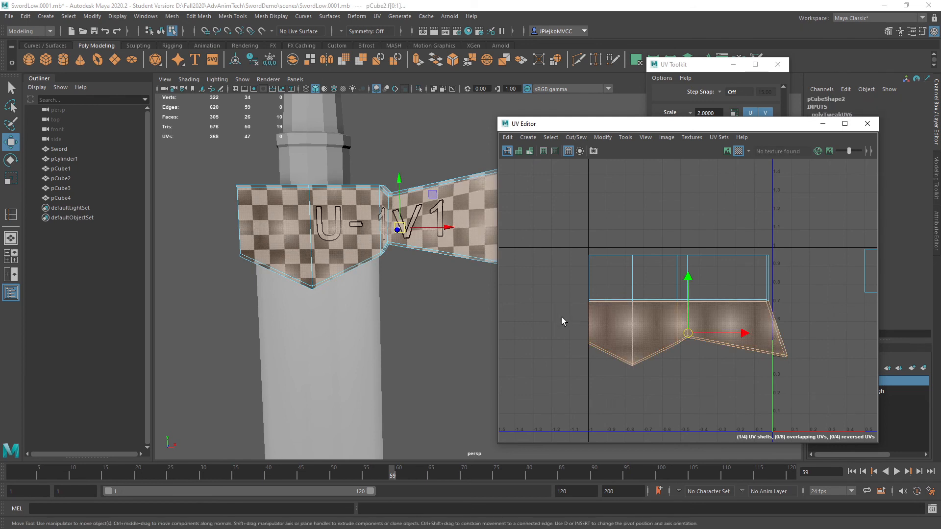
pyautogui.keyDown('alt'); pyautogui.moveTo(578, 328); pyautogui.dragTo(513, 306, button='right'); pyautogui.keyUp('alt')
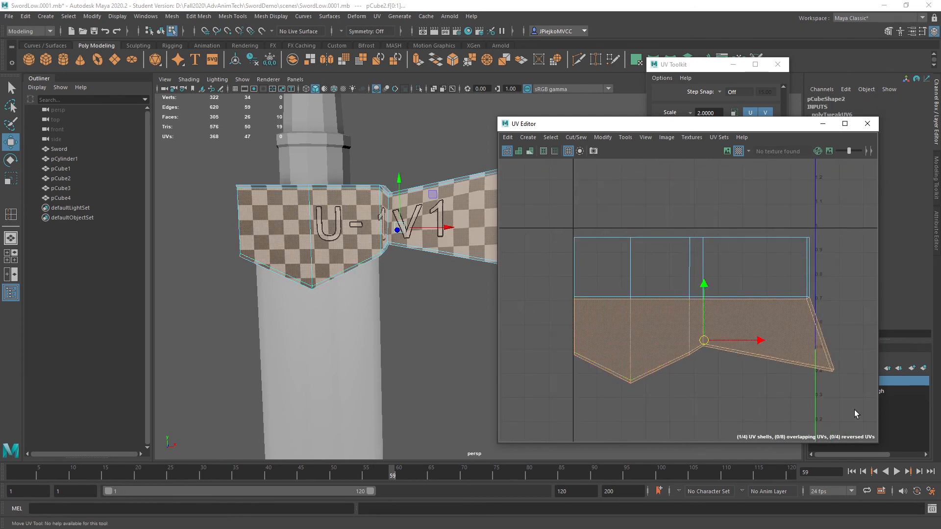
pyautogui.moveTo(854, 404); pyautogui.dragTo(537, 297)
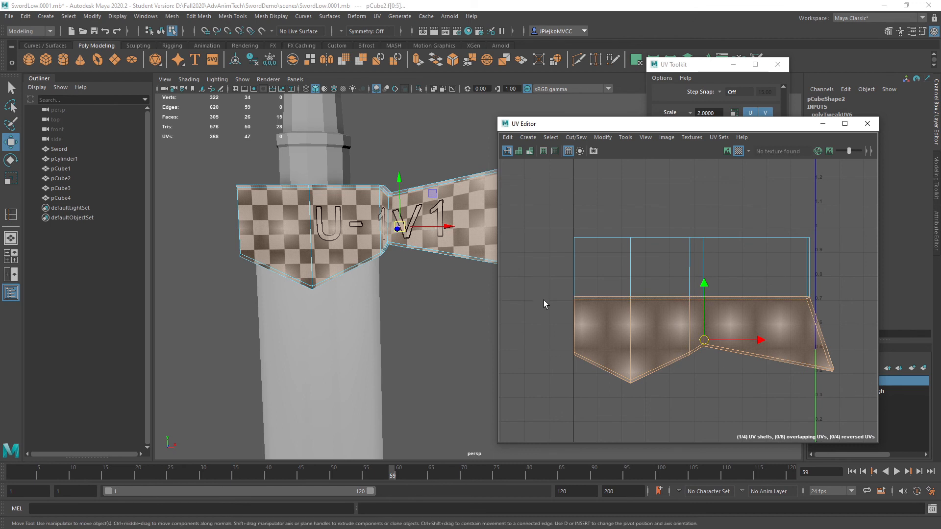
pyautogui.click(172, 16)
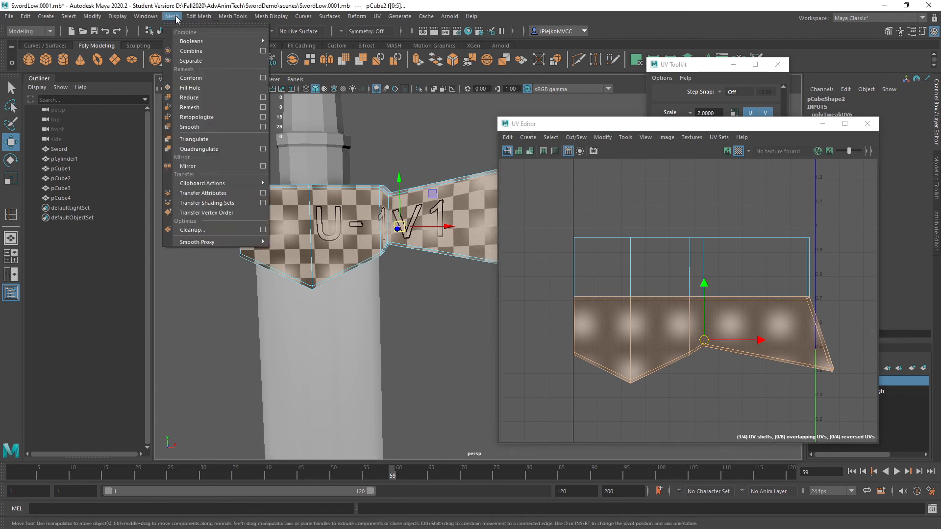
pyautogui.moveTo(193, 18)
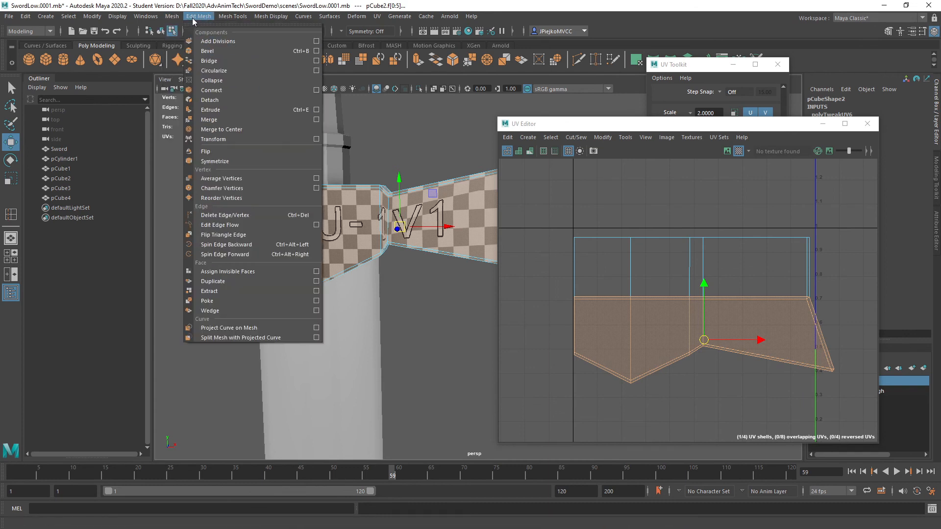
pyautogui.click(245, 291)
pyautogui.keyDown('alt'); pyautogui.moveTo(372, 284); pyautogui.dragTo(456, 211); pyautogui.keyUp('alt')
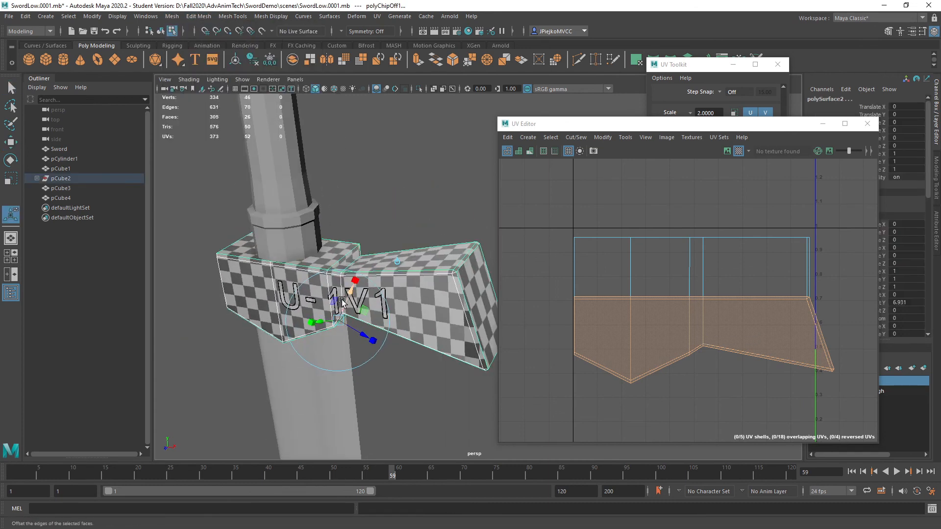
# Test-move the crossguard along Z and undo it, then select the extracted front piece in Object Mode.
pyautogui.press('w')
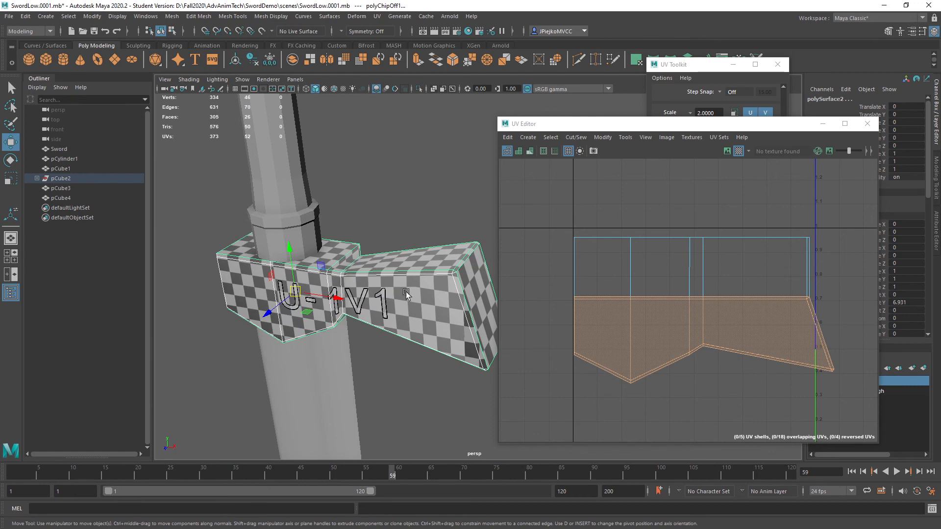
pyautogui.moveTo(269, 315); pyautogui.dragTo(203, 357)
pyautogui.hotkey('ctrl', 'z')
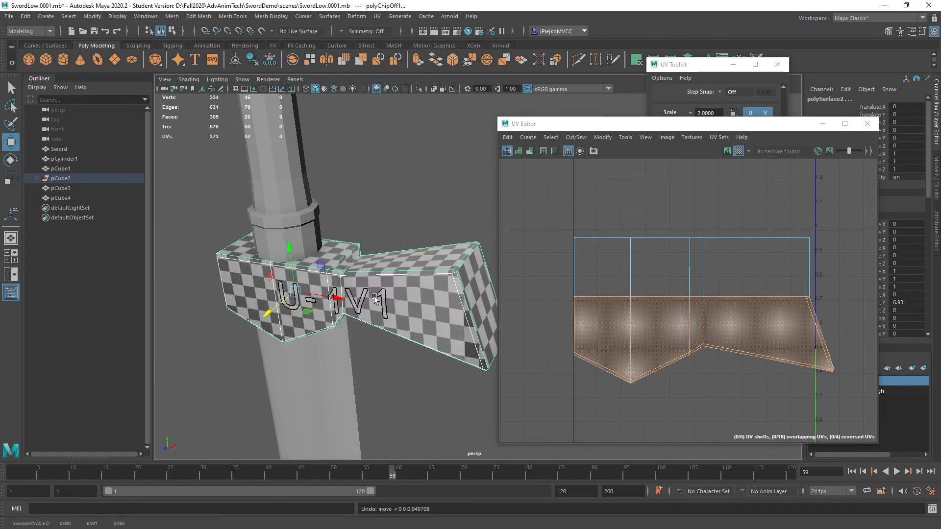
pyautogui.moveTo(375, 249); pyautogui.dragTo(420, 237, button='right')
pyautogui.click(389, 301)
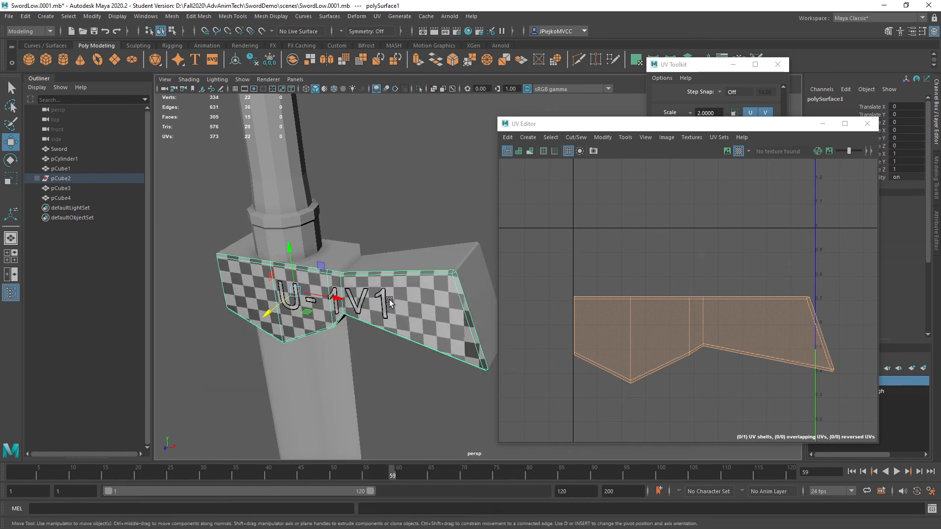
# Mirror the extracted front piece and move the UV Editor and UV Toolkit windows clear of the model.
pyautogui.keyDown('alt'); pyautogui.moveTo(291, 309); pyautogui.dragTo(343, 343); pyautogui.keyUp('alt')
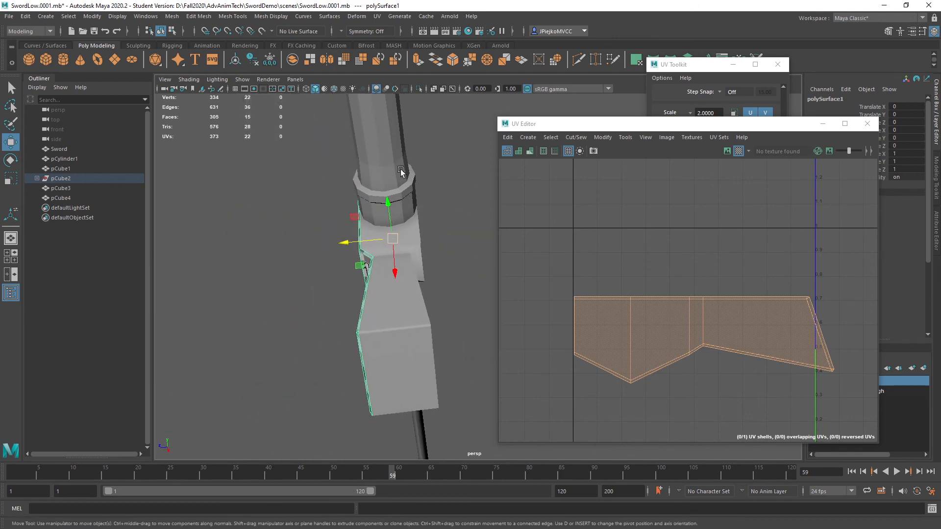
pyautogui.click(331, 64)
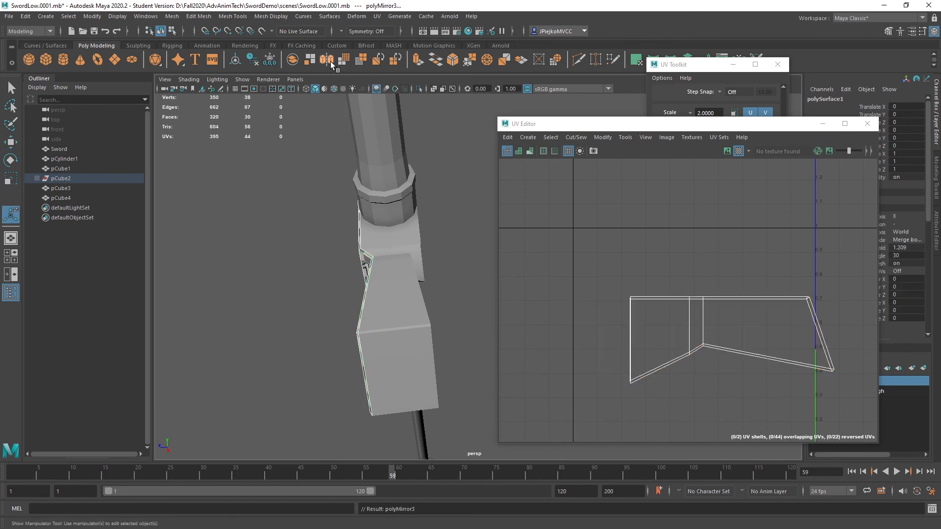
pyautogui.moveTo(552, 128); pyautogui.dragTo(125, 179)
pyautogui.moveTo(712, 68); pyautogui.dragTo(857, 121)
pyautogui.moveTo(274, 178); pyautogui.dragTo(193, 142)
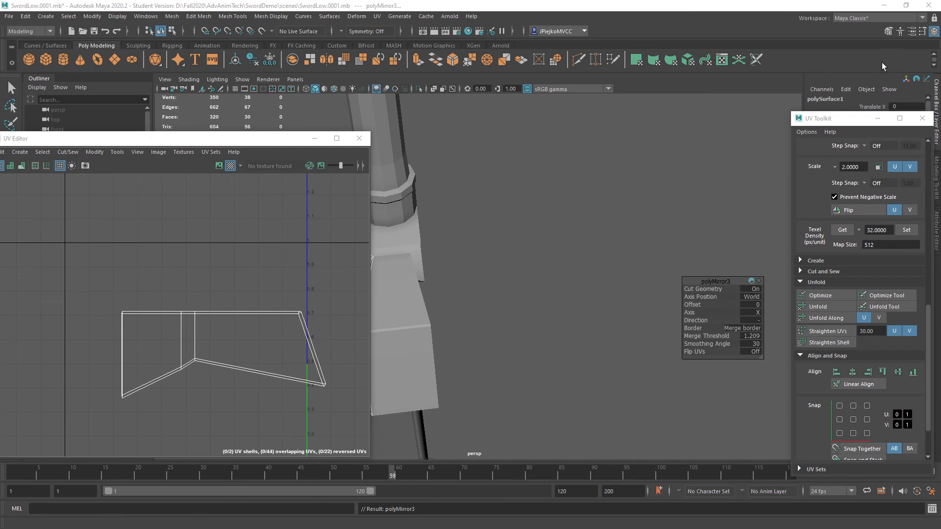
# Set the mirror's axis to Z and its border option to Do not merge, checking the copy on the crossguard's back.
pyautogui.keyDown('alt'); pyautogui.moveTo(470, 254); pyautogui.dragTo(524, 254, button='middle'); pyautogui.keyUp('alt')
pyautogui.moveTo(697, 312); pyautogui.dragTo(802, 311)
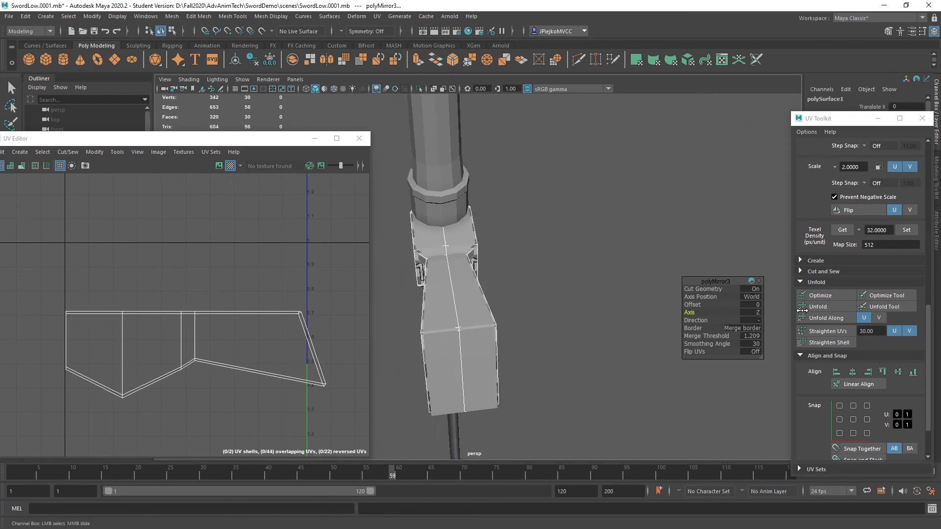
pyautogui.keyDown('alt'); pyautogui.moveTo(611, 293); pyautogui.dragTo(657, 293, button='middle'); pyautogui.keyUp('alt')
pyautogui.keyDown('alt'); pyautogui.moveTo(658, 292); pyautogui.dragTo(635, 293); pyautogui.keyUp('alt')
pyautogui.moveTo(693, 328); pyautogui.dragTo(802, 326)
pyautogui.keyDown('alt'); pyautogui.moveTo(528, 306); pyautogui.dragTo(580, 304); pyautogui.keyUp('alt')
pyautogui.moveTo(579, 304)
pyautogui.keyDown('alt'); pyautogui.mouseDown(button='right')
pyautogui.moveTo(632, 319)
pyautogui.moveTo(597, 307)
pyautogui.mouseUp(button='right'); pyautogui.keyUp('alt')
pyautogui.press('w')
pyautogui.keyDown('alt'); pyautogui.moveTo(595, 255); pyautogui.dragTo(543, 249); pyautogui.keyUp('alt')
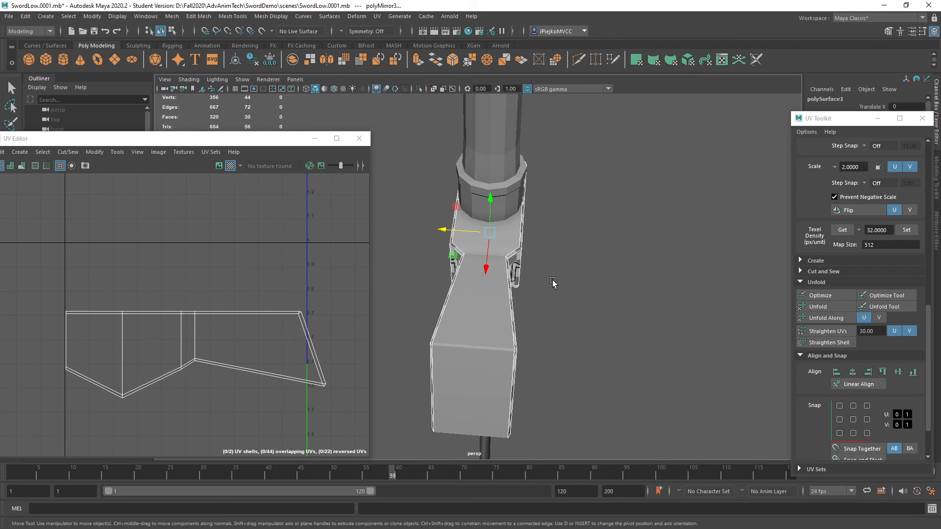
# Try to select the mirrored back piece's faces, then undo the selections and the mirror changes.
pyautogui.keyDown('alt'); pyautogui.moveTo(553, 283); pyautogui.dragTo(486, 258); pyautogui.keyUp('alt')
pyautogui.rightClick(518, 249)
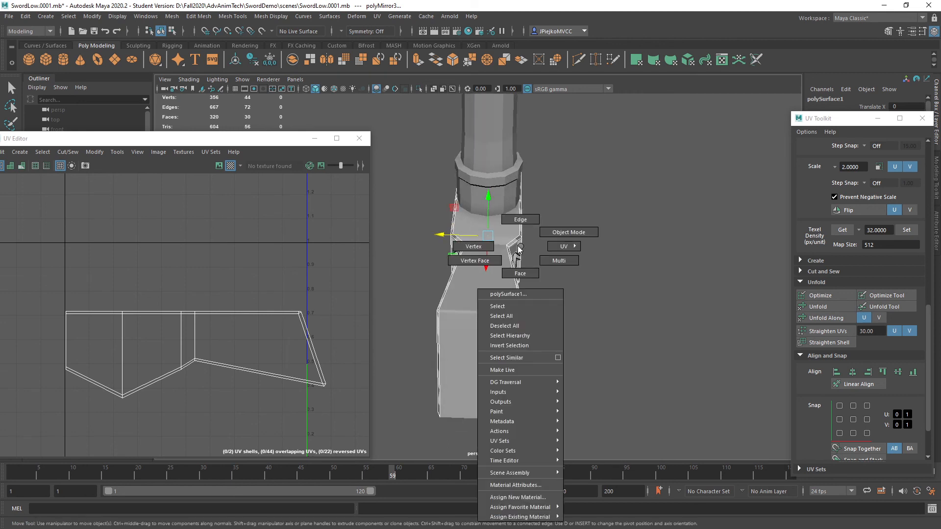
pyautogui.moveTo(513, 244); pyautogui.dragTo(544, 235, button='right')
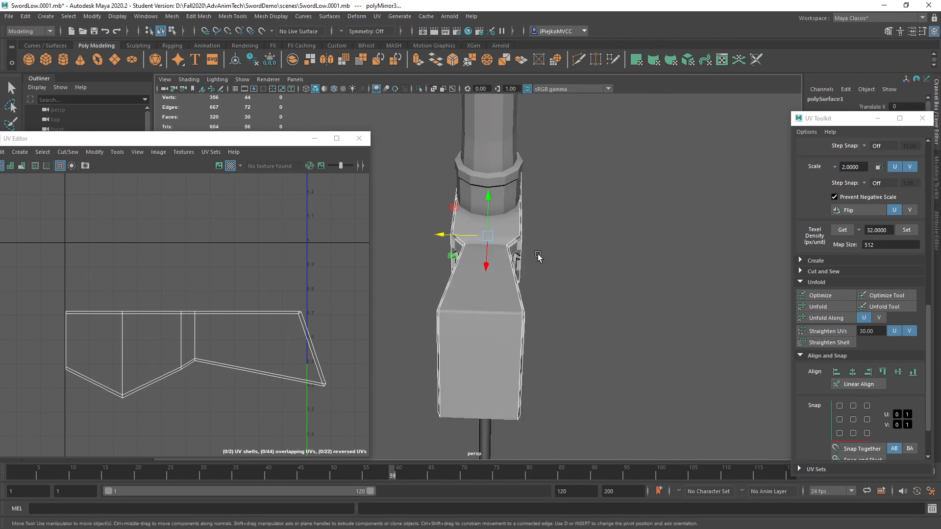
pyautogui.keyDown('alt'); pyautogui.moveTo(540, 257); pyautogui.dragTo(545, 231); pyautogui.keyUp('alt')
pyautogui.moveTo(621, 426); pyautogui.dragTo(507, 149)
pyautogui.hotkey('ctrl', 'z')
pyautogui.moveTo(498, 250)
pyautogui.keyDown('alt'); pyautogui.mouseDown()
pyautogui.moveTo(528, 277)
pyautogui.moveTo(505, 281)
pyautogui.moveTo(502, 237)
pyautogui.mouseUp(); pyautogui.keyUp('alt')
pyautogui.hotkey('ctrl', 'z')
pyautogui.keyDown('alt'); pyautogui.moveTo(561, 274); pyautogui.dragTo(545, 244); pyautogui.keyUp('alt')
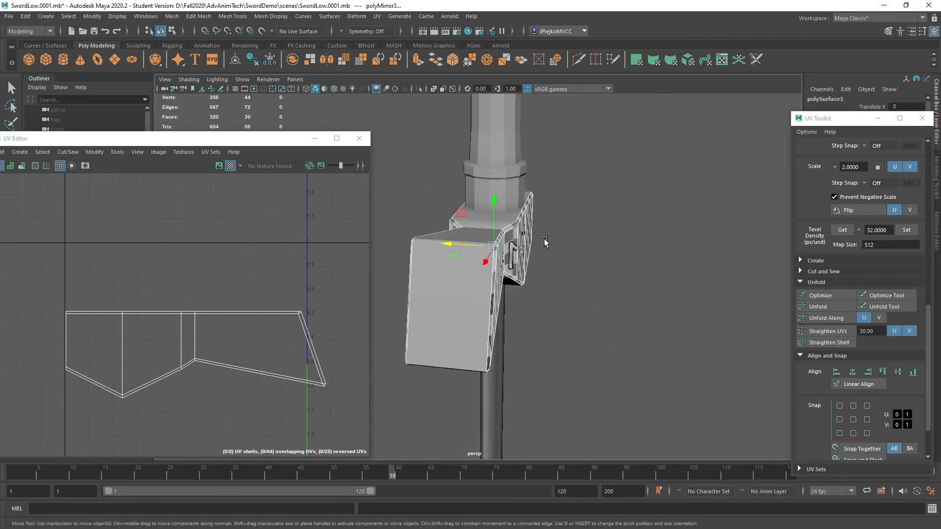
pyautogui.moveTo(543, 222); pyautogui.dragTo(576, 209, button='right')
pyautogui.keyDown('alt'); pyautogui.moveTo(522, 266); pyautogui.dragTo(490, 242); pyautogui.keyUp('alt')
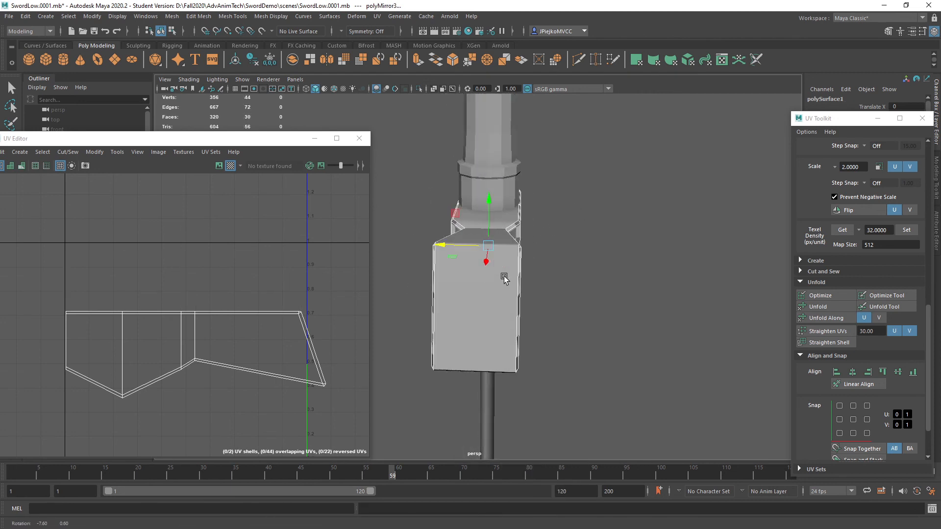
pyautogui.moveTo(490, 242); pyautogui.dragTo(571, 201, button='right')
pyautogui.hotkey('ctrl', 'z')
pyautogui.hotkey('ctrl', 'z')
pyautogui.hotkey('ctrl', 'z')
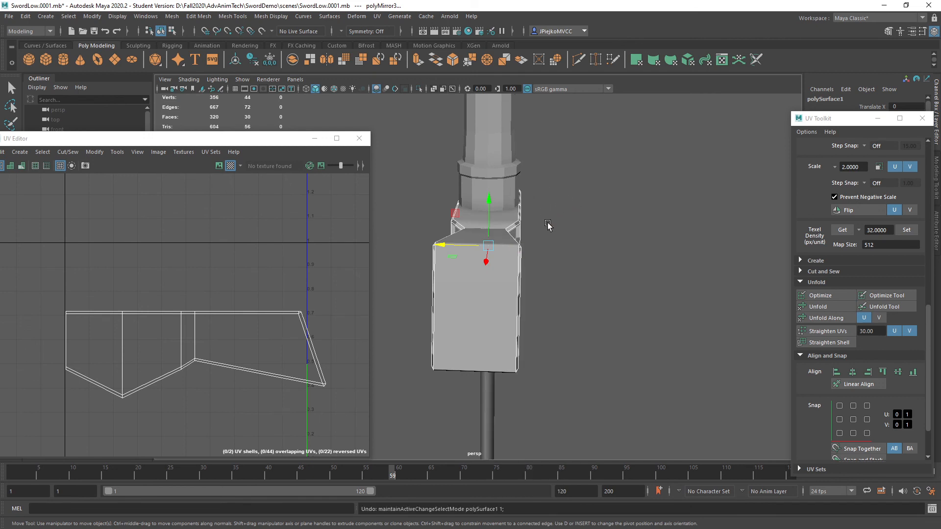
pyautogui.keyDown('alt'); pyautogui.moveTo(558, 238); pyautogui.dragTo(565, 260); pyautogui.keyUp('alt')
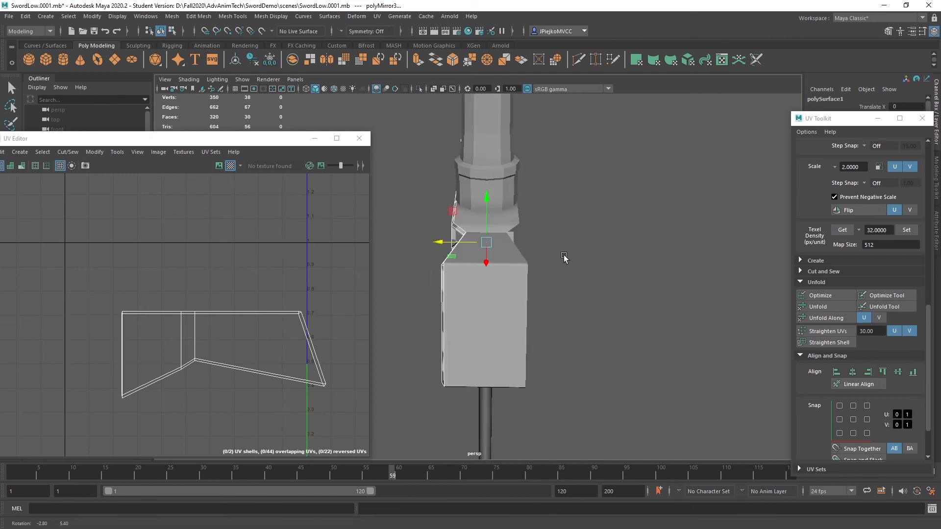
# Mirror the extracted front piece again across the Z axis with the border option set to Do not merge.
pyautogui.click(327, 60)
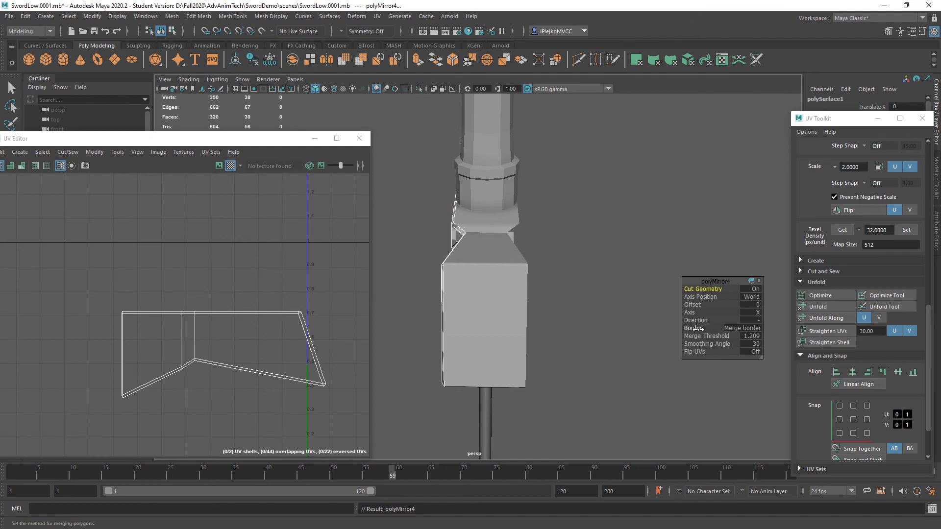
pyautogui.moveTo(660, 324); pyautogui.dragTo(910, 344)
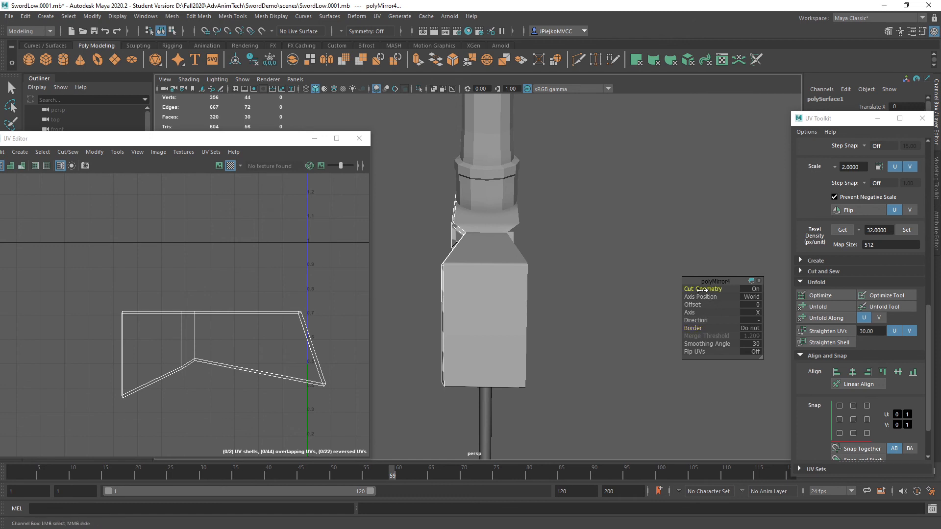
pyautogui.moveTo(703, 290)
pyautogui.mouseDown()
pyautogui.moveTo(645, 291)
pyautogui.moveTo(716, 291)
pyautogui.mouseUp()
pyautogui.keyDown('alt'); pyautogui.moveTo(589, 289); pyautogui.dragTo(888, 335); pyautogui.keyUp('alt')
pyautogui.keyDown('alt'); pyautogui.moveTo(677, 295); pyautogui.dragTo(630, 289); pyautogui.keyUp('alt')
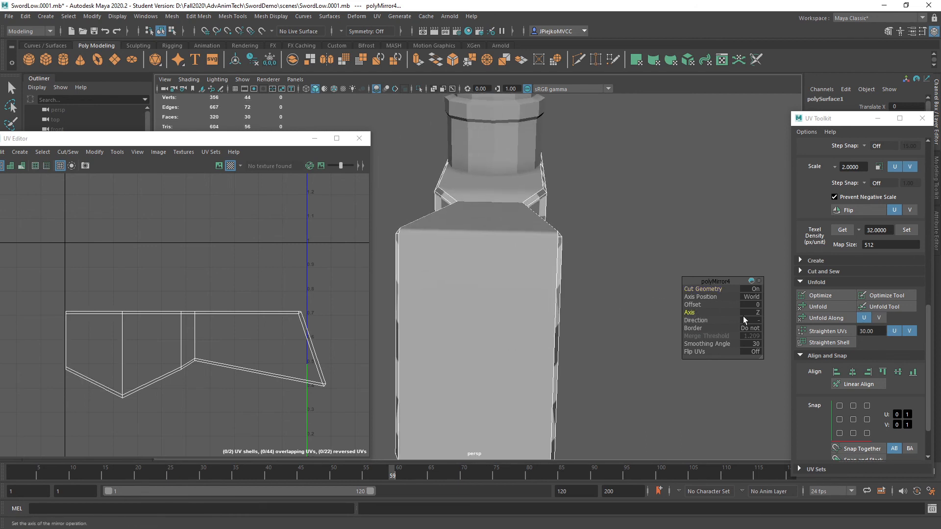
pyautogui.moveTo(635, 336)
pyautogui.keyDown('alt'); pyautogui.mouseDown()
pyautogui.moveTo(426, 289)
pyautogui.moveTo(569, 305)
pyautogui.moveTo(597, 322)
pyautogui.moveTo(632, 318)
pyautogui.mouseUp(); pyautogui.keyUp('alt')
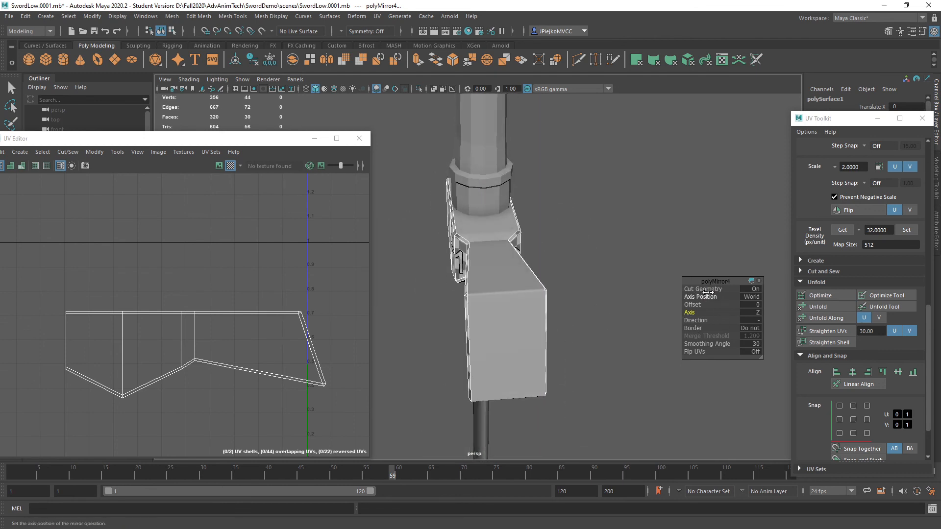
pyautogui.press('w')
# Select the mirrored faces on the crossguard's back side and Extract them as a separate piece.
pyautogui.keyDown('alt'); pyautogui.moveTo(703, 301); pyautogui.dragTo(592, 275); pyautogui.keyUp('alt')
pyautogui.rightClick(586, 185)
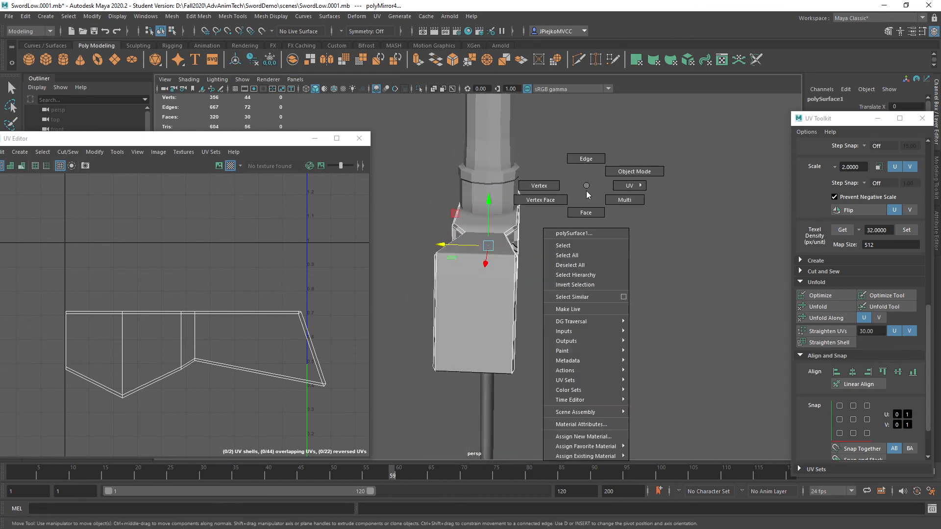
pyautogui.moveTo(587, 191); pyautogui.dragTo(585, 212, button='right')
pyautogui.moveTo(601, 394); pyautogui.dragTo(493, 161)
pyautogui.keyDown('alt'); pyautogui.moveTo(534, 198); pyautogui.dragTo(562, 236); pyautogui.keyUp('alt')
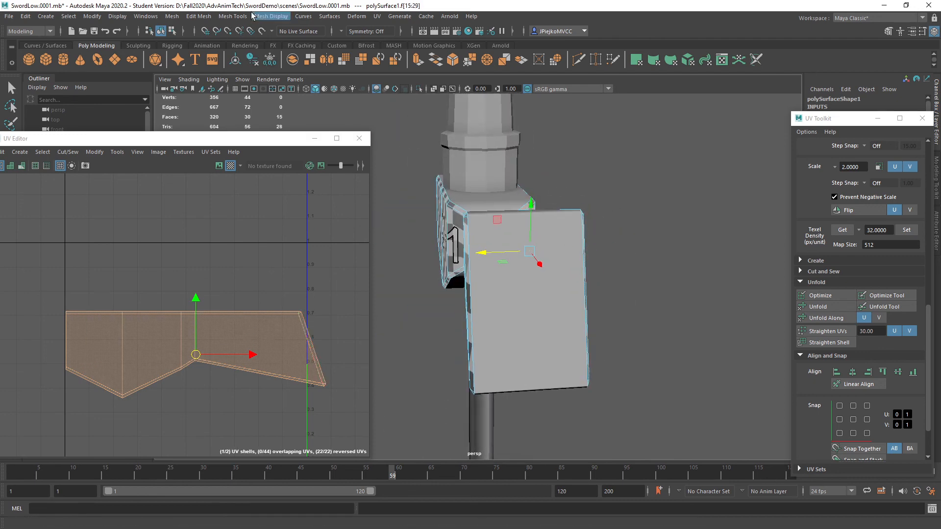
pyautogui.click(226, 16)
pyautogui.moveTo(199, 16)
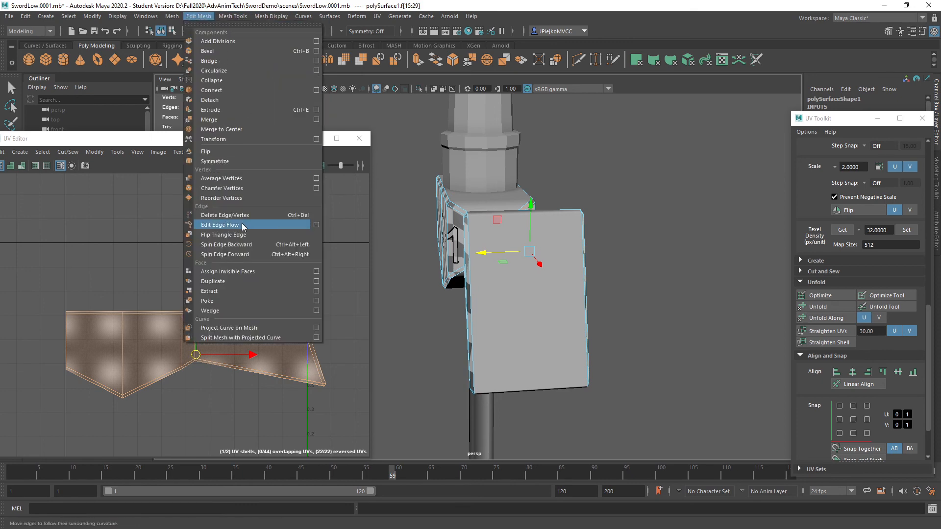
pyautogui.click(232, 291)
# Select the crossguard's top-and-end piece together with its front piece.
pyautogui.keyDown('alt'); pyautogui.moveTo(608, 216); pyautogui.dragTo(468, 251); pyautogui.keyUp('alt')
pyautogui.press('q')
pyautogui.click(469, 252)
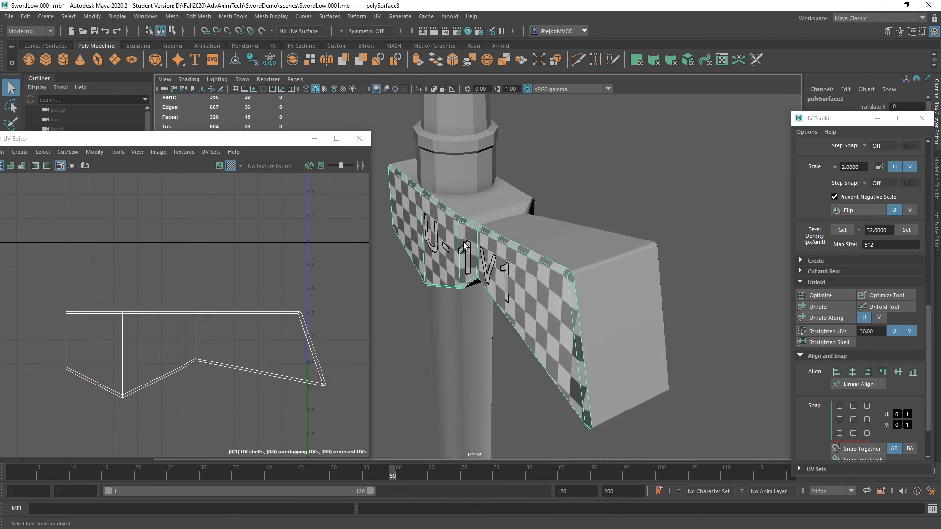
pyautogui.click(501, 195)
pyautogui.keyDown('alt'); pyautogui.moveTo(500, 195); pyautogui.dragTo(621, 187); pyautogui.keyUp('alt')
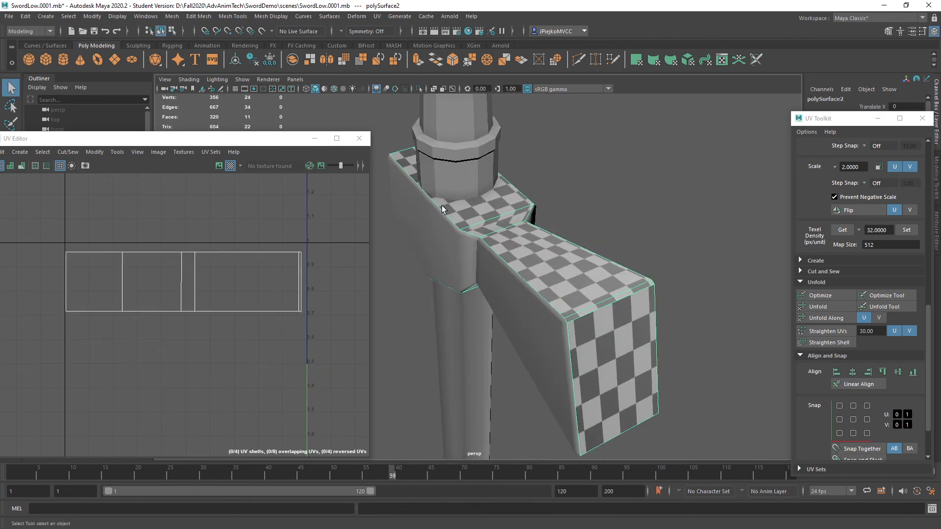
pyautogui.keyDown('shift'); pyautogui.click(440, 225); pyautogui.keyUp('shift')
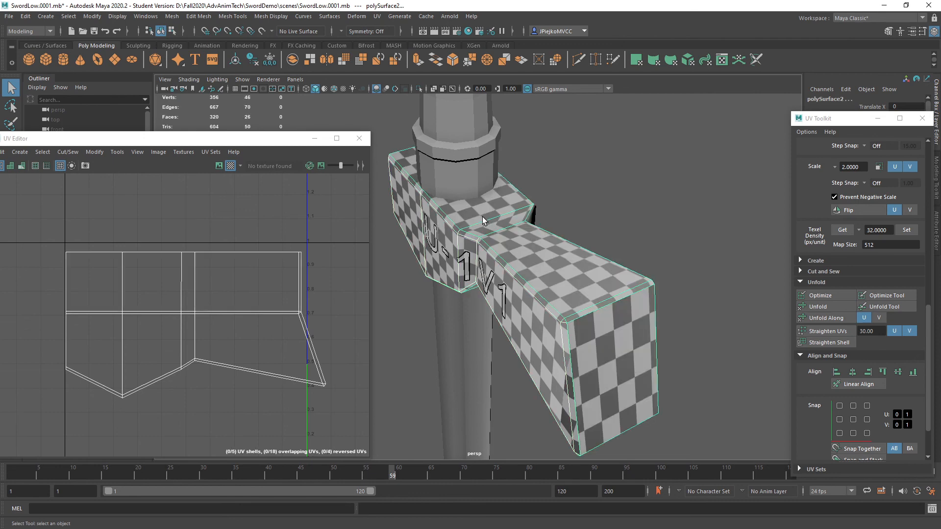
# Select the joined top and front UV shells and move them down in V.
pyautogui.scroll(-3, 295, 302)
pyautogui.moveTo(157, 294); pyautogui.dragTo(115, 273, button='right')
pyautogui.click(240, 318)
pyautogui.press('w')
pyautogui.moveTo(198, 228); pyautogui.dragTo(199, 261)
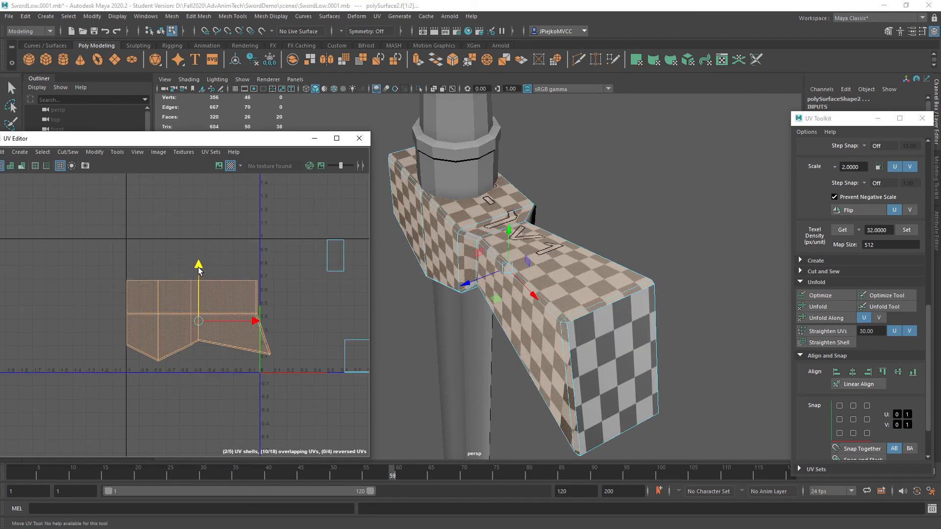
# Select the crossguard's extracted back piece and flip its UVs in V.
pyautogui.keyDown('alt'); pyautogui.moveTo(555, 257); pyautogui.dragTo(526, 255); pyautogui.keyUp('alt')
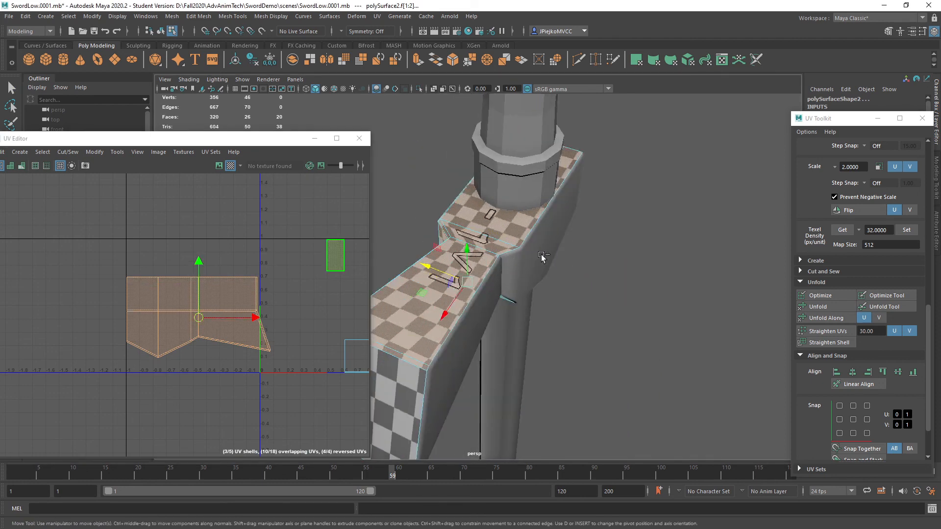
pyautogui.click(545, 243)
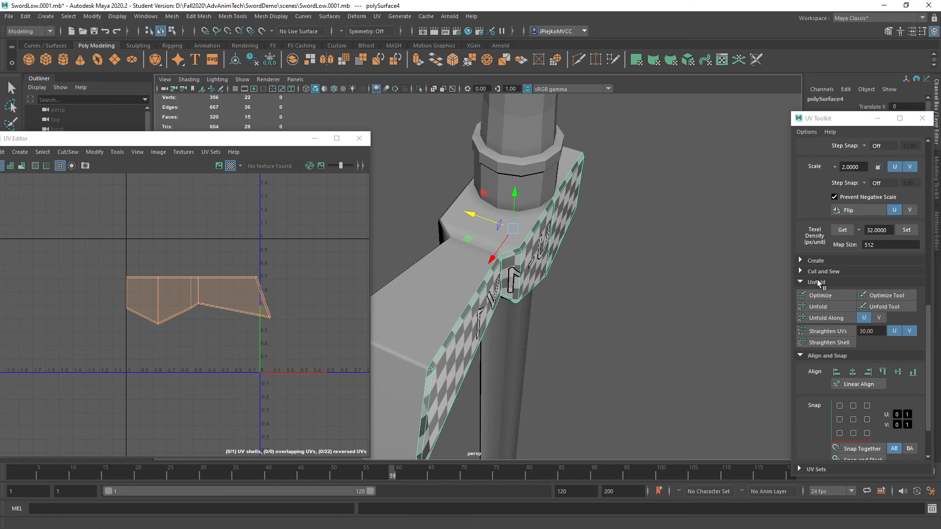
pyautogui.scroll(3, 833, 338)
pyautogui.scroll(1, 834, 339)
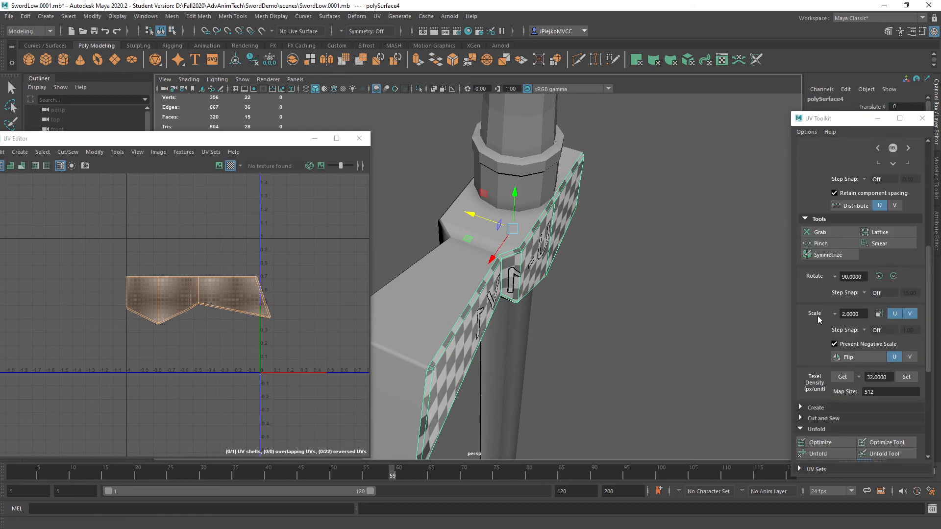
pyautogui.click(862, 357)
pyautogui.click(862, 358)
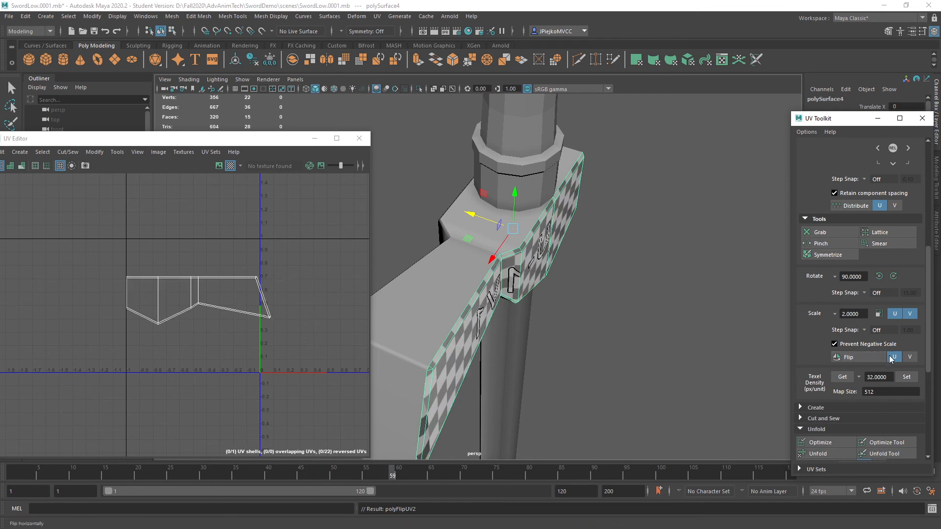
pyautogui.click(862, 358)
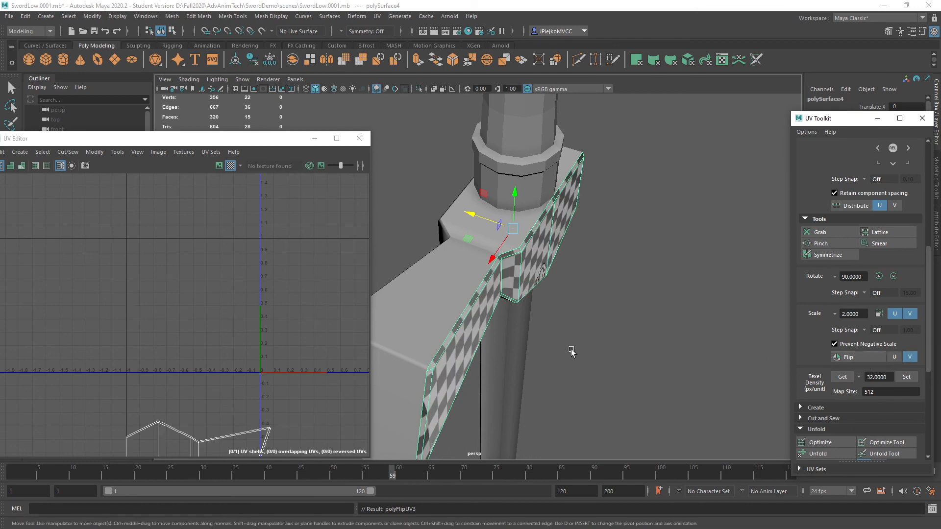
# Select the back piece's flipped UV shell and move it up in V above the top strip.
pyautogui.keyDown('alt'); pyautogui.moveTo(238, 337); pyautogui.dragTo(149, 335, button='right'); pyautogui.keyUp('alt')
pyautogui.keyDown('alt'); pyautogui.moveTo(149, 335); pyautogui.dragTo(172, 260, button='middle'); pyautogui.keyUp('alt')
pyautogui.moveTo(201, 331); pyautogui.dragTo(178, 317, button='right')
pyautogui.click(193, 326)
pyautogui.moveTo(210, 269); pyautogui.dragTo(227, 125)
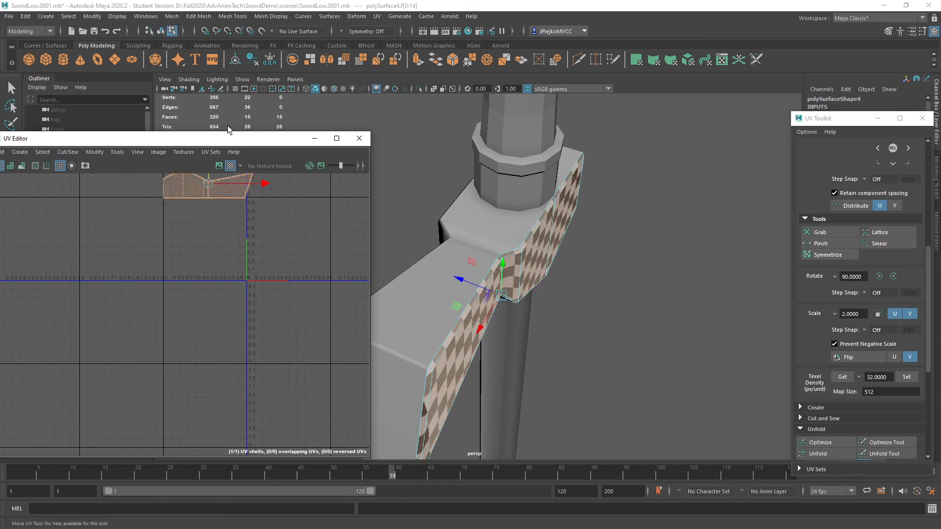
# Select the crossguard's top-and-end piece together with its back piece as objects.
pyautogui.click(458, 248)
pyautogui.keyDown('alt'); pyautogui.moveTo(457, 248); pyautogui.dragTo(519, 261); pyautogui.keyUp('alt')
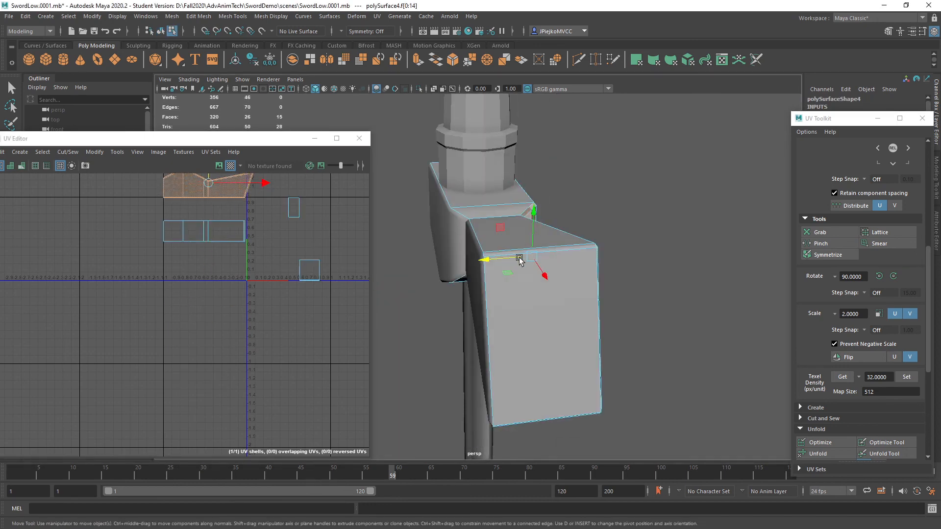
pyautogui.click(455, 245)
pyautogui.keyDown('alt'); pyautogui.moveTo(455, 245); pyautogui.dragTo(463, 281); pyautogui.keyUp('alt')
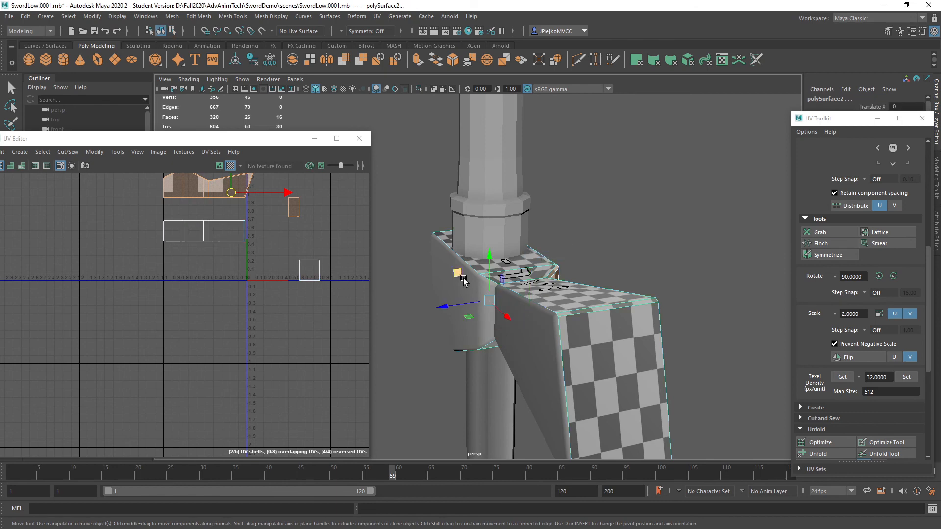
pyautogui.moveTo(462, 281); pyautogui.dragTo(514, 239, button='right')
pyautogui.click(473, 269)
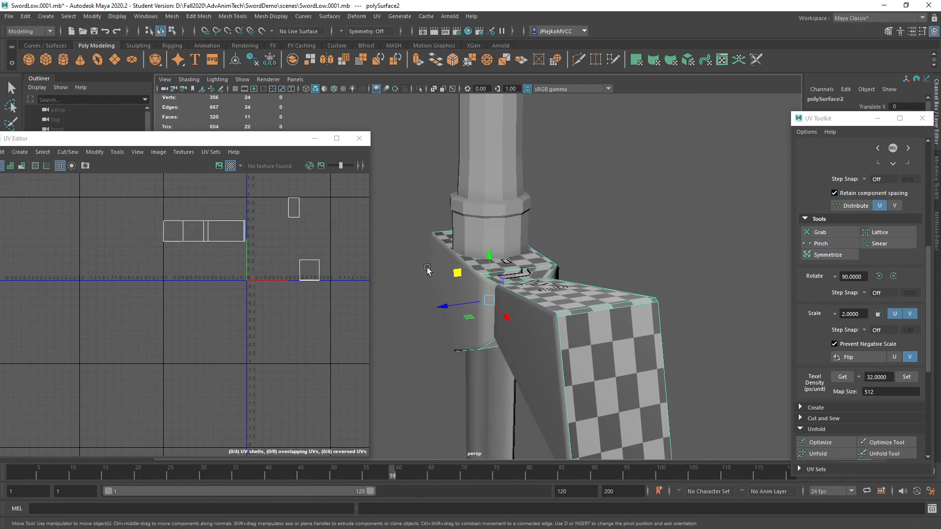
pyautogui.click(426, 266)
pyautogui.click(435, 268)
pyautogui.keyDown('alt'); pyautogui.moveTo(516, 280); pyautogui.dragTo(524, 297); pyautogui.keyUp('alt')
pyautogui.press('f')
# Select the back piece's UV shell and lower it in V close to the top strip.
pyautogui.rightClick(192, 255)
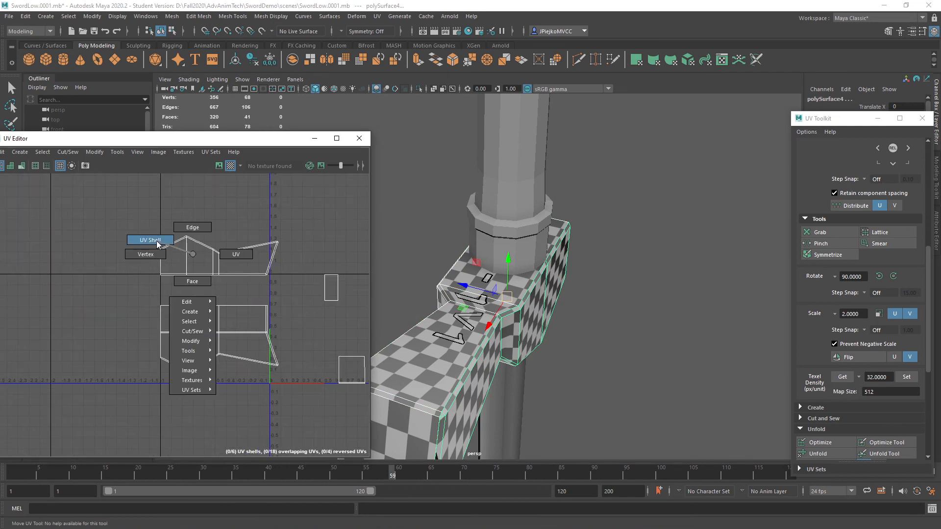
pyautogui.click(156, 240)
pyautogui.click(180, 248)
pyautogui.moveTo(219, 201); pyautogui.dragTo(222, 231)
pyautogui.keyDown('alt'); pyautogui.moveTo(220, 233); pyautogui.dragTo(339, 305, button='right'); pyautogui.keyUp('alt')
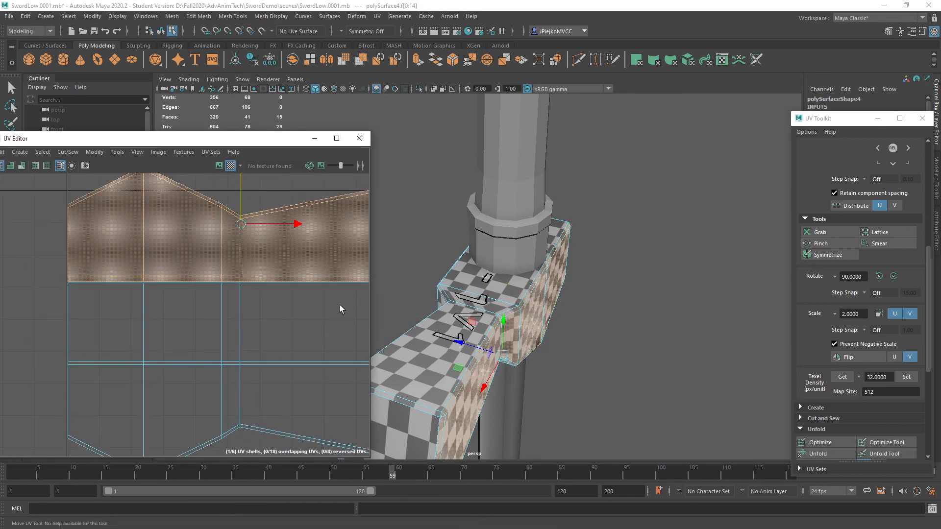
pyautogui.scroll(-2, 271, 292)
# Maximize the UV Editor and nudge the back shell down in V until its straight edge meets the top strip.
pyautogui.click(337, 138)
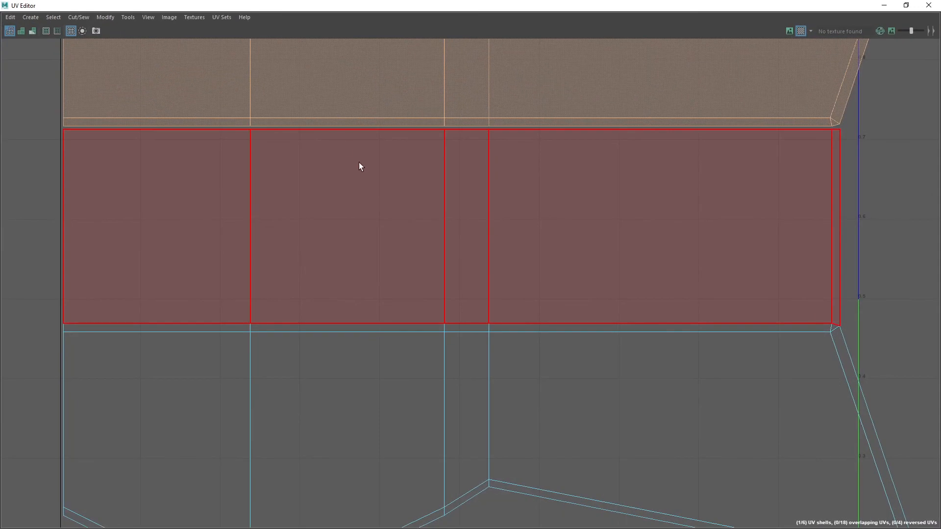
pyautogui.scroll(-3, 359, 163)
pyautogui.keyDown('alt'); pyautogui.moveTo(240, 191); pyautogui.dragTo(222, 210, button='middle'); pyautogui.keyUp('alt')
pyautogui.keyDown('alt'); pyautogui.moveTo(222, 210); pyautogui.dragTo(305, 312, button='right'); pyautogui.keyUp('alt')
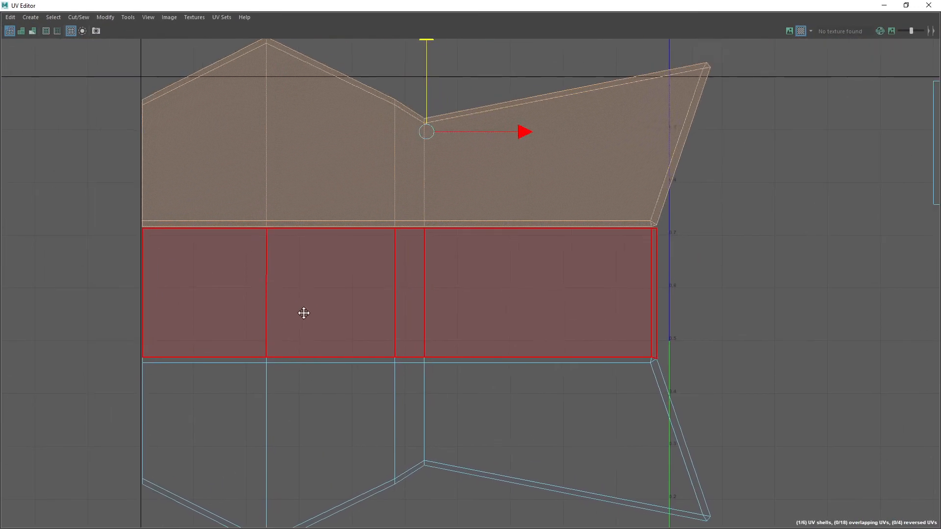
pyautogui.scroll(2, 392, 294)
pyautogui.keyDown('alt'); pyautogui.moveTo(382, 277); pyautogui.dragTo(372, 298, button='middle'); pyautogui.keyUp('alt')
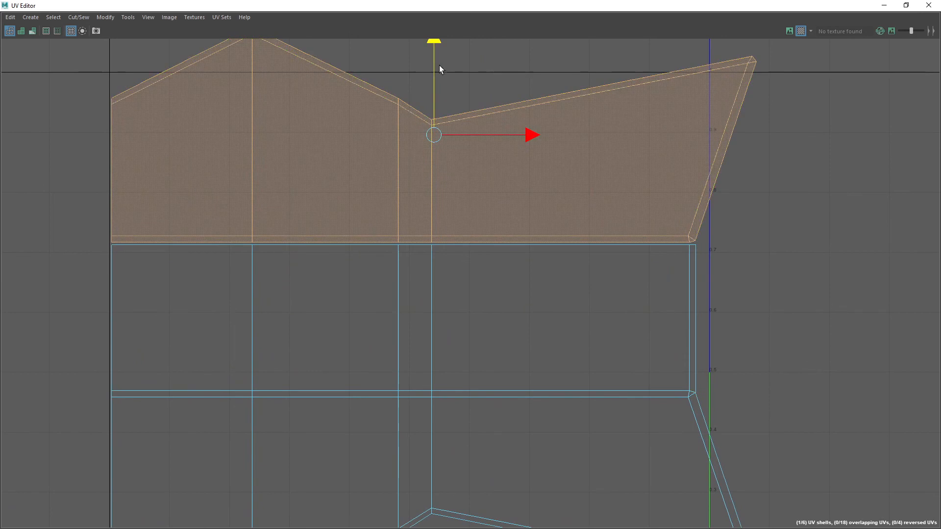
pyautogui.moveTo(435, 49); pyautogui.dragTo(437, 51)
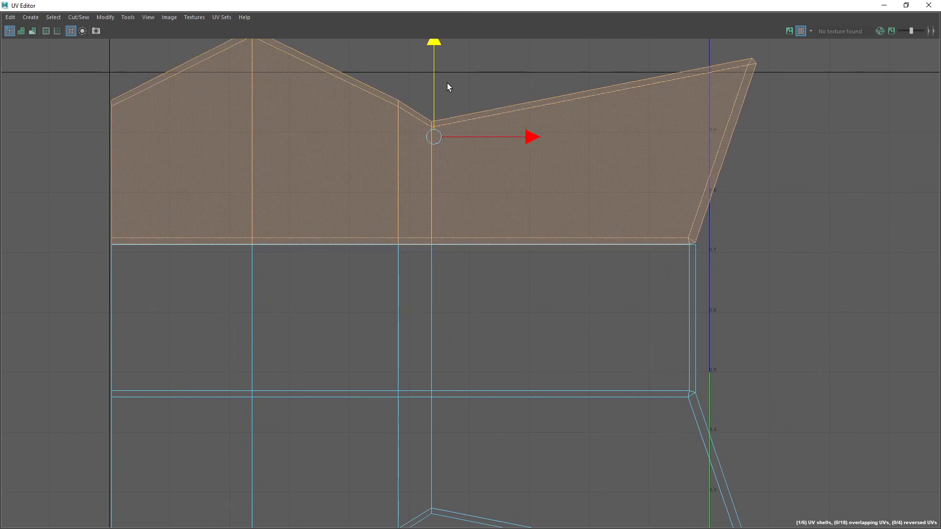
pyautogui.press('F10')
pyautogui.click(204, 243)
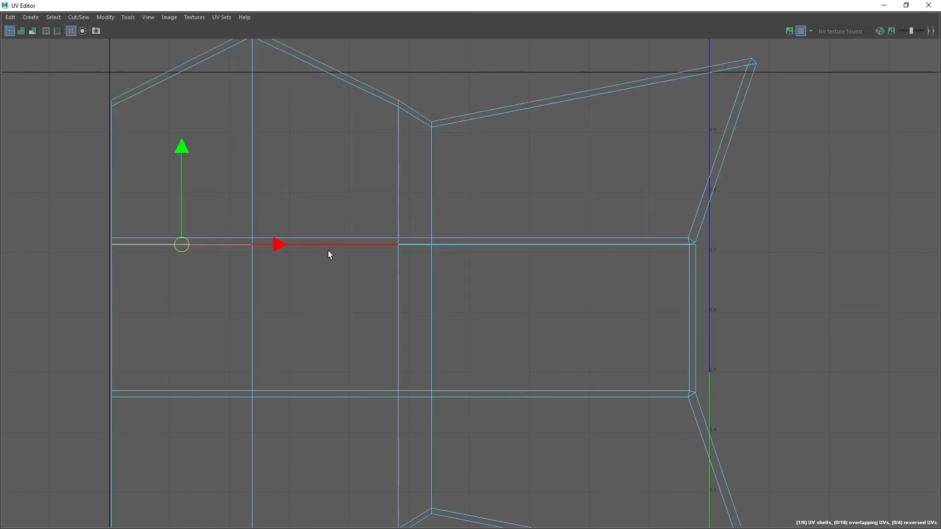
pyautogui.keyDown('shift'); pyautogui.click(330, 254); pyautogui.keyUp('shift')
pyautogui.keyDown('shift'); pyautogui.click(431, 251); pyautogui.keyUp('shift')
pyautogui.keyDown('shift'); pyautogui.click(495, 244); pyautogui.keyUp('shift')
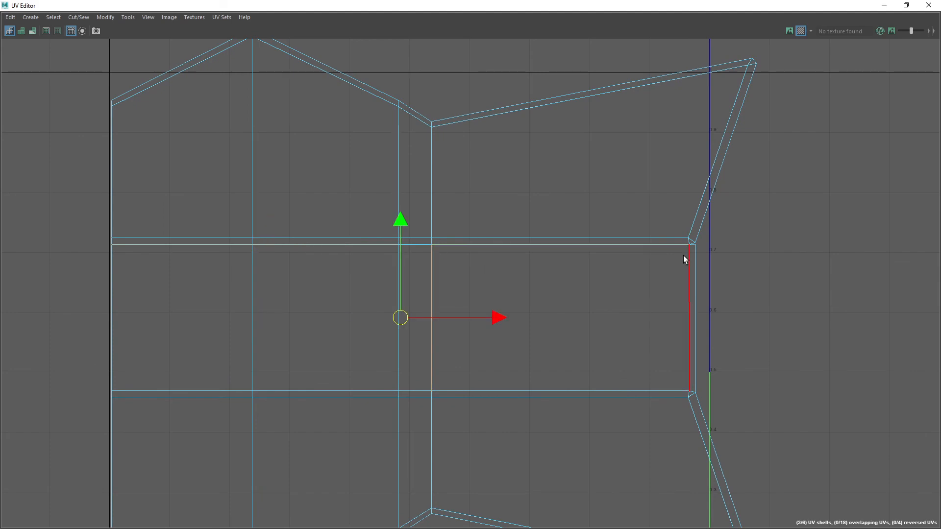
pyautogui.scroll(-3, 661, 295)
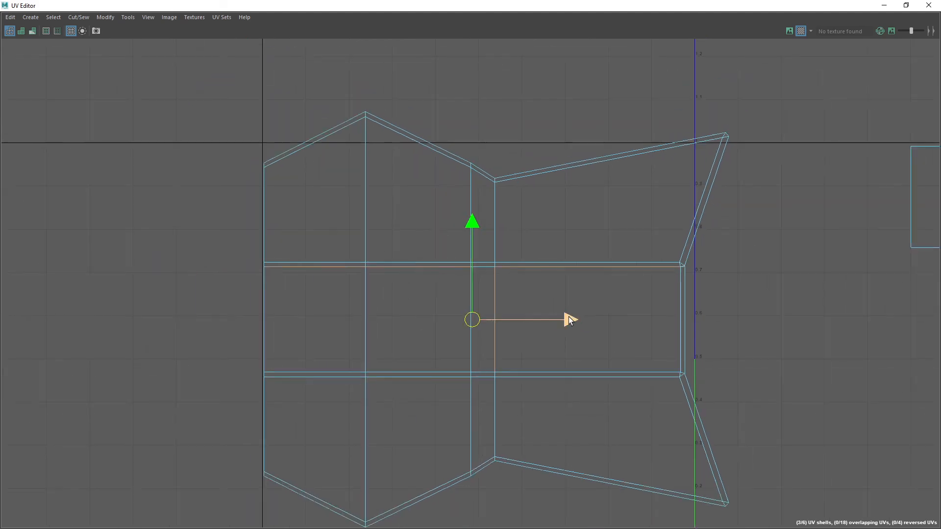
# Close the UV Editor and Combine the crossguard's top-and-end and back pieces into one mesh.
pyautogui.click(929, 4)
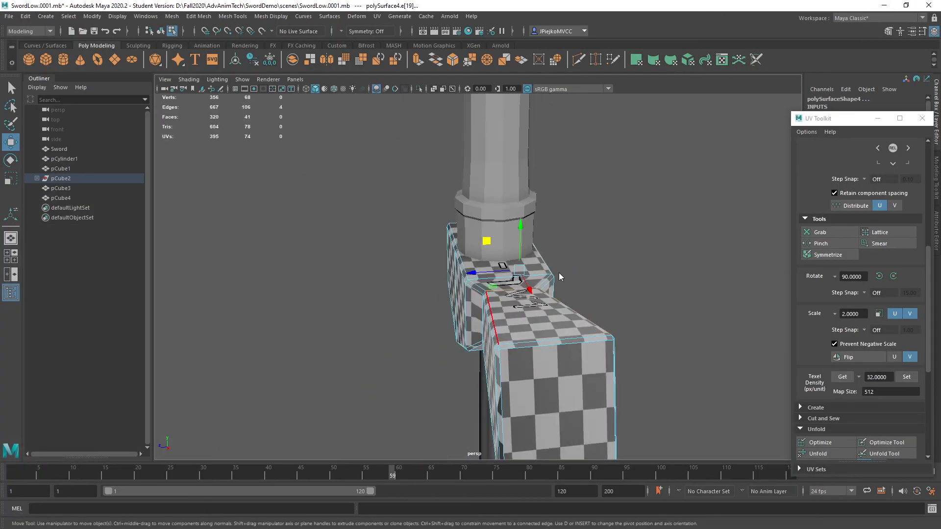
pyautogui.keyDown('alt'); pyautogui.moveTo(560, 277); pyautogui.dragTo(552, 308); pyautogui.keyUp('alt')
pyautogui.moveTo(519, 249); pyautogui.dragTo(582, 237, button='right')
pyautogui.keyDown('alt'); pyautogui.moveTo(582, 238); pyautogui.dragTo(686, 383); pyautogui.keyUp('alt')
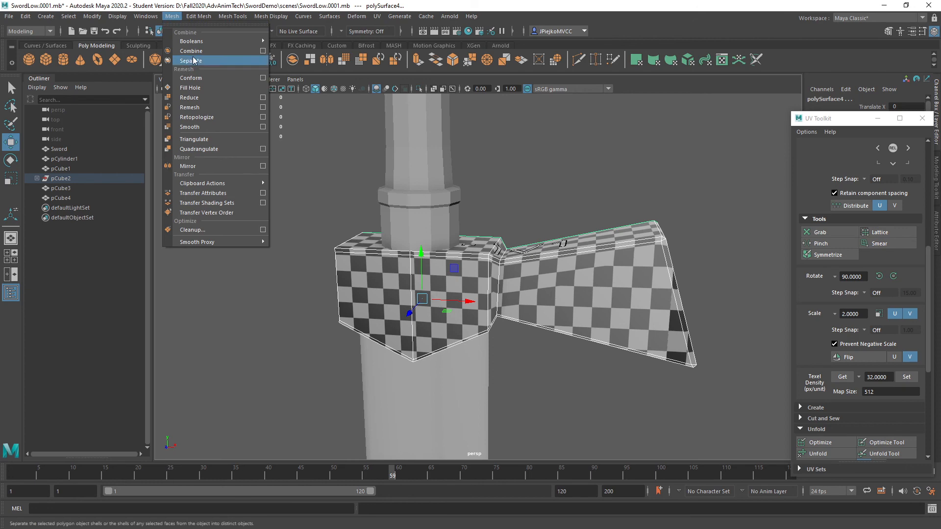
pyautogui.click(191, 51)
# Select all vertices of the combined crossguard and Merge them with a 0.01 distance threshold.
pyautogui.moveTo(183, 98); pyautogui.dragTo(796, 509)
pyautogui.scroll(5, 647, 345)
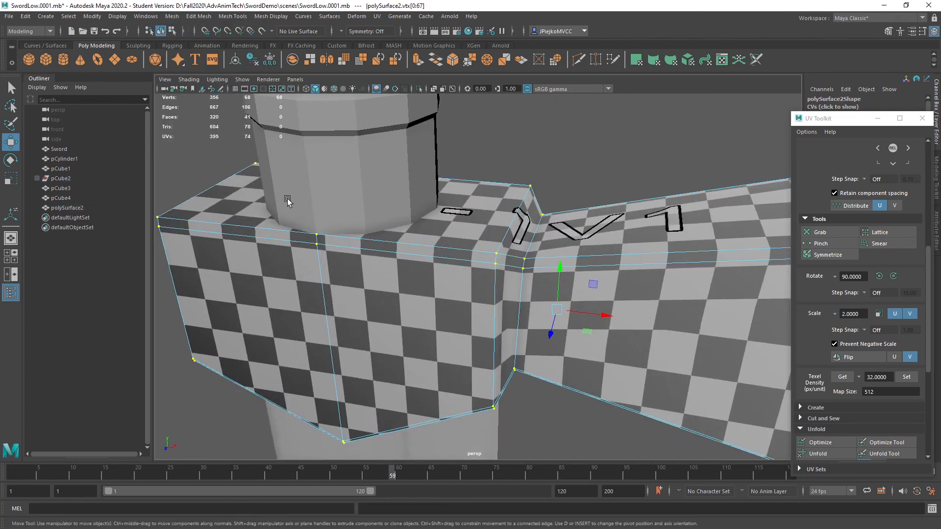
pyautogui.press('f')
pyautogui.click(198, 16)
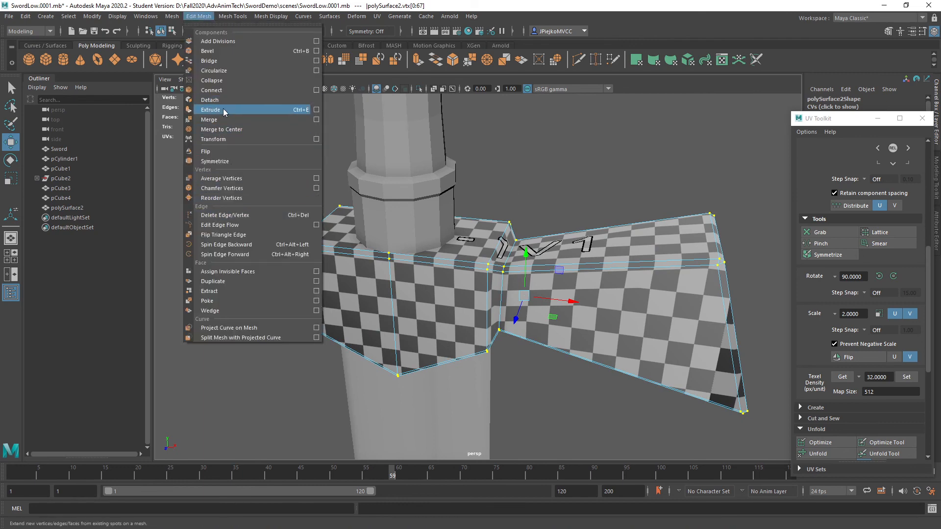
pyautogui.click(215, 120)
pyautogui.scroll(3, 579, 338)
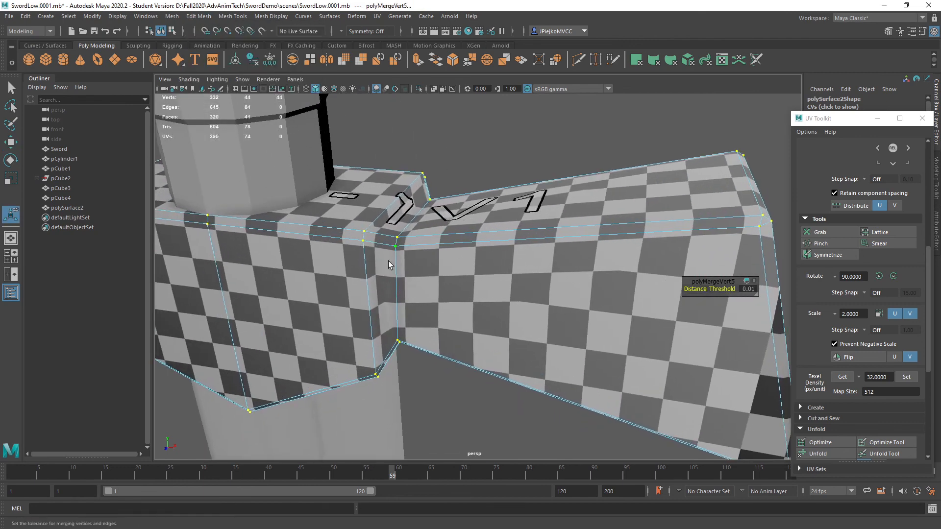
pyautogui.press('f')
pyautogui.keyDown('alt'); pyautogui.moveTo(351, 206); pyautogui.dragTo(432, 248); pyautogui.keyUp('alt')
pyautogui.press('w')
# Select the merged crossguard as an object and reopen the UV Editor to show its shells.
pyautogui.moveTo(441, 253); pyautogui.dragTo(569, 196, button='right')
pyautogui.keyDown('alt'); pyautogui.moveTo(569, 195); pyautogui.dragTo(490, 155); pyautogui.keyUp('alt')
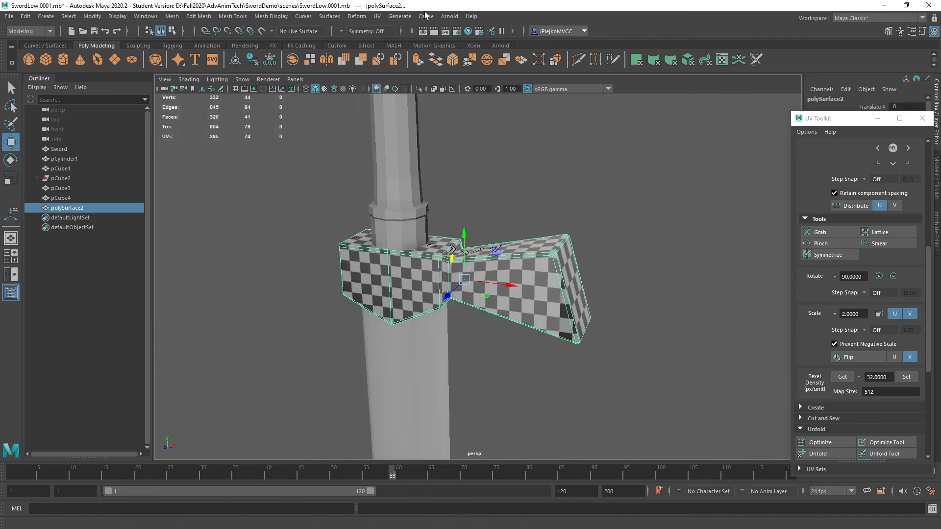
pyautogui.click(383, 16)
pyautogui.click(393, 33)
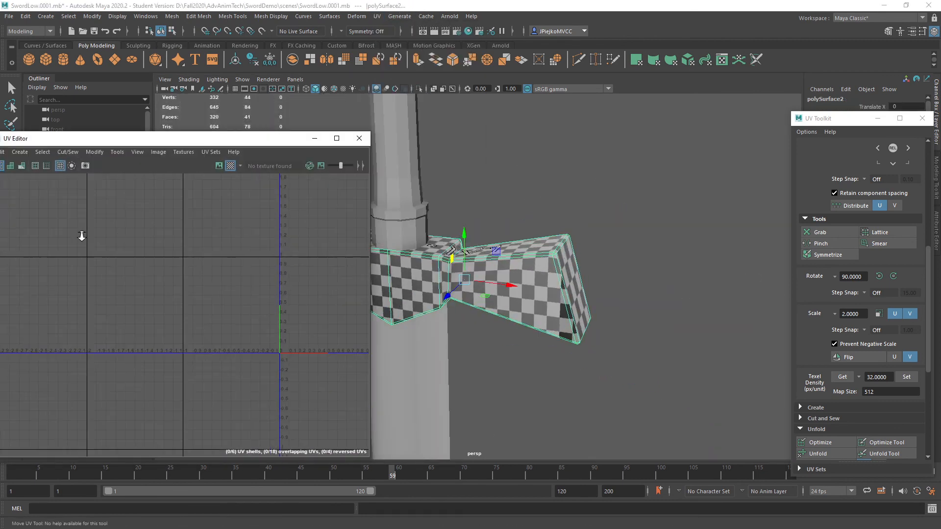
pyautogui.moveTo(544, 275); pyautogui.dragTo(595, 244, button='right')
pyautogui.scroll(5, 162, 275)
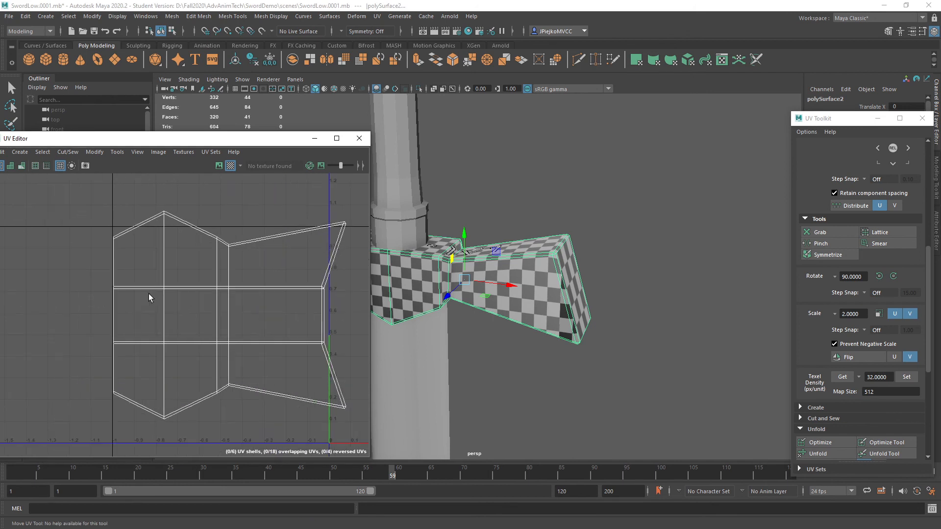
pyautogui.keyDown('alt'); pyautogui.moveTo(207, 255); pyautogui.dragTo(149, 228, button='middle'); pyautogui.keyUp('alt')
# Select the UV edges along the whole seam between the top strip and the back shell.
pyautogui.moveTo(149, 227); pyautogui.dragTo(150, 196, button='right')
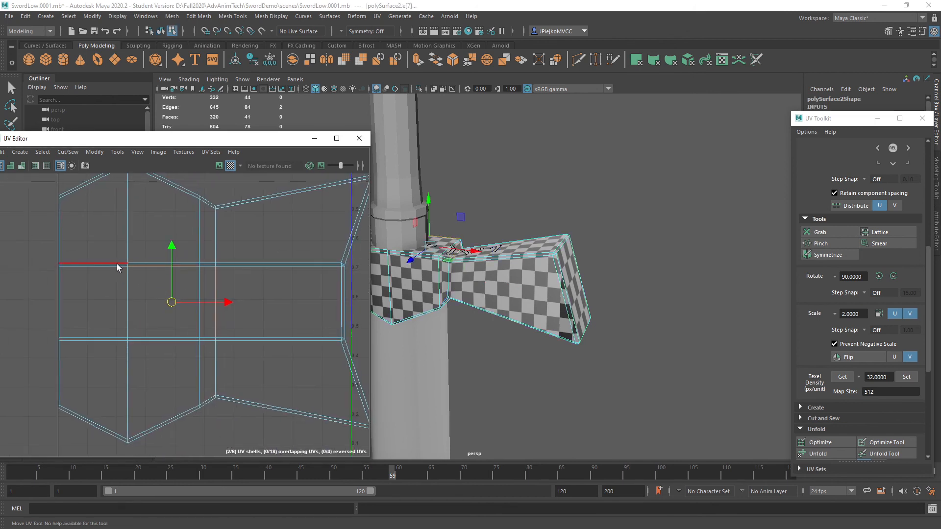
pyautogui.click(99, 268)
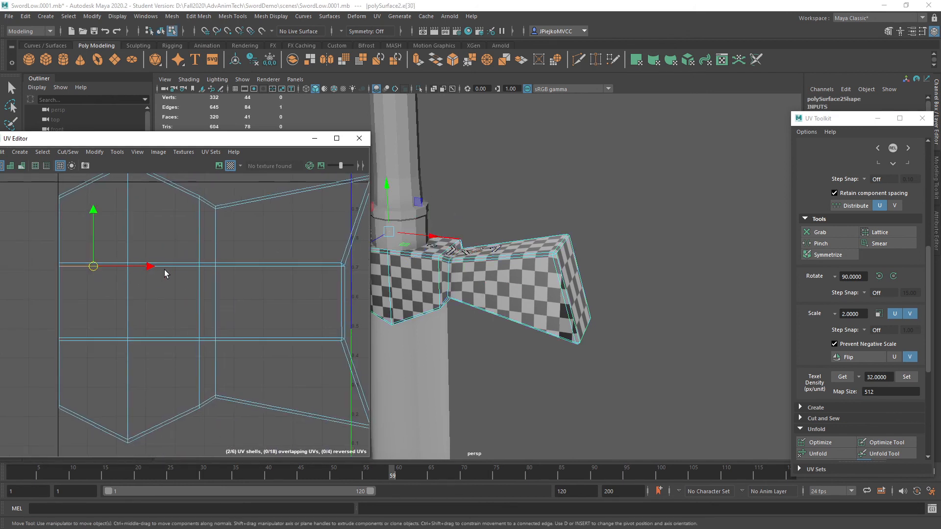
pyautogui.keyDown('shift'); pyautogui.click(208, 267); pyautogui.keyUp('shift')
pyautogui.keyDown('shift'); pyautogui.click(244, 269); pyautogui.keyUp('shift')
pyautogui.keyDown('alt'); pyautogui.moveTo(284, 274); pyautogui.dragTo(161, 311, button='middle'); pyautogui.keyUp('alt')
pyautogui.keyDown('alt'); pyautogui.moveTo(161, 311); pyautogui.dragTo(358, 330, button='right'); pyautogui.keyUp('alt')
pyautogui.keyDown('shift'); pyautogui.click(264, 289); pyautogui.keyUp('shift')
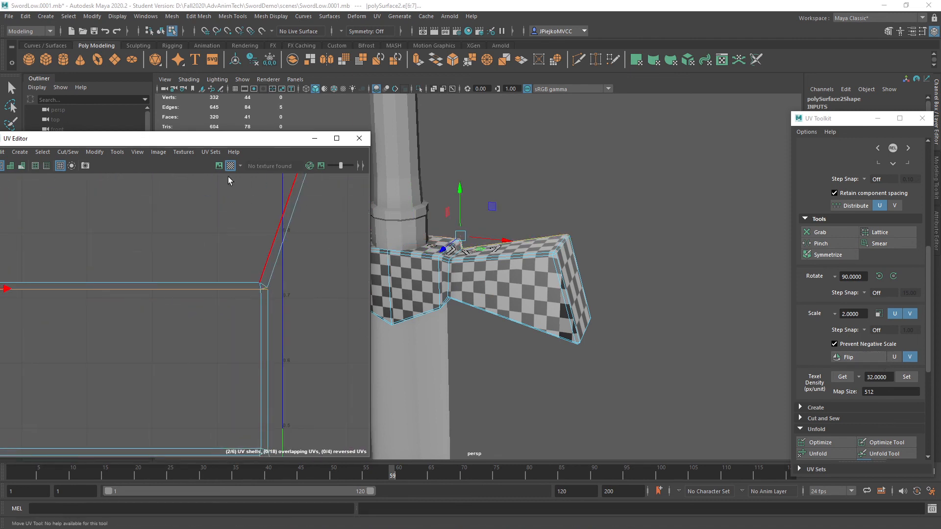
# Sew the selected seam edges to join the back shell with the top strip.
pyautogui.moveTo(222, 137); pyautogui.dragTo(479, 109)
pyautogui.scroll(-2, 858, 364)
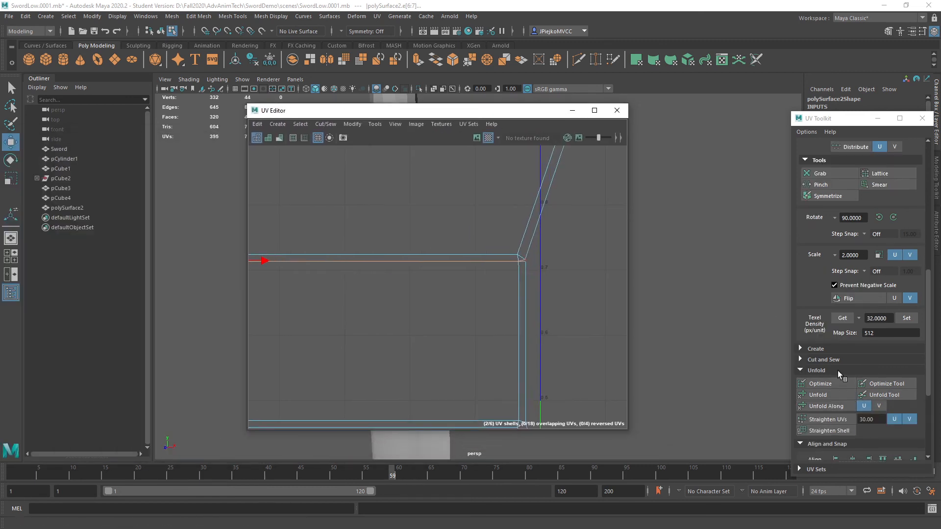
pyautogui.click(835, 359)
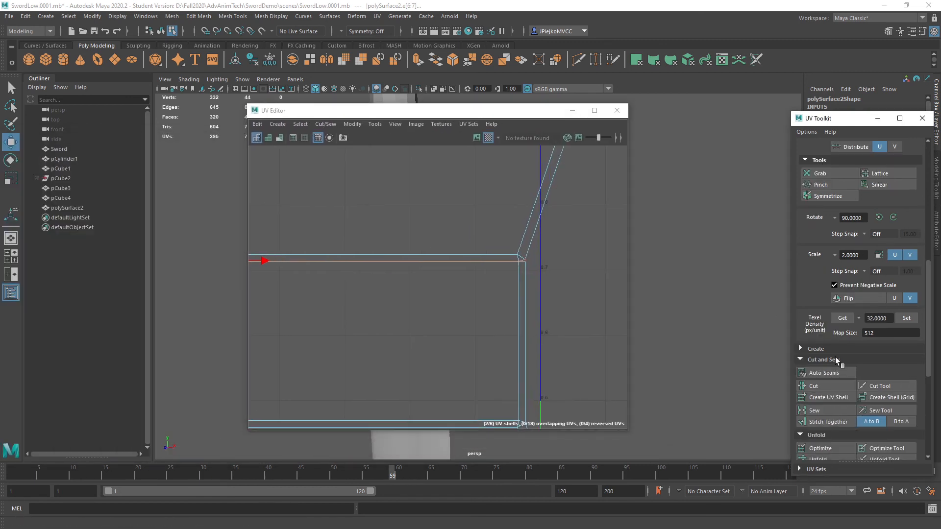
pyautogui.click(840, 412)
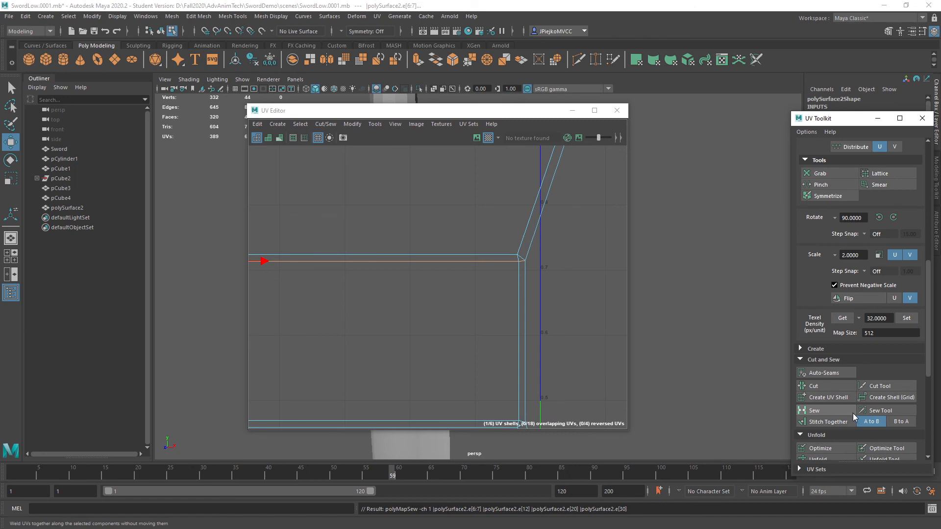
# Clear the edge selection in the UV Editor and switch the workspace to UV Editing.
pyautogui.click(325, 123)
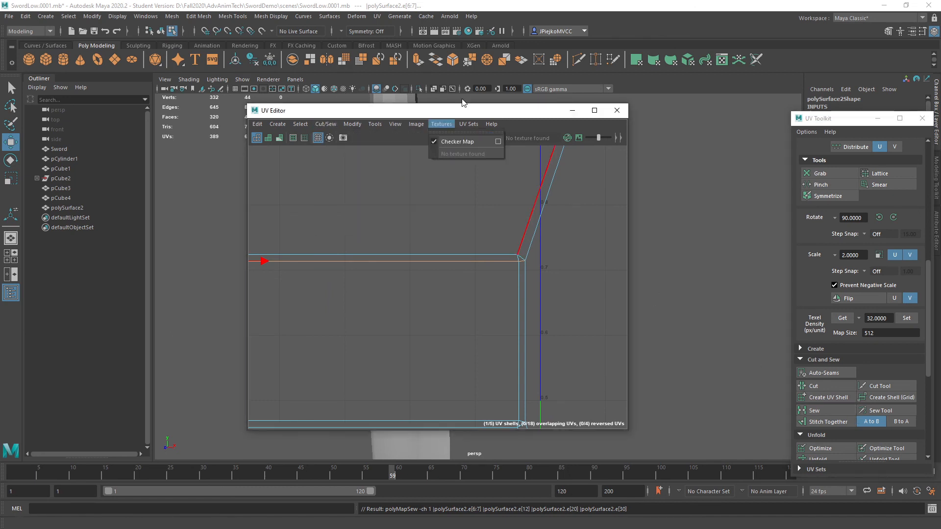
pyautogui.click(521, 105)
pyautogui.keyDown('alt'); pyautogui.moveTo(498, 272); pyautogui.dragTo(29, 215, button='right'); pyautogui.keyUp('alt')
pyautogui.moveTo(391, 313); pyautogui.dragTo(486, 225, button='right')
pyautogui.keyDown('alt'); pyautogui.moveTo(444, 264); pyautogui.dragTo(486, 298, button='right'); pyautogui.keyUp('alt')
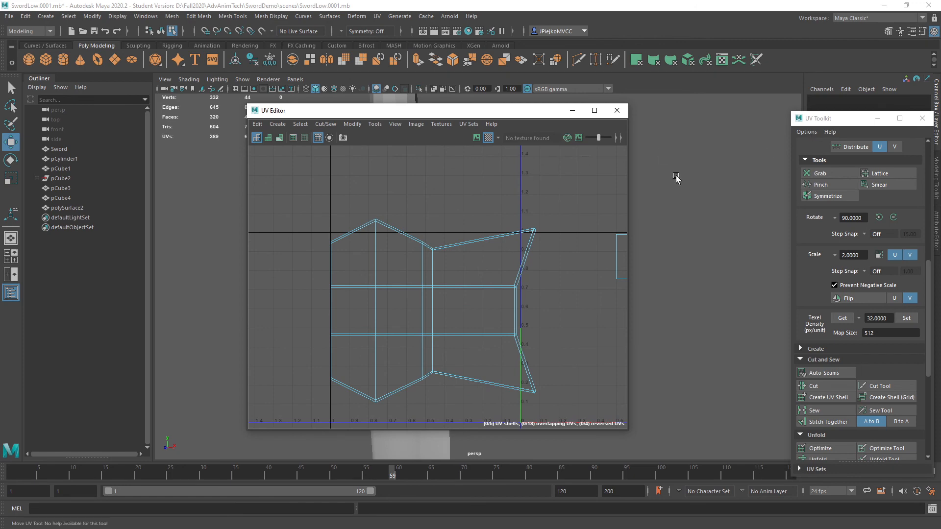
pyautogui.click(848, 18)
pyautogui.click(882, 74)
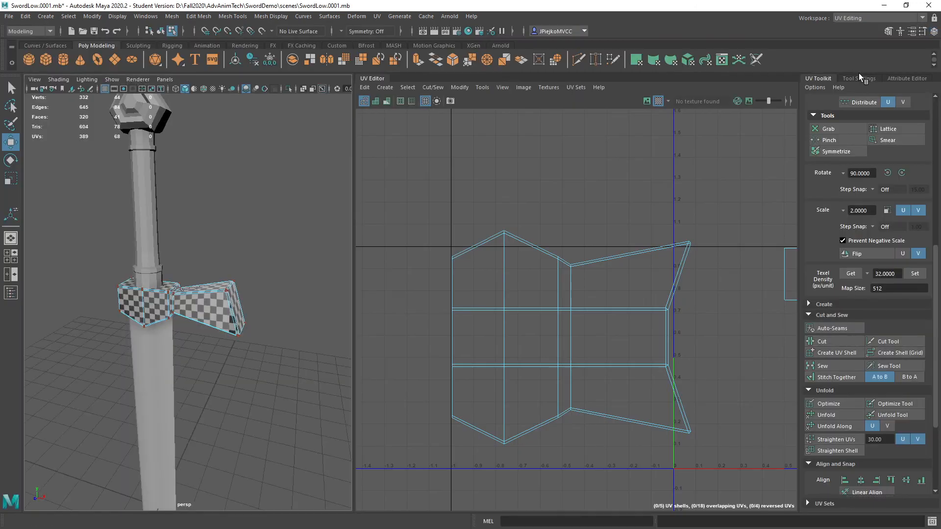
# Examine the crossguard's checker pattern and full UV layout, comparing the end cap in the model with its separate UV shells.
pyautogui.scroll(-2, 604, 235)
pyautogui.keyDown('alt'); pyautogui.moveTo(599, 242); pyautogui.dragTo(549, 229, button='middle'); pyautogui.keyUp('alt')
pyautogui.scroll(-1, 524, 249)
pyautogui.scroll(2, 212, 234)
pyautogui.keyDown('alt'); pyautogui.moveTo(212, 234); pyautogui.dragTo(268, 249); pyautogui.keyUp('alt')
pyautogui.press('F8')
pyautogui.scroll(4, 268, 249)
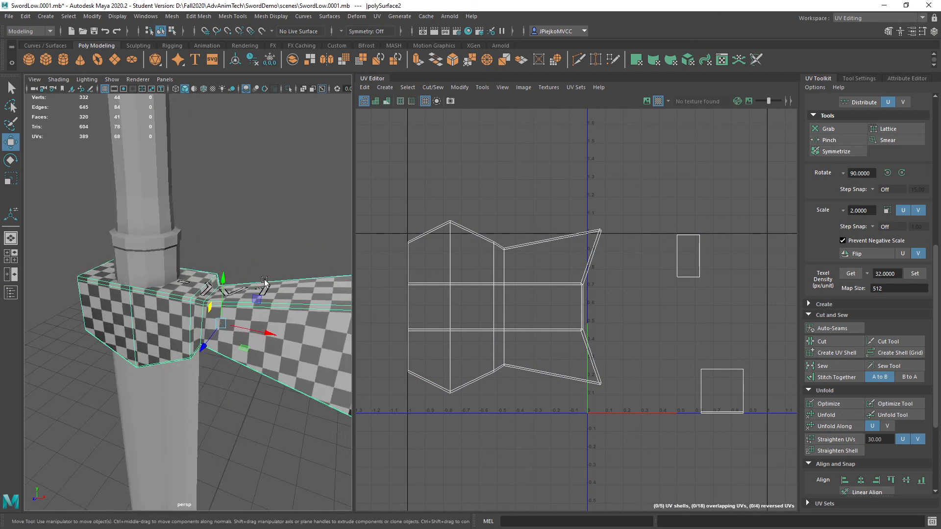
pyautogui.keyDown('alt'); pyautogui.moveTo(273, 332); pyautogui.dragTo(245, 315); pyautogui.keyUp('alt')
pyautogui.scroll(4, 264, 321)
pyautogui.keyDown('alt'); pyautogui.moveTo(588, 333); pyautogui.dragTo(921, 399, button='right'); pyautogui.keyUp('alt')
pyautogui.keyDown('alt'); pyautogui.moveTo(438, 317); pyautogui.dragTo(546, 311, button='middle'); pyautogui.keyUp('alt')
# Select the edge between the crossguard's end cap and its top bevel to identify the matching UV borders on the two shells.
pyautogui.moveTo(546, 311); pyautogui.dragTo(343, 289, button='right')
pyautogui.click(538, 275)
pyautogui.keyDown('alt'); pyautogui.moveTo(343, 289); pyautogui.dragTo(414, 322, button='middle'); pyautogui.keyUp('alt')
pyautogui.click(414, 322)
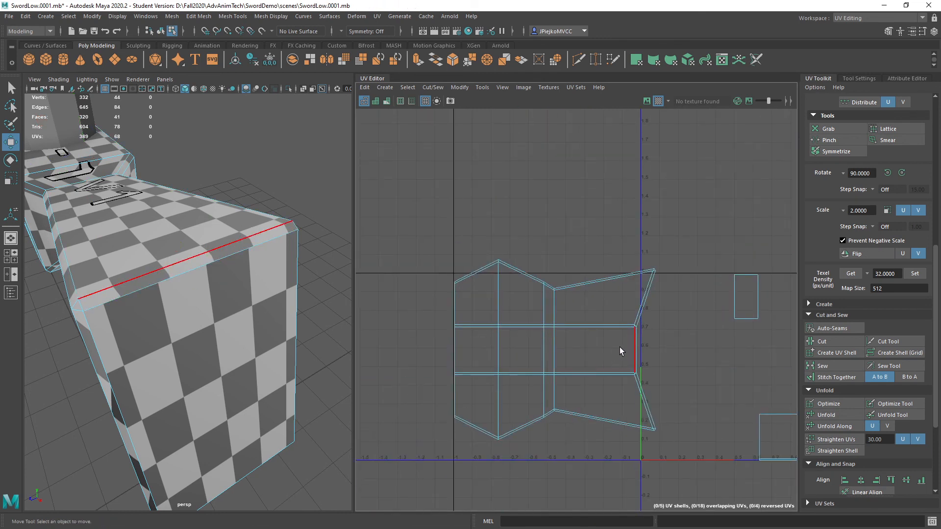
pyautogui.click(637, 346)
pyautogui.keyDown('alt'); pyautogui.moveTo(596, 358); pyautogui.dragTo(557, 319, button='middle'); pyautogui.keyUp('alt')
pyautogui.keyDown('alt'); pyautogui.moveTo(557, 319); pyautogui.dragTo(609, 342, button='right'); pyautogui.keyUp('alt')
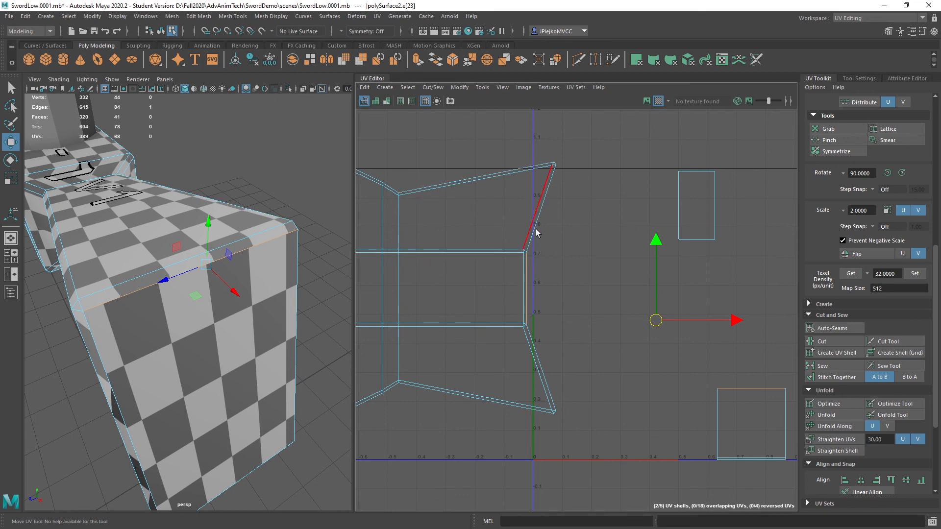
pyautogui.keyDown('alt'); pyautogui.moveTo(590, 309); pyautogui.dragTo(524, 286, button='right'); pyautogui.keyUp('alt')
pyautogui.keyDown('alt'); pyautogui.moveTo(524, 286); pyautogui.dragTo(601, 288, button='middle'); pyautogui.keyUp('alt')
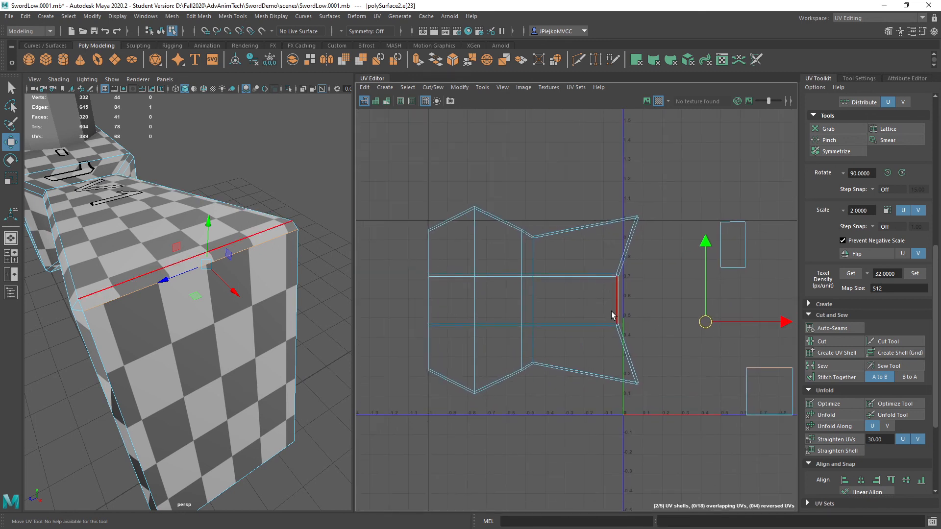
pyautogui.keyDown('alt'); pyautogui.moveTo(641, 323); pyautogui.dragTo(604, 315, button='middle'); pyautogui.keyUp('alt')
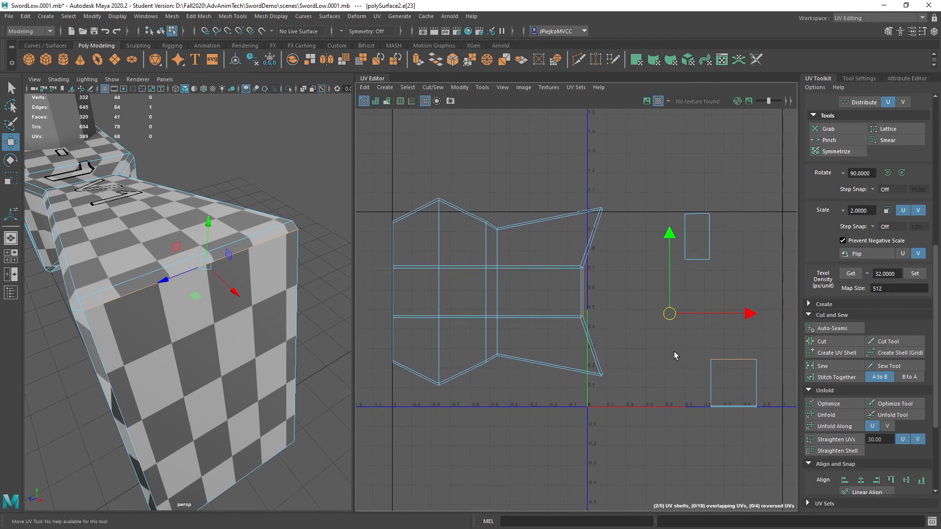
# Select the square end cap's UV shell, bring it closer to the main crossguard shell and rotate it 90 degrees counterclockwise.
pyautogui.moveTo(736, 370); pyautogui.dragTo(705, 361, button='right')
pyautogui.click(736, 376)
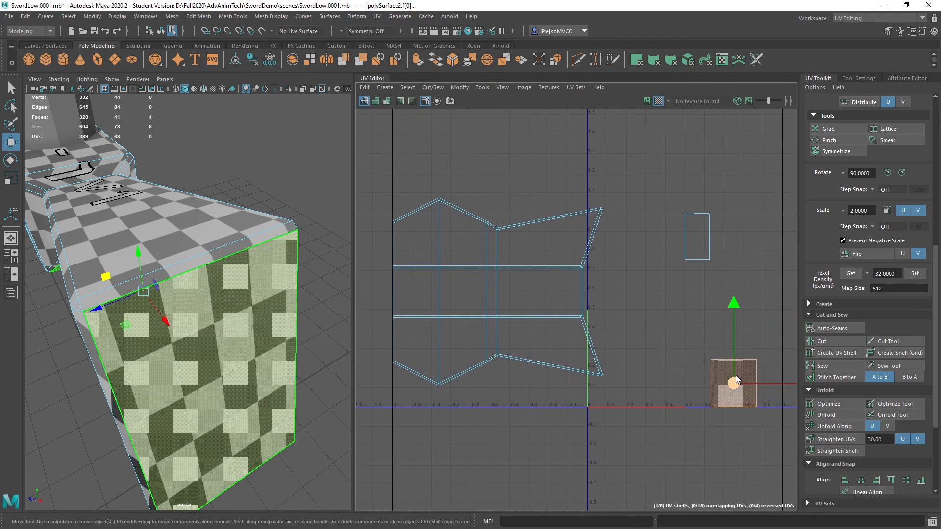
pyautogui.moveTo(731, 308); pyautogui.dragTo(733, 252)
pyautogui.moveTo(774, 325); pyautogui.dragTo(716, 311)
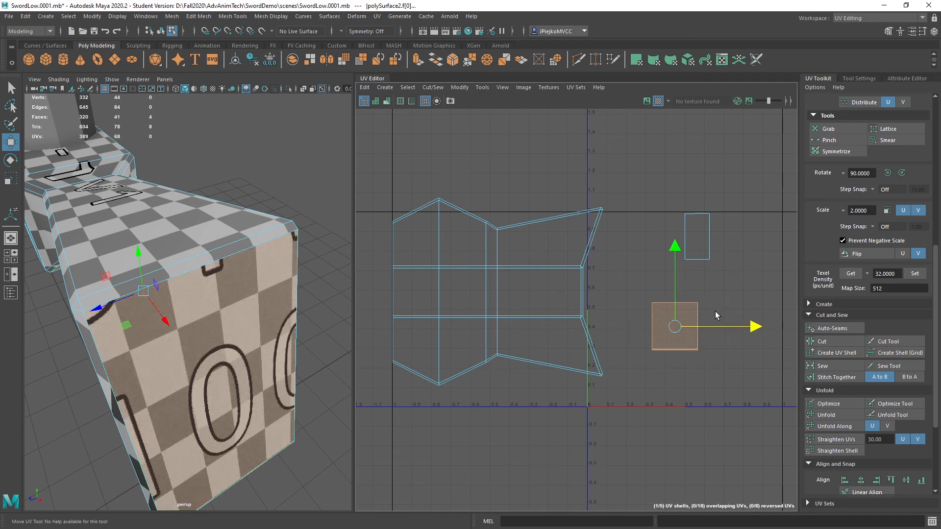
pyautogui.scroll(3, 735, 333)
pyautogui.click(887, 173)
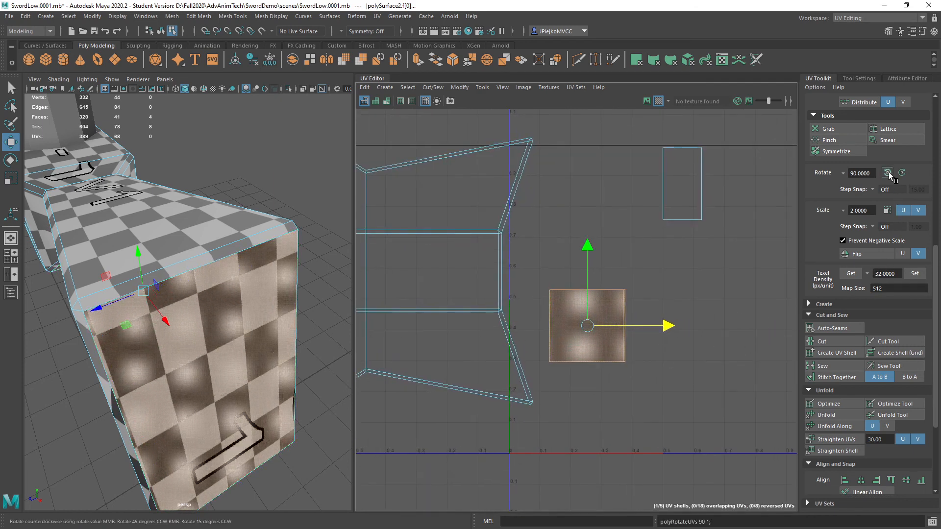
# Move the end cap shell up and inward so it sits level beside the outer end of the top strip.
pyautogui.scroll(3, 458, 315)
pyautogui.moveTo(636, 258); pyautogui.dragTo(656, 186)
pyautogui.moveTo(715, 261); pyautogui.dragTo(657, 258)
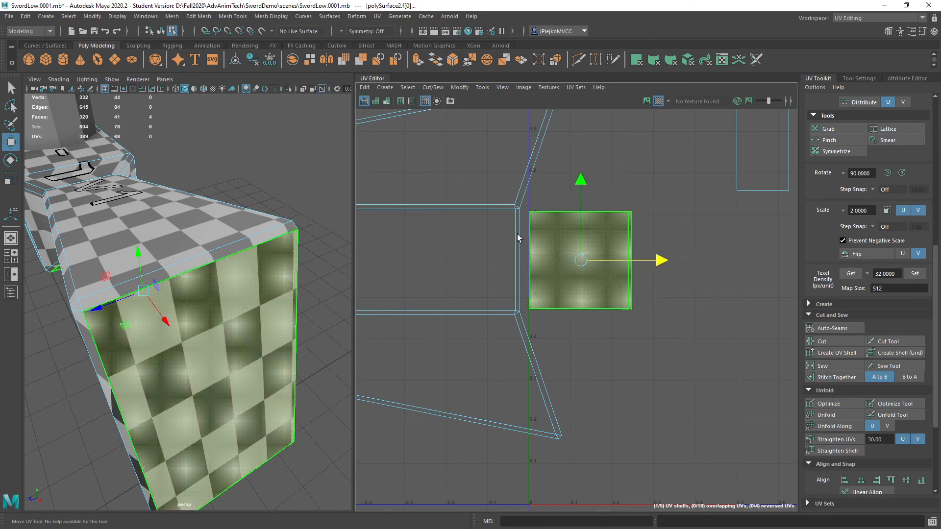
pyautogui.scroll(2, 639, 290)
pyautogui.scroll(2, 639, 292)
pyautogui.scroll(-5, 228, 297)
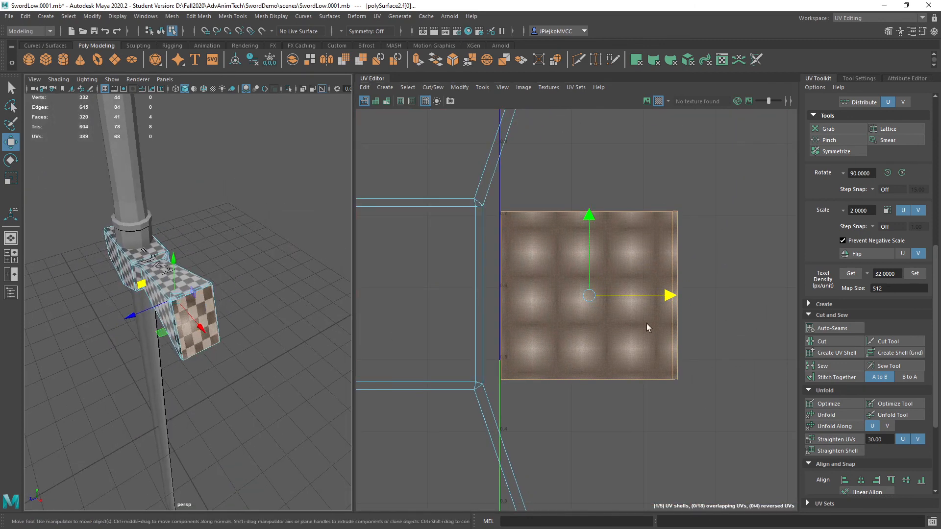
pyautogui.scroll(-3, 681, 375)
pyautogui.scroll(4, 653, 350)
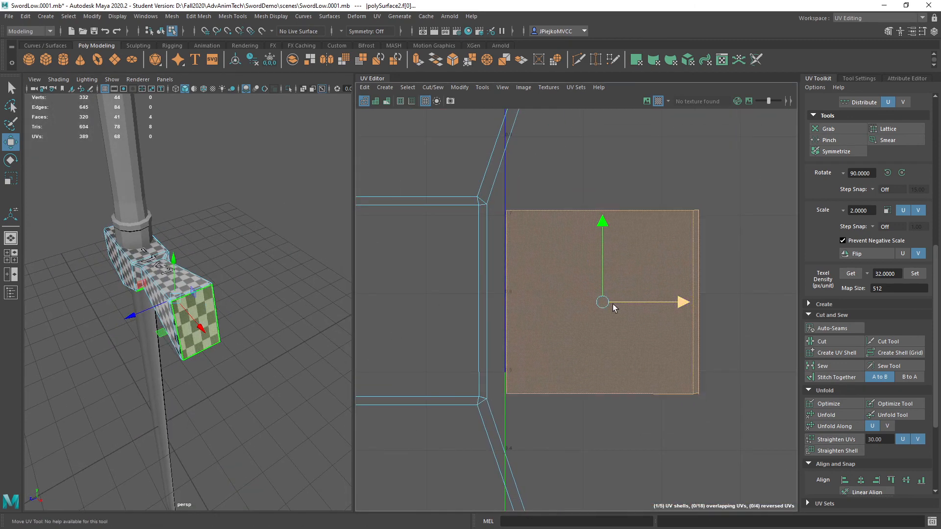
# Scale the end cap shell up slightly to match the top strip's width and move it against the strip's outer edge.
pyautogui.press('r')
pyautogui.moveTo(607, 299)
pyautogui.mouseDown()
pyautogui.moveTo(619, 298)
pyautogui.moveTo(607, 302)
pyautogui.mouseUp()
pyautogui.press('w')
pyautogui.moveTo(677, 302); pyautogui.dragTo(669, 308)
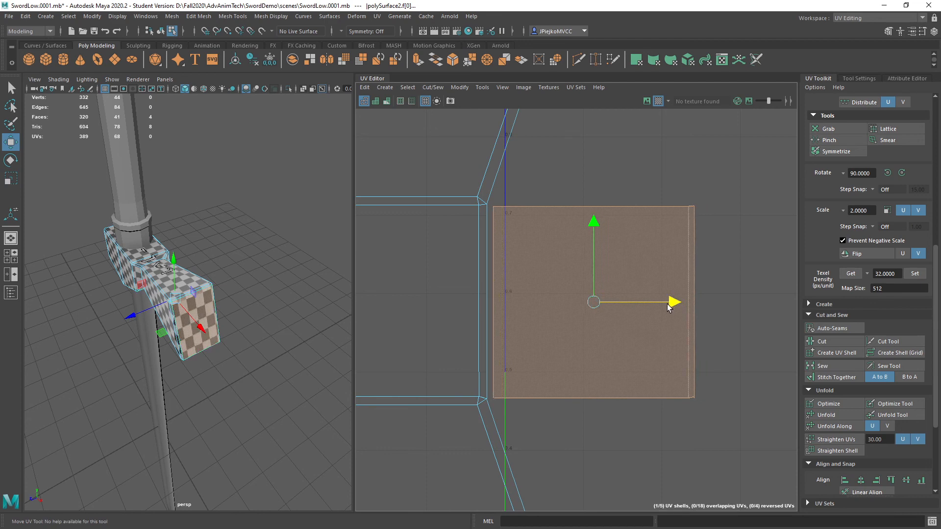
pyautogui.scroll(3, 542, 319)
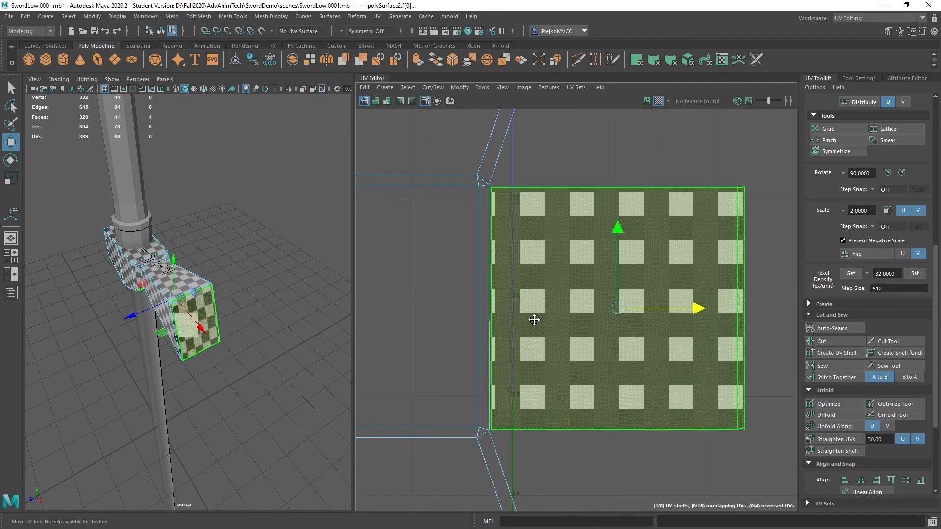
pyautogui.keyDown('alt'); pyautogui.moveTo(534, 320); pyautogui.dragTo(533, 320, button='middle'); pyautogui.keyUp('alt')
pyautogui.scroll(3, 509, 333)
# Select the border edge shared by the top strip and end cap, and stitch the two shells together with A to B.
pyautogui.click(477, 246)
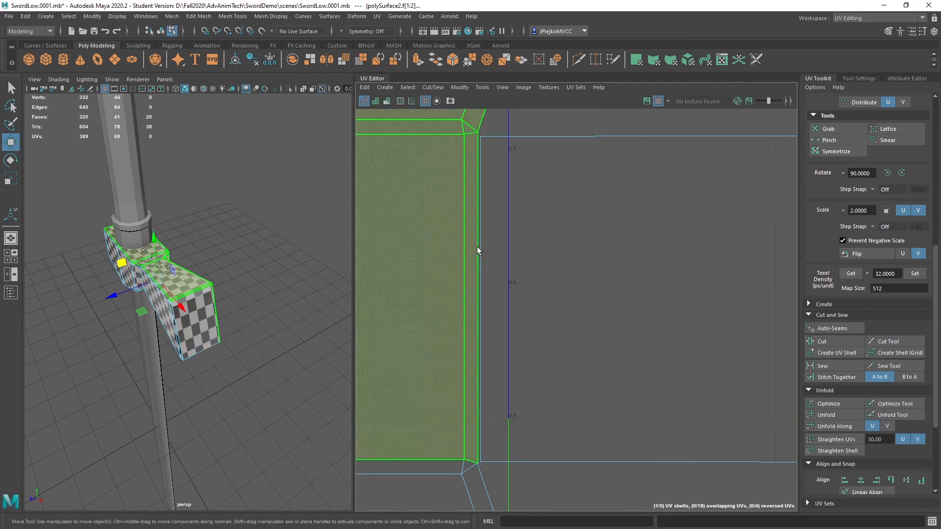
pyautogui.moveTo(478, 246); pyautogui.dragTo(496, 211, button='right')
pyautogui.scroll(-3, 537, 251)
pyautogui.keyDown('alt'); pyautogui.moveTo(568, 305); pyautogui.dragTo(582, 304, button='middle'); pyautogui.keyUp('alt')
pyautogui.click(655, 241)
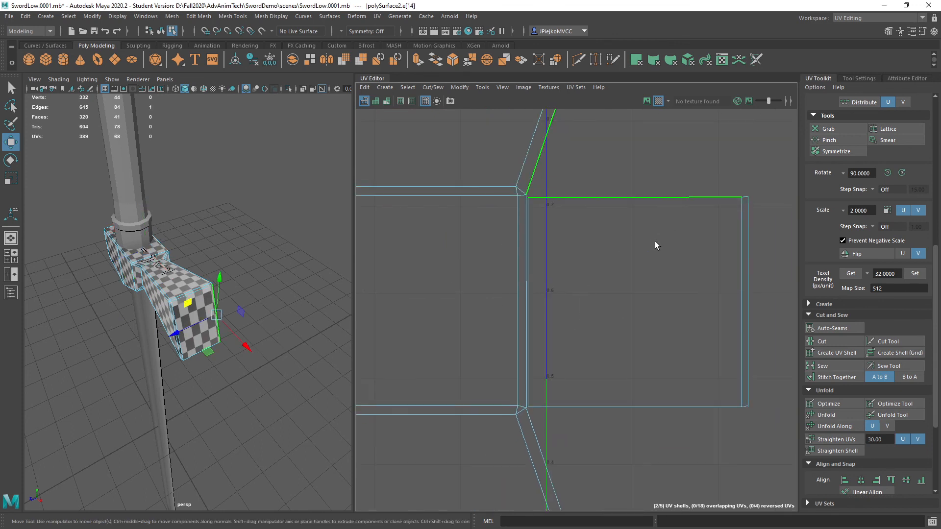
pyautogui.click(530, 233)
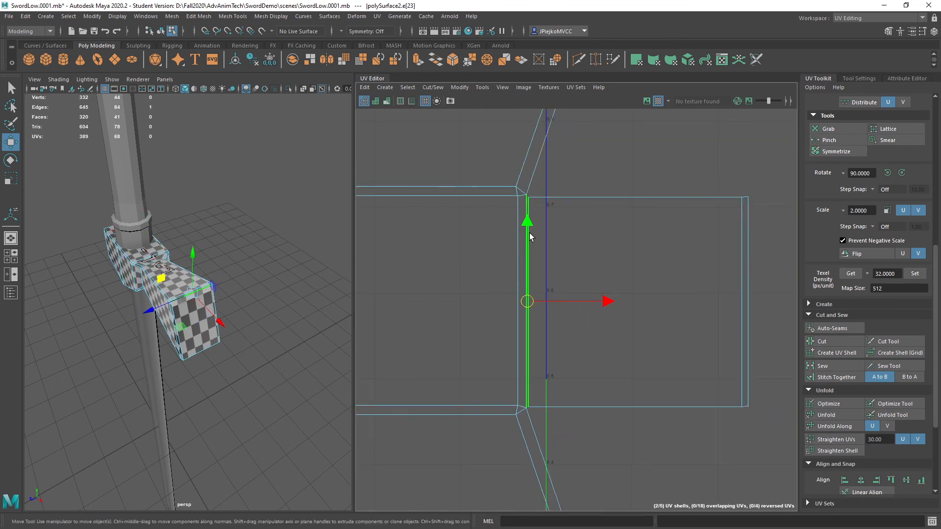
pyautogui.click(841, 376)
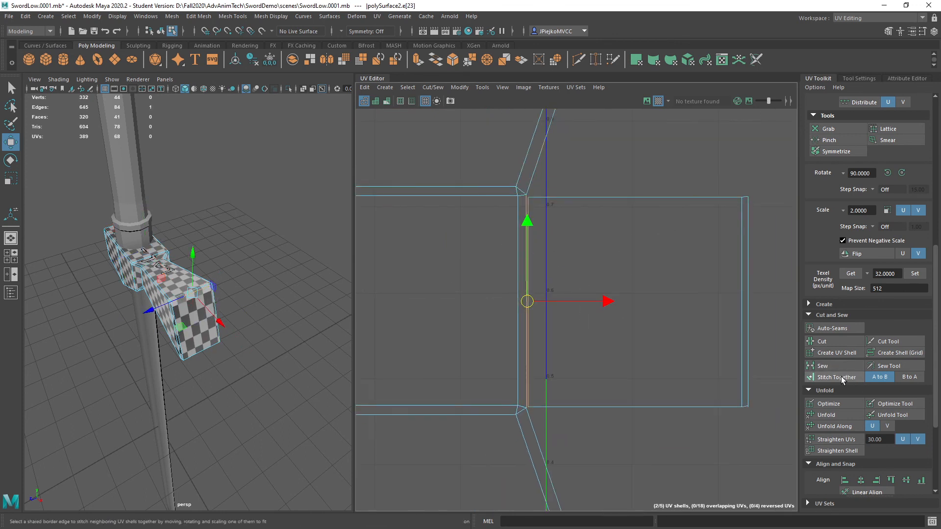
pyautogui.keyDown('alt'); pyautogui.moveTo(600, 326); pyautogui.dragTo(528, 324, button='middle'); pyautogui.keyUp('alt')
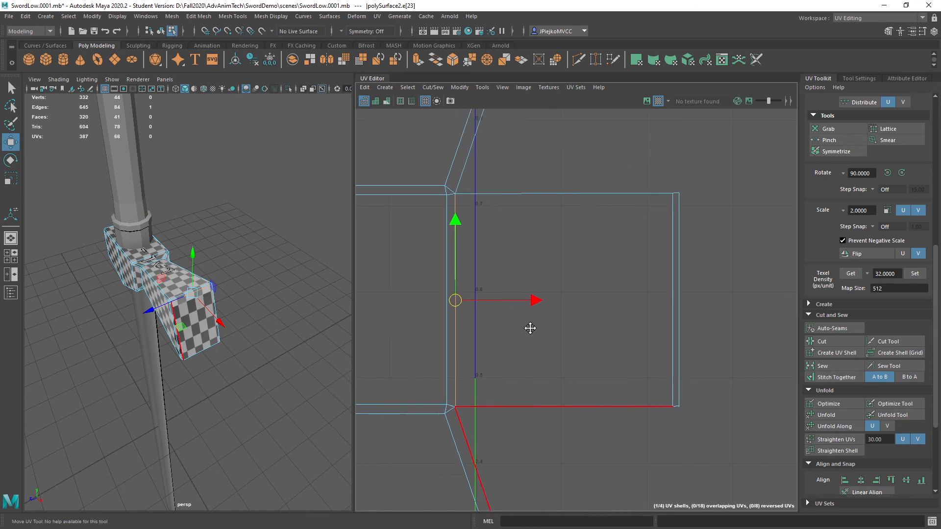
# Move the end cap's outermost column of UVs outward along U to lengthen the cap and even out its checker pattern.
pyautogui.moveTo(527, 321); pyautogui.dragTo(596, 306, button='right')
pyautogui.moveTo(578, 153); pyautogui.dragTo(750, 439)
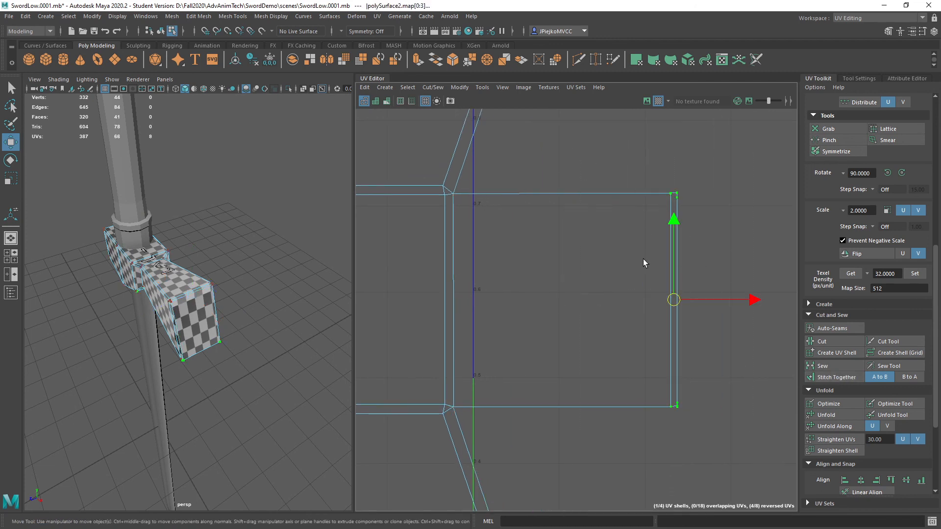
pyautogui.moveTo(757, 304); pyautogui.dragTo(844, 314)
pyautogui.keyDown('alt'); pyautogui.moveTo(276, 290); pyautogui.dragTo(255, 270); pyautogui.keyUp('alt')
pyautogui.keyDown('alt'); pyautogui.moveTo(255, 270); pyautogui.dragTo(369, 347, button='right'); pyautogui.keyUp('alt')
pyautogui.keyDown('alt'); pyautogui.moveTo(339, 348); pyautogui.dragTo(262, 346); pyautogui.keyUp('alt')
pyautogui.keyDown('alt'); pyautogui.moveTo(260, 345); pyautogui.dragTo(207, 327, button='right'); pyautogui.keyUp('alt')
pyautogui.keyDown('alt'); pyautogui.moveTo(212, 325); pyautogui.dragTo(151, 302); pyautogui.keyUp('alt')
pyautogui.scroll(-10, 624, 336)
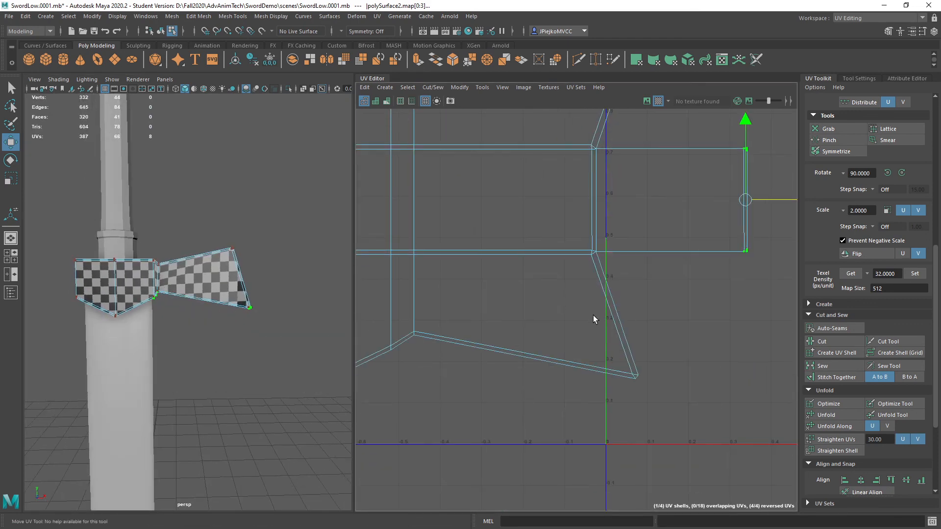
pyautogui.scroll(5, 520, 363)
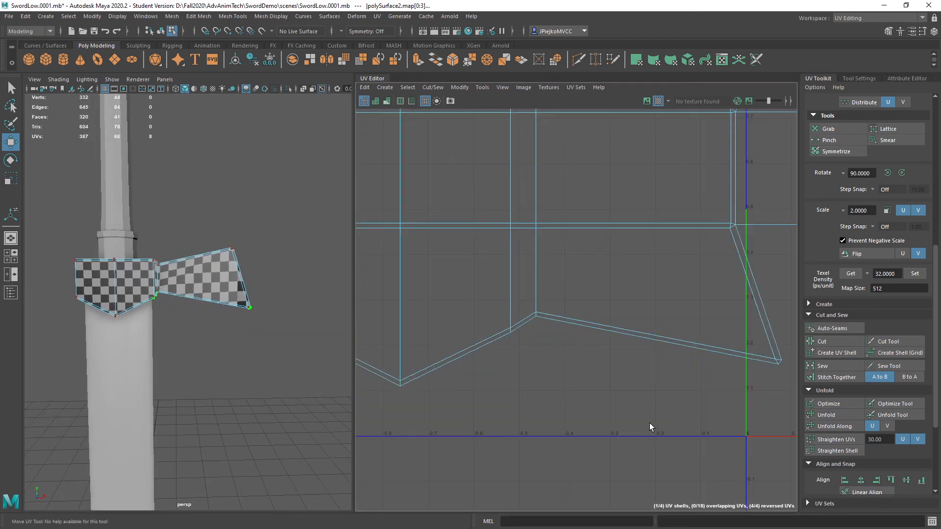
# Select the crossguard's underside faces for remapping, removing the front block face from the selection.
pyautogui.press('f')
pyautogui.click(221, 240)
pyautogui.keyDown('alt'); pyautogui.moveTo(221, 241); pyautogui.dragTo(204, 357); pyautogui.keyUp('alt')
pyautogui.click(113, 295)
pyautogui.keyDown('shift'); pyautogui.click(114, 294); pyautogui.keyUp('shift')
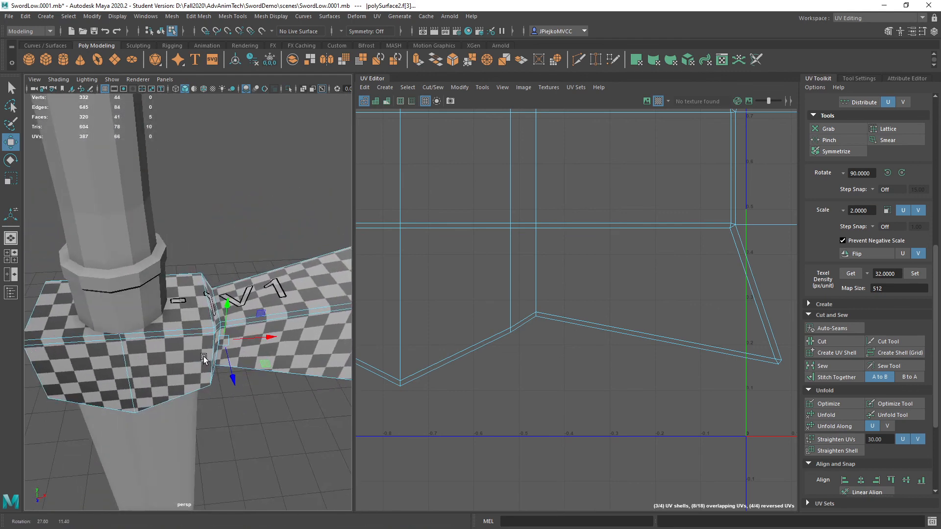
pyautogui.press('a')
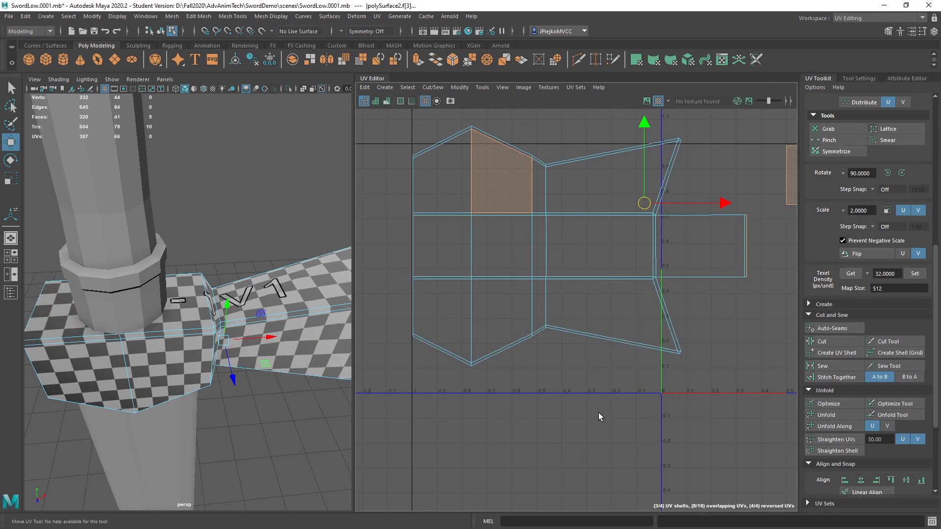
pyautogui.keyDown('alt'); pyautogui.moveTo(569, 254); pyautogui.dragTo(549, 285, button='middle'); pyautogui.keyUp('alt')
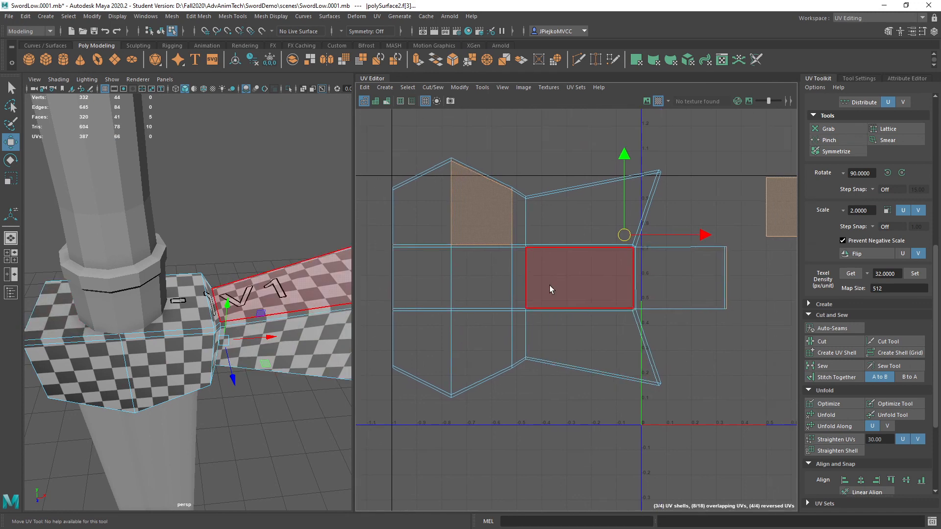
pyautogui.keyDown('ctrl'); pyautogui.click(463, 196); pyautogui.keyUp('ctrl')
# Examine the stretched checker pattern on the crossguard's underside, comparing it with the top, front and end cap from several angles.
pyautogui.keyDown('alt'); pyautogui.moveTo(295, 245); pyautogui.dragTo(209, 270); pyautogui.keyUp('alt')
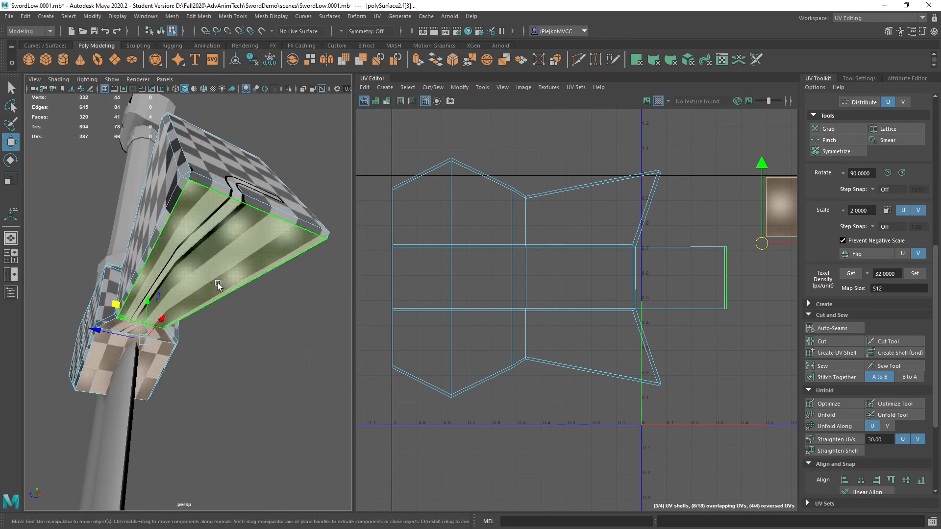
pyautogui.keyDown('alt'); pyautogui.moveTo(508, 272); pyautogui.dragTo(537, 261, button='middle'); pyautogui.keyUp('alt')
pyautogui.scroll(-1, 420, 297)
pyautogui.keyDown('alt'); pyautogui.moveTo(195, 278); pyautogui.dragTo(279, 270); pyautogui.keyUp('alt')
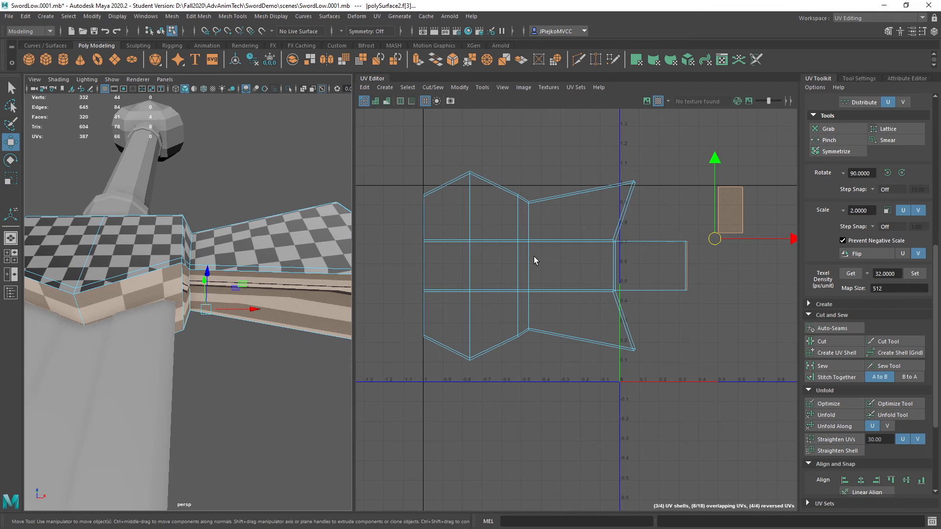
pyautogui.keyDown('alt'); pyautogui.moveTo(534, 257); pyautogui.dragTo(553, 275, button='middle'); pyautogui.keyUp('alt')
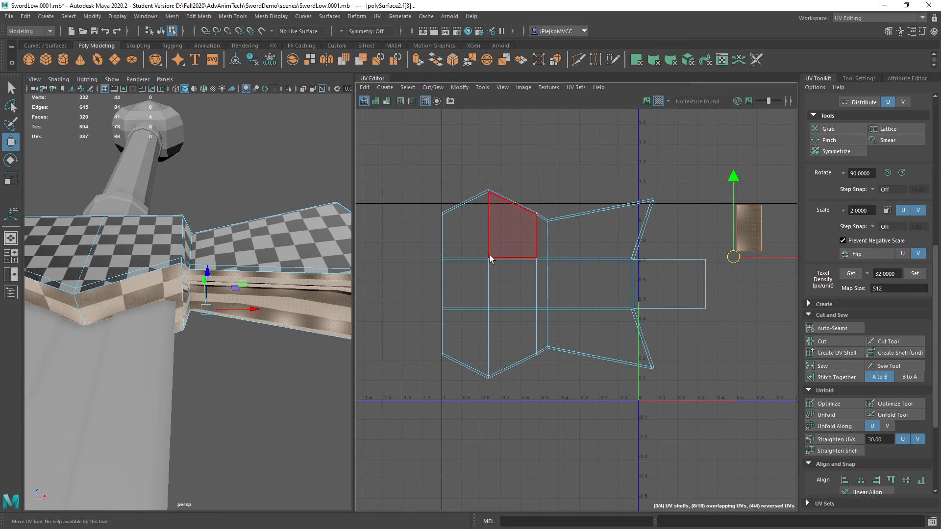
pyautogui.scroll(-5, 314, 250)
pyautogui.keyDown('alt'); pyautogui.moveTo(314, 250); pyautogui.dragTo(268, 252); pyautogui.keyUp('alt')
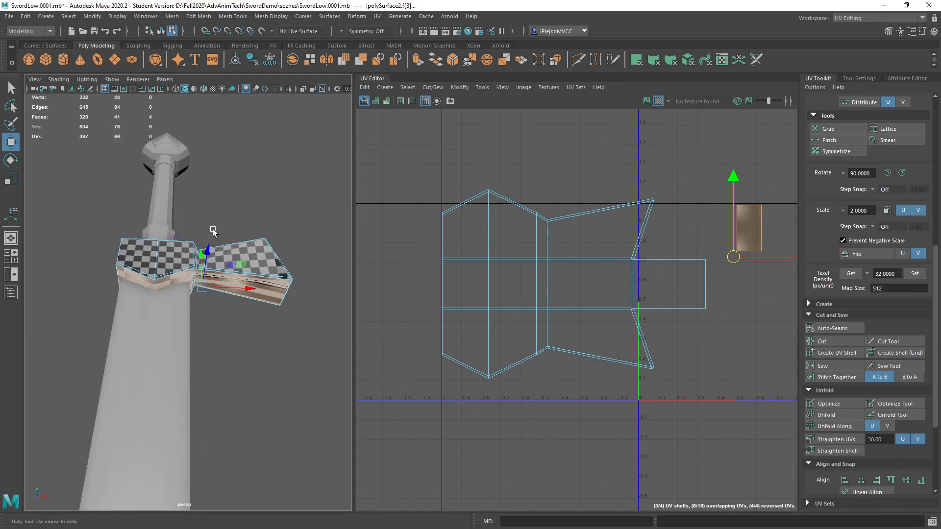
pyautogui.scroll(5, 267, 253)
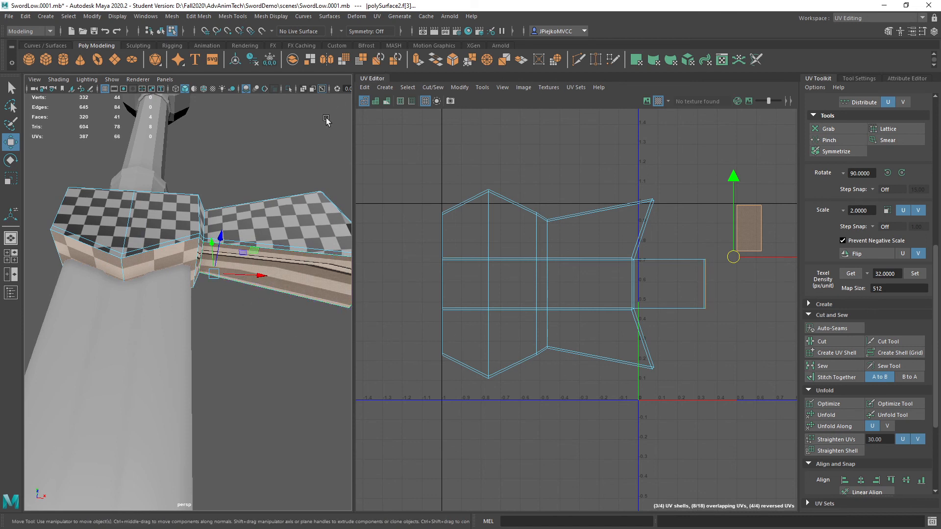
pyautogui.scroll(-4, 249, 259)
pyautogui.keyDown('alt'); pyautogui.moveTo(248, 259); pyautogui.dragTo(297, 308); pyautogui.keyUp('alt')
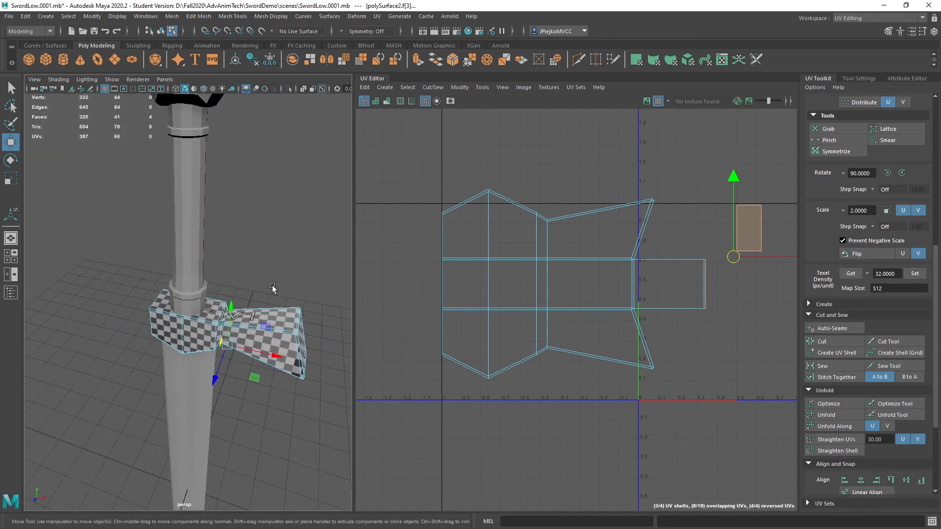
pyautogui.scroll(3, 262, 343)
pyautogui.keyDown('alt'); pyautogui.moveTo(262, 343); pyautogui.dragTo(218, 290); pyautogui.keyUp('alt')
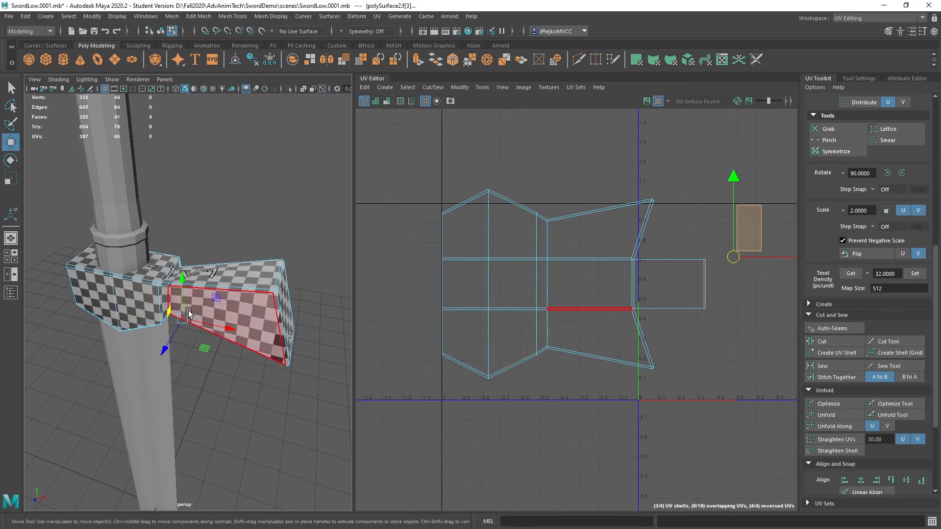
pyautogui.keyDown('alt'); pyautogui.moveTo(196, 152); pyautogui.dragTo(196, 275); pyautogui.keyUp('alt')
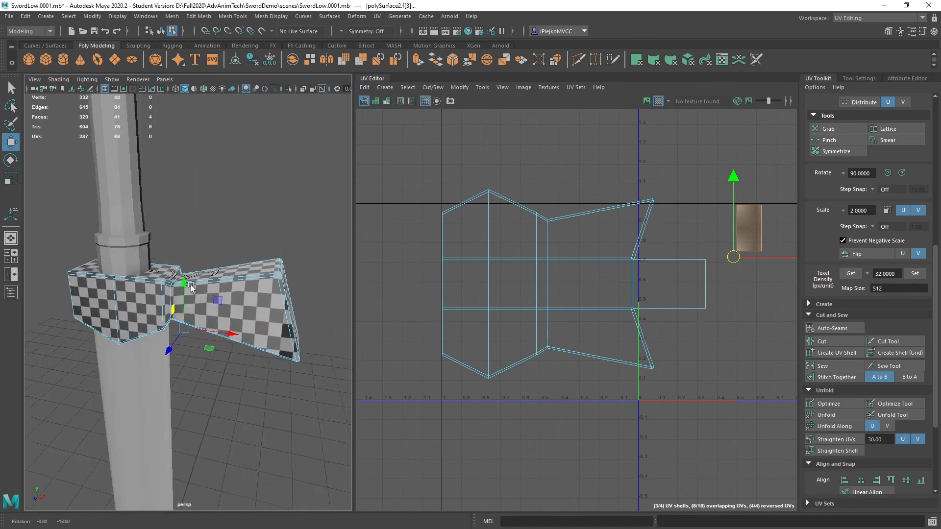
pyautogui.keyDown('alt'); pyautogui.moveTo(151, 229); pyautogui.dragTo(103, 244); pyautogui.keyUp('alt')
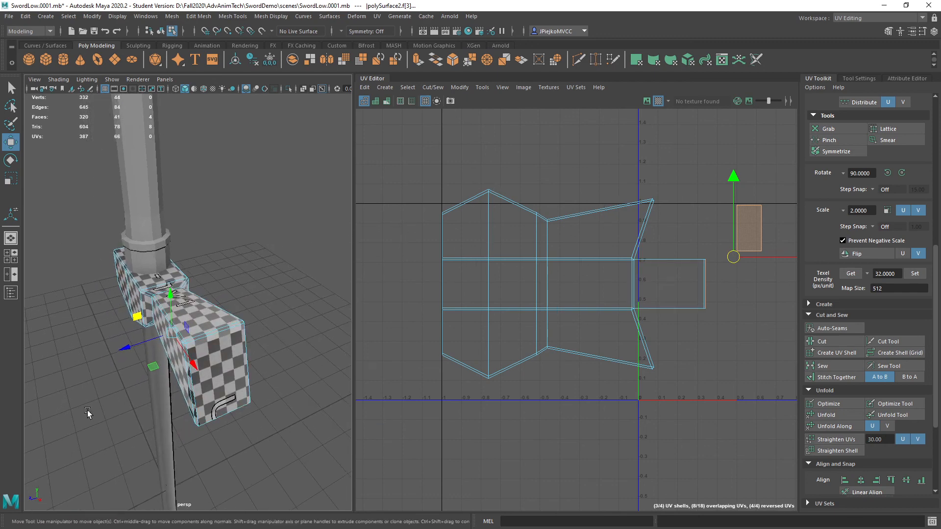
pyautogui.keyDown('alt'); pyautogui.moveTo(87, 410); pyautogui.dragTo(259, 264); pyautogui.keyUp('alt')
pyautogui.moveTo(272, 278)
pyautogui.keyDown('alt'); pyautogui.mouseDown(button='right')
pyautogui.moveTo(287, 290)
pyautogui.moveTo(275, 264)
pyautogui.mouseUp(button='right'); pyautogui.keyUp('alt')
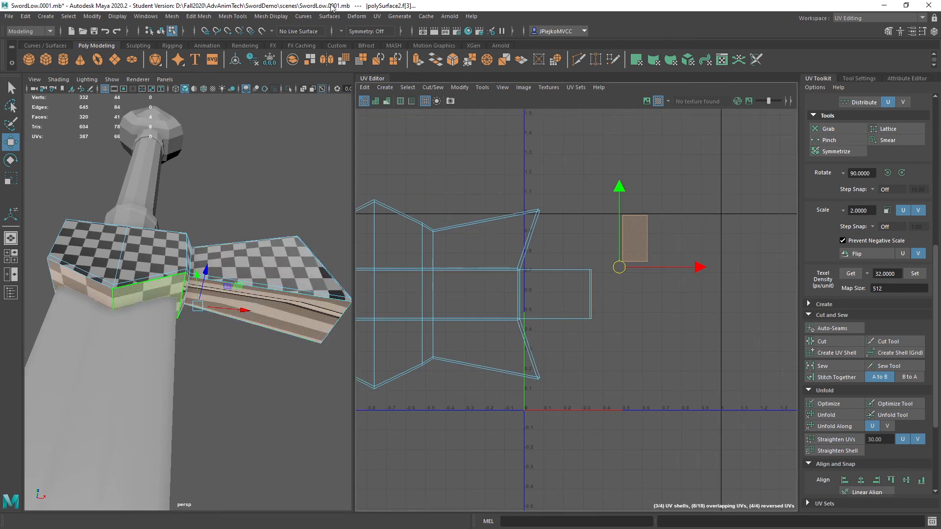
# Try an automatic UV projection on the crossguard's selected underside faces.
pyautogui.click(359, 17)
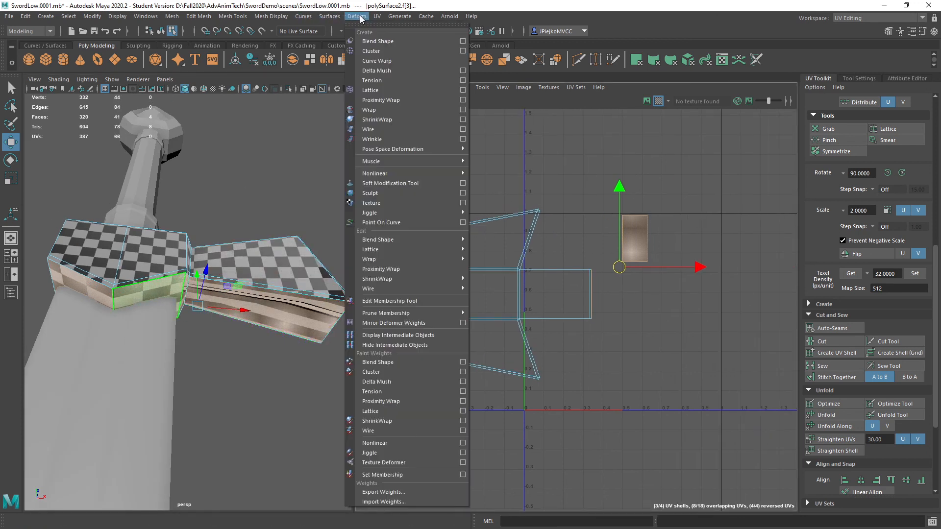
pyautogui.moveTo(377, 16)
pyautogui.click(406, 78)
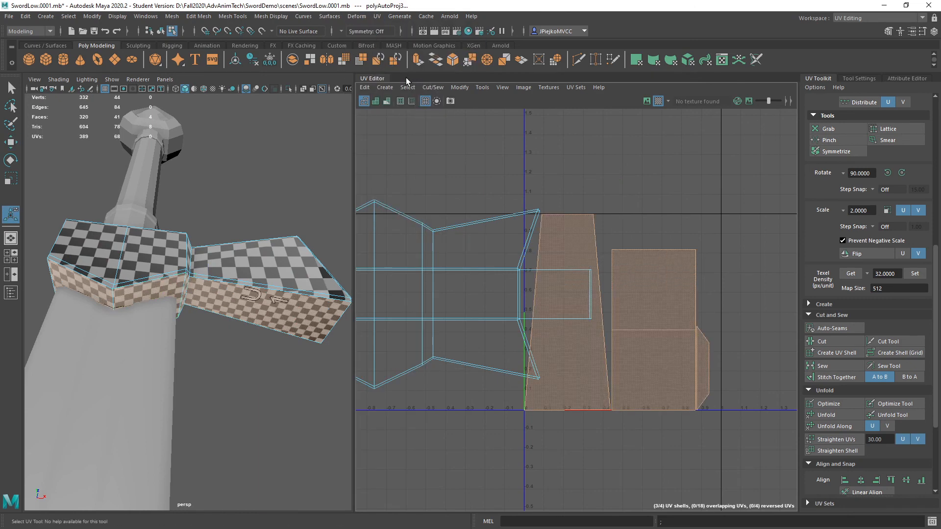
pyautogui.scroll(-3, 620, 245)
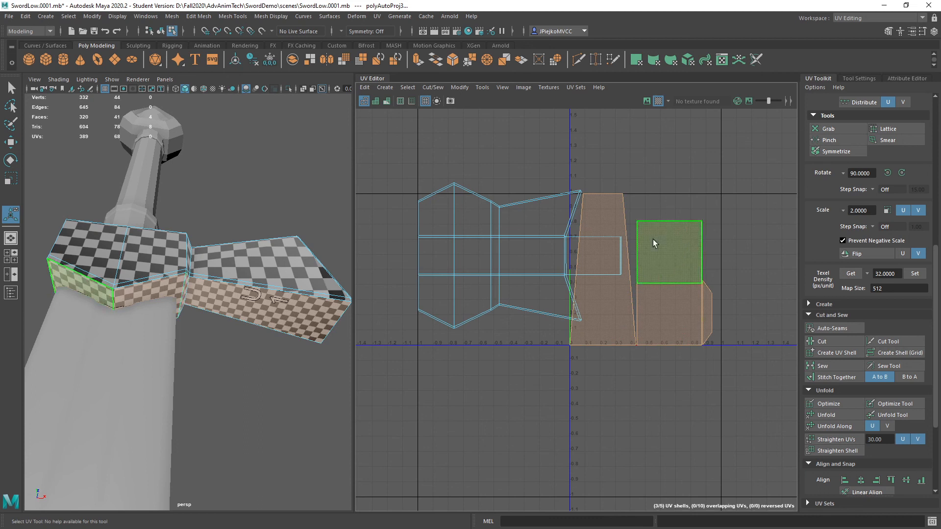
pyautogui.hotkey('ctrl', 'z')
# Switch the viewport to the orthographic top -Y view and apply a camera-based UV projection to the selected underside faces.
pyautogui.click(165, 79)
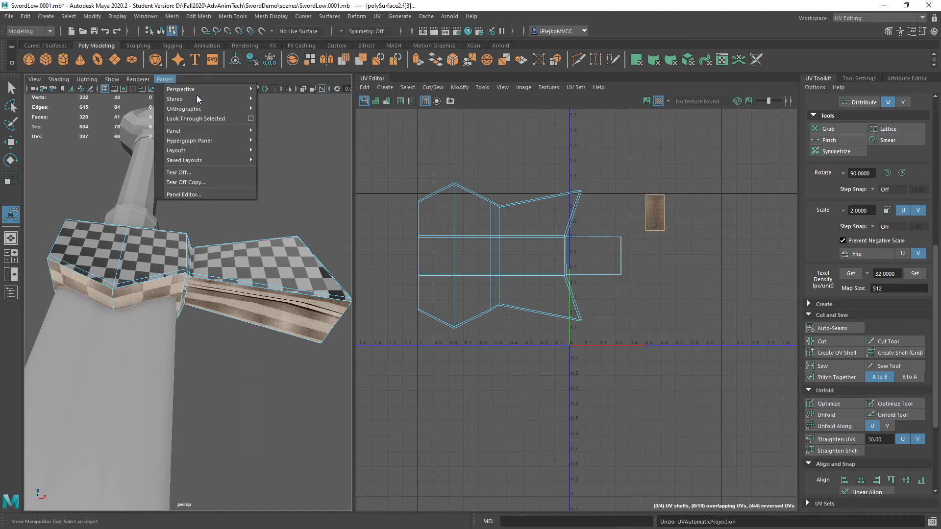
pyautogui.moveTo(202, 107)
pyautogui.click(272, 130)
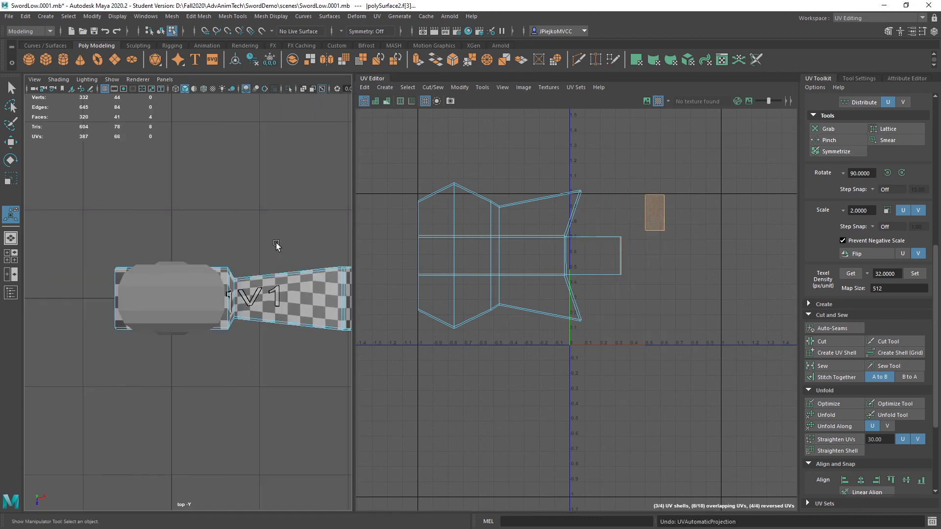
pyautogui.keyDown('alt'); pyautogui.moveTo(276, 245); pyautogui.dragTo(206, 177, button='middle'); pyautogui.keyUp('alt')
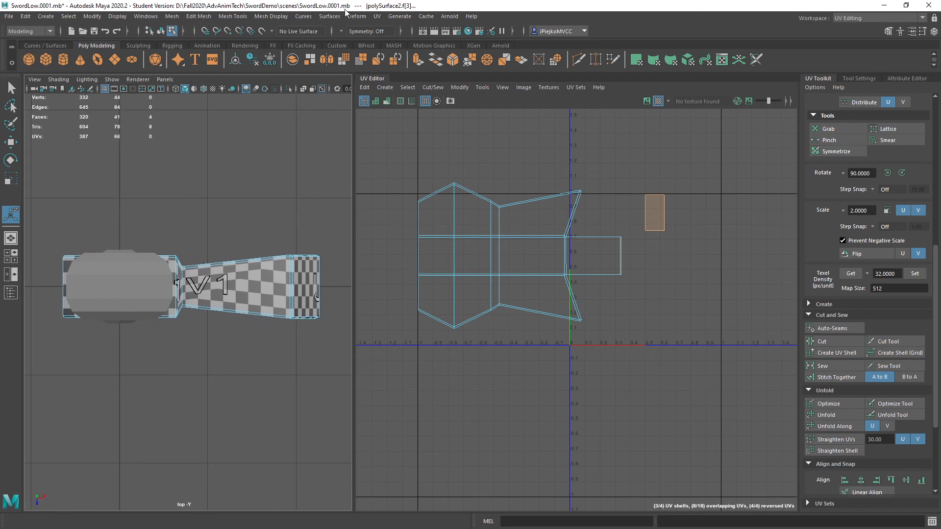
pyautogui.click(377, 17)
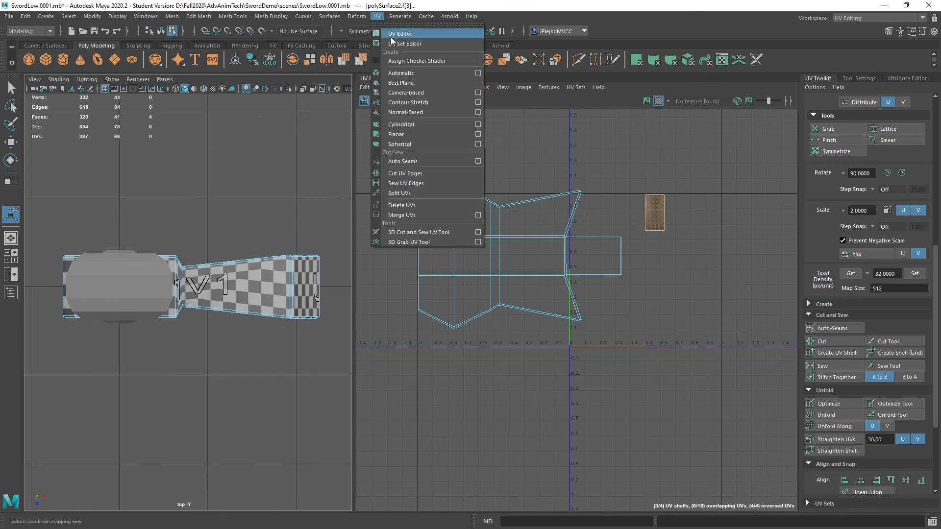
pyautogui.click(411, 98)
# Move the new underside shell down along V and back along U so it sits below the main crossguard shell.
pyautogui.keyDown('alt'); pyautogui.moveTo(636, 296); pyautogui.dragTo(601, 300, button='middle'); pyautogui.keyUp('alt')
pyautogui.press('w')
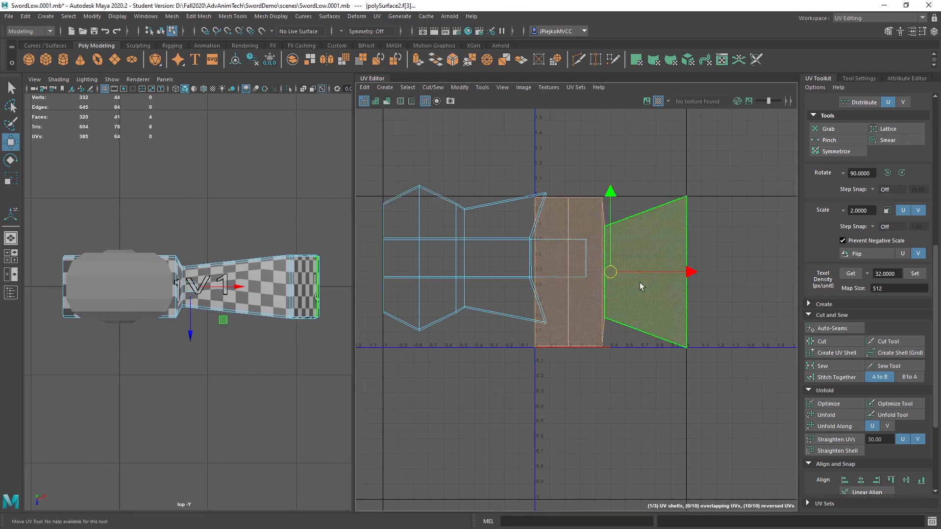
pyautogui.moveTo(610, 191); pyautogui.dragTo(609, 328)
pyautogui.keyDown('alt'); pyautogui.moveTo(610, 328); pyautogui.dragTo(684, 361, button='middle'); pyautogui.keyUp('alt')
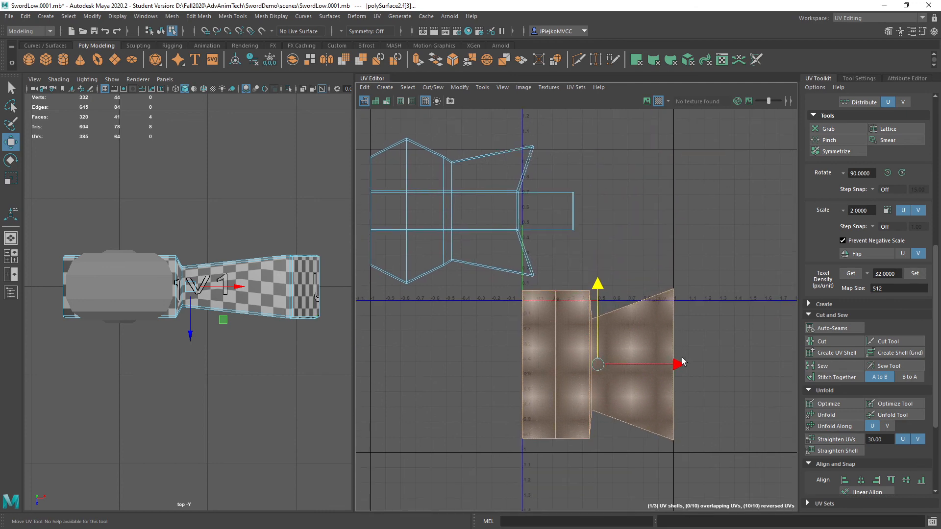
pyautogui.moveTo(684, 361); pyautogui.dragTo(585, 363)
# Return to the perspective view and compare the underside shell's edges with the main shell's to check their orientation.
pyautogui.click(165, 79)
pyautogui.moveTo(204, 92)
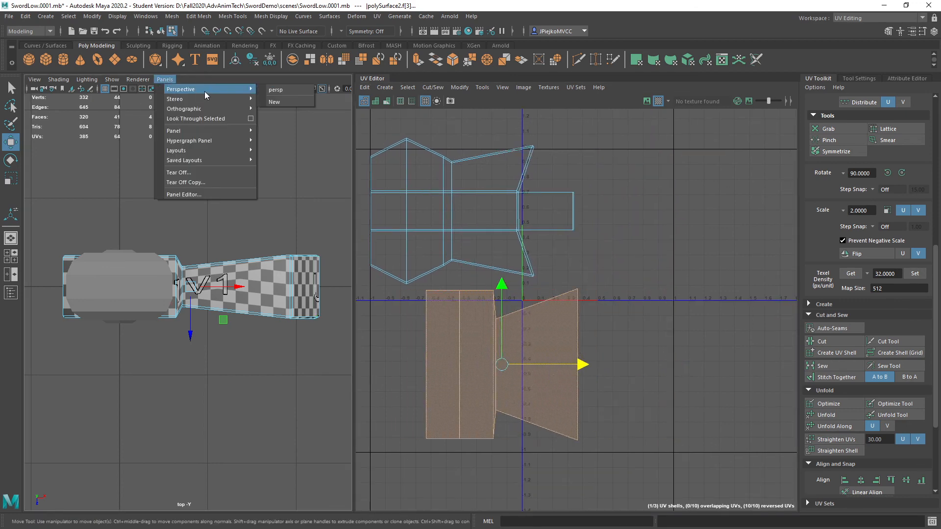
pyautogui.click(286, 91)
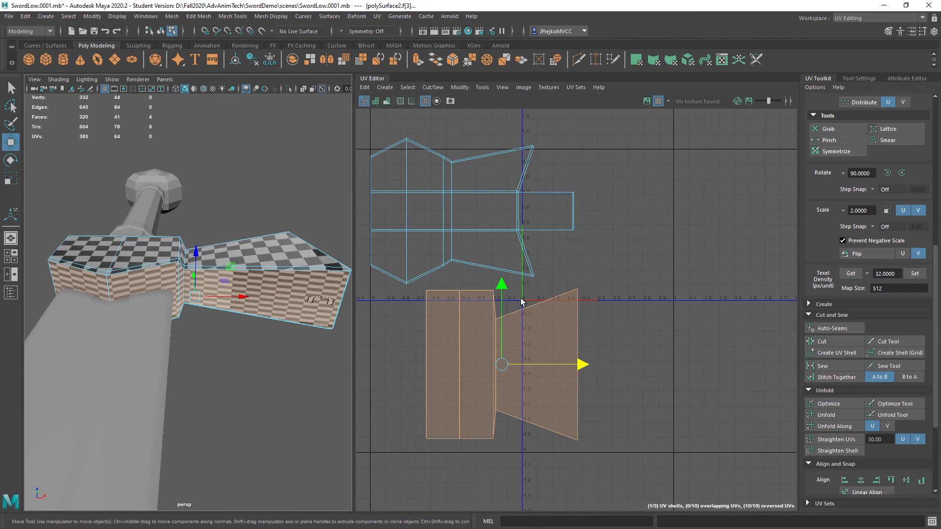
pyautogui.keyDown('alt'); pyautogui.moveTo(221, 162); pyautogui.dragTo(178, 288); pyautogui.keyUp('alt')
pyautogui.keyDown('alt'); pyautogui.moveTo(261, 368); pyautogui.dragTo(282, 405); pyautogui.keyUp('alt')
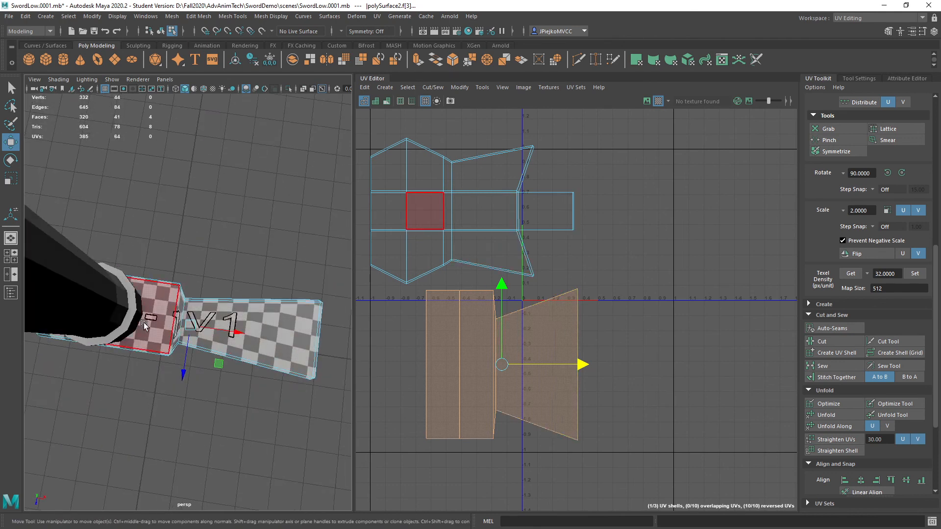
pyautogui.keyDown('alt'); pyautogui.moveTo(147, 325); pyautogui.dragTo(177, 381, button='middle'); pyautogui.keyUp('alt')
pyautogui.keyDown('alt'); pyautogui.moveTo(174, 436); pyautogui.dragTo(185, 269); pyautogui.keyUp('alt')
pyautogui.press('F10')
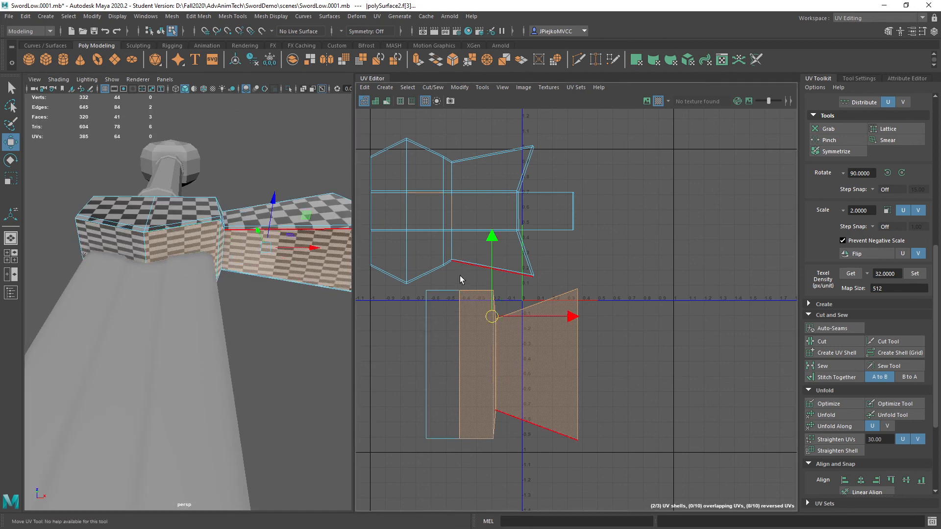
pyautogui.click(451, 293)
pyautogui.keyDown('alt'); pyautogui.moveTo(202, 218); pyautogui.dragTo(184, 249); pyautogui.keyUp('alt')
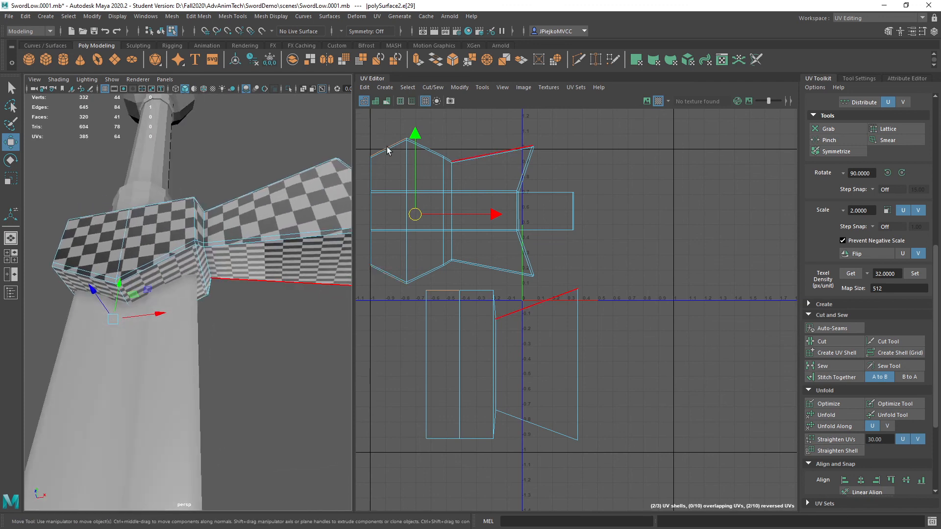
pyautogui.keyDown('alt'); pyautogui.moveTo(455, 223); pyautogui.dragTo(463, 223, button='middle'); pyautogui.keyUp('alt')
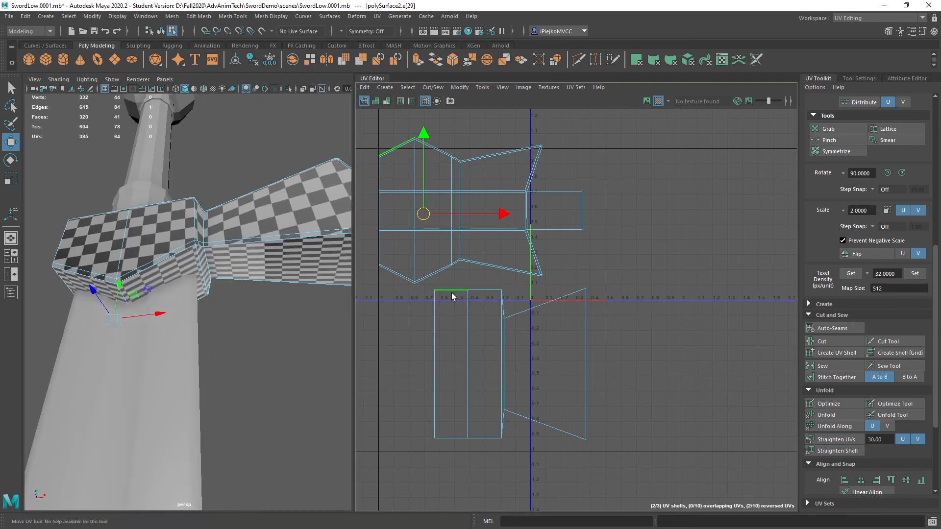
pyautogui.keyDown('alt'); pyautogui.moveTo(412, 292); pyautogui.dragTo(423, 289, button='middle'); pyautogui.keyUp('alt')
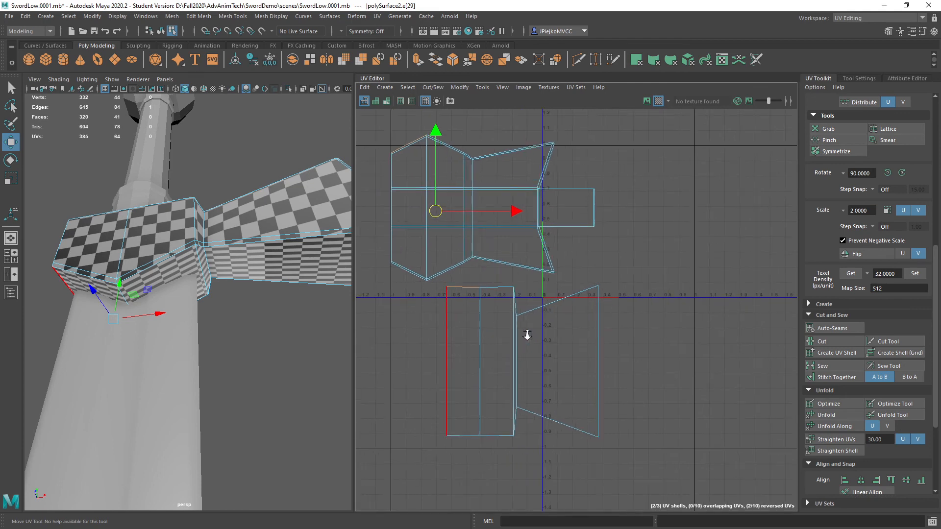
# Select the whole underside UV shell and flip it along V, reverting a trial flip along U.
pyautogui.moveTo(525, 330); pyautogui.dragTo(504, 318, button='right')
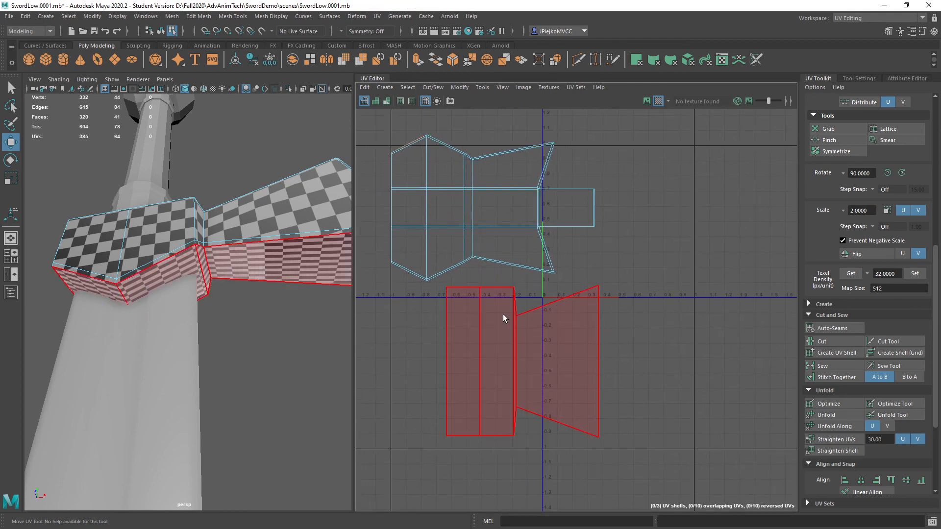
pyautogui.click(503, 319)
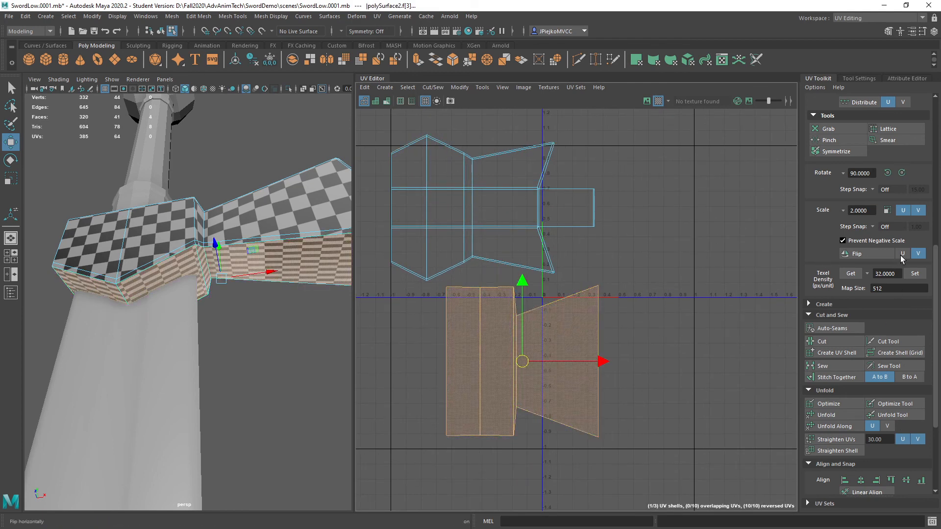
pyautogui.click(877, 256)
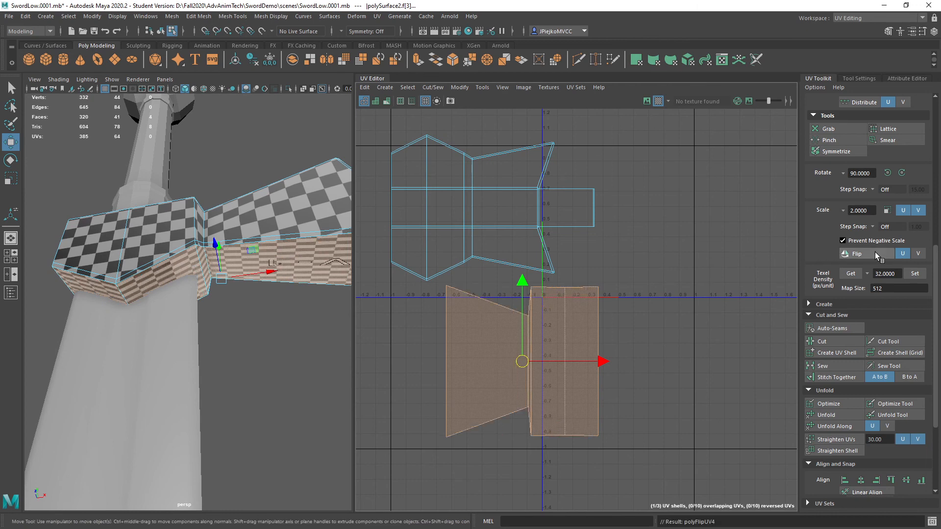
pyautogui.click(876, 255)
pyautogui.click(918, 253)
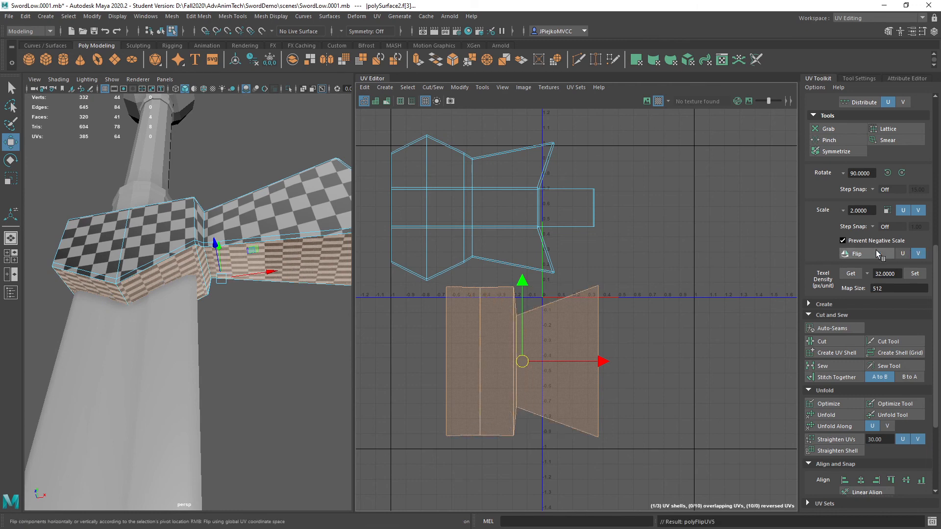
pyautogui.click(875, 256)
# Select the block's front underside edge to check that the flipped shell's matching edge faces the main shell.
pyautogui.keyDown('alt'); pyautogui.moveTo(471, 283); pyautogui.dragTo(655, 305, button='right'); pyautogui.keyUp('alt')
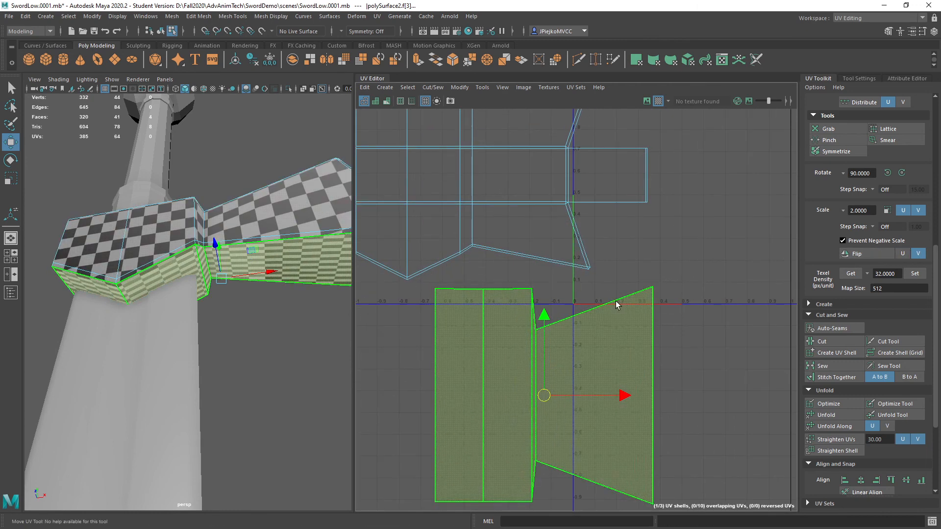
pyautogui.moveTo(471, 240); pyautogui.dragTo(471, 220, button='right')
pyautogui.click(470, 285)
pyautogui.keyDown('alt'); pyautogui.moveTo(604, 304); pyautogui.dragTo(536, 294, button='right'); pyautogui.keyUp('alt')
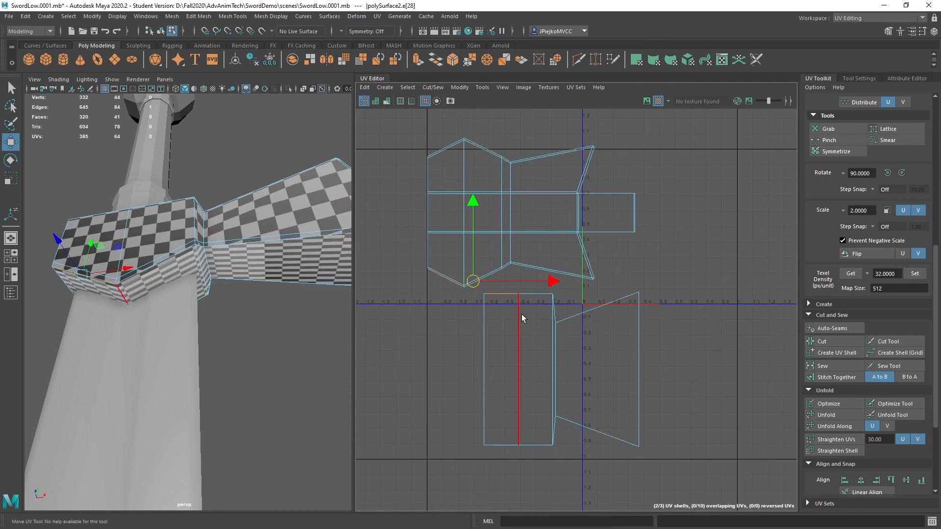
pyautogui.moveTo(524, 332); pyautogui.dragTo(567, 332, button='right')
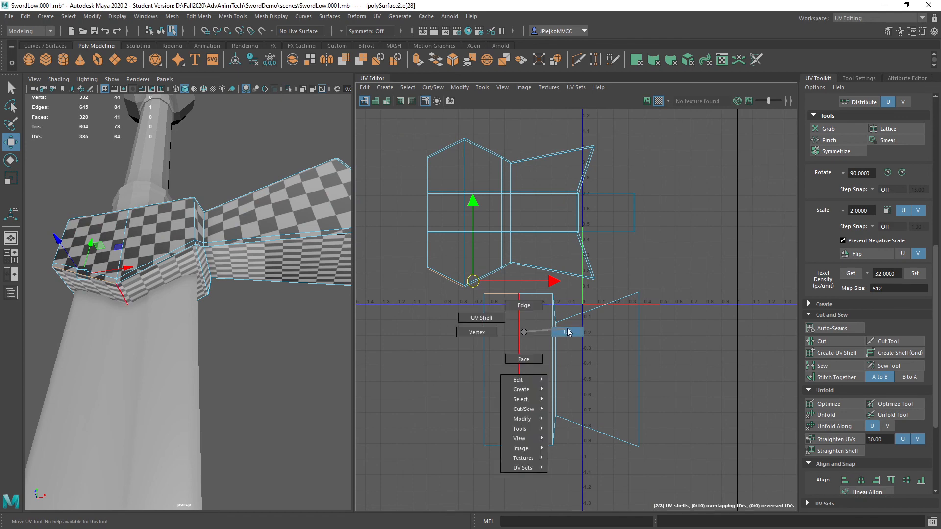
# Scale the underside shell down along V to square its checkers, and move it directly beneath the main shell.
pyautogui.moveTo(488, 326); pyautogui.dragTo(478, 323, button='right')
pyautogui.click(511, 319)
pyautogui.press('r')
pyautogui.moveTo(562, 309); pyautogui.dragTo(562, 338)
pyautogui.press('w')
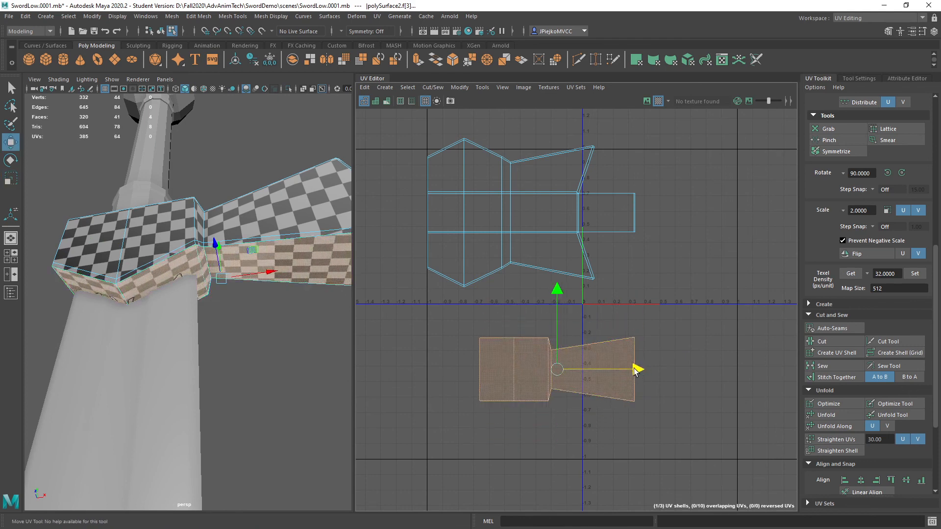
pyautogui.moveTo(640, 369); pyautogui.dragTo(594, 369)
pyautogui.moveTo(518, 293); pyautogui.dragTo(518, 251)
# Select the underside shell's block-end UVs with the main shell's matching corner UVs and align them to the minimum U.
pyautogui.keyDown('alt'); pyautogui.moveTo(472, 255); pyautogui.dragTo(520, 266, button='middle'); pyautogui.keyUp('alt')
pyautogui.keyDown('alt'); pyautogui.moveTo(519, 266); pyautogui.dragTo(545, 290, button='right'); pyautogui.keyUp('alt')
pyautogui.click(408, 288)
pyautogui.moveTo(436, 268); pyautogui.dragTo(472, 444)
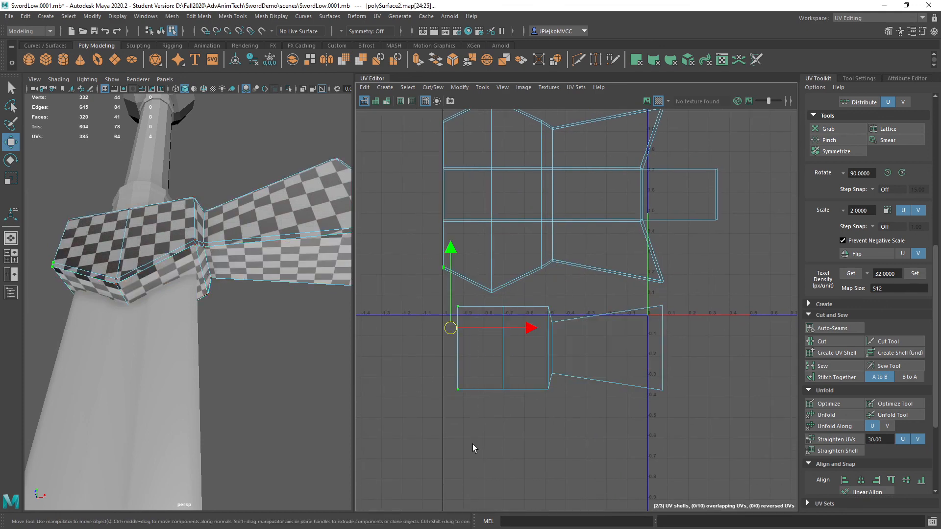
pyautogui.keyDown('alt'); pyautogui.moveTo(483, 221); pyautogui.dragTo(459, 278, button='middle'); pyautogui.keyUp('alt')
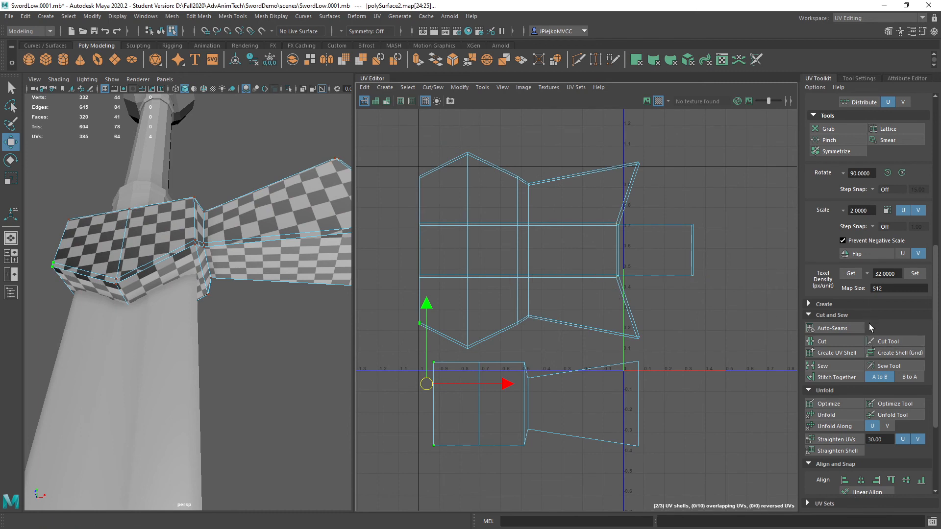
pyautogui.scroll(-3, 857, 404)
pyautogui.click(848, 421)
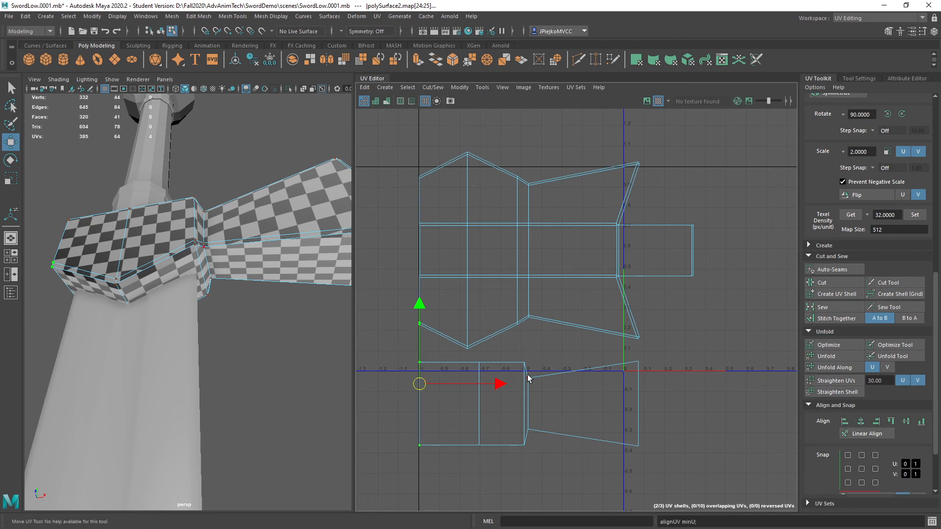
# Align the underside block's middle column of UVs with the main shell's lower peak at the minimum U, discarding a centre alignment.
pyautogui.moveTo(444, 323); pyautogui.dragTo(489, 456)
pyautogui.click(861, 422)
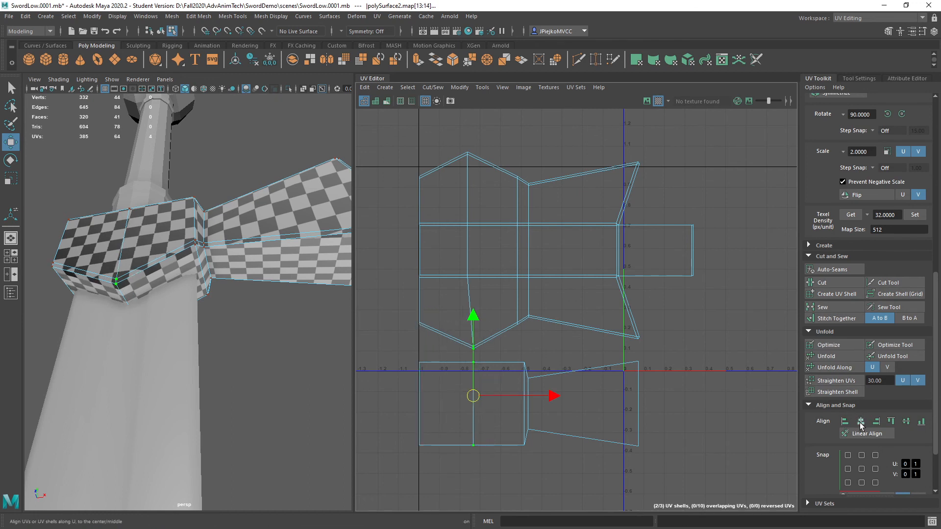
pyautogui.hotkey('ctrl', 'z')
pyautogui.click(846, 422)
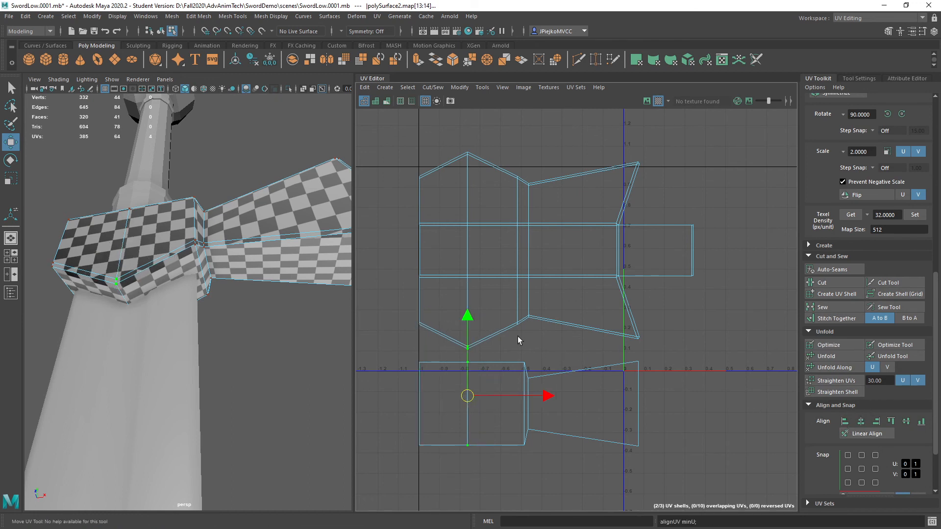
# Align the UV column where the block meets the narrow neck to the minimum U across both shells.
pyautogui.moveTo(524, 327); pyautogui.dragTo(524, 333)
pyautogui.keyDown('alt'); pyautogui.moveTo(516, 339); pyautogui.dragTo(547, 408, button='right'); pyautogui.keyUp('alt')
pyautogui.keyDown('alt'); pyautogui.moveTo(547, 408); pyautogui.dragTo(551, 336, button='middle'); pyautogui.keyUp('alt')
pyautogui.moveTo(474, 296); pyautogui.dragTo(509, 466)
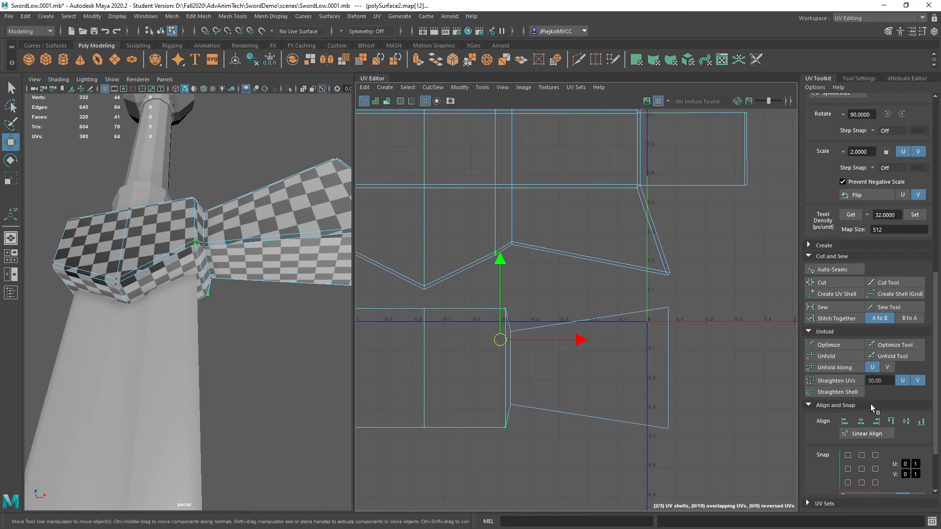
pyautogui.click(845, 421)
# Align the arm's inner and outer UV columns on the underside shell with the main shell's, using the maximum U.
pyautogui.moveTo(512, 222); pyautogui.dragTo(571, 485)
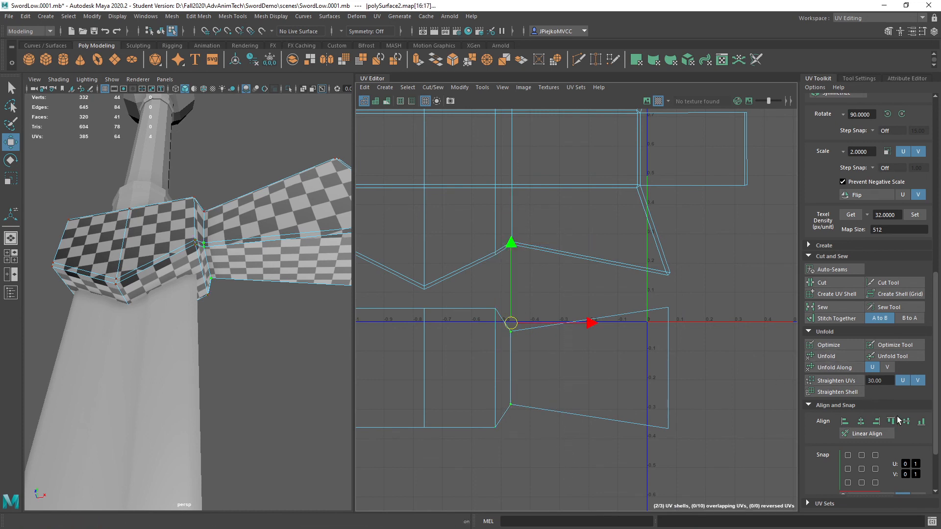
pyautogui.click(876, 421)
pyautogui.keyDown('alt'); pyautogui.moveTo(656, 335); pyautogui.dragTo(596, 340, button='middle'); pyautogui.keyUp('alt')
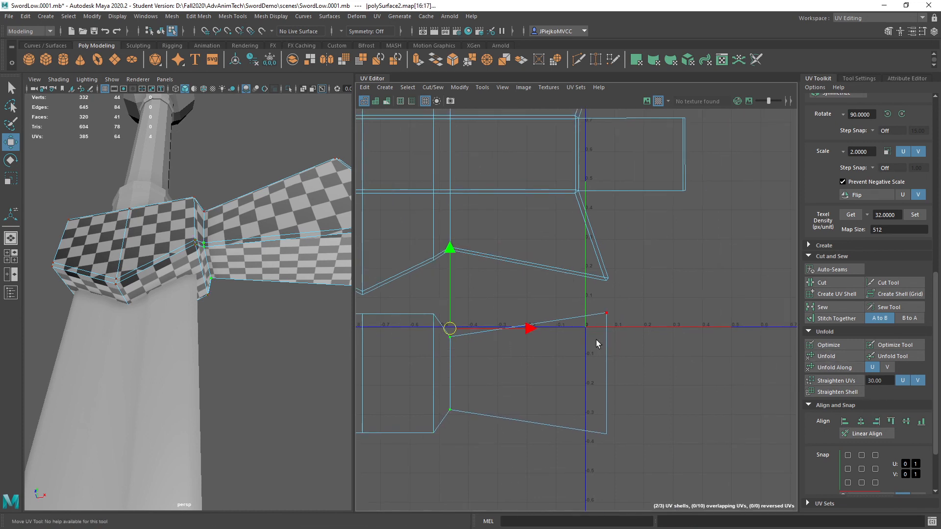
pyautogui.scroll(1, 594, 299)
pyautogui.moveTo(671, 470); pyautogui.dragTo(558, 275)
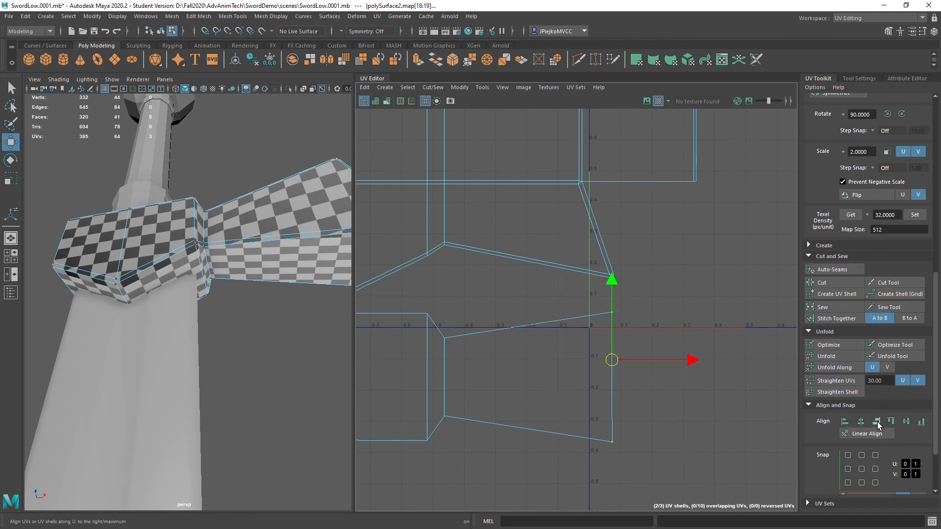
# Select the block-end column of UVs across both shells and nudge it slightly outward along U.
pyautogui.keyDown('alt'); pyautogui.moveTo(571, 396); pyautogui.dragTo(352, 338, button='right'); pyautogui.keyUp('alt')
pyautogui.keyDown('alt'); pyautogui.moveTo(620, 326); pyautogui.dragTo(683, 311, button='middle'); pyautogui.keyUp('alt')
pyautogui.keyDown('alt'); pyautogui.moveTo(684, 311); pyautogui.dragTo(751, 350, button='right'); pyautogui.keyUp('alt')
pyautogui.moveTo(433, 130); pyautogui.dragTo(484, 489)
pyautogui.keyDown('alt'); pyautogui.moveTo(475, 349); pyautogui.dragTo(604, 351, button='middle'); pyautogui.keyUp('alt')
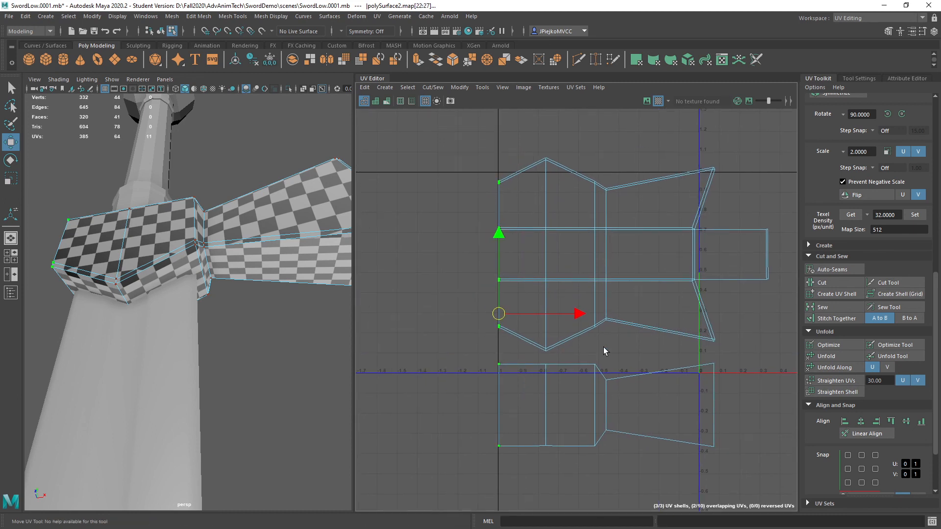
pyautogui.moveTo(578, 313); pyautogui.dragTo(576, 314)
pyautogui.scroll(-2, 608, 341)
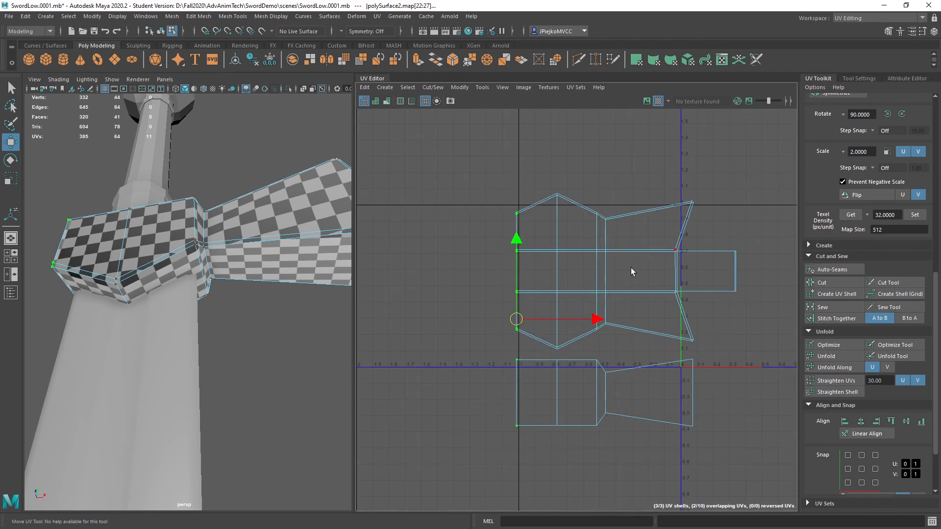
# Move the crossguard's underside shell slightly along V to sit closer beneath the main crossguard shell, then clear the selection.
pyautogui.scroll(1, 635, 276)
pyautogui.click(590, 402)
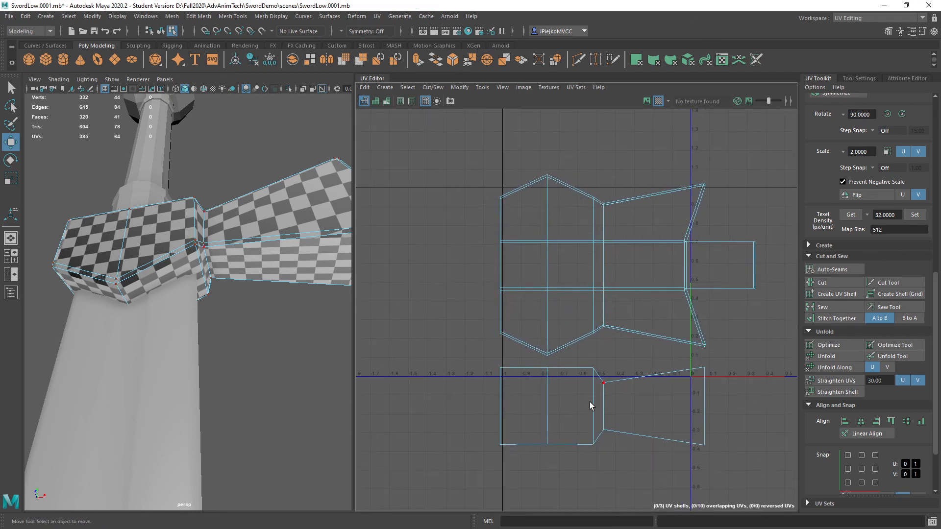
pyautogui.click(551, 382)
pyautogui.moveTo(603, 327); pyautogui.dragTo(603, 318)
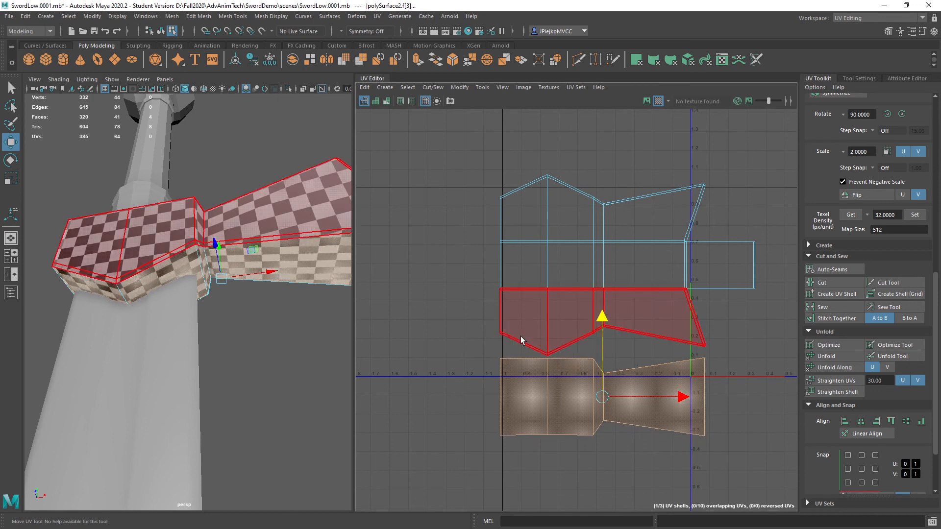
pyautogui.keyDown('alt'); pyautogui.moveTo(558, 305); pyautogui.dragTo(575, 314, button='middle'); pyautogui.keyUp('alt')
pyautogui.click(576, 312)
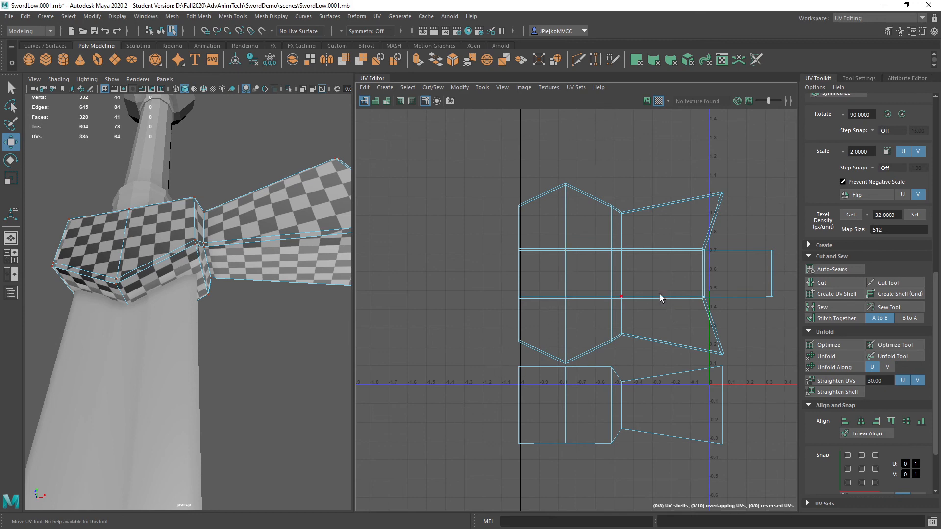
pyautogui.keyDown('alt'); pyautogui.moveTo(660, 297); pyautogui.dragTo(597, 282, button='middle'); pyautogui.keyUp('alt')
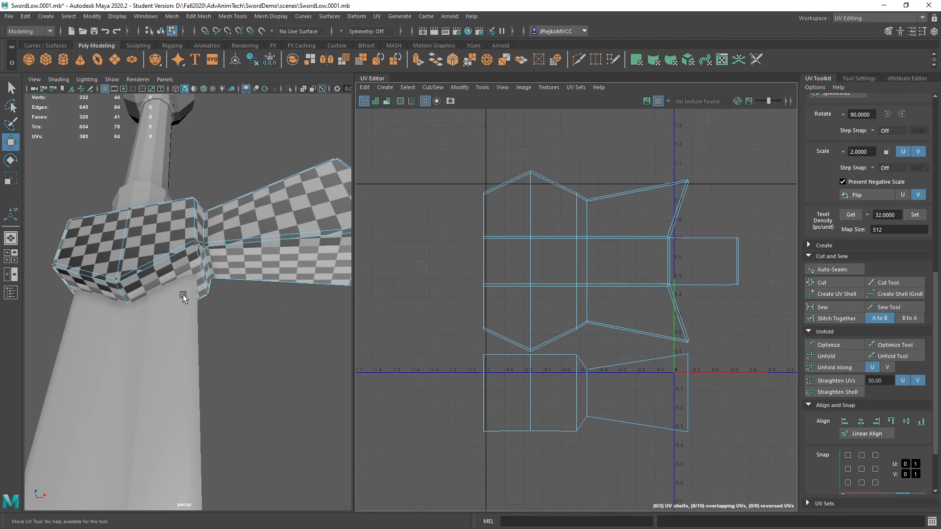
# Check the checker pattern around the crossguard, then scale all its UV shells down together and move them into the 0–1 tile.
pyautogui.keyDown('alt'); pyautogui.moveTo(201, 294); pyautogui.dragTo(230, 299); pyautogui.keyUp('alt')
pyautogui.moveTo(240, 279)
pyautogui.mouseDown(button='right')
pyautogui.moveTo(275, 238)
pyautogui.moveTo(241, 294)
pyautogui.mouseUp(button='right')
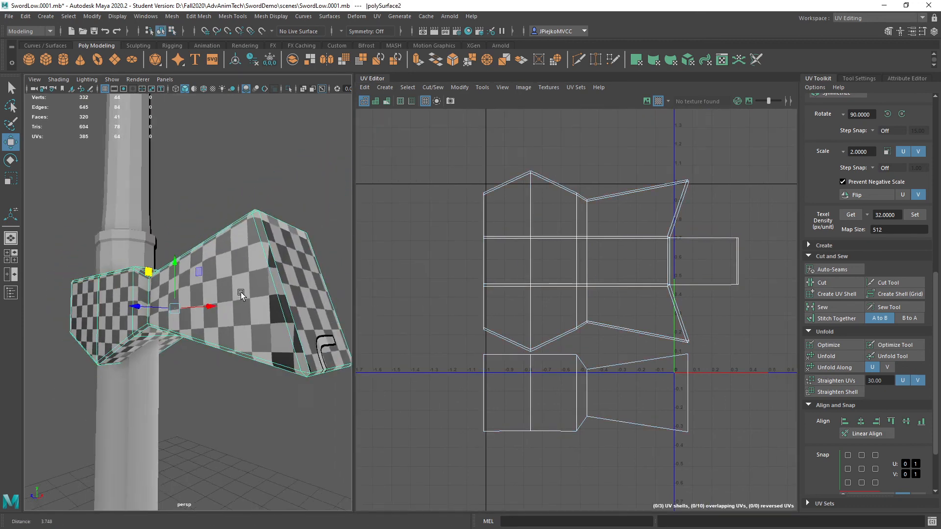
pyautogui.keyDown('alt'); pyautogui.moveTo(241, 294); pyautogui.dragTo(280, 293); pyautogui.keyUp('alt')
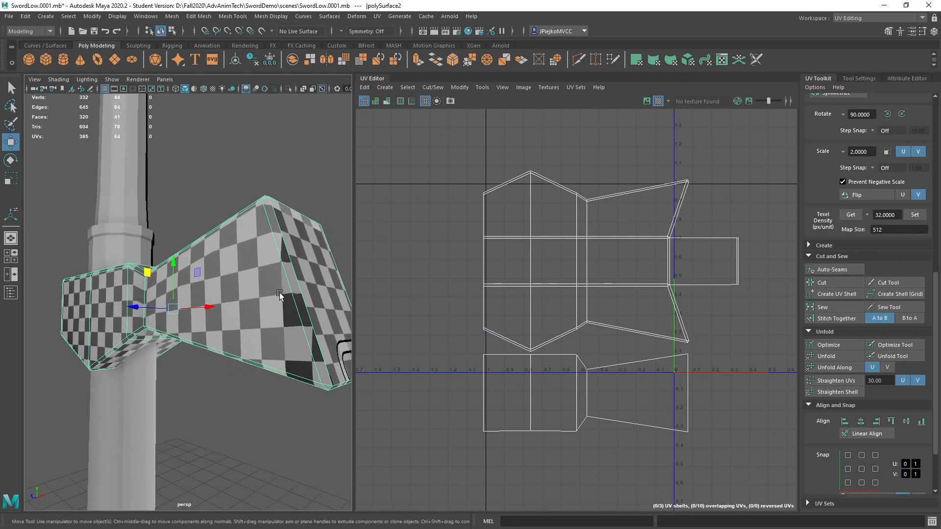
pyautogui.keyDown('alt'); pyautogui.moveTo(222, 327); pyautogui.dragTo(205, 360); pyautogui.keyUp('alt')
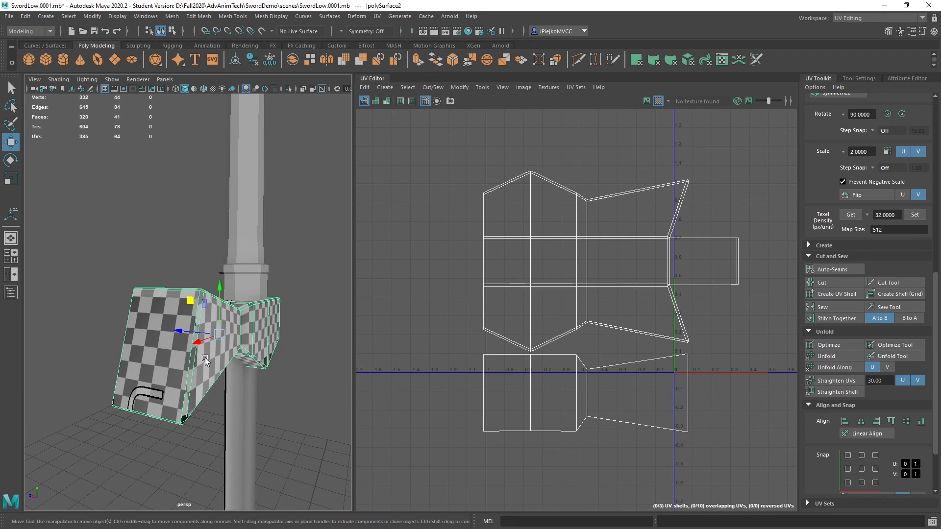
pyautogui.keyDown('alt'); pyautogui.moveTo(204, 353); pyautogui.dragTo(229, 271); pyautogui.keyUp('alt')
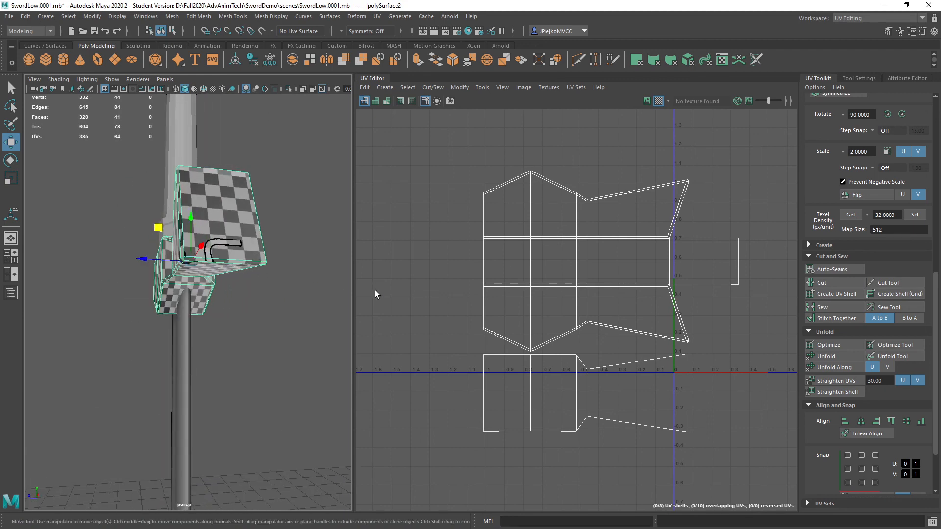
pyautogui.keyDown('alt'); pyautogui.moveTo(375, 290); pyautogui.dragTo(498, 178, button='middle'); pyautogui.keyUp('alt')
pyautogui.moveTo(499, 178); pyautogui.dragTo(514, 192, button='right')
pyautogui.moveTo(433, 144); pyautogui.dragTo(701, 448)
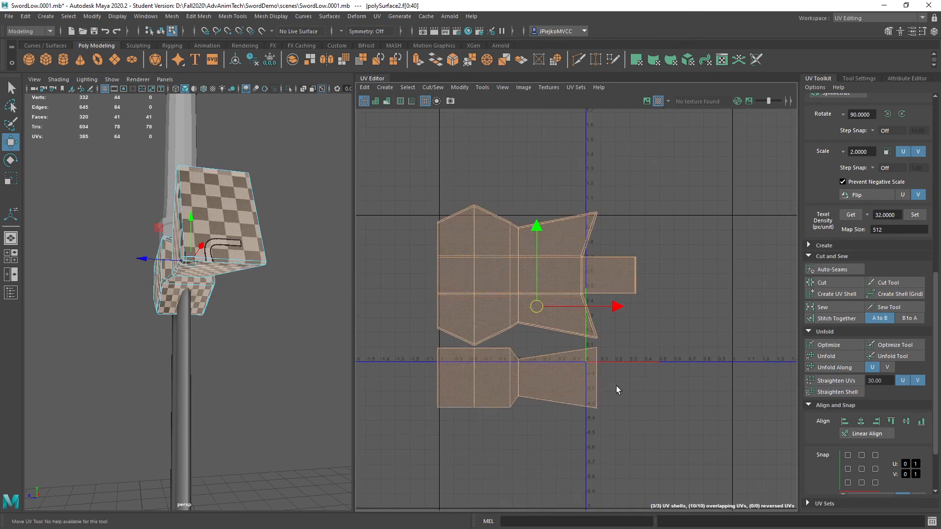
pyautogui.press('r')
pyautogui.moveTo(539, 307); pyautogui.dragTo(651, 259)
pyautogui.press('w')
pyautogui.press('f')
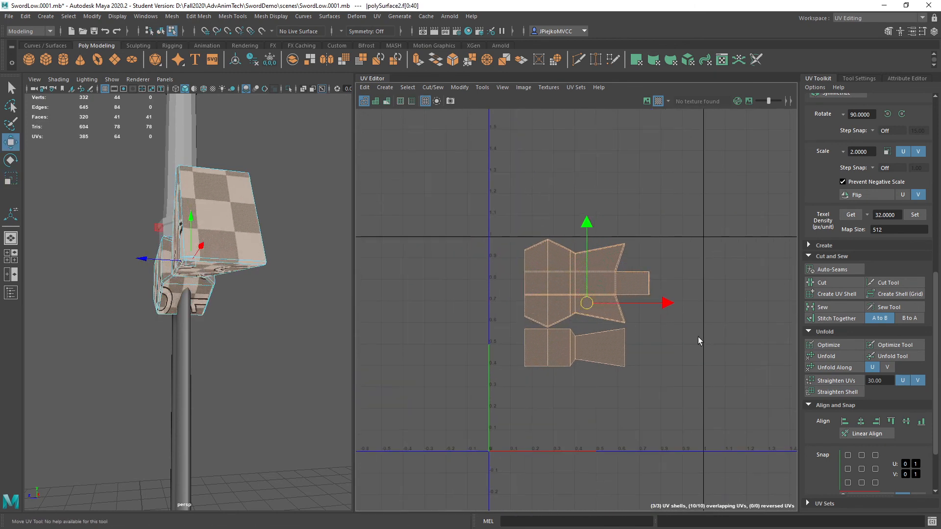
# Scale the crossguard shells down a little further and place them just under the tile's upper edge.
pyautogui.scroll(2, 609, 294)
pyautogui.press('r')
pyautogui.moveTo(579, 302); pyautogui.dragTo(601, 284)
pyautogui.press('w')
# Select both blade halves together with the crossguard so their UV shells are displayed in one layout.
pyautogui.keyDown('alt'); pyautogui.moveTo(333, 318); pyautogui.dragTo(243, 353); pyautogui.keyUp('alt')
pyautogui.keyDown('shift'); pyautogui.click(243, 354); pyautogui.keyUp('shift')
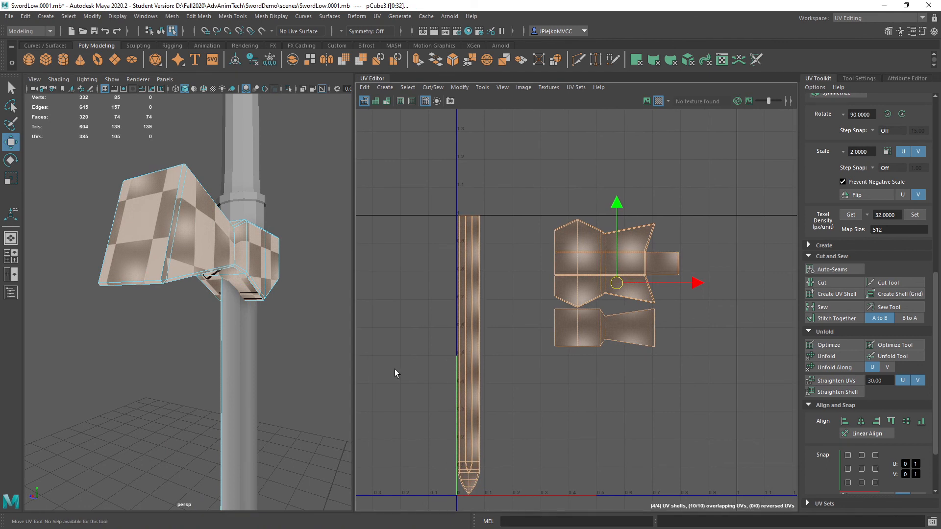
pyautogui.moveTo(246, 356); pyautogui.dragTo(315, 250, button='right')
pyautogui.click(316, 250)
pyautogui.click(244, 341)
pyautogui.keyDown('alt'); pyautogui.moveTo(220, 380); pyautogui.dragTo(264, 371); pyautogui.keyUp('alt')
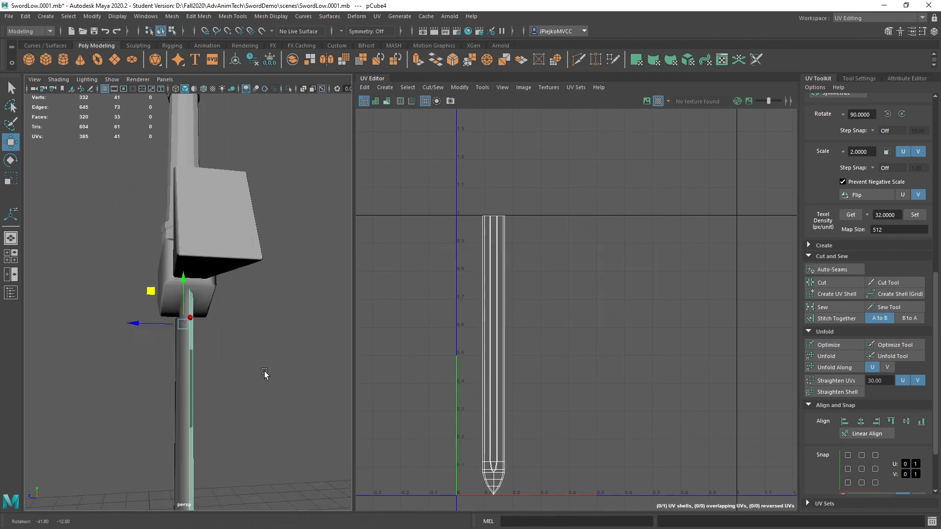
pyautogui.keyDown('shift'); pyautogui.click(186, 389); pyautogui.keyUp('shift')
pyautogui.keyDown('shift'); pyautogui.click(206, 263); pyautogui.keyUp('shift')
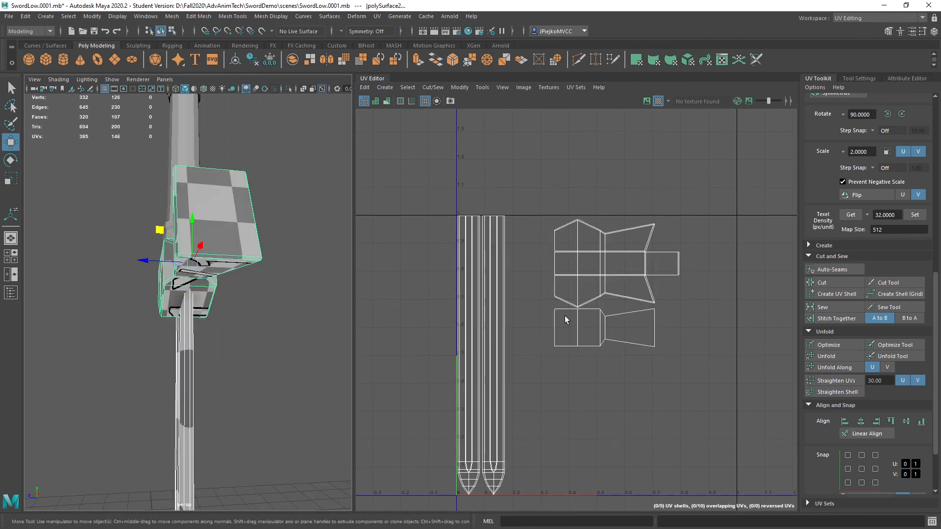
# Scale all the crossguard shells down towards the blade's texel density and place them beside the upper ends of the blade shells.
pyautogui.press('F11')
pyautogui.moveTo(536, 168); pyautogui.dragTo(713, 353)
pyautogui.press('r')
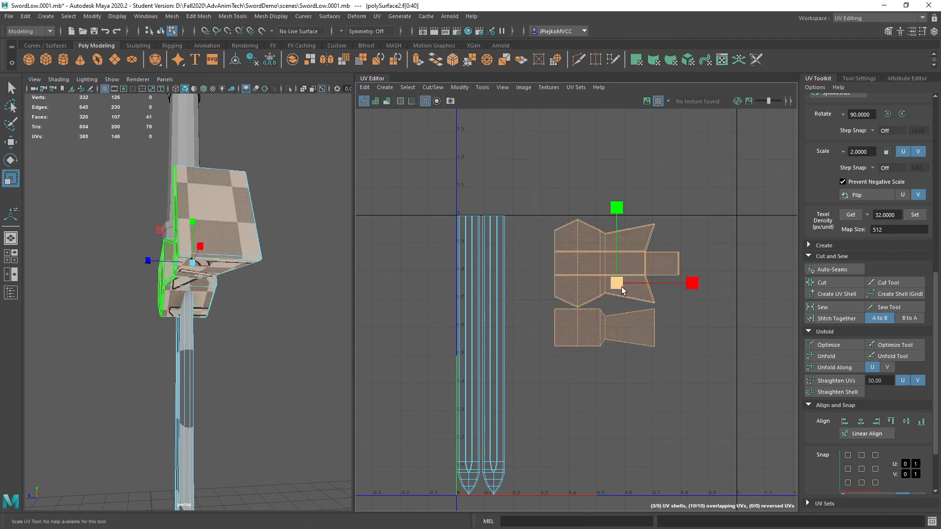
pyautogui.moveTo(622, 287); pyautogui.dragTo(550, 268)
pyautogui.press('w')
# Compare the checker squares on the crossguard with those on the blade and inspect the spacing between their UV shells.
pyautogui.keyDown('alt'); pyautogui.moveTo(274, 378); pyautogui.dragTo(294, 373); pyautogui.keyUp('alt')
pyautogui.keyDown('alt'); pyautogui.moveTo(294, 373); pyautogui.dragTo(206, 356, button='right'); pyautogui.keyUp('alt')
pyautogui.keyDown('alt'); pyautogui.moveTo(206, 357); pyautogui.dragTo(273, 384, button='middle'); pyautogui.keyUp('alt')
pyautogui.keyDown('alt'); pyautogui.moveTo(176, 383); pyautogui.dragTo(299, 365, button='right'); pyautogui.keyUp('alt')
pyautogui.keyDown('alt'); pyautogui.moveTo(299, 365); pyautogui.dragTo(217, 376, button='middle'); pyautogui.keyUp('alt')
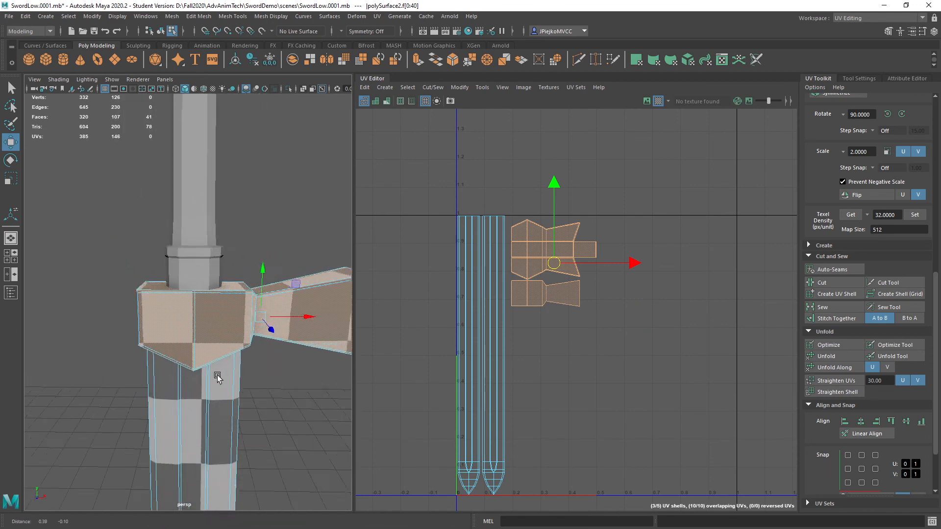
pyautogui.keyDown('alt'); pyautogui.moveTo(217, 376); pyautogui.dragTo(250, 320); pyautogui.keyUp('alt')
pyautogui.keyDown('alt'); pyautogui.moveTo(480, 334); pyautogui.dragTo(505, 421, button='middle'); pyautogui.keyUp('alt')
pyautogui.keyDown('alt'); pyautogui.moveTo(504, 422); pyautogui.dragTo(784, 472, button='right'); pyautogui.keyUp('alt')
pyautogui.keyDown('alt'); pyautogui.moveTo(736, 473); pyautogui.dragTo(740, 353, button='middle'); pyautogui.keyUp('alt')
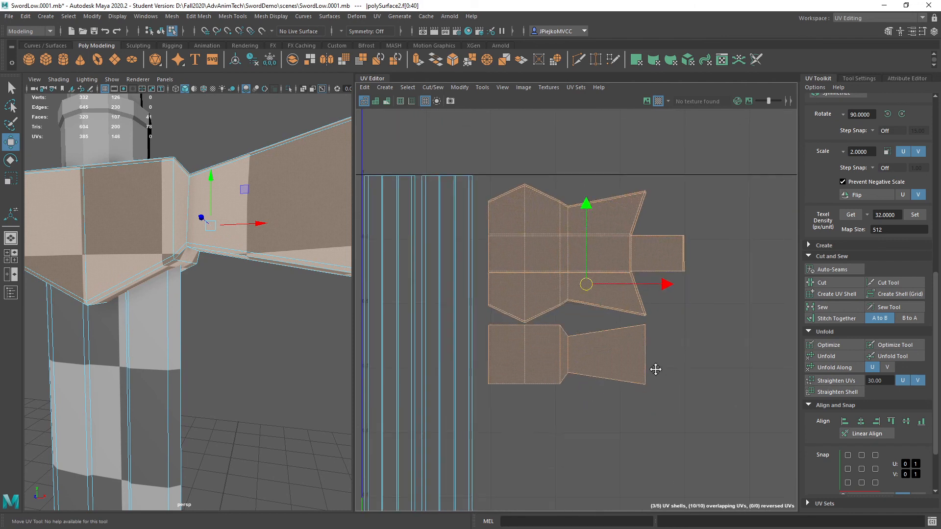
# Clear the UV component selection, return to object mode and review the combined blade and crossguard layout.
pyautogui.moveTo(561, 362); pyautogui.dragTo(603, 377, button='right')
pyautogui.click(603, 376)
pyautogui.click(610, 441)
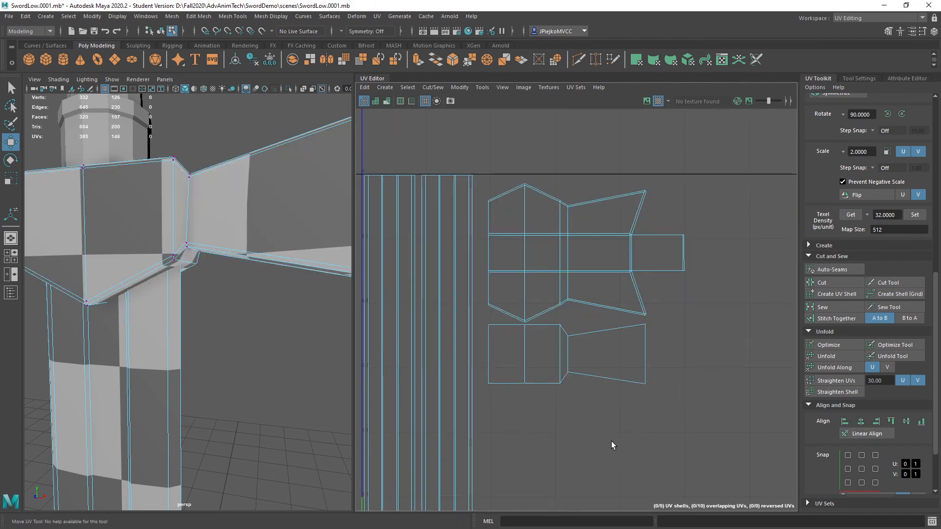
pyautogui.scroll(-5, 701, 366)
pyautogui.scroll(-5, 109, 308)
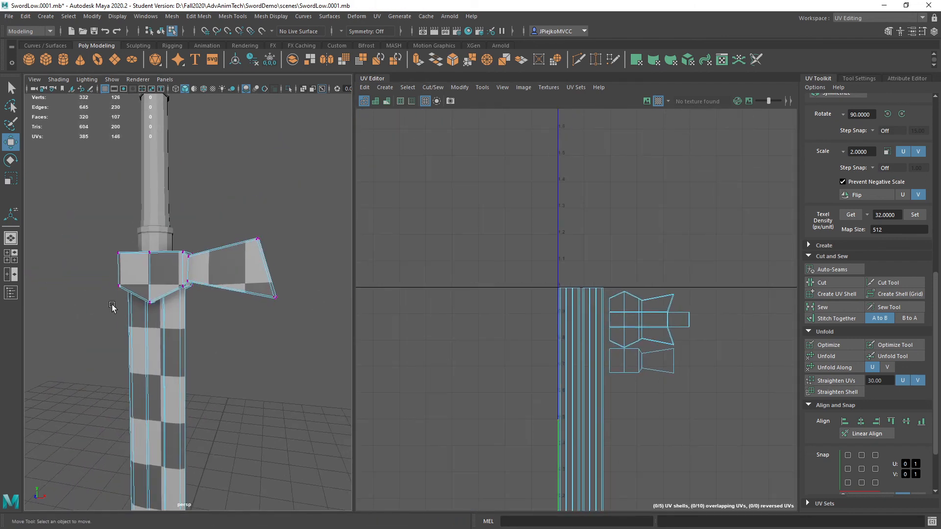
pyautogui.keyDown('alt'); pyautogui.moveTo(110, 308); pyautogui.dragTo(93, 330); pyautogui.keyUp('alt')
pyautogui.moveTo(93, 330); pyautogui.dragTo(126, 301, button='right')
pyautogui.keyDown('alt'); pyautogui.moveTo(127, 302); pyautogui.dragTo(89, 316, button='right'); pyautogui.keyUp('alt')
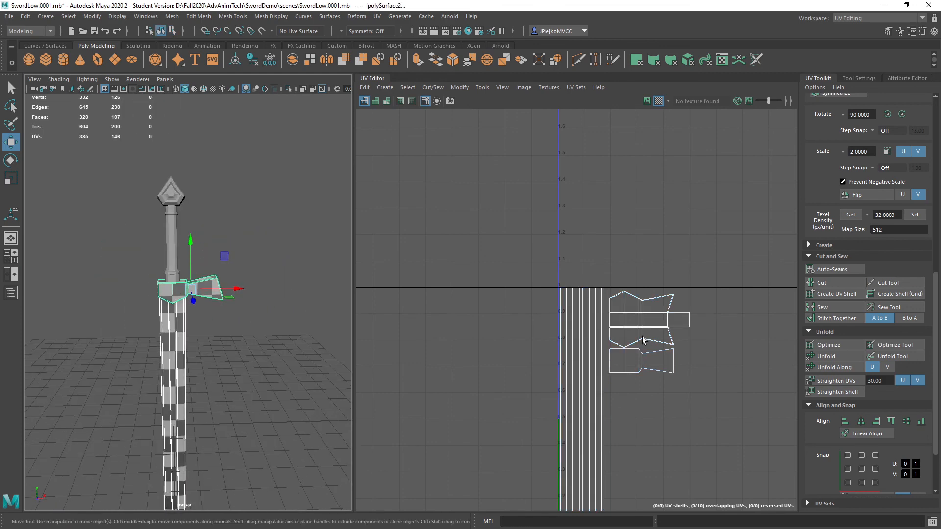
pyautogui.keyDown('alt'); pyautogui.moveTo(690, 379); pyautogui.dragTo(461, 348, button='right'); pyautogui.keyUp('alt')
pyautogui.keyDown('alt'); pyautogui.moveTo(460, 349); pyautogui.dragTo(407, 252, button='middle'); pyautogui.keyUp('alt')
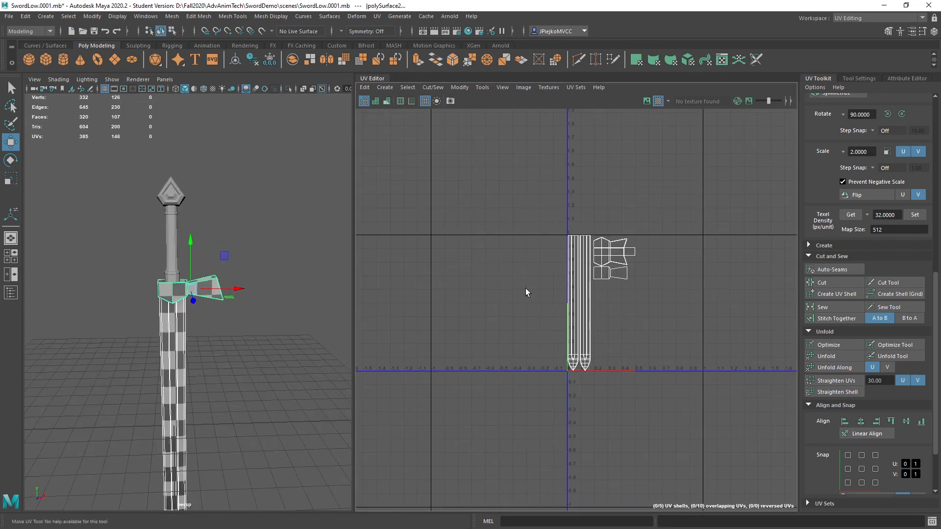
# Examine the handle cylinder's shape and its default UV layout.
pyautogui.keyDown('alt'); pyautogui.moveTo(244, 292); pyautogui.dragTo(275, 333); pyautogui.keyUp('alt')
pyautogui.keyDown('alt'); pyautogui.moveTo(275, 333); pyautogui.dragTo(334, 374, button='right'); pyautogui.keyUp('alt')
pyautogui.click(229, 307)
pyautogui.keyDown('alt'); pyautogui.moveTo(229, 307); pyautogui.dragTo(281, 326); pyautogui.keyUp('alt')
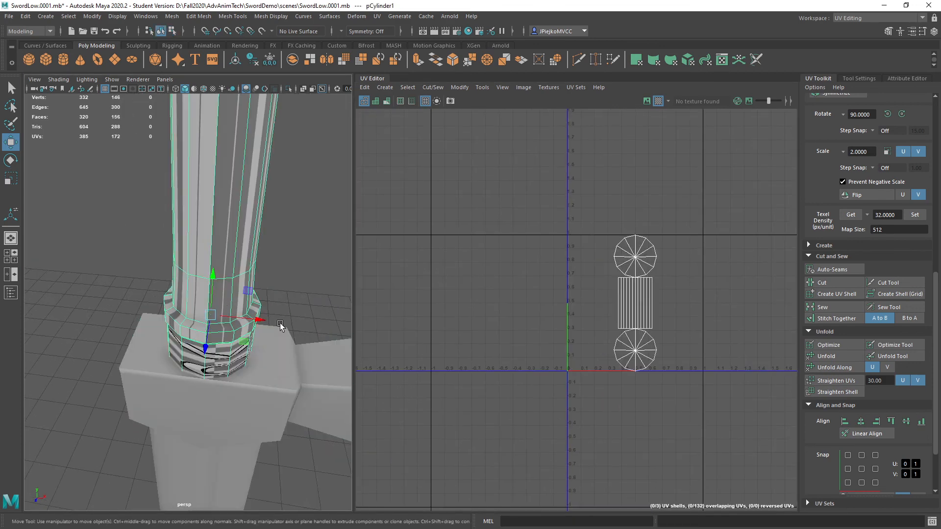
pyautogui.keyDown('alt'); pyautogui.moveTo(281, 325); pyautogui.dragTo(184, 336, button='right'); pyautogui.keyUp('alt')
pyautogui.keyDown('alt'); pyautogui.moveTo(185, 336); pyautogui.dragTo(245, 230); pyautogui.keyUp('alt')
pyautogui.click(251, 250)
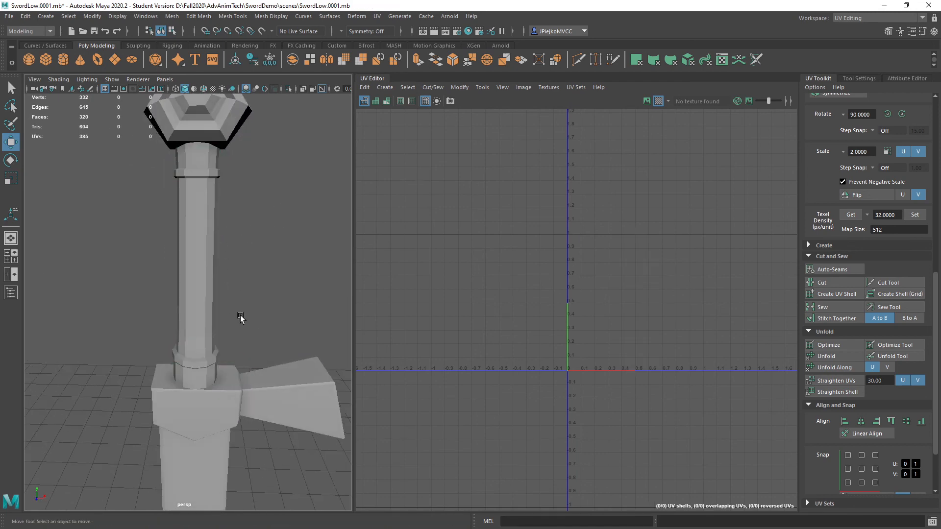
pyautogui.moveTo(240, 318)
pyautogui.keyDown('alt'); pyautogui.mouseDown()
pyautogui.moveTo(210, 352)
pyautogui.moveTo(95, 329)
pyautogui.moveTo(217, 328)
pyautogui.moveTo(211, 298)
pyautogui.moveTo(231, 317)
pyautogui.mouseUp(); pyautogui.keyUp('alt')
# Soften all edges of the handle cylinder.
pyautogui.click(237, 344)
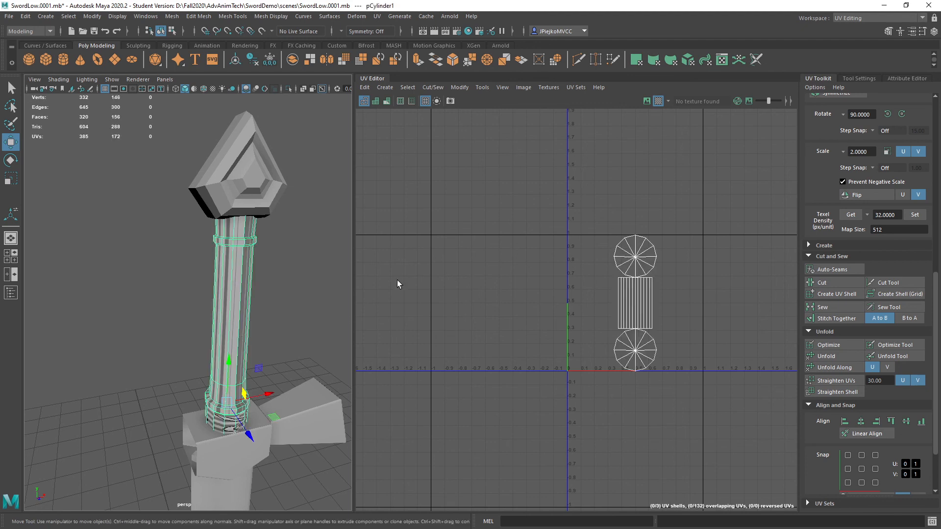
pyautogui.click(260, 18)
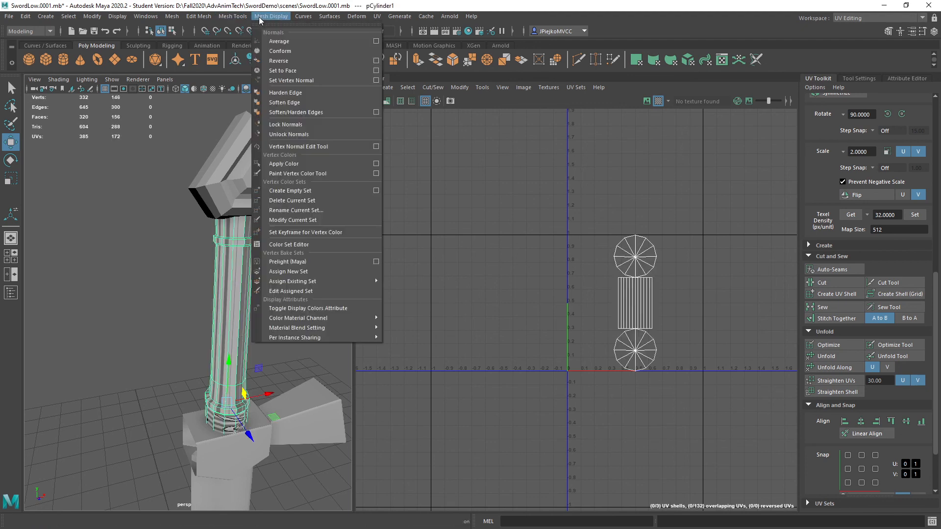
pyautogui.click(286, 103)
pyautogui.click(296, 282)
pyautogui.click(245, 278)
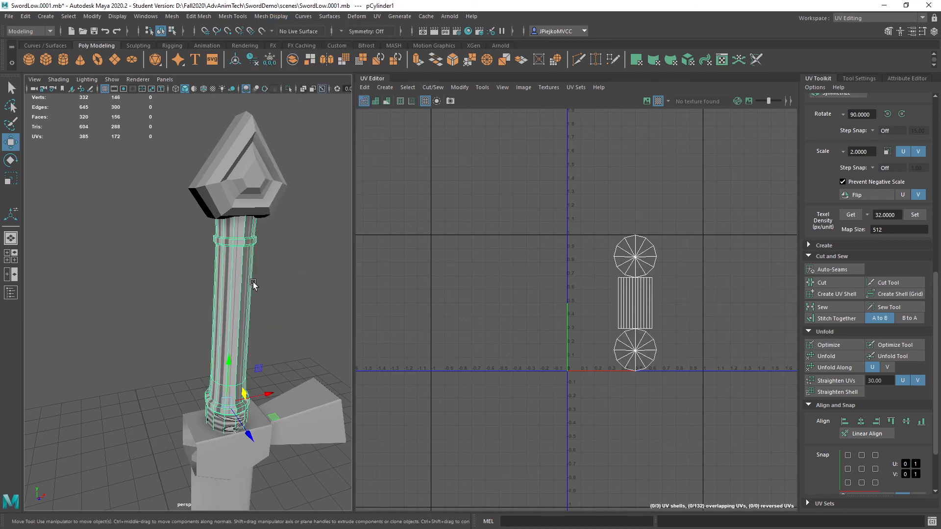
pyautogui.click(260, 289)
# Delete the extra edge loop just beneath the handle's upper collar.
pyautogui.keyDown('alt'); pyautogui.moveTo(260, 289); pyautogui.dragTo(193, 263); pyautogui.keyUp('alt')
pyautogui.moveTo(193, 263)
pyautogui.keyDown('alt'); pyautogui.mouseDown(button='right')
pyautogui.moveTo(284, 267)
pyautogui.moveTo(200, 237)
pyautogui.moveTo(199, 264)
pyautogui.moveTo(247, 249)
pyautogui.moveTo(242, 291)
pyautogui.moveTo(252, 301)
pyautogui.moveTo(224, 277)
pyautogui.moveTo(170, 334)
pyautogui.moveTo(206, 325)
pyautogui.moveTo(196, 269)
pyautogui.mouseUp(button='right'); pyautogui.keyUp('alt')
pyautogui.click(214, 269)
pyautogui.press('F10')
pyautogui.click(175, 216)
pyautogui.doubleClick(175, 216)
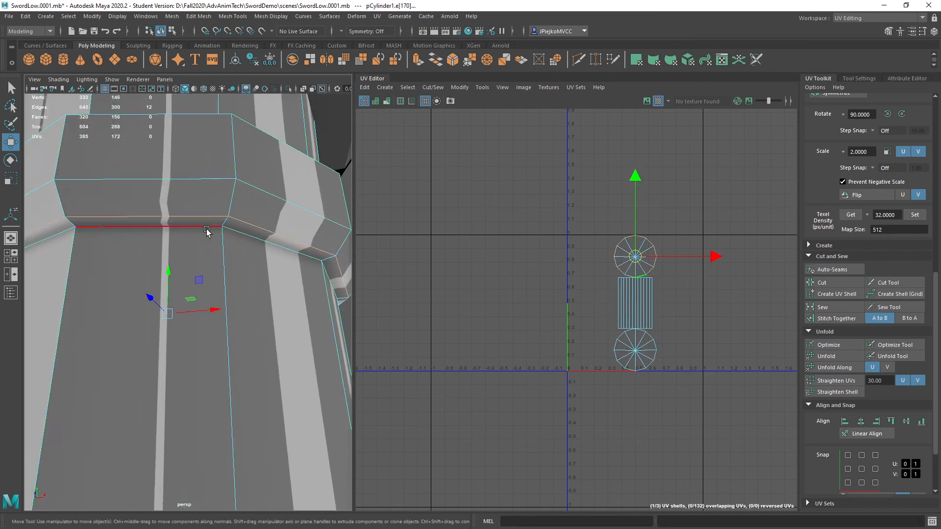
pyautogui.scroll(-3, 208, 230)
pyautogui.click(209, 241)
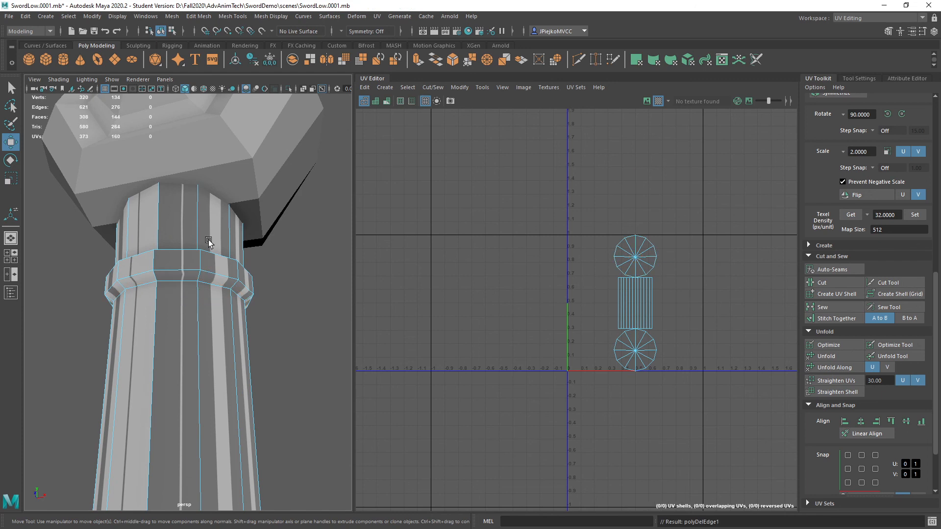
pyautogui.keyDown('alt'); pyautogui.moveTo(212, 239); pyautogui.dragTo(245, 357); pyautogui.keyUp('alt')
pyautogui.click(299, 298)
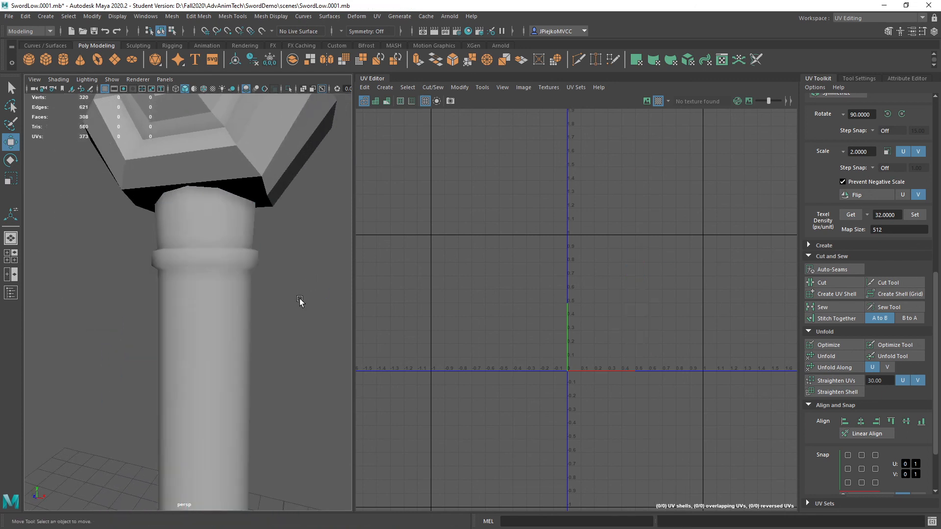
# Select two edge loops around the handle's lower collar.
pyautogui.keyDown('alt'); pyautogui.moveTo(299, 299); pyautogui.dragTo(212, 338); pyautogui.keyUp('alt')
pyautogui.click(175, 316)
pyautogui.press('F10')
pyautogui.scroll(1, 230, 334)
pyautogui.doubleClick(232, 323)
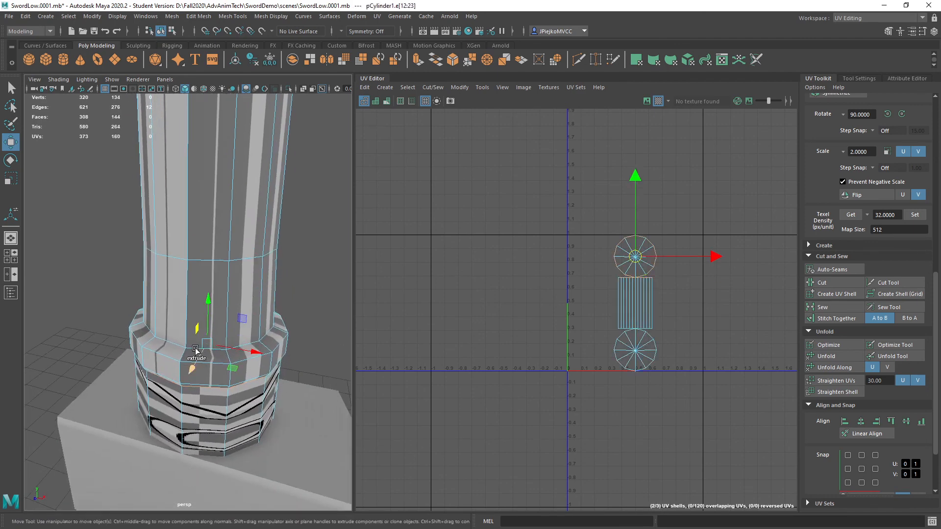
pyautogui.keyDown('shift'); pyautogui.doubleClick(173, 342); pyautogui.keyUp('shift')
pyautogui.keyDown('alt'); pyautogui.moveTo(173, 342); pyautogui.dragTo(139, 294, button='right'); pyautogui.keyUp('alt')
pyautogui.keyDown('alt'); pyautogui.moveTo(140, 294); pyautogui.dragTo(146, 349, button='middle'); pyautogui.keyUp('alt')
pyautogui.keyDown('alt'); pyautogui.moveTo(146, 349); pyautogui.dragTo(162, 311); pyautogui.keyUp('alt')
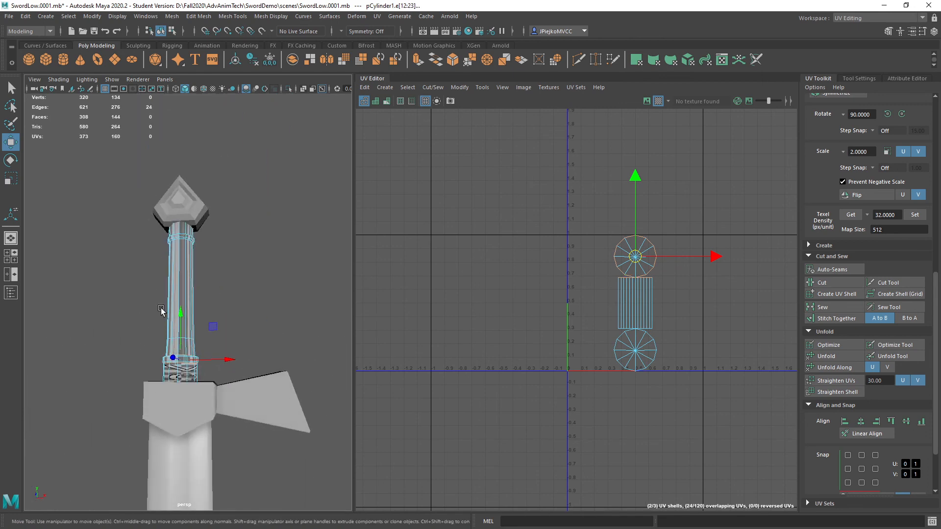
# Add the edge loops above and below the handle's upper collar to the selection.
pyautogui.keyDown('alt'); pyautogui.moveTo(162, 311); pyautogui.dragTo(208, 237, button='right'); pyautogui.keyUp('alt')
pyautogui.keyDown('alt'); pyautogui.moveTo(208, 236); pyautogui.dragTo(211, 312, button='middle'); pyautogui.keyUp('alt')
pyautogui.scroll(5, 210, 283)
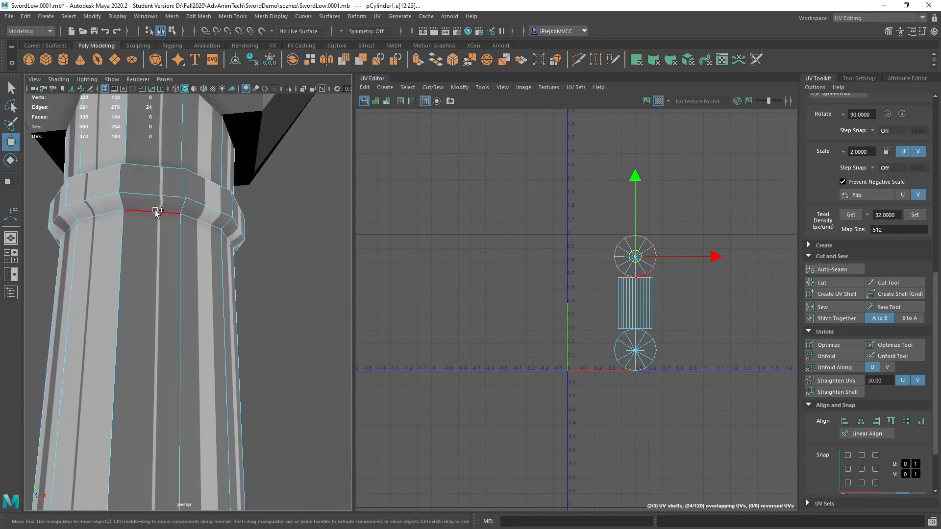
pyautogui.keyDown('shift'); pyautogui.doubleClick(155, 212); pyautogui.keyUp('shift')
pyautogui.keyDown('alt'); pyautogui.moveTo(155, 212); pyautogui.dragTo(179, 311, button='right'); pyautogui.keyUp('alt')
pyautogui.keyDown('alt'); pyautogui.moveTo(179, 311); pyautogui.dragTo(166, 362); pyautogui.keyUp('alt')
pyautogui.keyDown('shift'); pyautogui.doubleClick(176, 361); pyautogui.keyUp('shift')
pyautogui.keyDown('alt'); pyautogui.moveTo(175, 361); pyautogui.dragTo(181, 389, button='right'); pyautogui.keyUp('alt')
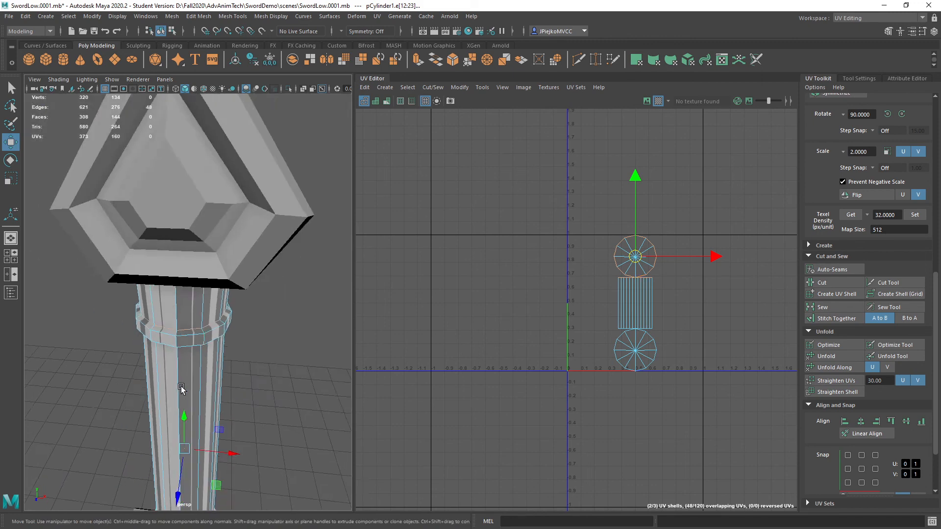
# Inspect the handle from its base to the pommel, checking the selected collar loops and the vertical edges between them.
pyautogui.keyDown('alt'); pyautogui.moveTo(181, 389); pyautogui.dragTo(194, 338); pyautogui.keyUp('alt')
pyautogui.keyDown('alt'); pyautogui.moveTo(286, 445); pyautogui.dragTo(211, 465, button='right'); pyautogui.keyUp('alt')
pyautogui.keyDown('alt'); pyautogui.moveTo(211, 466); pyautogui.dragTo(229, 336, button='middle'); pyautogui.keyUp('alt')
pyautogui.keyDown('alt'); pyautogui.moveTo(229, 336); pyautogui.dragTo(240, 351, button='right'); pyautogui.keyUp('alt')
pyautogui.keyDown('alt'); pyautogui.moveTo(240, 350); pyautogui.dragTo(248, 406, button='middle'); pyautogui.keyUp('alt')
pyautogui.keyDown('alt'); pyautogui.moveTo(247, 406); pyautogui.dragTo(288, 408, button='right'); pyautogui.keyUp('alt')
pyautogui.keyDown('alt'); pyautogui.moveTo(287, 407); pyautogui.dragTo(232, 406, button='middle'); pyautogui.keyUp('alt')
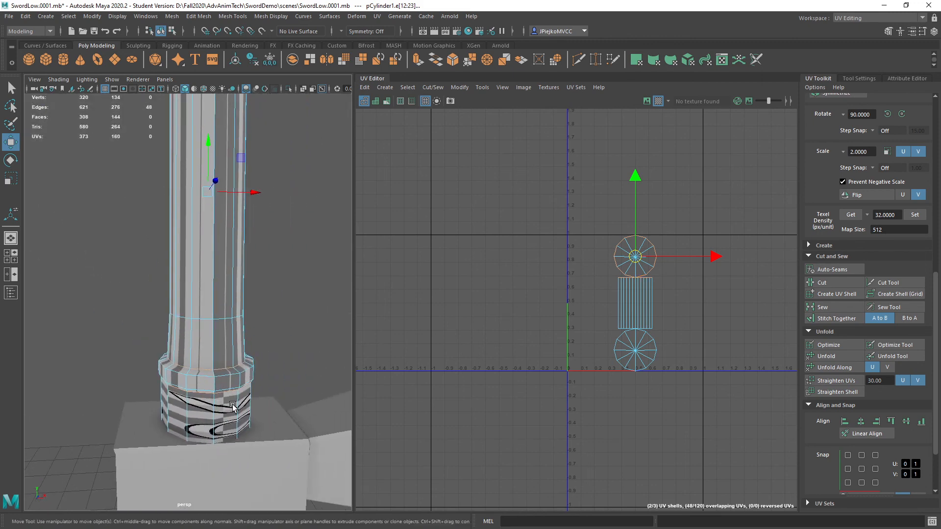
pyautogui.keyDown('alt'); pyautogui.moveTo(255, 314); pyautogui.dragTo(218, 445, button='middle'); pyautogui.keyUp('alt')
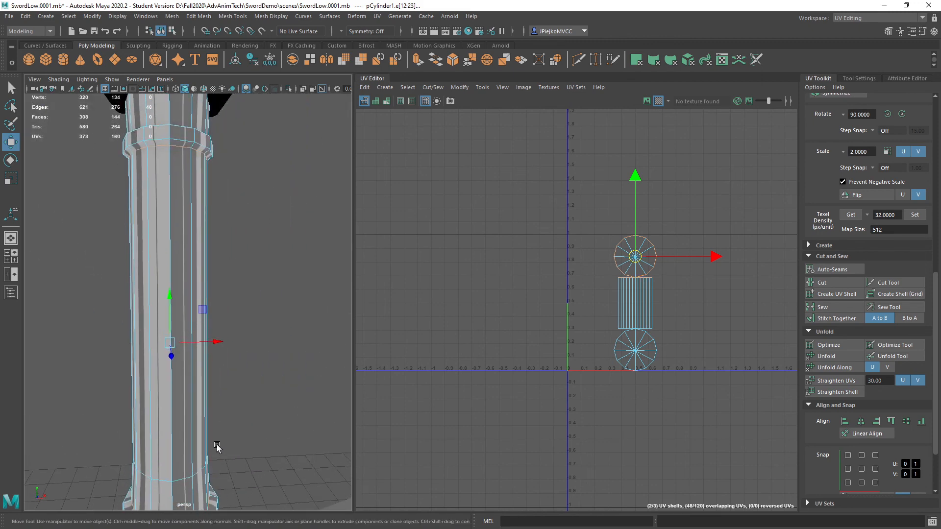
pyautogui.keyDown('alt'); pyautogui.moveTo(196, 281); pyautogui.dragTo(208, 340, button='middle'); pyautogui.keyUp('alt')
pyautogui.keyDown('alt'); pyautogui.moveTo(208, 340); pyautogui.dragTo(198, 373); pyautogui.keyUp('alt')
pyautogui.keyDown('alt'); pyautogui.moveTo(198, 373); pyautogui.dragTo(194, 330, button='middle'); pyautogui.keyUp('alt')
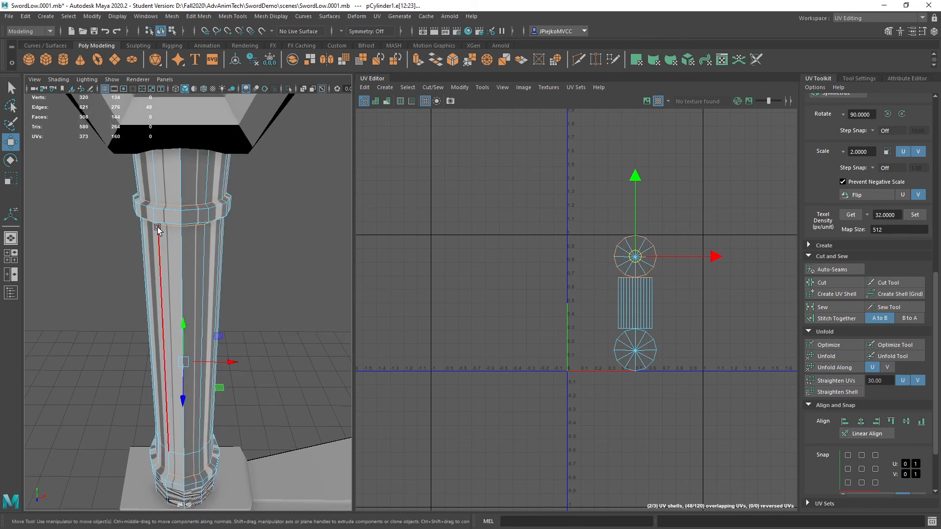
# Soften the selected edges around the handle's collars, return to object mode and deselect the handle to check its shading.
pyautogui.click(270, 16)
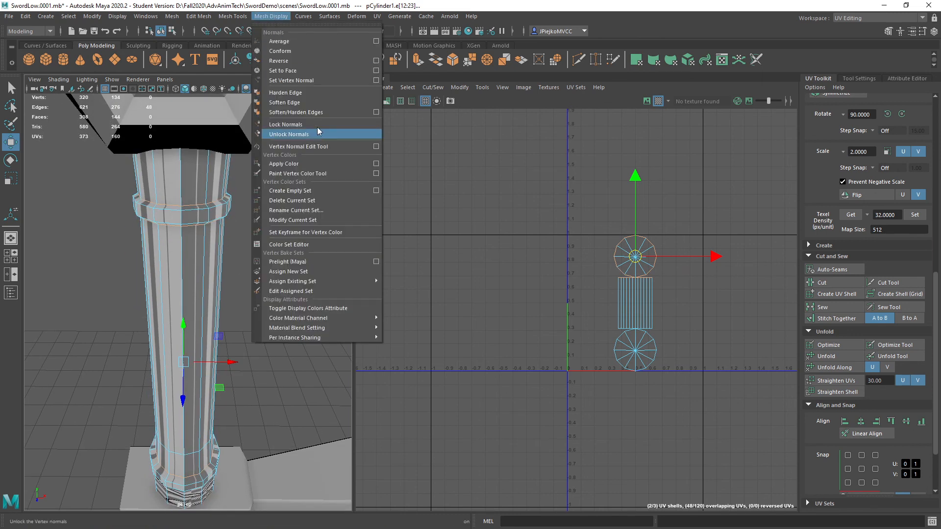
pyautogui.click(315, 102)
pyautogui.moveTo(153, 251); pyautogui.dragTo(196, 215, button='right')
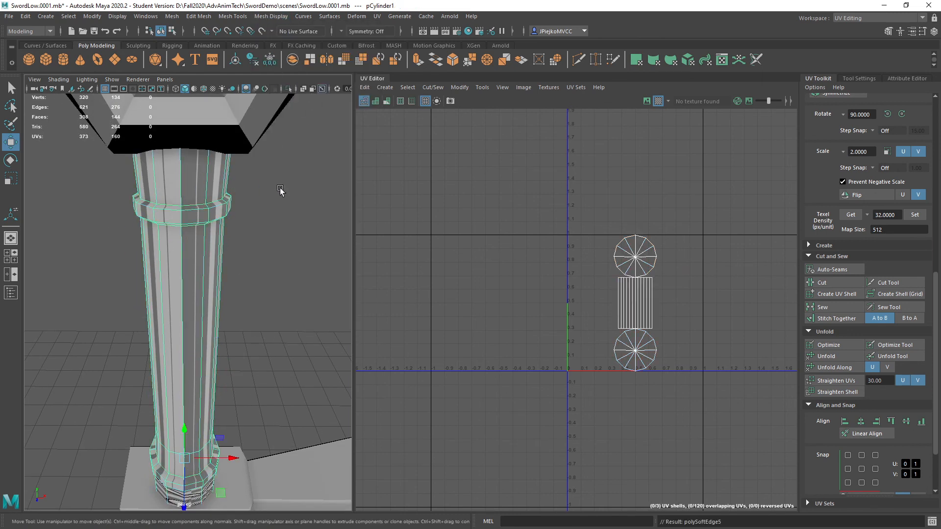
pyautogui.click(281, 191)
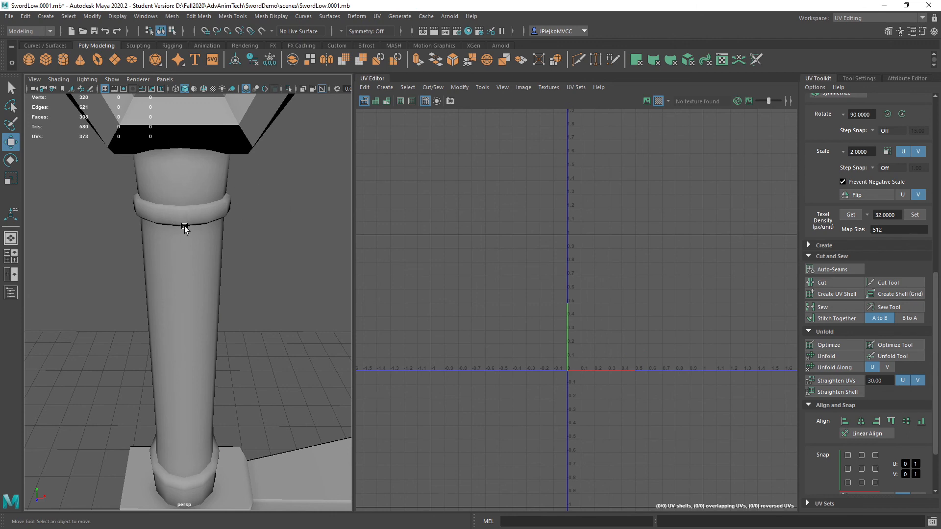
# Delete the hidden cap faces on the end of the handle that sits inside the crossguard.
pyautogui.keyDown('alt'); pyautogui.moveTo(195, 307); pyautogui.dragTo(208, 289); pyautogui.keyUp('alt')
pyautogui.click(173, 327)
pyautogui.keyDown('alt'); pyautogui.moveTo(174, 329); pyautogui.dragTo(211, 351); pyautogui.keyUp('alt')
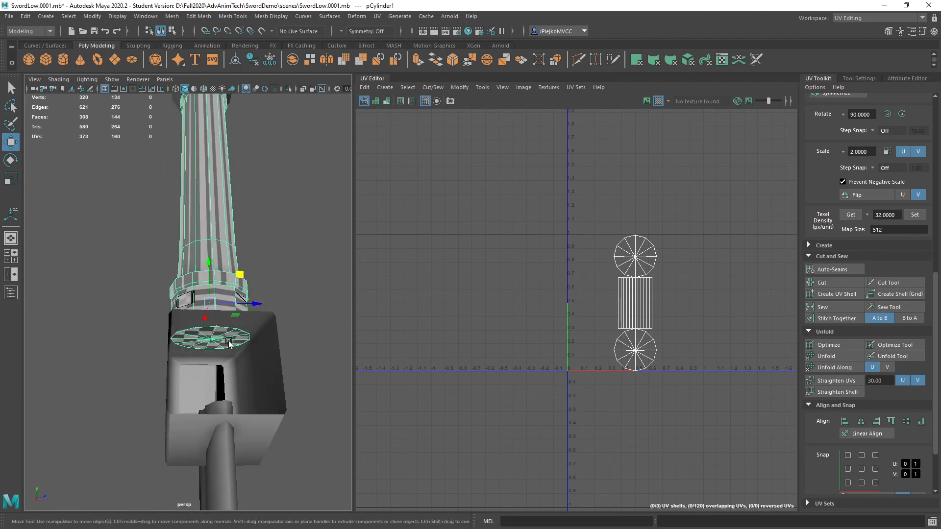
pyautogui.keyDown('alt'); pyautogui.moveTo(182, 340); pyautogui.dragTo(249, 351, button='right'); pyautogui.keyUp('alt')
pyautogui.keyDown('alt'); pyautogui.moveTo(250, 351); pyautogui.dragTo(257, 326); pyautogui.keyUp('alt')
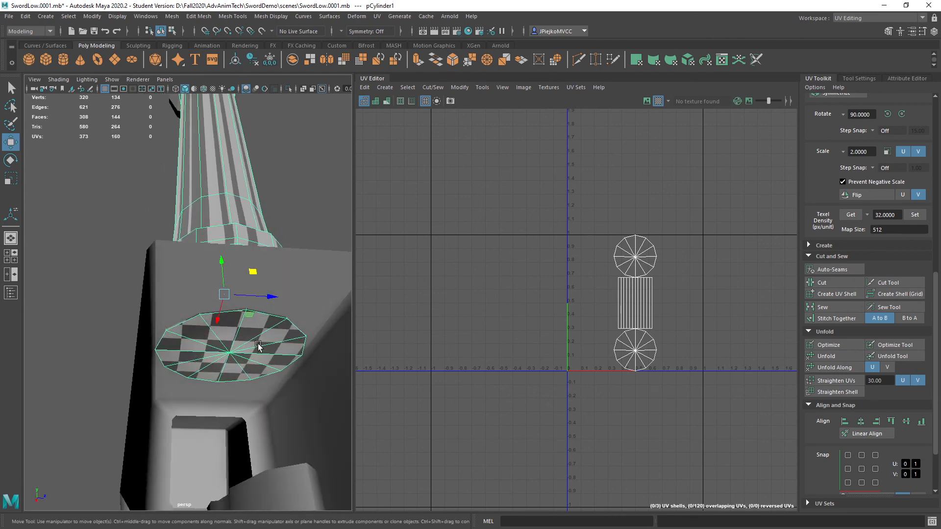
pyautogui.keyDown('alt'); pyautogui.moveTo(209, 350); pyautogui.dragTo(158, 355); pyautogui.keyUp('alt')
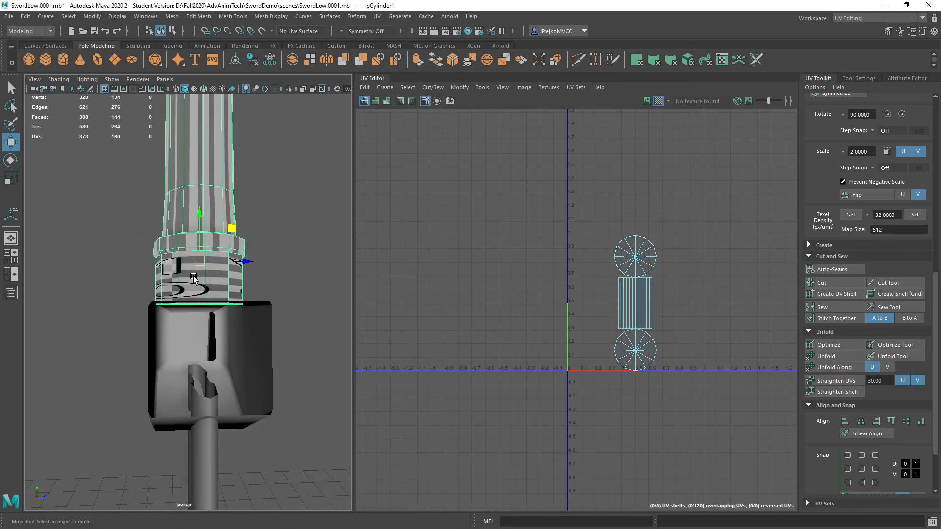
pyautogui.moveTo(459, 455); pyautogui.dragTo(459, 454)
pyautogui.keyDown('alt'); pyautogui.moveTo(294, 304); pyautogui.dragTo(308, 263); pyautogui.keyUp('alt')
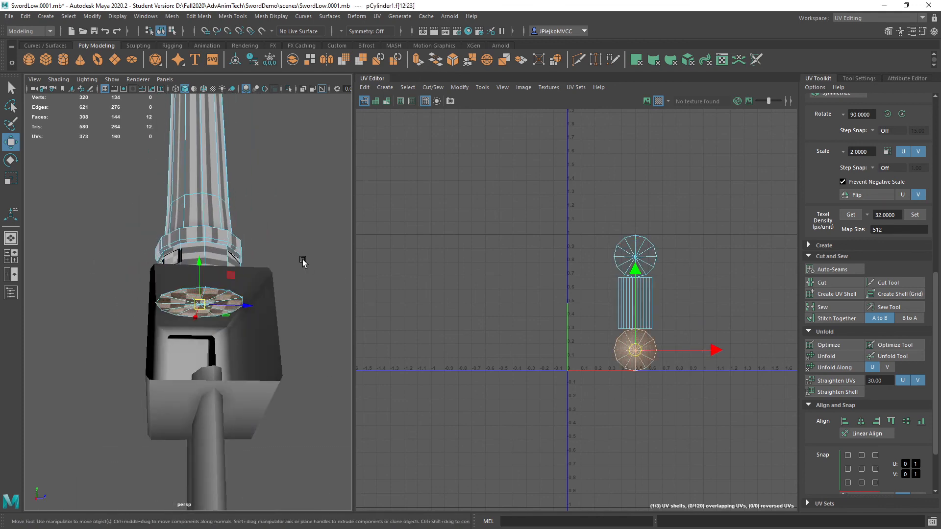
pyautogui.press('Delete')
# Delete the hidden cap faces on the end of the handle inside the pommel.
pyautogui.keyDown('alt'); pyautogui.moveTo(246, 236); pyautogui.dragTo(102, 325, button='right'); pyautogui.keyUp('alt')
pyautogui.keyDown('alt'); pyautogui.moveTo(102, 326); pyautogui.dragTo(129, 277, button='middle'); pyautogui.keyUp('alt')
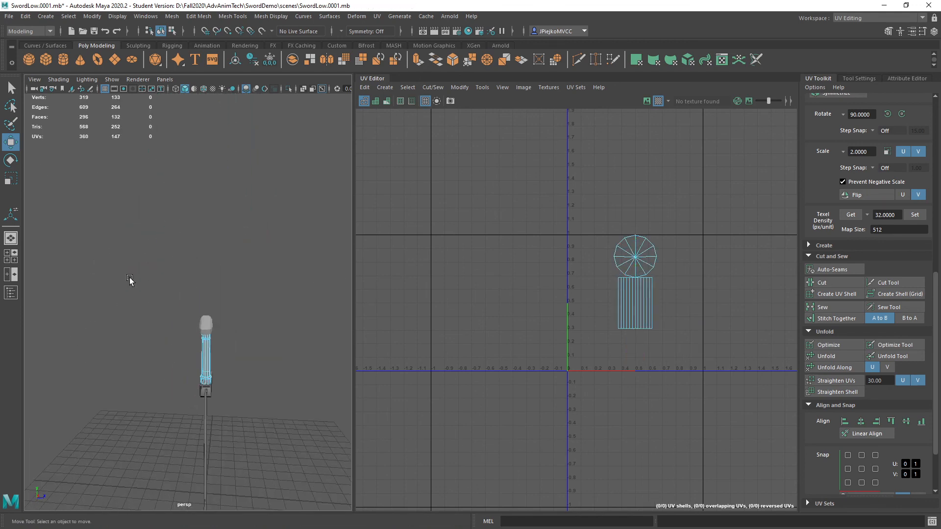
pyautogui.keyDown('alt'); pyautogui.moveTo(130, 278); pyautogui.dragTo(248, 349, button='right'); pyautogui.keyUp('alt')
pyautogui.keyDown('alt'); pyautogui.moveTo(248, 349); pyautogui.dragTo(246, 265, button='middle'); pyautogui.keyUp('alt')
pyautogui.keyDown('alt'); pyautogui.moveTo(246, 265); pyautogui.dragTo(240, 287, button='right'); pyautogui.keyUp('alt')
pyautogui.keyDown('alt'); pyautogui.moveTo(240, 287); pyautogui.dragTo(225, 268, button='middle'); pyautogui.keyUp('alt')
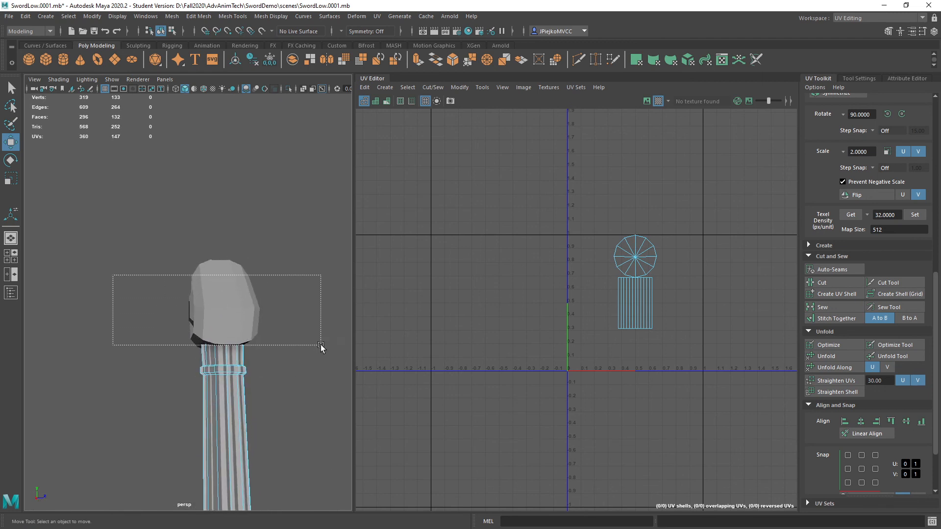
pyautogui.moveTo(321, 345); pyautogui.dragTo(323, 373)
pyautogui.keyDown('ctrl'); pyautogui.moveTo(94, 353); pyautogui.dragTo(92, 355); pyautogui.keyUp('ctrl')
pyautogui.press('Delete')
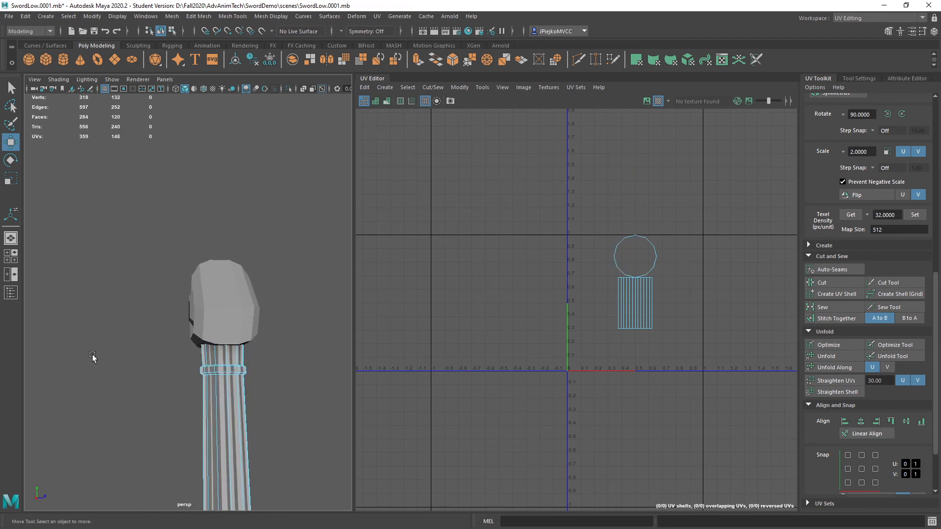
# Apply a Cylindrical UV projection to the whole handle in object mode.
pyautogui.keyDown('alt'); pyautogui.moveTo(267, 362); pyautogui.dragTo(1, 272); pyautogui.keyUp('alt')
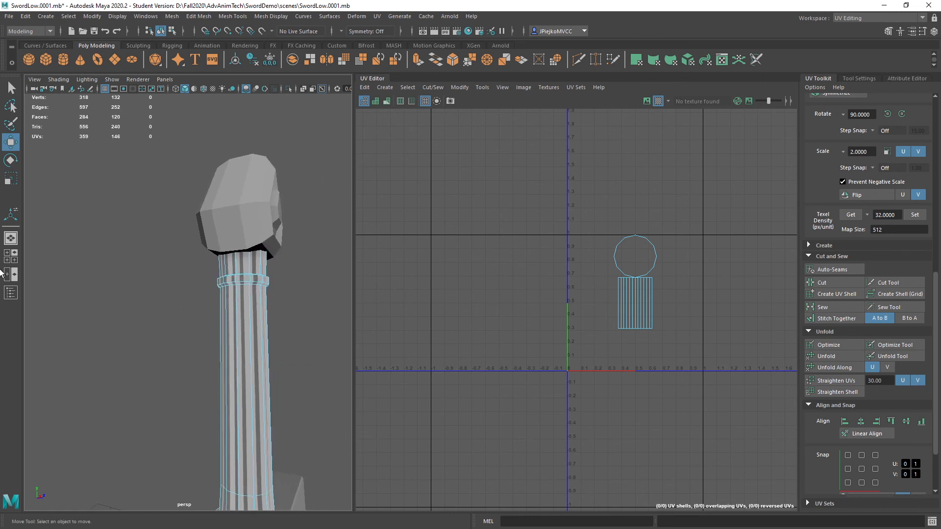
pyautogui.keyDown('alt'); pyautogui.moveTo(262, 309); pyautogui.dragTo(131, 272); pyautogui.keyUp('alt')
pyautogui.keyDown('alt'); pyautogui.moveTo(130, 272); pyautogui.dragTo(216, 240, button='middle'); pyautogui.keyUp('alt')
pyautogui.keyDown('alt'); pyautogui.moveTo(216, 240); pyautogui.dragTo(176, 302, button='right'); pyautogui.keyUp('alt')
pyautogui.keyDown('alt'); pyautogui.moveTo(176, 303); pyautogui.dragTo(213, 303); pyautogui.keyUp('alt')
pyautogui.keyDown('alt'); pyautogui.moveTo(212, 304); pyautogui.dragTo(89, 311, button='middle'); pyautogui.keyUp('alt')
pyautogui.keyDown('alt'); pyautogui.moveTo(89, 312); pyautogui.dragTo(78, 293, button='right'); pyautogui.keyUp('alt')
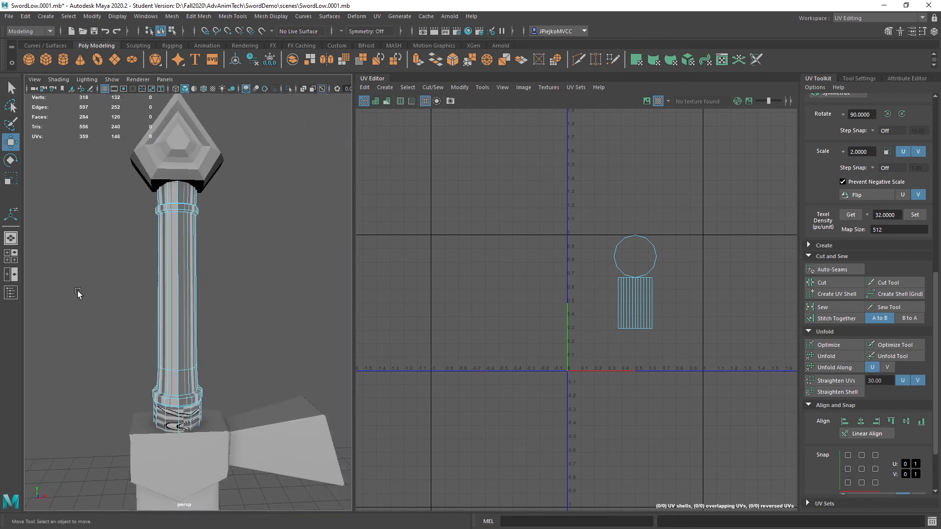
pyautogui.moveTo(175, 274); pyautogui.dragTo(212, 237, button='right')
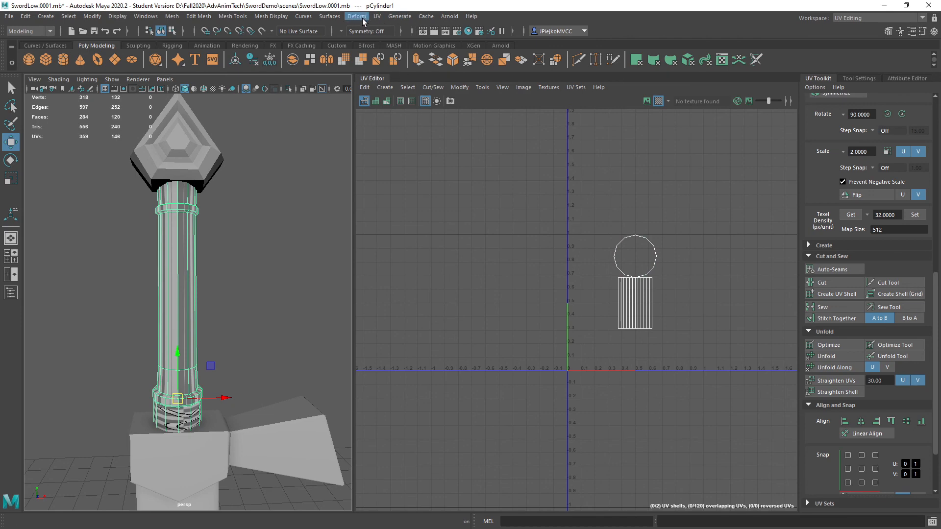
pyautogui.click(376, 19)
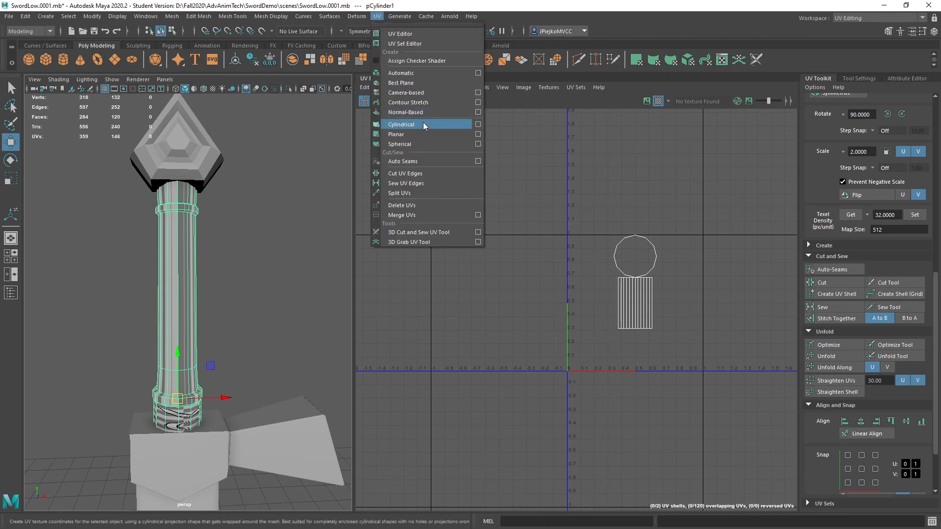
pyautogui.click(422, 122)
# Scale the handle's UV shell narrower in U until the checker pattern on the mesh looks roughly square.
pyautogui.keyDown('alt'); pyautogui.moveTo(552, 252); pyautogui.dragTo(494, 262, button='middle'); pyautogui.keyUp('alt')
pyautogui.keyDown('alt'); pyautogui.moveTo(197, 220); pyautogui.dragTo(229, 210); pyautogui.keyUp('alt')
pyautogui.keyDown('alt'); pyautogui.moveTo(228, 215); pyautogui.dragTo(220, 259, button='middle'); pyautogui.keyUp('alt')
pyautogui.keyDown('alt'); pyautogui.moveTo(221, 259); pyautogui.dragTo(476, 325, button='right'); pyautogui.keyUp('alt')
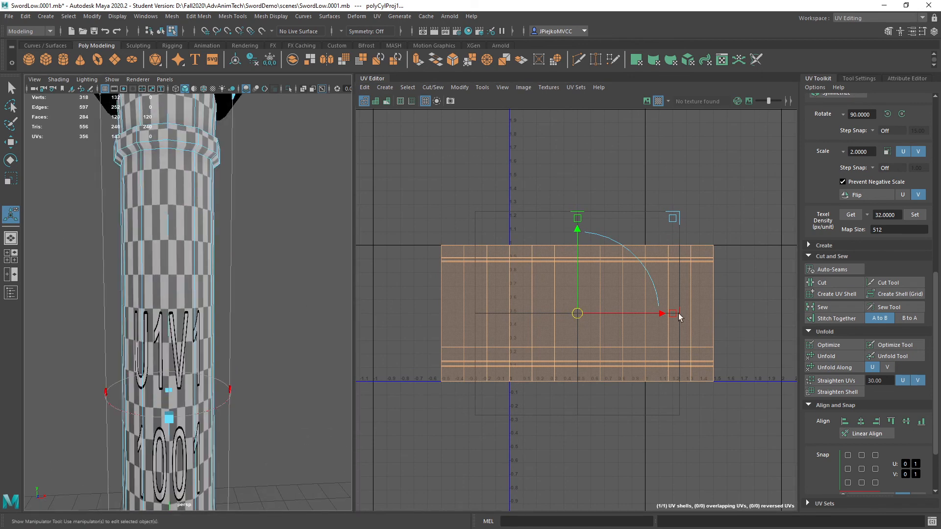
pyautogui.keyDown('alt'); pyautogui.moveTo(149, 211); pyautogui.dragTo(164, 264); pyautogui.keyUp('alt')
pyautogui.keyDown('alt'); pyautogui.moveTo(164, 264); pyautogui.dragTo(188, 347, button='middle'); pyautogui.keyUp('alt')
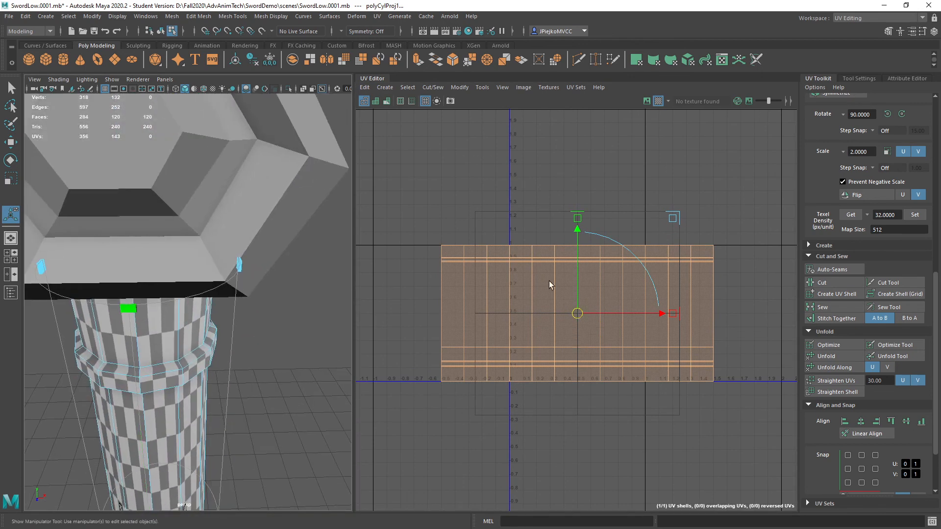
pyautogui.moveTo(674, 314); pyautogui.dragTo(608, 314)
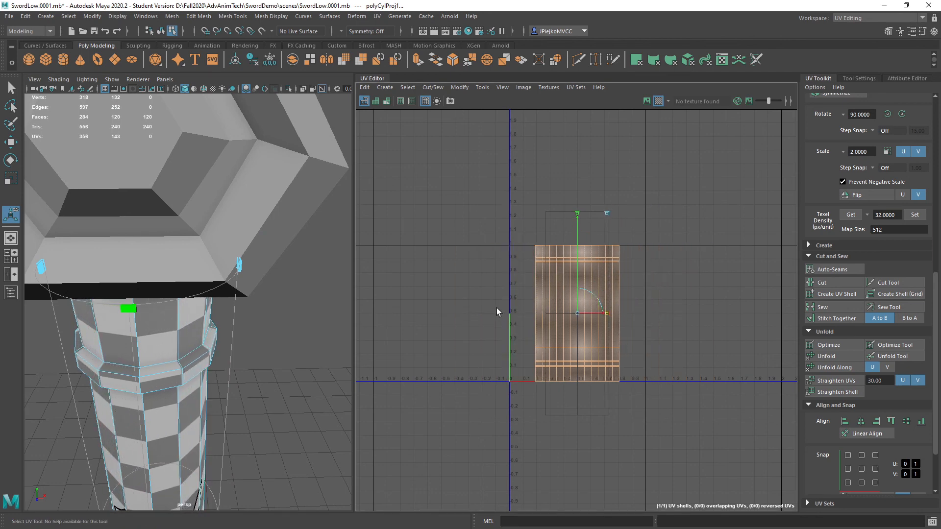
# Turn on the UV distortion display and examine the handle shell's stretching around both collars.
pyautogui.keyDown('alt'); pyautogui.moveTo(498, 311); pyautogui.dragTo(372, 321, button='right'); pyautogui.keyUp('alt')
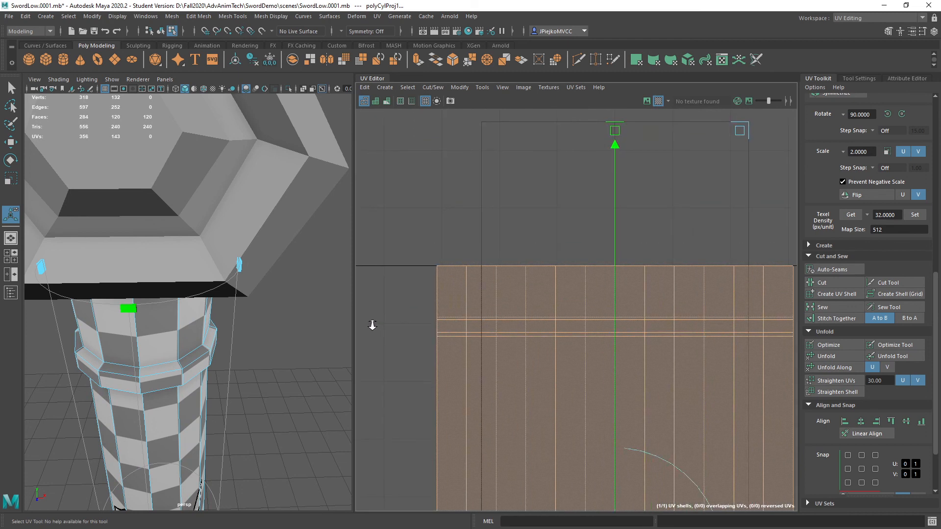
pyautogui.click(387, 101)
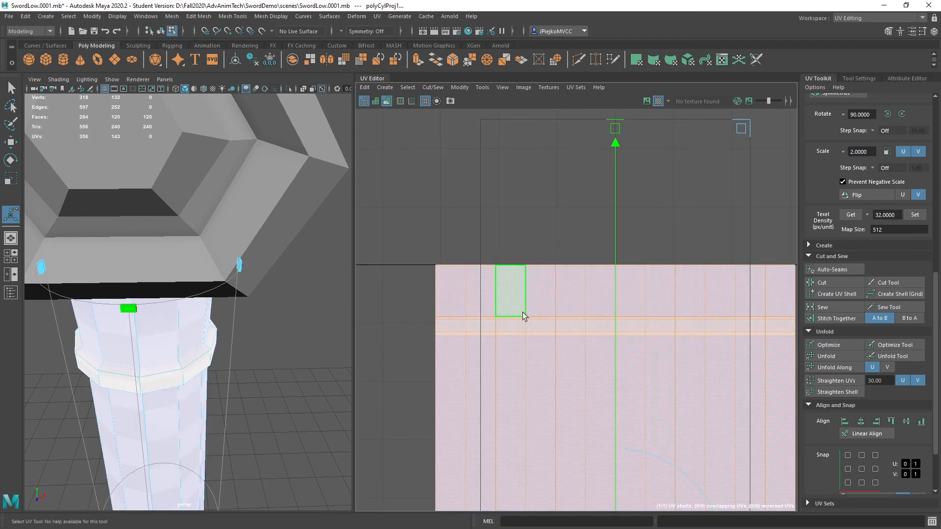
pyautogui.moveTo(524, 315)
pyautogui.keyDown('alt'); pyautogui.mouseDown(button='middle')
pyautogui.moveTo(498, 171)
pyautogui.moveTo(496, 288)
pyautogui.mouseUp(button='middle'); pyautogui.keyUp('alt')
pyautogui.keyDown('alt'); pyautogui.moveTo(496, 288); pyautogui.dragTo(467, 321, button='right'); pyautogui.keyUp('alt')
pyautogui.keyDown('alt'); pyautogui.moveTo(591, 360); pyautogui.dragTo(435, 355, button='right'); pyautogui.keyUp('alt')
pyautogui.keyDown('alt'); pyautogui.moveTo(435, 355); pyautogui.dragTo(410, 137, button='middle'); pyautogui.keyUp('alt')
pyautogui.keyDown('alt'); pyautogui.moveTo(444, 229); pyautogui.dragTo(602, 275, button='right'); pyautogui.keyUp('alt')
pyautogui.keyDown('alt'); pyautogui.moveTo(640, 451); pyautogui.dragTo(555, 307, button='middle'); pyautogui.keyUp('alt')
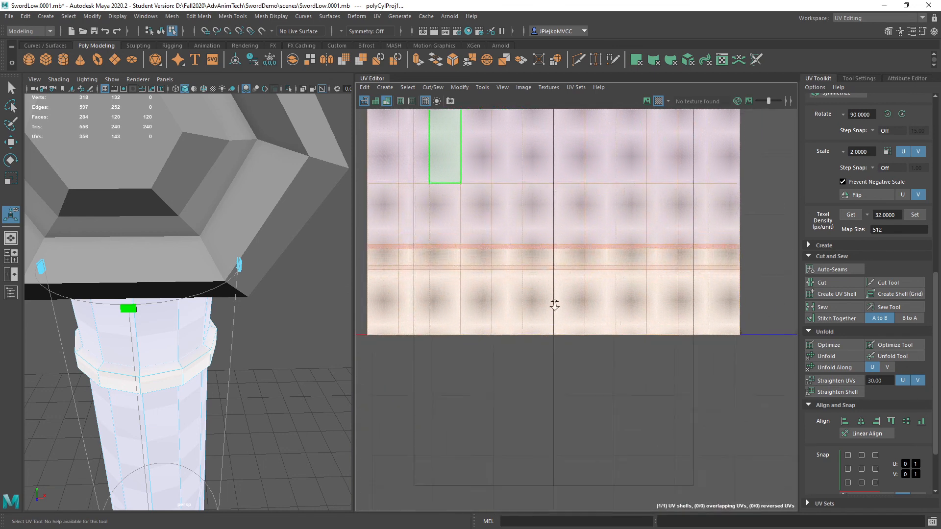
pyautogui.keyDown('alt'); pyautogui.moveTo(554, 306); pyautogui.dragTo(500, 380, button='right'); pyautogui.keyUp('alt')
pyautogui.click(500, 380)
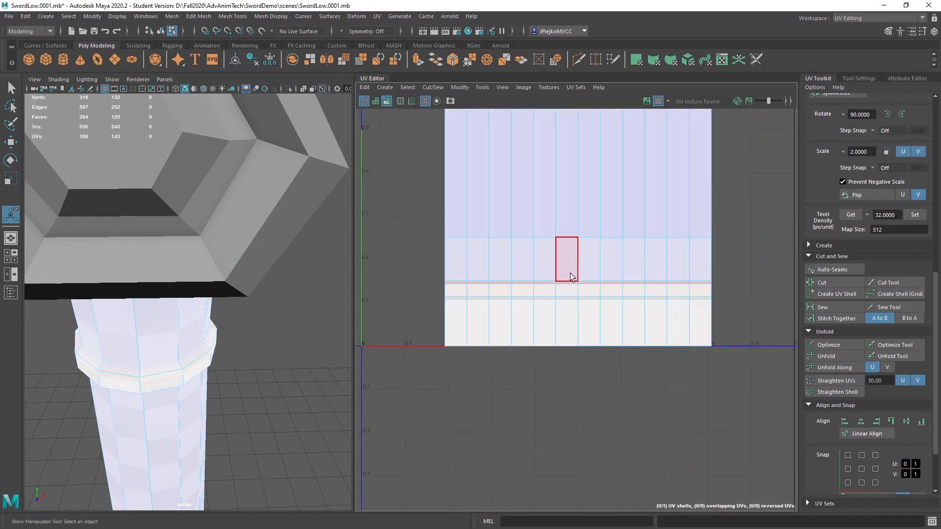
# Move the UV rows of the lower collar and below slightly down in V, then shift the lowest rows further to reduce distortion.
pyautogui.keyDown('alt'); pyautogui.moveTo(173, 432); pyautogui.dragTo(184, 309, button='middle'); pyautogui.keyUp('alt')
pyautogui.keyDown('alt'); pyautogui.moveTo(183, 365); pyautogui.dragTo(285, 379, button='right'); pyautogui.keyUp('alt')
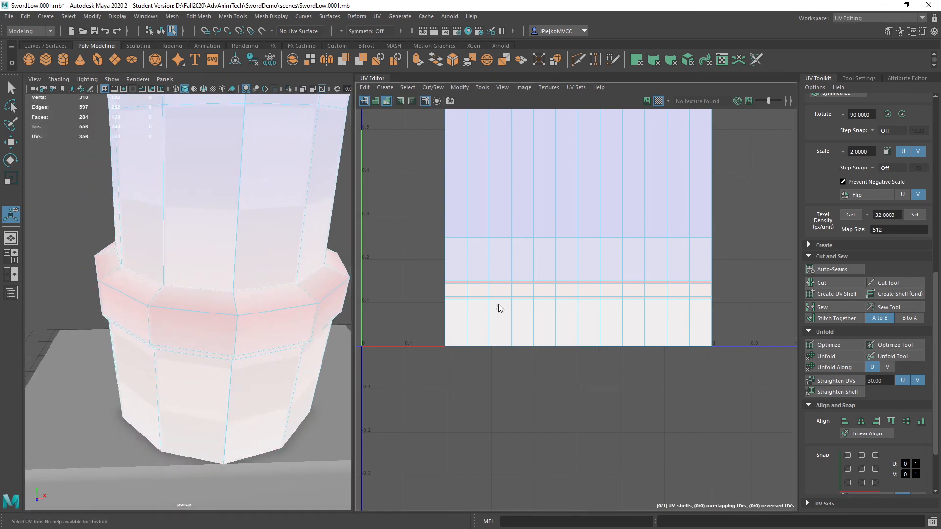
pyautogui.moveTo(499, 305); pyautogui.dragTo(526, 308, button='right')
pyautogui.moveTo(755, 406); pyautogui.dragTo(409, 283)
pyautogui.press('w')
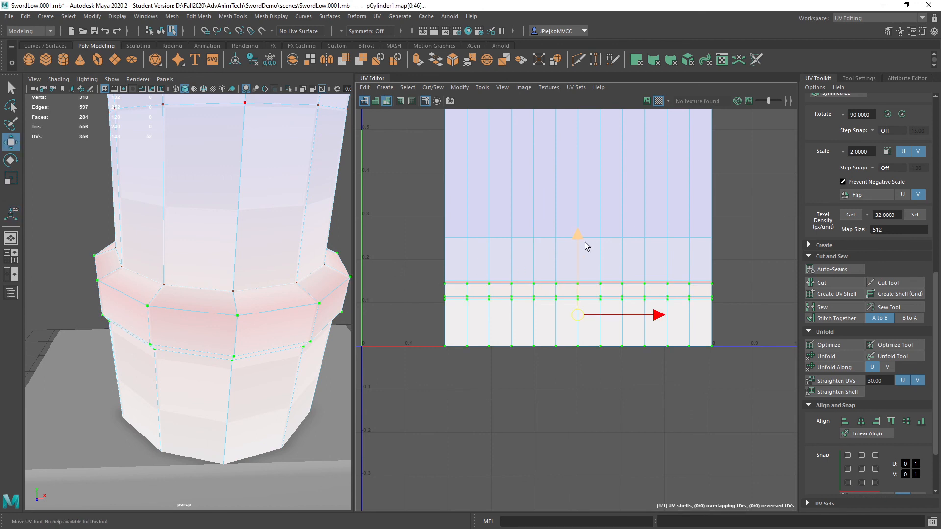
pyautogui.moveTo(578, 237); pyautogui.dragTo(579, 242)
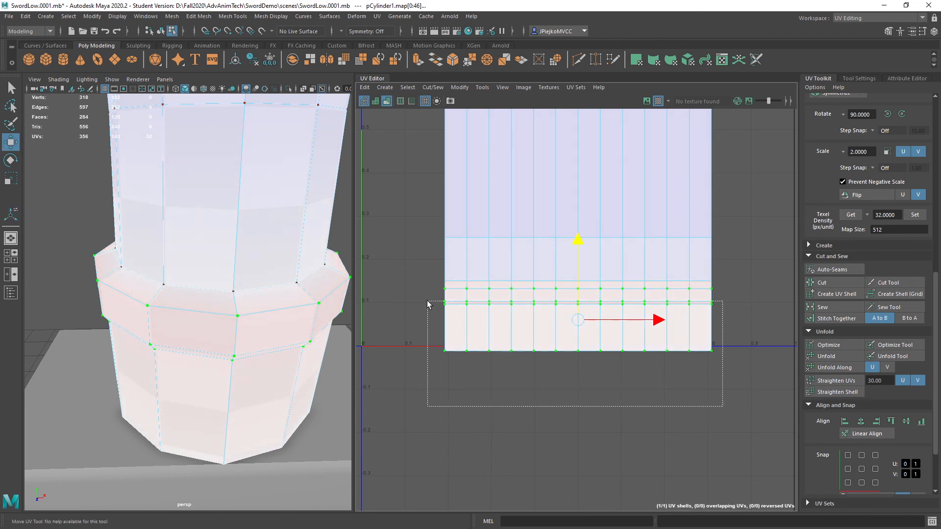
pyautogui.moveTo(428, 304); pyautogui.dragTo(427, 304)
pyautogui.moveTo(579, 240); pyautogui.dragTo(577, 243)
# Move the two topmost UV rows of the handle shell slightly up in V.
pyautogui.keyDown('alt'); pyautogui.moveTo(688, 281); pyautogui.dragTo(608, 384, button='right'); pyautogui.keyUp('alt')
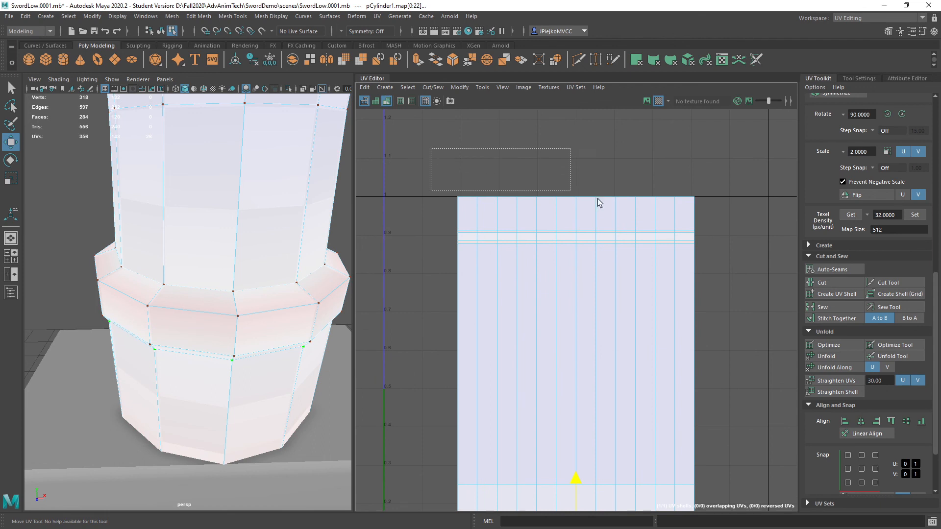
pyautogui.moveTo(715, 228); pyautogui.dragTo(717, 232)
pyautogui.keyDown('alt'); pyautogui.moveTo(577, 170); pyautogui.dragTo(553, 225, button='middle'); pyautogui.keyUp('alt')
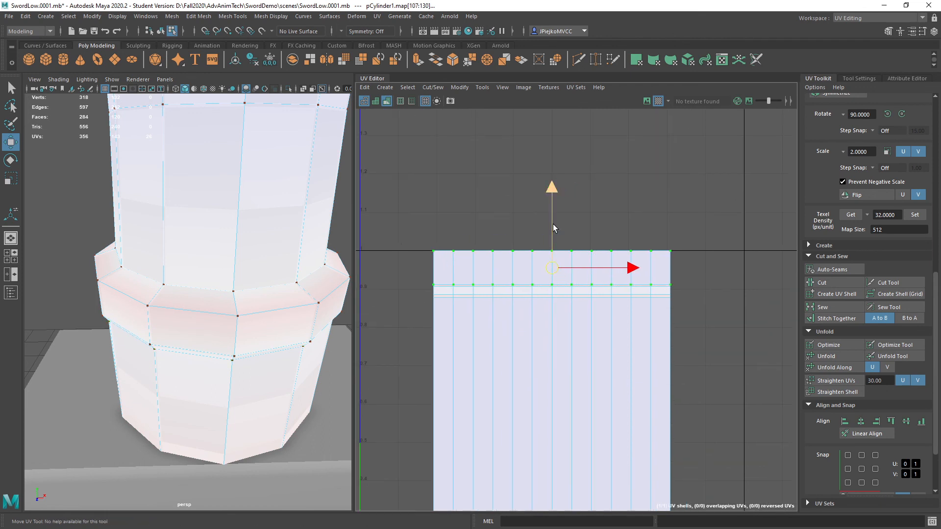
pyautogui.moveTo(550, 189); pyautogui.dragTo(549, 187)
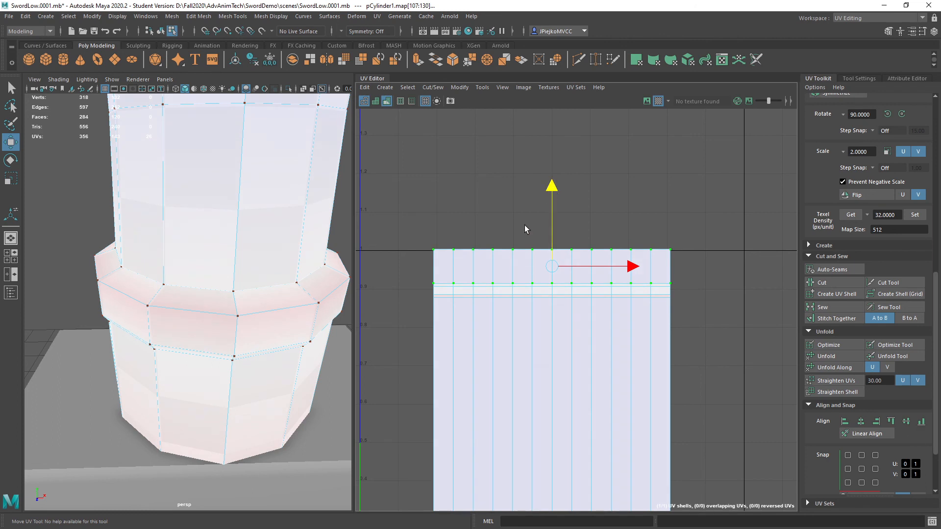
pyautogui.moveTo(705, 296); pyautogui.dragTo(703, 293)
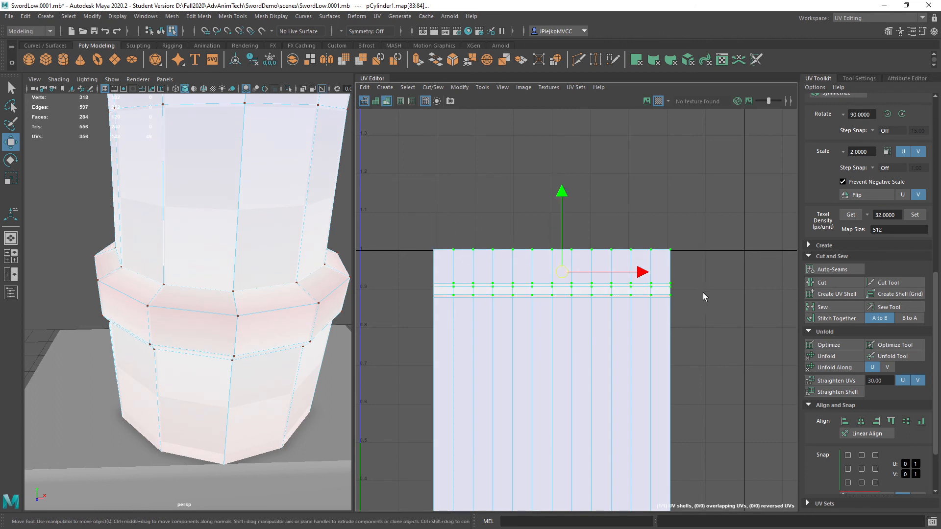
pyautogui.moveTo(562, 192); pyautogui.dragTo(561, 191)
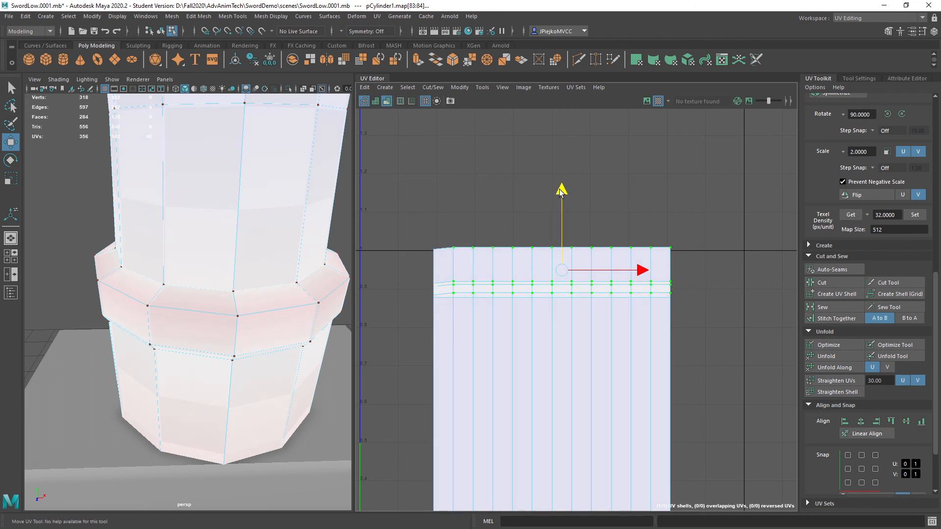
pyautogui.hotkey('ctrl', 'z')
# Select all UV rows from the upper collar to the shell's top edge and move them slightly up in V.
pyautogui.moveTo(356, 139); pyautogui.dragTo(776, 294)
pyautogui.moveTo(553, 192); pyautogui.dragTo(554, 190)
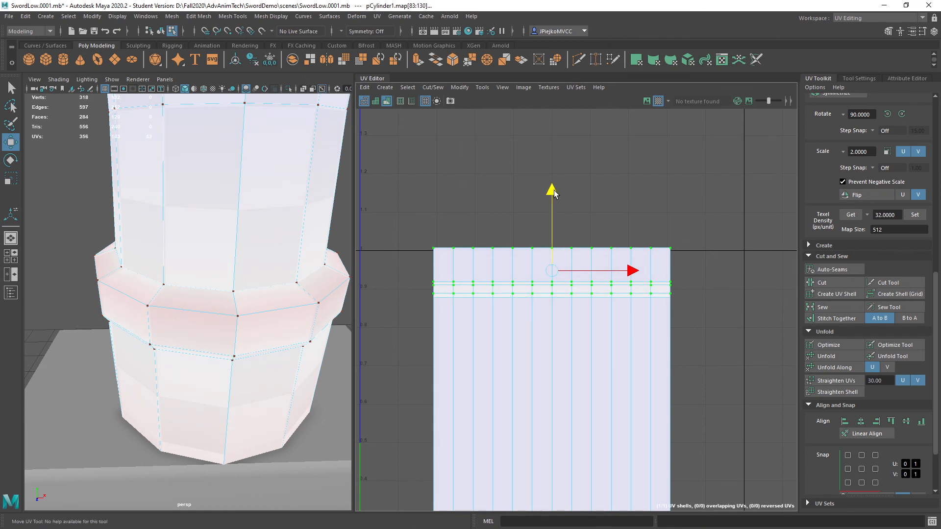
pyautogui.scroll(-5, 681, 335)
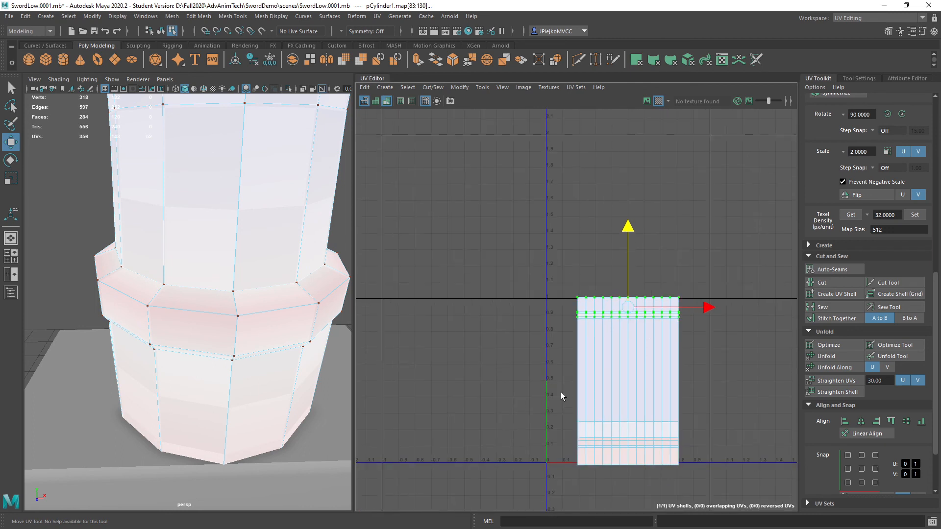
pyautogui.keyDown('alt'); pyautogui.moveTo(599, 319); pyautogui.dragTo(559, 306, button='middle'); pyautogui.keyUp('alt')
pyautogui.scroll(-6, 103, 297)
# Return the handle to object mode and inspect its distortion colours and smoothed shading from the base to the upper collar.
pyautogui.keyDown('alt'); pyautogui.moveTo(244, 318); pyautogui.dragTo(206, 336); pyautogui.keyUp('alt')
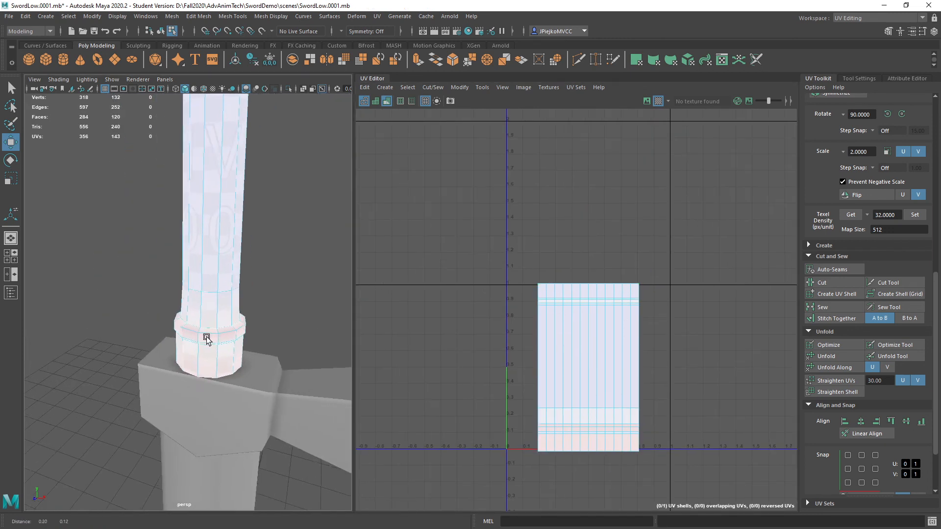
pyautogui.moveTo(206, 336); pyautogui.dragTo(310, 255, button='right')
pyautogui.keyDown('alt'); pyautogui.moveTo(249, 327); pyautogui.dragTo(259, 217); pyautogui.keyUp('alt')
pyautogui.keyDown('alt'); pyautogui.moveTo(258, 217); pyautogui.dragTo(241, 251, button='middle'); pyautogui.keyUp('alt')
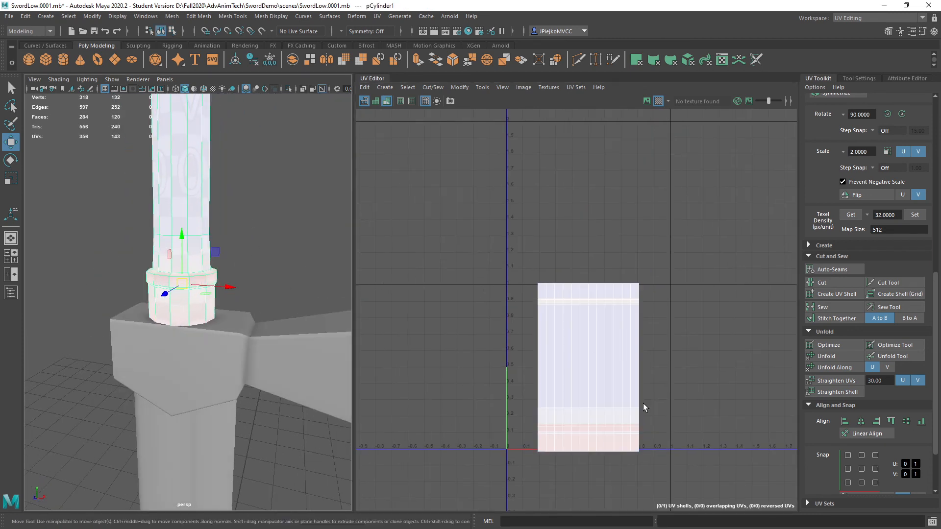
pyautogui.click(225, 222)
pyautogui.scroll(-3, 211, 215)
pyautogui.keyDown('alt'); pyautogui.moveTo(211, 214); pyautogui.dragTo(210, 254, button='middle'); pyautogui.keyUp('alt')
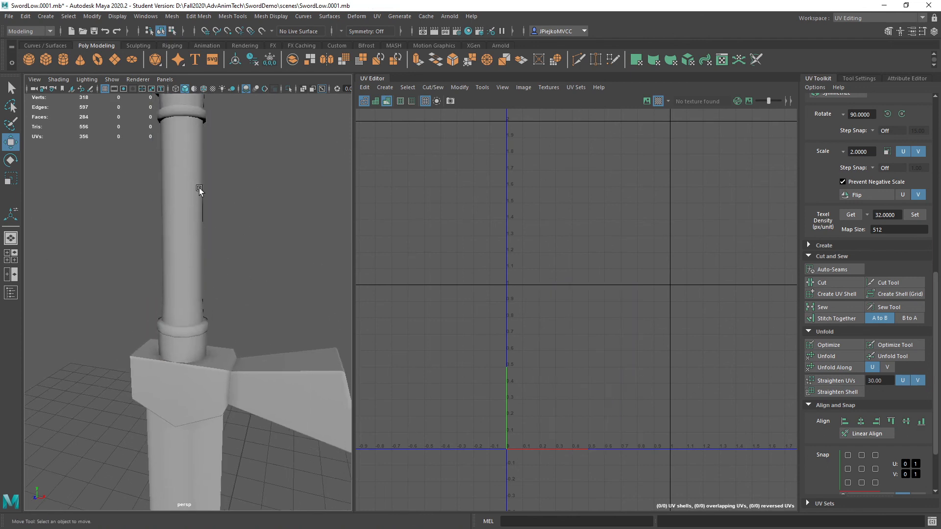
pyautogui.click(161, 249)
pyautogui.keyDown('alt'); pyautogui.moveTo(542, 367); pyautogui.dragTo(522, 334, button='middle'); pyautogui.keyUp('alt')
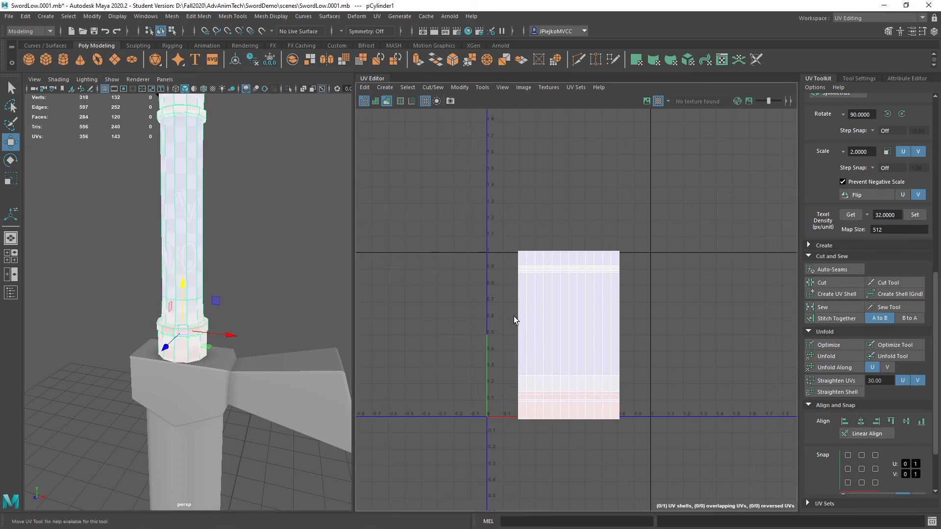
# Return the handle to object mode and turn off the UV distortion display to show the checker pattern.
pyautogui.moveTo(513, 316); pyautogui.dragTo(580, 307, button='right')
pyautogui.press('r')
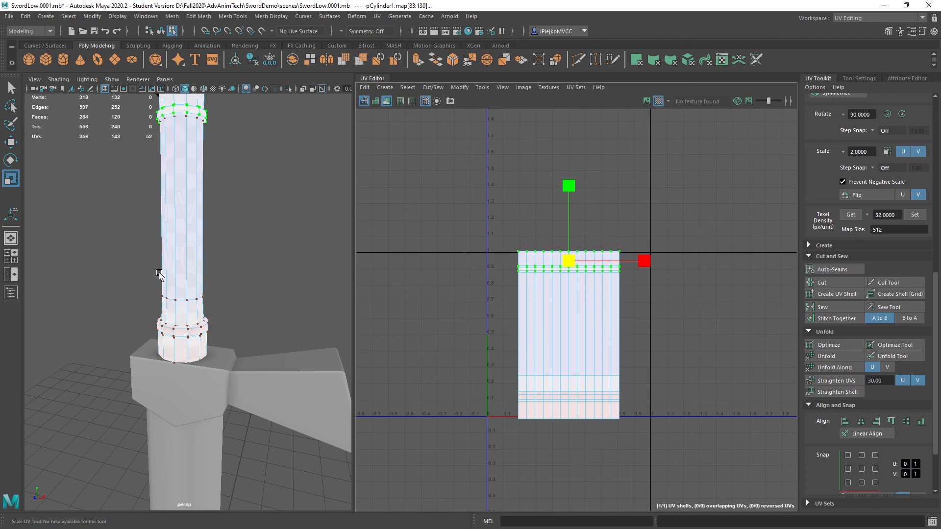
pyautogui.moveTo(169, 267); pyautogui.dragTo(245, 181, button='right')
pyautogui.click(387, 101)
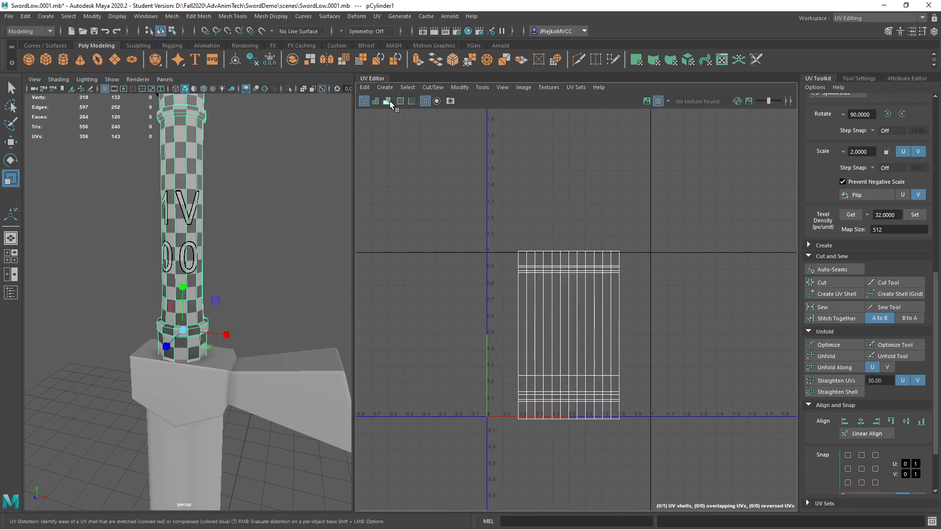
# Select the handle's whole UV shell and stretch it in V to even out the checker squares on the grip.
pyautogui.scroll(2, 228, 275)
pyautogui.moveTo(501, 314); pyautogui.dragTo(533, 310, button='right')
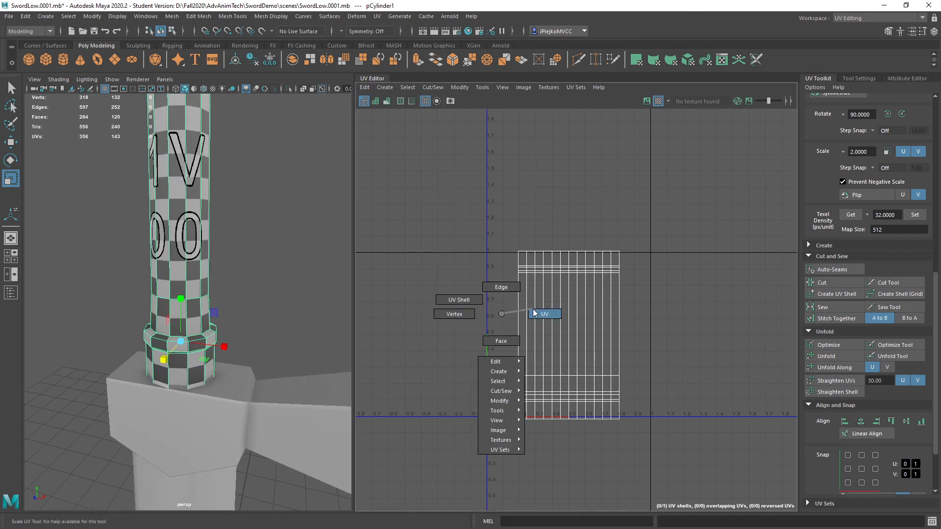
pyautogui.moveTo(456, 301); pyautogui.dragTo(456, 301, button='right')
pyautogui.click(540, 302)
pyautogui.scroll(2, 397, 361)
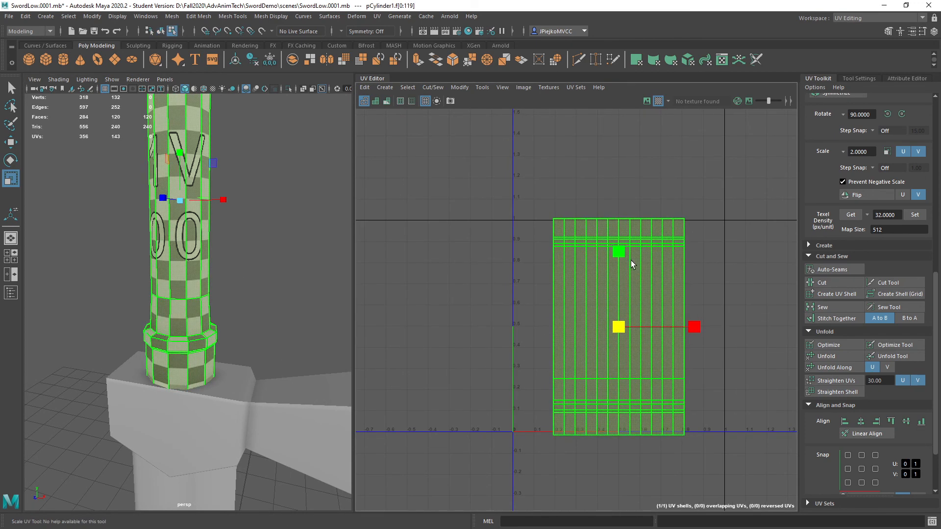
pyautogui.moveTo(621, 256); pyautogui.dragTo(613, 234)
pyautogui.moveTo(613, 235); pyautogui.dragTo(699, 233, button='right')
pyautogui.scroll(-3, 698, 233)
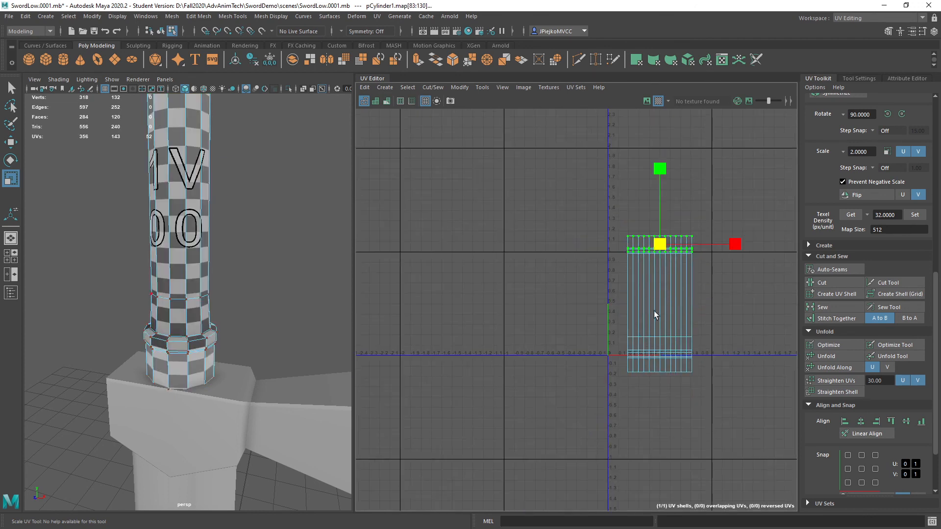
# Return to object mode and select the handle, guard and blade together to compare their UV shells.
pyautogui.press('F8')
pyautogui.scroll(-5, 188, 294)
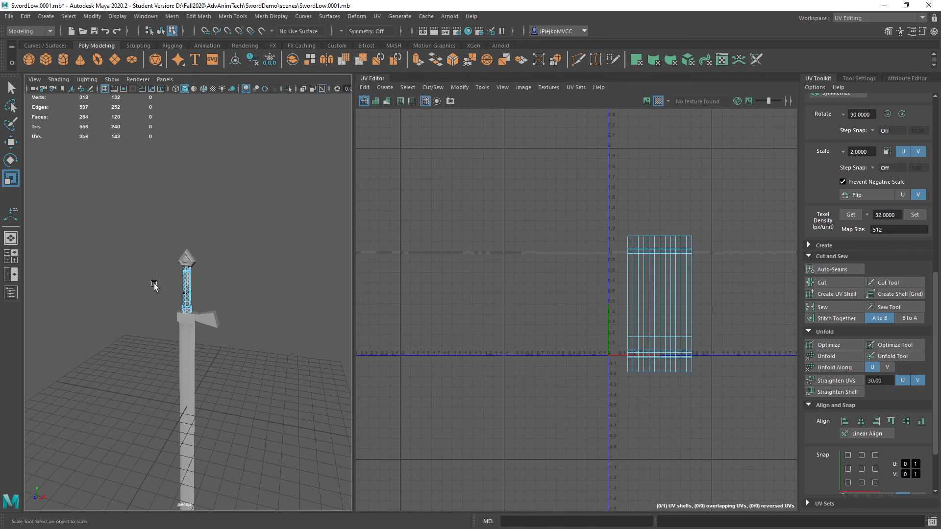
pyautogui.moveTo(155, 287); pyautogui.dragTo(268, 366)
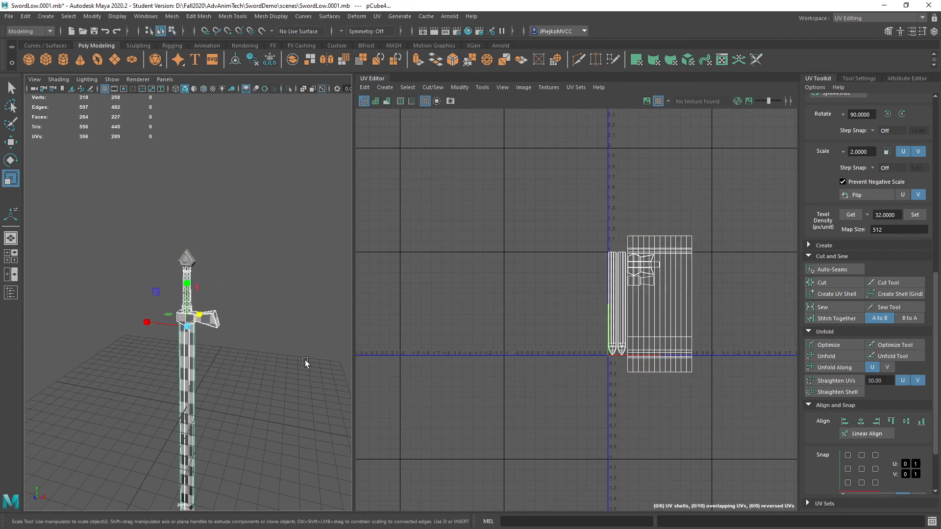
pyautogui.scroll(2, 710, 304)
pyautogui.keyDown('alt'); pyautogui.moveTo(710, 304); pyautogui.dragTo(587, 311, button='middle'); pyautogui.keyUp('alt')
# Select the handle's UV shell and scale it down uniformly to bring its checker size closer to the blade and guard.
pyautogui.moveTo(587, 311); pyautogui.dragTo(558, 285, button='right')
pyautogui.click(557, 296)
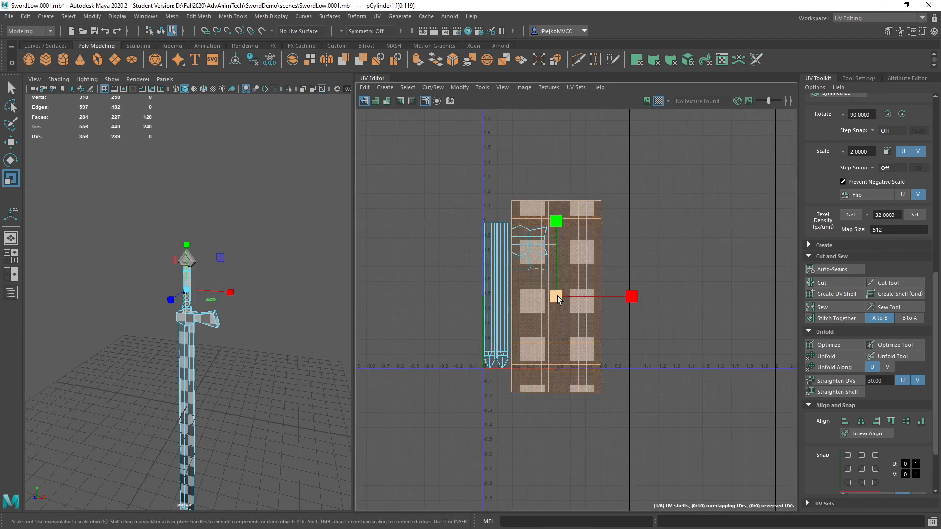
pyautogui.moveTo(555, 296); pyautogui.dragTo(518, 313)
pyautogui.press('w')
pyautogui.scroll(4, 529, 284)
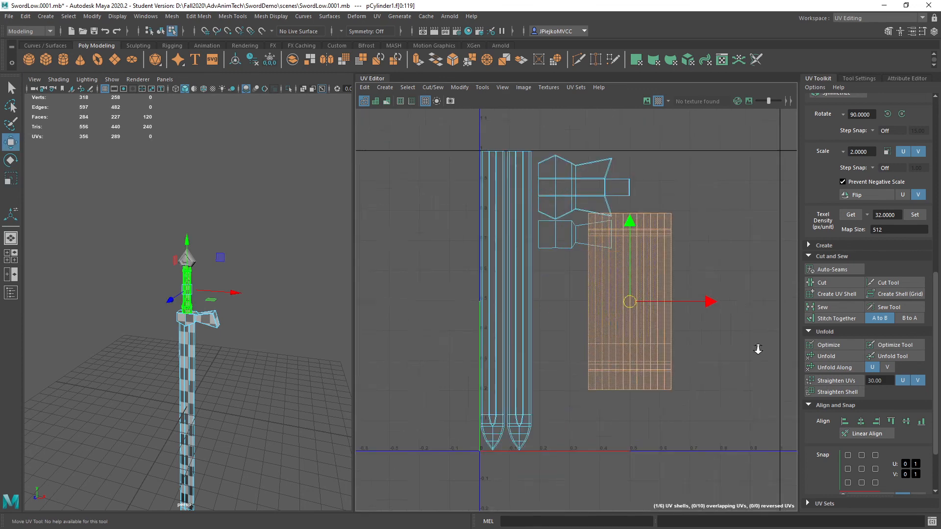
# Move the grip's UV shell beneath the crossguard shells, next to the blade shells.
pyautogui.moveTo(604, 324); pyautogui.dragTo(520, 336)
pyautogui.hotkey('shift', 'f')
pyautogui.press('r')
pyautogui.press('w')
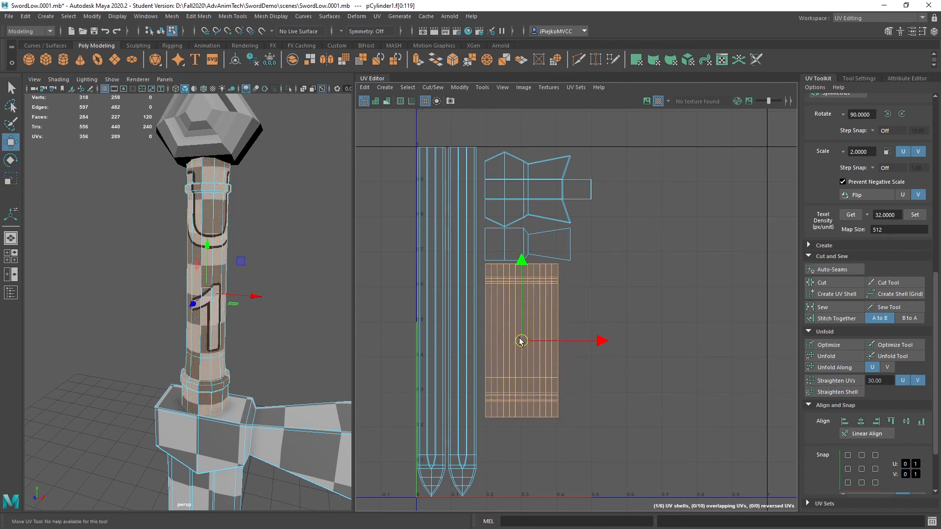
# Scale down the grip's UV shell, keeping it below the crossguard shells, to bring its checker size closer to the crossguard's.
pyautogui.keyDown('alt'); pyautogui.moveTo(459, 265); pyautogui.dragTo(567, 293, button='right'); pyautogui.keyUp('alt')
pyautogui.keyDown('alt'); pyautogui.moveTo(298, 348); pyautogui.dragTo(298, 326, button='middle'); pyautogui.keyUp('alt')
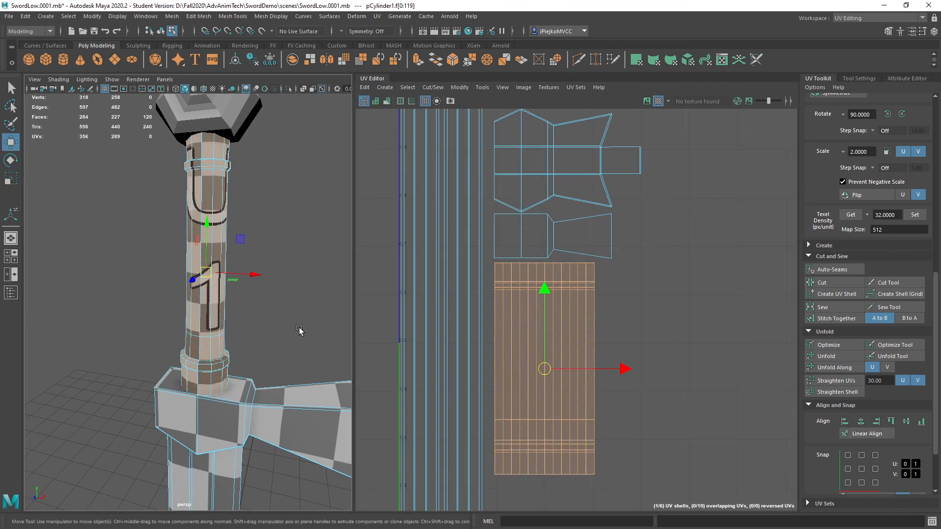
pyautogui.press('r')
pyautogui.click(502, 351)
pyautogui.moveTo(539, 365); pyautogui.dragTo(519, 334)
pyautogui.press('w')
pyautogui.keyDown('alt'); pyautogui.moveTo(230, 343); pyautogui.dragTo(257, 318); pyautogui.keyUp('alt')
pyautogui.press('r')
pyautogui.moveTo(520, 332); pyautogui.dragTo(516, 334)
pyautogui.keyDown('alt'); pyautogui.moveTo(249, 318); pyautogui.dragTo(166, 304); pyautogui.keyUp('alt')
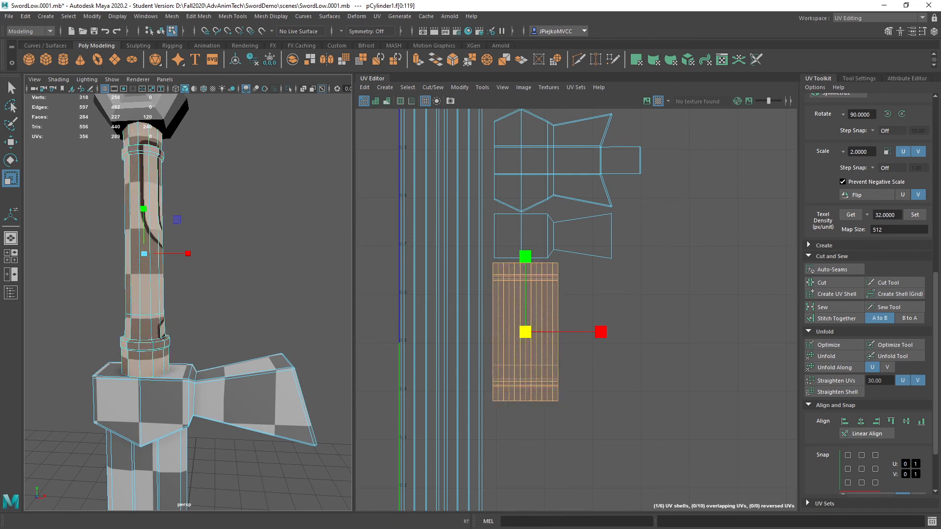
pyautogui.keyDown('alt'); pyautogui.moveTo(343, 324); pyautogui.dragTo(282, 292); pyautogui.keyUp('alt')
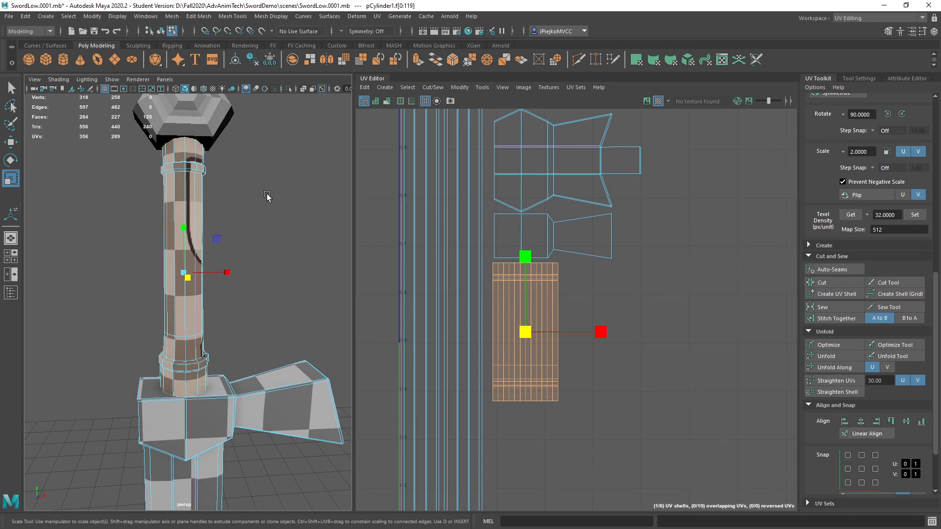
# Enlarge the grip's UV shell slightly to fine-tune its checker size.
pyautogui.scroll(-5, 431, 274)
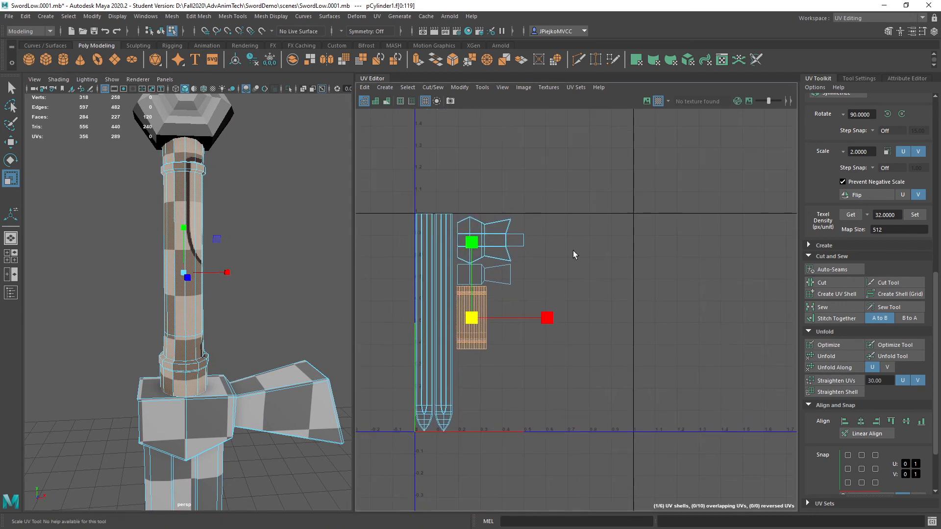
pyautogui.click(467, 292)
pyautogui.keyDown('alt'); pyautogui.moveTo(467, 291); pyautogui.dragTo(514, 276, button='middle'); pyautogui.keyUp('alt')
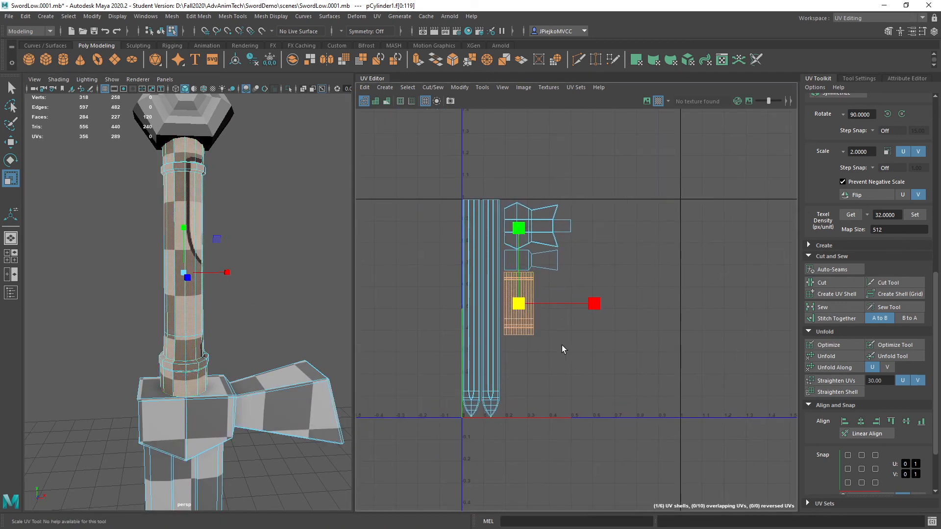
pyautogui.scroll(1, 571, 365)
pyautogui.keyDown('alt'); pyautogui.moveTo(576, 372); pyautogui.dragTo(600, 386, button='middle'); pyautogui.keyUp('alt')
pyautogui.keyDown('alt'); pyautogui.moveTo(600, 387); pyautogui.dragTo(760, 400, button='right'); pyautogui.keyUp('alt')
pyautogui.keyDown('alt'); pyautogui.moveTo(562, 340); pyautogui.dragTo(644, 421, button='middle'); pyautogui.keyUp('alt')
pyautogui.keyDown('alt'); pyautogui.moveTo(643, 421); pyautogui.dragTo(767, 430, button='right'); pyautogui.keyUp('alt')
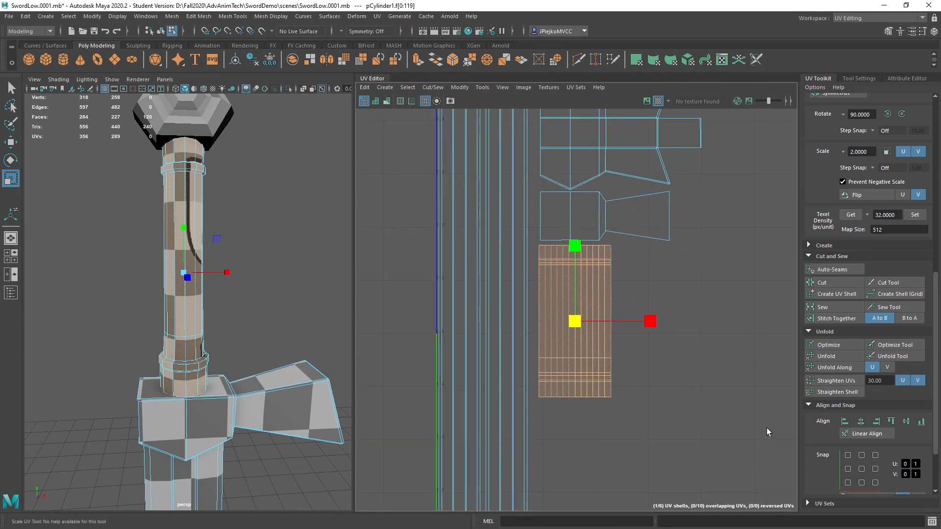
pyautogui.moveTo(579, 328); pyautogui.dragTo(580, 325)
pyautogui.keyDown('alt'); pyautogui.moveTo(289, 245); pyautogui.dragTo(223, 266); pyautogui.keyUp('alt')
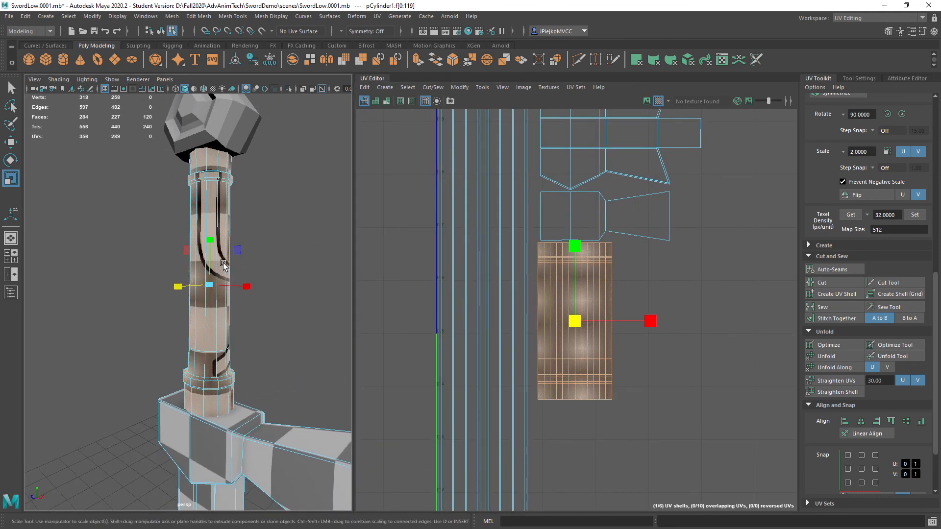
# Compare the checker pattern along the whole sword and scale the grip's UV shell up further to match the blade.
pyautogui.keyDown('alt'); pyautogui.moveTo(118, 266); pyautogui.dragTo(73, 274, button='right'); pyautogui.keyUp('alt')
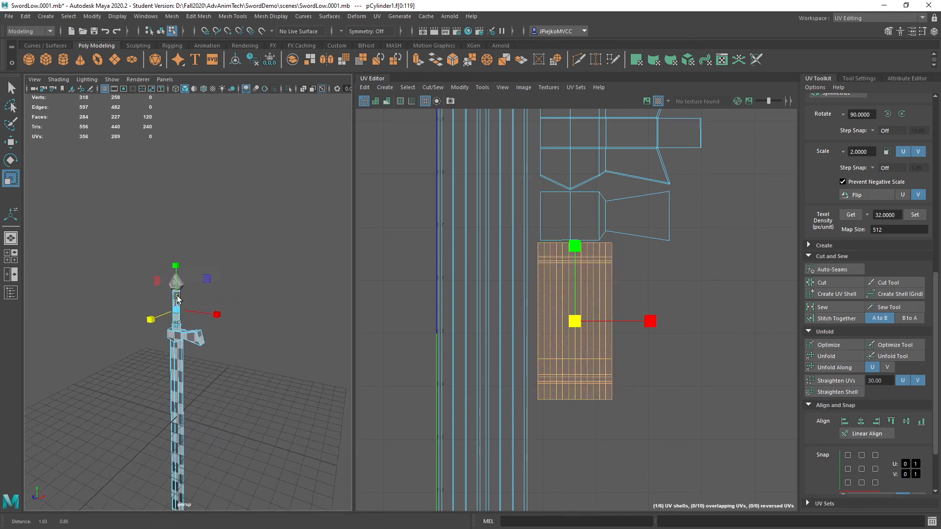
pyautogui.keyDown('alt'); pyautogui.moveTo(73, 274); pyautogui.dragTo(195, 301); pyautogui.keyUp('alt')
pyautogui.scroll(6, 281, 246)
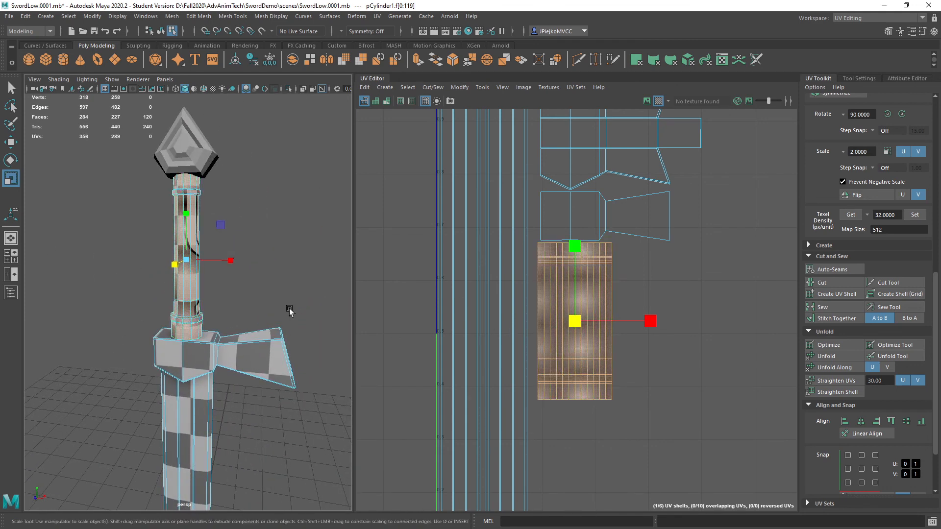
pyautogui.moveTo(566, 327); pyautogui.dragTo(592, 356)
pyautogui.press('w')
pyautogui.scroll(-2, 592, 357)
pyautogui.press('F8')
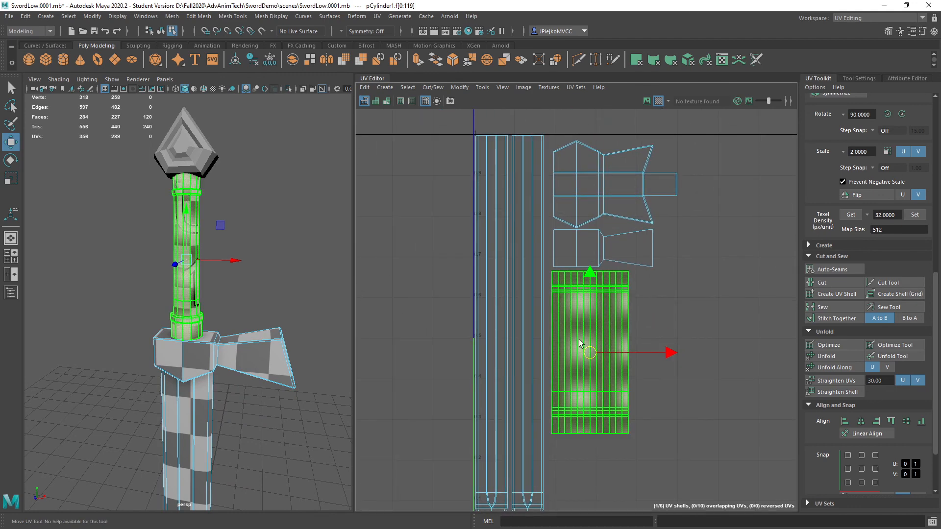
pyautogui.press('F8')
pyautogui.press('r')
pyautogui.scroll(-1, 587, 349)
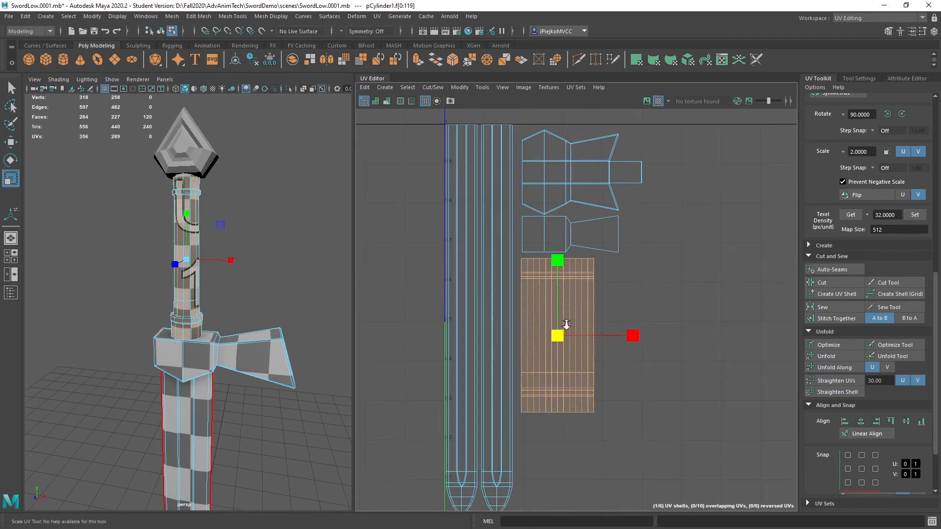
# Try to move the grip's UV shell further down from the crossguard shells, and undo the move.
pyautogui.scroll(-2, 566, 324)
pyautogui.press('F8')
pyautogui.press('F8')
pyautogui.press('w')
pyautogui.moveTo(564, 252); pyautogui.dragTo(564, 294)
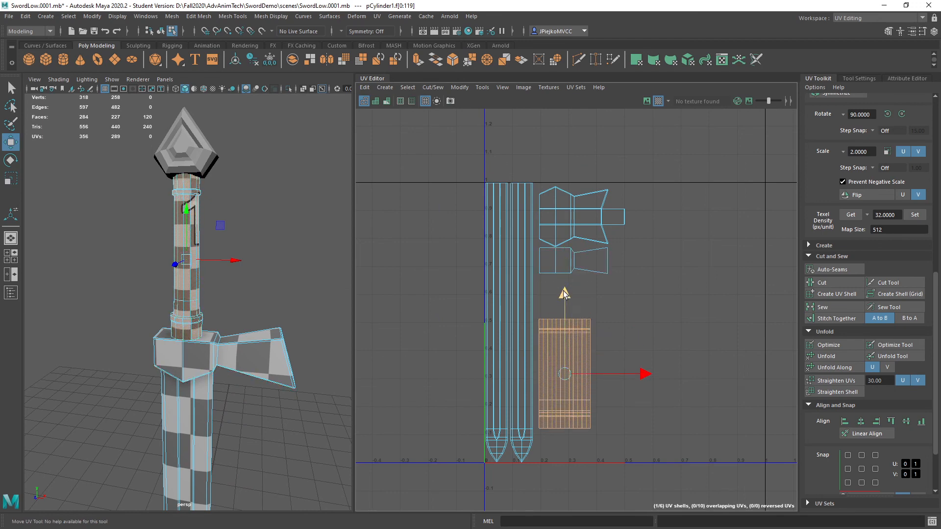
pyautogui.hotkey('ctrl', 'z')
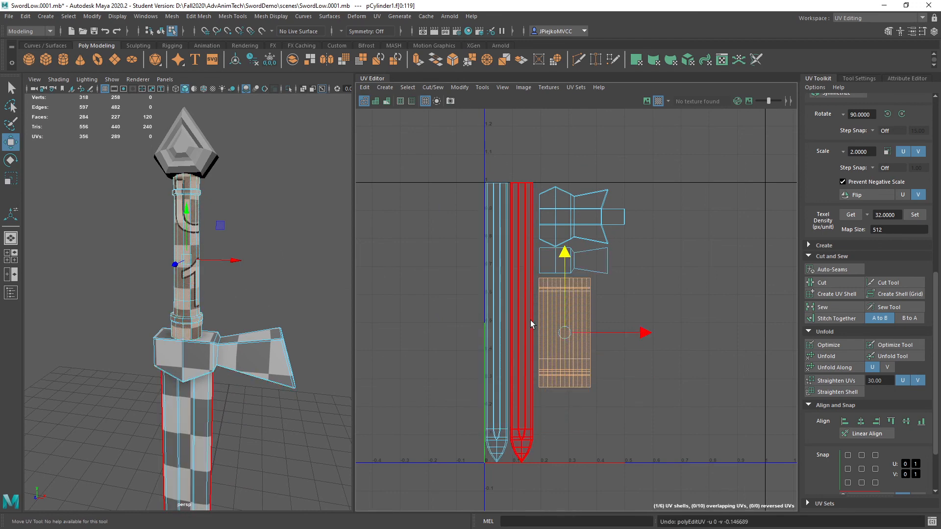
# Scale the grip's UV shell up slightly to match the blade's checkers and shift it down a little.
pyautogui.keyDown('alt'); pyautogui.moveTo(212, 343); pyautogui.dragTo(245, 267, button='middle'); pyautogui.keyUp('alt')
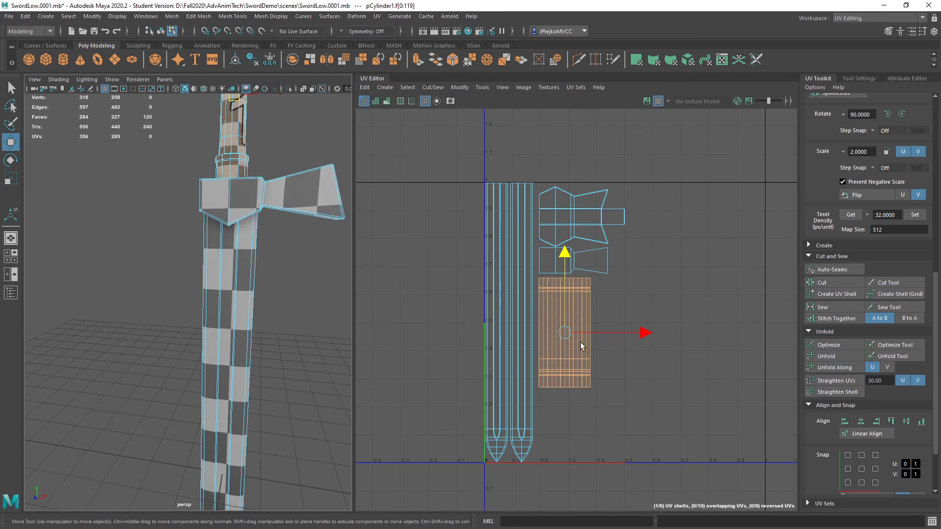
pyautogui.press('r')
pyautogui.moveTo(566, 335); pyautogui.dragTo(568, 332)
pyautogui.press('w')
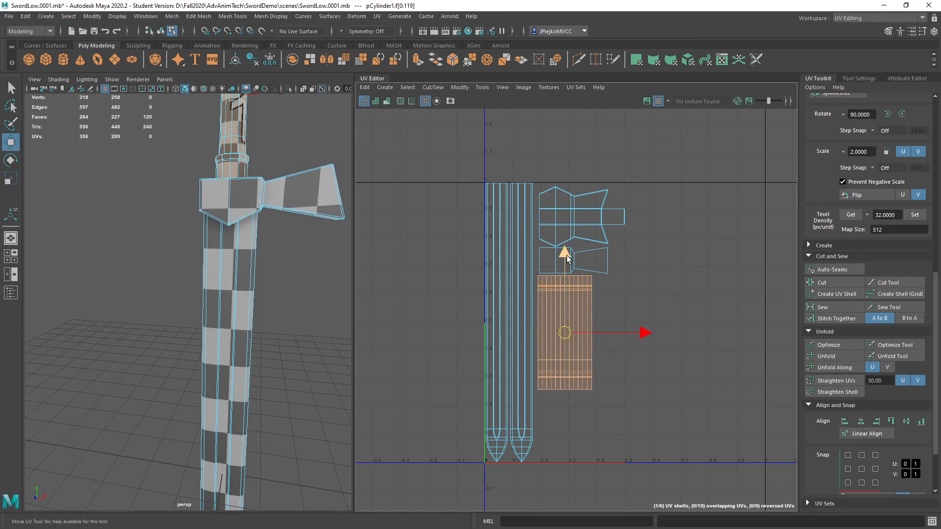
pyautogui.moveTo(567, 255); pyautogui.dragTo(567, 260)
pyautogui.keyDown('alt'); pyautogui.moveTo(127, 167); pyautogui.dragTo(109, 282, button='middle'); pyautogui.keyUp('alt')
pyautogui.keyDown('alt'); pyautogui.moveTo(109, 282); pyautogui.dragTo(210, 265, button='right'); pyautogui.keyUp('alt')
pyautogui.keyDown('alt'); pyautogui.moveTo(268, 193); pyautogui.dragTo(238, 226, button='right'); pyautogui.keyUp('alt')
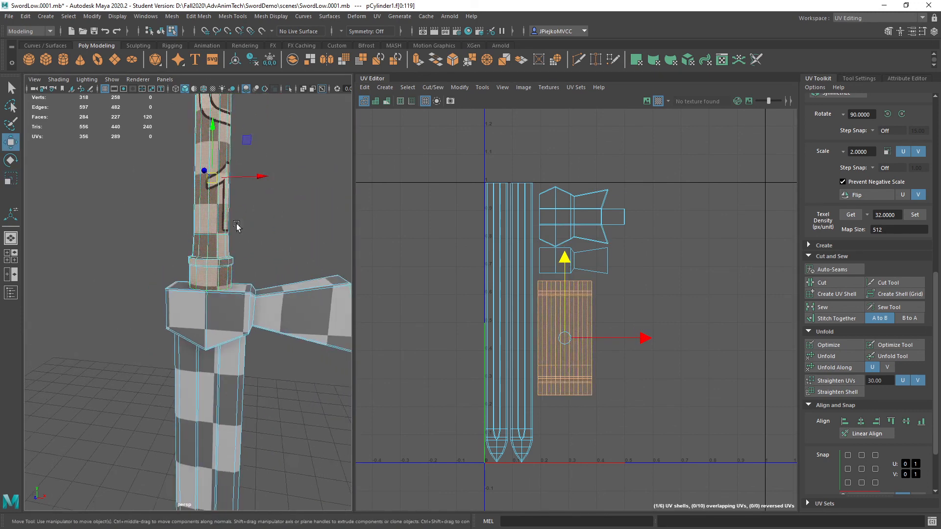
pyautogui.keyDown('alt'); pyautogui.moveTo(237, 225); pyautogui.dragTo(219, 236, button='middle'); pyautogui.keyUp('alt')
# Select all the crossguard UV shells and scale them up together beside the blade shells.
pyautogui.keyDown('alt'); pyautogui.moveTo(471, 255); pyautogui.dragTo(440, 294, button='middle'); pyautogui.keyUp('alt')
pyautogui.keyDown('alt'); pyautogui.moveTo(441, 294); pyautogui.dragTo(495, 272, button='right'); pyautogui.keyUp('alt')
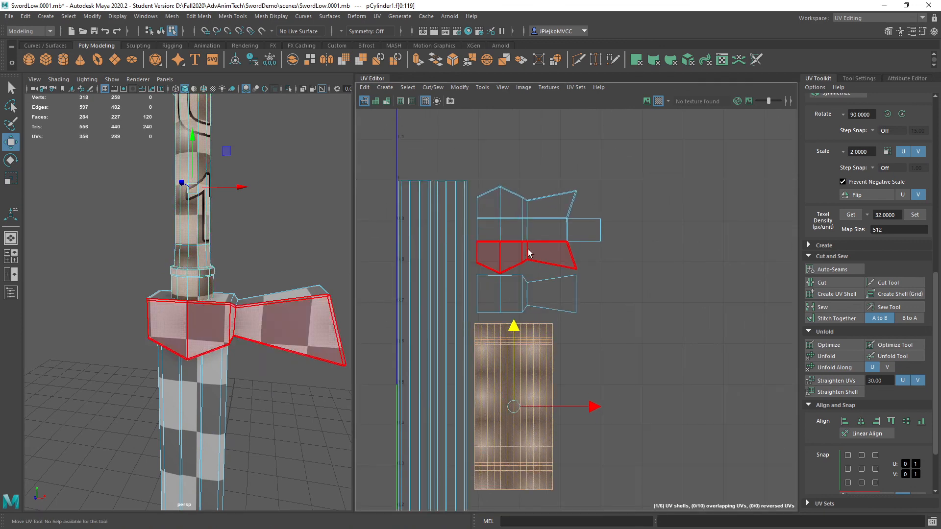
pyautogui.moveTo(527, 203); pyautogui.dragTo(588, 287)
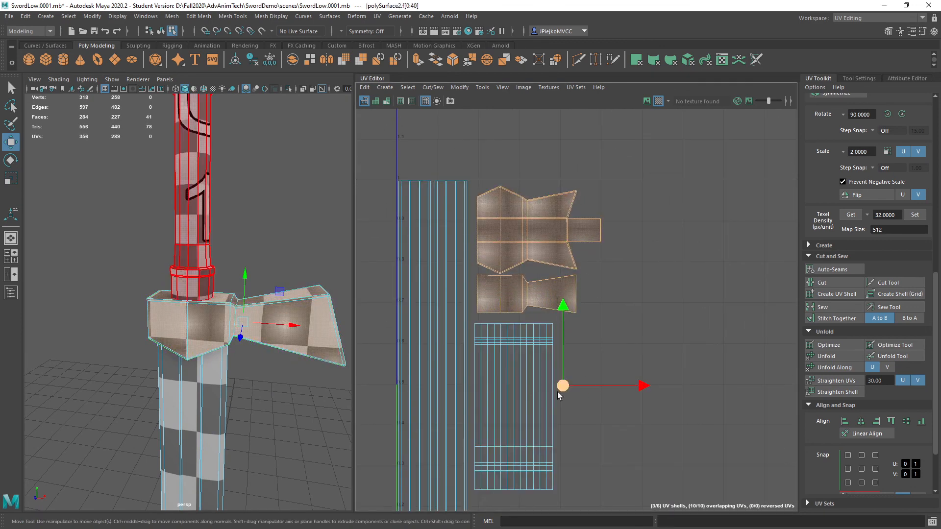
pyautogui.click(517, 244)
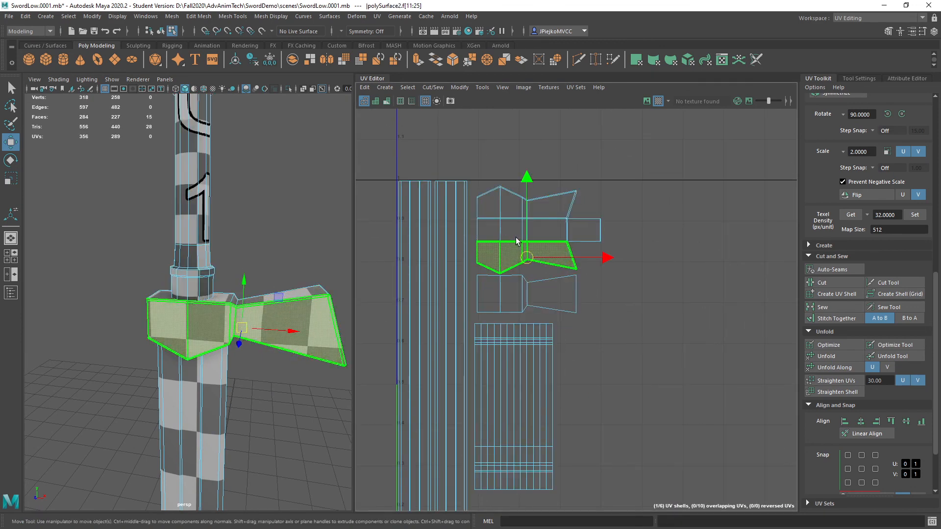
pyautogui.keyDown('shift'); pyautogui.click(561, 240); pyautogui.keyUp('shift')
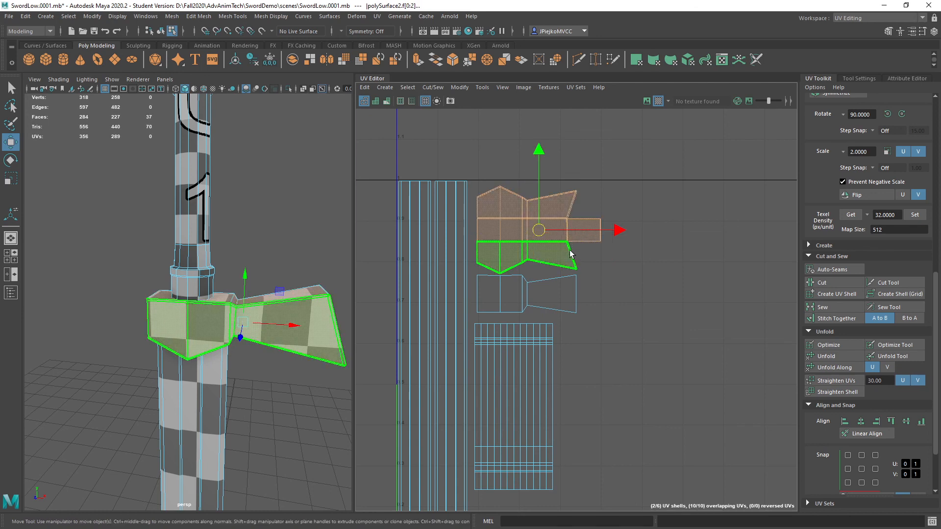
pyautogui.keyDown('shift'); pyautogui.click(543, 261); pyautogui.keyUp('shift')
pyautogui.press('r')
pyautogui.moveTo(539, 253); pyautogui.dragTo(564, 275)
pyautogui.press('w')
# Move the grip's UV shell down to just below the enlarged crossguard shells and clear the selection.
pyautogui.keyDown('alt'); pyautogui.moveTo(564, 277); pyautogui.dragTo(488, 287, button='right'); pyautogui.keyUp('alt')
pyautogui.keyDown('alt'); pyautogui.moveTo(603, 330); pyautogui.dragTo(542, 280, button='middle'); pyautogui.keyUp('alt')
pyautogui.keyDown('alt'); pyautogui.moveTo(542, 280); pyautogui.dragTo(490, 313, button='right'); pyautogui.keyUp('alt')
pyautogui.keyDown('alt'); pyautogui.moveTo(469, 363); pyautogui.dragTo(527, 372, button='middle'); pyautogui.keyUp('alt')
pyautogui.click(526, 372)
pyautogui.moveTo(533, 269); pyautogui.dragTo(534, 299)
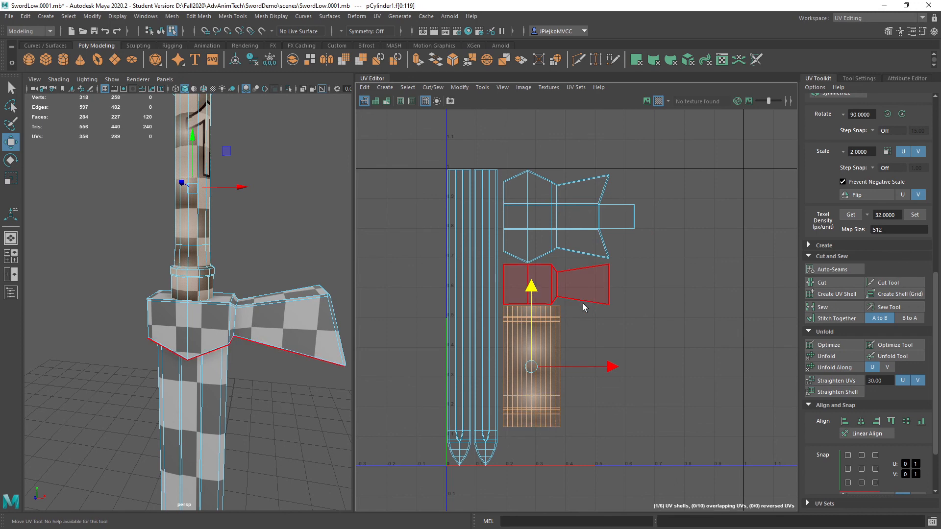
pyautogui.keyDown('alt'); pyautogui.moveTo(652, 287); pyautogui.dragTo(619, 295, button='middle'); pyautogui.keyUp('alt')
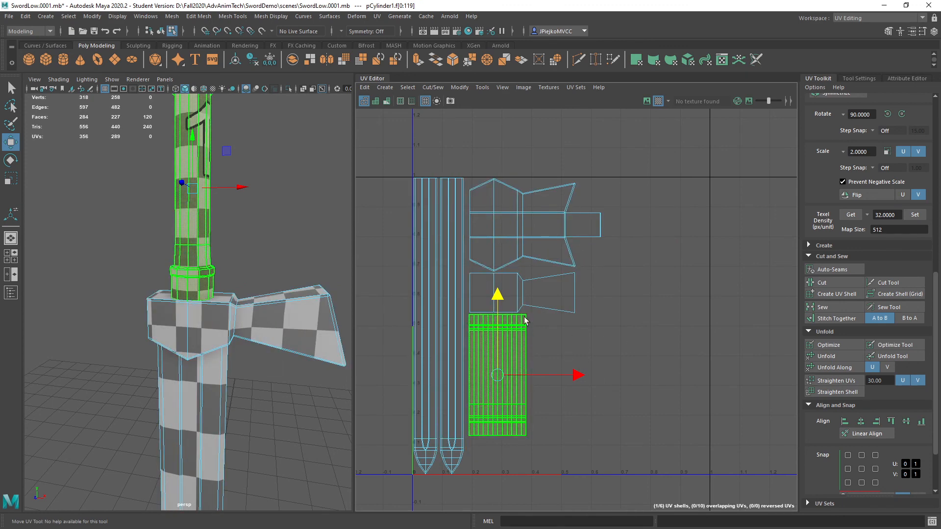
pyautogui.click(588, 387)
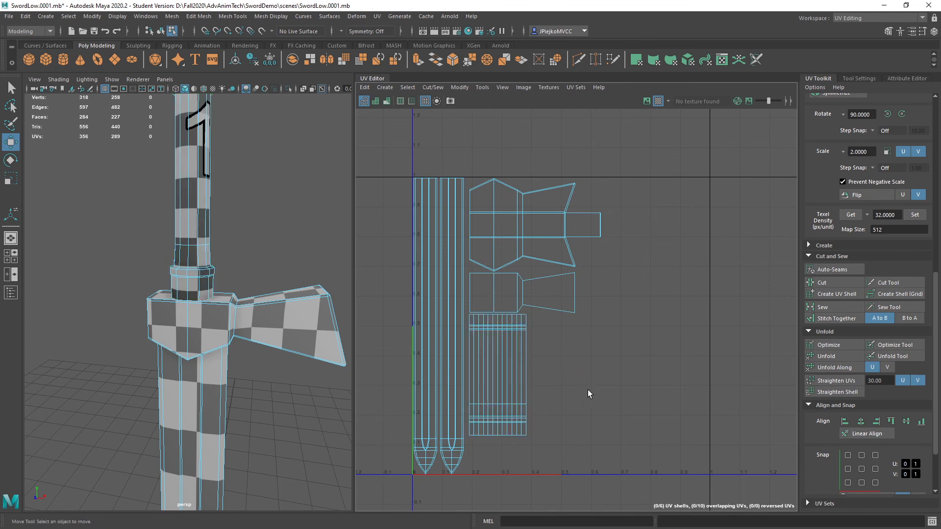
# Return to object selection, select the pommel and examine its checker pattern from several sides.
pyautogui.keyDown('alt'); pyautogui.moveTo(219, 287); pyautogui.dragTo(147, 232, button='right'); pyautogui.keyUp('alt')
pyautogui.keyDown('alt'); pyautogui.moveTo(147, 232); pyautogui.dragTo(253, 305); pyautogui.keyUp('alt')
pyautogui.moveTo(211, 274); pyautogui.dragTo(267, 275, button='right')
pyautogui.scroll(4, 286, 281)
pyautogui.click(167, 230)
pyautogui.keyDown('alt'); pyautogui.moveTo(166, 228); pyautogui.dragTo(103, 236); pyautogui.keyUp('alt')
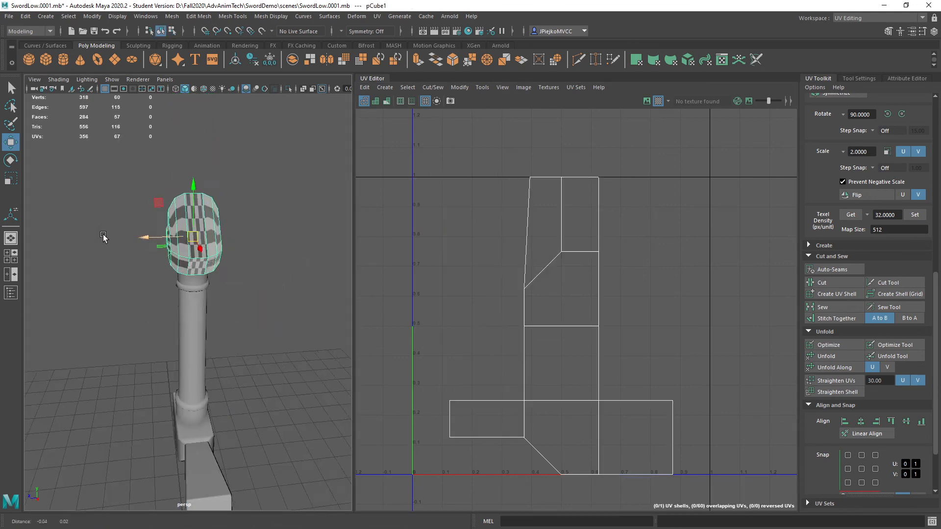
pyautogui.keyDown('alt'); pyautogui.moveTo(103, 236); pyautogui.dragTo(160, 245, button='middle'); pyautogui.keyUp('alt')
pyautogui.keyDown('alt'); pyautogui.moveTo(159, 245); pyautogui.dragTo(262, 268, button='right'); pyautogui.keyUp('alt')
pyautogui.keyDown('alt'); pyautogui.moveTo(261, 268); pyautogui.dragTo(95, 310, button='middle'); pyautogui.keyUp('alt')
pyautogui.keyDown('alt'); pyautogui.moveTo(96, 310); pyautogui.dragTo(214, 292); pyautogui.keyUp('alt')
pyautogui.keyDown('alt'); pyautogui.moveTo(214, 292); pyautogui.dragTo(183, 315, button='right'); pyautogui.keyUp('alt')
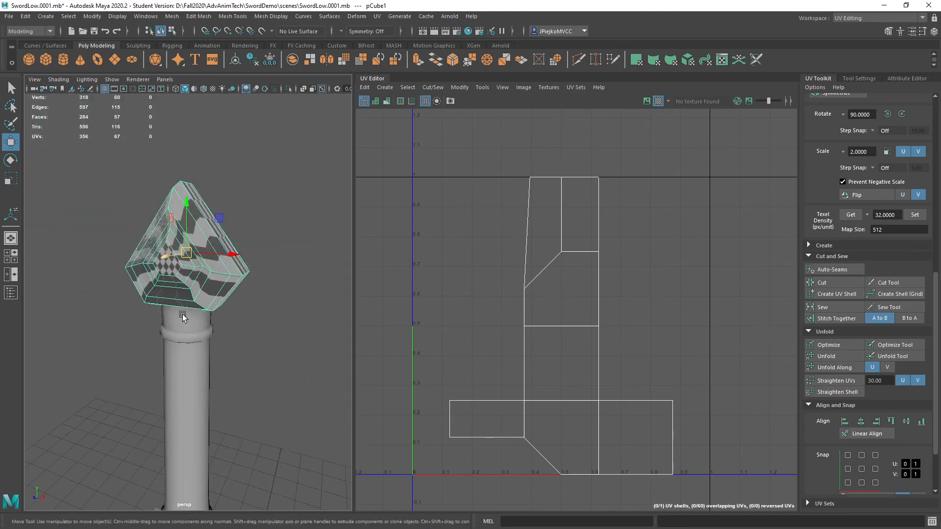
# Try to pull a pommel face upward, undo the move and return to object selection.
pyautogui.click(250, 348)
pyautogui.keyDown('alt'); pyautogui.moveTo(250, 348); pyautogui.dragTo(265, 328); pyautogui.keyUp('alt')
pyautogui.click(230, 251)
pyautogui.keyDown('alt'); pyautogui.moveTo(188, 267); pyautogui.dragTo(230, 291); pyautogui.keyUp('alt')
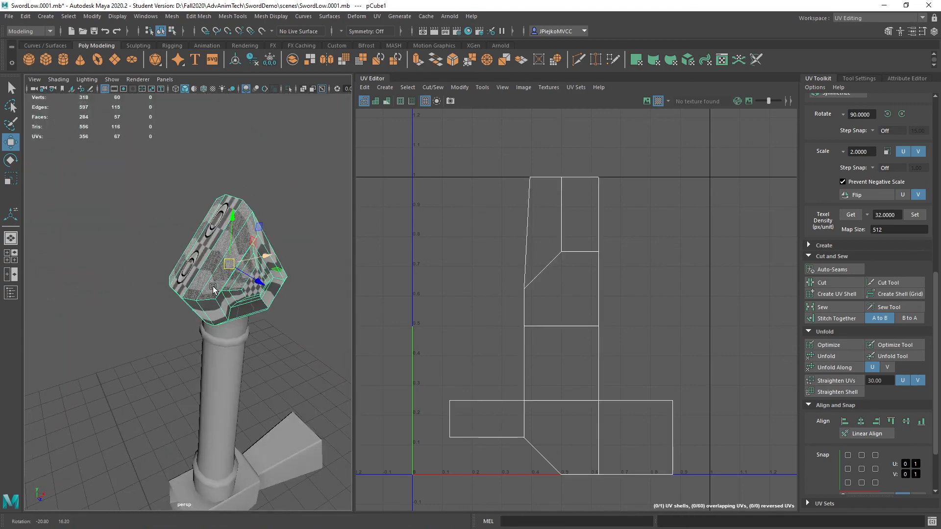
pyautogui.keyDown('alt'); pyautogui.moveTo(231, 291); pyautogui.dragTo(193, 294, button='right'); pyautogui.keyUp('alt')
pyautogui.click(204, 281)
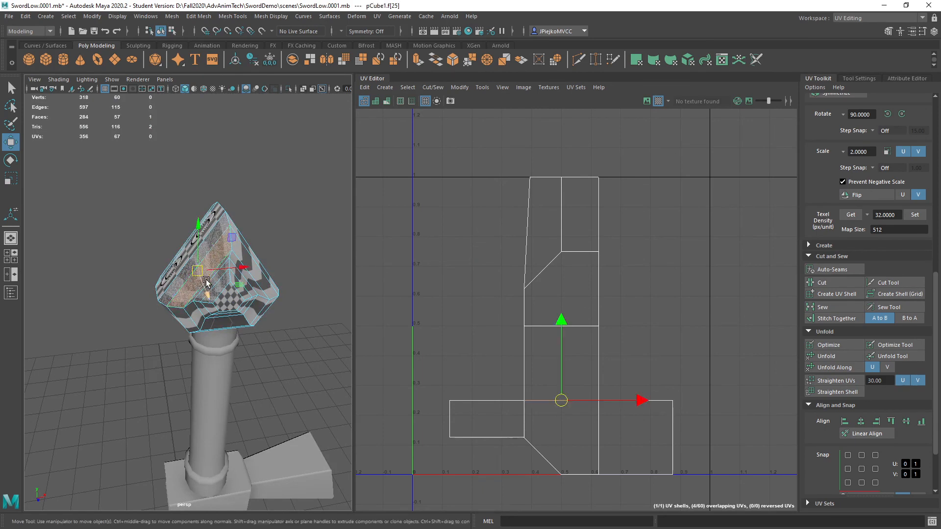
pyautogui.moveTo(198, 222); pyautogui.dragTo(194, 60)
pyautogui.hotkey('ctrl', 'z')
pyautogui.keyDown('alt'); pyautogui.moveTo(258, 260); pyautogui.dragTo(231, 275, button='right'); pyautogui.keyUp('alt')
pyautogui.keyDown('alt'); pyautogui.moveTo(230, 275); pyautogui.dragTo(267, 239); pyautogui.keyUp('alt')
pyautogui.moveTo(268, 240); pyautogui.dragTo(295, 206, button='right')
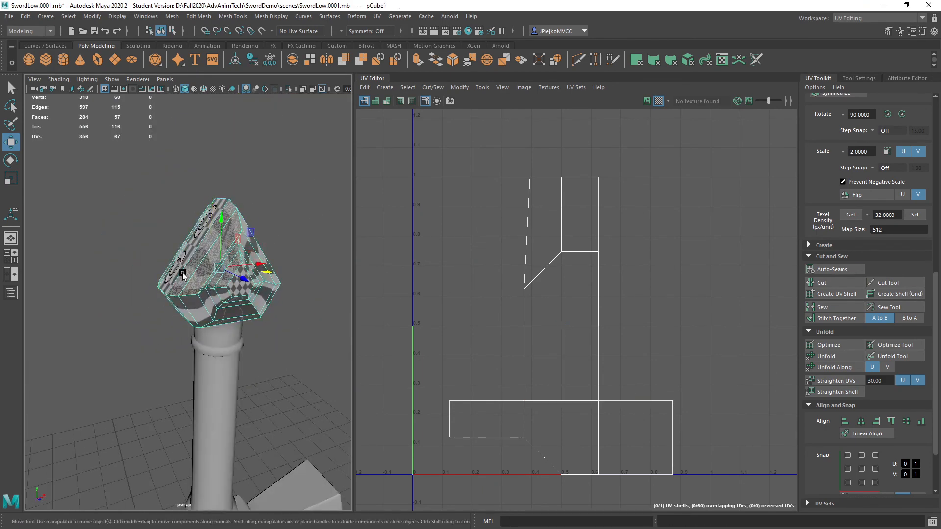
# Soften all edges of the pommel, check the shading and clear the selection.
pyautogui.scroll(3, 247, 265)
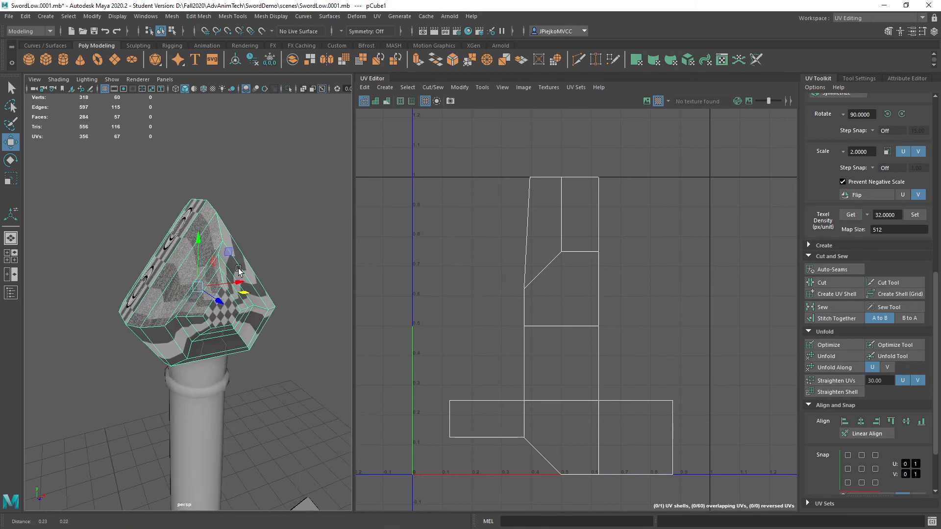
pyautogui.click(270, 16)
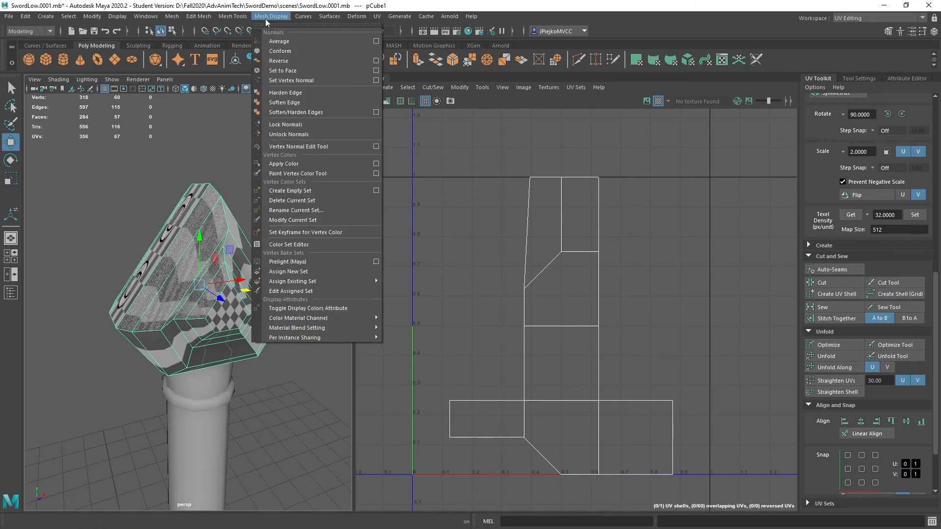
pyautogui.click(284, 103)
pyautogui.click(259, 248)
pyautogui.keyDown('alt'); pyautogui.moveTo(258, 247); pyautogui.dragTo(236, 276); pyautogui.keyUp('alt')
pyautogui.click(169, 272)
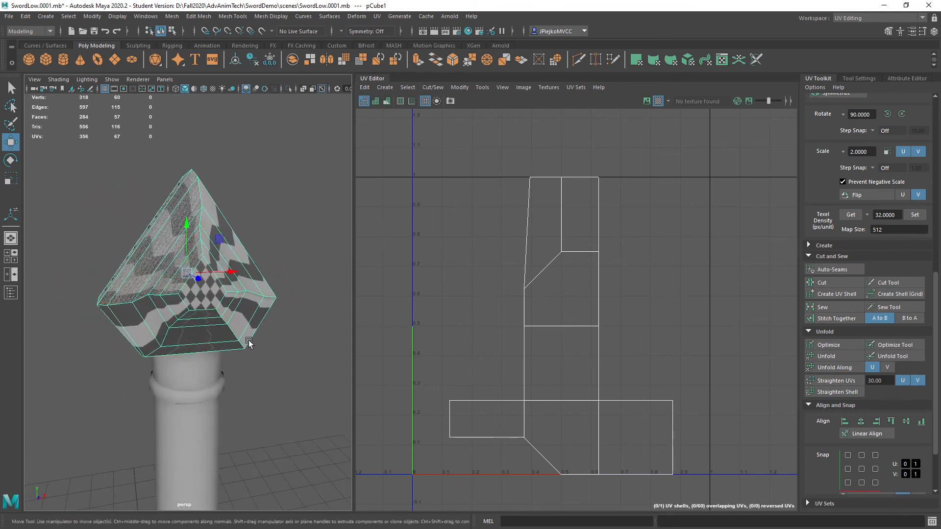
pyautogui.click(295, 222)
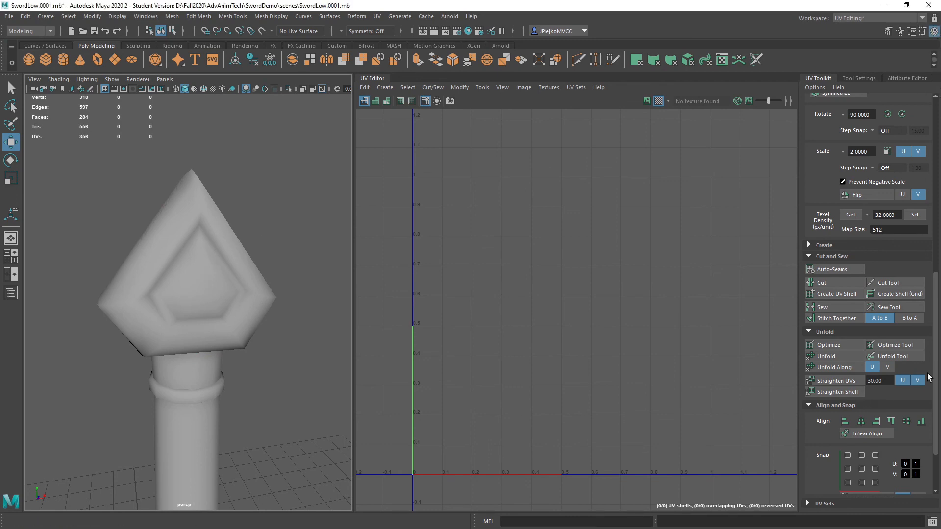
# Switch the workspace to Maya Classic and close the floating UV Editor and UV Toolkit windows.
pyautogui.scroll(10, 928, 378)
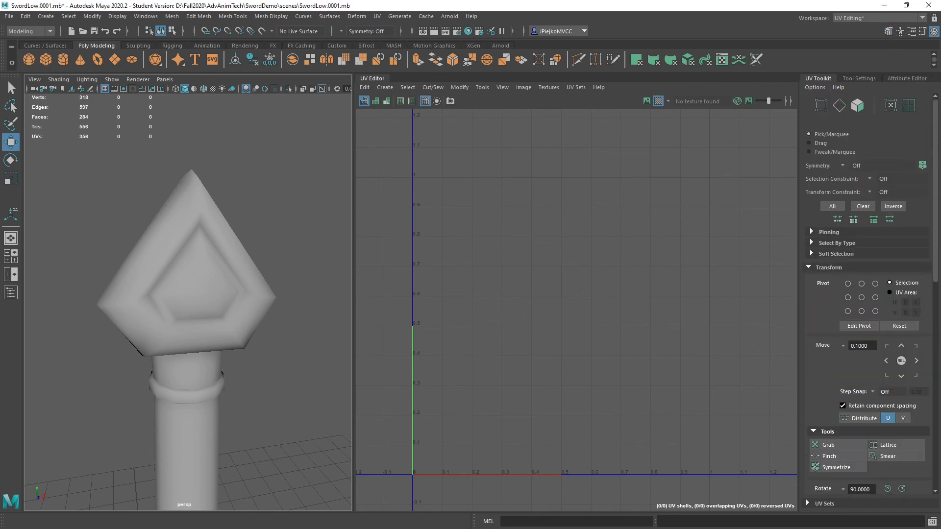
pyautogui.click(879, 17)
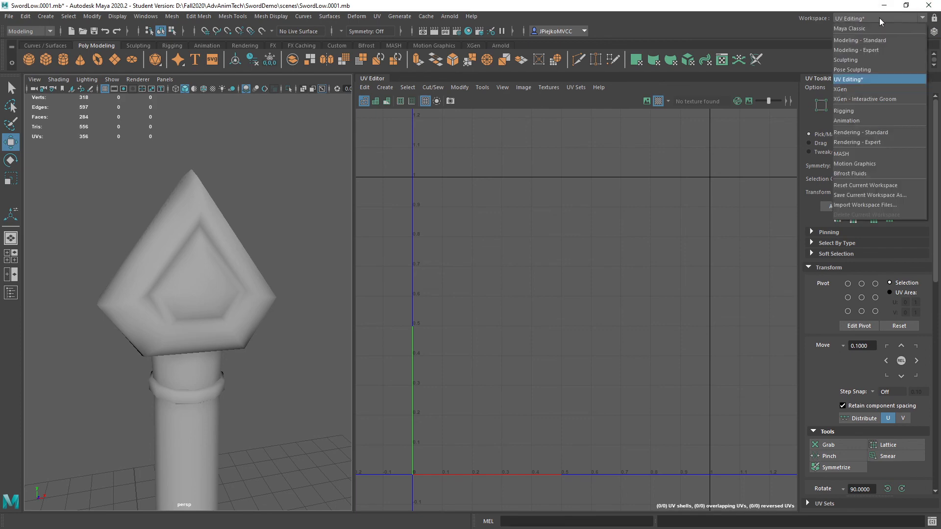
pyautogui.click(879, 33)
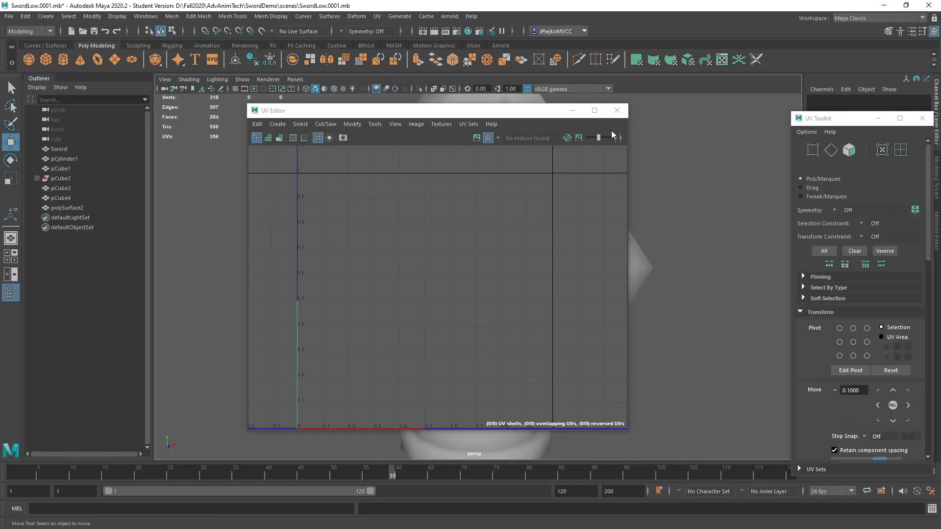
pyautogui.click(617, 111)
pyautogui.click(921, 119)
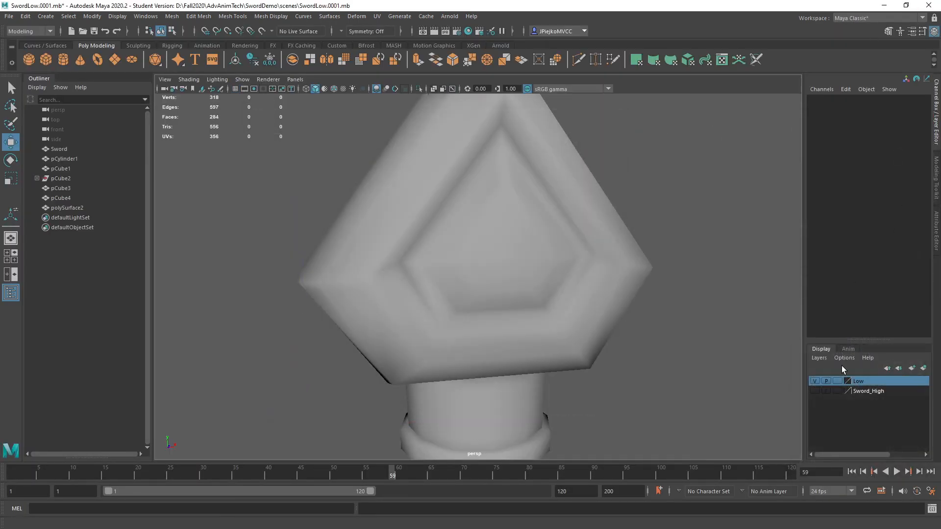
# Show the Sword_High layer in place of the Low layer and examine the high-poly pommel's rim and inset from several sides.
pyautogui.click(815, 391)
pyautogui.keyDown('alt'); pyautogui.moveTo(564, 322); pyautogui.dragTo(504, 201); pyautogui.keyUp('alt')
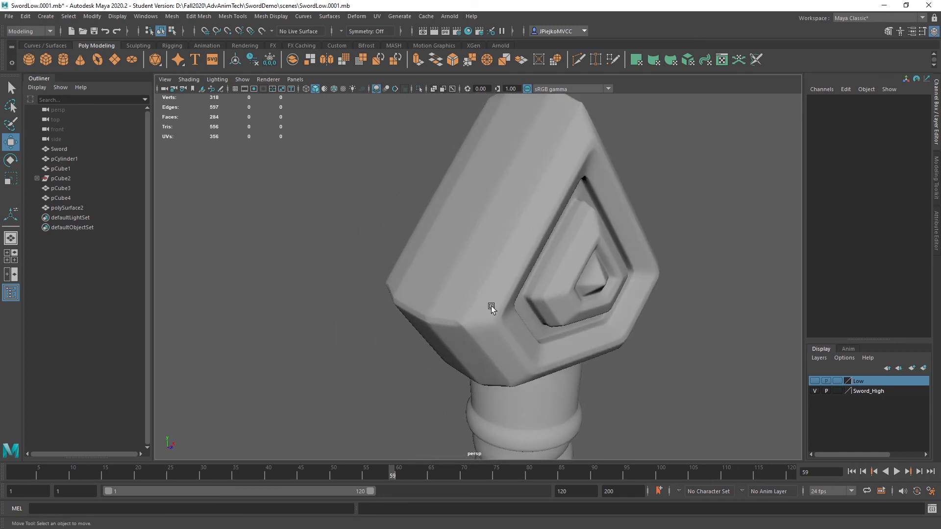
pyautogui.keyDown('alt'); pyautogui.moveTo(593, 343); pyautogui.dragTo(345, 250); pyautogui.keyUp('alt')
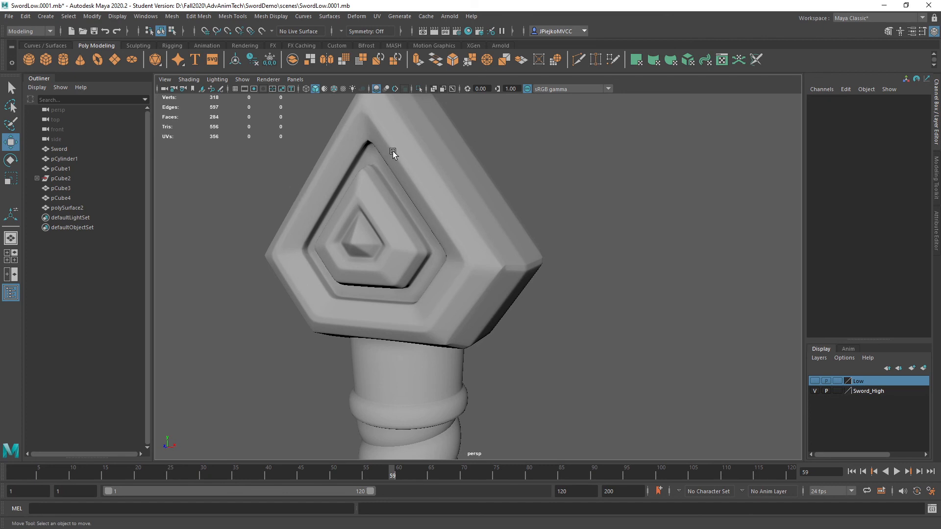
pyautogui.keyDown('alt'); pyautogui.moveTo(393, 151); pyautogui.dragTo(474, 249); pyautogui.keyUp('alt')
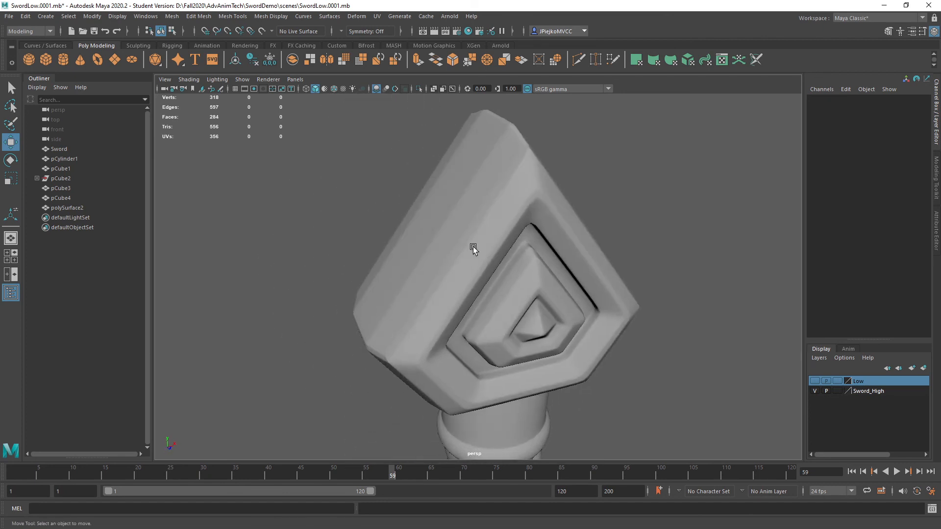
pyautogui.keyDown('alt'); pyautogui.moveTo(677, 359); pyautogui.dragTo(621, 349); pyautogui.keyUp('alt')
pyautogui.click(415, 217)
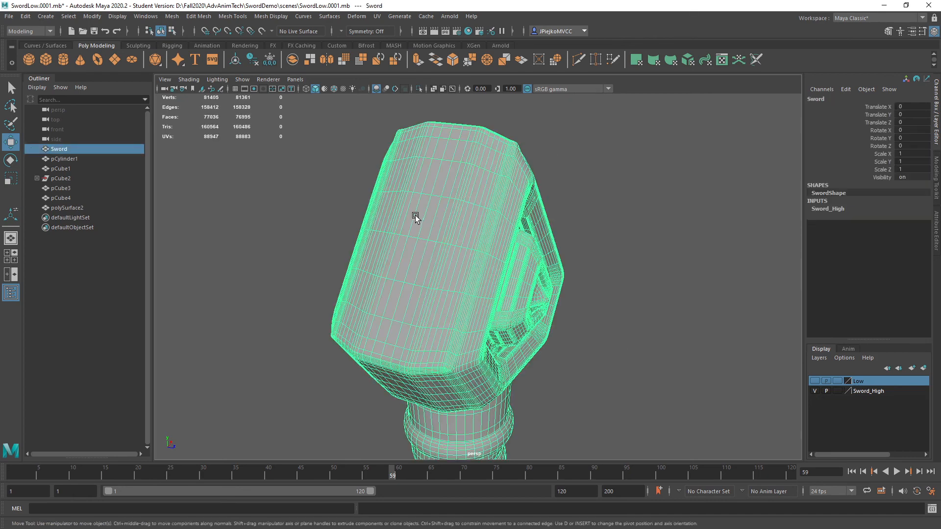
pyautogui.click(577, 280)
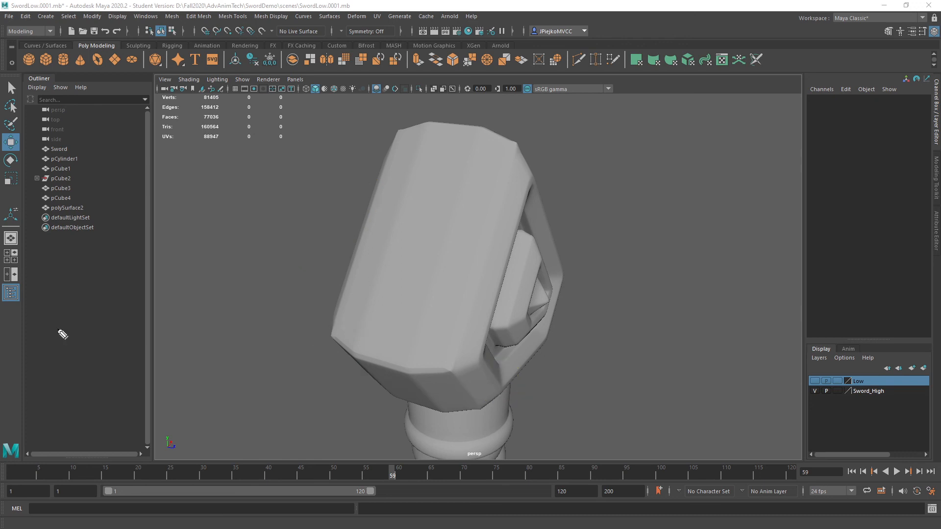
pyautogui.moveTo(399, 133)
pyautogui.mouseDown()
pyautogui.moveTo(495, 132)
pyautogui.moveTo(518, 146)
pyautogui.moveTo(464, 293)
pyautogui.moveTo(458, 375)
pyautogui.moveTo(484, 408)
pyautogui.mouseUp()
pyautogui.moveTo(402, 133)
pyautogui.mouseDown()
pyautogui.moveTo(355, 264)
pyautogui.moveTo(352, 383)
pyautogui.moveTo(476, 424)
pyautogui.mouseUp()
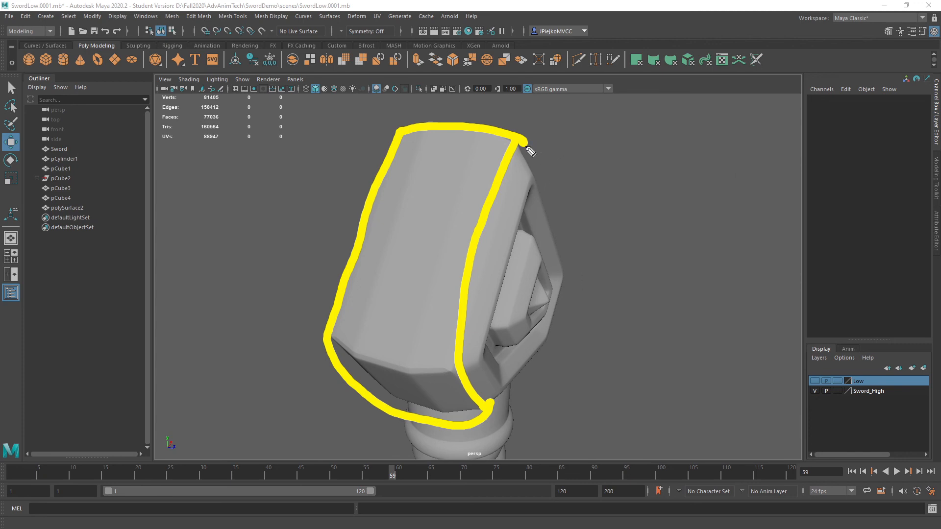
pyautogui.moveTo(515, 159); pyautogui.dragTo(545, 208)
pyautogui.moveTo(510, 187); pyautogui.dragTo(547, 234)
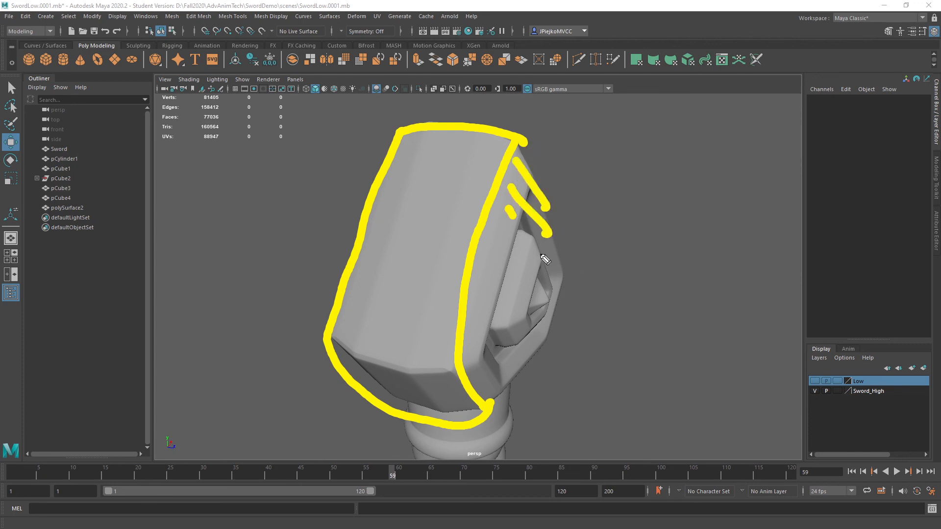
pyautogui.moveTo(508, 208); pyautogui.dragTo(554, 272)
pyautogui.moveTo(503, 242); pyautogui.dragTo(551, 289)
pyautogui.moveTo(495, 278); pyautogui.dragTo(539, 312)
pyautogui.moveTo(490, 313); pyautogui.dragTo(534, 331)
pyautogui.moveTo(622, 153)
pyautogui.mouseDown()
pyautogui.moveTo(606, 380)
pyautogui.moveTo(687, 305)
pyautogui.moveTo(702, 165)
pyautogui.mouseUp()
pyautogui.moveTo(607, 200)
pyautogui.mouseDown()
pyautogui.moveTo(685, 141)
pyautogui.moveTo(705, 182)
pyautogui.mouseUp()
pyautogui.moveTo(786, 274)
pyautogui.mouseDown()
pyautogui.moveTo(669, 265)
pyautogui.moveTo(710, 225)
pyautogui.mouseUp()
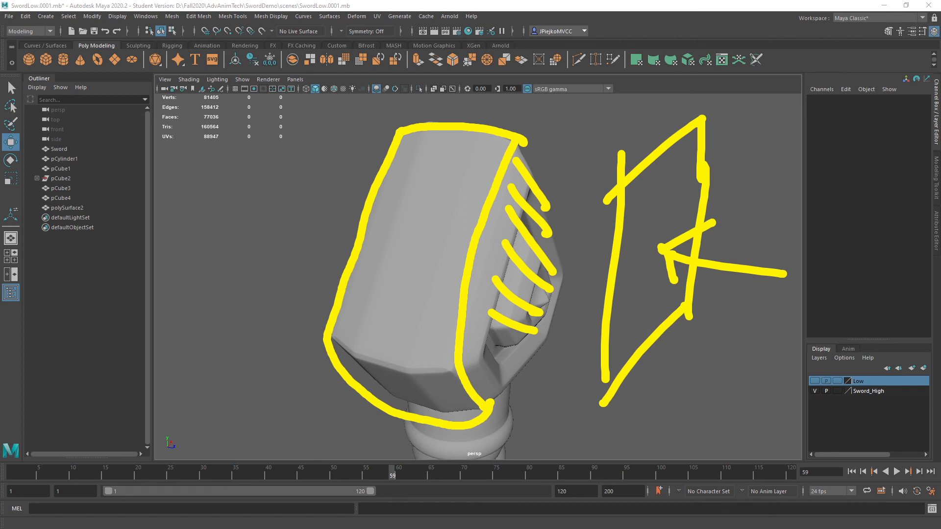
pyautogui.press('e')
pyautogui.moveTo(522, 299); pyautogui.dragTo(357, 294)
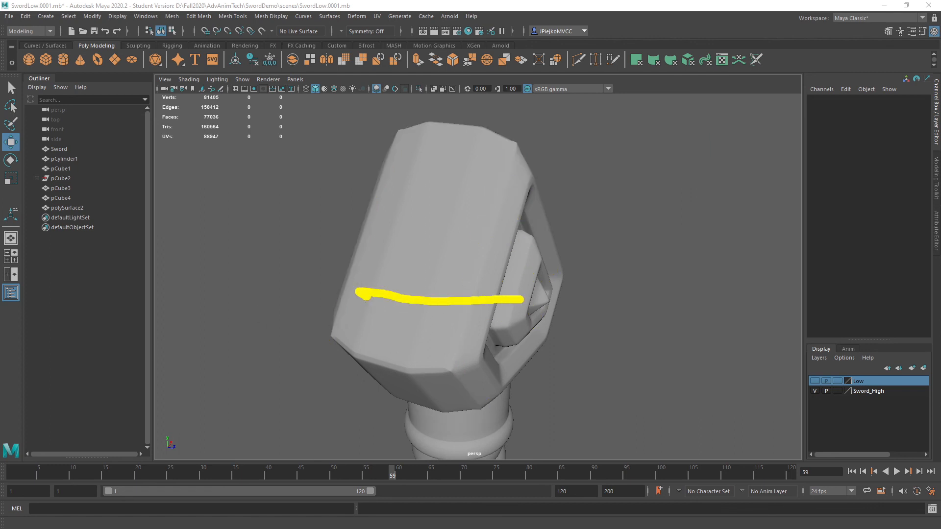
pyautogui.press('e')
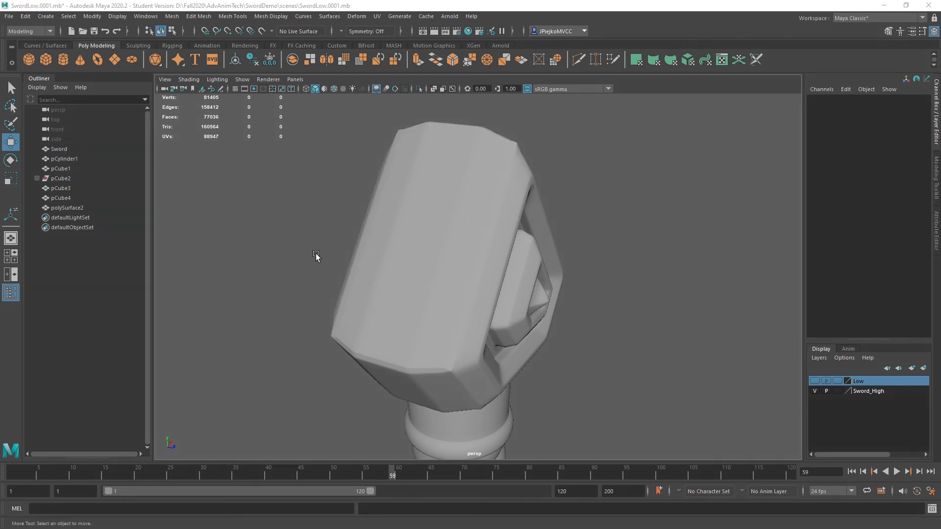
# Hide the Sword_High layer, show the Low layer again and select the low-poly pommel.
pyautogui.keyDown('alt'); pyautogui.moveTo(316, 257); pyautogui.dragTo(387, 253); pyautogui.keyUp('alt')
pyautogui.click(388, 253)
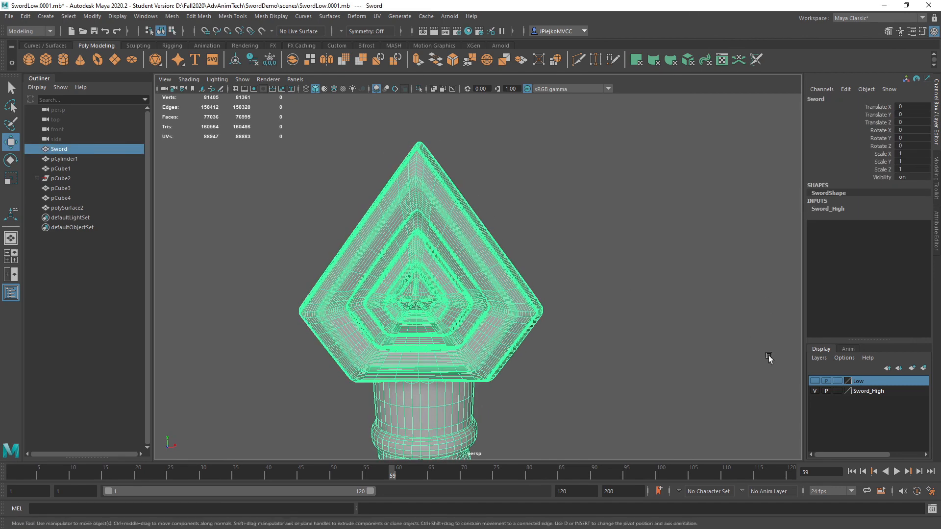
pyautogui.click(815, 391)
pyautogui.click(815, 381)
pyautogui.keyDown('alt'); pyautogui.moveTo(418, 304); pyautogui.dragTo(526, 268); pyautogui.keyUp('alt')
pyautogui.click(451, 300)
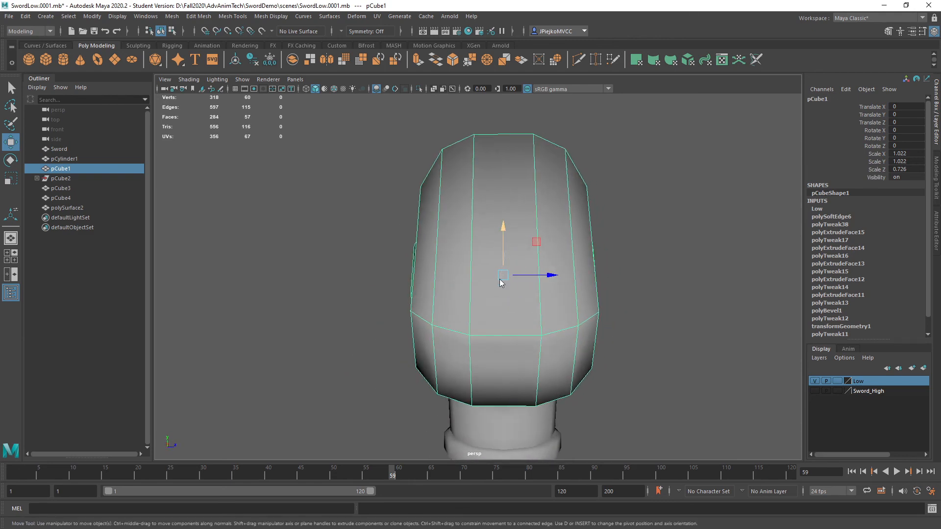
# Switch to face selection and select the ring of five beveled rim faces around one of the pommel's inset sides.
pyautogui.press('F11')
pyautogui.keyDown('alt'); pyautogui.moveTo(475, 243); pyautogui.dragTo(431, 247); pyautogui.keyUp('alt')
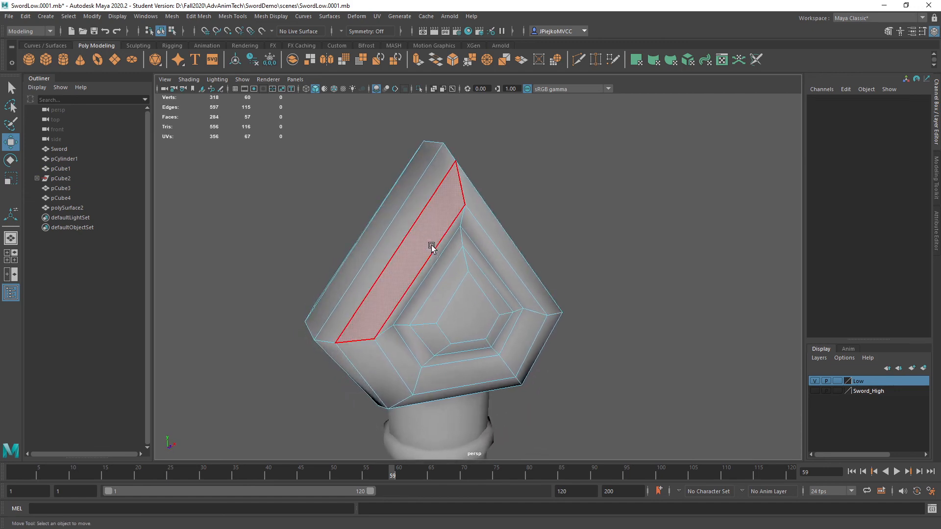
pyautogui.click(410, 242)
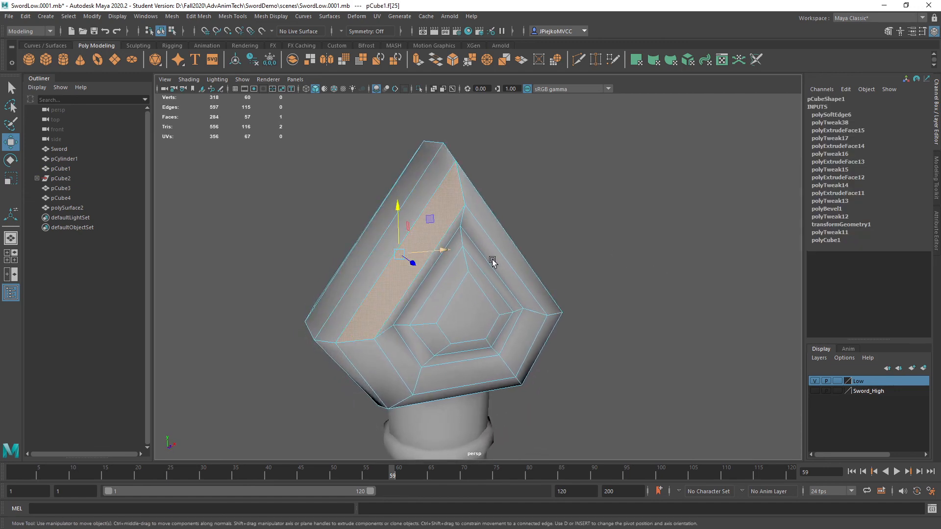
pyautogui.keyDown('alt'); pyautogui.moveTo(491, 261); pyautogui.dragTo(543, 273); pyautogui.keyUp('alt')
pyautogui.keyDown('shift'); pyautogui.click(496, 299); pyautogui.keyUp('shift')
pyautogui.keyDown('alt'); pyautogui.moveTo(496, 299); pyautogui.dragTo(483, 326); pyautogui.keyUp('alt')
pyautogui.keyDown('shift'); pyautogui.click(484, 328); pyautogui.keyUp('shift')
# Add the remaining rings of side and bevel faces across the pommel's thickness to the selection, leaving both inset faces out.
pyautogui.keyDown('alt'); pyautogui.moveTo(532, 289); pyautogui.dragTo(512, 290); pyautogui.keyUp('alt')
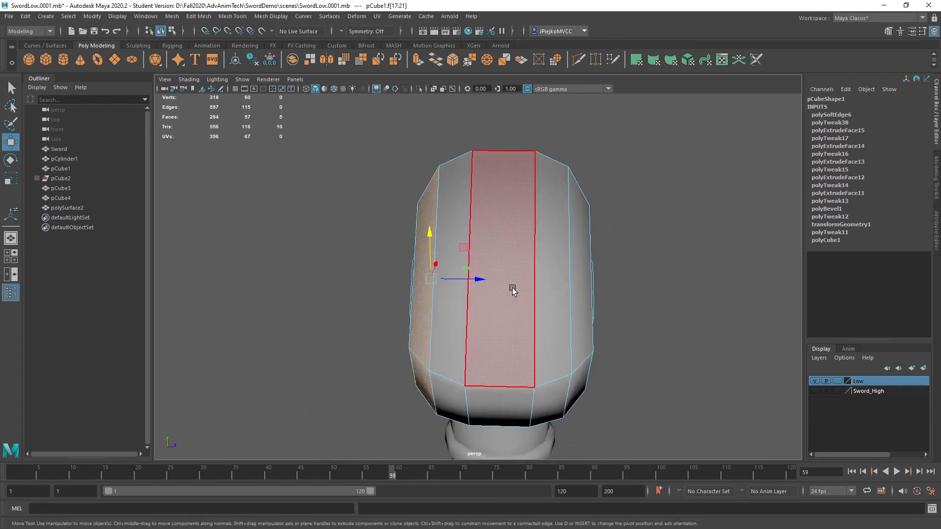
pyautogui.keyDown('shift'); pyautogui.click(454, 330); pyautogui.keyUp('shift')
pyautogui.keyDown('shift'); pyautogui.doubleClick(450, 392); pyautogui.keyUp('shift')
pyautogui.keyDown('shift'); pyautogui.doubleClick(490, 347); pyautogui.keyUp('shift')
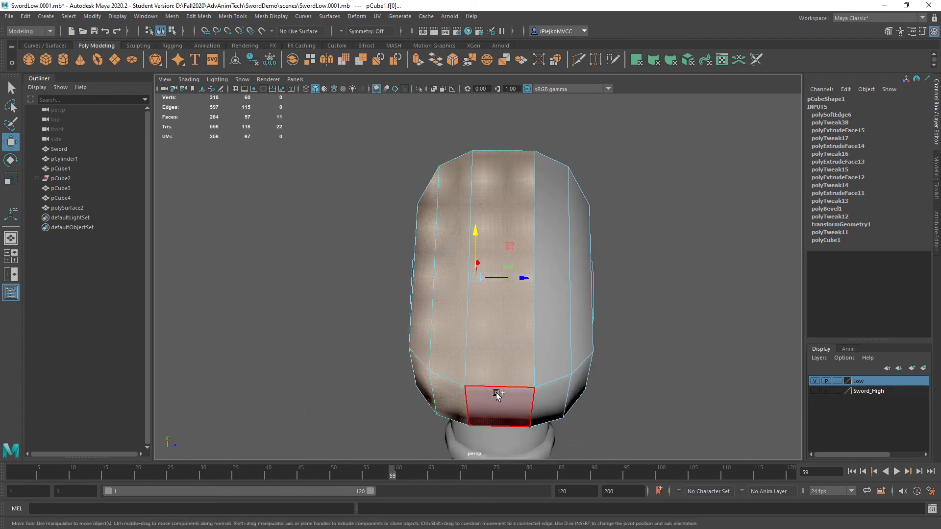
pyautogui.keyDown('shift'); pyautogui.doubleClick(546, 341); pyautogui.keyUp('shift')
pyautogui.keyDown('shift'); pyautogui.doubleClick(555, 407); pyautogui.keyUp('shift')
pyautogui.keyDown('alt'); pyautogui.moveTo(556, 407); pyautogui.dragTo(492, 328); pyautogui.keyUp('alt')
pyautogui.keyDown('shift'); pyautogui.doubleClick(490, 384); pyautogui.keyUp('shift')
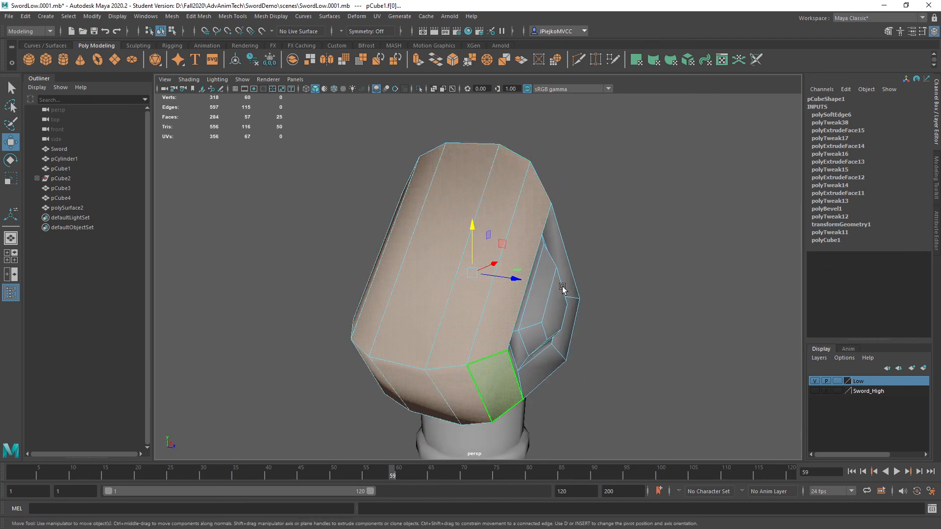
pyautogui.keyDown('alt'); pyautogui.moveTo(489, 383); pyautogui.dragTo(580, 260); pyautogui.keyUp('alt')
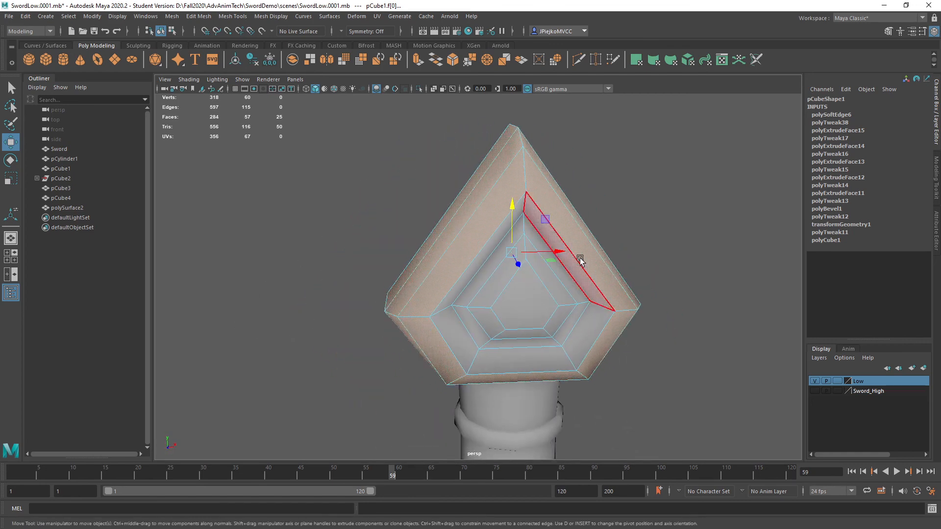
# Apply a cylindrical UV projection to the selected outer faces of the pommel.
pyautogui.click(380, 16)
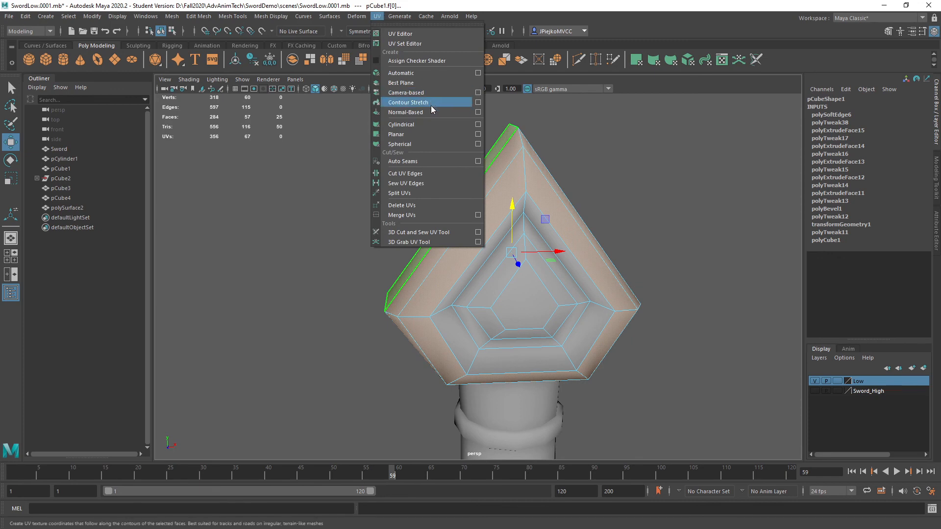
pyautogui.click(429, 124)
pyautogui.keyDown('alt'); pyautogui.moveTo(554, 194); pyautogui.dragTo(601, 207); pyautogui.keyUp('alt')
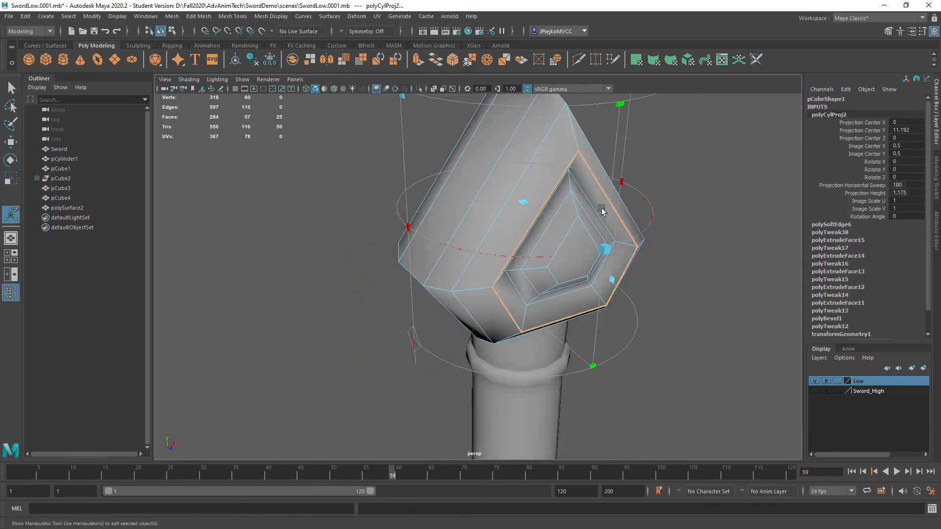
# Activate the cylindrical projection's rotation manipulator and set the projection's Rotate X to -90.
pyautogui.click(414, 344)
pyautogui.keyDown('alt'); pyautogui.moveTo(413, 348); pyautogui.dragTo(509, 157); pyautogui.keyUp('alt')
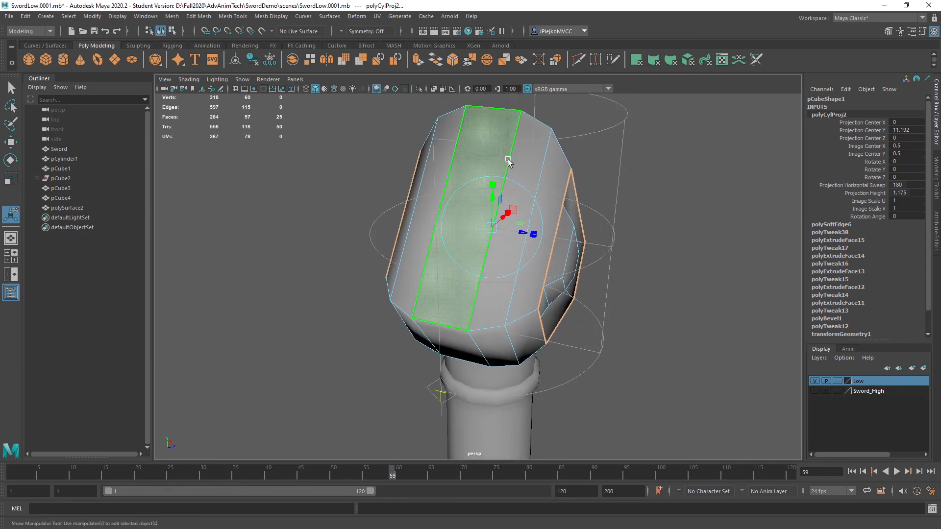
pyautogui.click(529, 190)
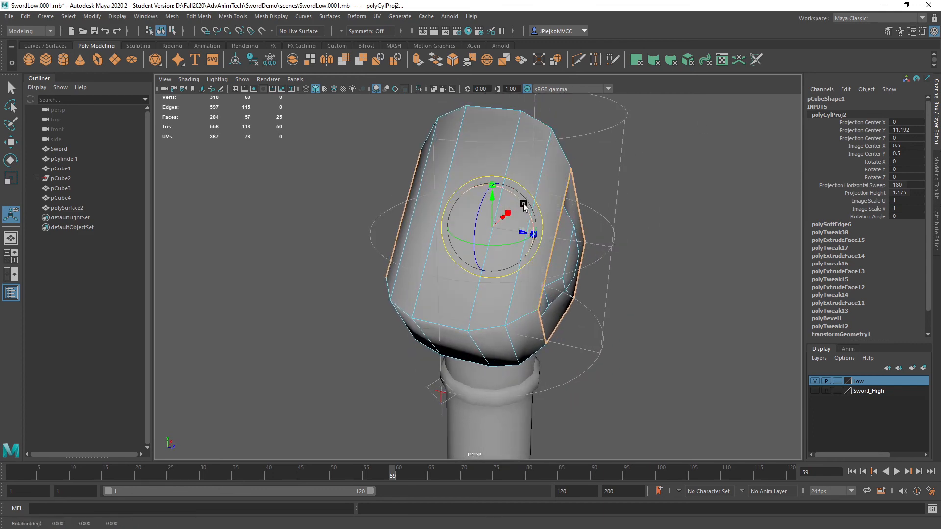
pyautogui.moveTo(529, 191); pyautogui.dragTo(449, 149)
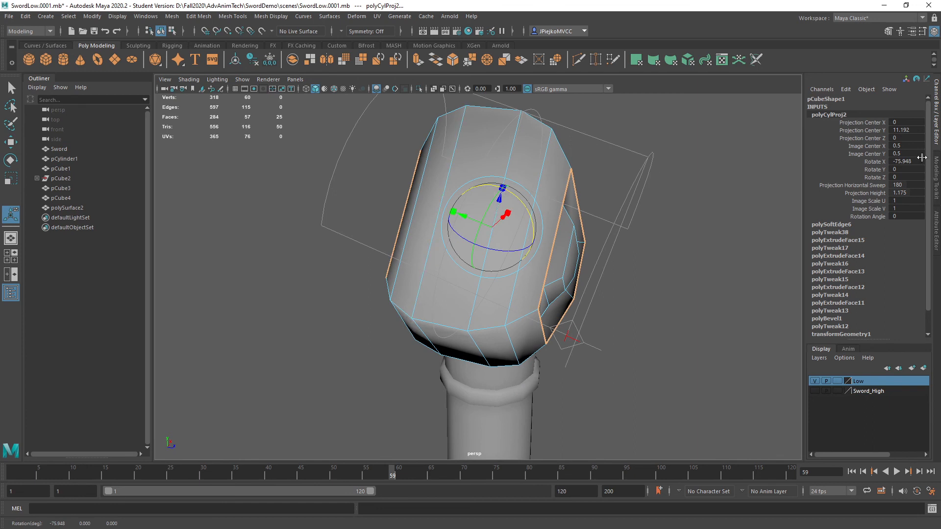
pyautogui.click(905, 162)
pyautogui.write('-90')
pyautogui.press('Return')
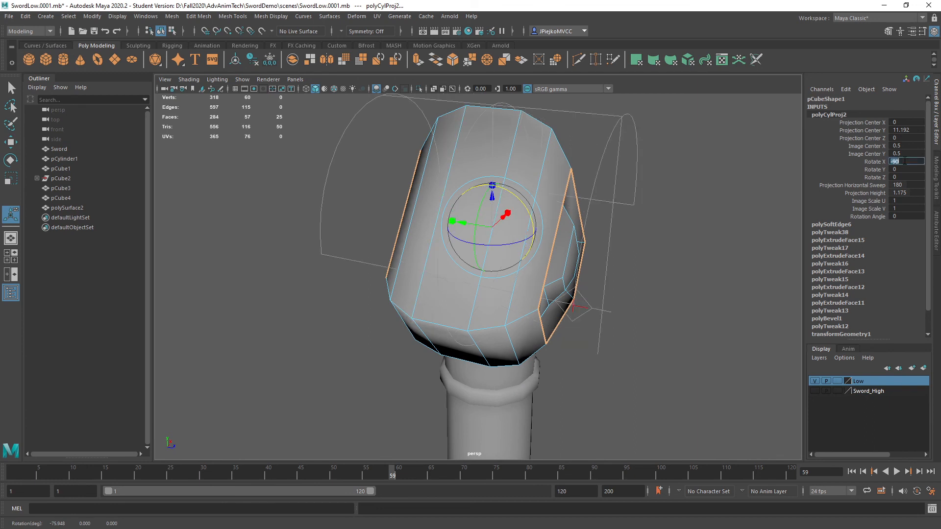
pyautogui.keyDown('alt'); pyautogui.moveTo(513, 225); pyautogui.dragTo(515, 245); pyautogui.keyUp('alt')
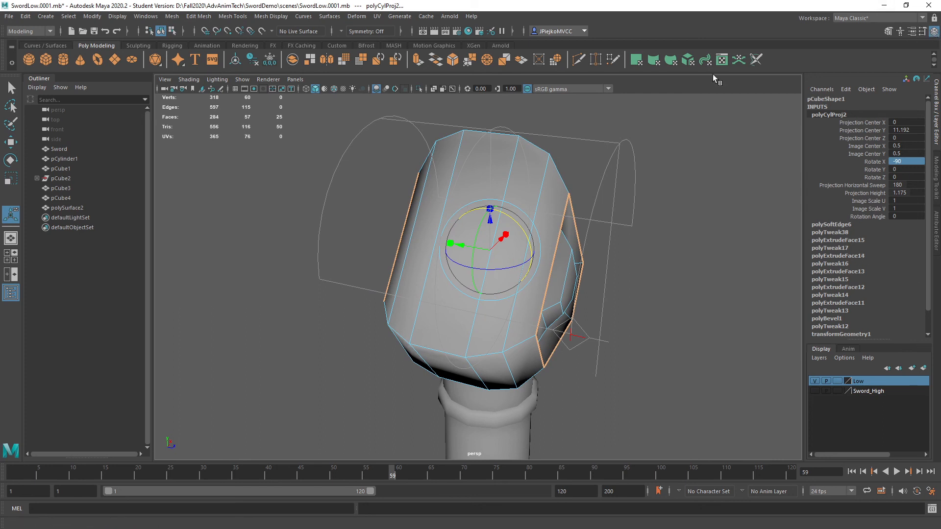
pyautogui.keyDown('alt'); pyautogui.moveTo(627, 179); pyautogui.dragTo(638, 181); pyautogui.keyUp('alt')
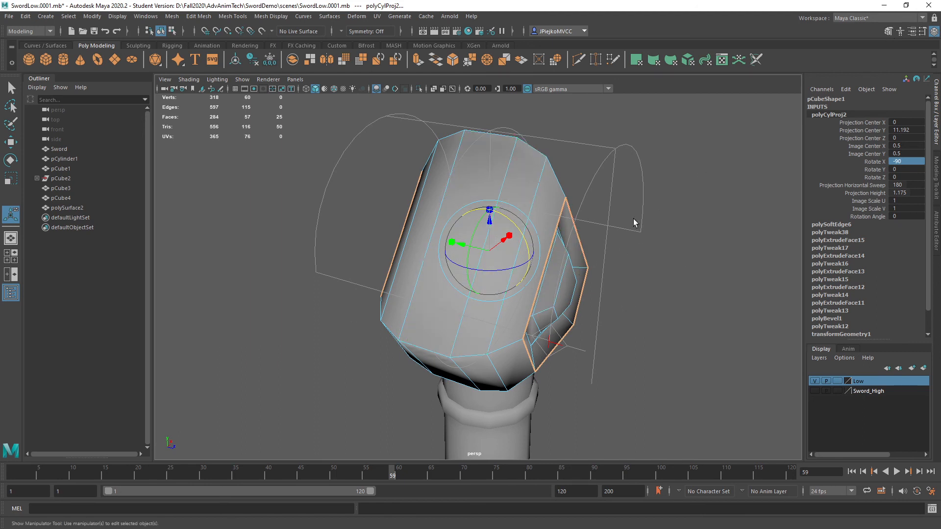
# Switch back to the UV Editing workspace and move the projected rim UV shell up, away from the pommel's other UVs.
pyautogui.click(902, 19)
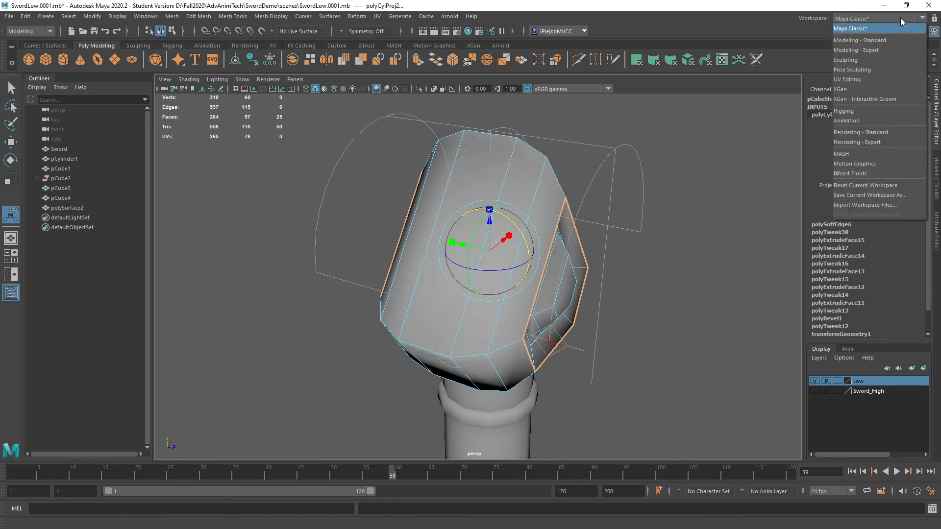
pyautogui.click(877, 80)
pyautogui.scroll(-5, 539, 204)
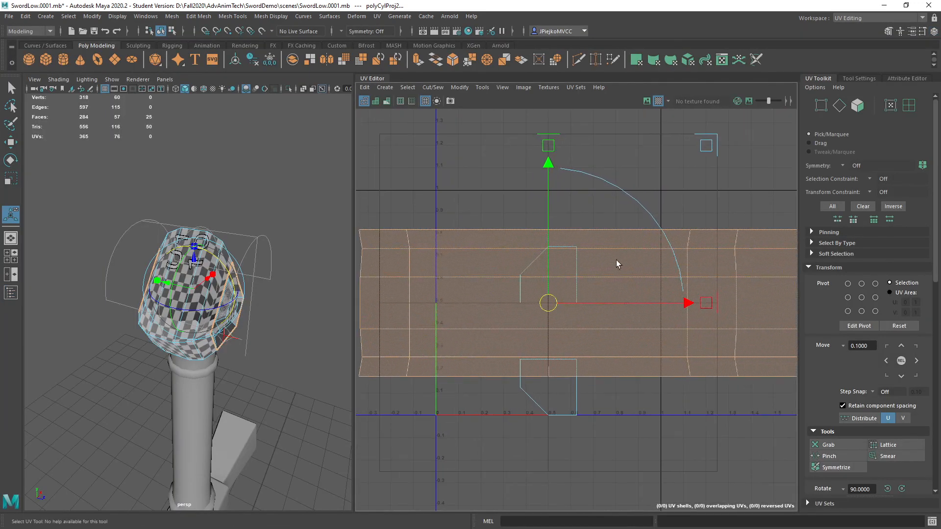
pyautogui.scroll(-3, 616, 263)
pyautogui.moveTo(588, 214); pyautogui.dragTo(581, 138)
pyautogui.keyDown('alt'); pyautogui.moveTo(579, 138); pyautogui.dragTo(586, 211, button='middle'); pyautogui.keyUp('alt')
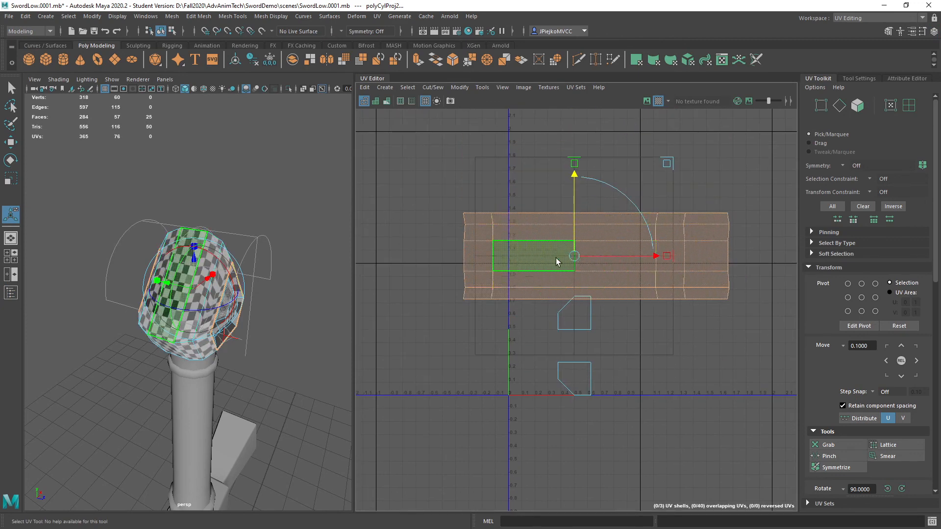
# Check where an edge from the middle of the rim shell sits on the pommel.
pyautogui.moveTo(512, 249); pyautogui.dragTo(510, 219, button='right')
pyautogui.click(443, 179)
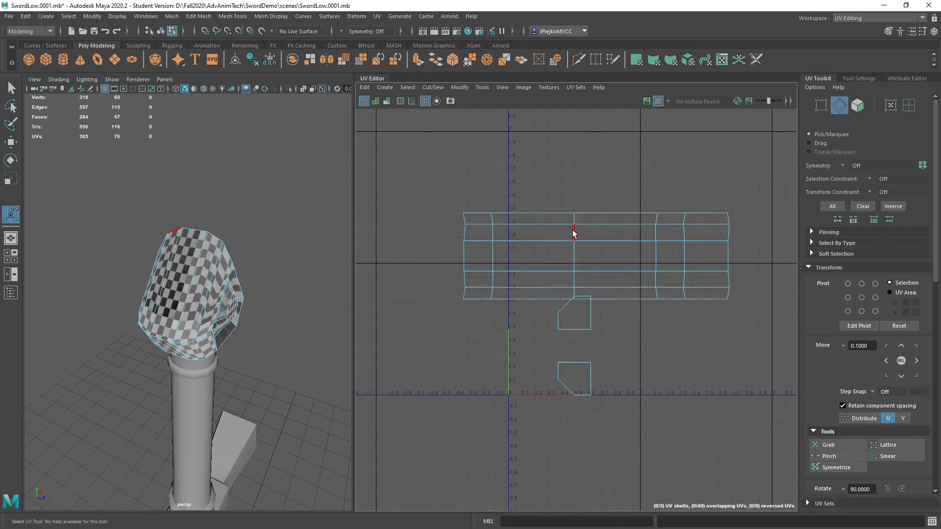
pyautogui.click(572, 230)
pyautogui.keyDown('alt'); pyautogui.moveTo(210, 214); pyautogui.dragTo(168, 228); pyautogui.keyUp('alt')
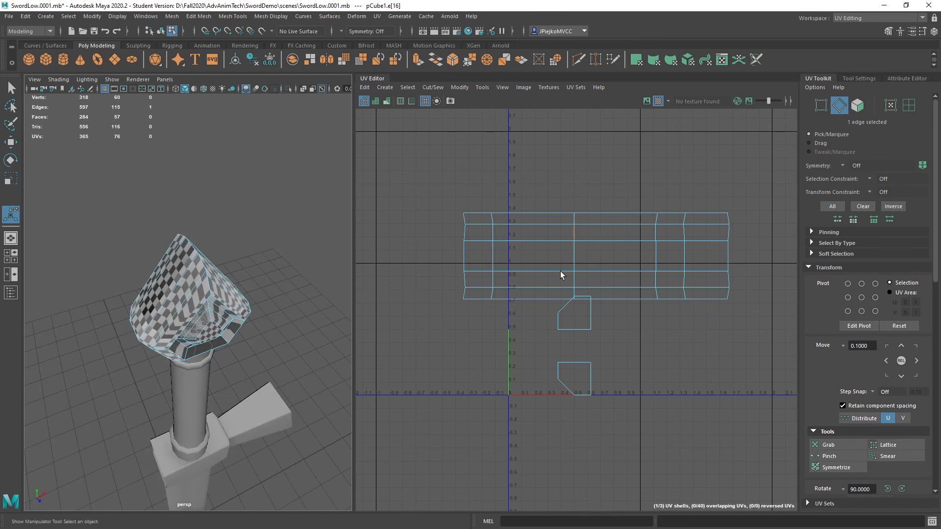
pyautogui.keyDown('alt'); pyautogui.moveTo(561, 272); pyautogui.dragTo(607, 264, button='right'); pyautogui.keyUp('alt')
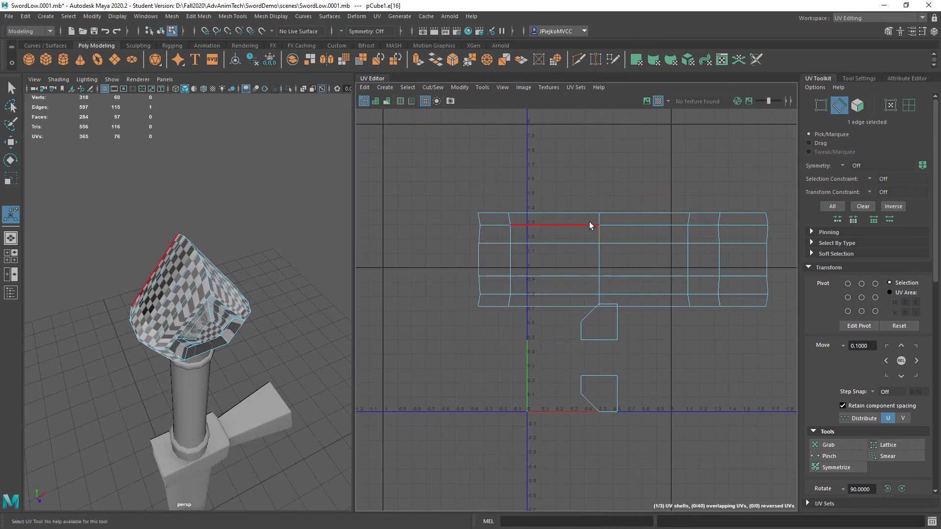
# Straighten the rim shell's leftmost two UV columns by scaling each one flat along U.
pyautogui.moveTo(516, 204); pyautogui.dragTo(536, 207, button='right')
pyautogui.moveTo(427, 201); pyautogui.dragTo(484, 412)
pyautogui.press('r')
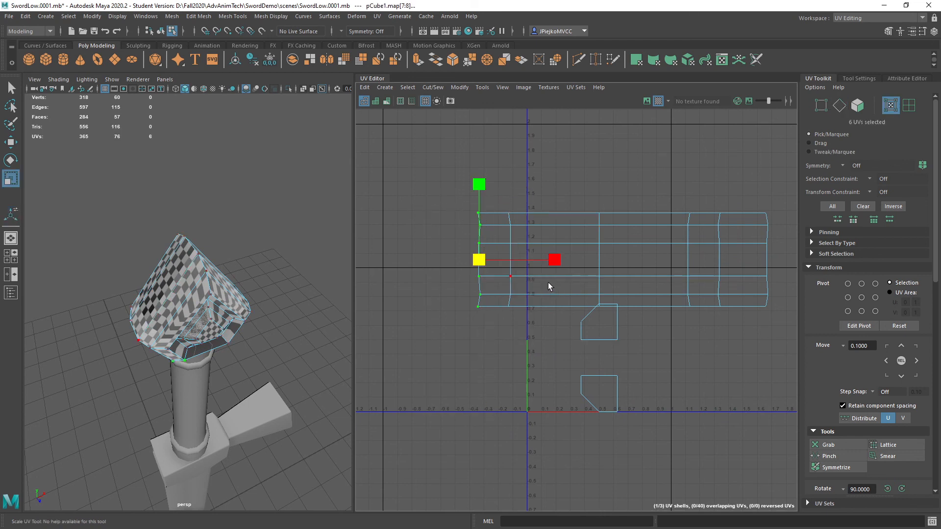
pyautogui.moveTo(493, 195); pyautogui.dragTo(557, 396)
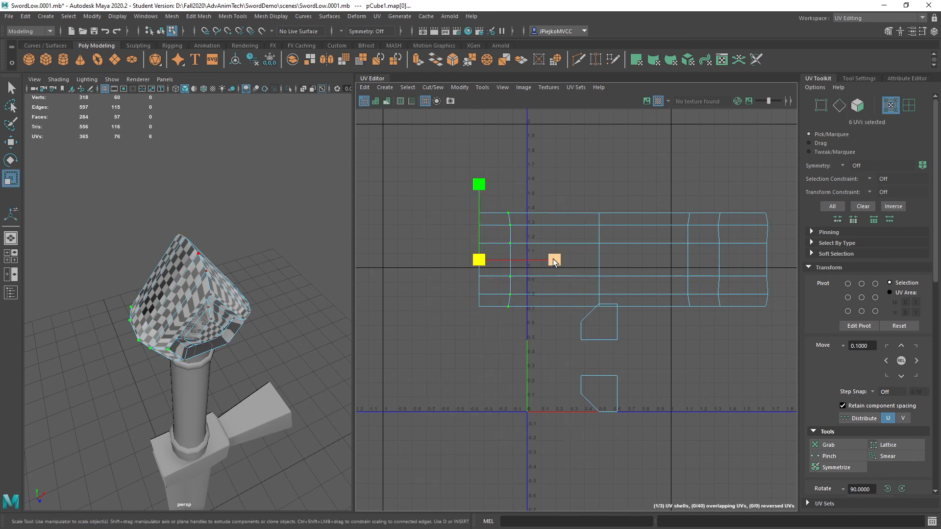
pyautogui.moveTo(553, 260); pyautogui.dragTo(527, 255)
pyautogui.hotkey('ctrl', 'z')
pyautogui.moveTo(490, 172); pyautogui.dragTo(533, 355)
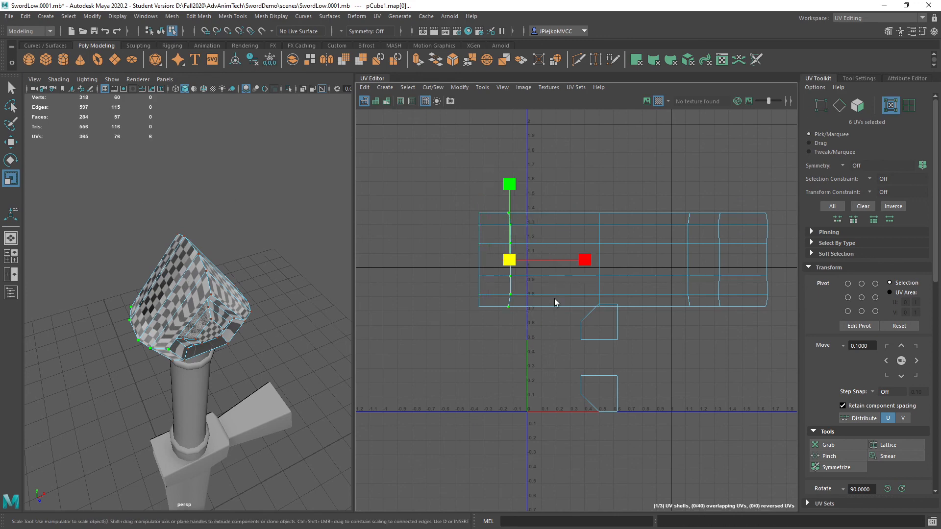
pyautogui.moveTo(582, 261); pyautogui.dragTo(527, 245)
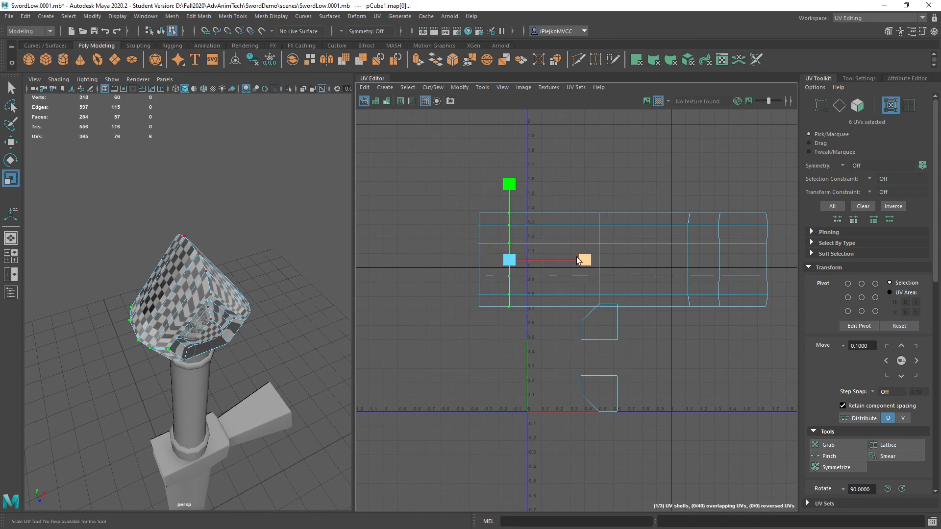
# Move the whole rim UV shell up so it clears the two small inset shells.
pyautogui.moveTo(577, 260); pyautogui.dragTo(564, 241, button='right')
pyautogui.click(564, 241)
pyautogui.press('w')
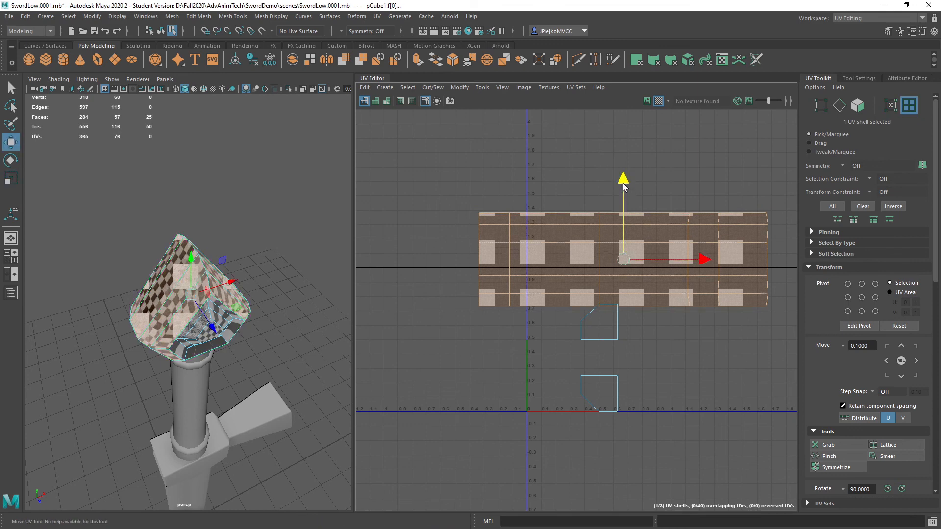
pyautogui.moveTo(623, 184); pyautogui.dragTo(623, 146)
# Straighten the rim shell's three remaining wavy UV columns by scaling each one flat along U.
pyautogui.moveTo(559, 214); pyautogui.dragTo(585, 216, button='right')
pyautogui.keyDown('alt'); pyautogui.moveTo(584, 233); pyautogui.dragTo(447, 244, button='middle'); pyautogui.keyUp('alt')
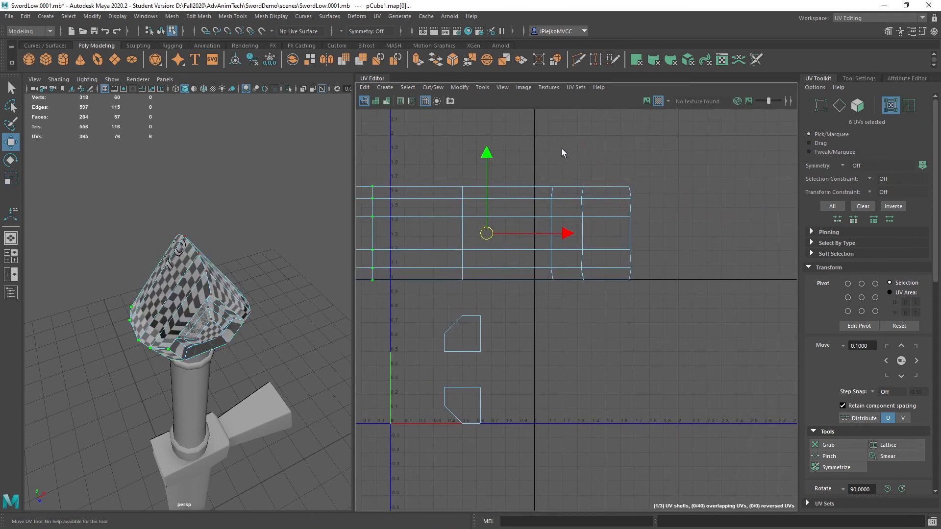
pyautogui.press('r')
pyautogui.moveTo(556, 327); pyautogui.dragTo(603, 346)
pyautogui.moveTo(690, 328); pyautogui.dragTo(596, 138)
pyautogui.moveTo(705, 234); pyautogui.dragTo(288, 200)
# Turn on the UV distortion shading and examine stretching across the pommel's rim.
pyautogui.keyDown('alt'); pyautogui.moveTo(428, 220); pyautogui.dragTo(504, 213, button='middle'); pyautogui.keyUp('alt')
pyautogui.moveTo(527, 227); pyautogui.dragTo(546, 177, button='right')
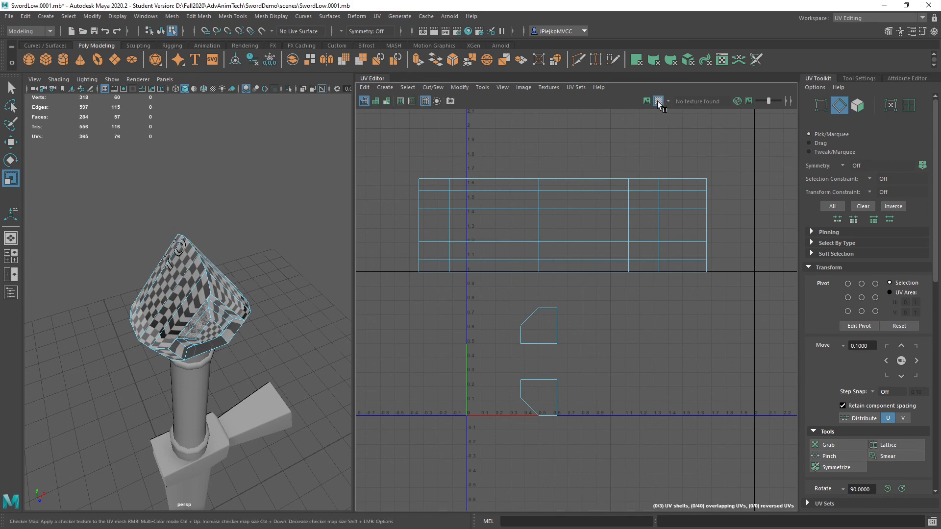
pyautogui.click(387, 100)
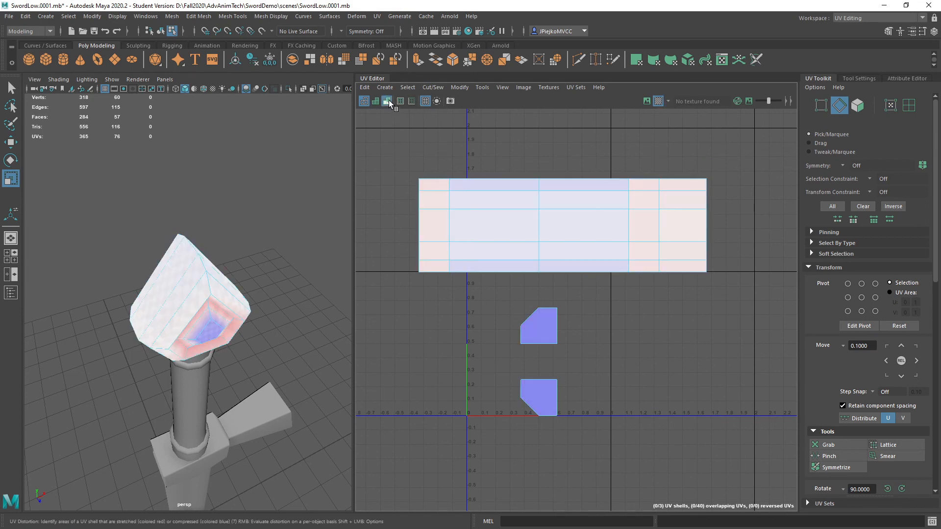
pyautogui.moveTo(179, 273)
pyautogui.keyDown('alt'); pyautogui.mouseDown()
pyautogui.moveTo(241, 287)
pyautogui.moveTo(278, 310)
pyautogui.moveTo(263, 319)
pyautogui.moveTo(309, 246)
pyautogui.moveTo(290, 280)
pyautogui.mouseUp(); pyautogui.keyUp('alt')
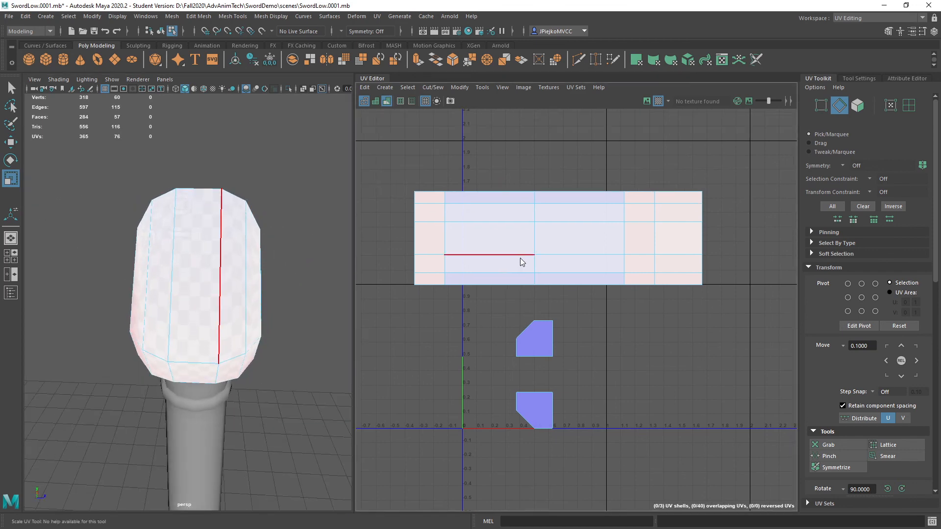
# Scale the rim UV shell down along V to make it narrower.
pyautogui.moveTo(521, 257); pyautogui.dragTo(487, 248, button='right')
pyautogui.click(464, 253)
pyautogui.scroll(2, 463, 252)
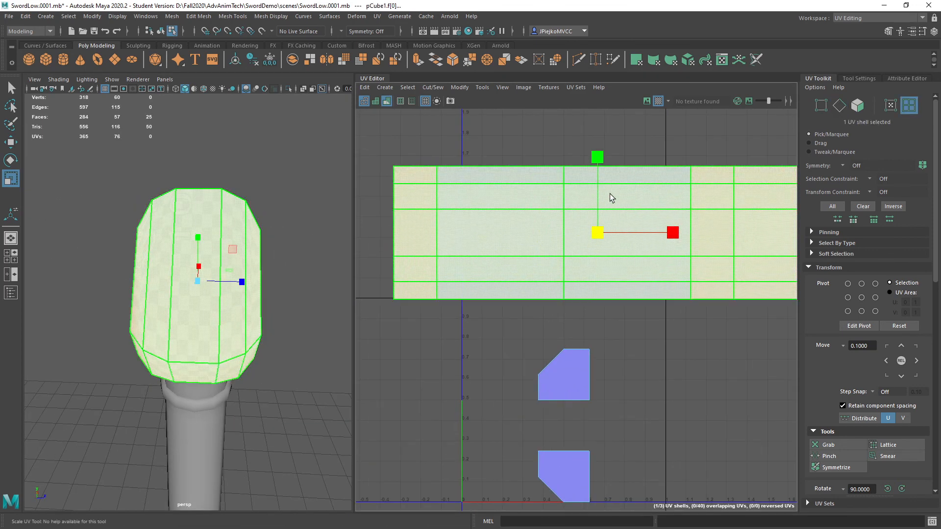
pyautogui.moveTo(600, 155); pyautogui.dragTo(598, 184)
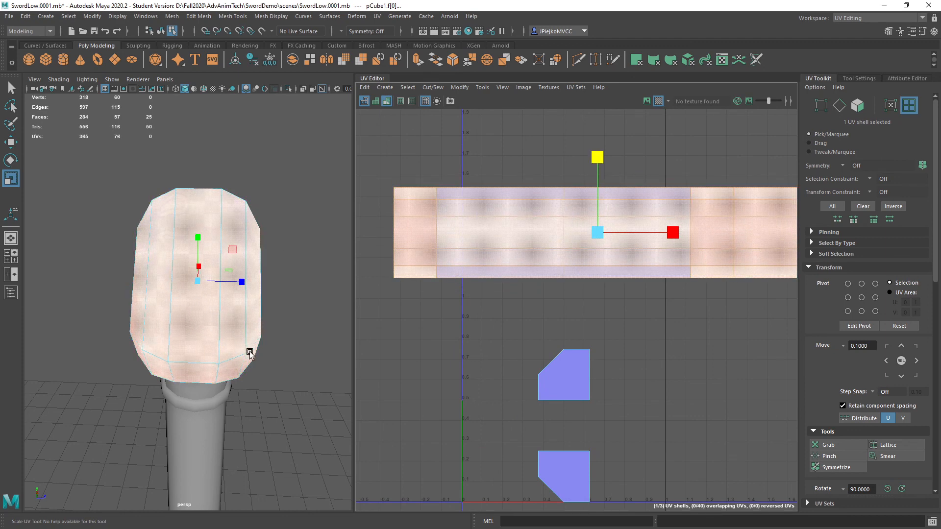
# Try to scale the rim UV shell down uniformly.
pyautogui.keyDown('alt'); pyautogui.moveTo(250, 353); pyautogui.dragTo(216, 329); pyautogui.keyUp('alt')
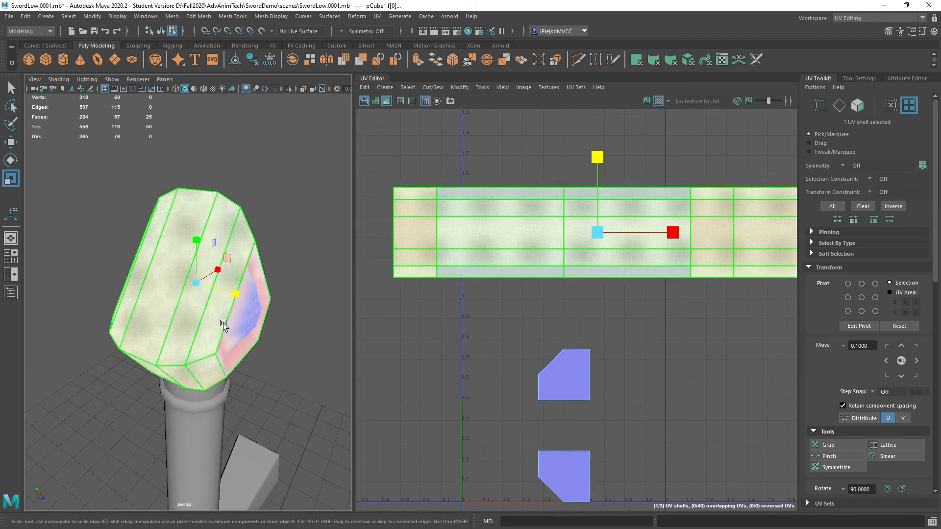
pyautogui.click(593, 335)
pyautogui.moveTo(569, 257); pyautogui.dragTo(542, 289)
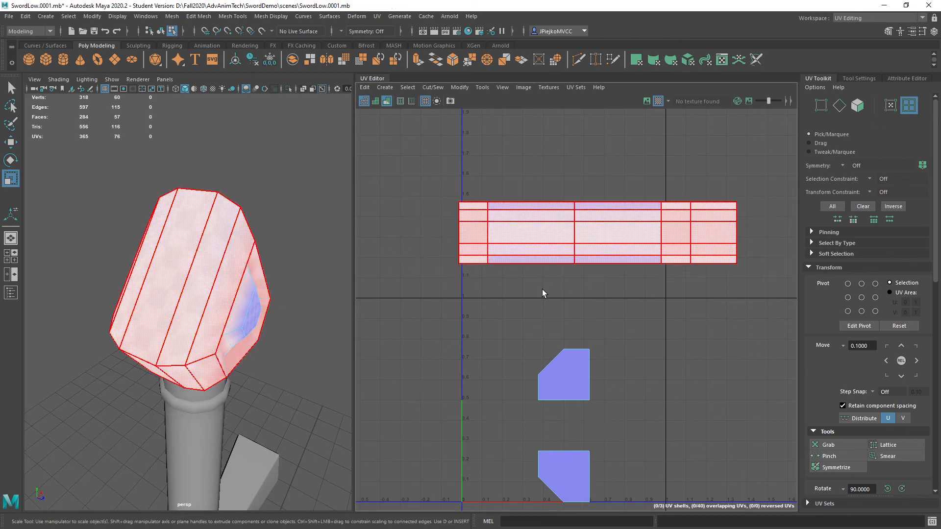
pyautogui.hotkey('ctrl', 'y')
# Examine the distortion shading on the pommel's rim and inset faces from several sides.
pyautogui.keyDown('alt'); pyautogui.moveTo(317, 287); pyautogui.dragTo(213, 259); pyautogui.keyUp('alt')
pyautogui.click(184, 256)
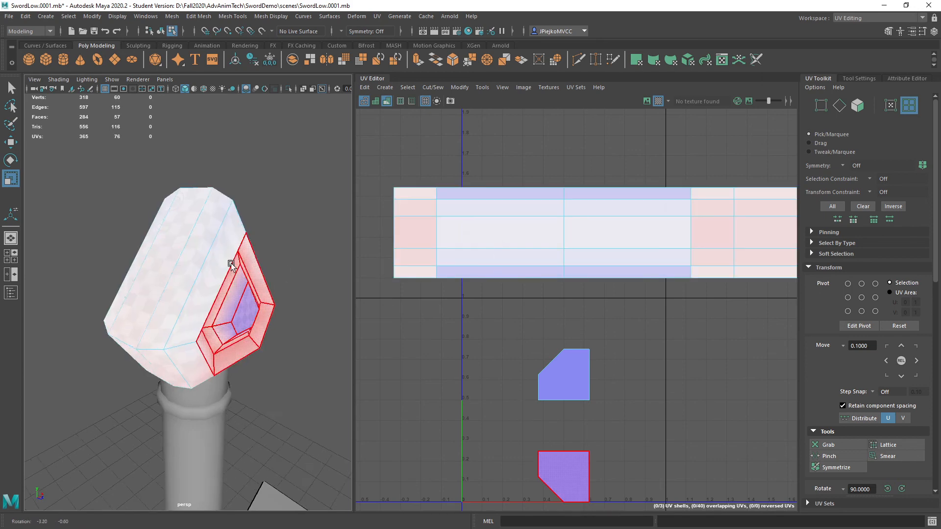
pyautogui.keyDown('alt'); pyautogui.moveTo(202, 265); pyautogui.dragTo(139, 268); pyautogui.keyUp('alt')
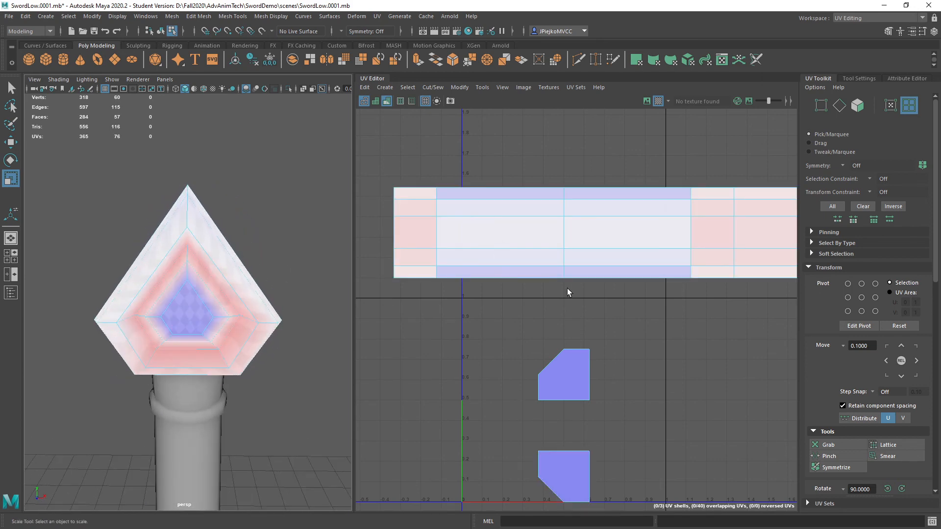
pyautogui.moveTo(567, 288); pyautogui.dragTo(603, 282, button='right')
pyautogui.scroll(-5, 601, 259)
pyautogui.keyDown('alt'); pyautogui.moveTo(591, 271); pyautogui.dragTo(566, 276, button='middle'); pyautogui.keyUp('alt')
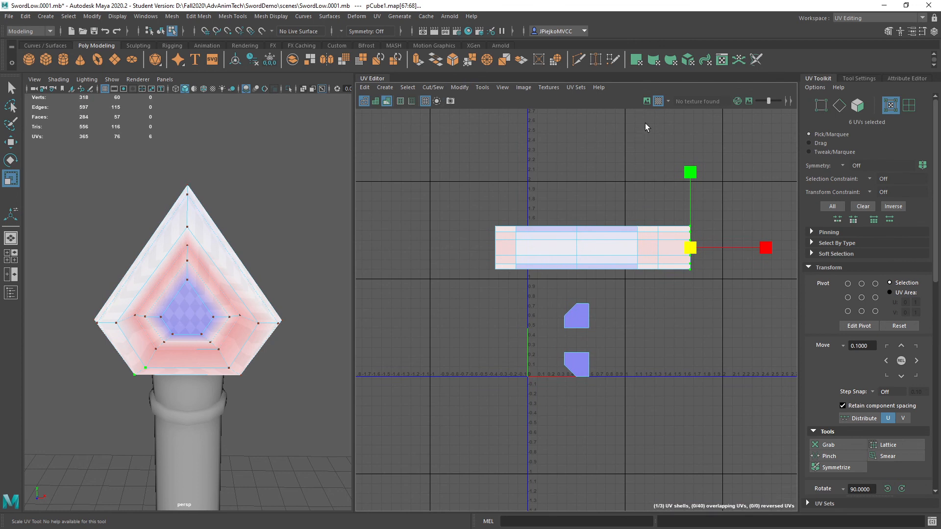
pyautogui.keyDown('alt'); pyautogui.moveTo(156, 295); pyautogui.dragTo(236, 346); pyautogui.keyUp('alt')
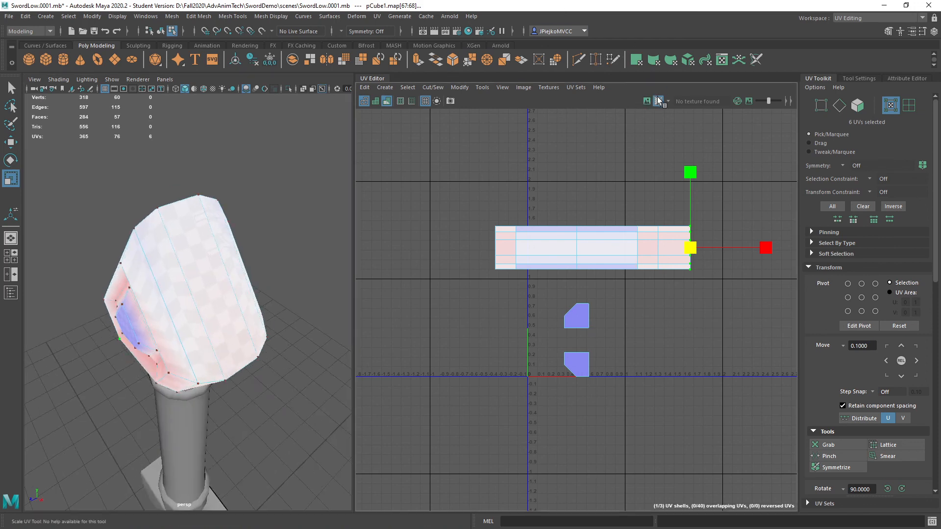
# Turn off the UV distortion shading and the checker map, and face the pommel's inset side.
pyautogui.click(387, 101)
pyautogui.keyDown('alt'); pyautogui.moveTo(537, 225); pyautogui.dragTo(533, 196, button='middle'); pyautogui.keyUp('alt')
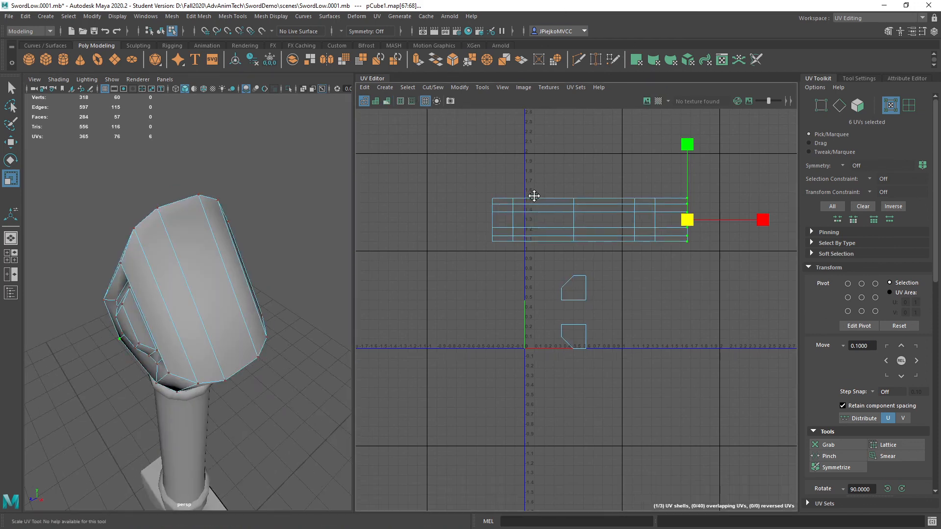
pyautogui.scroll(3, 534, 197)
pyautogui.keyDown('alt'); pyautogui.moveTo(317, 257); pyautogui.dragTo(387, 237); pyautogui.keyUp('alt')
pyautogui.keyDown('alt'); pyautogui.moveTo(246, 311); pyautogui.dragTo(218, 302); pyautogui.keyUp('alt')
# Select the faces of both small inset shells, leaving out the rim shell, and extract them from the pommel.
pyautogui.moveTo(607, 281); pyautogui.dragTo(607, 319, button='right')
pyautogui.moveTo(433, 143); pyautogui.dragTo(884, 503)
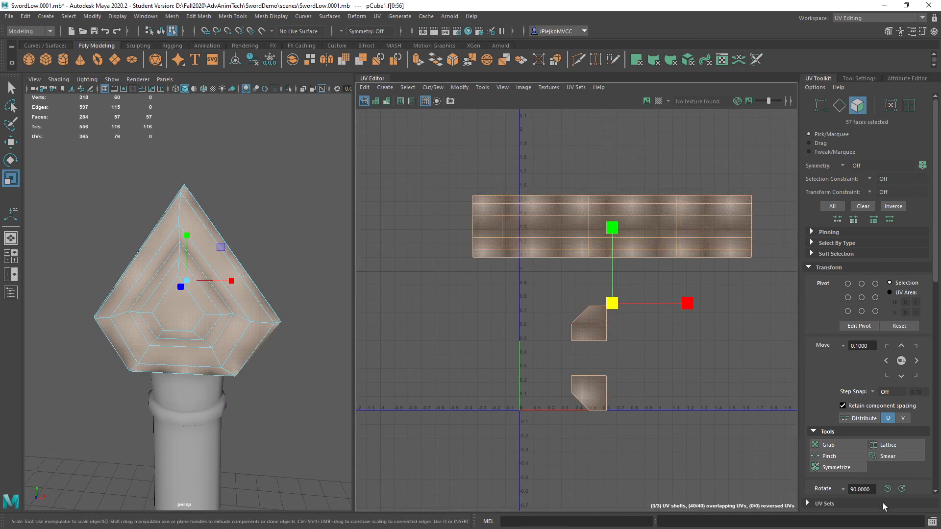
pyautogui.moveTo(483, 218); pyautogui.dragTo(516, 225, button='right')
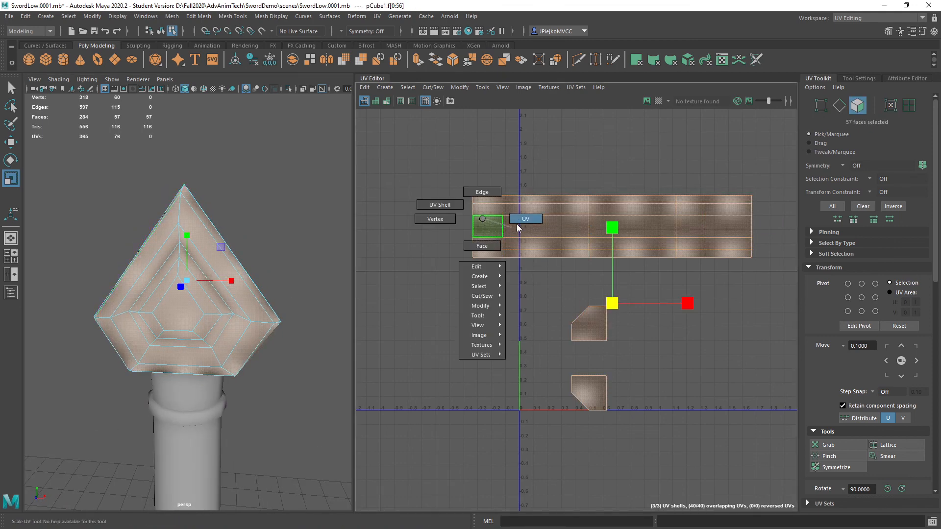
pyautogui.moveTo(458, 206); pyautogui.dragTo(482, 246, button='right')
pyautogui.keyDown('alt'); pyautogui.moveTo(602, 354); pyautogui.dragTo(578, 356, button='middle'); pyautogui.keyUp('alt')
pyautogui.keyDown('ctrl'); pyautogui.moveTo(424, 146); pyautogui.dragTo(748, 272); pyautogui.keyUp('ctrl')
pyautogui.keyDown('alt'); pyautogui.moveTo(271, 250); pyautogui.dragTo(263, 275); pyautogui.keyUp('alt')
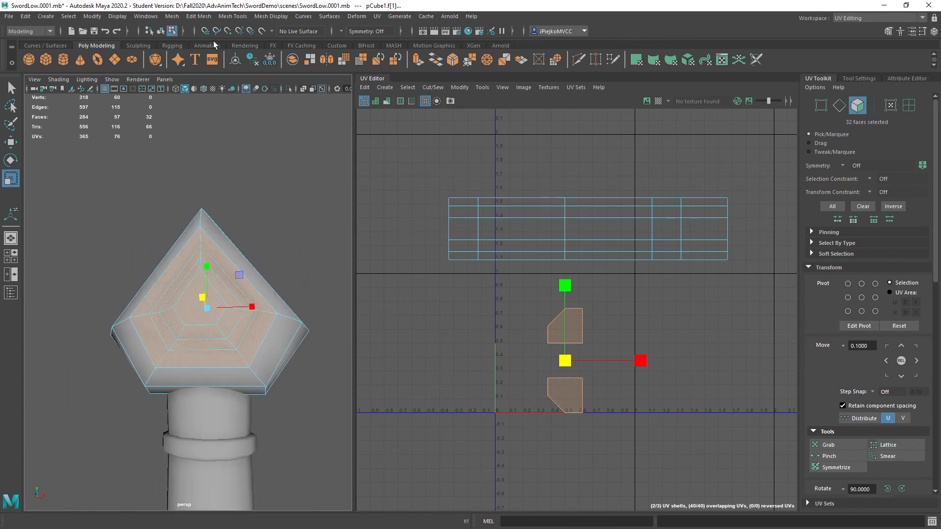
pyautogui.click(205, 17)
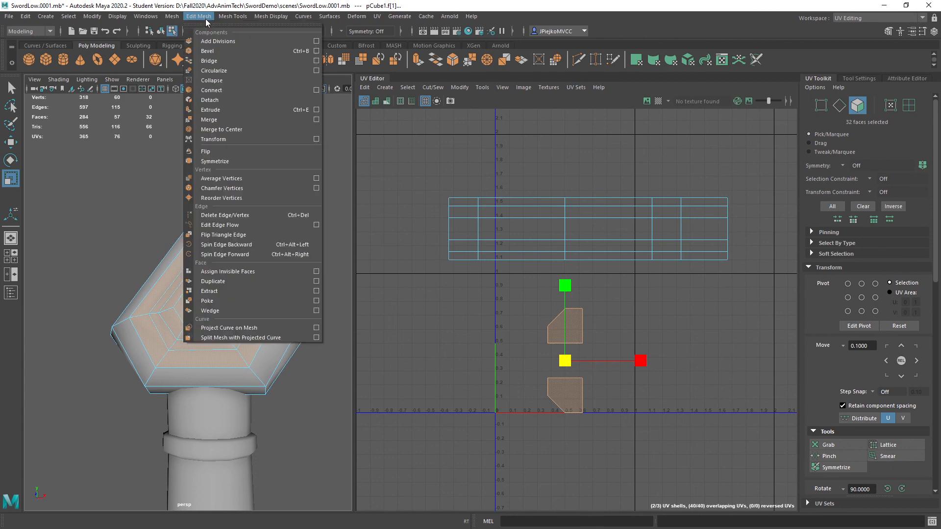
pyautogui.click(239, 295)
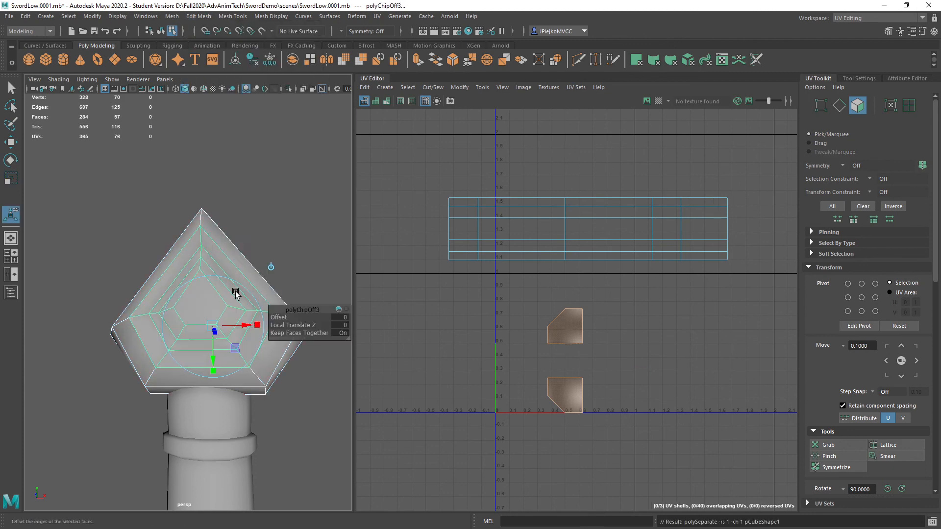
# Delete one of the two extracted inset pieces from the pommel.
pyautogui.keyDown('alt'); pyautogui.moveTo(235, 294); pyautogui.dragTo(326, 330); pyautogui.keyUp('alt')
pyautogui.press('q')
pyautogui.click(202, 327)
pyautogui.click(207, 331)
pyautogui.moveTo(207, 332)
pyautogui.keyDown('alt'); pyautogui.mouseDown()
pyautogui.moveTo(164, 339)
pyautogui.moveTo(240, 336)
pyautogui.moveTo(195, 336)
pyautogui.mouseUp(); pyautogui.keyUp('alt')
pyautogui.click(195, 336)
pyautogui.press('Delete')
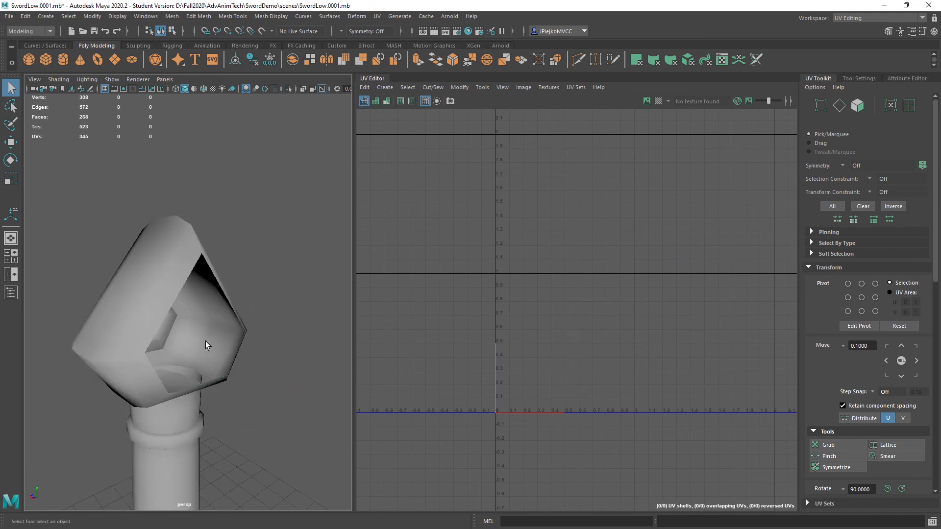
# Frame the remaining inset piece in the front view and apply a camera-based UV projection to it.
pyautogui.keyDown('alt'); pyautogui.moveTo(245, 392); pyautogui.dragTo(169, 345); pyautogui.keyUp('alt')
pyautogui.click(168, 345)
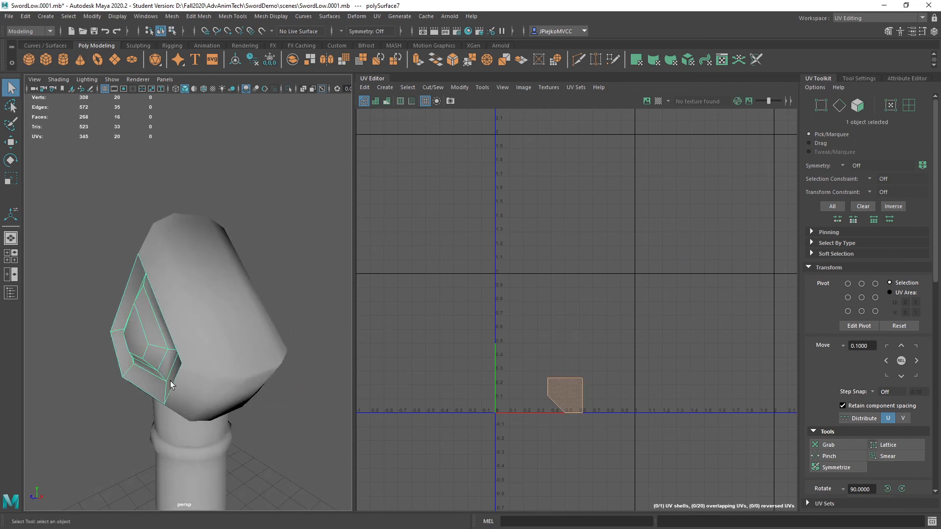
pyautogui.click(165, 79)
pyautogui.moveTo(192, 108)
pyautogui.click(283, 111)
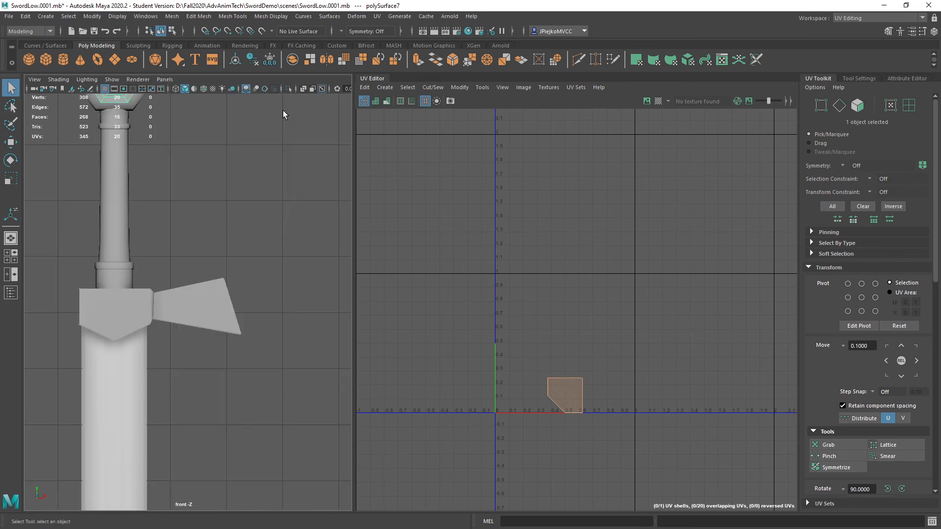
pyautogui.press('f')
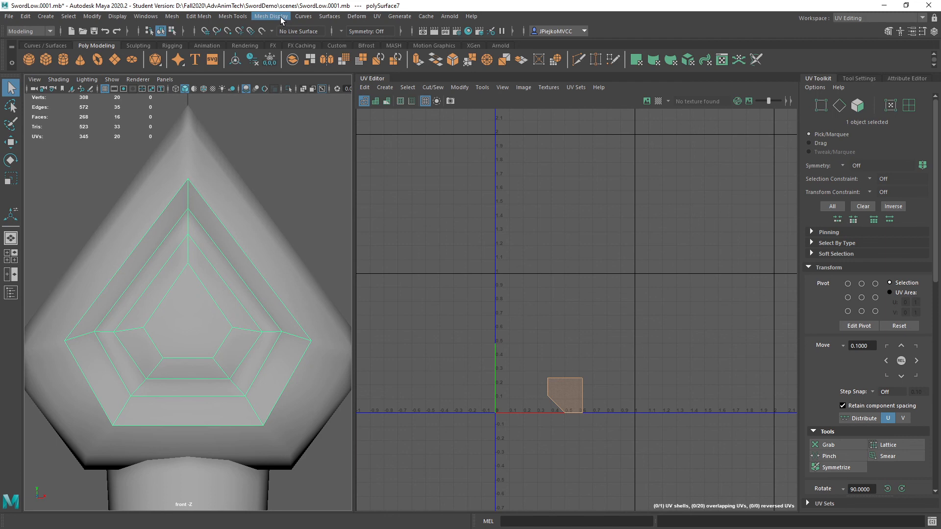
pyautogui.click(376, 16)
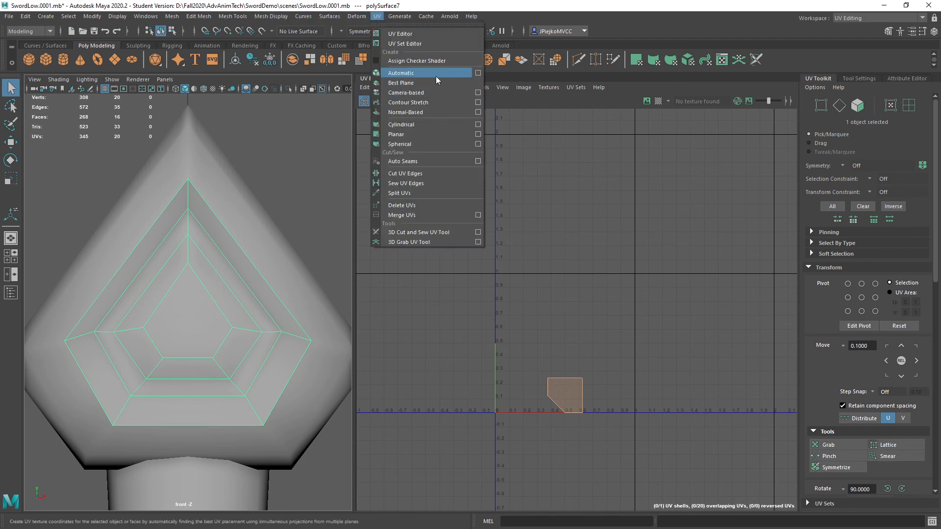
pyautogui.click(435, 92)
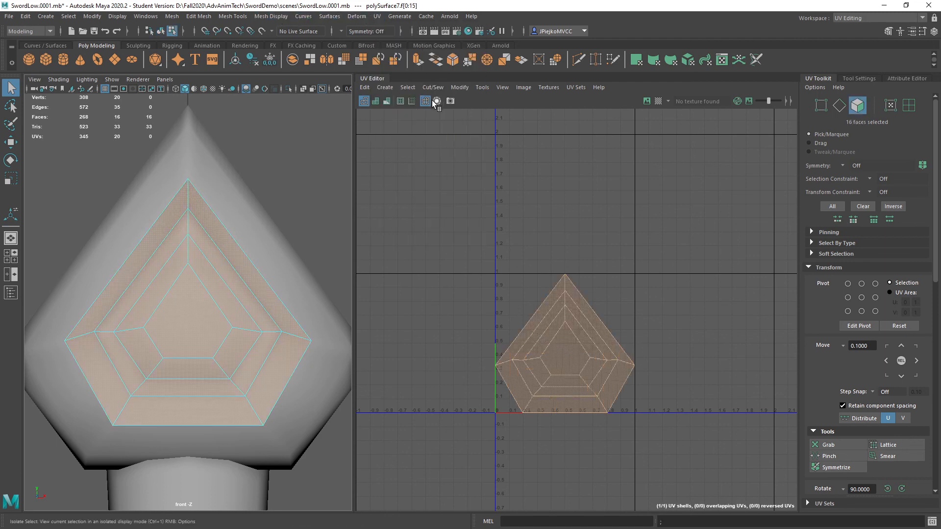
# Show the checker map on the inset piece and return to the perspective view to inspect it.
pyautogui.click(658, 101)
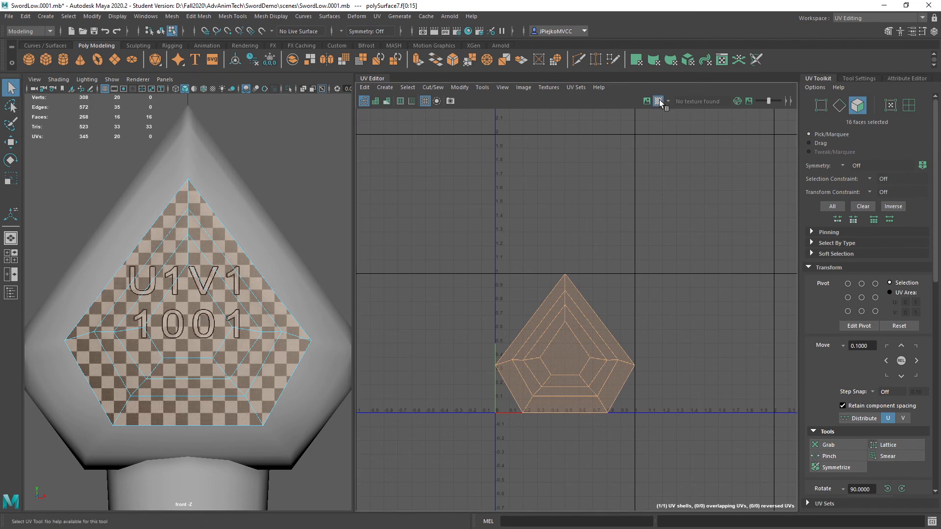
pyautogui.click(164, 79)
pyautogui.moveTo(192, 89)
pyautogui.click(280, 88)
pyautogui.keyDown('alt'); pyautogui.moveTo(266, 177); pyautogui.dragTo(275, 274); pyautogui.keyUp('alt')
# Select the extracted inset piece's whole UV shell and unfold it.
pyautogui.moveTo(563, 336); pyautogui.dragTo(557, 326, button='right')
pyautogui.click(566, 322)
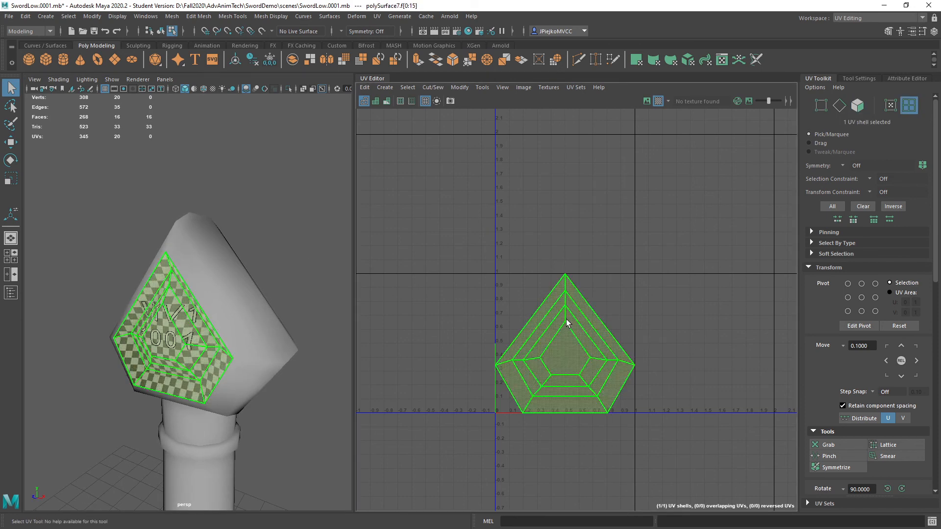
pyautogui.scroll(-6, 857, 329)
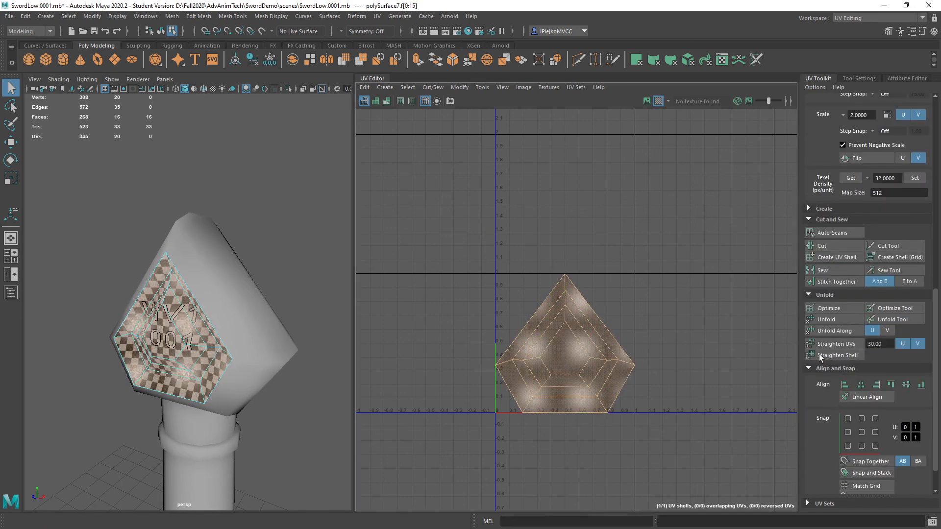
pyautogui.scroll(-2, 857, 326)
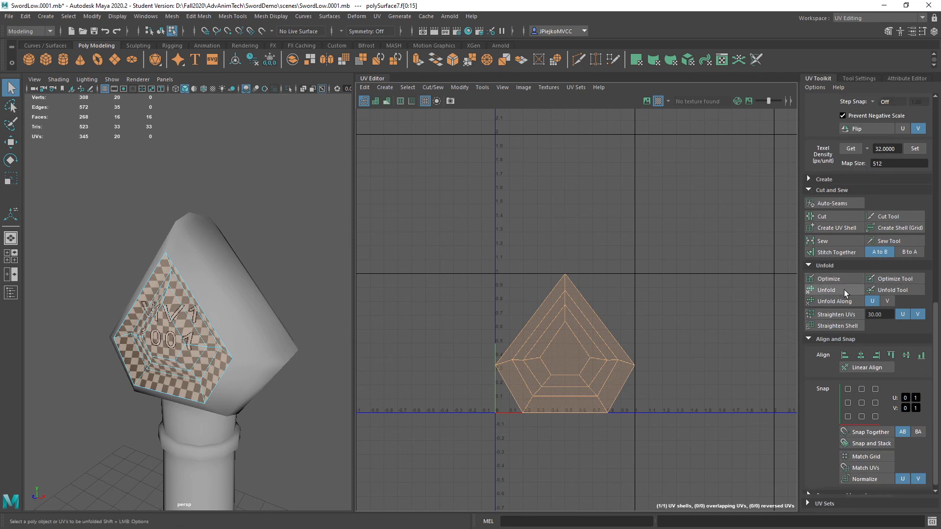
pyautogui.scroll(-1, 844, 289)
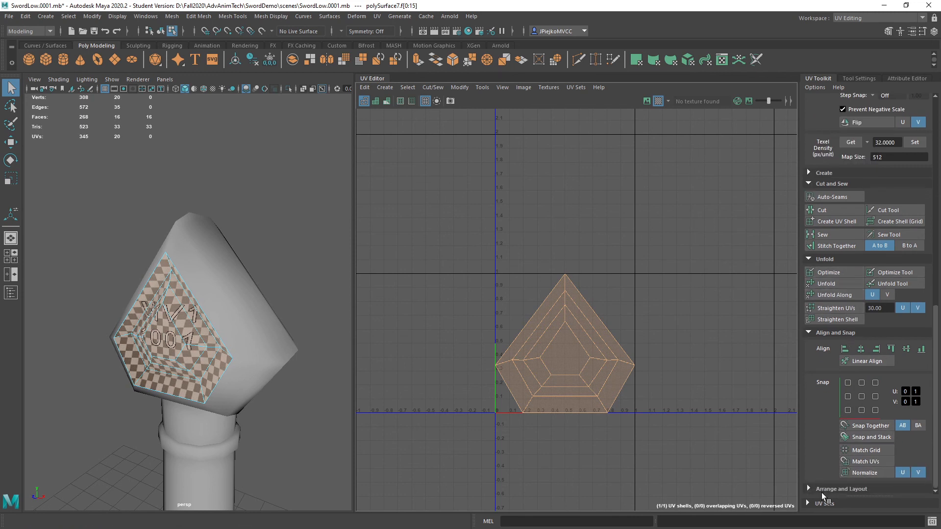
pyautogui.click(837, 284)
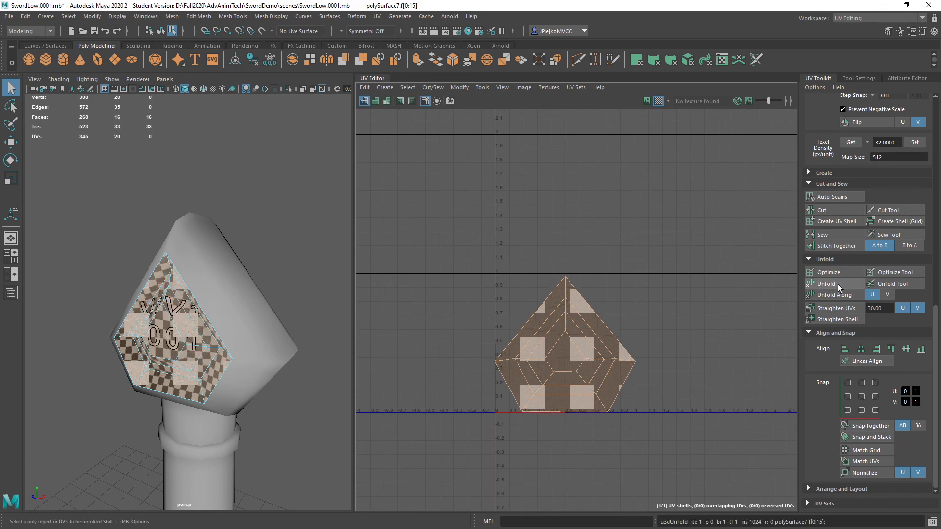
pyautogui.scroll(4, 533, 338)
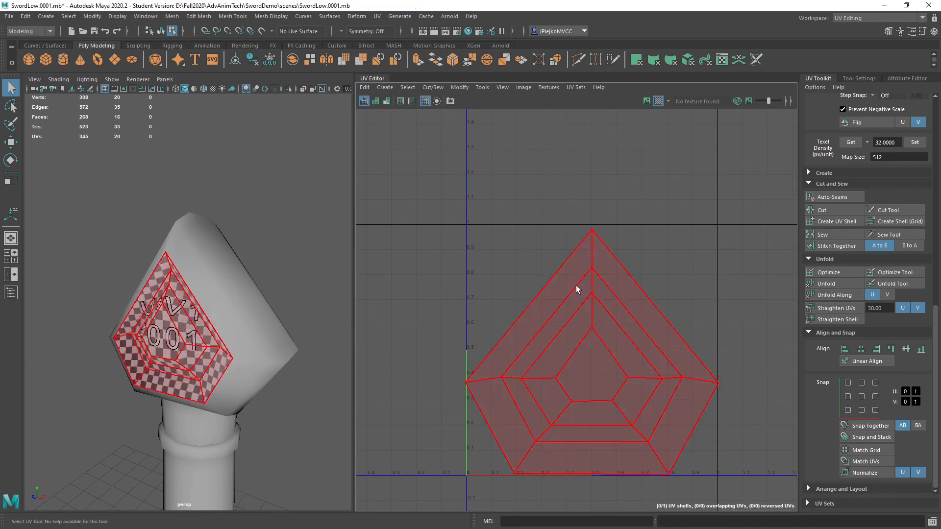
# Inspect the checker pattern on the unfolded inset piece from several angles and compare it with its UV shell.
pyautogui.keyDown('alt'); pyautogui.moveTo(279, 342); pyautogui.dragTo(206, 279); pyautogui.keyUp('alt')
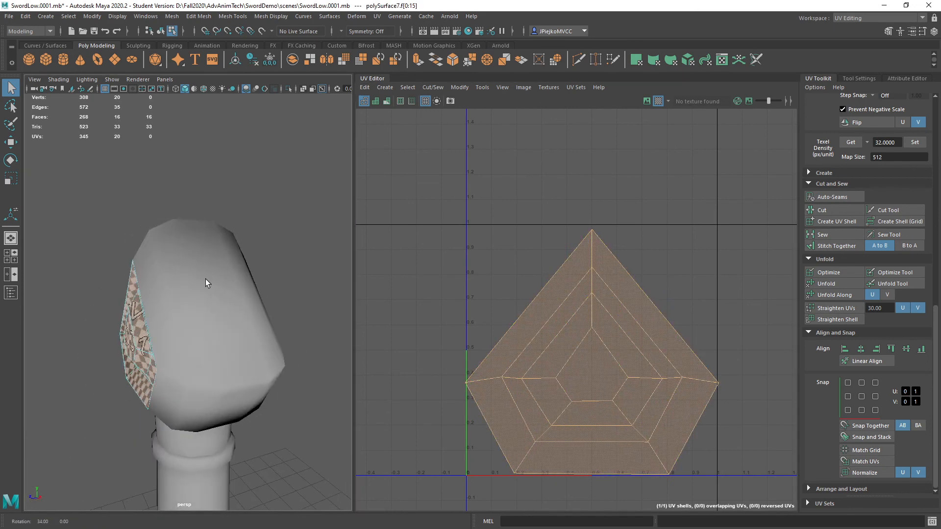
pyautogui.press('w')
pyautogui.press('F10')
pyautogui.keyDown('alt'); pyautogui.moveTo(645, 293); pyautogui.dragTo(565, 295, button='middle'); pyautogui.keyUp('alt')
pyautogui.click(548, 378)
pyautogui.moveTo(554, 354); pyautogui.dragTo(451, 336, button='right')
pyautogui.scroll(-3, 685, 358)
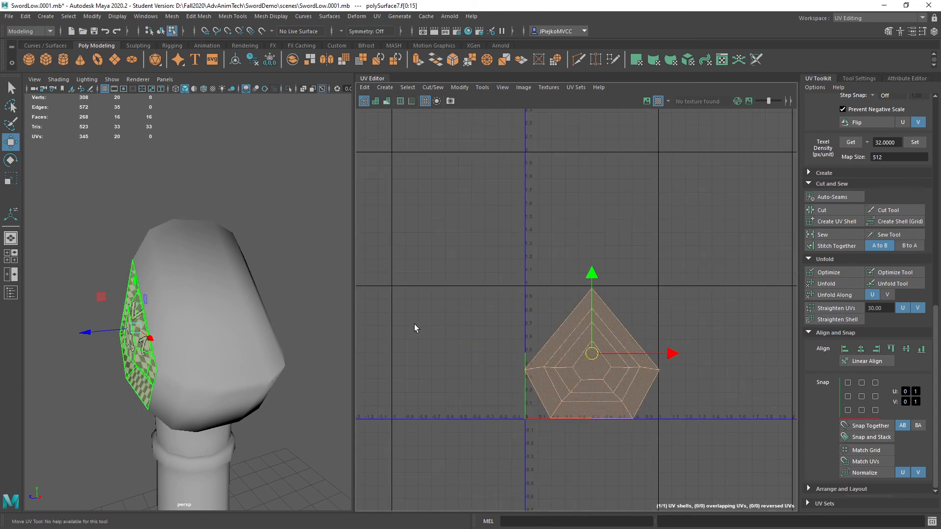
pyautogui.keyDown('alt'); pyautogui.moveTo(275, 306); pyautogui.dragTo(349, 292); pyautogui.keyUp('alt')
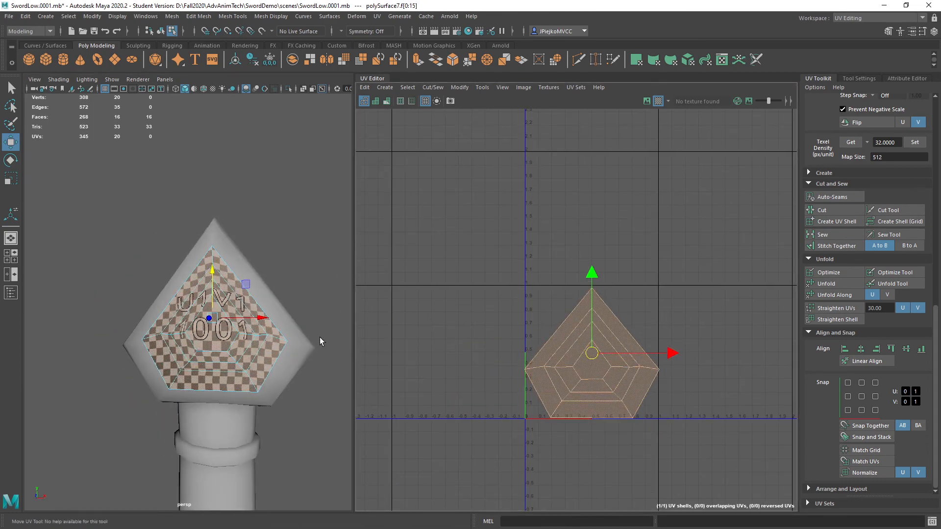
pyautogui.keyDown('alt'); pyautogui.moveTo(255, 274); pyautogui.dragTo(113, 361); pyautogui.keyUp('alt')
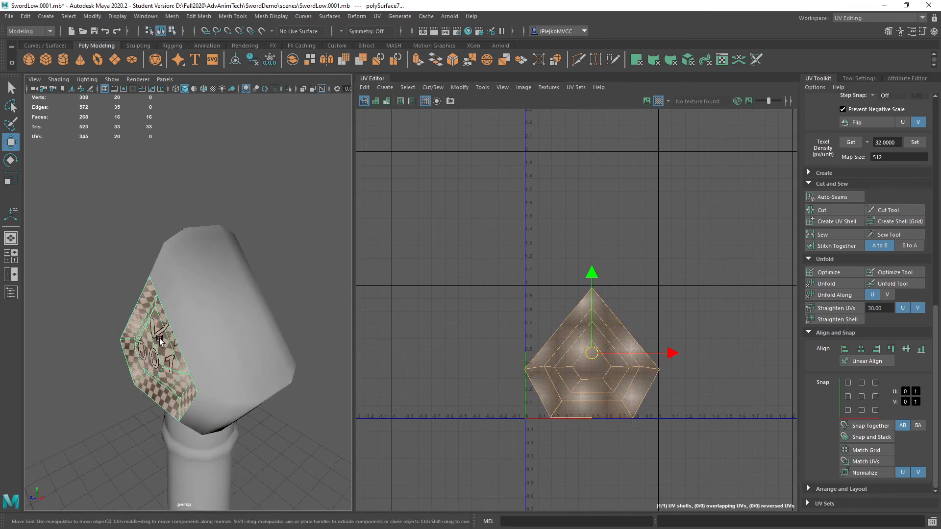
# Return the inset piece to object selection, hide the checker map and clear the selection.
pyautogui.moveTo(133, 332); pyautogui.dragTo(188, 257, button='right')
pyautogui.click(658, 101)
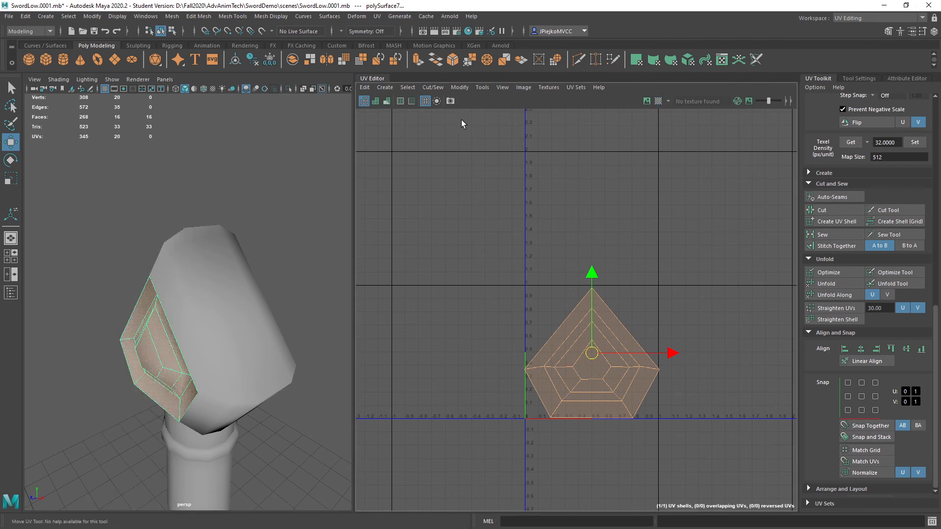
pyautogui.click(88, 315)
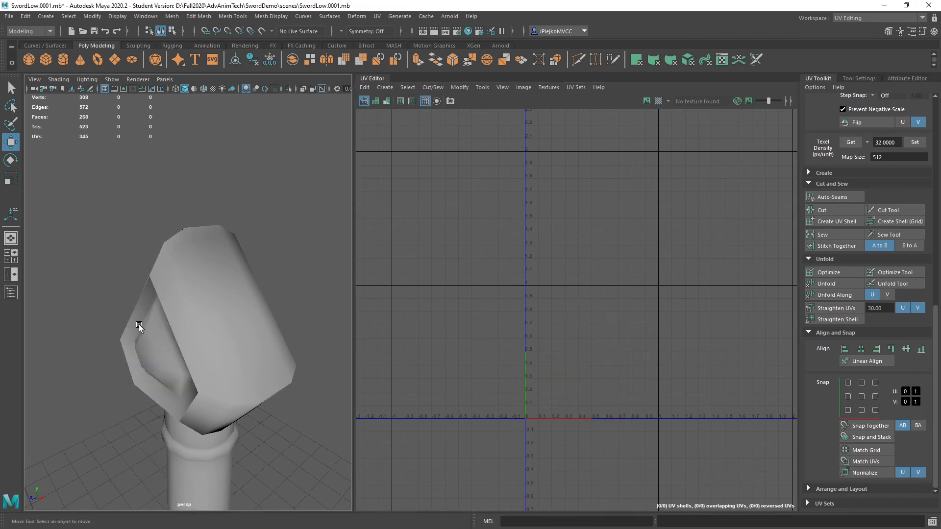
# Mirror the inset piece across the world Z axis with Cut Geometry off and borders left unmerged.
pyautogui.click(139, 326)
pyautogui.keyDown('alt'); pyautogui.moveTo(325, 361); pyautogui.dragTo(242, 189); pyautogui.keyUp('alt')
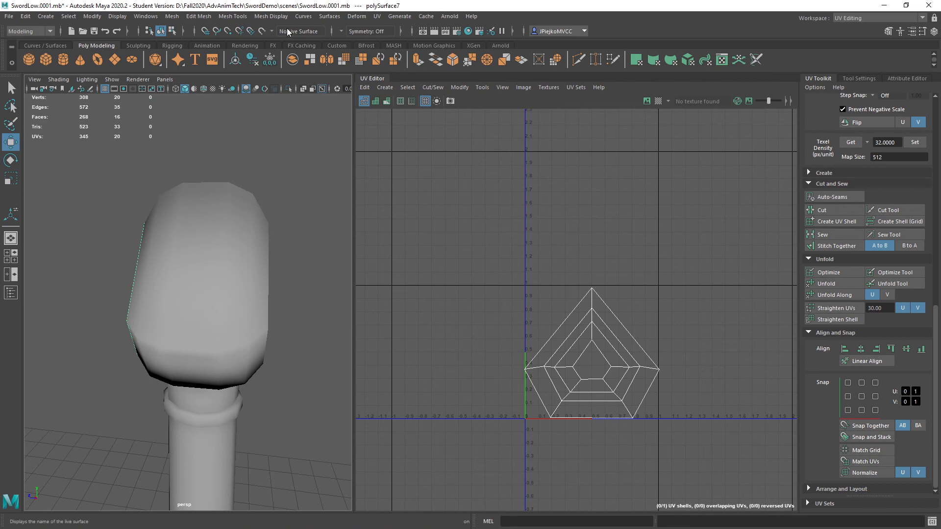
pyautogui.click(324, 59)
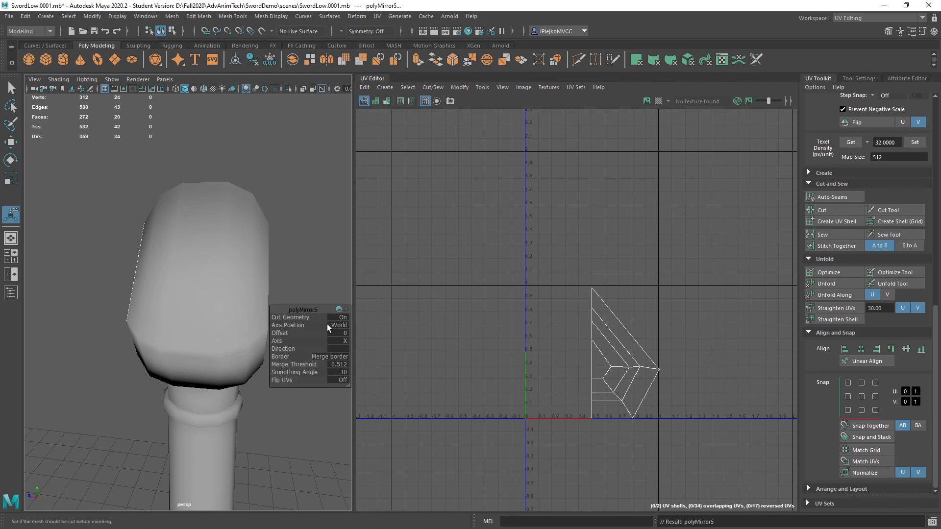
pyautogui.click(289, 319)
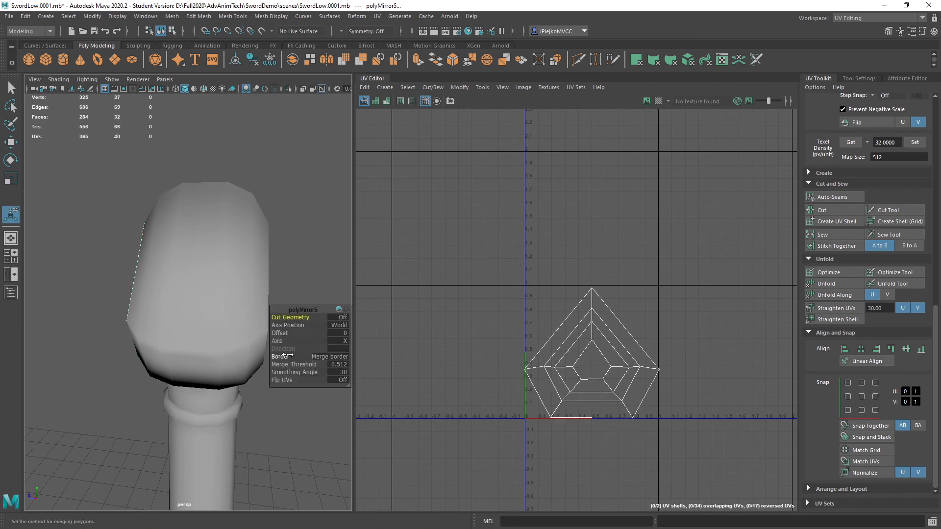
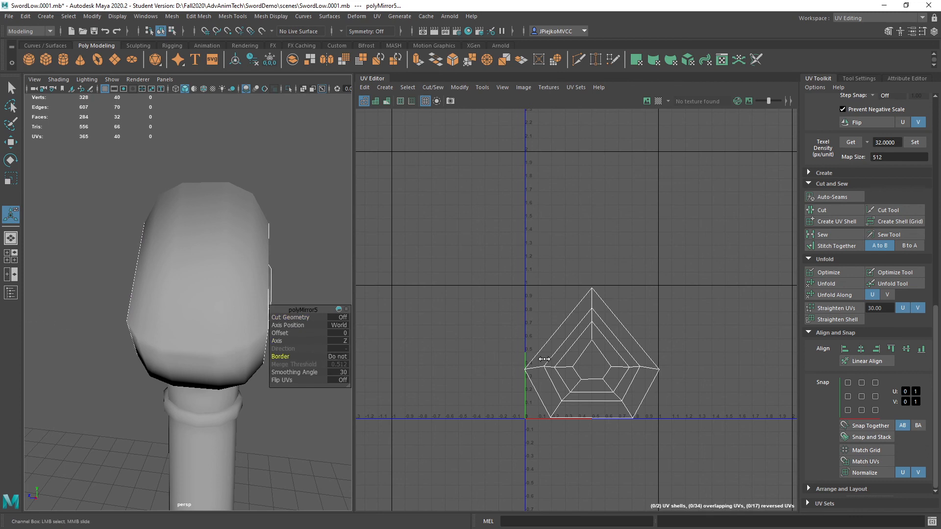
# Select the pommel's rim piece together with the mirrored inset piece.
pyautogui.keyDown('alt'); pyautogui.moveTo(316, 235); pyautogui.dragTo(422, 273); pyautogui.keyUp('alt')
pyautogui.click(261, 222)
pyautogui.click(214, 235)
pyautogui.keyDown('shift'); pyautogui.click(203, 283); pyautogui.keyUp('shift')
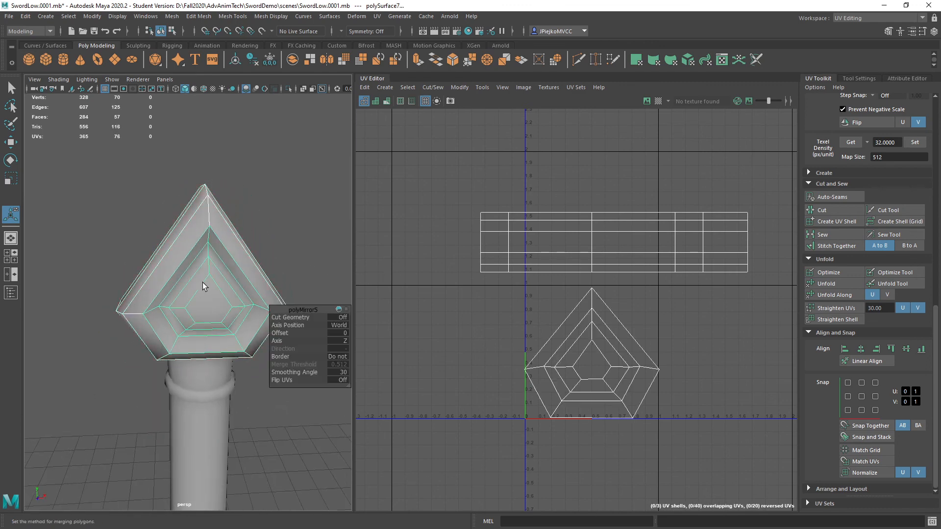
pyautogui.keyDown('alt'); pyautogui.moveTo(203, 283); pyautogui.dragTo(101, 273); pyautogui.keyUp('alt')
pyautogui.keyDown('alt'); pyautogui.moveTo(201, 247); pyautogui.dragTo(327, 257); pyautogui.keyUp('alt')
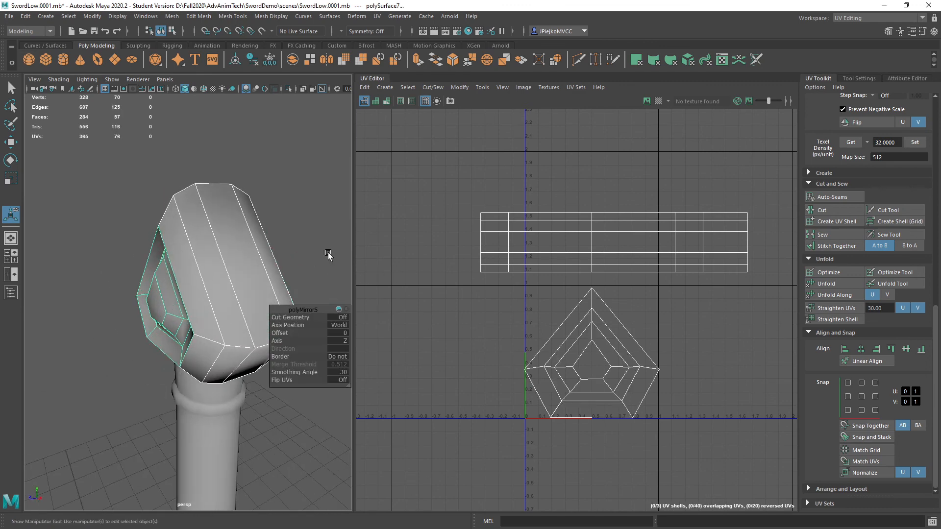
# Move one of the two overlapping inset UV shells sideways along U so it sits beside the other.
pyautogui.moveTo(606, 342); pyautogui.dragTo(632, 325, button='right')
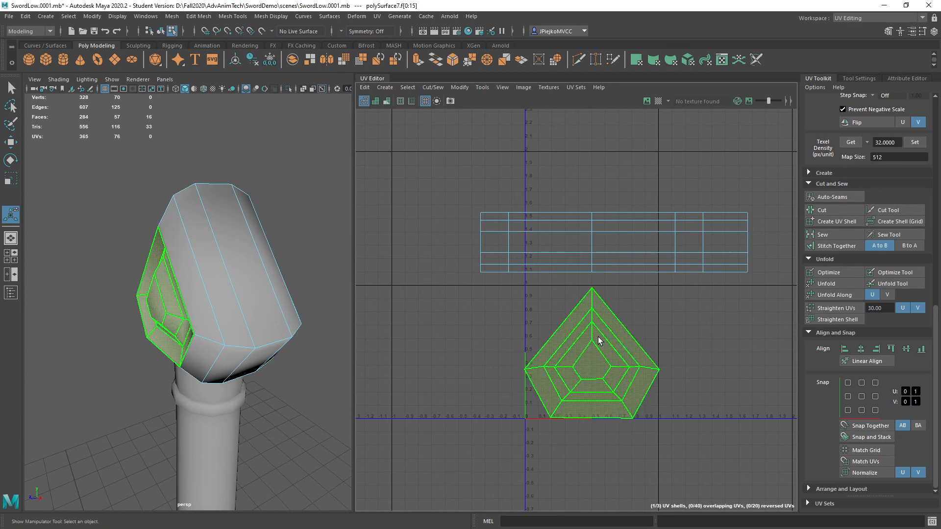
pyautogui.press('w')
pyautogui.moveTo(663, 365); pyautogui.dragTo(802, 365)
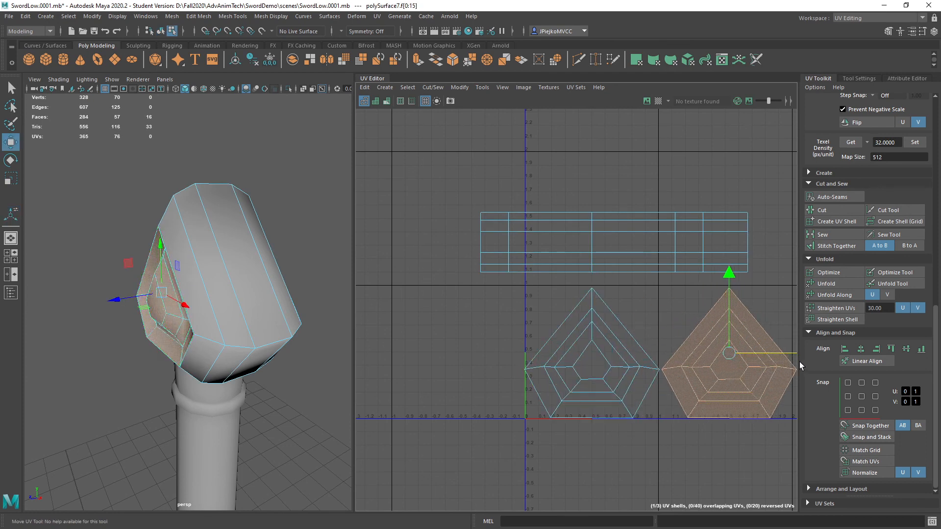
pyautogui.keyDown('alt'); pyautogui.moveTo(681, 356); pyautogui.dragTo(565, 335, button='middle'); pyautogui.keyUp('alt')
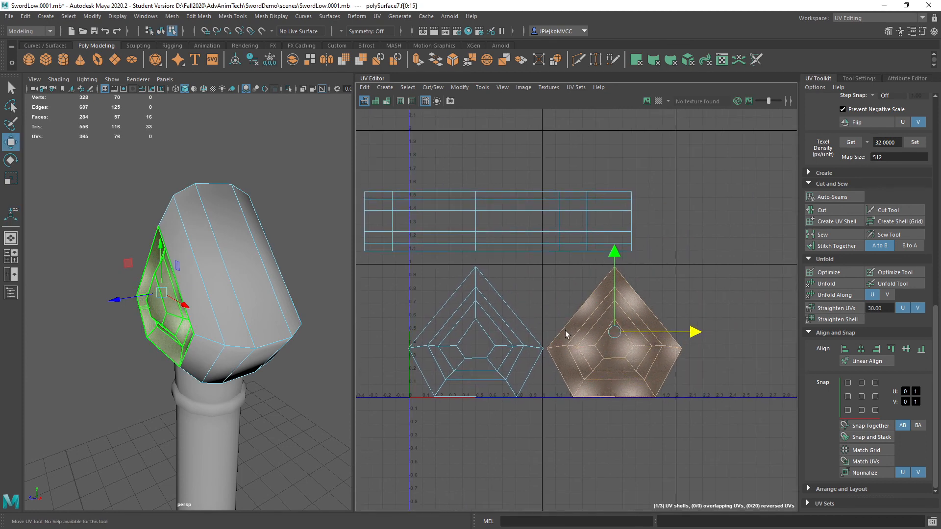
# Select both inset UV shells and move them to just above the rim's straightened rectangular shell.
pyautogui.keyDown('shift'); pyautogui.click(492, 332); pyautogui.keyUp('shift')
pyautogui.moveTo(696, 332); pyautogui.dragTo(656, 332)
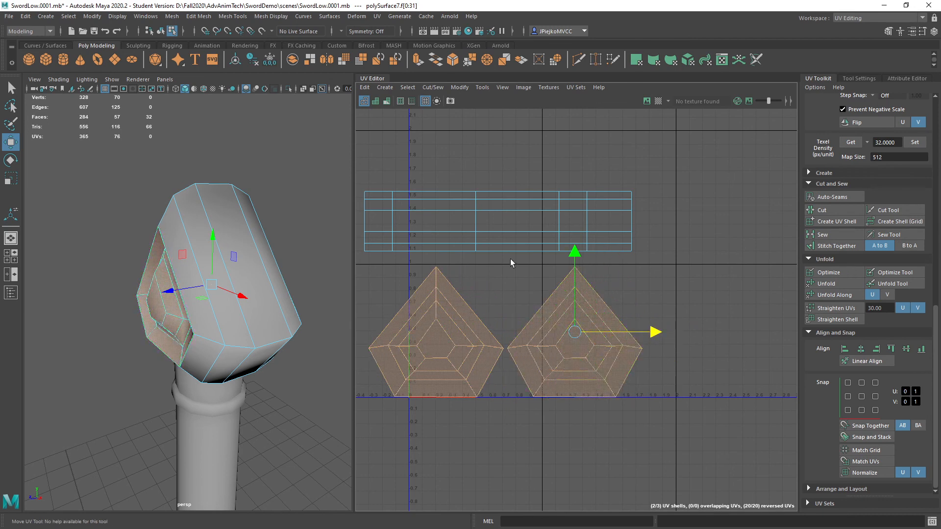
pyautogui.moveTo(567, 251); pyautogui.dragTo(567, 93)
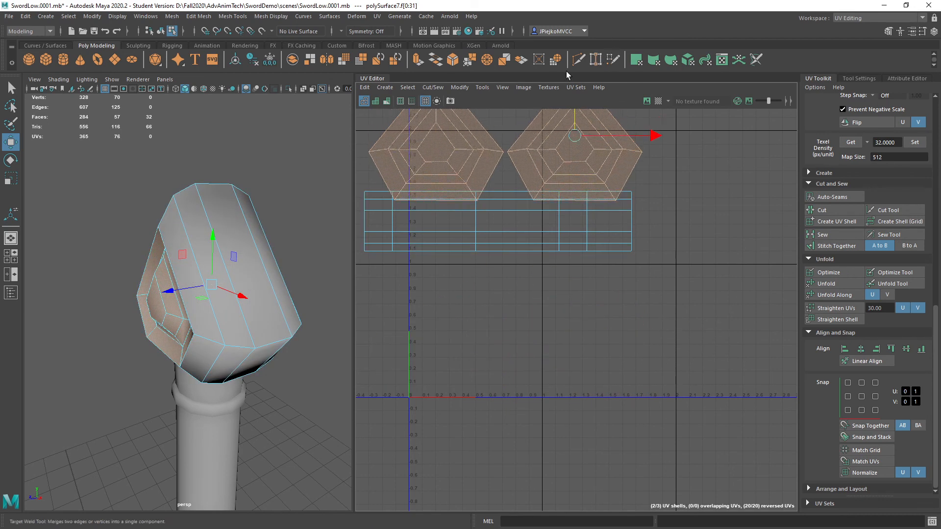
pyautogui.keyDown('alt'); pyautogui.moveTo(567, 93); pyautogui.dragTo(587, 188, button='middle'); pyautogui.keyUp('alt')
pyautogui.moveTo(592, 145)
pyautogui.mouseDown()
pyautogui.moveTo(599, 125)
pyautogui.moveTo(599, 141)
pyautogui.mouseUp()
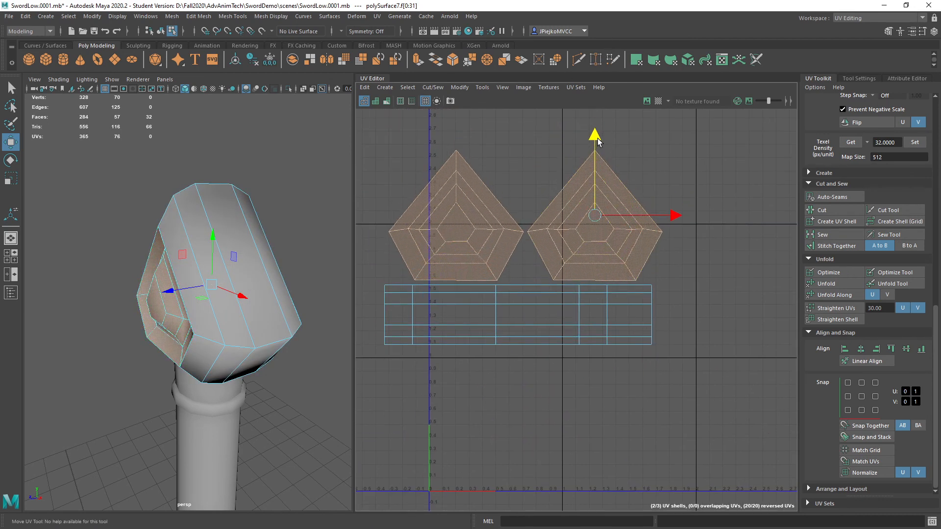
# Switch the pommel back to object selection and show the checker map on it.
pyautogui.keyDown('alt'); pyautogui.moveTo(211, 232); pyautogui.dragTo(273, 233); pyautogui.keyUp('alt')
pyautogui.moveTo(235, 246); pyautogui.dragTo(246, 234, button='right')
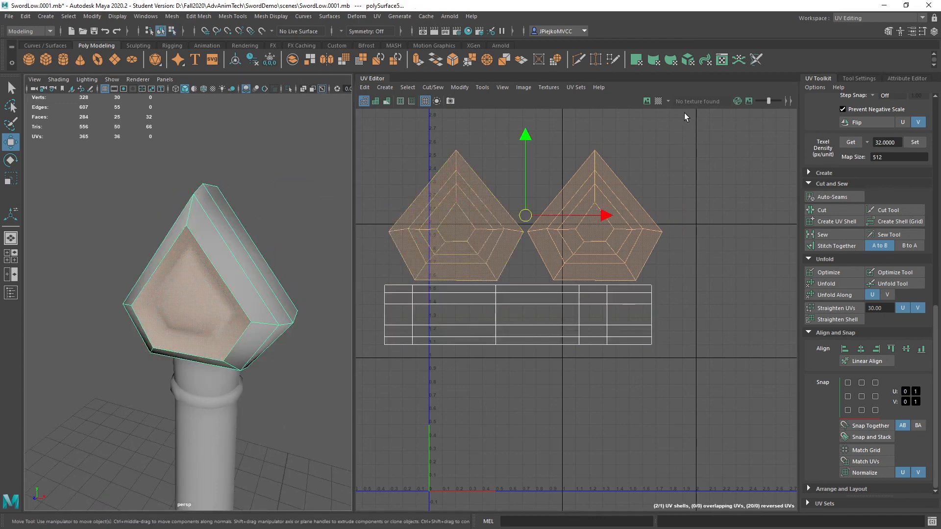
pyautogui.click(658, 101)
pyautogui.keyDown('alt'); pyautogui.moveTo(175, 316); pyautogui.dragTo(221, 299); pyautogui.keyUp('alt')
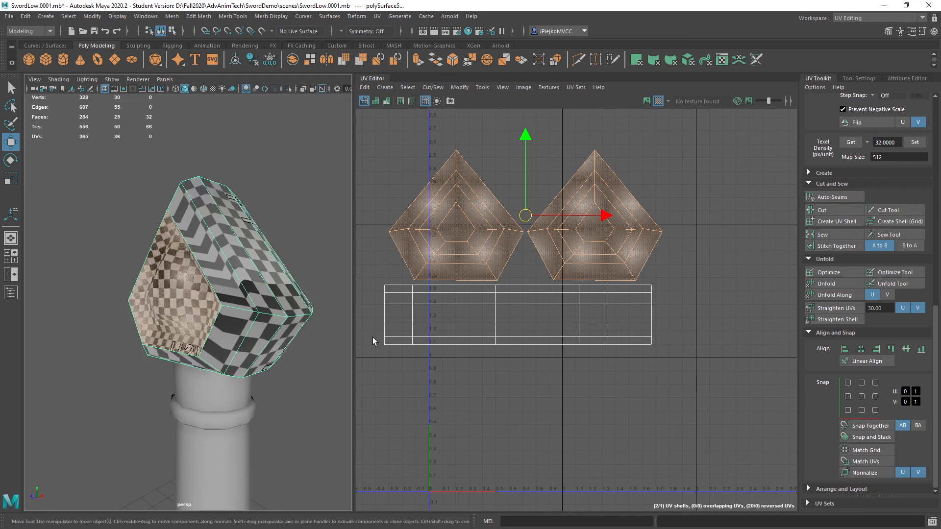
# Scale both inset UV shells uniformly smaller, adjusting until their checker squares roughly match those on the rim.
pyautogui.press('r')
pyautogui.moveTo(525, 215); pyautogui.dragTo(516, 249)
pyautogui.press('w')
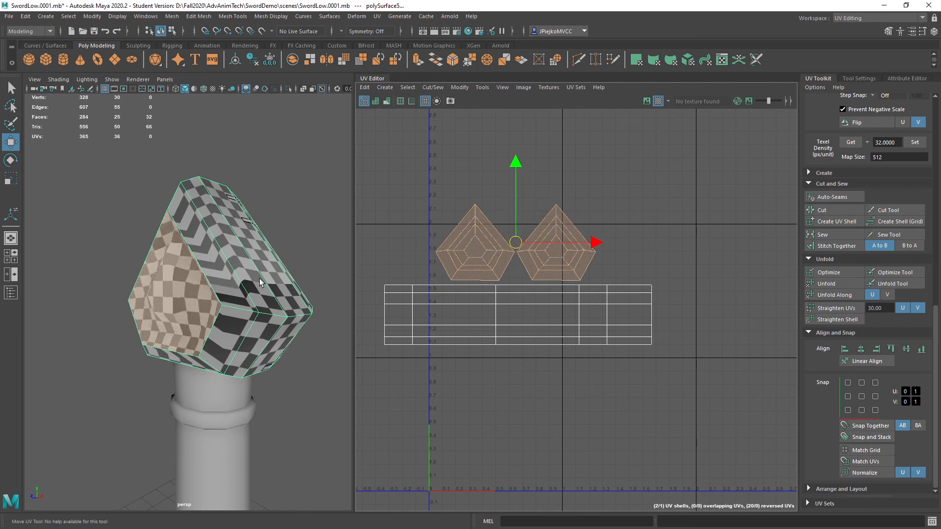
pyautogui.keyDown('alt'); pyautogui.moveTo(259, 283); pyautogui.dragTo(313, 223); pyautogui.keyUp('alt')
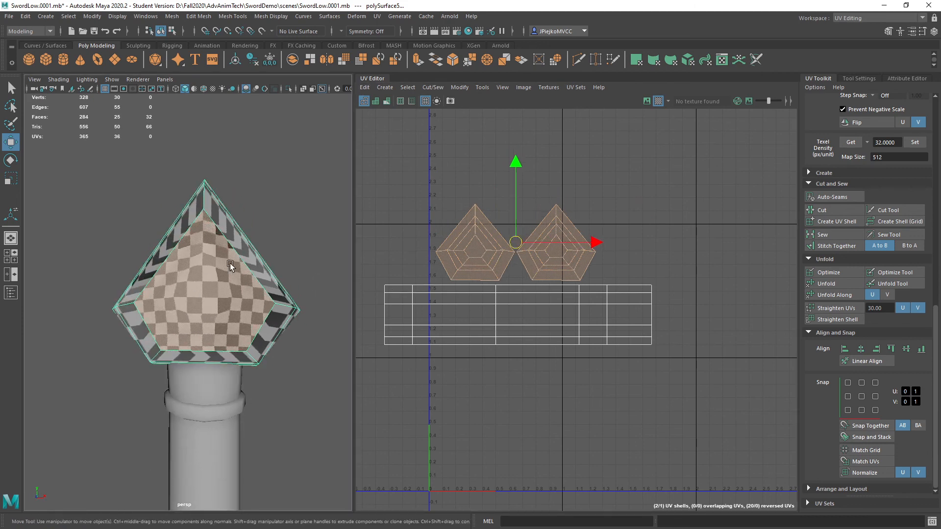
pyautogui.moveTo(230, 267)
pyautogui.keyDown('alt'); pyautogui.mouseDown()
pyautogui.moveTo(252, 294)
pyautogui.moveTo(243, 258)
pyautogui.moveTo(214, 245)
pyautogui.moveTo(230, 250)
pyautogui.mouseUp(); pyautogui.keyUp('alt')
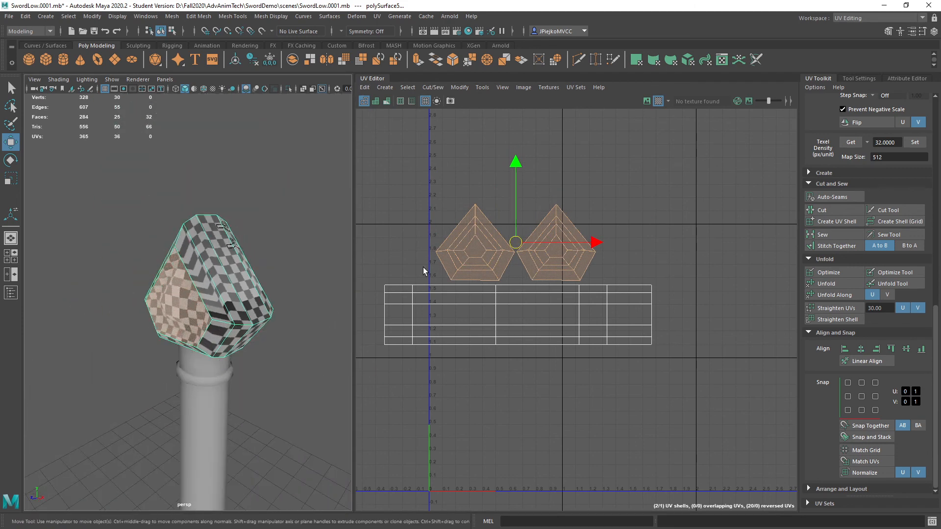
pyautogui.press('r')
pyautogui.moveTo(516, 243)
pyautogui.mouseDown()
pyautogui.moveTo(536, 235)
pyautogui.moveTo(515, 235)
pyautogui.mouseUp()
pyautogui.press('w')
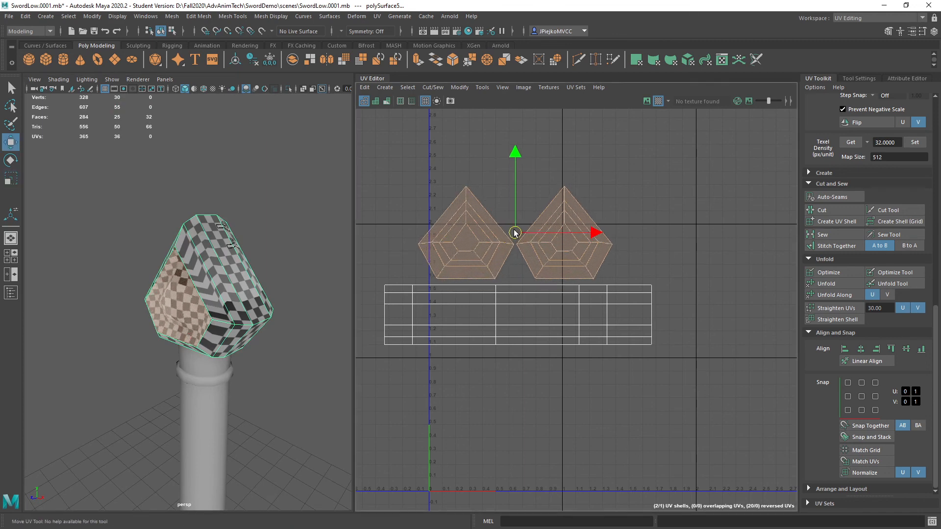
# Select the pommel's rim piece and the mirrored inset piece and combine them into one mesh.
pyautogui.scroll(-3, 371, 254)
pyautogui.moveTo(539, 286); pyautogui.dragTo(478, 235, button='right')
pyautogui.click(296, 227)
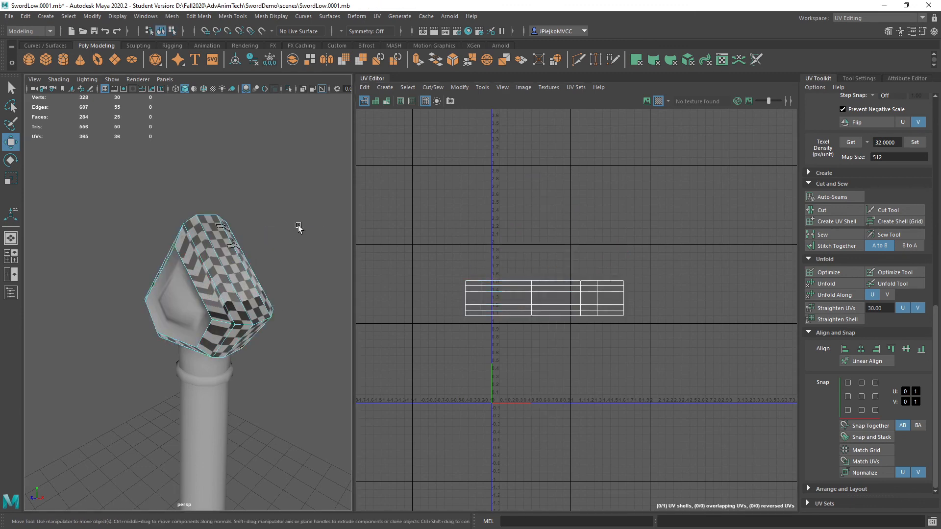
pyautogui.click(155, 302)
pyautogui.keyDown('alt'); pyautogui.moveTo(224, 308); pyautogui.dragTo(281, 311); pyautogui.keyUp('alt')
pyautogui.click(185, 309)
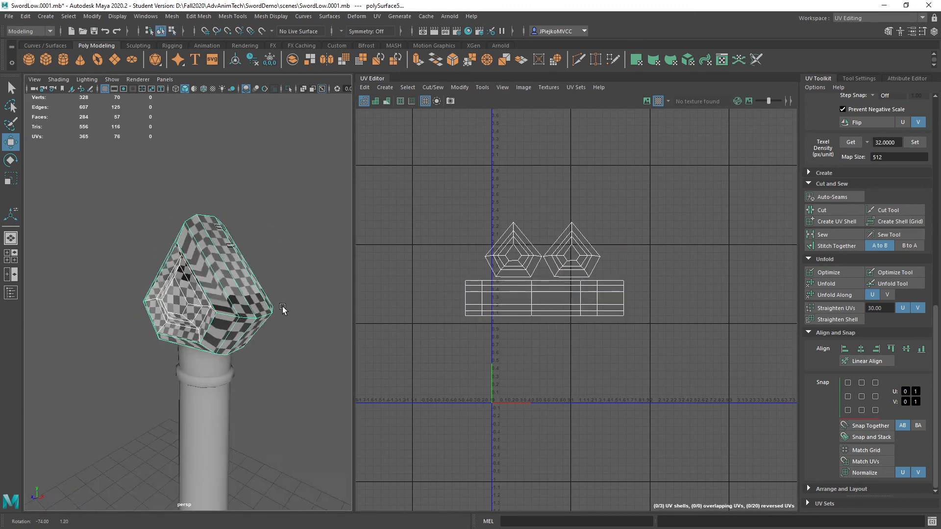
pyautogui.click(198, 17)
pyautogui.click(190, 51)
# Select all vertices of the combined pommel, merge them, and check the joined mesh from the other side.
pyautogui.press('F9')
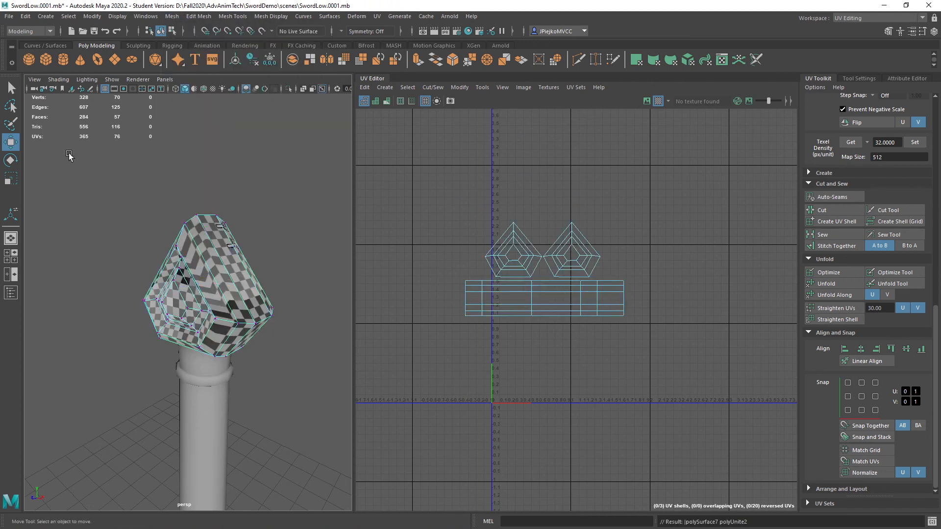
pyautogui.moveTo(74, 151); pyautogui.dragTo(352, 458)
pyautogui.click(198, 16)
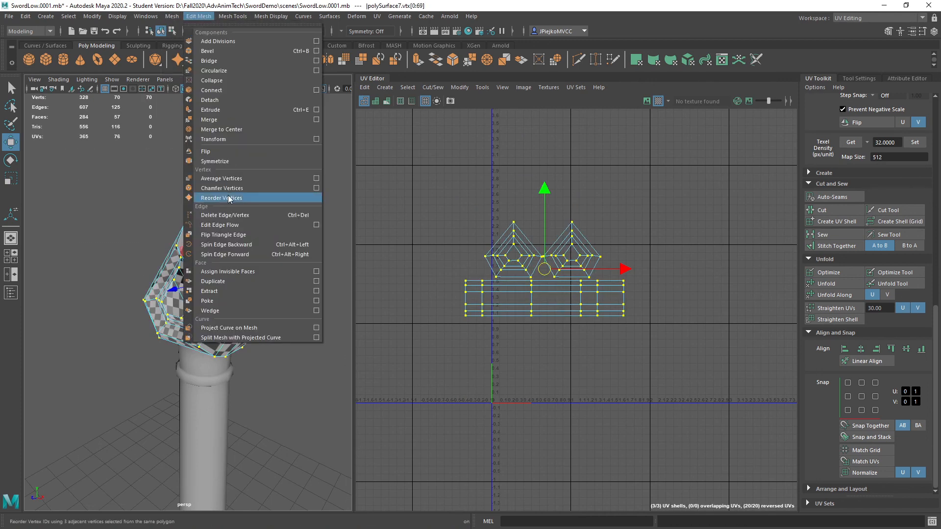
pyautogui.click(221, 118)
pyautogui.press('q')
pyautogui.click(263, 248)
pyautogui.keyDown('alt'); pyautogui.moveTo(260, 245); pyautogui.dragTo(279, 248); pyautogui.keyUp('alt')
pyautogui.keyDown('alt'); pyautogui.moveTo(236, 225); pyautogui.dragTo(233, 251); pyautogui.keyUp('alt')
pyautogui.moveTo(148, 312)
pyautogui.keyDown('alt'); pyautogui.mouseDown(button='right')
pyautogui.moveTo(266, 324)
pyautogui.moveTo(166, 309)
pyautogui.mouseUp(button='right'); pyautogui.keyUp('alt')
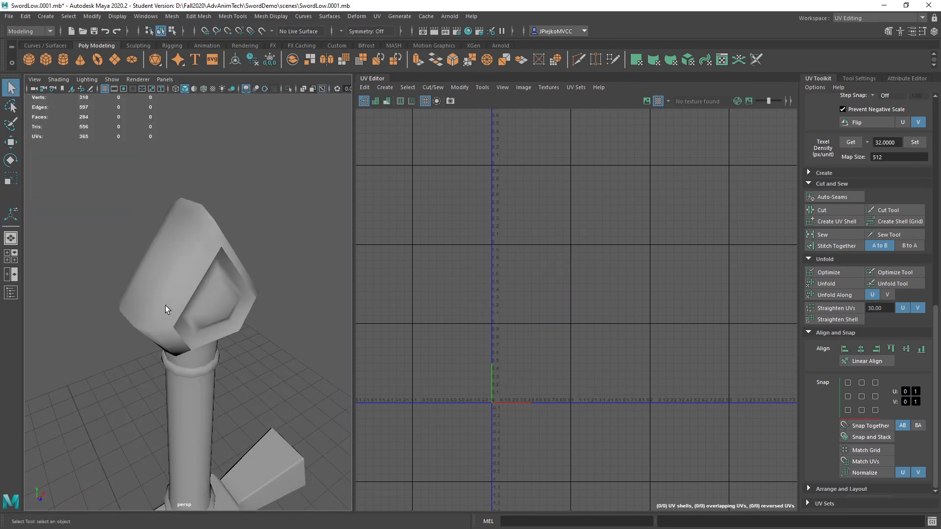
# Select the pommel, change to the Maya Classic workspace and bring the pommel into close view.
pyautogui.click(166, 309)
pyautogui.click(877, 18)
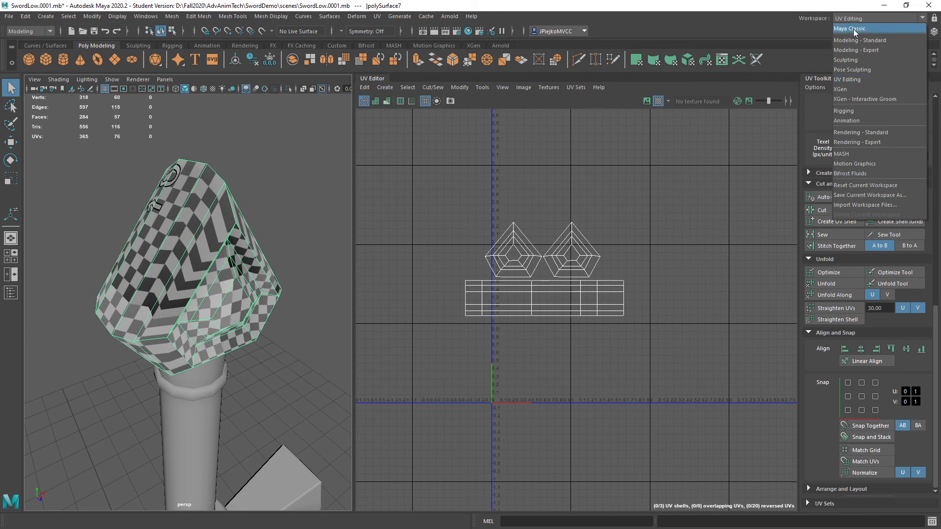
pyautogui.click(853, 28)
pyautogui.keyDown('alt'); pyautogui.moveTo(517, 216); pyautogui.dragTo(519, 198); pyautogui.keyUp('alt')
pyautogui.keyDown('alt'); pyautogui.moveTo(518, 199); pyautogui.dragTo(480, 185, button='right'); pyautogui.keyUp('alt')
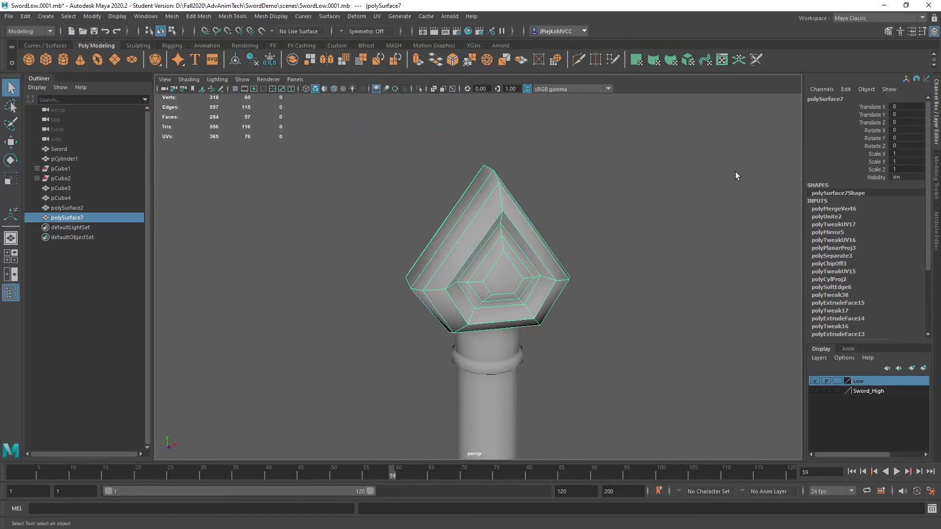
pyautogui.keyDown('alt'); pyautogui.moveTo(602, 230); pyautogui.dragTo(592, 228); pyautogui.keyUp('alt')
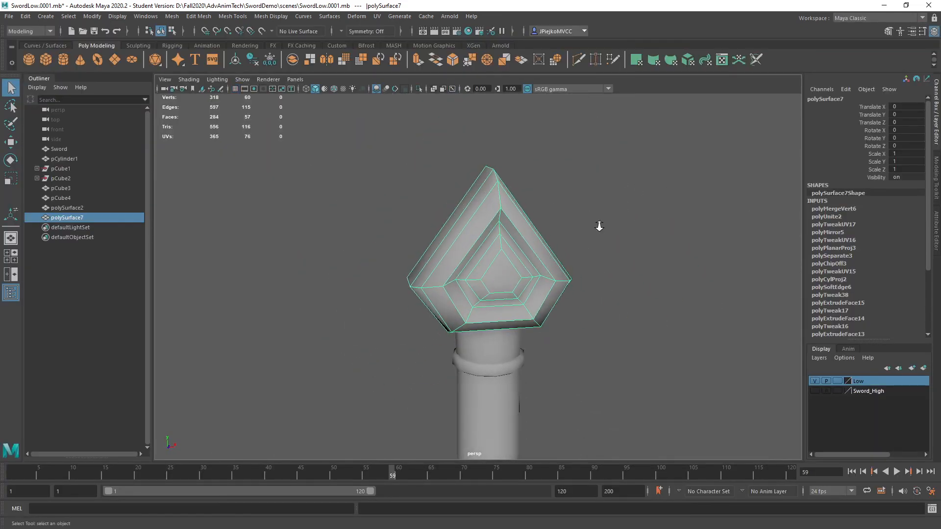
pyautogui.keyDown('alt'); pyautogui.moveTo(598, 225); pyautogui.dragTo(651, 234, button='right'); pyautogui.keyUp('alt')
pyautogui.keyDown('alt'); pyautogui.moveTo(650, 235); pyautogui.dragTo(623, 237, button='middle'); pyautogui.keyUp('alt')
# Switch the pommel to edge selection and select the edge loop where one inset meets the rim.
pyautogui.moveTo(569, 293); pyautogui.dragTo(554, 259, button='right')
pyautogui.keyDown('alt'); pyautogui.moveTo(506, 216); pyautogui.dragTo(496, 226); pyautogui.keyUp('alt')
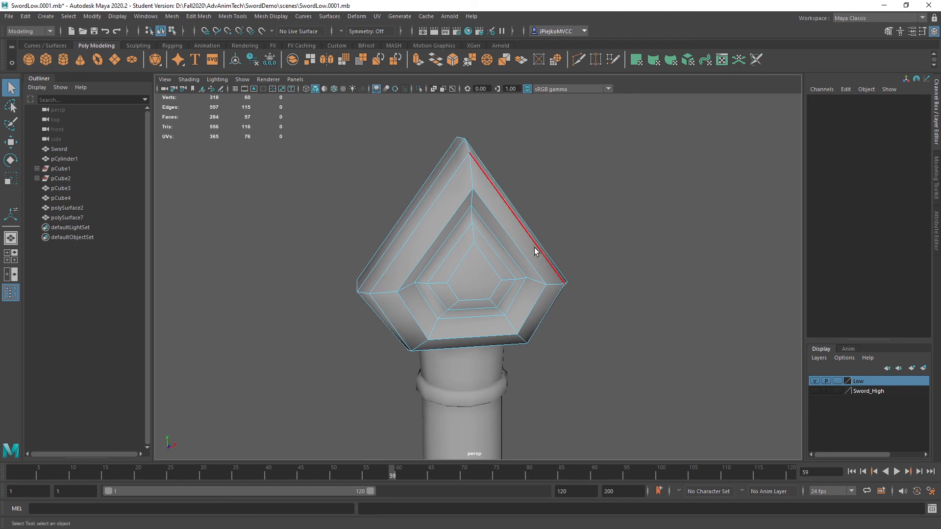
pyautogui.keyDown('alt'); pyautogui.moveTo(506, 250); pyautogui.dragTo(521, 256, button='right'); pyautogui.keyUp('alt')
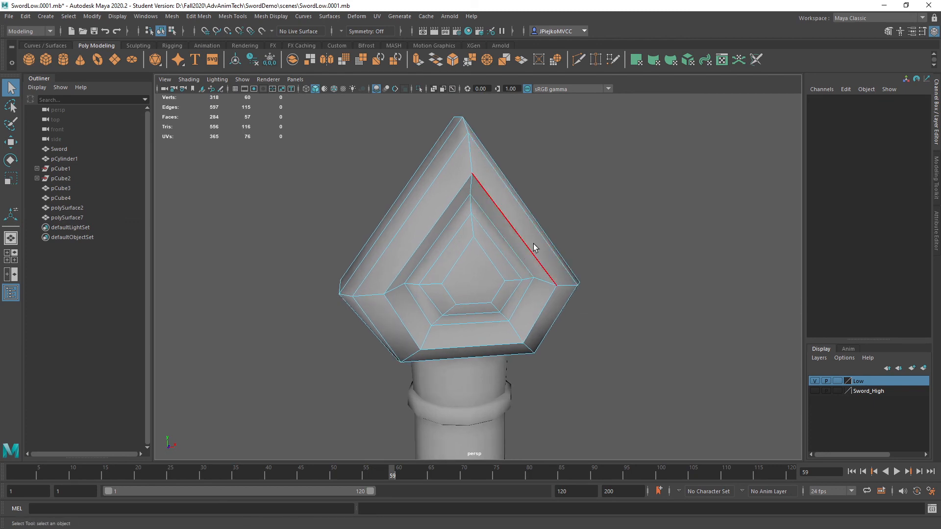
pyautogui.keyDown('alt'); pyautogui.moveTo(662, 246); pyautogui.dragTo(529, 184); pyautogui.keyUp('alt')
pyautogui.moveTo(530, 184); pyautogui.dragTo(535, 180, button='right')
pyautogui.click(631, 248)
pyautogui.keyDown('alt'); pyautogui.moveTo(631, 248); pyautogui.dragTo(625, 253); pyautogui.keyUp('alt')
pyautogui.keyDown('alt'); pyautogui.moveTo(521, 289); pyautogui.dragTo(531, 261); pyautogui.keyUp('alt')
pyautogui.click(531, 260)
pyautogui.moveTo(530, 259); pyautogui.dragTo(520, 232, button='right')
pyautogui.doubleClick(504, 237)
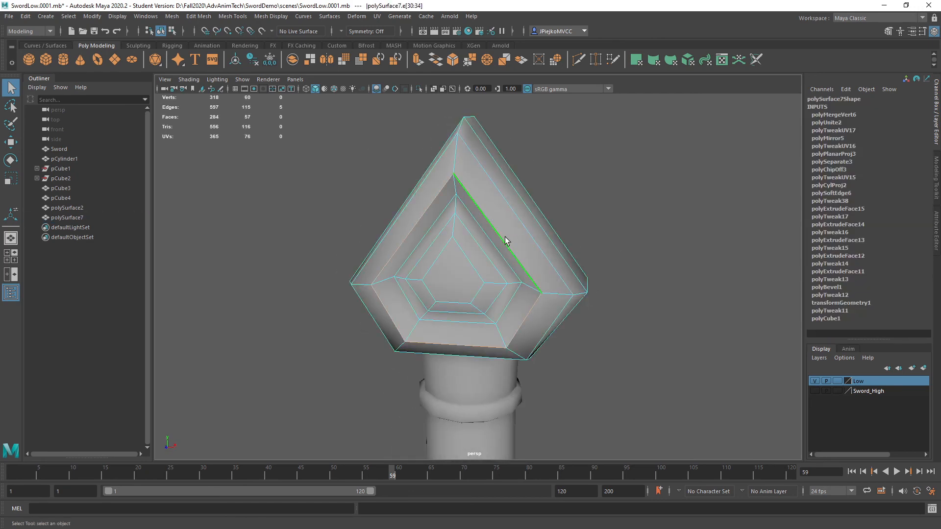
# Add the matching edge loop around the opposite inset to the selection, undoing any wrong edge picks.
pyautogui.keyDown('alt'); pyautogui.moveTo(396, 230); pyautogui.dragTo(466, 244); pyautogui.keyUp('alt')
pyautogui.doubleClick(455, 245)
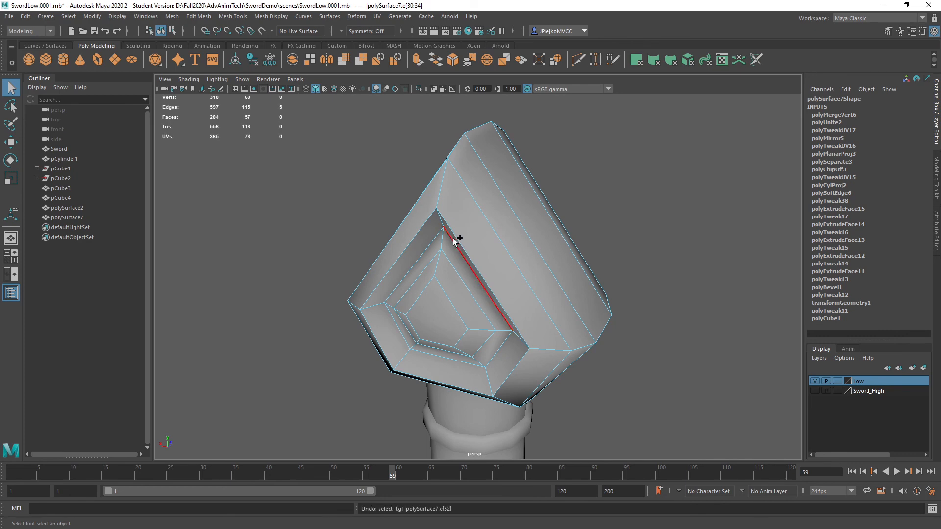
pyautogui.hotkey('ctrl', 'z')
pyautogui.hotkey('ctrl', 'z')
pyautogui.hotkey('ctrl', 'z')
pyautogui.keyDown('shift'); pyautogui.doubleClick(412, 242); pyautogui.keyUp('shift')
pyautogui.keyDown('alt'); pyautogui.moveTo(491, 267); pyautogui.dragTo(374, 248); pyautogui.keyUp('alt')
# Harden the selected inset border edges, return the pommel to object selection and deselect it.
pyautogui.click(271, 16)
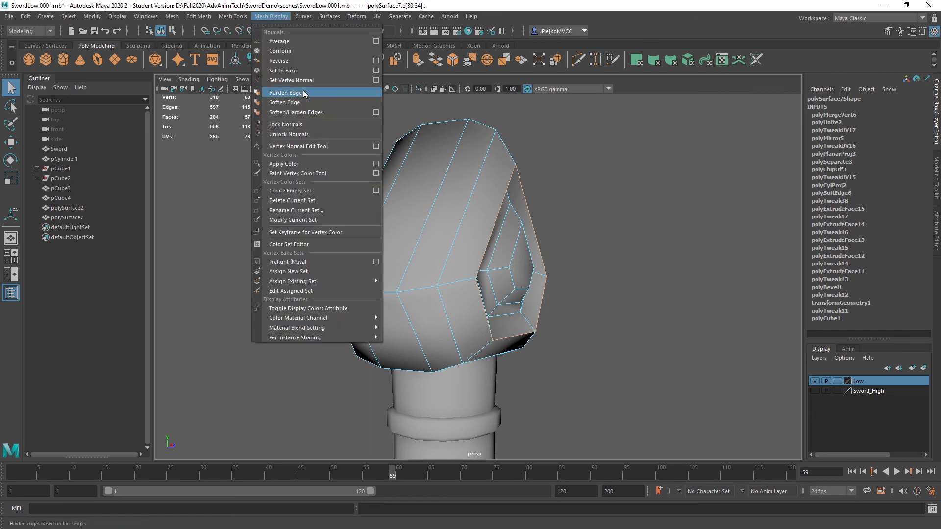
pyautogui.click(305, 102)
pyautogui.keyDown('alt'); pyautogui.moveTo(683, 287); pyautogui.dragTo(620, 289, button='right'); pyautogui.keyUp('alt')
pyautogui.click(619, 289)
pyautogui.keyDown('alt'); pyautogui.moveTo(620, 288); pyautogui.dragTo(586, 230); pyautogui.keyUp('alt')
pyautogui.moveTo(586, 227); pyautogui.dragTo(639, 175, button='right')
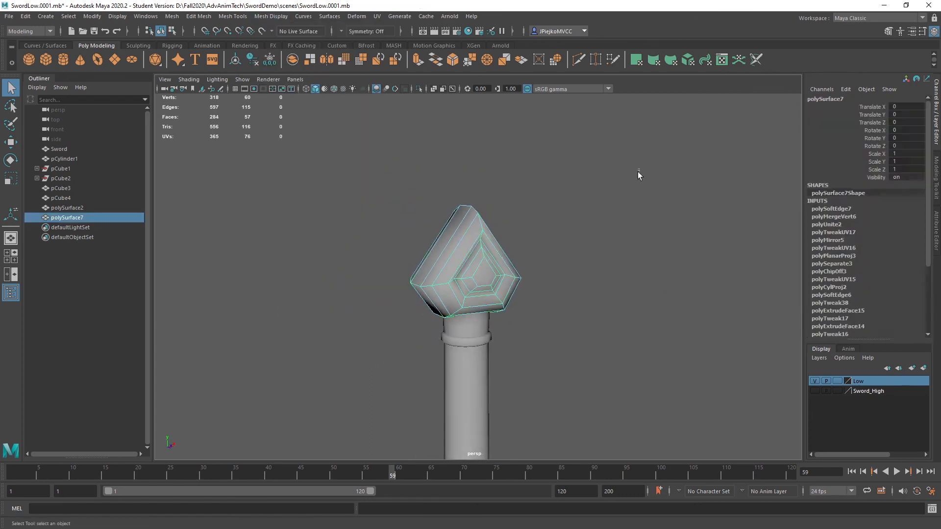
pyautogui.click(641, 188)
# Examine the low-poly grip, guard and blade along the whole length of the sword.
pyautogui.keyDown('alt'); pyautogui.moveTo(641, 201); pyautogui.dragTo(607, 248); pyautogui.keyUp('alt')
pyautogui.keyDown('alt'); pyautogui.moveTo(608, 248); pyautogui.dragTo(473, 245, button='right'); pyautogui.keyUp('alt')
pyautogui.keyDown('alt'); pyautogui.moveTo(473, 245); pyautogui.dragTo(490, 128, button='middle'); pyautogui.keyUp('alt')
pyautogui.keyDown('alt'); pyautogui.moveTo(559, 297); pyautogui.dragTo(544, 240, button='middle'); pyautogui.keyUp('alt')
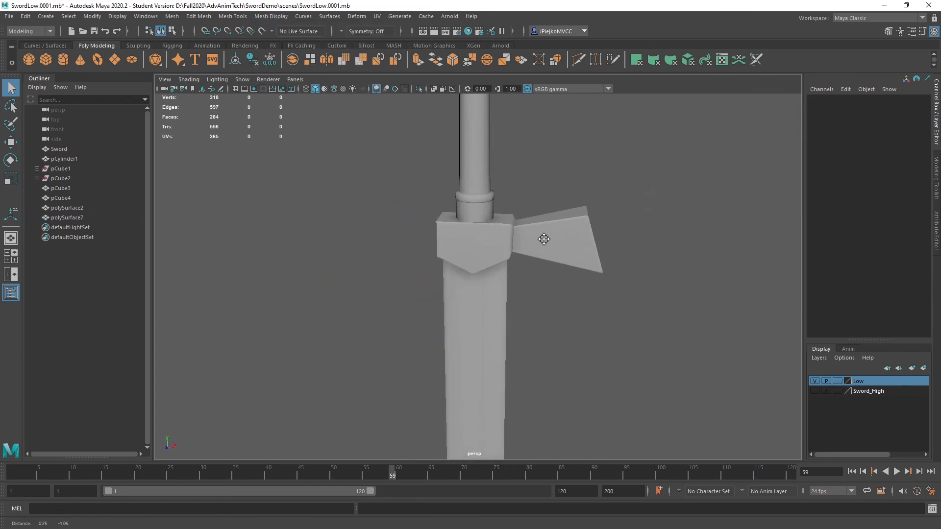
pyautogui.keyDown('alt'); pyautogui.moveTo(544, 240); pyautogui.dragTo(531, 276, button='right'); pyautogui.keyUp('alt')
pyautogui.click(487, 309)
pyautogui.keyDown('alt'); pyautogui.moveTo(690, 380); pyautogui.dragTo(603, 343, button='right'); pyautogui.keyUp('alt')
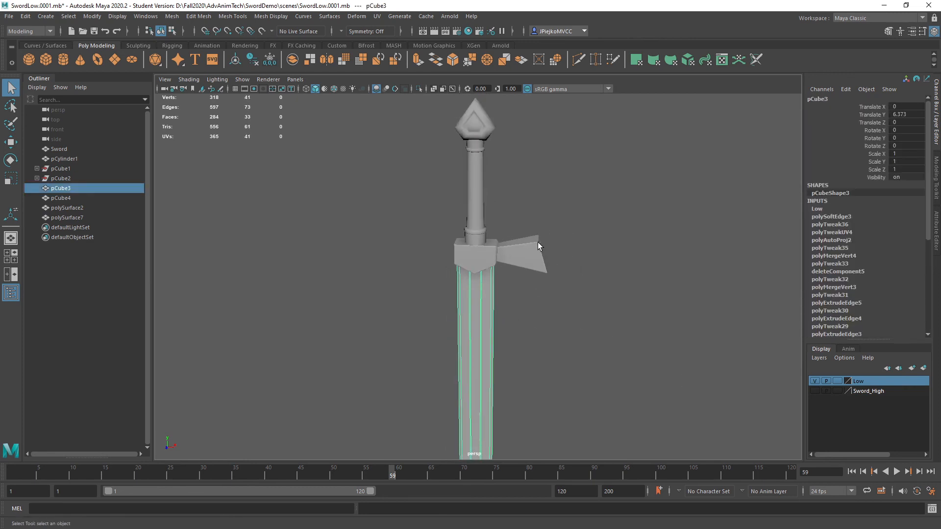
pyautogui.click(539, 246)
pyautogui.keyDown('alt'); pyautogui.moveTo(539, 246); pyautogui.dragTo(533, 296, button='middle'); pyautogui.keyUp('alt')
pyautogui.keyDown('alt'); pyautogui.moveTo(533, 296); pyautogui.dragTo(564, 294); pyautogui.keyUp('alt')
# Select all the low-poly sword pieces, delete their construction history and clear the selection.
pyautogui.moveTo(426, 129); pyautogui.dragTo(523, 376)
pyautogui.keyDown('alt'); pyautogui.moveTo(622, 332); pyautogui.dragTo(458, 338); pyautogui.keyUp('alt')
pyautogui.keyDown('alt'); pyautogui.moveTo(459, 338); pyautogui.dragTo(459, 228, button='middle'); pyautogui.keyUp('alt')
pyautogui.keyDown('alt'); pyautogui.moveTo(459, 228); pyautogui.dragTo(539, 225); pyautogui.keyUp('alt')
pyautogui.keyDown('alt'); pyautogui.moveTo(539, 225); pyautogui.dragTo(386, 236, button='right'); pyautogui.keyUp('alt')
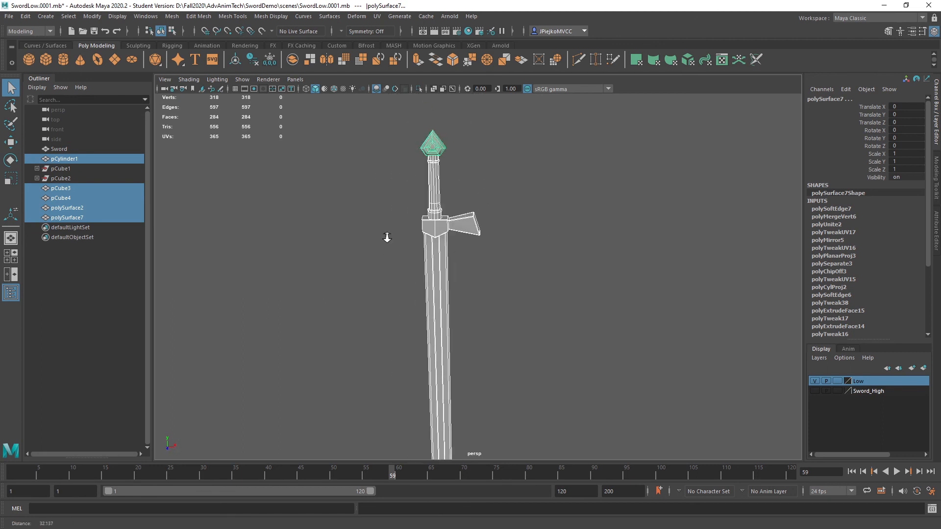
pyautogui.keyDown('alt'); pyautogui.moveTo(386, 237); pyautogui.dragTo(387, 208, button='middle'); pyautogui.keyUp('alt')
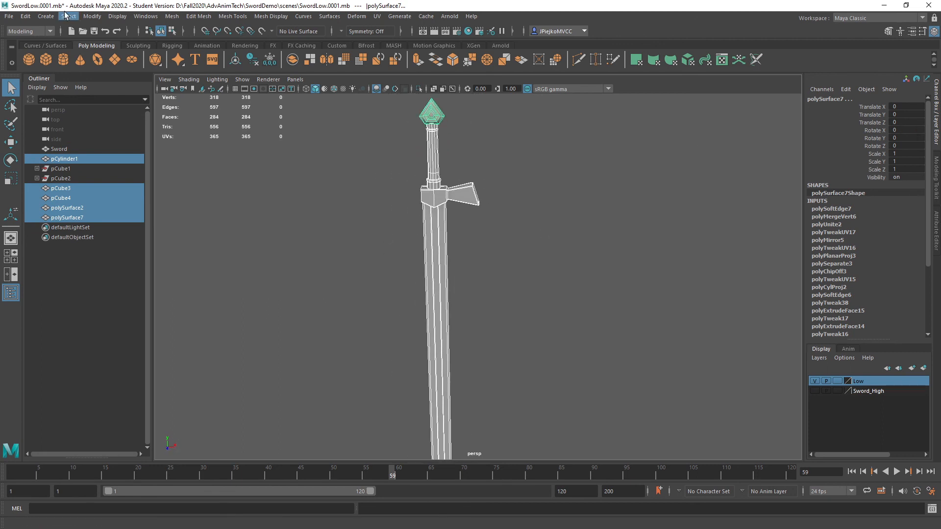
pyautogui.click(25, 16)
pyautogui.moveTo(98, 132)
pyautogui.click(169, 133)
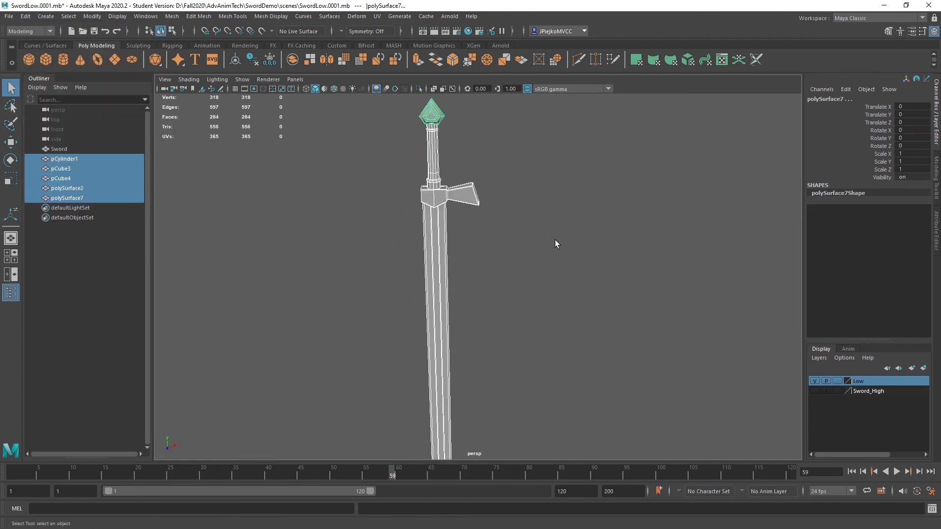
pyautogui.click(536, 217)
# Save the scene under the new name SwordVideoDemo_UVS, accepting the student version notice.
pyautogui.click(9, 16)
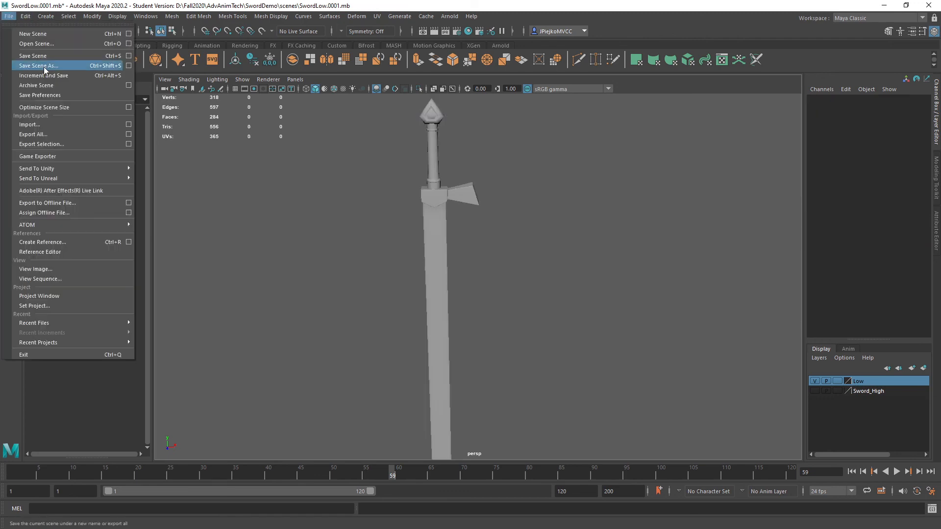
pyautogui.click(52, 75)
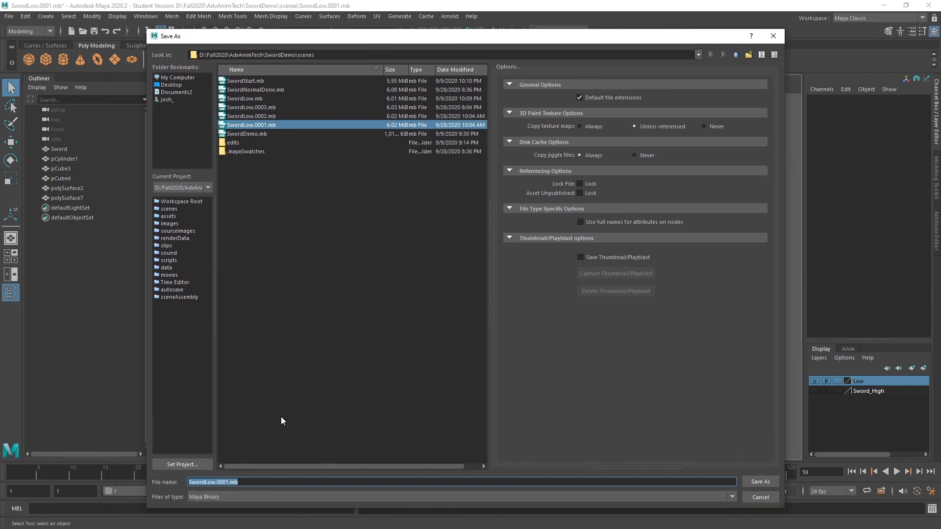
pyautogui.write('SwordVideo')
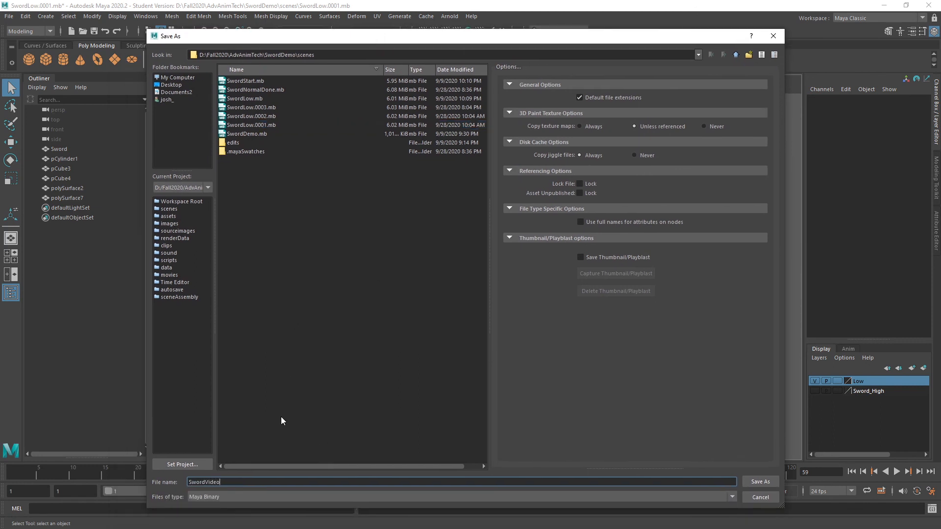
pyautogui.write('Demo_UVS')
pyautogui.press('Return')
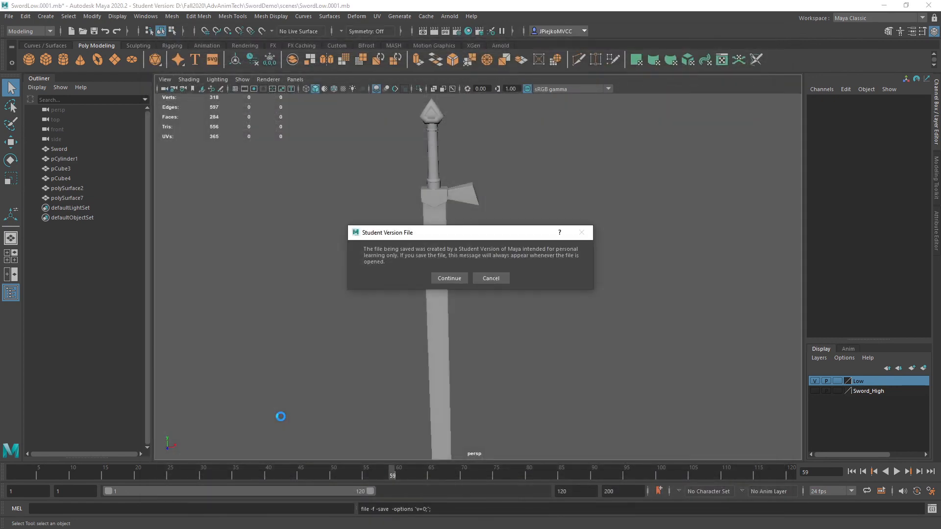
pyautogui.click(468, 278)
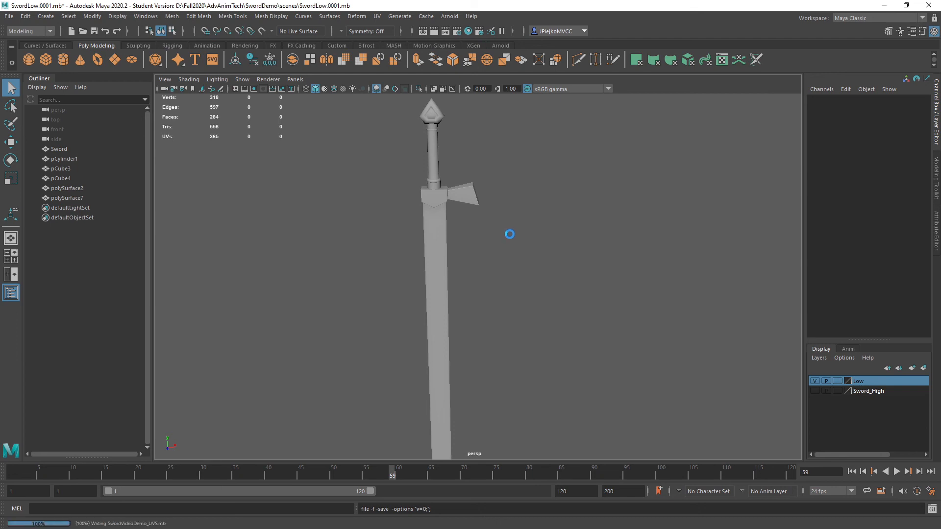
# Toggle the Low layer's visibility to check which sword pieces belong to it.
pyautogui.click(816, 380)
pyautogui.click(815, 381)
pyautogui.keyDown('alt'); pyautogui.moveTo(605, 307); pyautogui.dragTo(606, 360, button='middle'); pyautogui.keyUp('alt')
pyautogui.keyDown('alt'); pyautogui.moveTo(607, 360); pyautogui.dragTo(740, 414, button='right'); pyautogui.keyUp('alt')
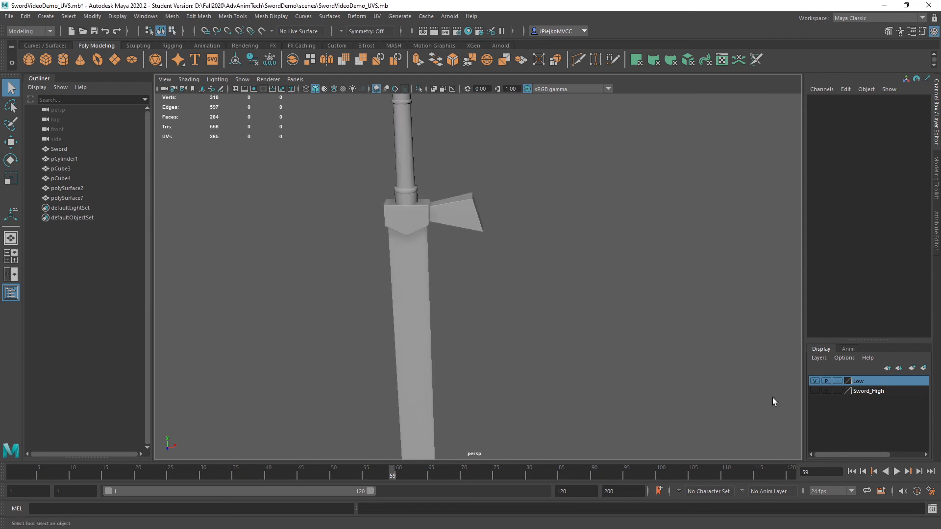
pyautogui.click(814, 383)
pyautogui.click(814, 383)
pyautogui.keyDown('alt'); pyautogui.moveTo(554, 295); pyautogui.dragTo(556, 360, button='middle'); pyautogui.keyUp('alt')
# Try to add all the low-poly sword pieces to the Low layer, toggling its visibility as a check.
pyautogui.moveTo(360, 130); pyautogui.dragTo(373, 145)
pyautogui.rightClick(862, 385)
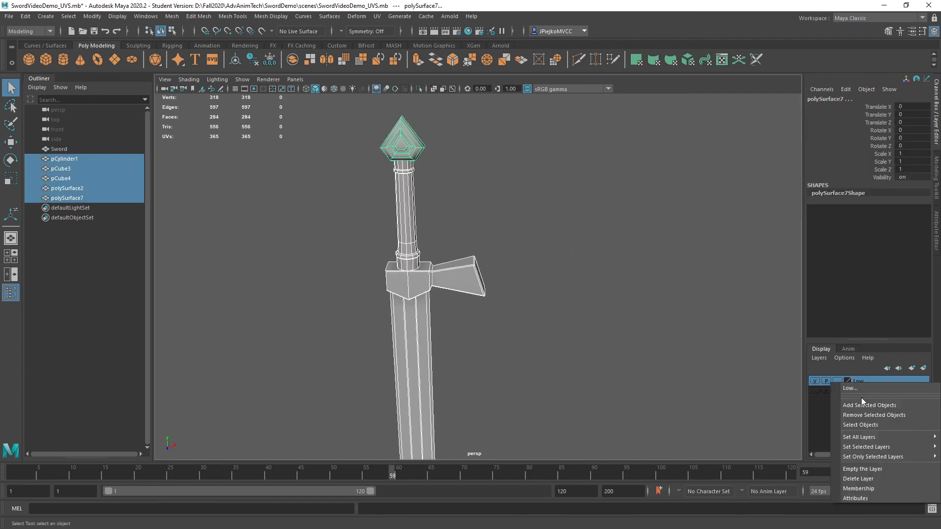
pyautogui.click(815, 381)
pyautogui.click(815, 381)
pyautogui.click(815, 381)
pyautogui.click(815, 381)
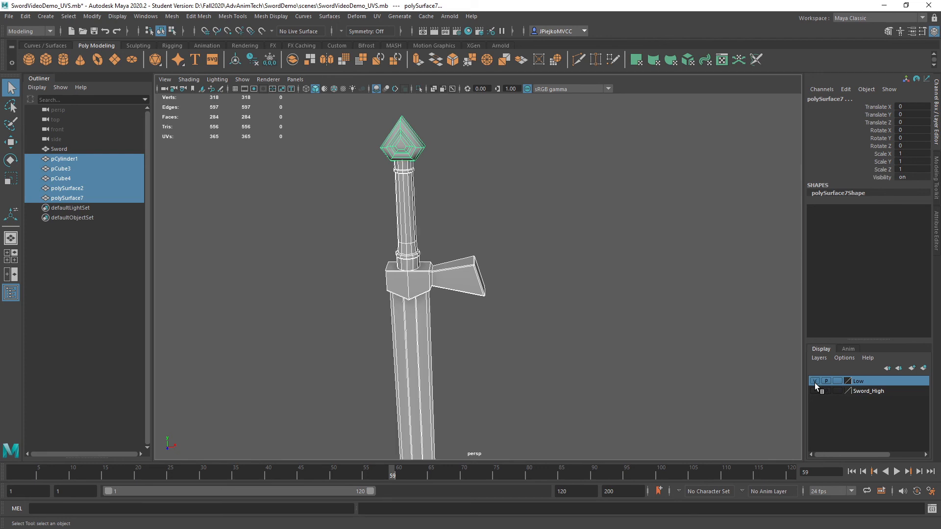
# Add the guard mesh to the Low layer and check it by toggling the layer's visibility.
pyautogui.click(679, 376)
pyautogui.click(456, 286)
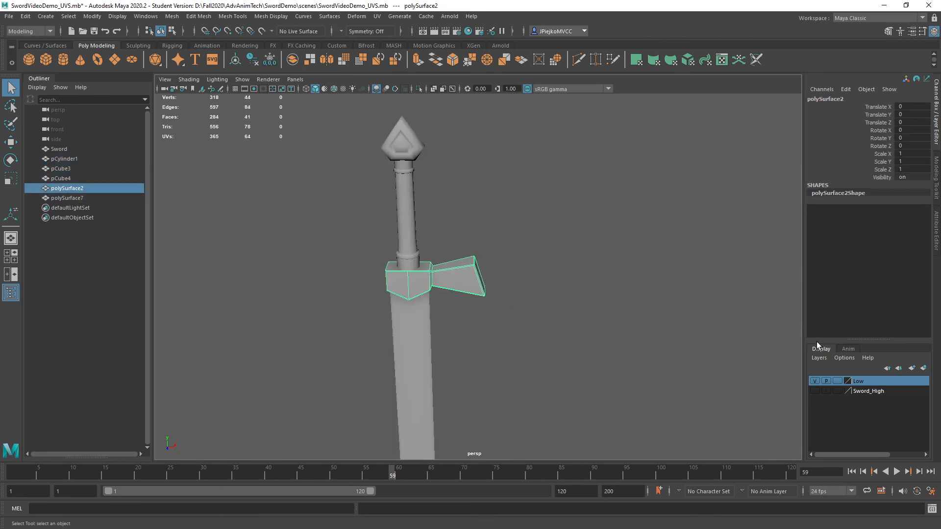
pyautogui.rightClick(859, 385)
pyautogui.click(869, 398)
pyautogui.click(815, 381)
pyautogui.click(815, 382)
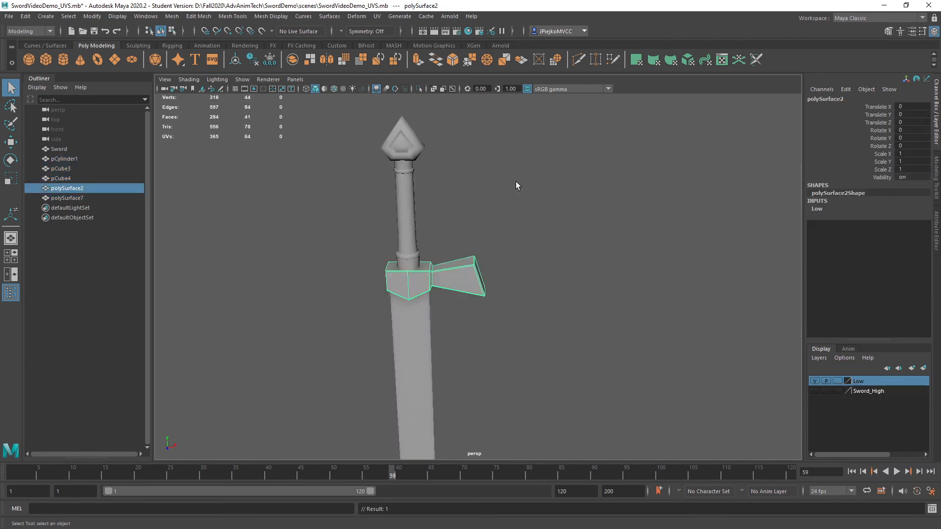
# Add the pommel mesh to the Low layer and check it by toggling the layer's visibility.
pyautogui.click(414, 144)
pyautogui.rightClick(860, 382)
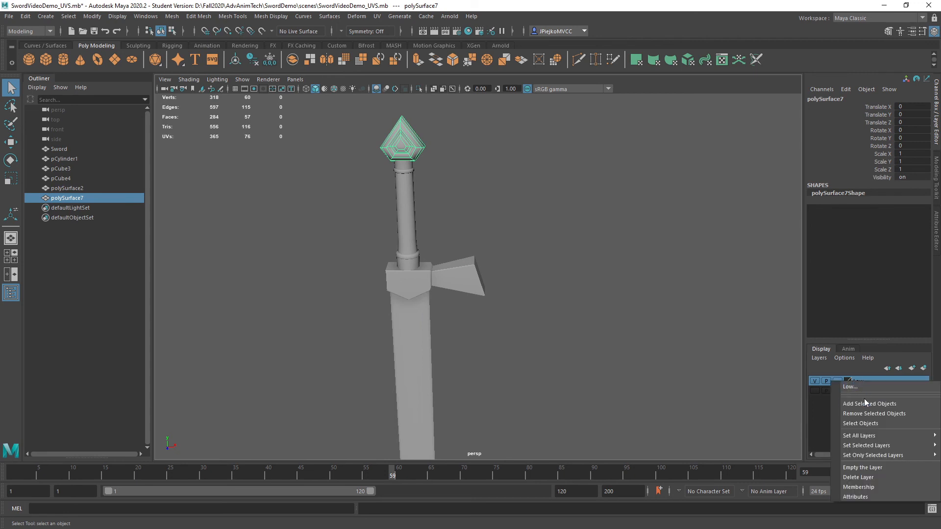
pyautogui.click(864, 398)
pyautogui.click(815, 381)
pyautogui.click(815, 381)
# Hide the Low layer, show the Sword_High layer and examine the detailed sword.
pyautogui.click(814, 383)
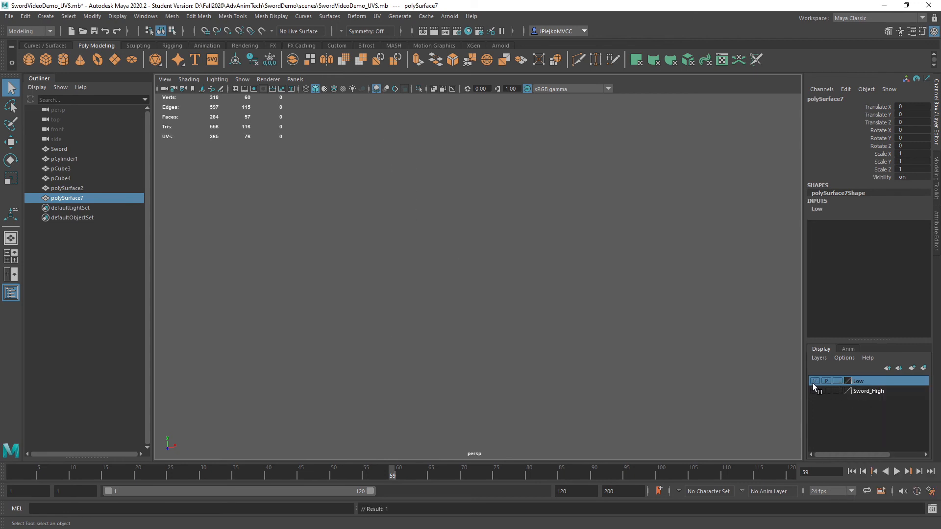
pyautogui.click(815, 390)
pyautogui.keyDown('alt'); pyautogui.moveTo(542, 347); pyautogui.dragTo(643, 366); pyautogui.keyUp('alt')
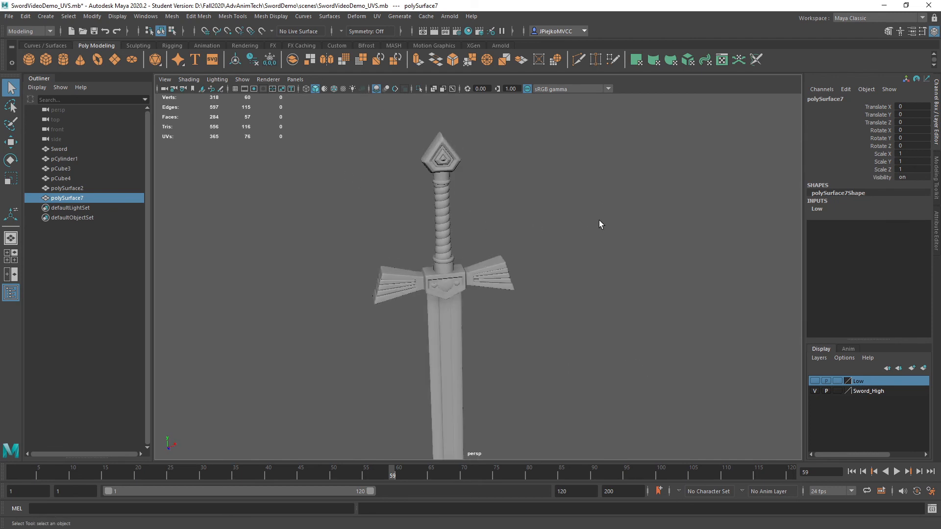
pyautogui.keyDown('alt'); pyautogui.moveTo(600, 224); pyautogui.dragTo(588, 284); pyautogui.keyUp('alt')
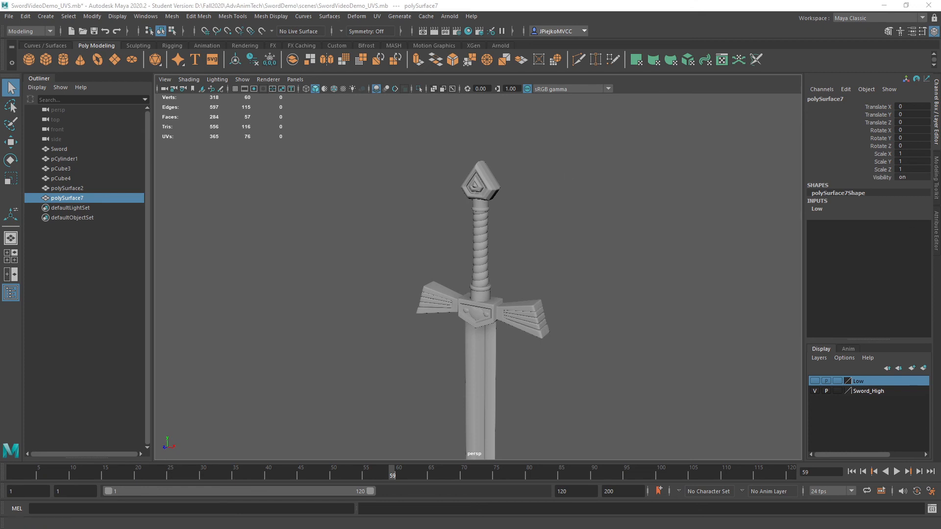
pyautogui.click(550, 444)
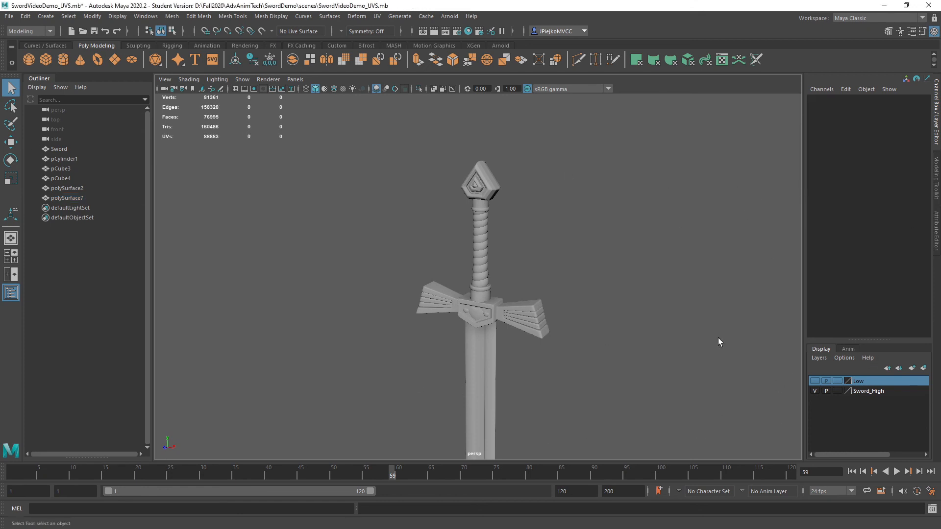
# Hide the Sword_High layer, show the Low layer and select all the low-poly sword pieces.
pyautogui.click(815, 390)
pyautogui.click(816, 381)
pyautogui.moveTo(434, 139); pyautogui.dragTo(542, 369)
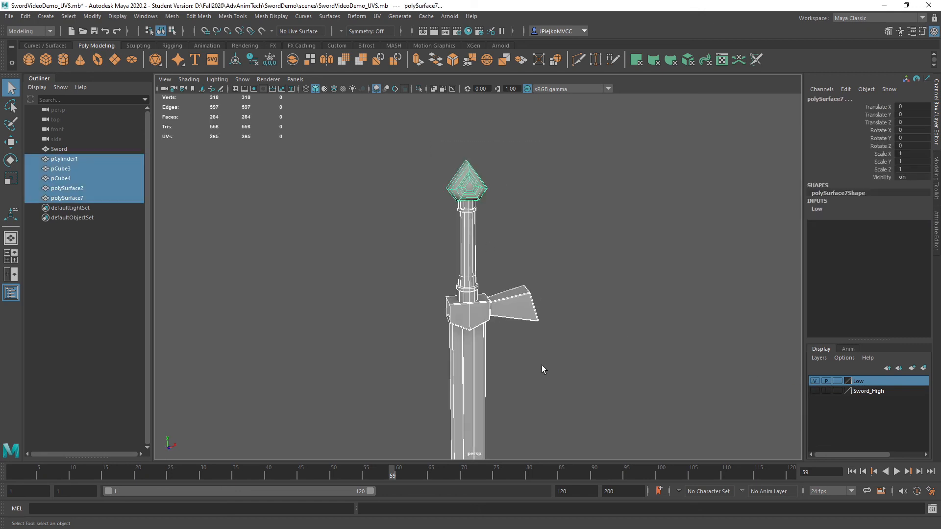
# Start exporting the selected low-poly sword pieces and browse to the project's assets/LowRes folder.
pyautogui.click(9, 16)
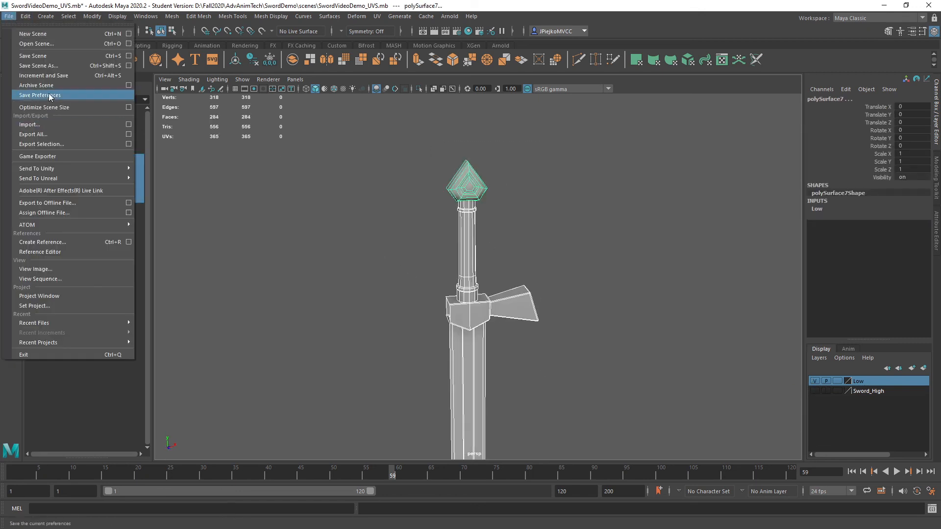
pyautogui.click(57, 134)
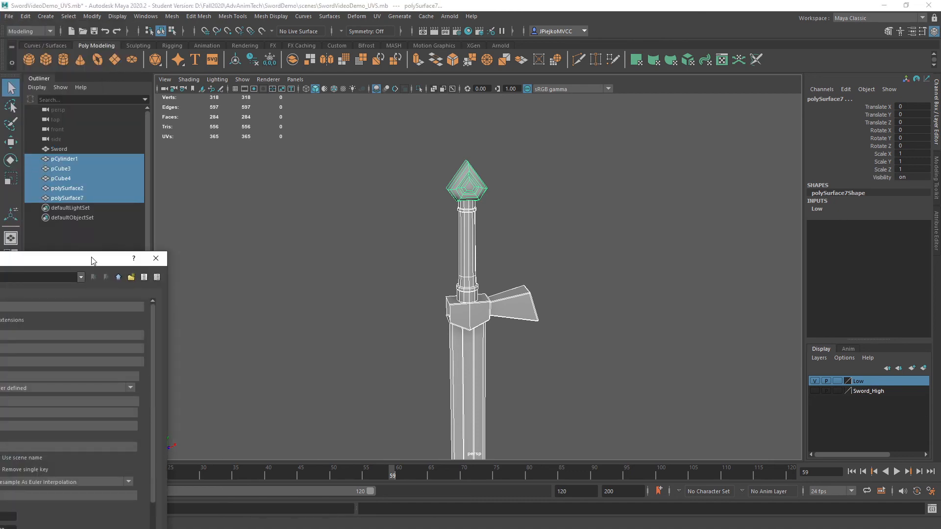
pyautogui.moveTo(93, 260); pyautogui.dragTo(698, 71)
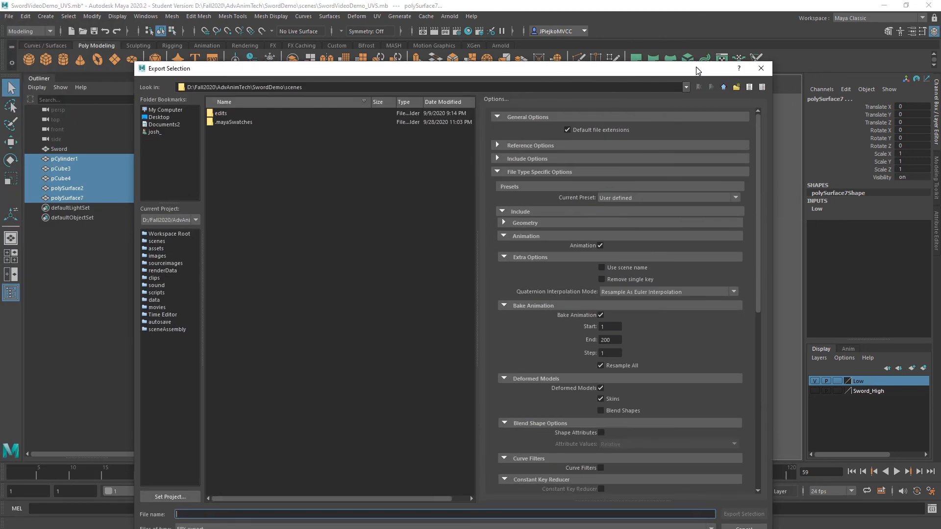
pyautogui.click(722, 90)
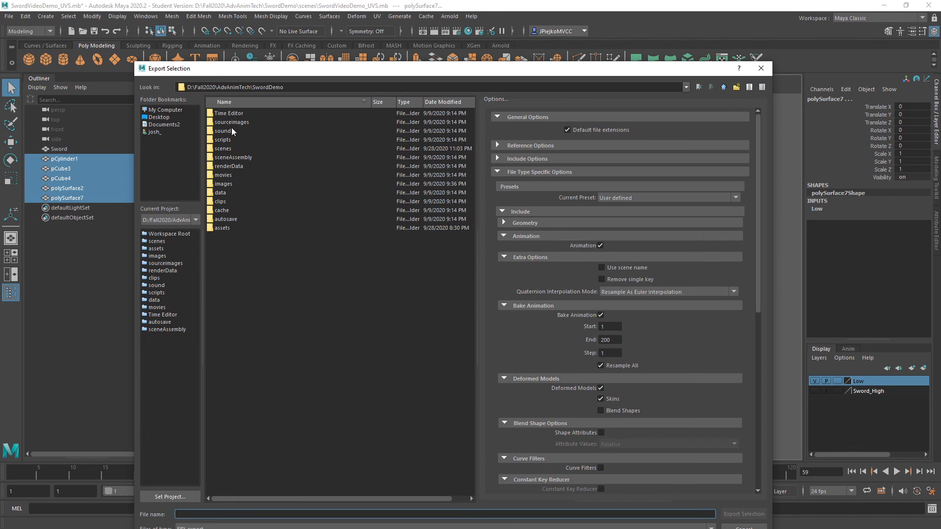
pyautogui.doubleClick(222, 229)
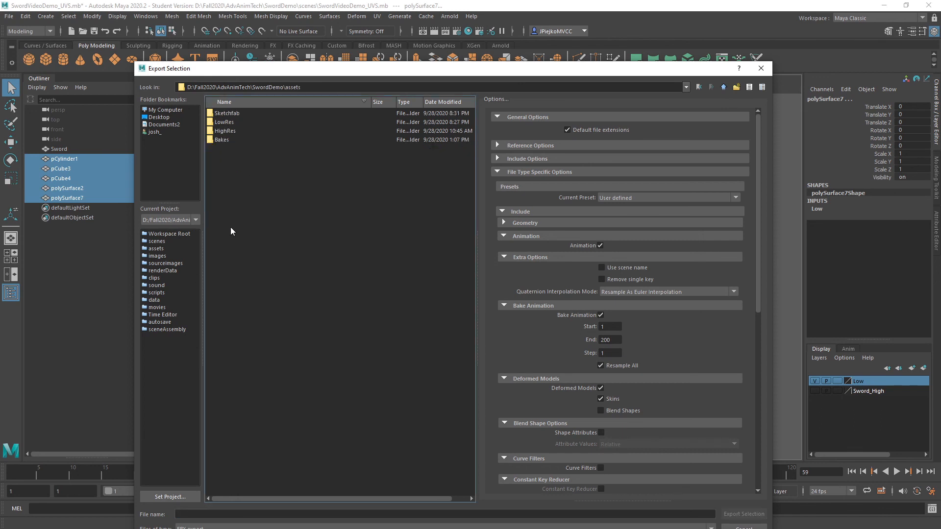
pyautogui.doubleClick(232, 123)
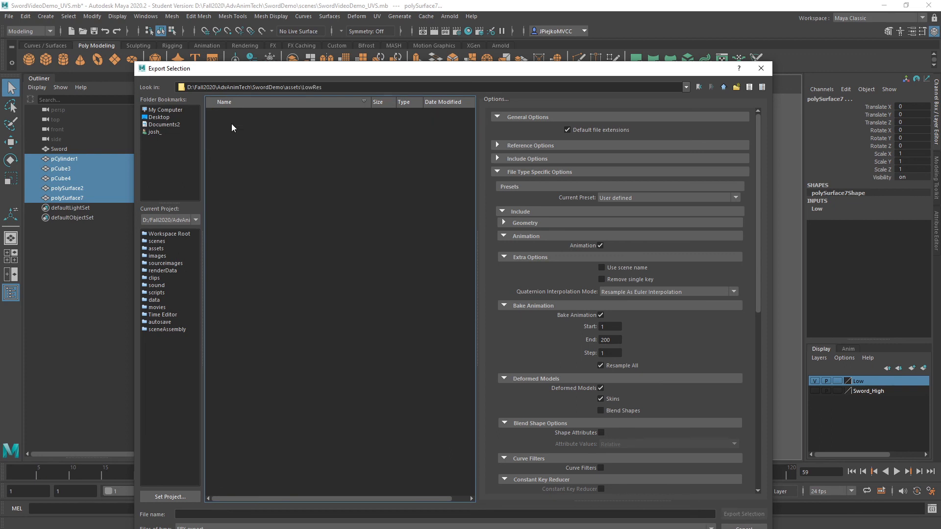
# Export the selection in OBJexport format as sword_Low.obj, replacing the existing file.
pyautogui.moveTo(381, 73); pyautogui.dragTo(385, 40)
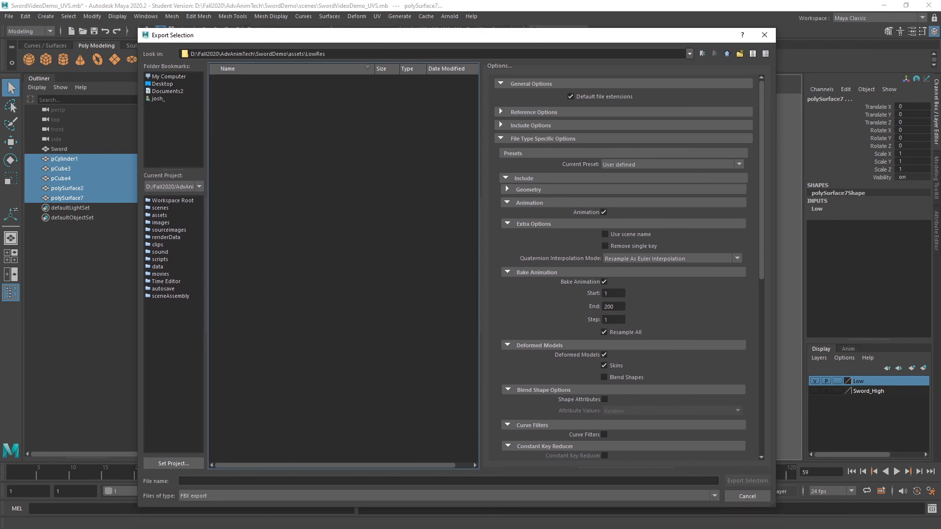
pyautogui.click(239, 495)
pyautogui.click(216, 475)
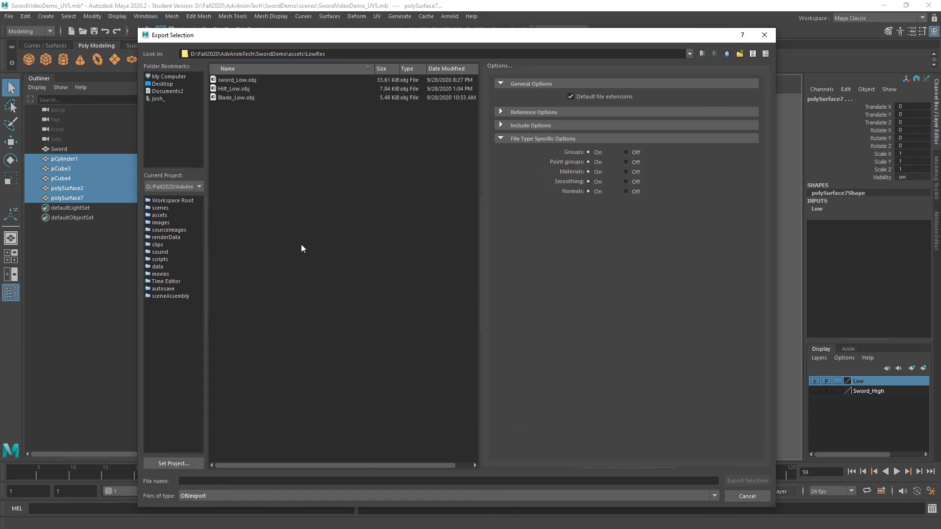
pyautogui.click(230, 79)
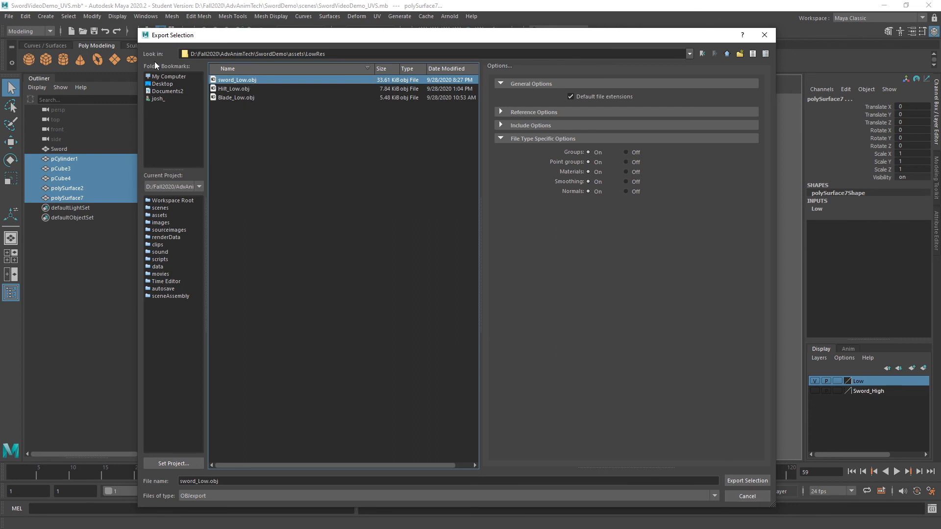
pyautogui.click(747, 481)
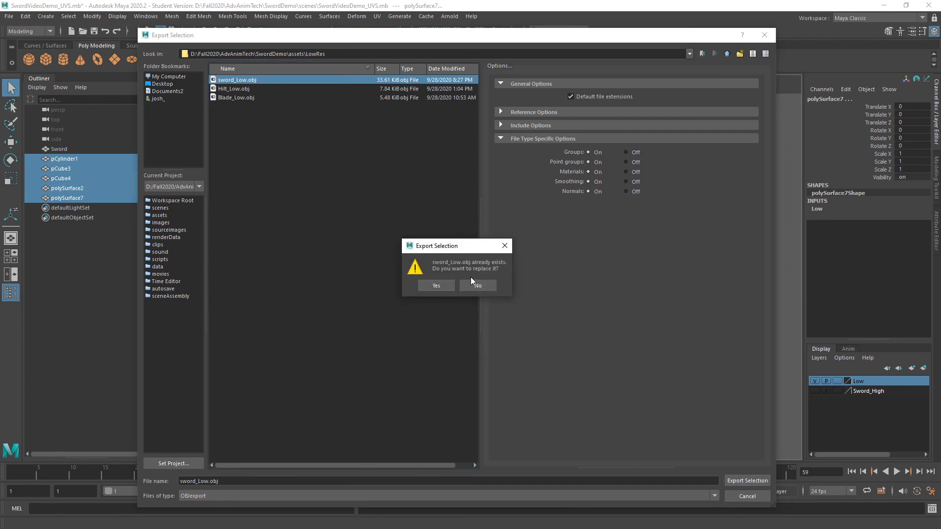
pyautogui.click(439, 285)
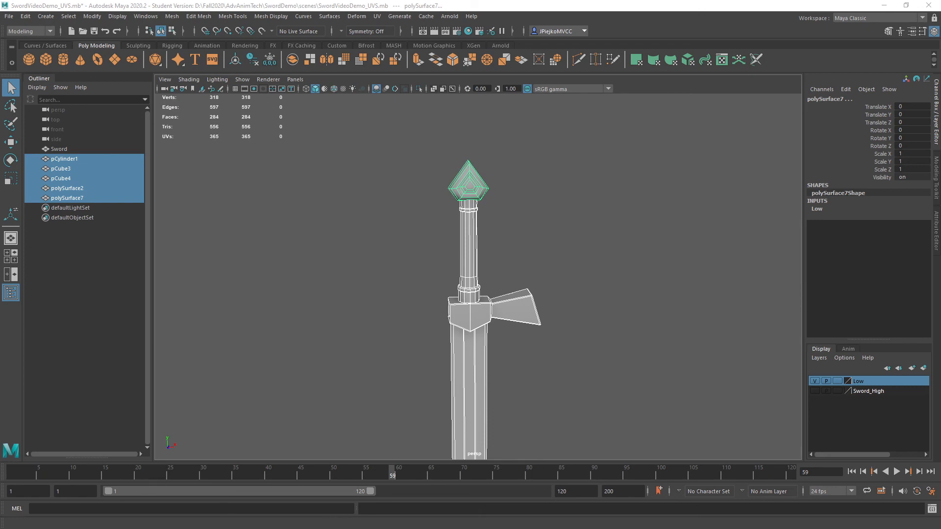
# Switch to xNormal and check the sword mesh files listed under the high-definition and low-definition meshes.
pyautogui.hotkey('alt', 'Tab')
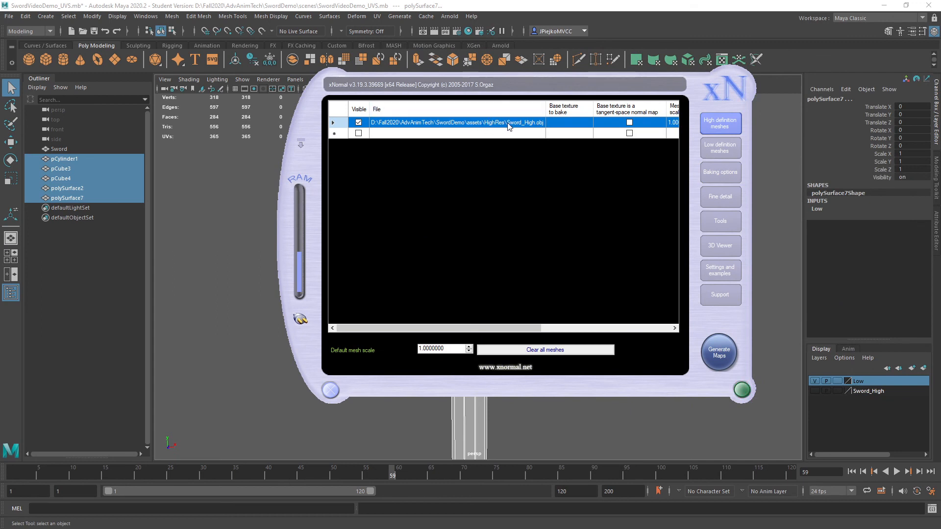
pyautogui.click(726, 149)
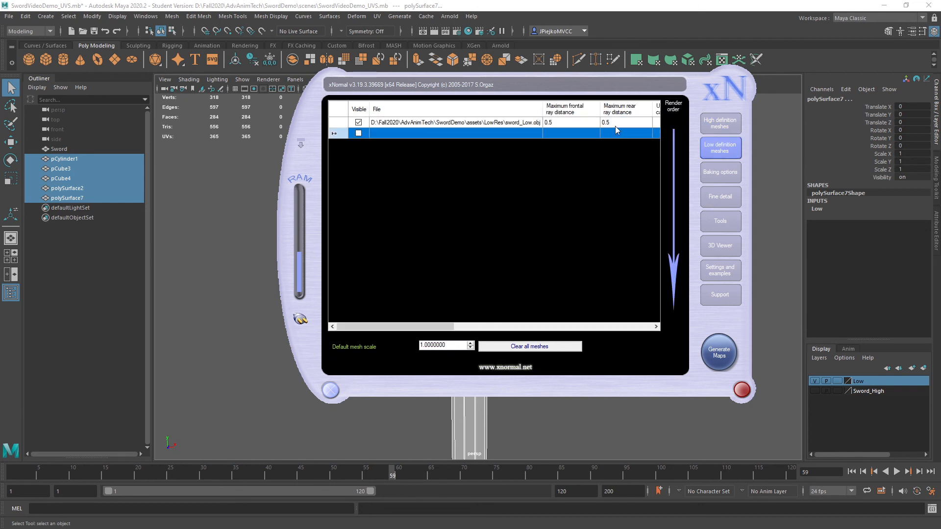
pyautogui.click(519, 123)
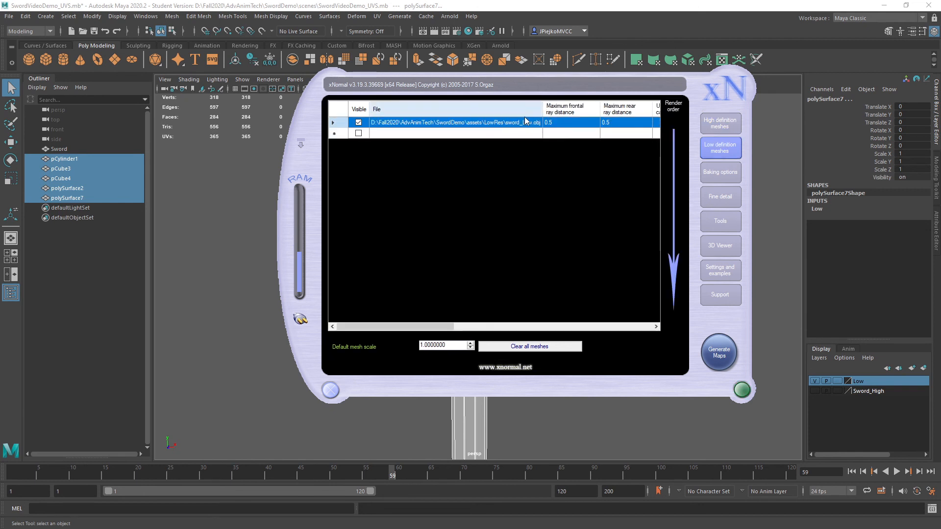
pyautogui.rightClick(526, 122)
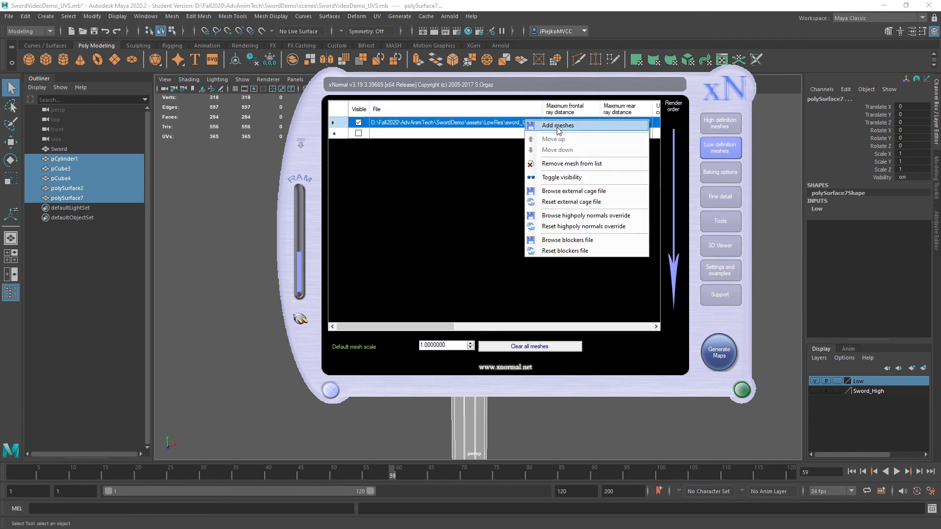
# Darken the ambient occlusion map's occluded color to RGB 4, 2, 30 and keep the ray distribution Uniform.
pyautogui.click(720, 172)
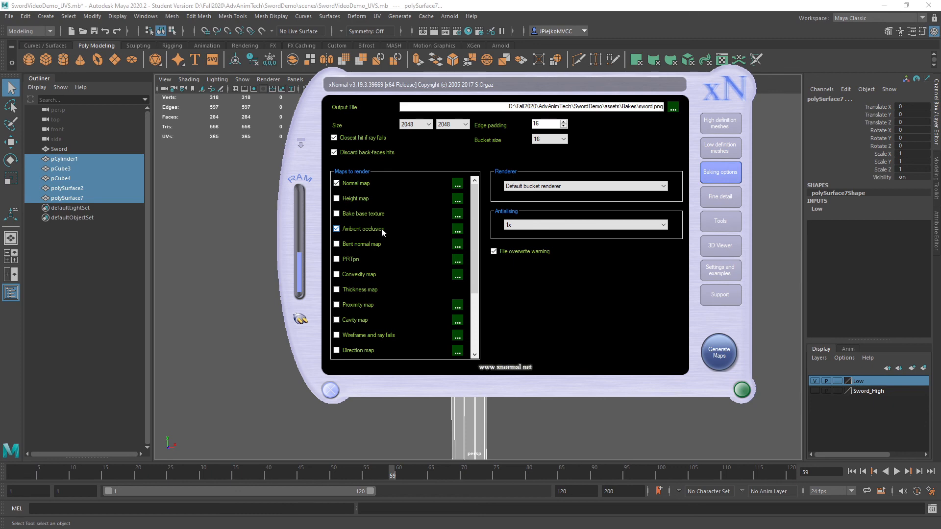
pyautogui.click(456, 232)
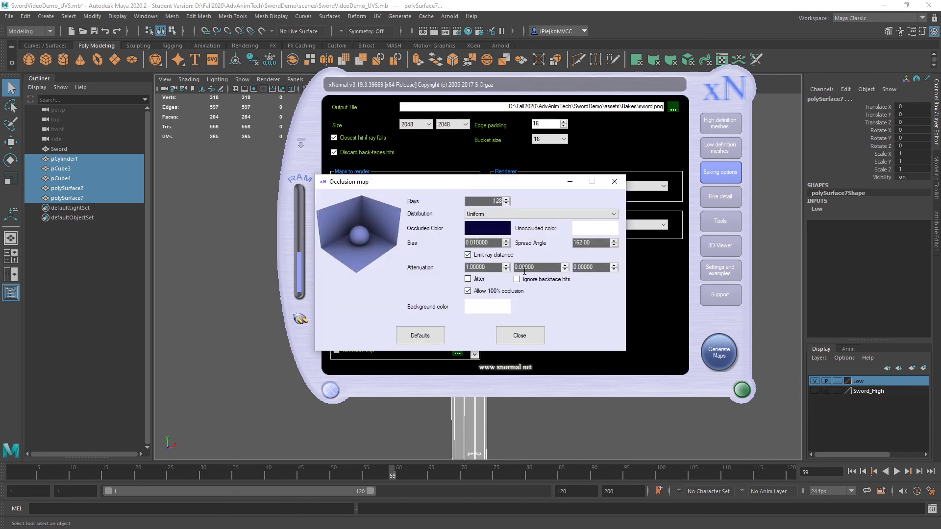
pyautogui.click(501, 231)
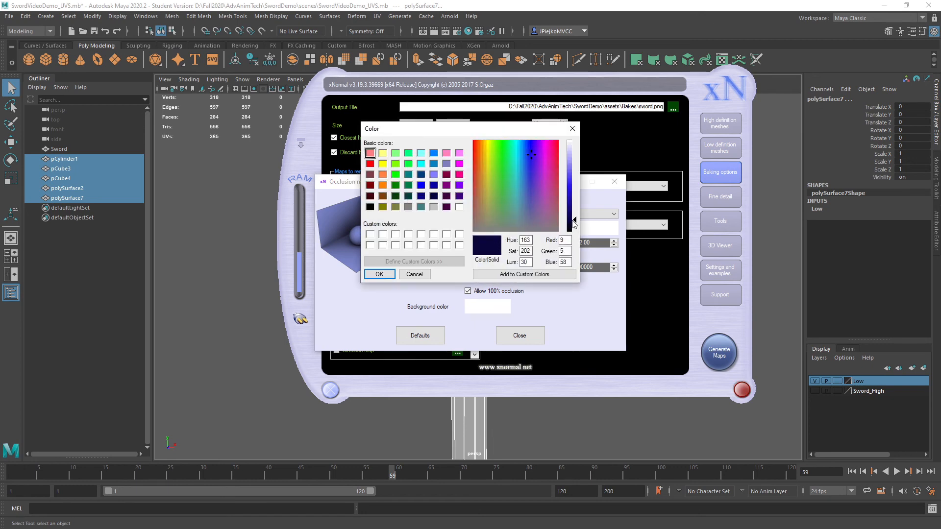
pyautogui.moveTo(574, 224); pyautogui.dragTo(574, 230)
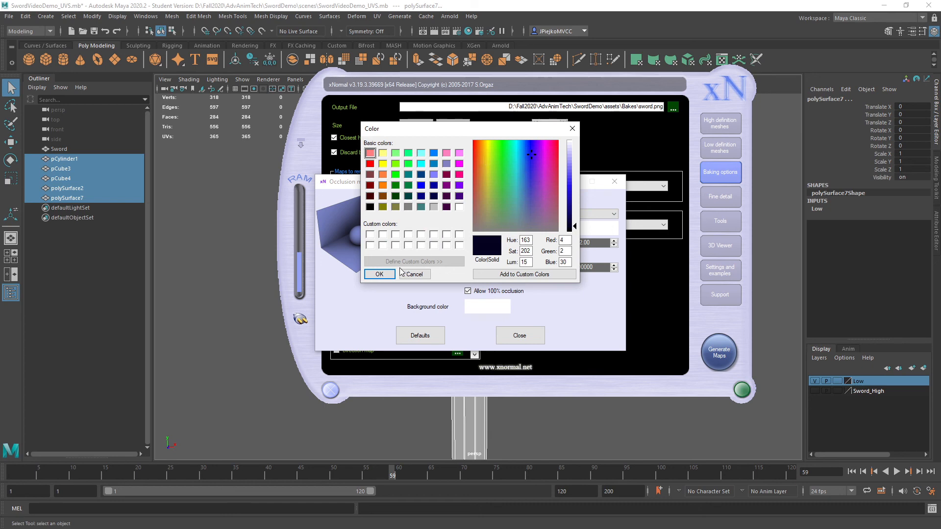
pyautogui.click(385, 273)
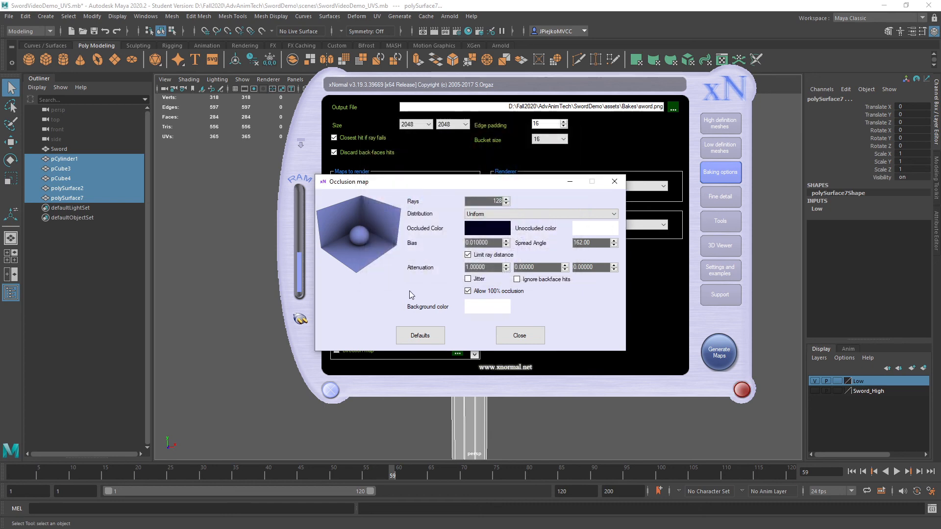
pyautogui.click(504, 212)
pyautogui.click(516, 204)
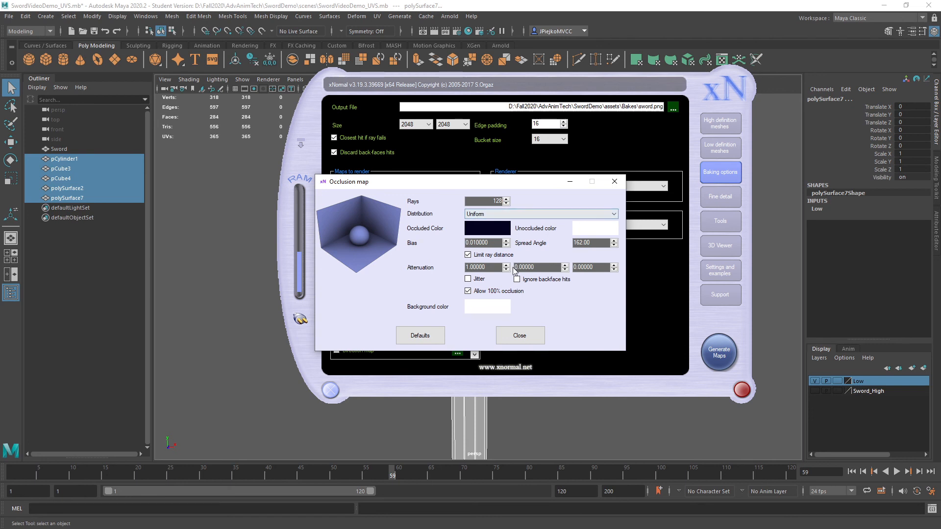
pyautogui.click(519, 336)
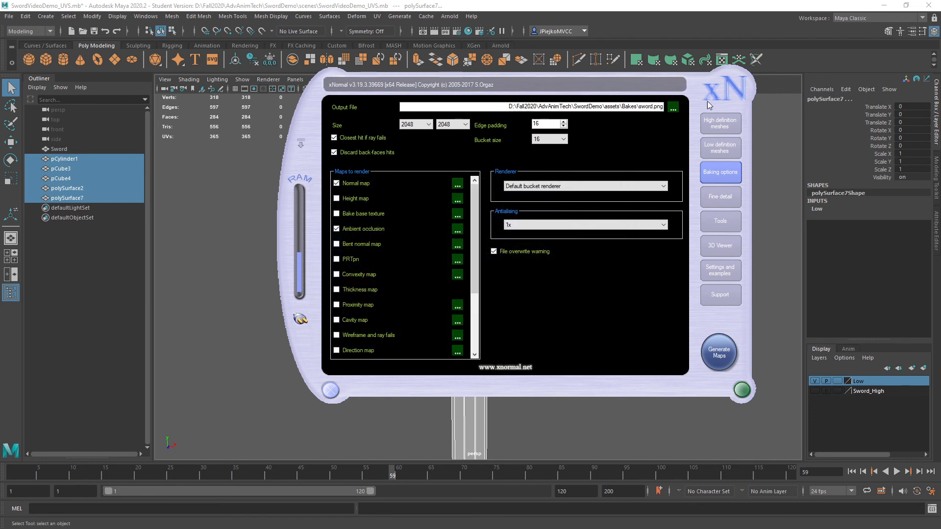
# Set the baking output file to a PNG named sword in the project's assets/Bakes folder.
pyautogui.click(672, 108)
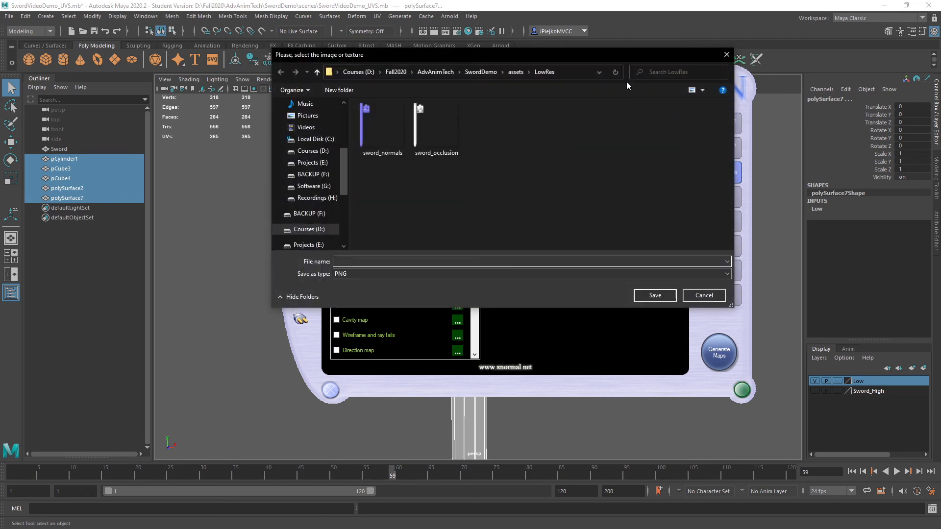
pyautogui.click(520, 72)
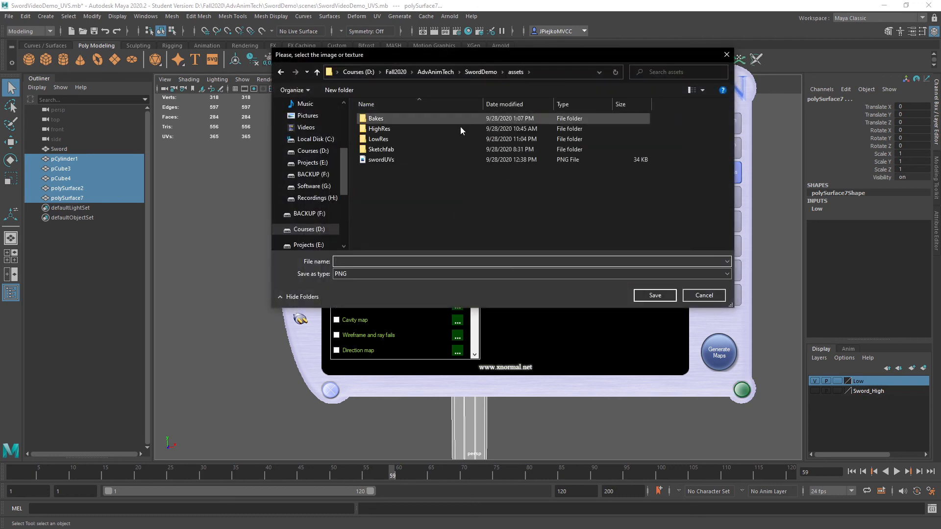
pyautogui.click(410, 118)
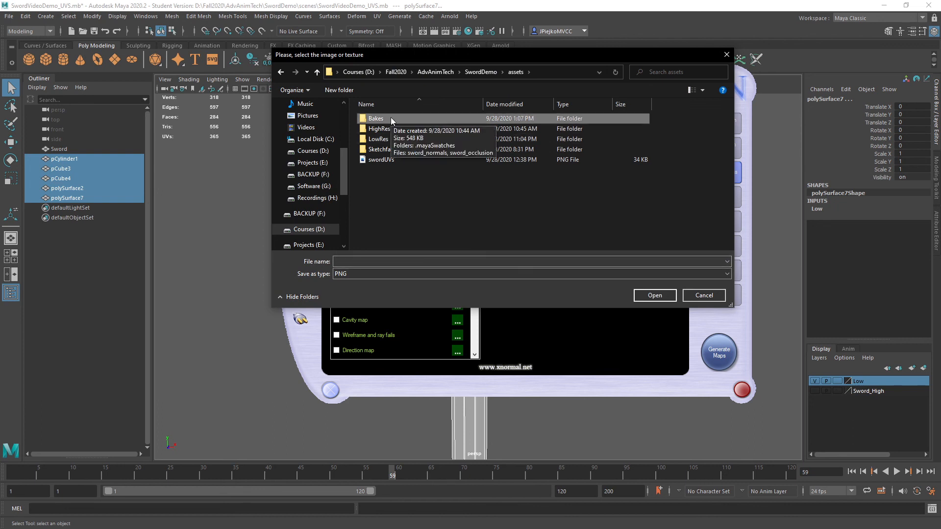
pyautogui.doubleClick(391, 118)
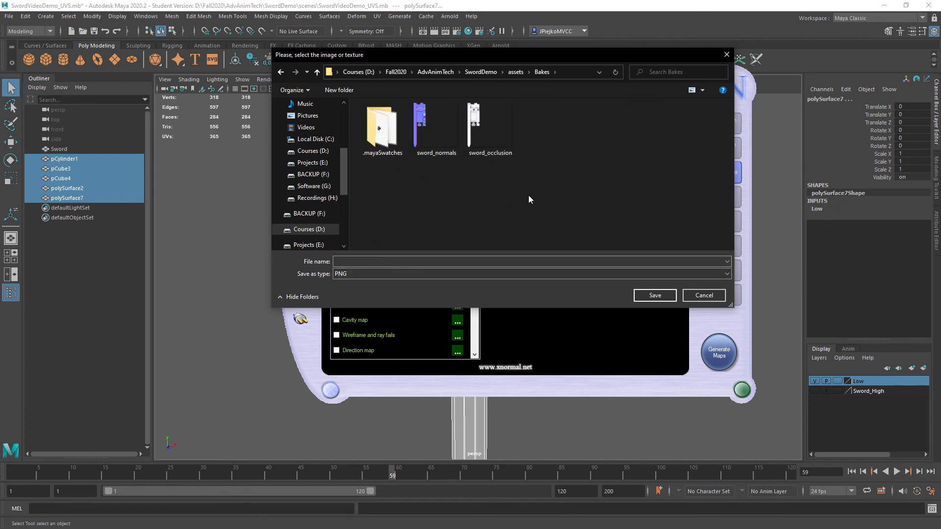
pyautogui.click(371, 260)
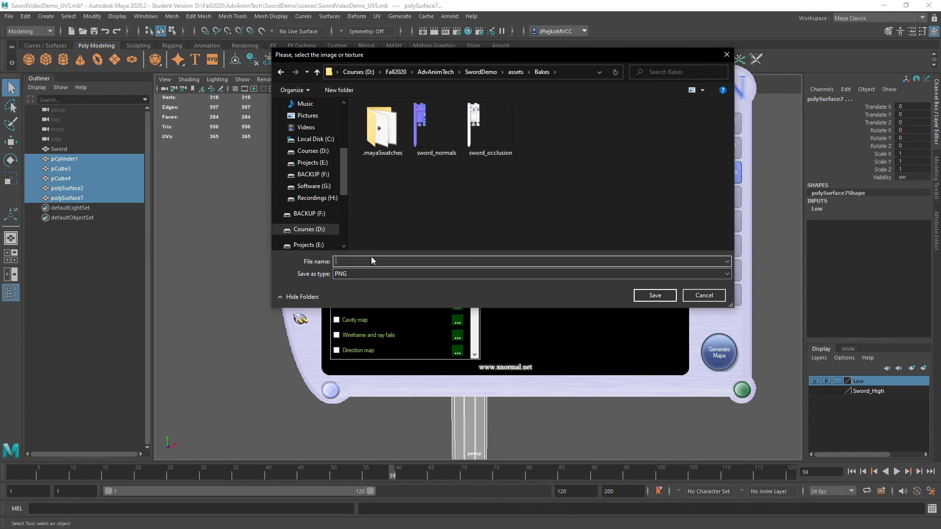
pyautogui.write('sword')
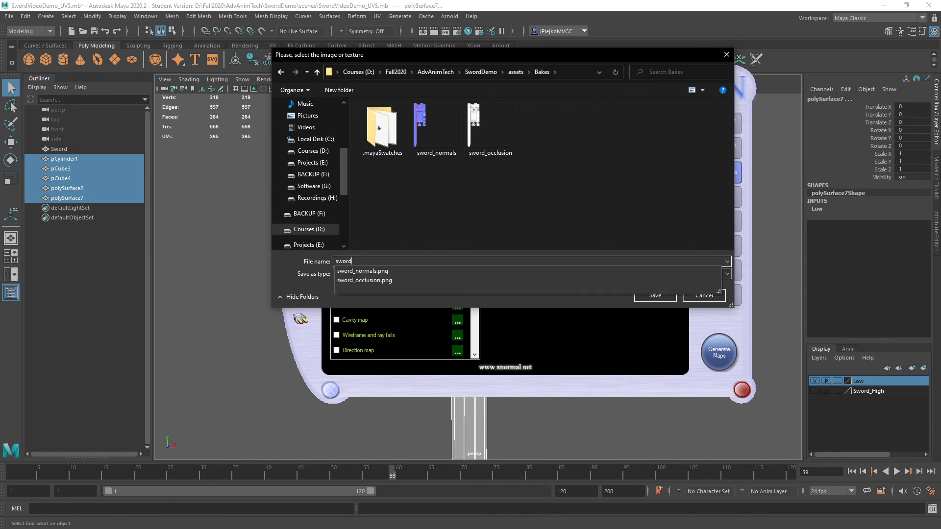
pyautogui.click(411, 228)
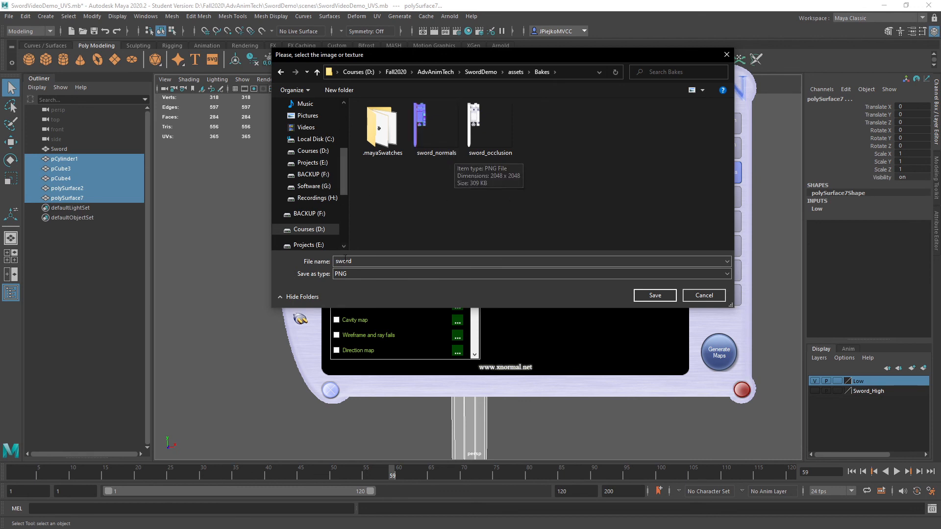
pyautogui.click(661, 295)
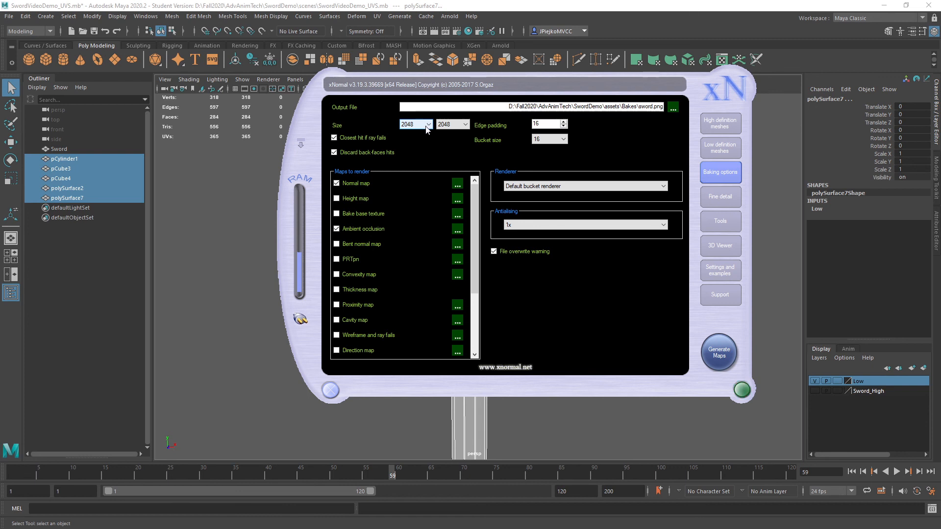
# Open the existing sword_normals image from the Bakes output folder in Photos to examine the baked normal map.
pyautogui.moveTo(364, 139)
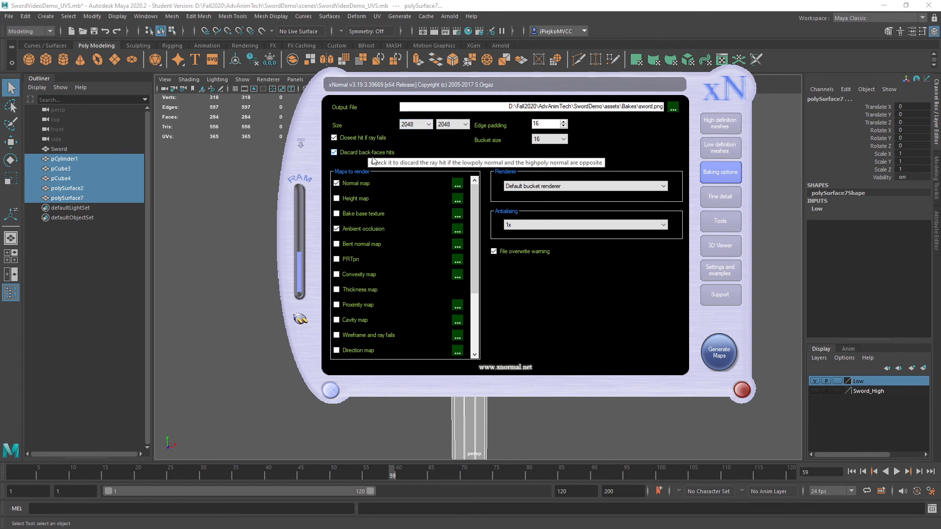
pyautogui.moveTo(489, 84); pyautogui.dragTo(424, 88)
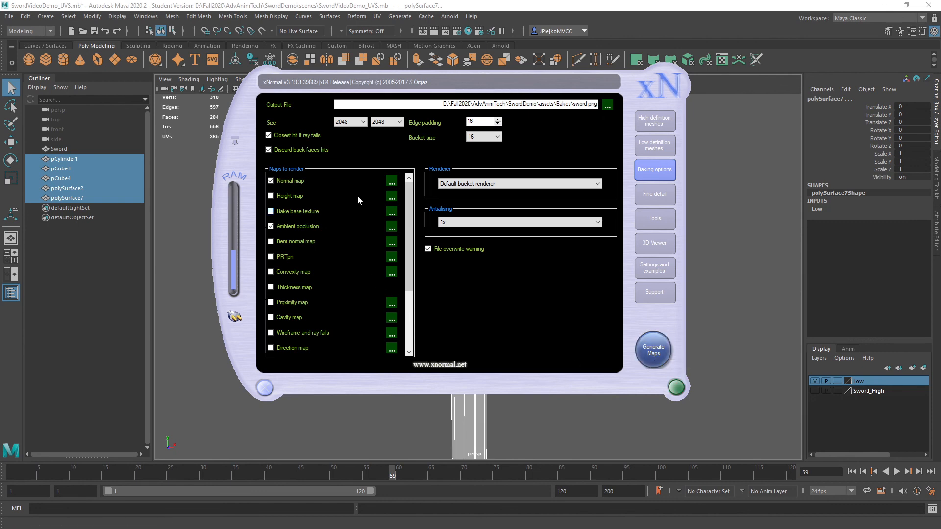
pyautogui.click(607, 105)
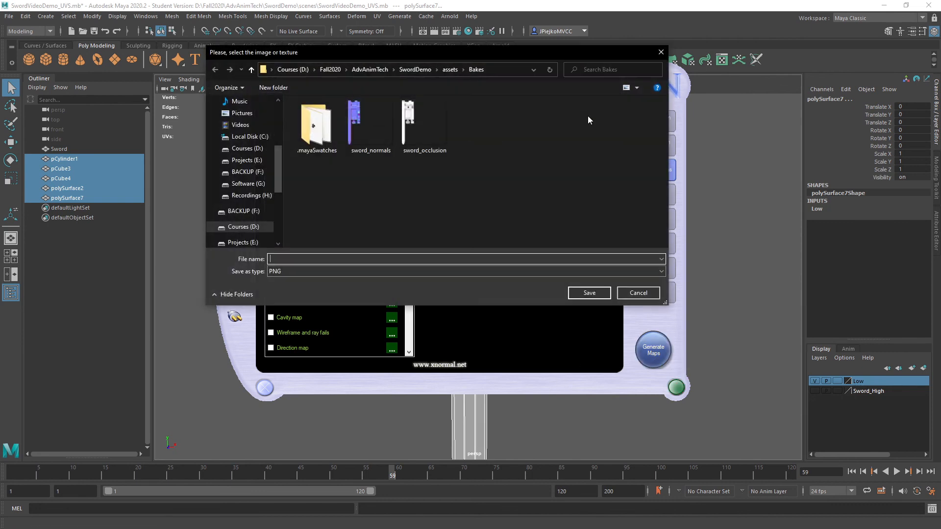
pyautogui.click(374, 129)
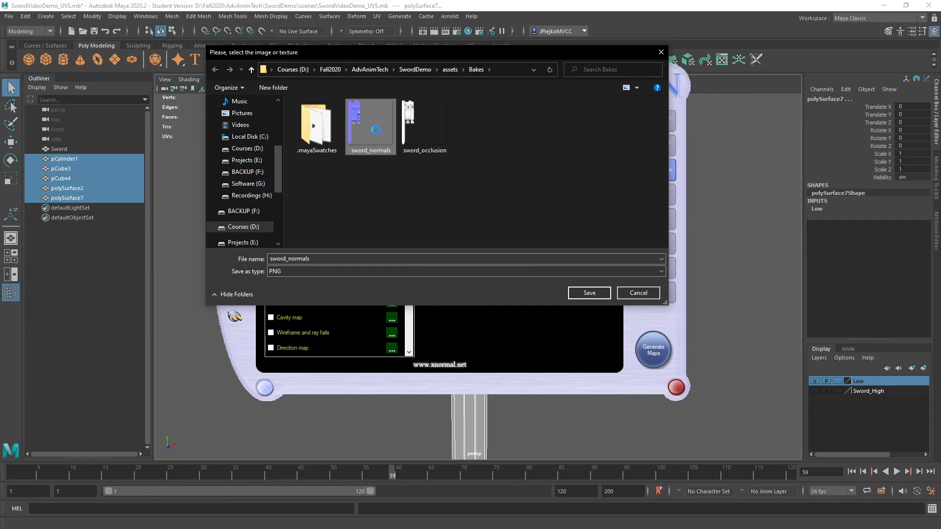
pyautogui.rightClick(376, 131)
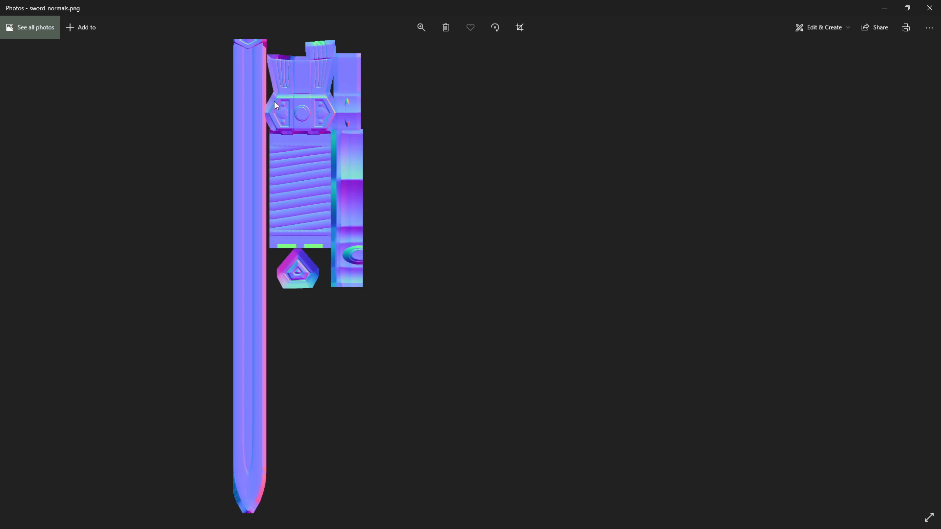
# Close the normal map image, cancel the output file selection and try to generate the normal and ambient occlusion maps.
pyautogui.click(930, 7)
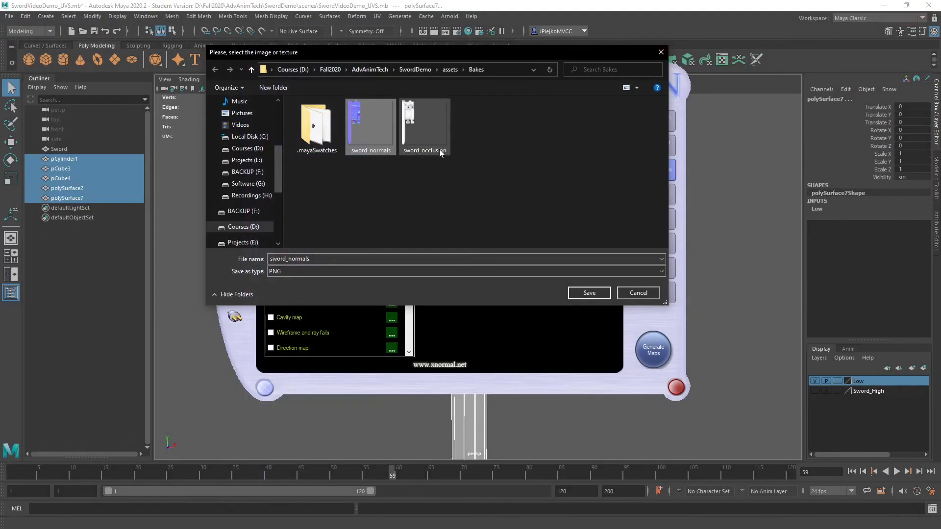
pyautogui.click(627, 295)
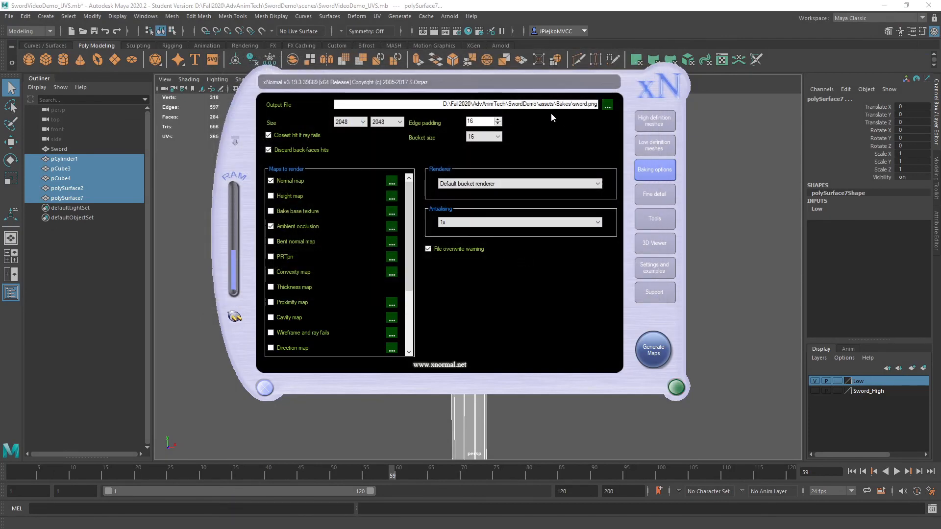
pyautogui.click(637, 348)
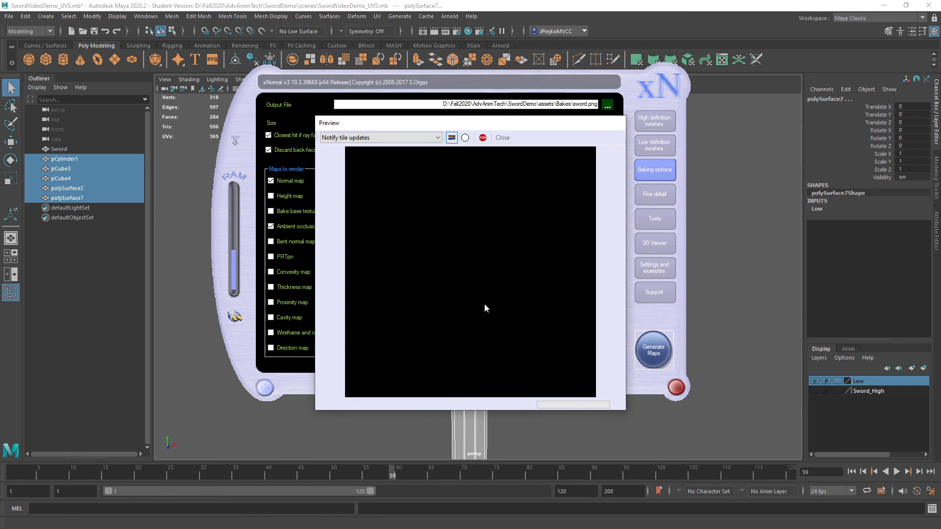
pyautogui.click(549, 305)
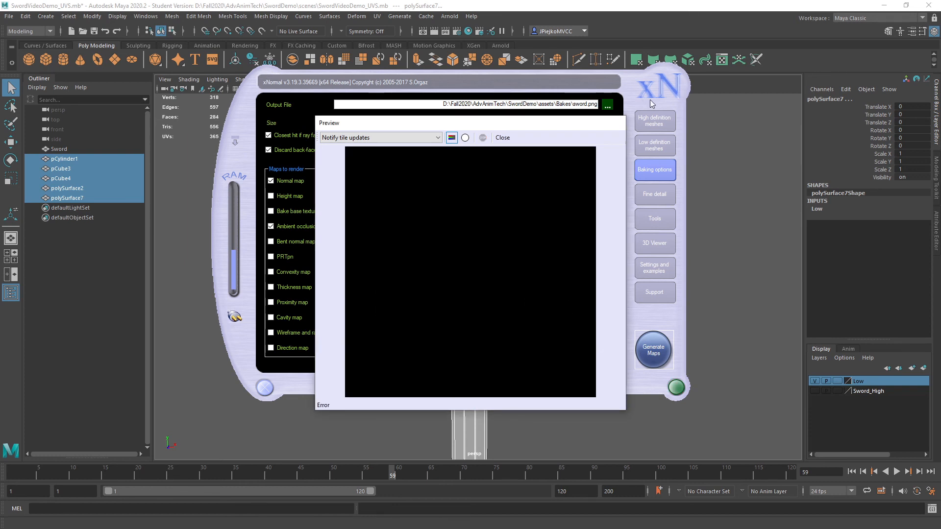
# Switch to Maya and examine the low-poly sword's guard, grip and pommel for faces with more than four sides.
pyautogui.click(563, 294)
pyautogui.keyDown('alt'); pyautogui.moveTo(564, 294); pyautogui.dragTo(506, 317); pyautogui.keyUp('alt')
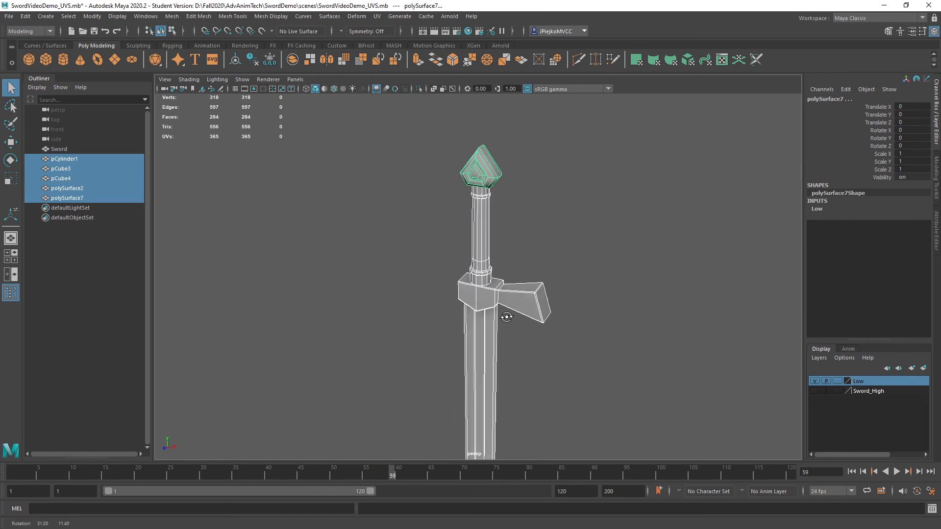
pyautogui.keyDown('alt'); pyautogui.moveTo(539, 323); pyautogui.dragTo(579, 333, button='right'); pyautogui.keyUp('alt')
pyautogui.keyDown('alt'); pyautogui.moveTo(501, 230); pyautogui.dragTo(512, 286, button='middle'); pyautogui.keyUp('alt')
pyautogui.keyDown('alt'); pyautogui.moveTo(540, 287); pyautogui.dragTo(619, 247, button='right'); pyautogui.keyUp('alt')
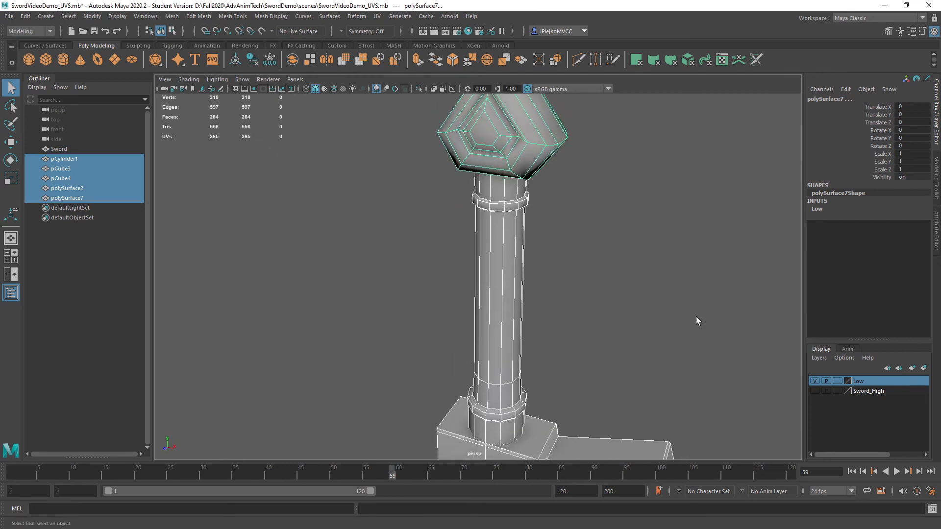
pyautogui.keyDown('alt'); pyautogui.moveTo(699, 321); pyautogui.dragTo(527, 252, button='right'); pyautogui.keyUp('alt')
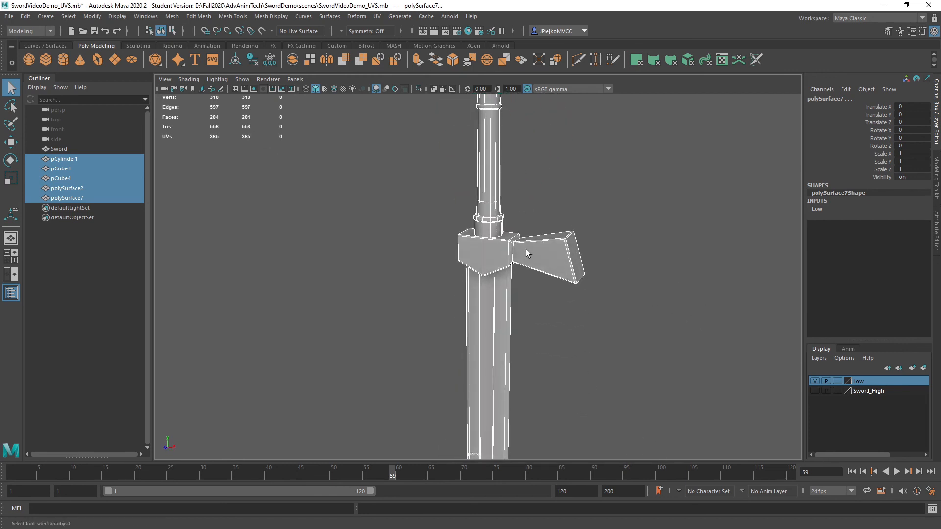
pyautogui.keyDown('alt'); pyautogui.moveTo(527, 253); pyautogui.dragTo(509, 346, button='middle'); pyautogui.keyUp('alt')
pyautogui.keyDown('alt'); pyautogui.moveTo(508, 346); pyautogui.dragTo(672, 367, button='right'); pyautogui.keyUp('alt')
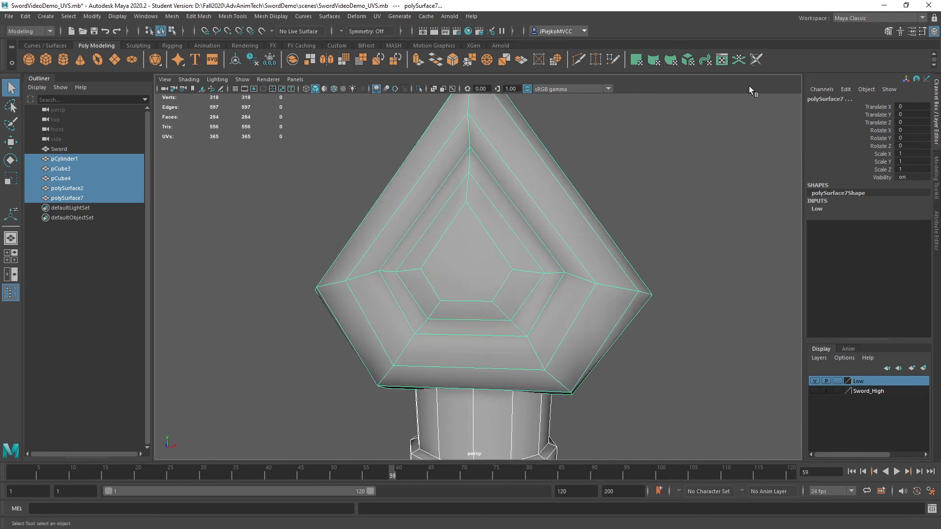
# Use Multi-Cut to split the pommel's innermost front face with an edge between its two side corners.
pyautogui.click(871, 25)
pyautogui.click(878, 24)
pyautogui.click(888, 31)
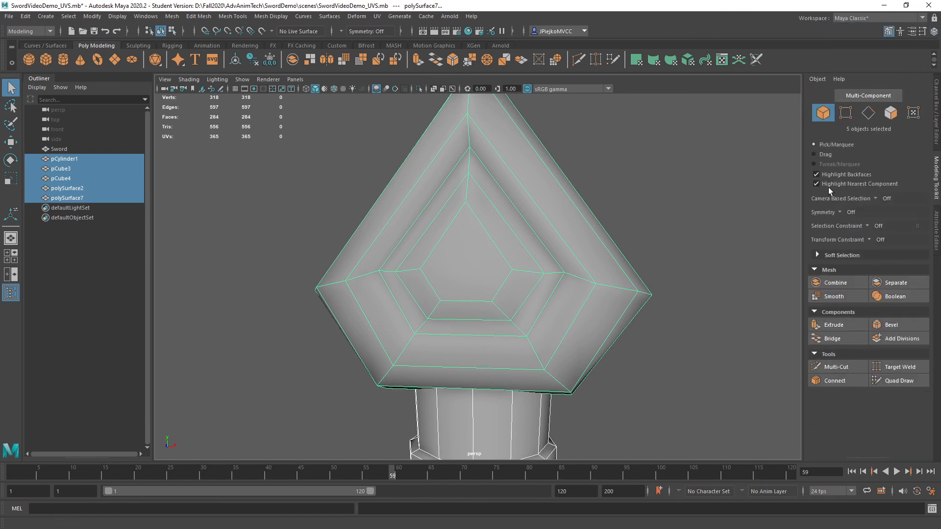
pyautogui.click(836, 366)
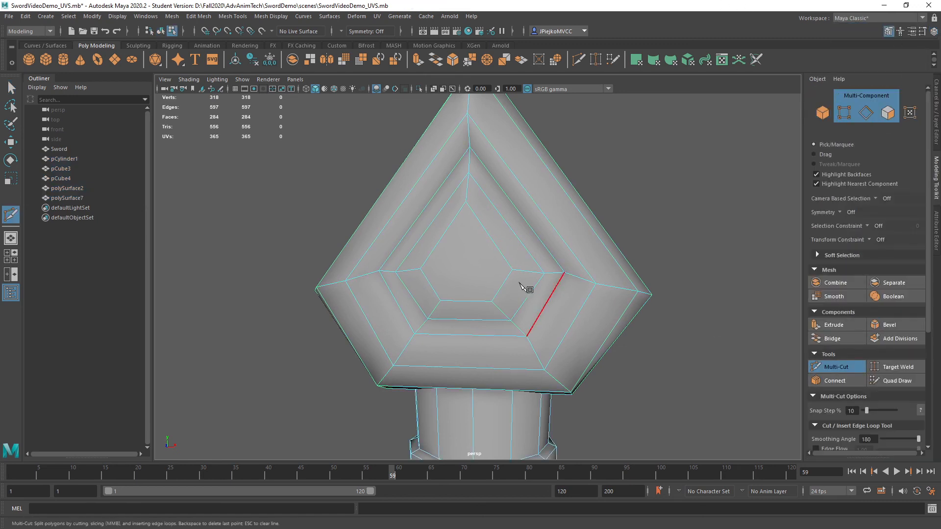
pyautogui.click(420, 269)
pyautogui.click(511, 269)
# Split the innermost face on the pommel's opposite side with a Multi-Cut edge between its side corners and return to object selection.
pyautogui.keyDown('alt'); pyautogui.moveTo(691, 225); pyautogui.dragTo(500, 227); pyautogui.keyUp('alt')
pyautogui.press('w')
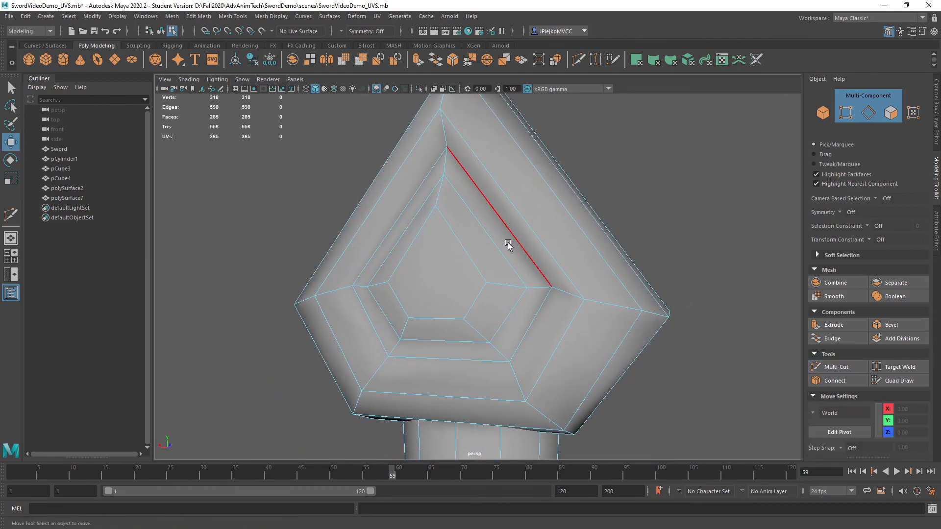
pyautogui.keyDown('shift'); pyautogui.moveTo(508, 245); pyautogui.dragTo(452, 301, button='right'); pyautogui.keyUp('shift')
pyautogui.click(388, 282)
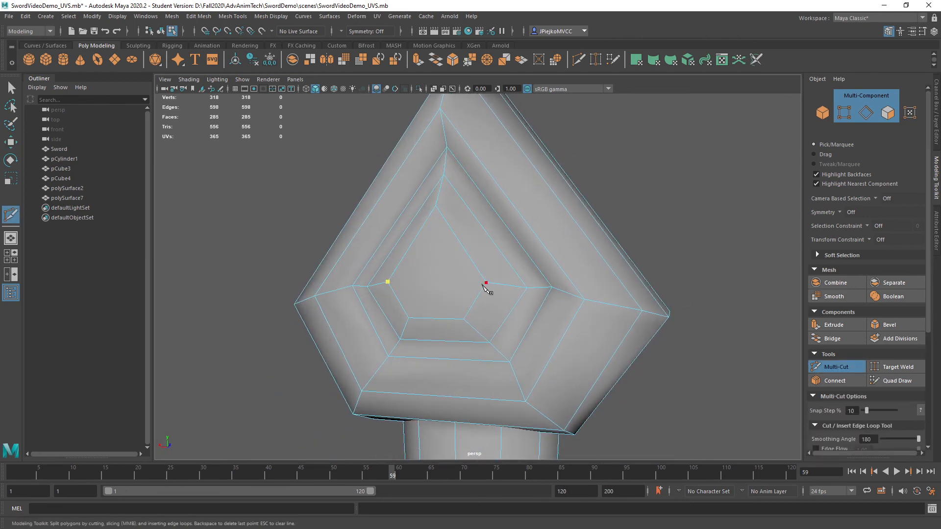
pyautogui.click(484, 284)
pyautogui.press('w')
pyautogui.press('3')
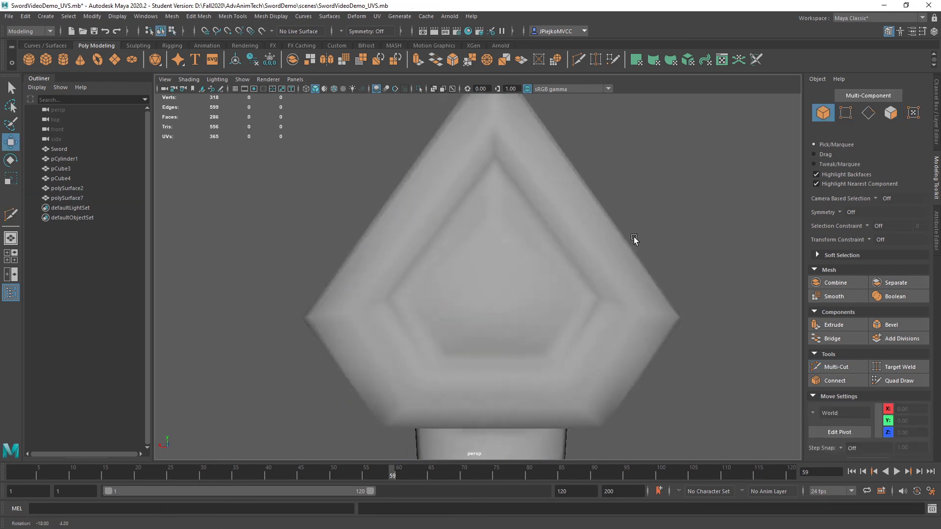
# Select all five low-poly sword meshes, from pommel to blade.
pyautogui.keyDown('alt'); pyautogui.moveTo(634, 239); pyautogui.dragTo(441, 231); pyautogui.keyUp('alt')
pyautogui.scroll(-8, 490, 313)
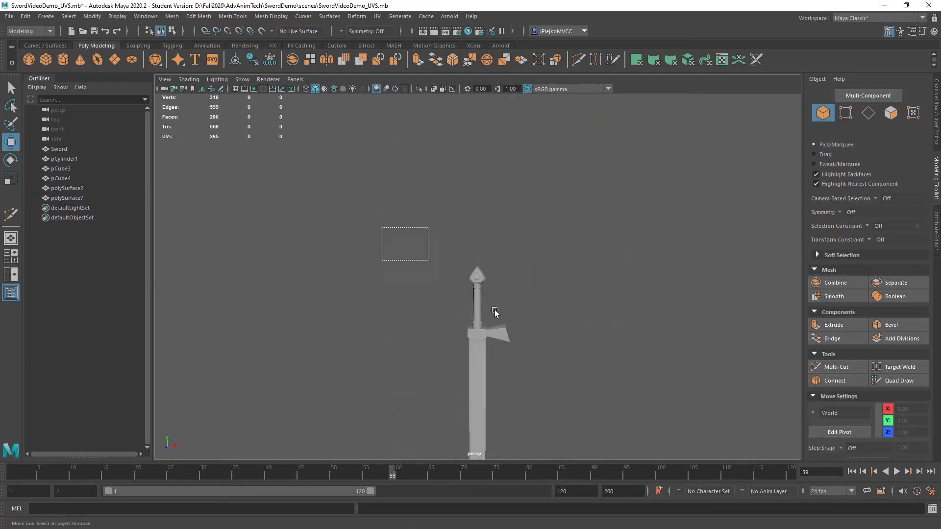
pyautogui.moveTo(495, 313); pyautogui.dragTo(546, 362)
pyautogui.click(9, 15)
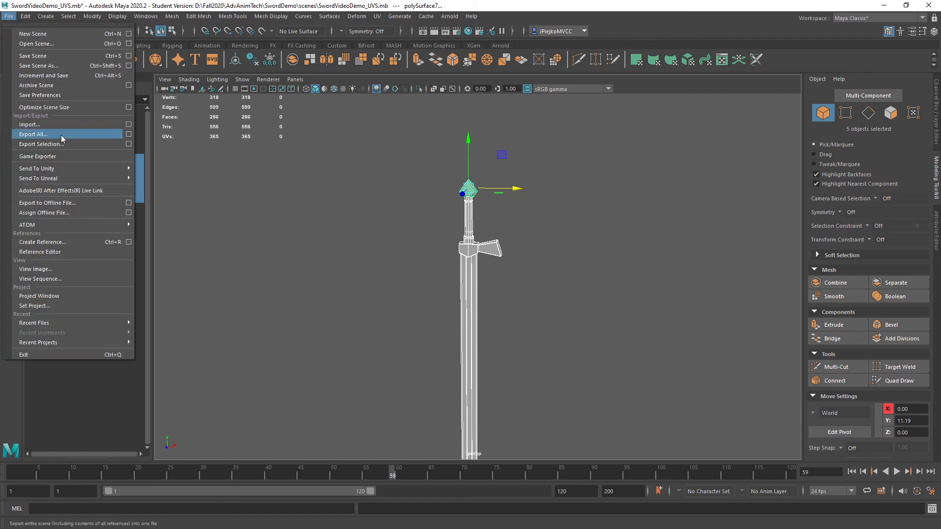
pyautogui.click(145, 15)
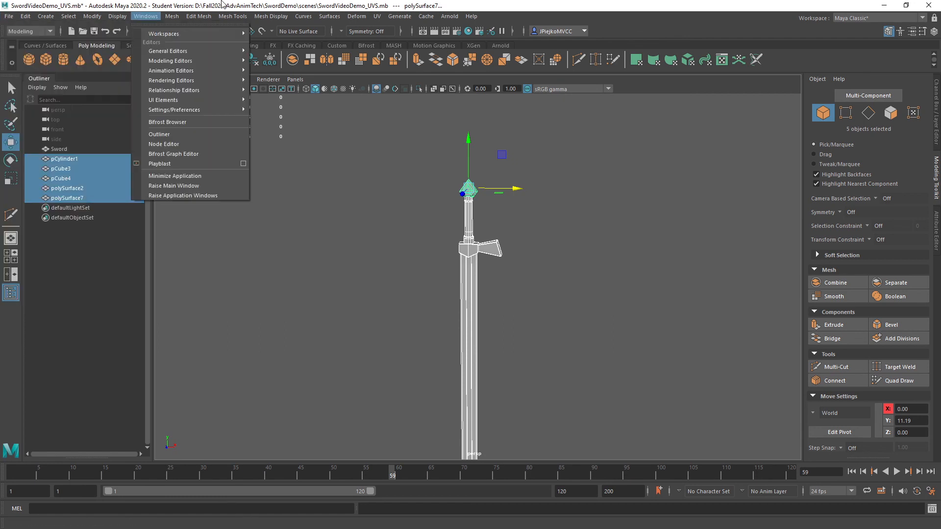
pyautogui.click(542, 326)
# Try triangulating the selected low-poly sword meshes and undo the triangulation.
pyautogui.keyDown('alt'); pyautogui.moveTo(542, 326); pyautogui.dragTo(780, 362, button='right'); pyautogui.keyUp('alt')
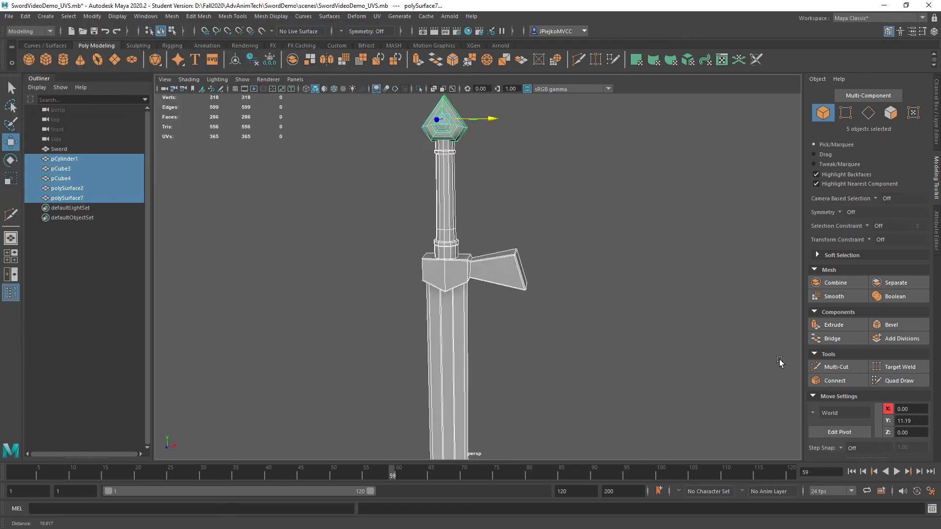
pyautogui.keyDown('alt'); pyautogui.moveTo(478, 199); pyautogui.dragTo(499, 252, button='middle'); pyautogui.keyUp('alt')
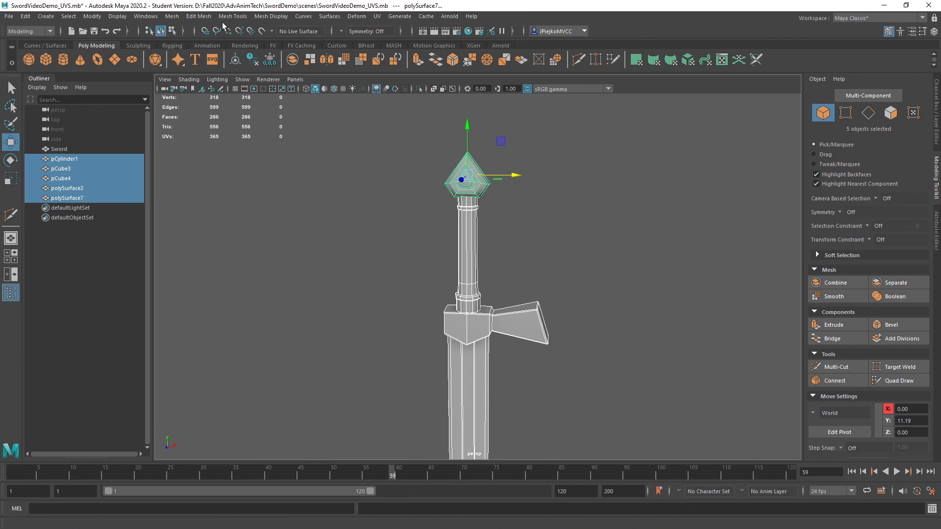
pyautogui.click(201, 16)
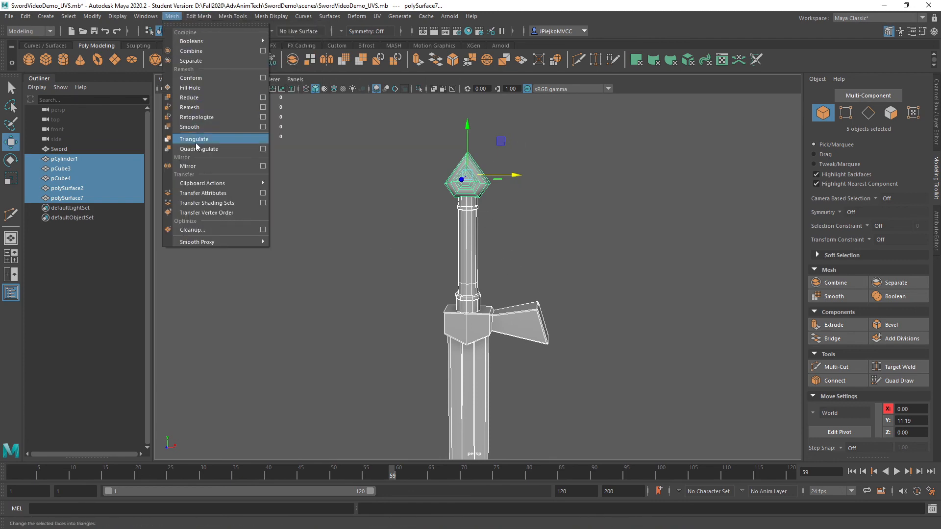
pyautogui.click(196, 141)
pyautogui.keyDown('alt'); pyautogui.moveTo(323, 247); pyautogui.dragTo(380, 238, button='right'); pyautogui.keyUp('alt')
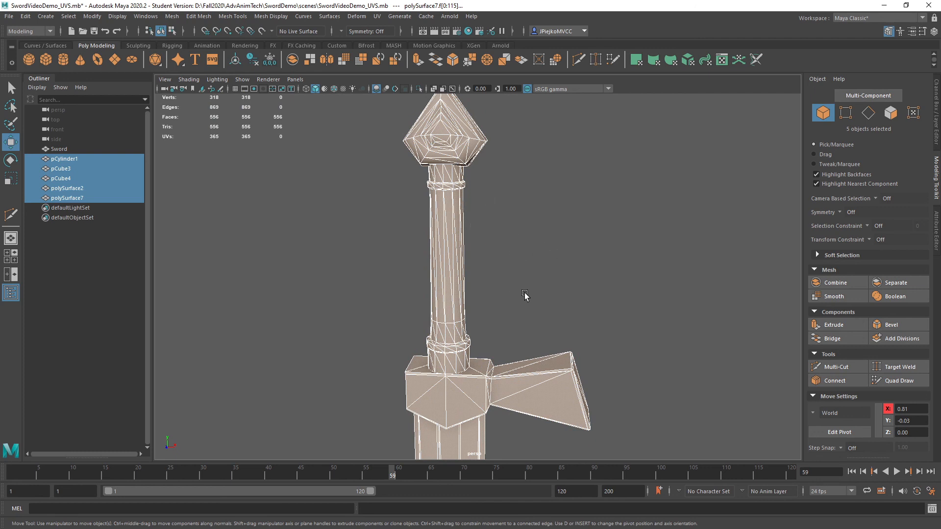
pyautogui.hotkey('ctrl', 'z')
pyautogui.hotkey('ctrl', 'z')
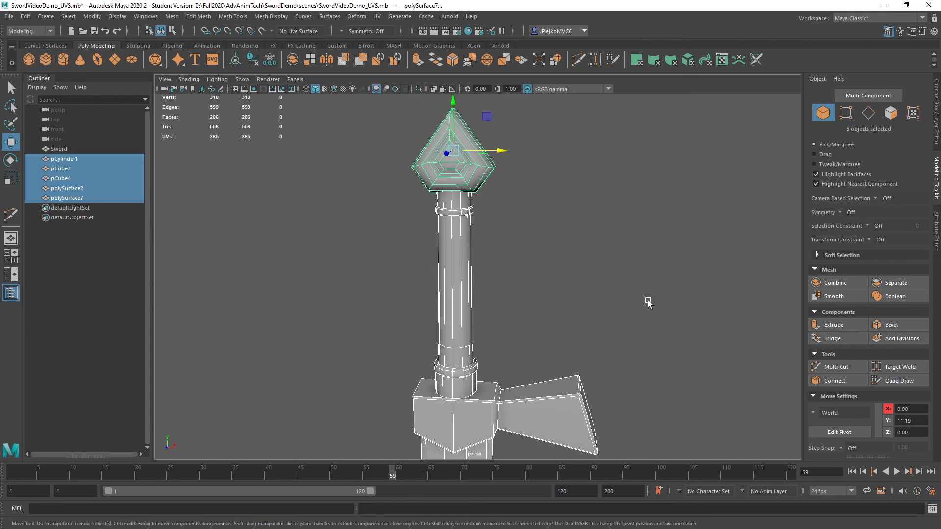
# Export the selected low-poly meshes as OBJ to the assets/LowRes folder, overwriting sword_Low.obj.
pyautogui.click(10, 16)
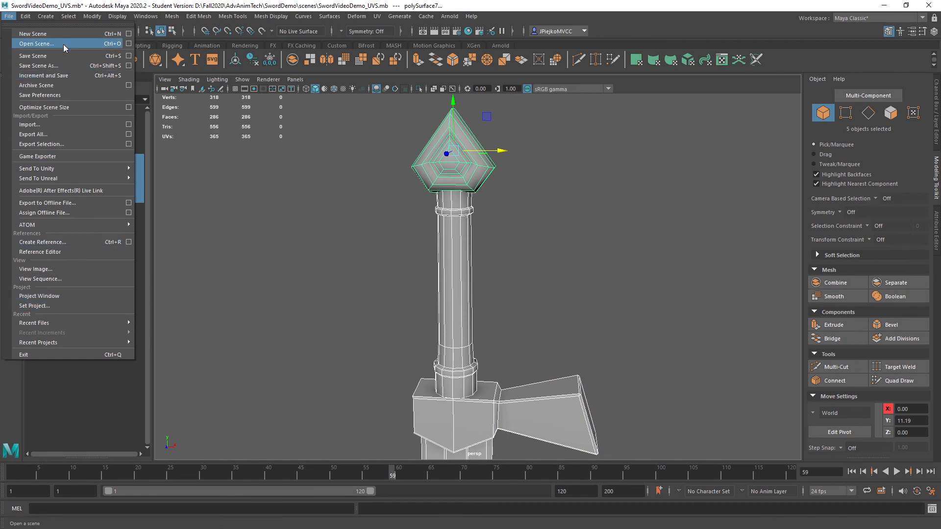
pyautogui.click(59, 146)
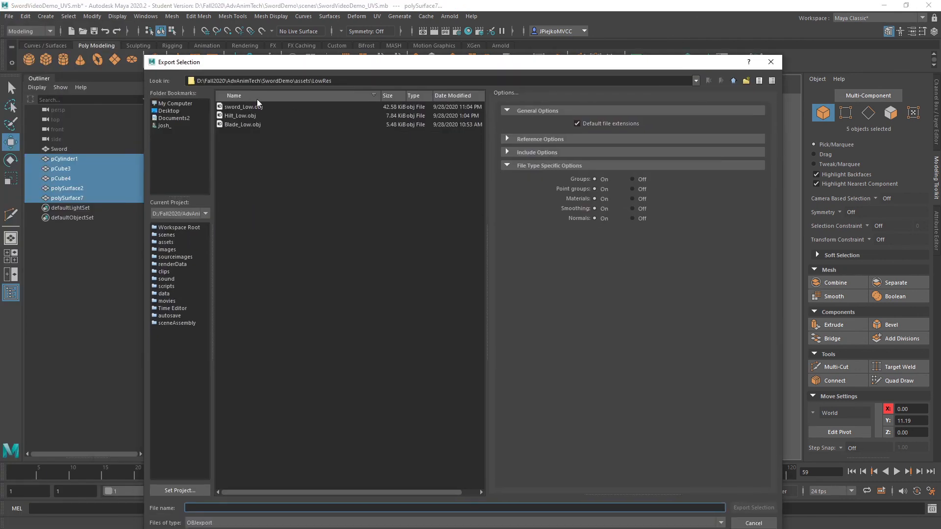
pyautogui.click(258, 107)
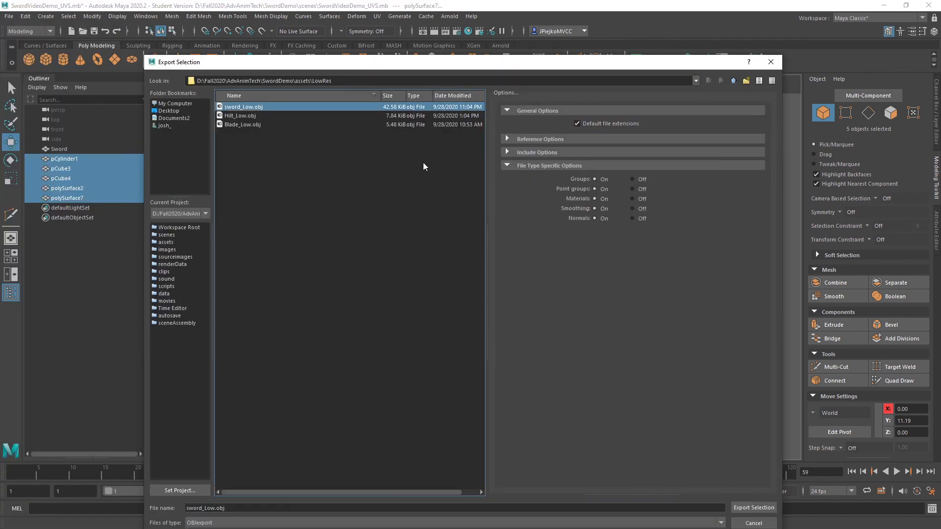
pyautogui.click(771, 509)
pyautogui.click(436, 315)
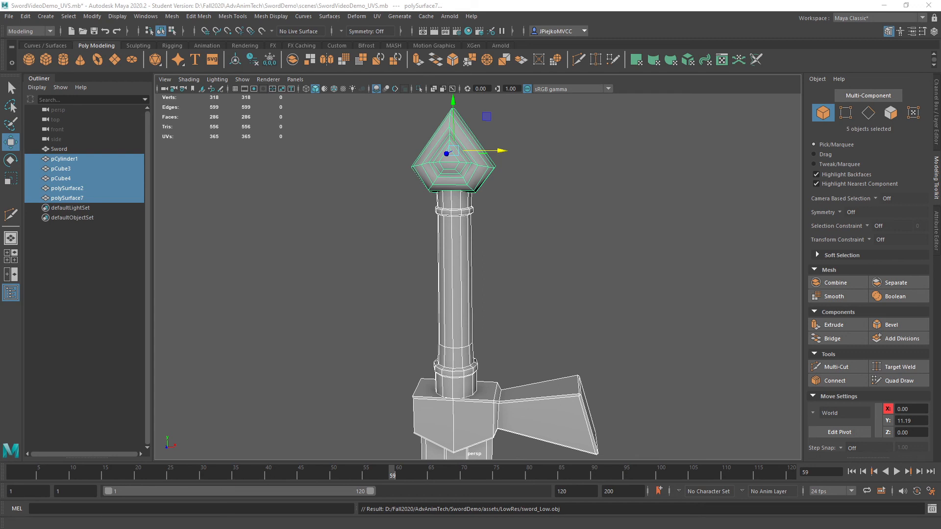
# Switch to xNormal and generate the normal and ambient occlusion maps, overwriting the existing sword bake files.
pyautogui.hotkey('alt', 'Tab')
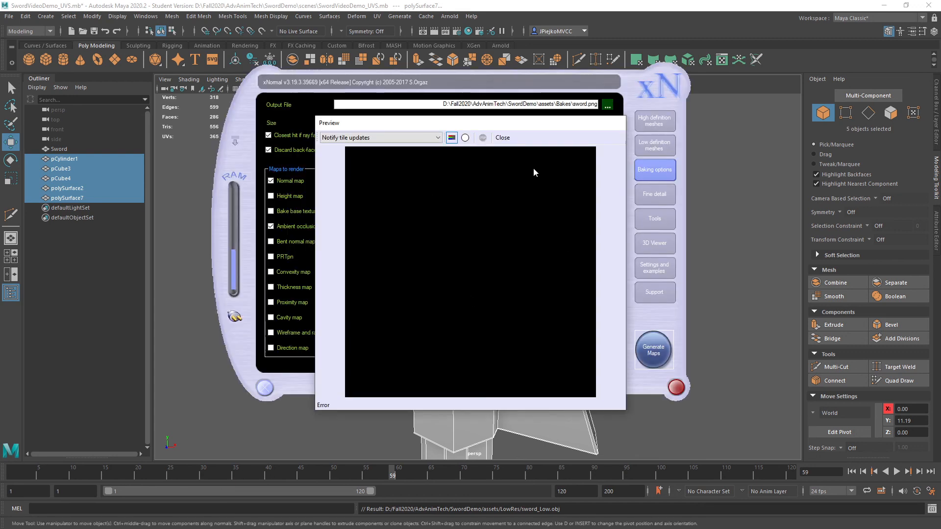
pyautogui.click(653, 352)
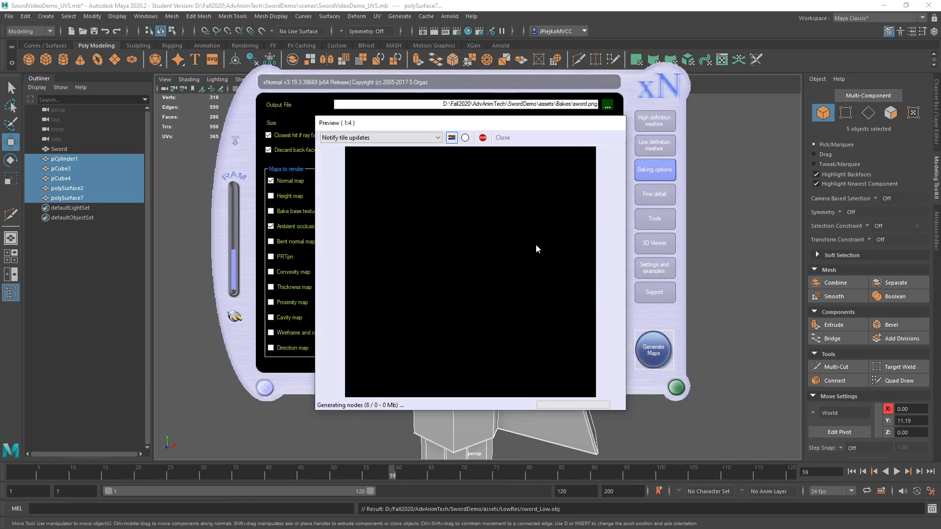
pyautogui.click(503, 309)
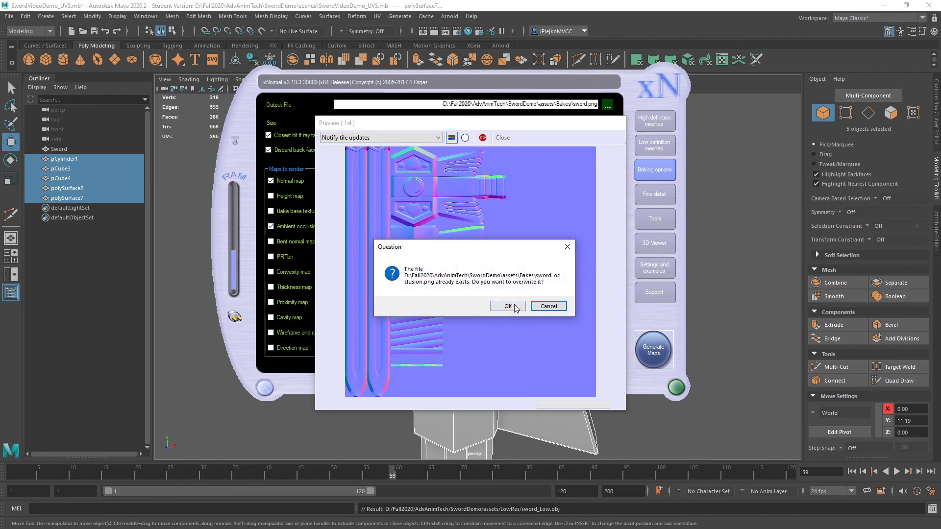
pyautogui.click(508, 307)
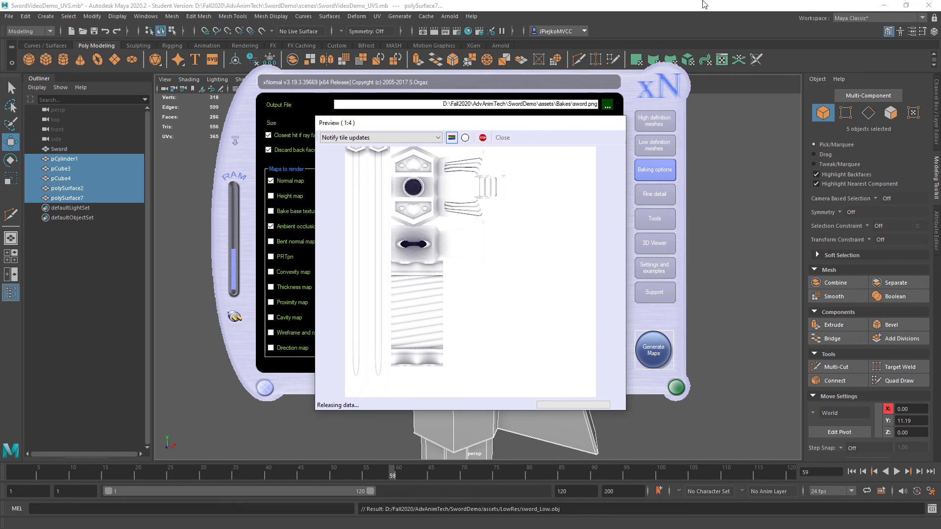
# Return to Maya, open the Hypershade and delete the blinn1, blinn2 and lambert2 materials.
pyautogui.click(686, 5)
pyautogui.keyDown('alt'); pyautogui.moveTo(572, 204); pyautogui.dragTo(353, 143, button='right'); pyautogui.keyUp('alt')
pyautogui.keyDown('alt'); pyautogui.moveTo(539, 181); pyautogui.dragTo(529, 154, button='middle'); pyautogui.keyUp('alt')
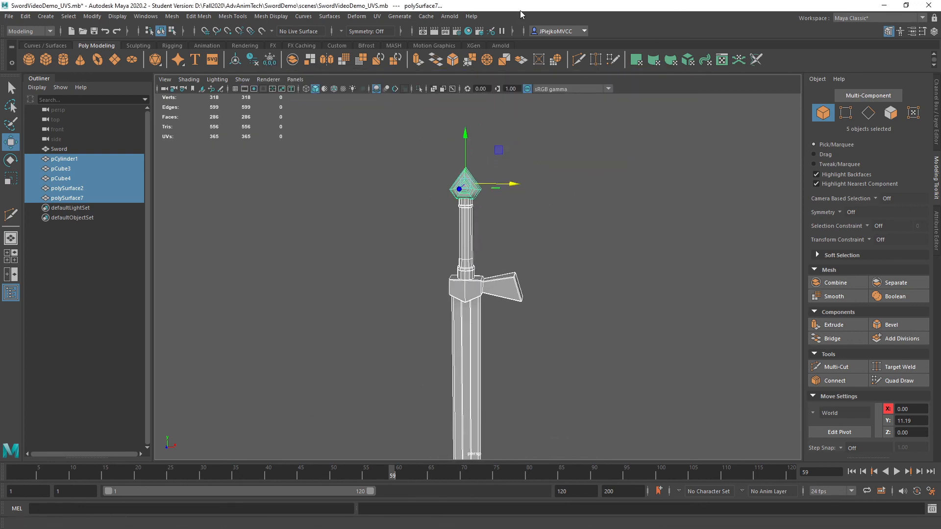
pyautogui.click(468, 30)
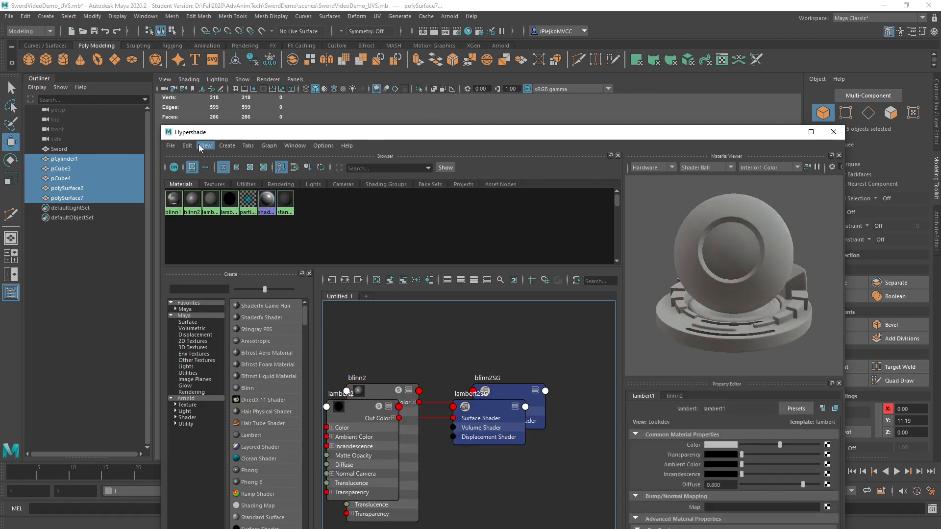
pyautogui.click(172, 210)
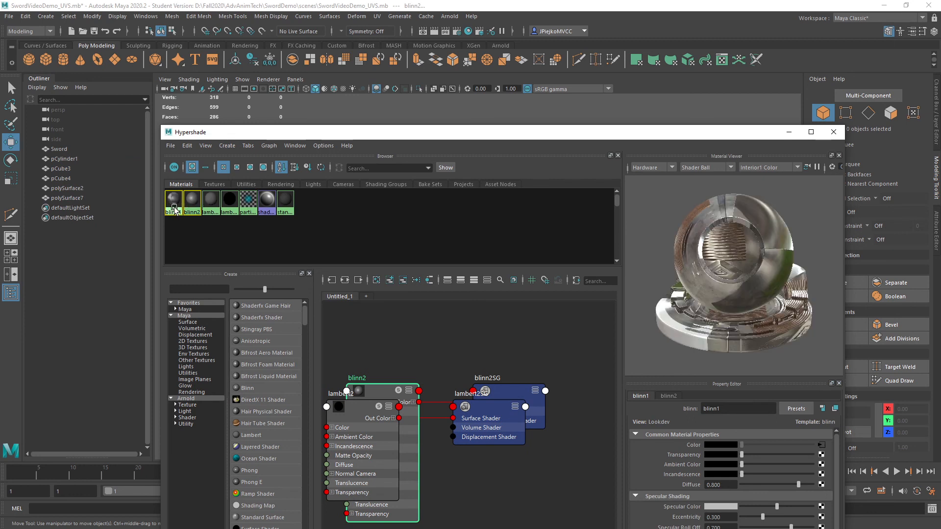
pyautogui.press('Delete')
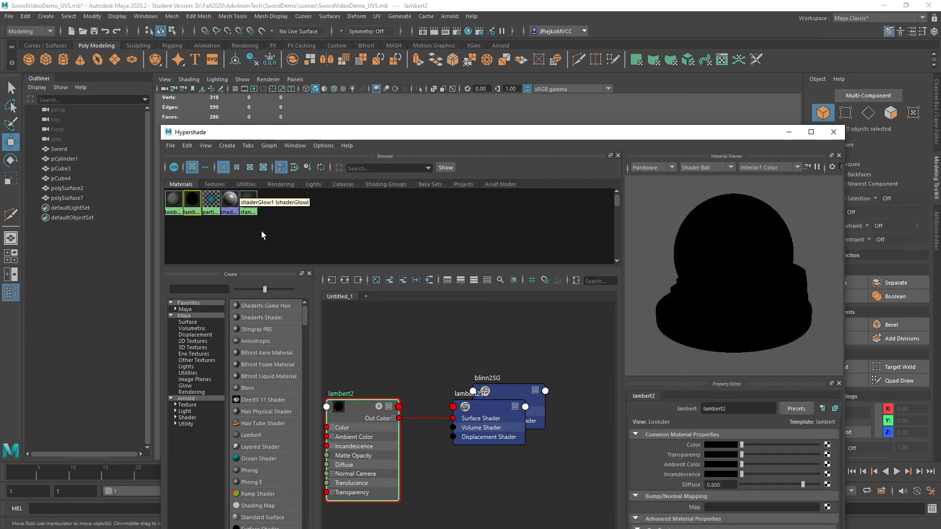
pyautogui.press('Delete')
# Create a new Blinn material and move the Hypershade window so its material properties are fully in view.
pyautogui.click(230, 146)
pyautogui.moveTo(274, 164)
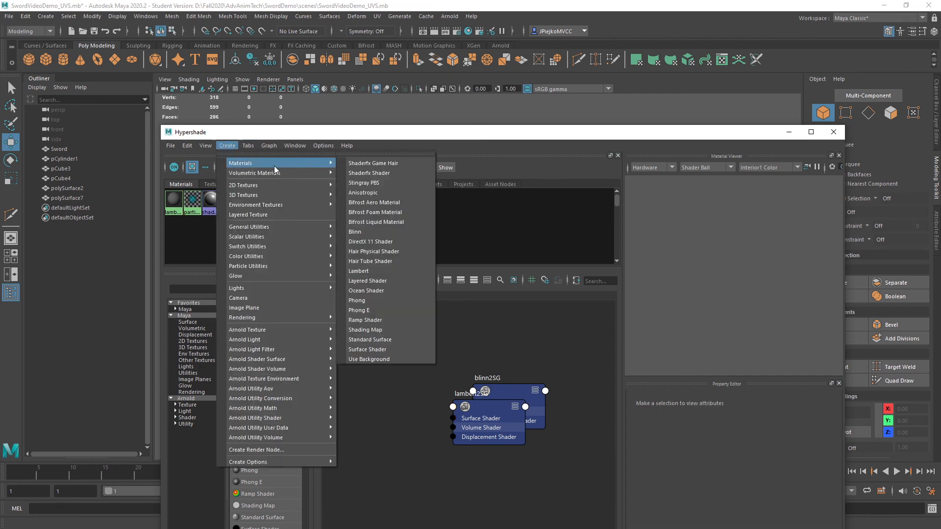
pyautogui.click(402, 222)
pyautogui.moveTo(441, 138); pyautogui.dragTo(355, 60)
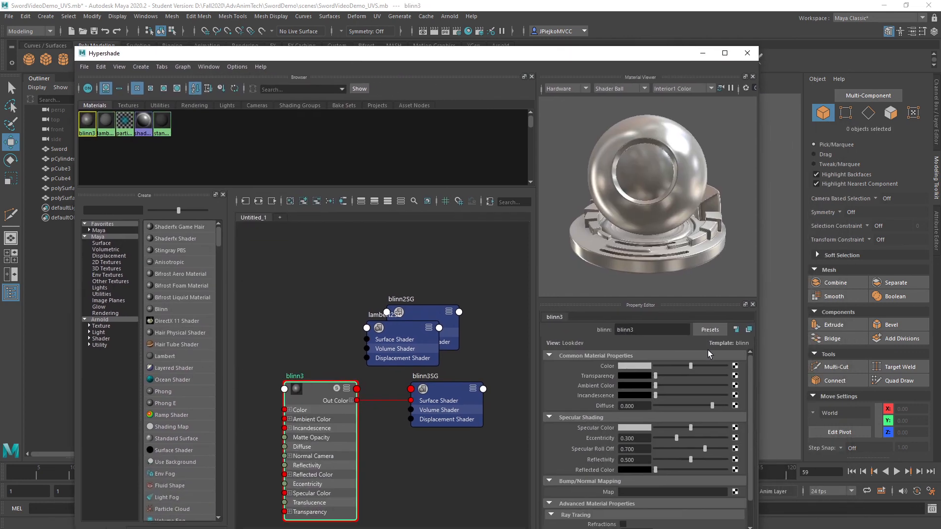
# Map a file texture to the Blinn's color and load sword_occlusion.png from the assets/Bakes folder.
pyautogui.click(736, 367)
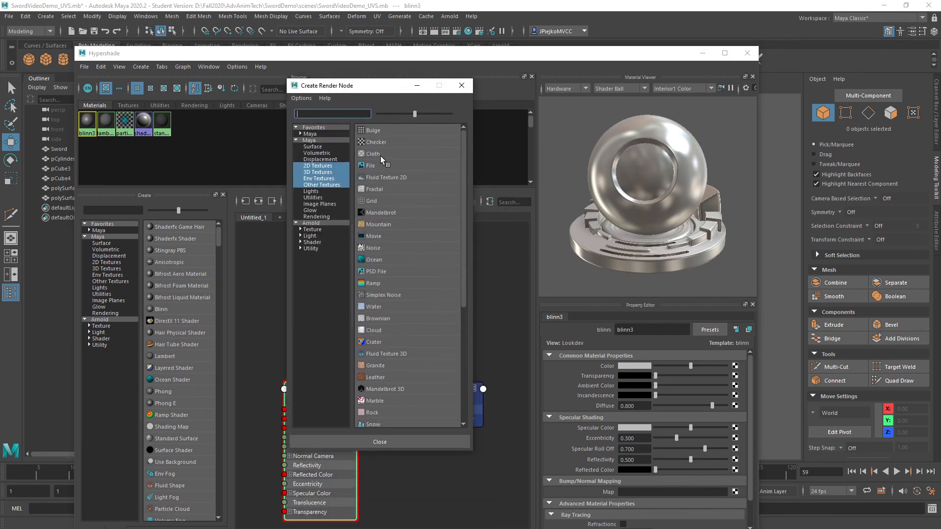
pyautogui.click(375, 166)
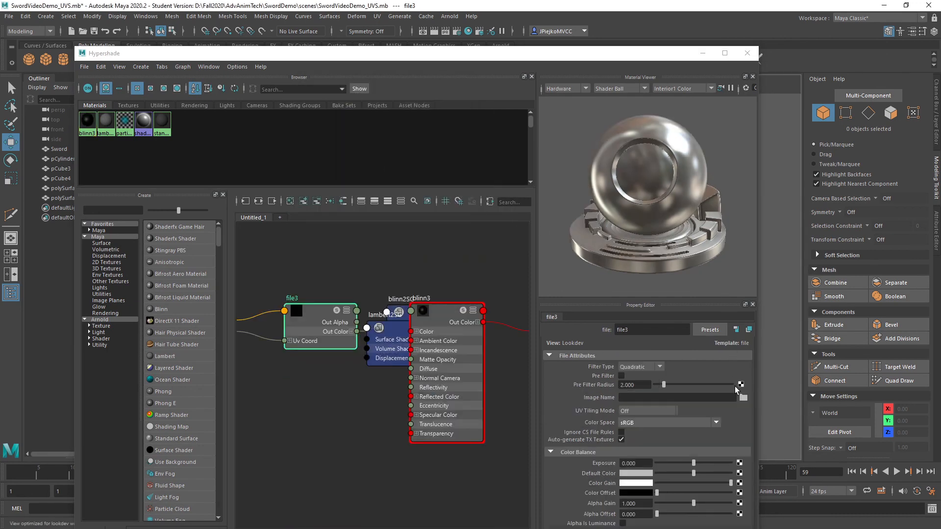
pyautogui.click(744, 397)
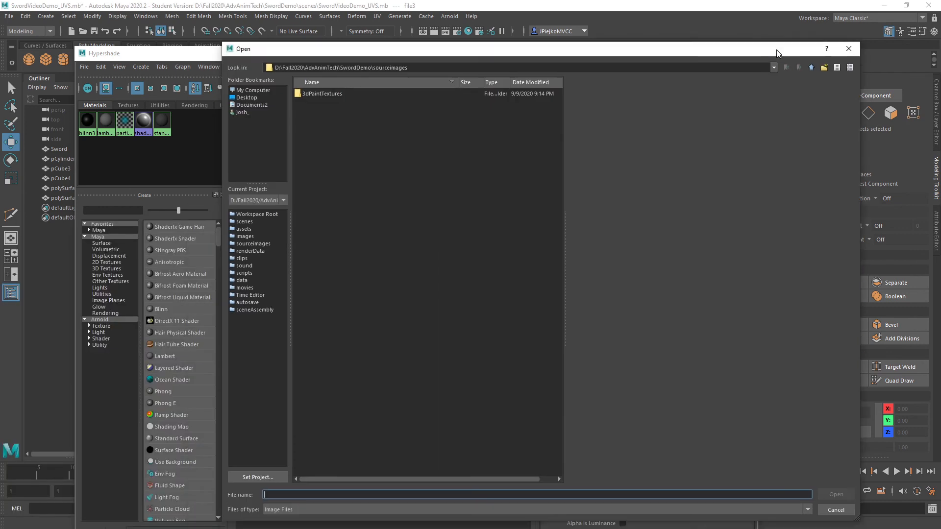
pyautogui.click(813, 69)
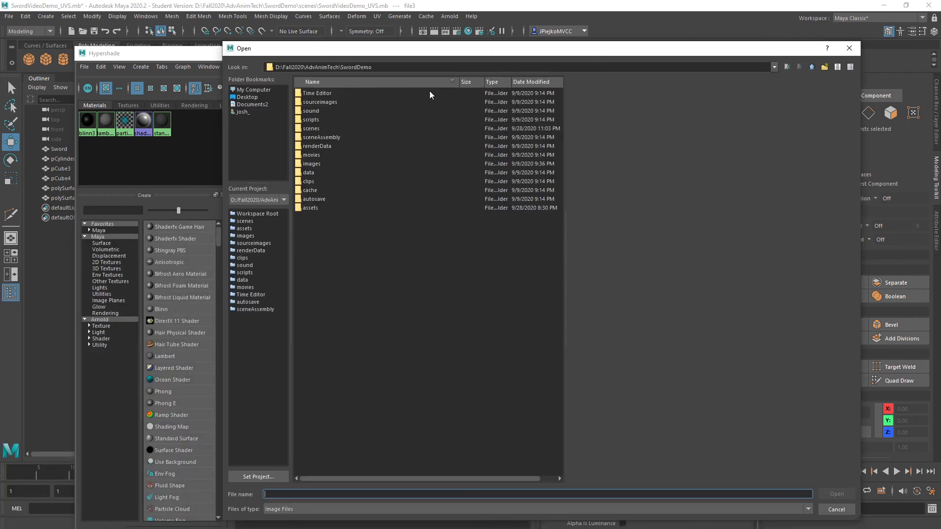
pyautogui.doubleClick(316, 206)
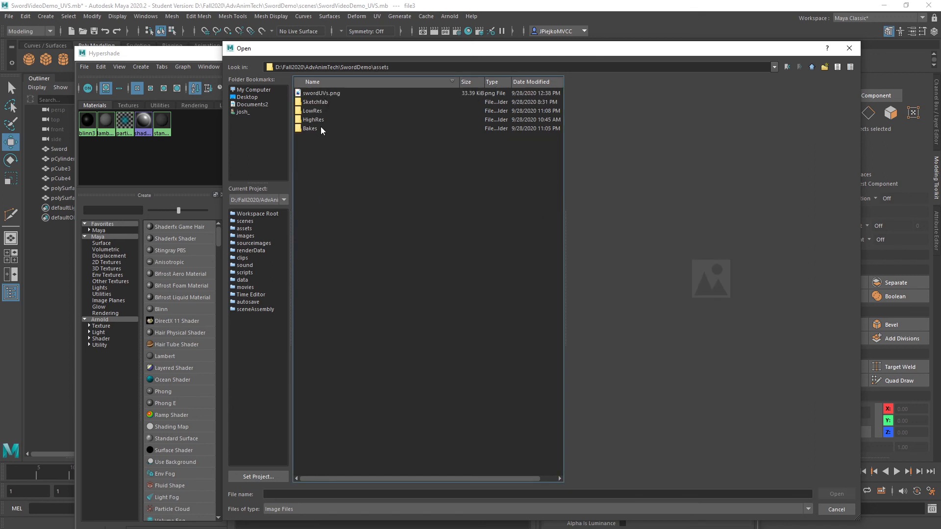
pyautogui.doubleClick(311, 129)
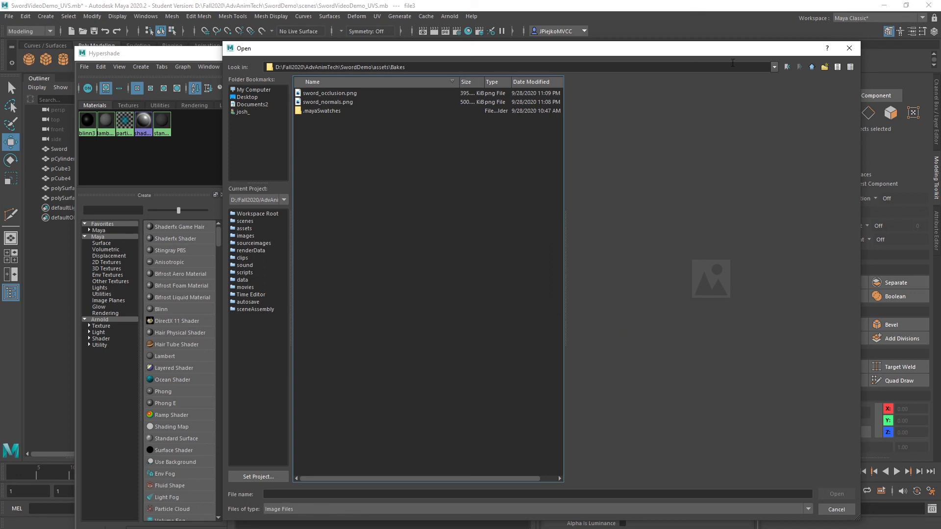
pyautogui.click(813, 68)
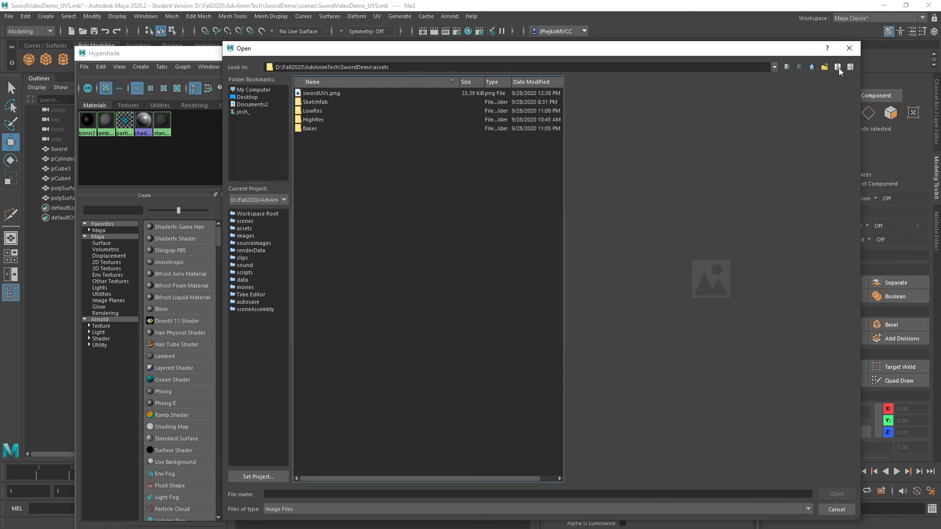
pyautogui.click(812, 67)
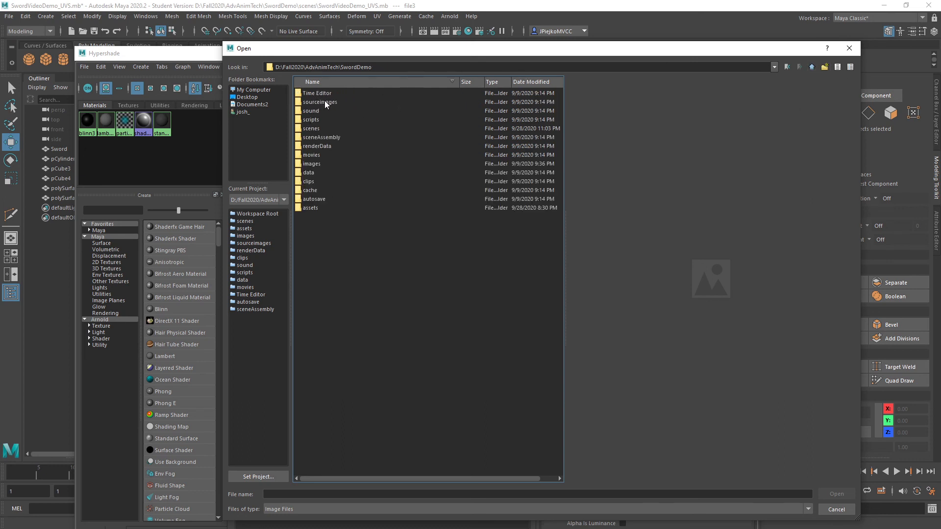
pyautogui.doubleClick(310, 208)
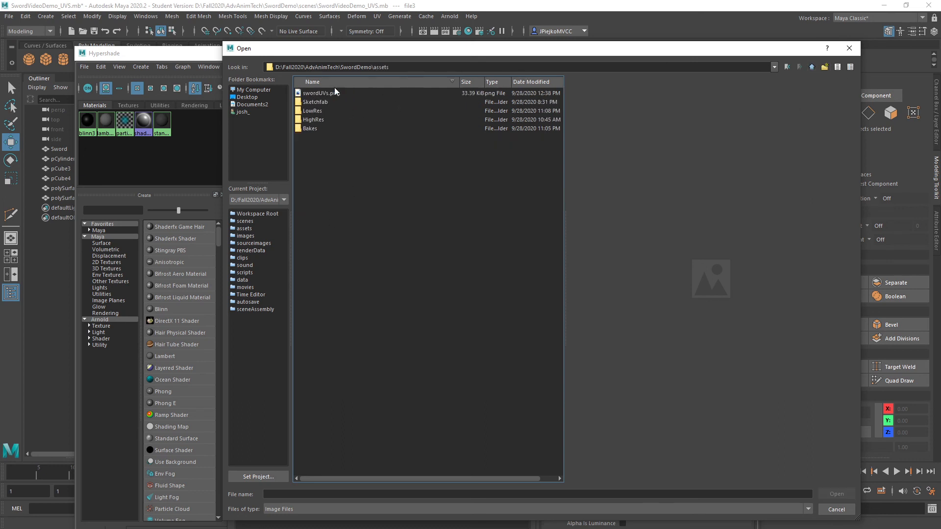
pyautogui.doubleClick(319, 128)
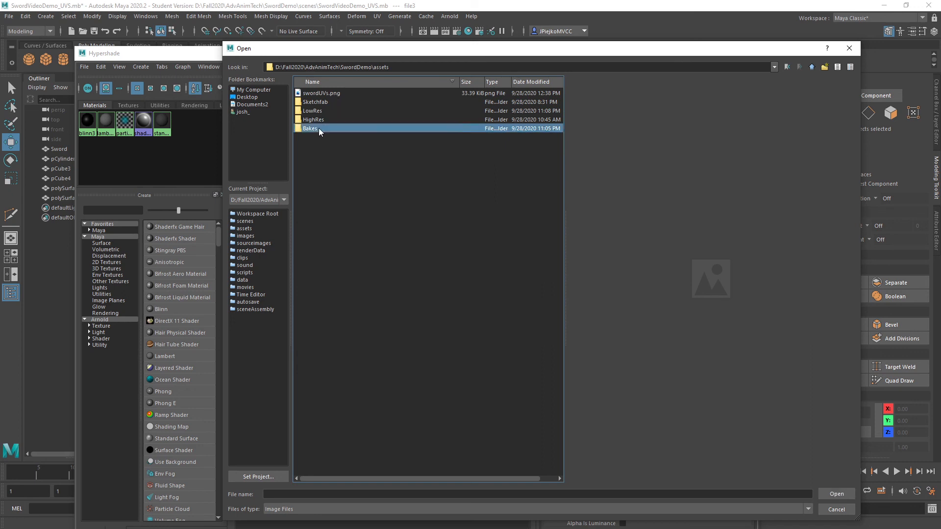
pyautogui.click(324, 93)
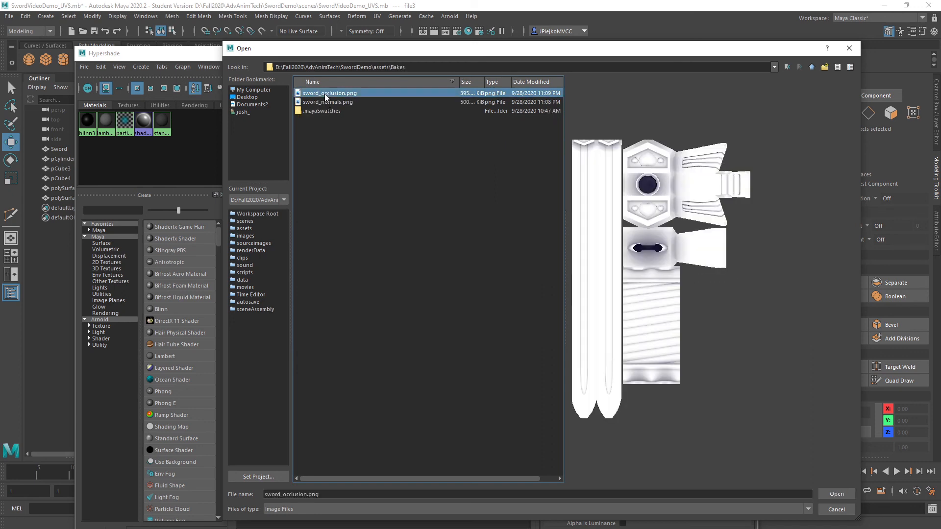
pyautogui.click(829, 494)
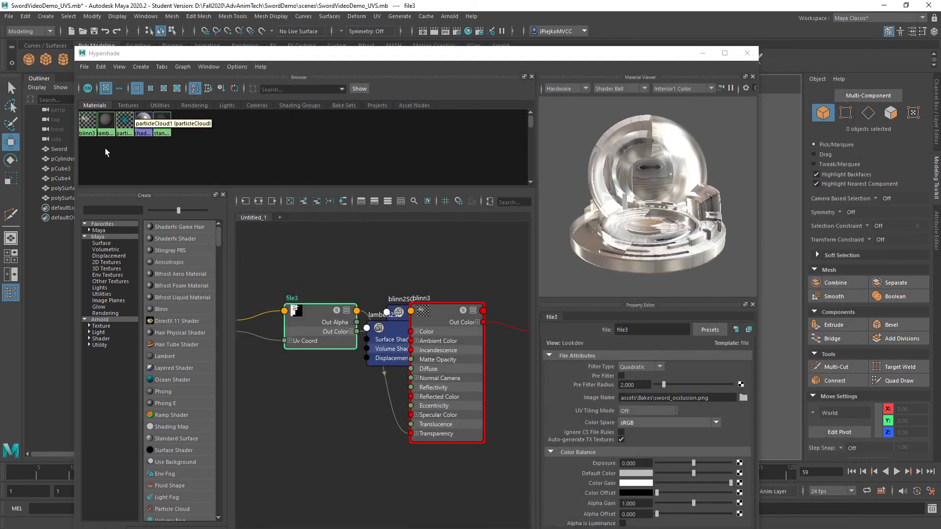
# Graph the Blinn material's network and rename the occlusion file texture node to swordMaterial.
pyautogui.moveTo(90, 123); pyautogui.dragTo(103, 142, button='right')
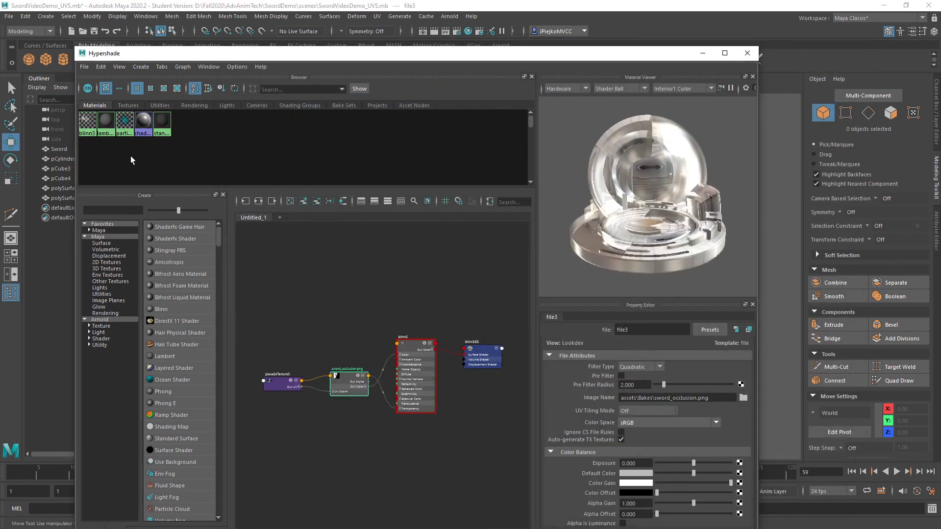
pyautogui.doubleClick(623, 330)
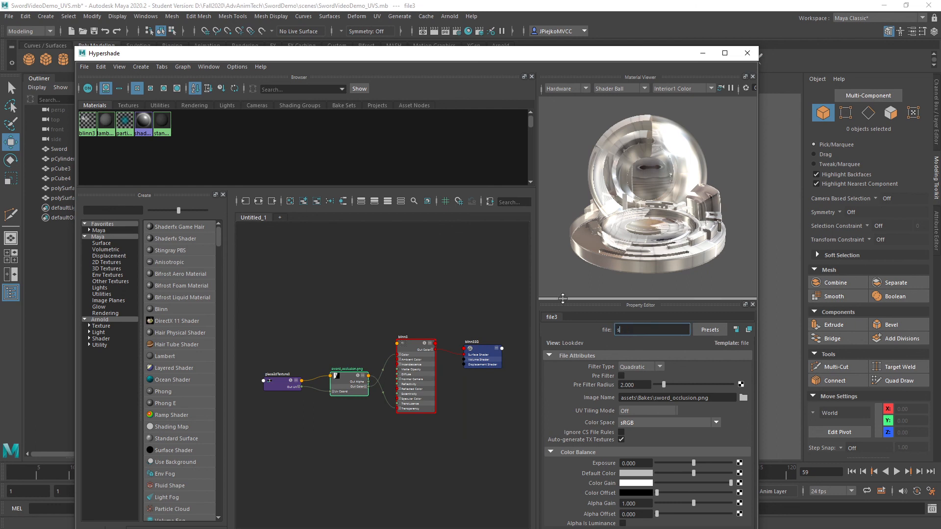
pyautogui.write('swordMater')
pyautogui.press('Return')
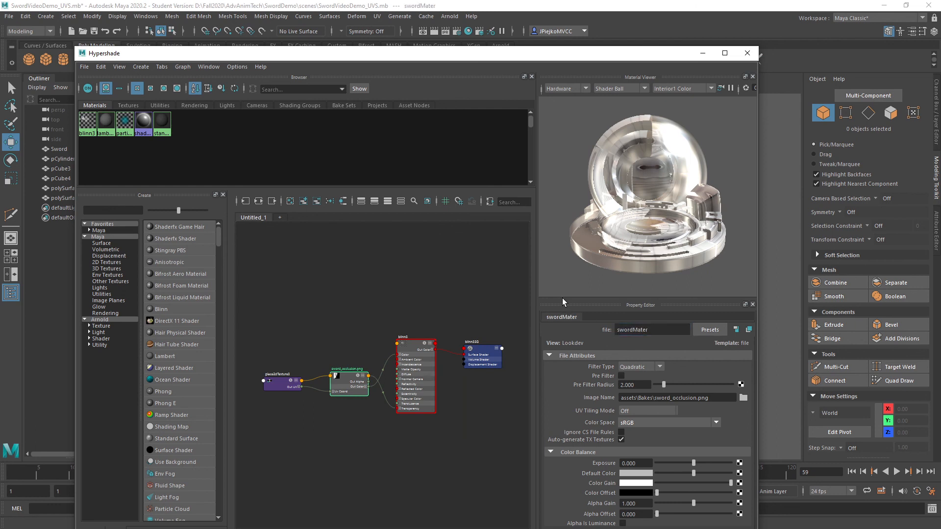
pyautogui.click(663, 326)
pyautogui.write('ial')
pyautogui.press('Return')
# Delete the connection from the occlusion file node to the Blinn's transparency.
pyautogui.click(384, 398)
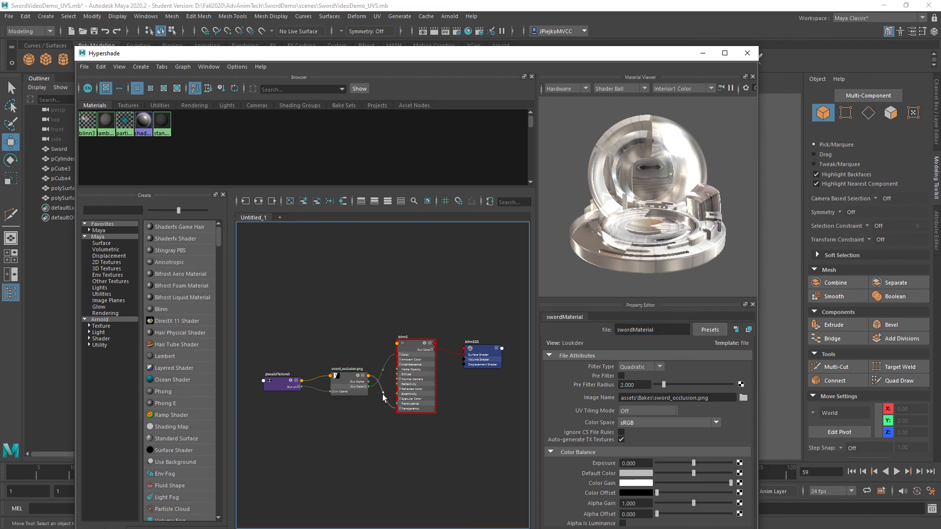
pyautogui.moveTo(397, 448); pyautogui.dragTo(360, 434)
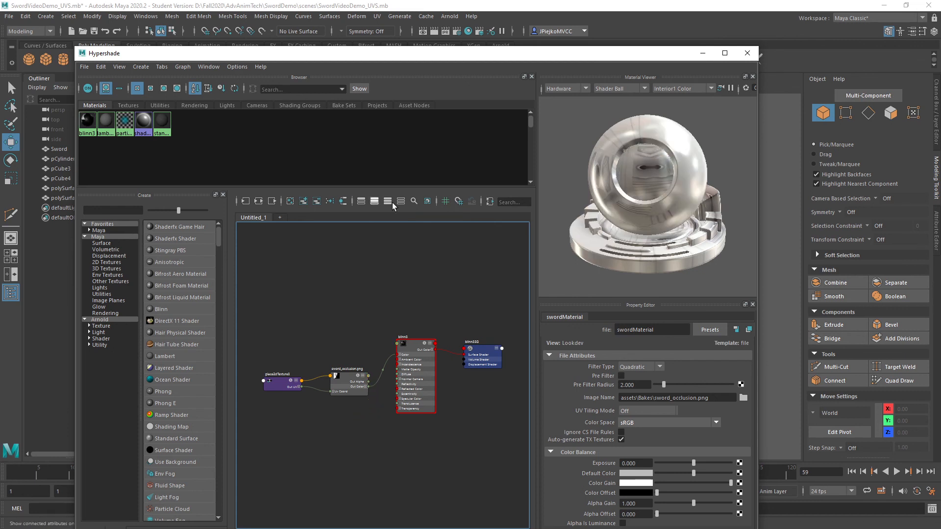
# Map a new file texture to the Blinn's Bump/Normal Mapping attribute.
pyautogui.click(85, 121)
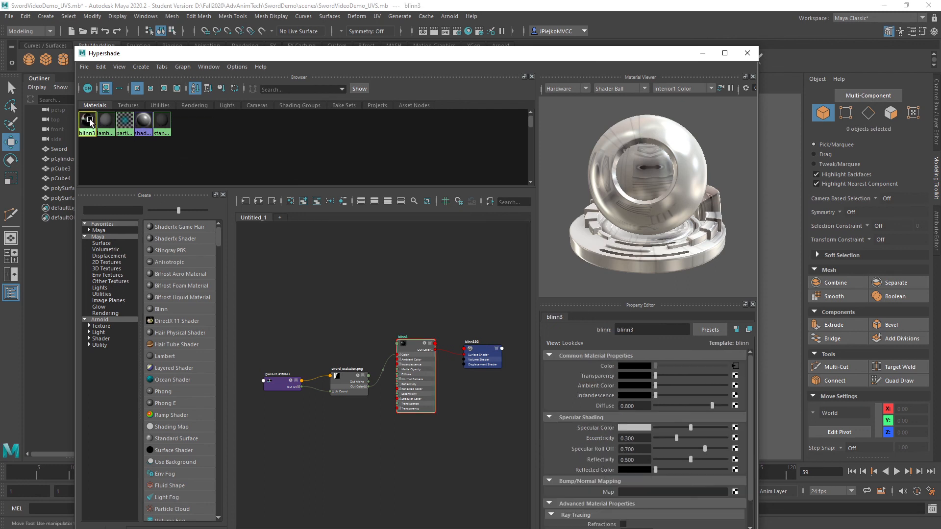
pyautogui.scroll(-1, 613, 451)
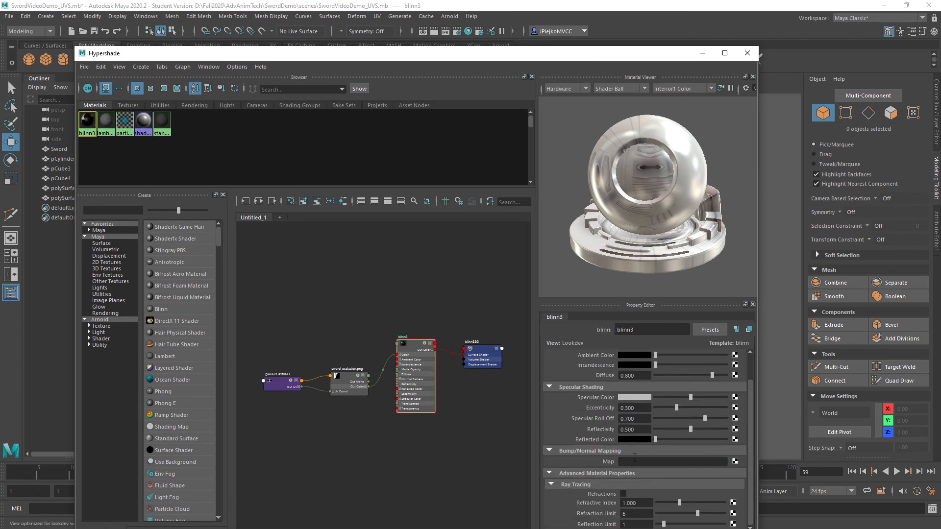
pyautogui.click(734, 462)
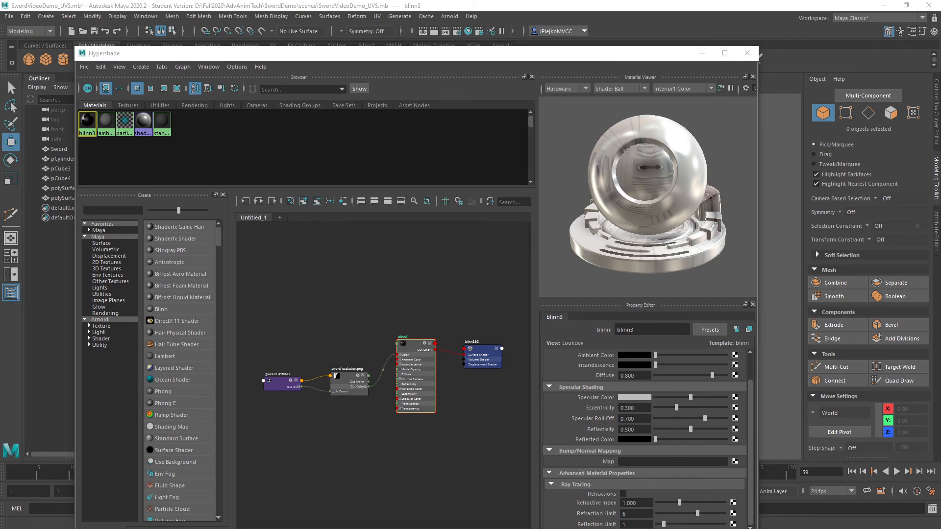
pyautogui.click(497, 168)
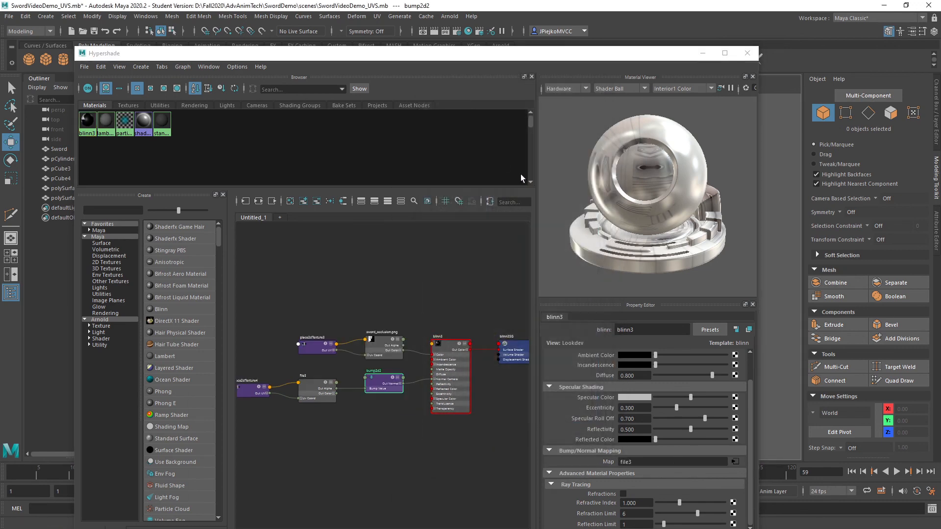
# Load sword_normals.png from the assets/Bakes folder into the bump map's file texture.
pyautogui.click(741, 366)
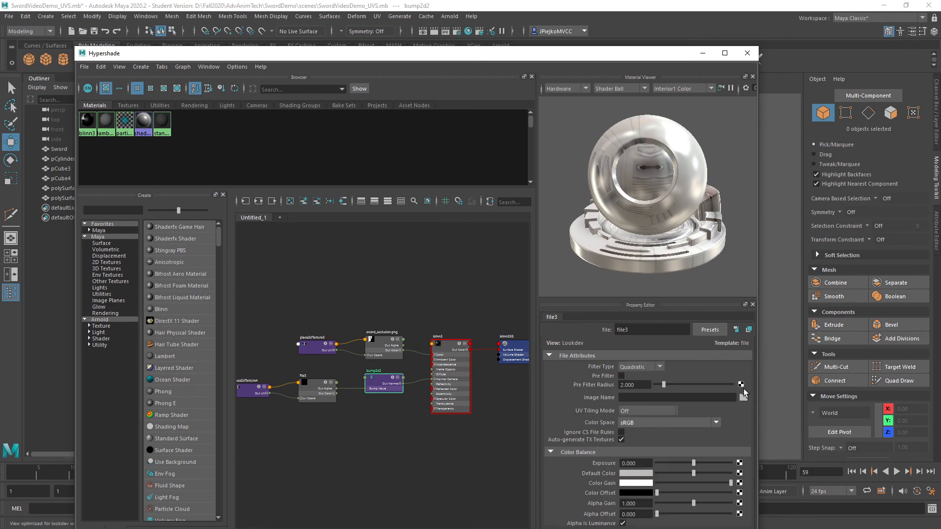
pyautogui.moveTo(72, 265); pyautogui.dragTo(506, 130)
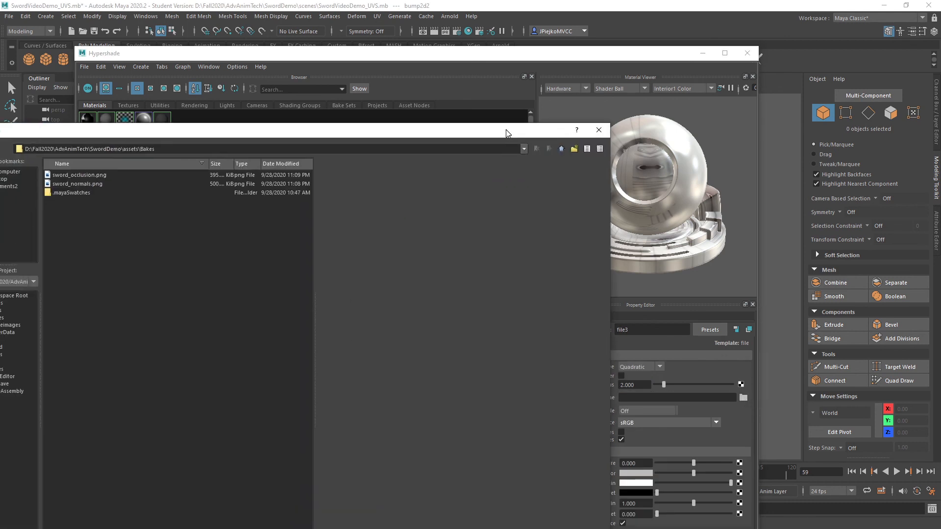
pyautogui.click(89, 184)
pyautogui.moveTo(149, 136); pyautogui.dragTo(292, 92)
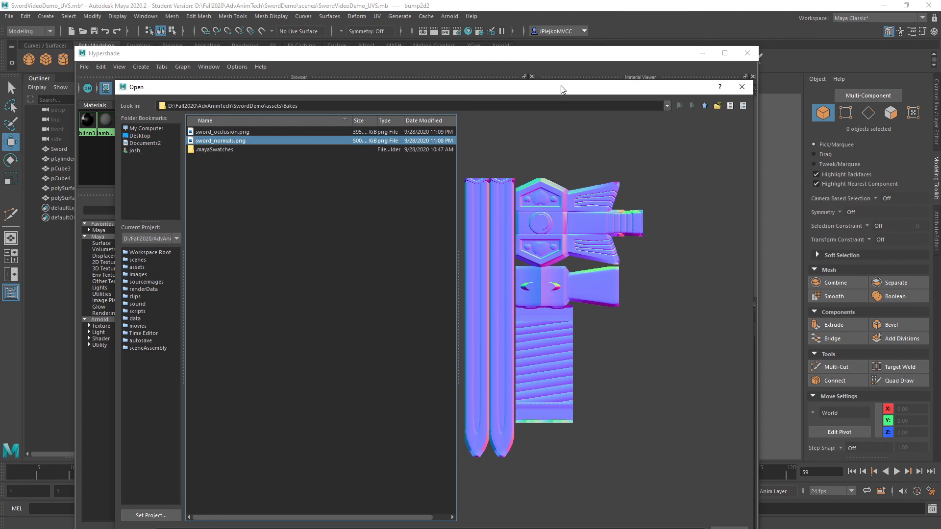
pyautogui.moveTo(562, 90); pyautogui.dragTo(545, 32)
pyautogui.click(716, 474)
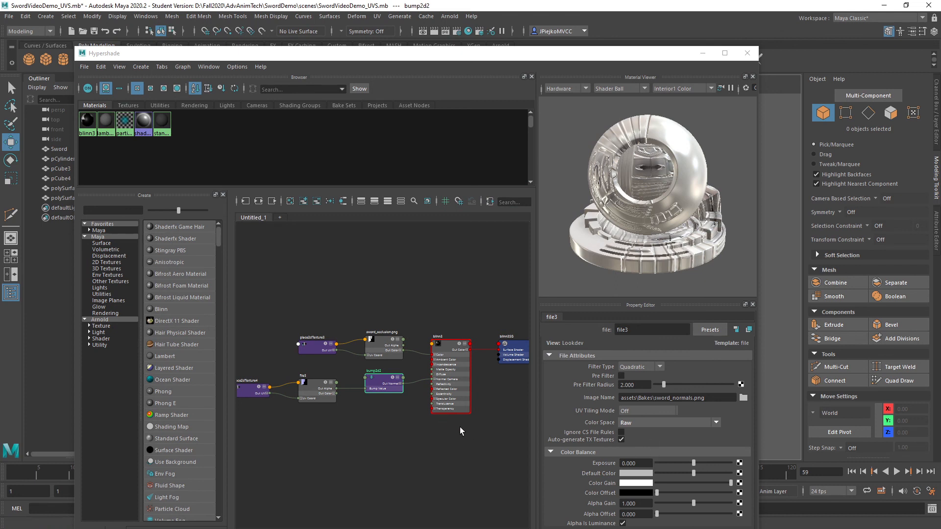
# Set the bump2d node to be used as Tangent Space Normals.
pyautogui.click(381, 388)
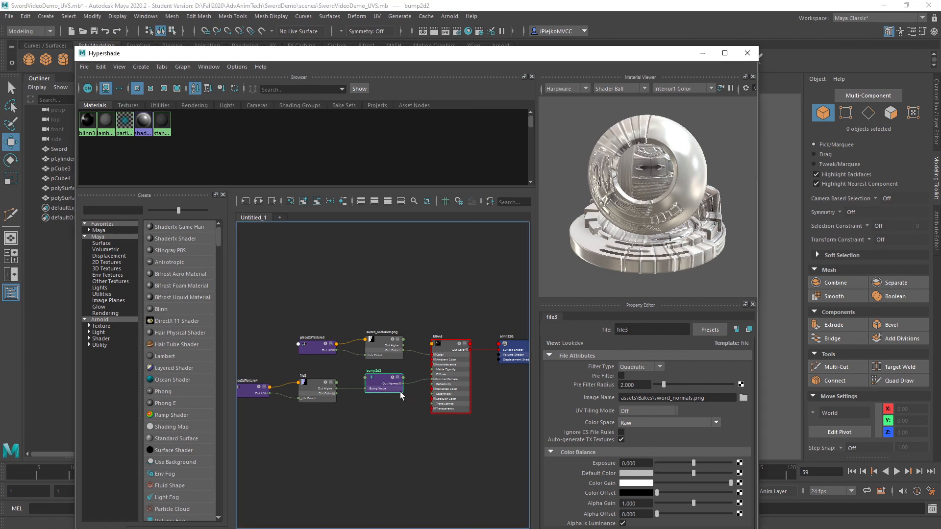
pyautogui.click(401, 427)
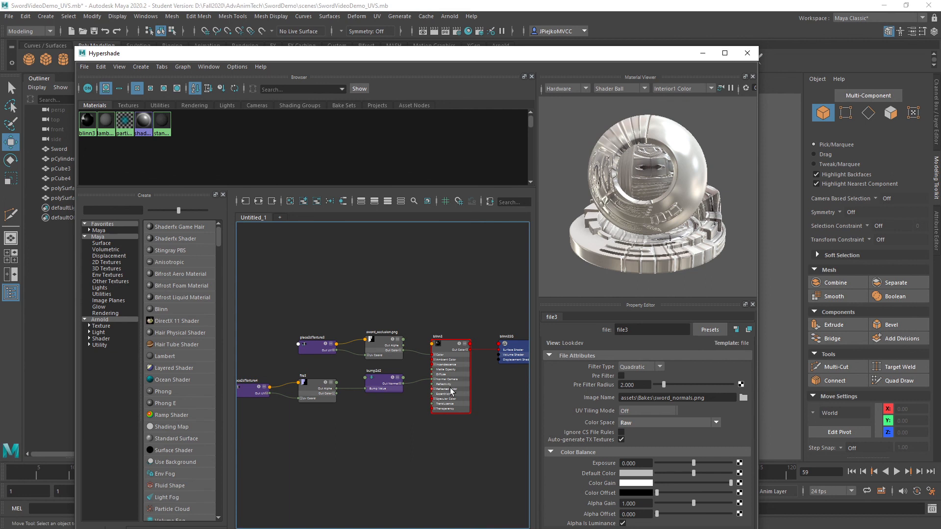
pyautogui.click(449, 393)
pyautogui.click(374, 384)
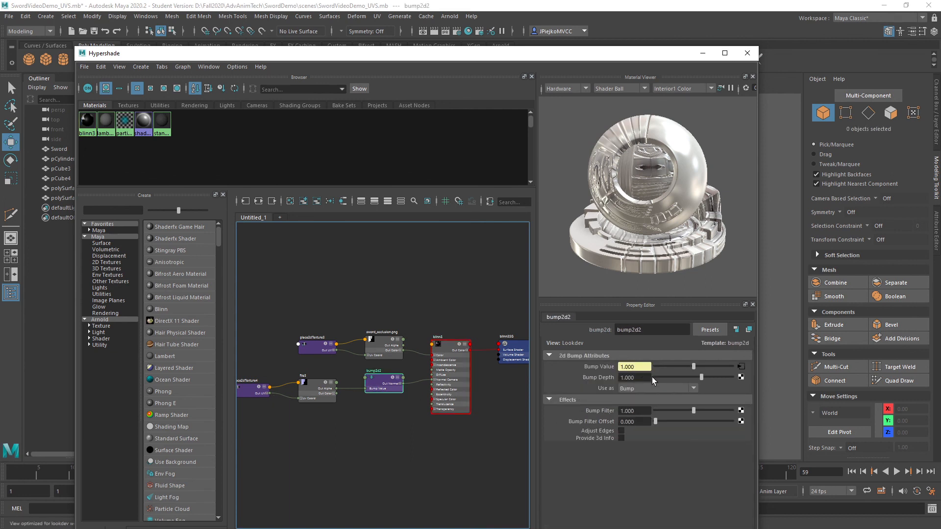
pyautogui.click(634, 390)
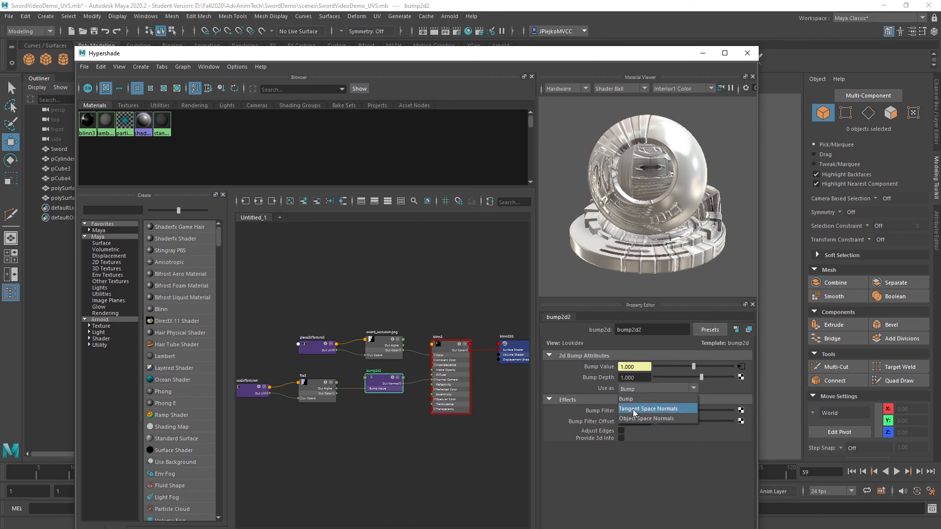
pyautogui.click(634, 410)
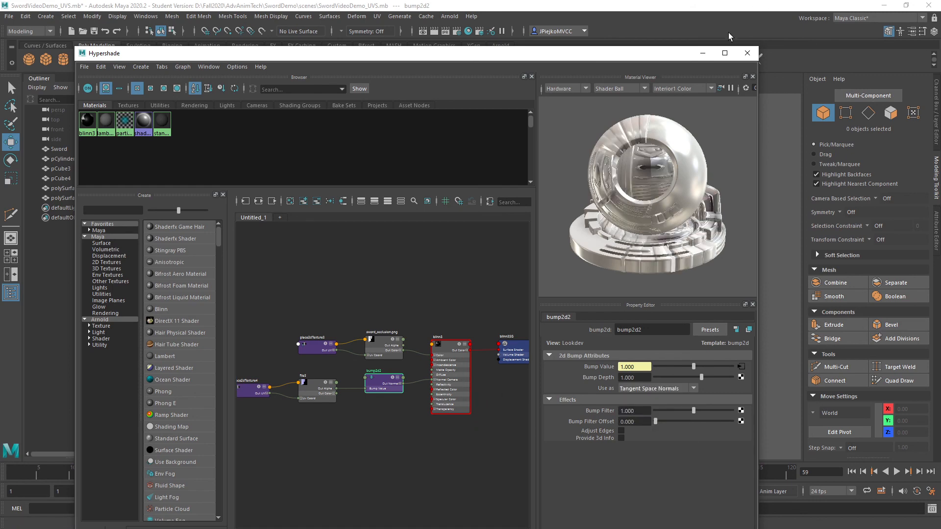
# Close the Hypershade to select all the sword meshes in the viewport, and reopen it.
pyautogui.click(747, 53)
pyautogui.moveTo(433, 139); pyautogui.dragTo(545, 336)
pyautogui.click(468, 31)
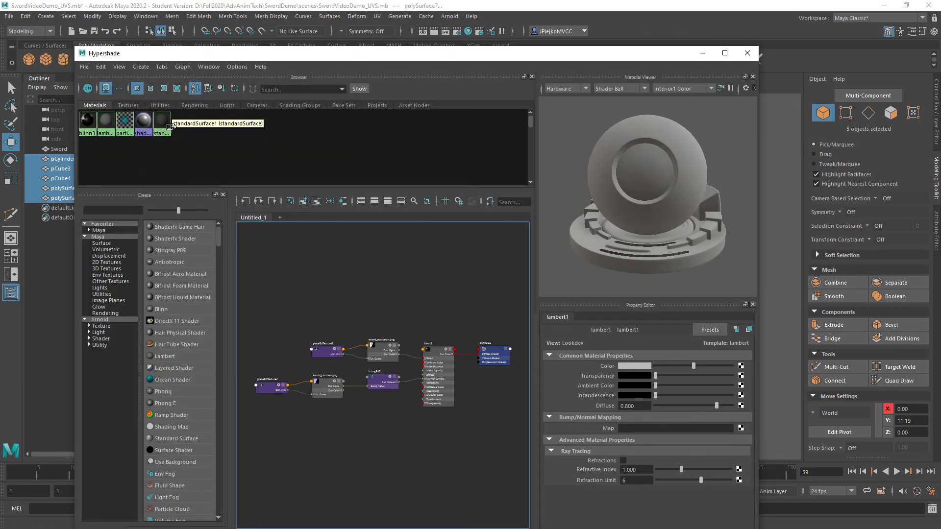
# Rename the Blinn material to swordMaterial.
pyautogui.click(438, 360)
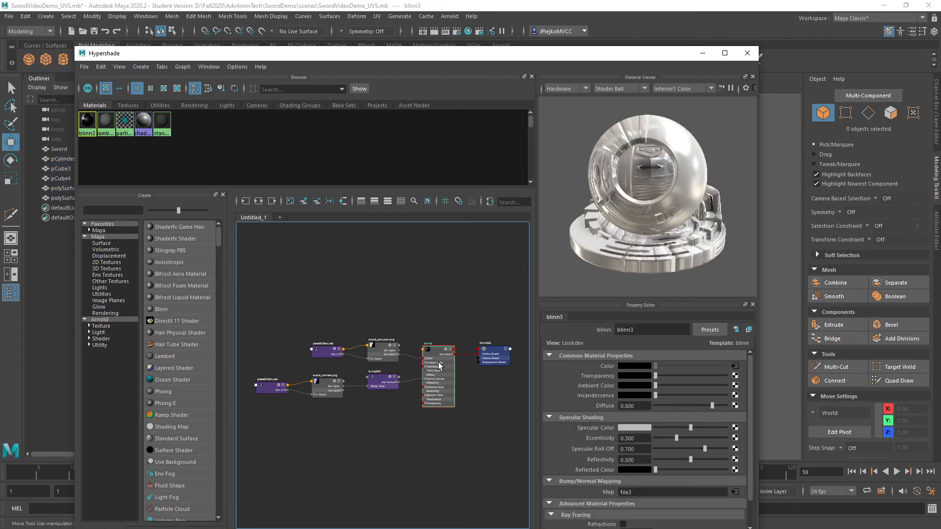
pyautogui.doubleClick(647, 330)
pyautogui.write('s')
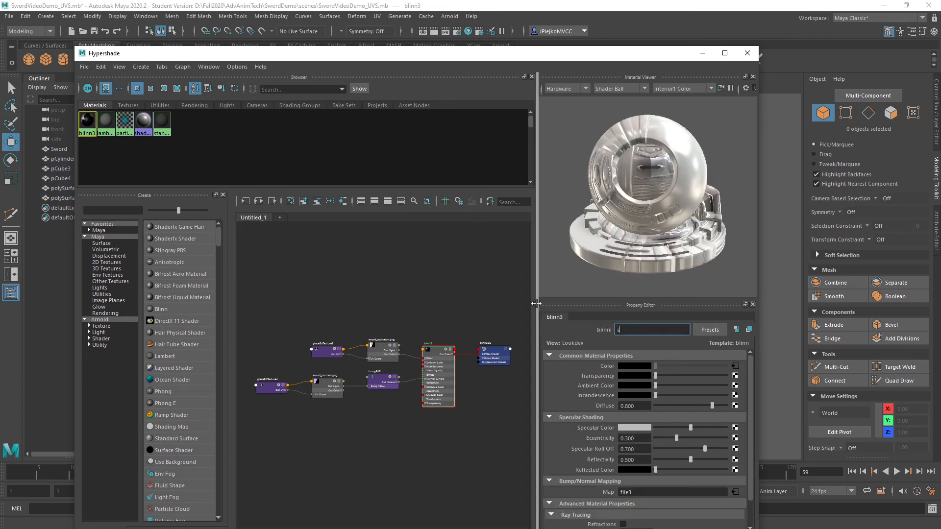
pyautogui.write('wordMaterial1')
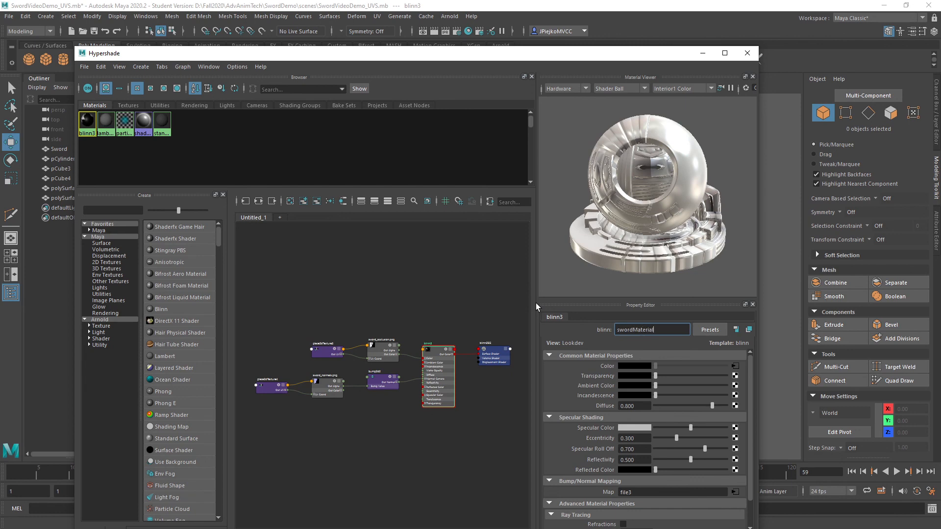
pyautogui.press('Return')
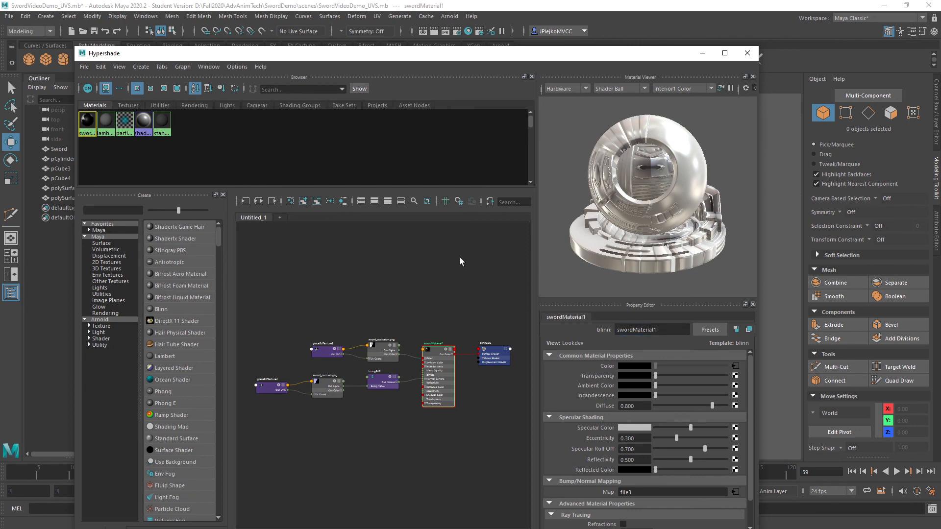
# Assign the sword material to all five sword meshes, close the Hypershade and clear the selection.
pyautogui.moveTo(561, 47); pyautogui.dragTo(561, 298)
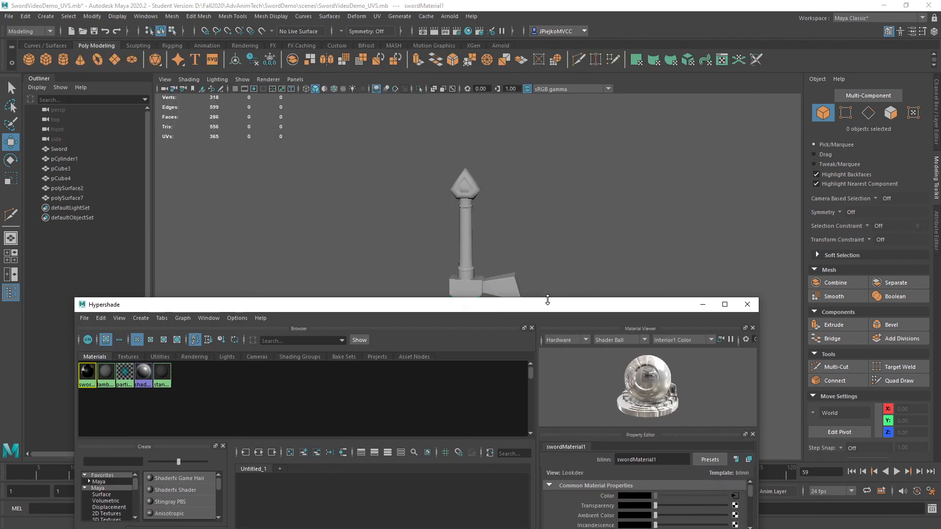
pyautogui.moveTo(357, 143); pyautogui.dragTo(539, 260)
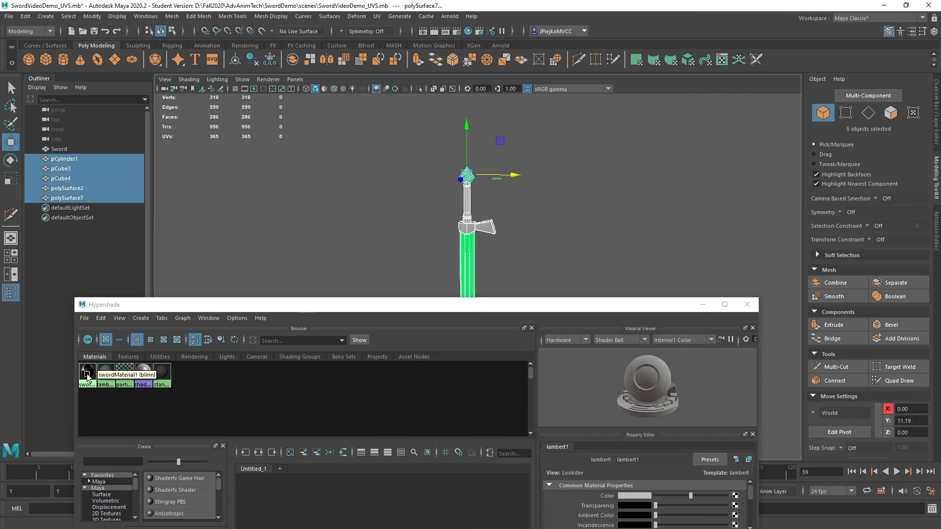
pyautogui.moveTo(89, 375); pyautogui.dragTo(93, 351, button='right')
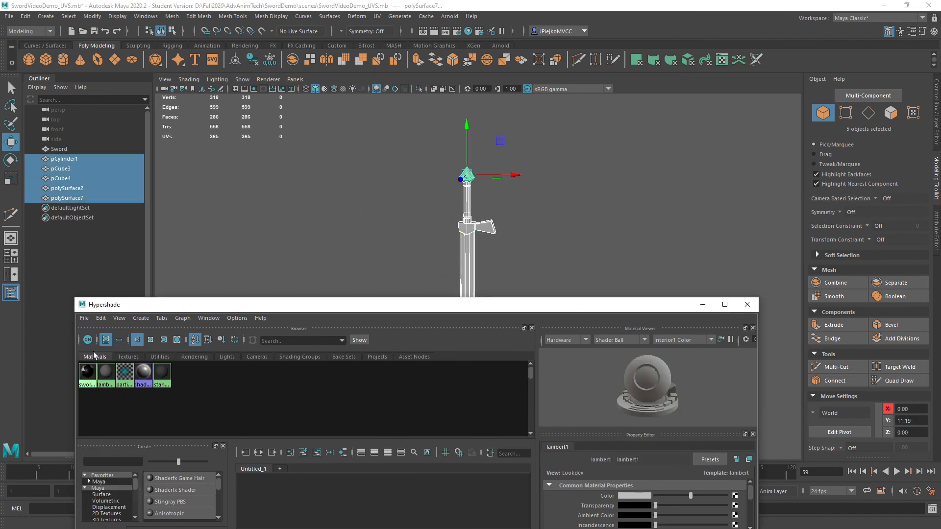
pyautogui.click(746, 309)
pyautogui.click(569, 326)
# Turn on hardware texturing so the viewport shows the baked maps on the sword.
pyautogui.keyDown('alt'); pyautogui.moveTo(569, 327); pyautogui.dragTo(556, 434, button='middle'); pyautogui.keyUp('alt')
pyautogui.keyDown('alt'); pyautogui.moveTo(556, 435); pyautogui.dragTo(768, 442, button='right'); pyautogui.keyUp('alt')
pyautogui.keyDown('alt'); pyautogui.moveTo(383, 331); pyautogui.dragTo(418, 270, button='middle'); pyautogui.keyUp('alt')
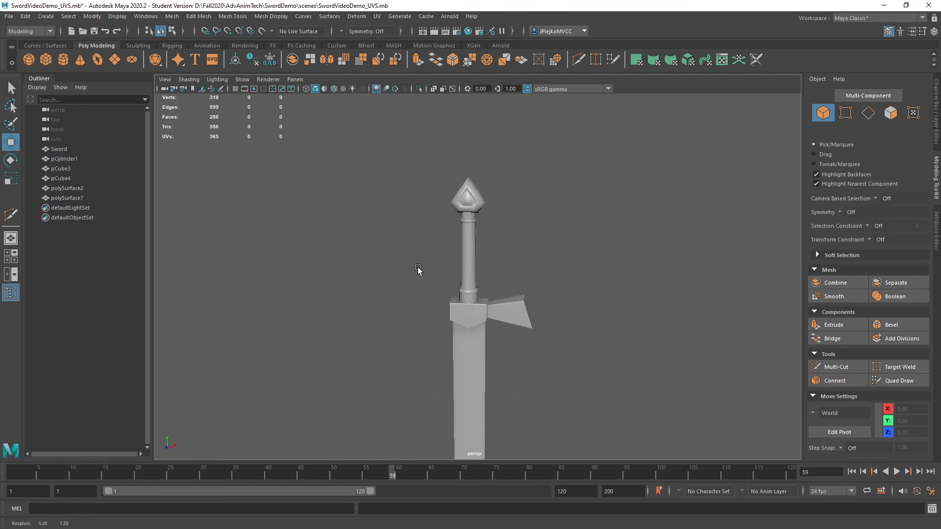
pyautogui.keyDown('alt'); pyautogui.moveTo(418, 270); pyautogui.dragTo(445, 284); pyautogui.keyUp('alt')
pyautogui.keyDown('alt'); pyautogui.moveTo(445, 284); pyautogui.dragTo(475, 276, button='right'); pyautogui.keyUp('alt')
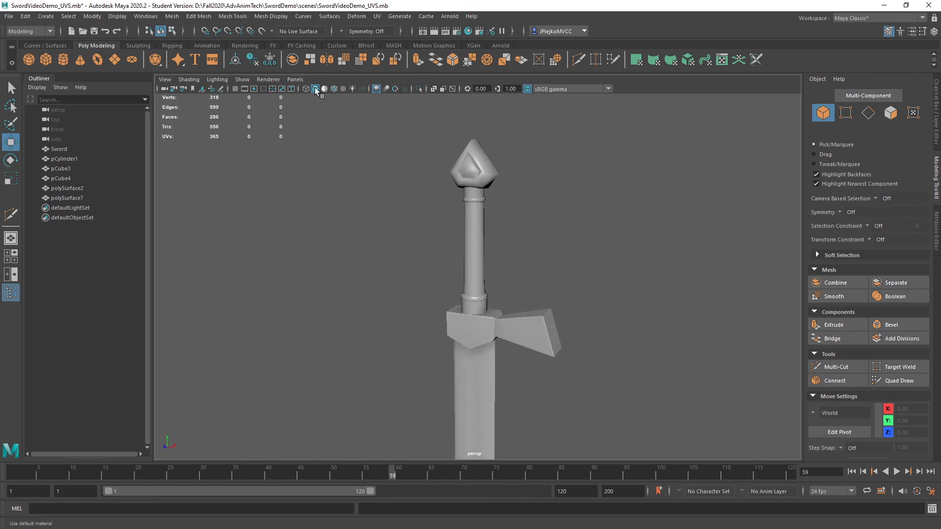
pyautogui.click(188, 80)
pyautogui.click(214, 242)
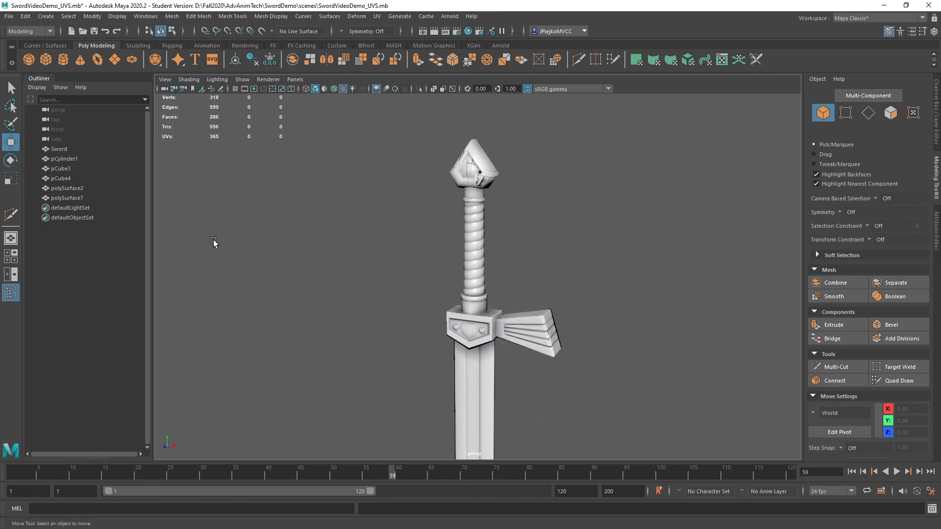
# Inspect the baked detail on the sword's hilt and pommel from both sides, selecting the pommel mesh.
pyautogui.moveTo(382, 317)
pyautogui.keyDown('alt'); pyautogui.mouseDown()
pyautogui.moveTo(153, 305)
pyautogui.moveTo(162, 324)
pyautogui.moveTo(181, 333)
pyautogui.moveTo(145, 329)
pyautogui.mouseUp(); pyautogui.keyUp('alt')
pyautogui.keyDown('alt'); pyautogui.moveTo(287, 314); pyautogui.dragTo(325, 326); pyautogui.keyUp('alt')
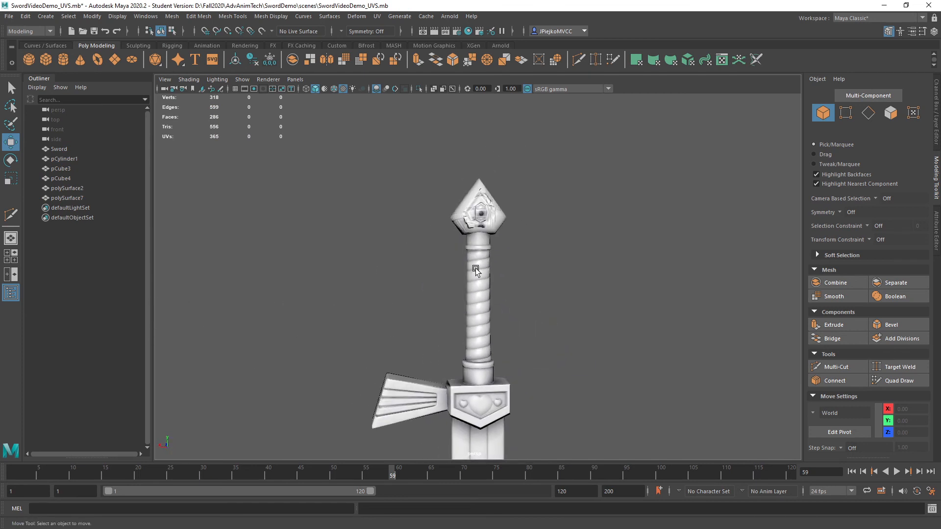
pyautogui.scroll(10, 618, 233)
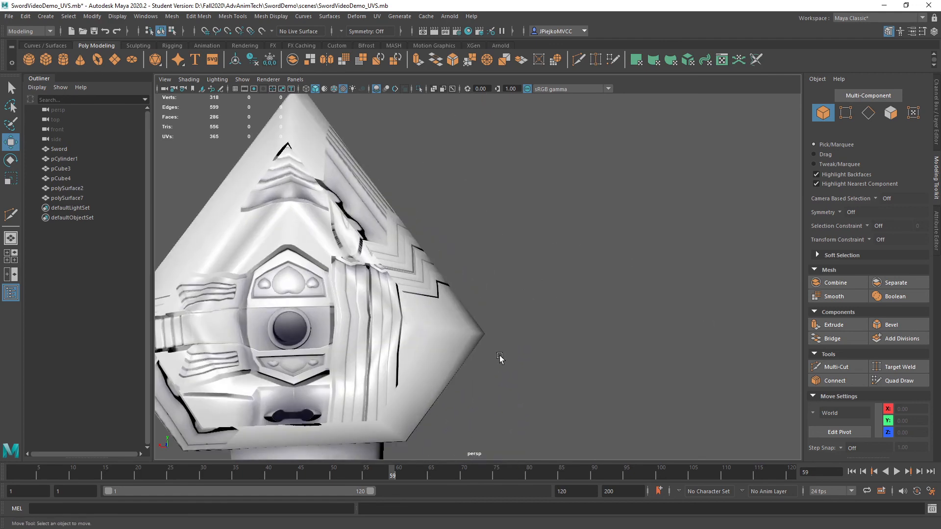
pyautogui.scroll(-3, 499, 358)
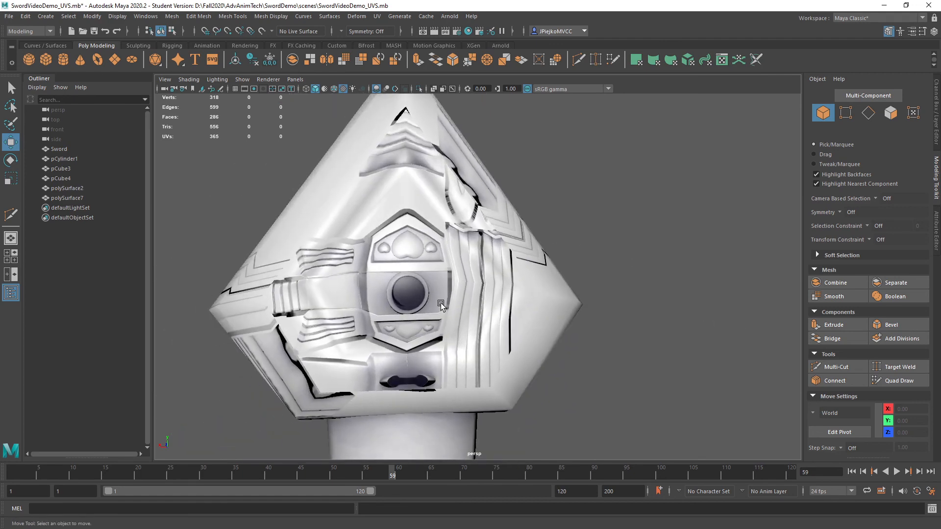
pyautogui.click(499, 358)
pyautogui.keyDown('alt'); pyautogui.moveTo(499, 358); pyautogui.dragTo(316, 319, button='right'); pyautogui.keyUp('alt')
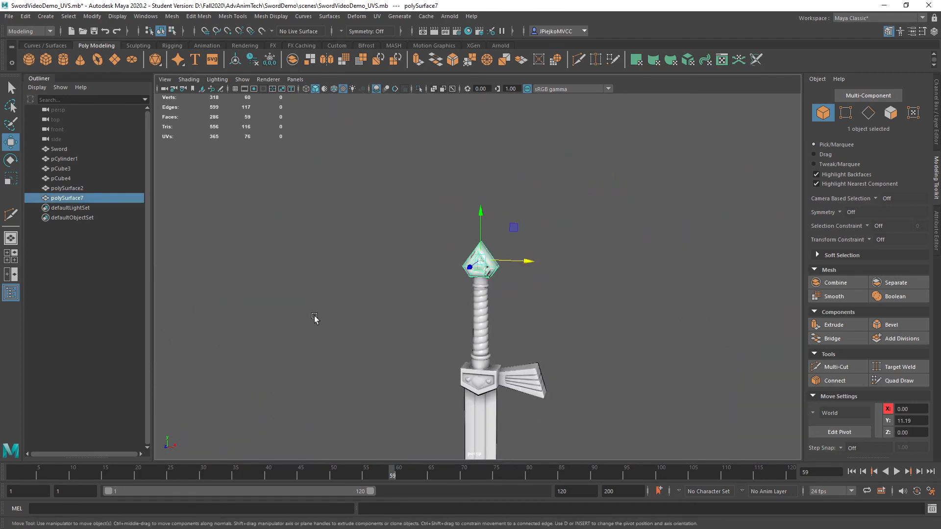
pyautogui.keyDown('alt'); pyautogui.moveTo(316, 319); pyautogui.dragTo(601, 373); pyautogui.keyUp('alt')
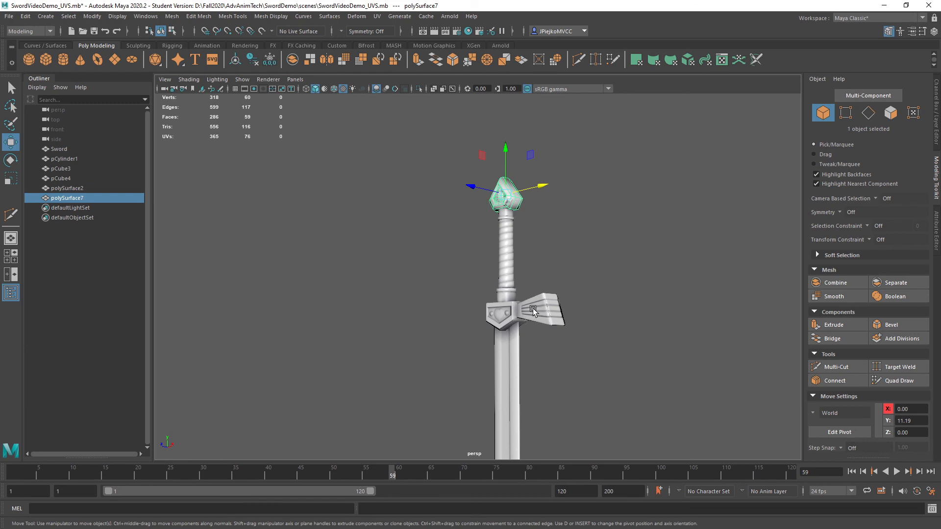
# Examine the blade and its tip up close for baking artifacts along the edges.
pyautogui.keyDown('alt'); pyautogui.moveTo(533, 311); pyautogui.dragTo(488, 232); pyautogui.keyUp('alt')
pyautogui.keyDown('alt'); pyautogui.moveTo(537, 247); pyautogui.dragTo(561, 295, button='right'); pyautogui.keyUp('alt')
pyautogui.keyDown('alt'); pyautogui.moveTo(453, 432); pyautogui.dragTo(431, 132, button='middle'); pyautogui.keyUp('alt')
pyautogui.keyDown('alt'); pyautogui.moveTo(512, 294); pyautogui.dragTo(513, 245, button='middle'); pyautogui.keyUp('alt')
pyautogui.keyDown('alt'); pyautogui.moveTo(513, 245); pyautogui.dragTo(611, 319, button='right'); pyautogui.keyUp('alt')
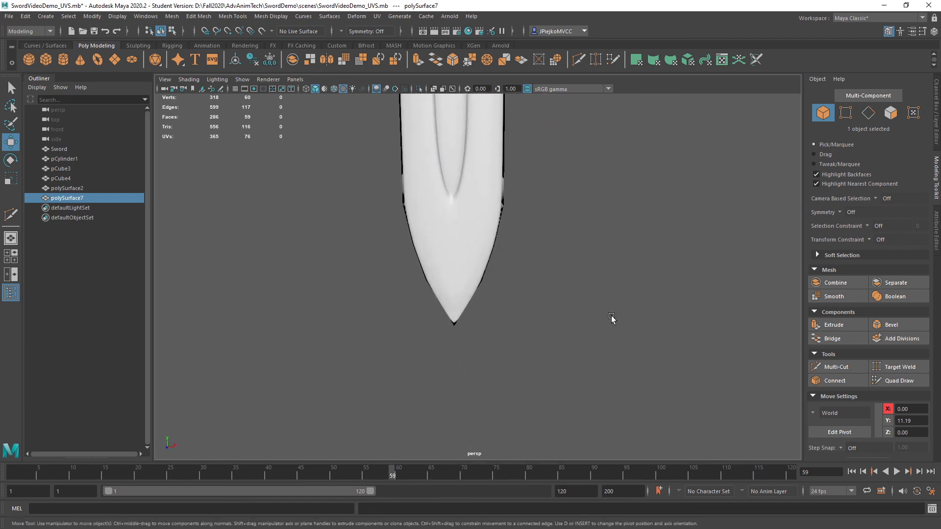
pyautogui.keyDown('alt'); pyautogui.moveTo(612, 319); pyautogui.dragTo(493, 194, button='middle'); pyautogui.keyUp('alt')
pyautogui.moveTo(494, 193)
pyautogui.keyDown('alt'); pyautogui.mouseDown()
pyautogui.moveTo(507, 185)
pyautogui.moveTo(519, 133)
pyautogui.moveTo(495, 212)
pyautogui.mouseUp(); pyautogui.keyUp('alt')
pyautogui.keyDown('alt'); pyautogui.moveTo(495, 212); pyautogui.dragTo(733, 346, button='right'); pyautogui.keyUp('alt')
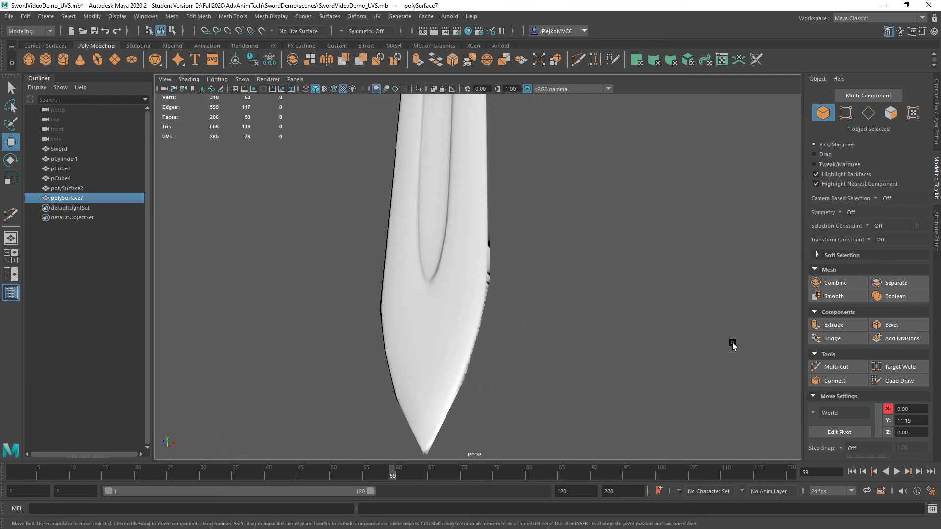
pyautogui.scroll(-10, 489, 309)
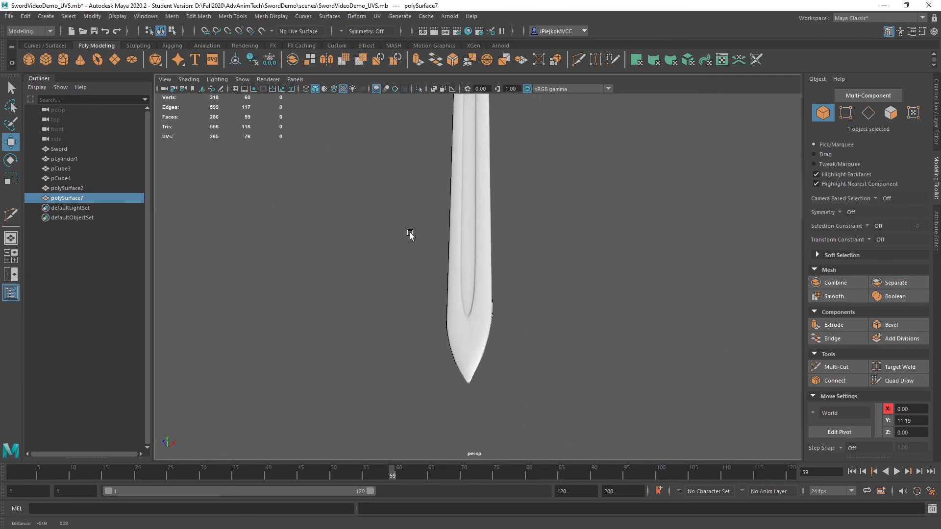
# Orbit around the guard, grip and pommel to examine how the baked maps sit on them.
pyautogui.keyDown('alt'); pyautogui.moveTo(361, 302); pyautogui.dragTo(833, 402, button='right'); pyautogui.keyUp('alt')
pyautogui.keyDown('alt'); pyautogui.moveTo(361, 263); pyautogui.dragTo(374, 309, button='middle'); pyautogui.keyUp('alt')
pyautogui.keyDown('alt'); pyautogui.moveTo(374, 309); pyautogui.dragTo(451, 311); pyautogui.keyUp('alt')
pyautogui.keyDown('alt'); pyautogui.moveTo(451, 311); pyautogui.dragTo(614, 346, button='middle'); pyautogui.keyUp('alt')
pyautogui.keyDown('alt'); pyautogui.moveTo(613, 347); pyautogui.dragTo(387, 321); pyautogui.keyUp('alt')
pyautogui.keyDown('alt'); pyautogui.moveTo(388, 321); pyautogui.dragTo(439, 314, button='middle'); pyautogui.keyUp('alt')
pyautogui.keyDown('alt'); pyautogui.moveTo(437, 314); pyautogui.dragTo(405, 291); pyautogui.keyUp('alt')
pyautogui.keyDown('alt'); pyautogui.moveTo(594, 242); pyautogui.dragTo(492, 218); pyautogui.keyUp('alt')
pyautogui.keyDown('alt'); pyautogui.moveTo(440, 280); pyautogui.dragTo(547, 385); pyautogui.keyUp('alt')
pyautogui.keyDown('alt'); pyautogui.moveTo(546, 383); pyautogui.dragTo(566, 409, button='middle'); pyautogui.keyUp('alt')
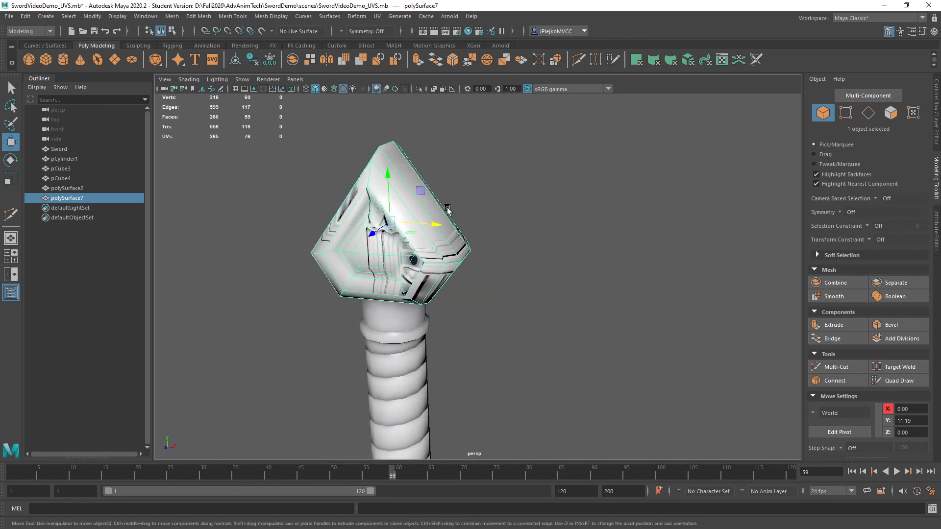
# Open the UV Editor for the selected pommel and place it beside the sword with the pommel's UV shells in view.
pyautogui.click(376, 16)
pyautogui.click(394, 42)
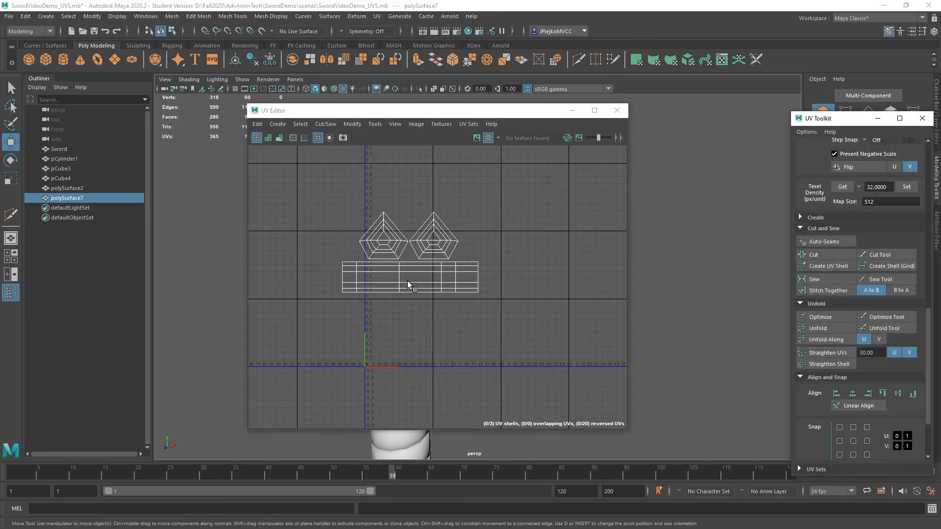
pyautogui.moveTo(376, 117); pyautogui.dragTo(597, 143)
pyautogui.keyDown('alt'); pyautogui.moveTo(346, 313); pyautogui.dragTo(330, 229, button='middle'); pyautogui.keyUp('alt')
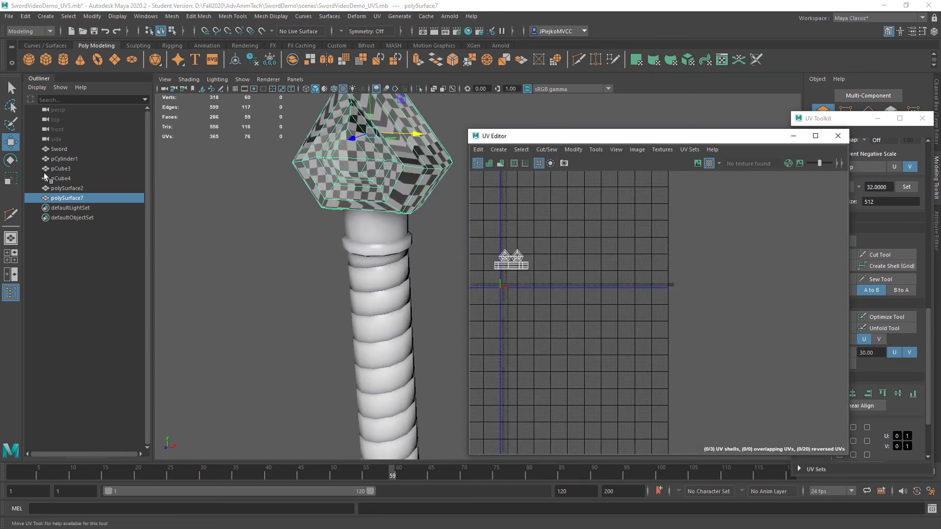
pyautogui.keyDown('alt'); pyautogui.moveTo(329, 230); pyautogui.dragTo(63, 221, button='right'); pyautogui.keyUp('alt')
pyautogui.keyDown('alt'); pyautogui.moveTo(411, 314); pyautogui.dragTo(358, 236, button='middle'); pyautogui.keyUp('alt')
pyautogui.keyDown('alt'); pyautogui.moveTo(563, 287); pyautogui.dragTo(646, 267, button='right'); pyautogui.keyUp('alt')
pyautogui.keyDown('alt'); pyautogui.moveTo(646, 268); pyautogui.dragTo(937, 302, button='middle'); pyautogui.keyUp('alt')
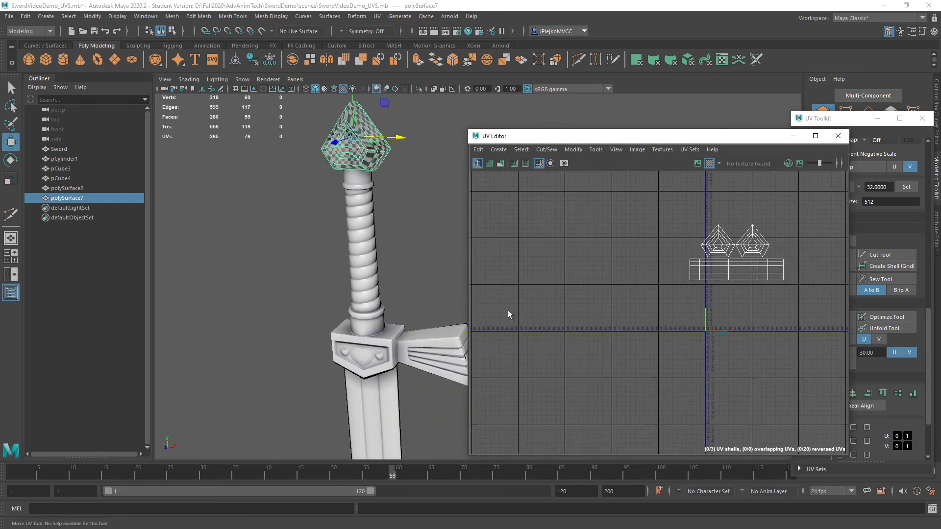
pyautogui.keyDown('alt'); pyautogui.moveTo(417, 314); pyautogui.dragTo(301, 282, button='right'); pyautogui.keyUp('alt')
# Display the UVs of all the sword meshes together in the UV Editor and switch to UV shell selection.
pyautogui.moveTo(379, 249); pyautogui.dragTo(378, 284, button='right')
pyautogui.moveTo(421, 234); pyautogui.dragTo(422, 234, button='right')
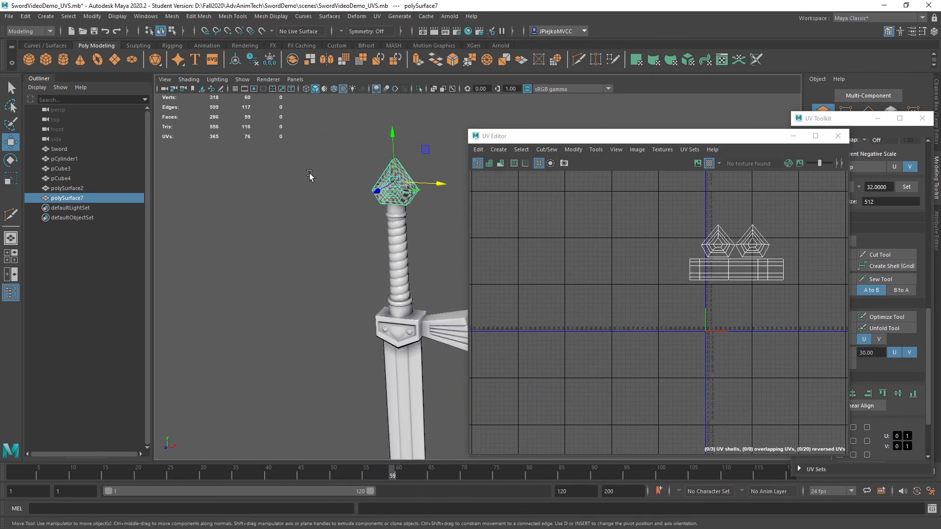
pyautogui.moveTo(447, 393); pyautogui.dragTo(447, 394)
pyautogui.keyDown('alt'); pyautogui.moveTo(638, 335); pyautogui.dragTo(833, 294, button='right'); pyautogui.keyUp('alt')
pyautogui.keyDown('alt'); pyautogui.moveTo(833, 294); pyautogui.dragTo(670, 319, button='middle'); pyautogui.keyUp('alt')
pyautogui.keyDown('alt'); pyautogui.moveTo(669, 318); pyautogui.dragTo(610, 291, button='right'); pyautogui.keyUp('alt')
pyautogui.keyDown('alt'); pyautogui.moveTo(611, 291); pyautogui.dragTo(656, 336, button='middle'); pyautogui.keyUp('alt')
pyautogui.keyDown('alt'); pyautogui.moveTo(657, 336); pyautogui.dragTo(765, 360, button='right'); pyautogui.keyUp('alt')
pyautogui.moveTo(395, 186); pyautogui.dragTo(403, 192, button='right')
pyautogui.moveTo(607, 215); pyautogui.dragTo(619, 227, button='right')
# Move the pommel's three UV shells into the 0–1 UV square and scale them down until the strip is about 0.45 units wide.
pyautogui.keyDown('alt'); pyautogui.moveTo(784, 249); pyautogui.dragTo(726, 260, button='right'); pyautogui.keyUp('alt')
pyautogui.click(725, 280)
pyautogui.keyDown('alt'); pyautogui.moveTo(725, 259); pyautogui.dragTo(697, 275, button='middle'); pyautogui.keyUp('alt')
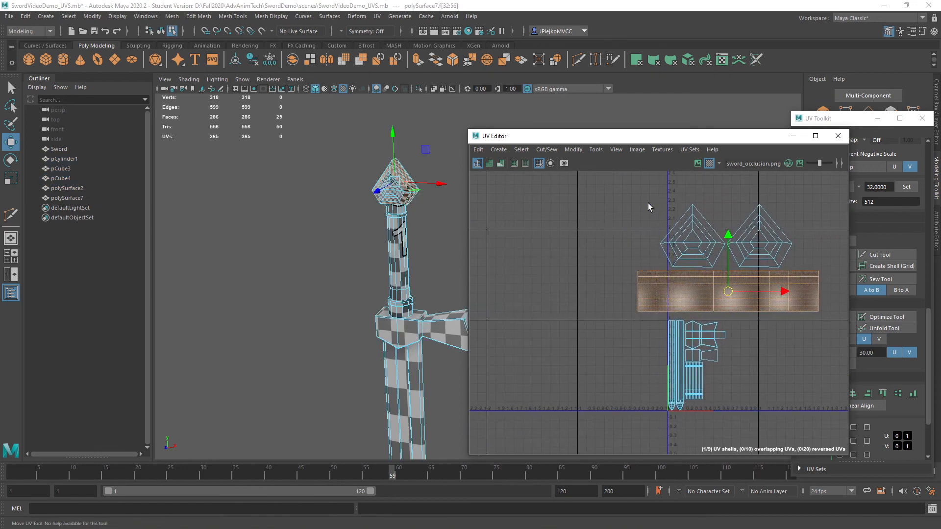
pyautogui.moveTo(657, 208); pyautogui.dragTo(774, 297)
pyautogui.moveTo(728, 258); pyautogui.dragTo(676, 374)
pyautogui.press('r')
pyautogui.press('w')
pyautogui.keyDown('alt'); pyautogui.moveTo(645, 383); pyautogui.dragTo(931, 380, button='right'); pyautogui.keyUp('alt')
pyautogui.keyDown('alt'); pyautogui.moveTo(684, 235); pyautogui.dragTo(687, 309, button='middle'); pyautogui.keyUp('alt')
pyautogui.press('e')
pyautogui.moveTo(739, 269); pyautogui.dragTo(748, 278)
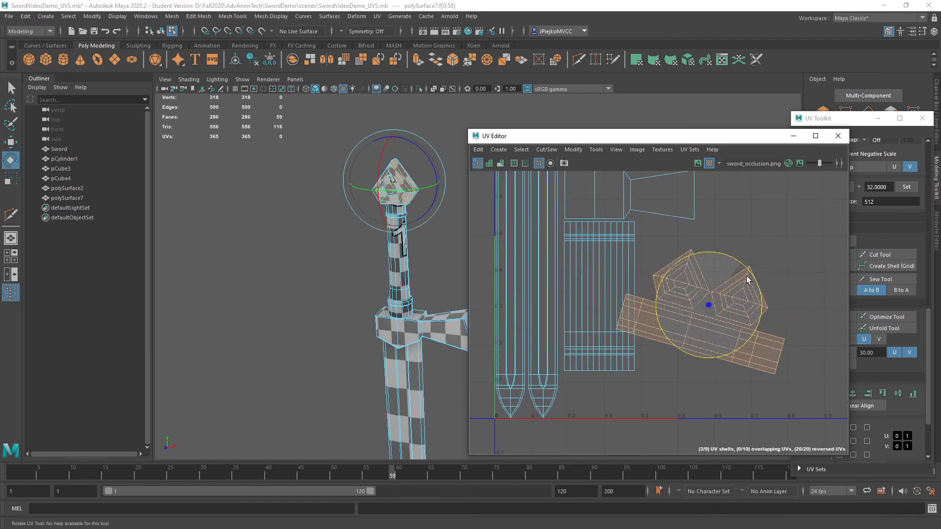
pyautogui.hotkey('ctrl', 'z')
pyautogui.moveTo(711, 135); pyautogui.dragTo(483, 105)
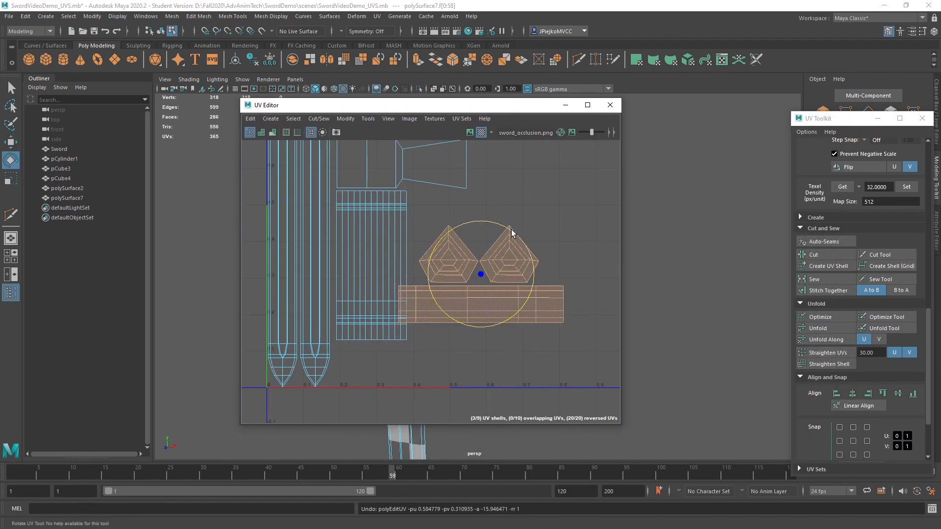
pyautogui.moveTo(511, 229); pyautogui.dragTo(573, 281)
pyautogui.hotkey('ctrl', 'z')
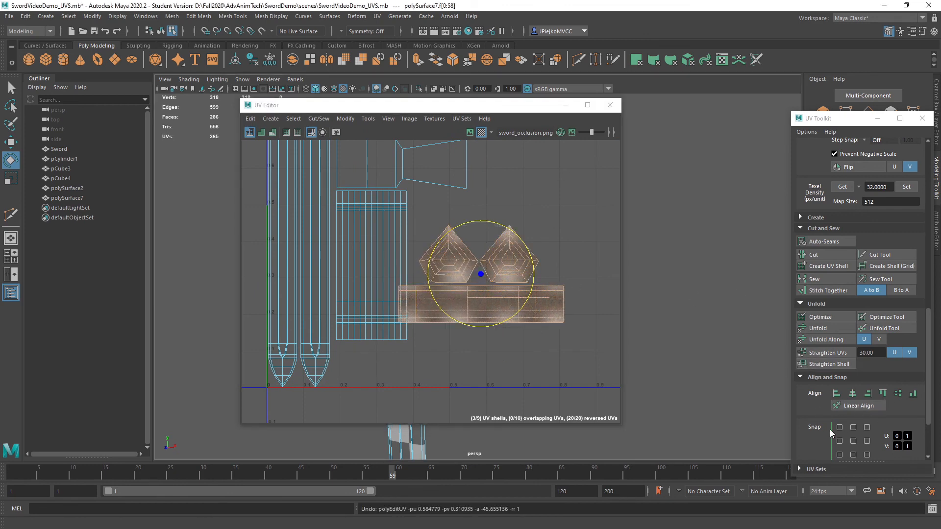
# Try the pommel's UV shells rotated 90 degrees clockwise beside the grip shell, and rotate them back counterclockwise.
pyautogui.scroll(6, 843, 421)
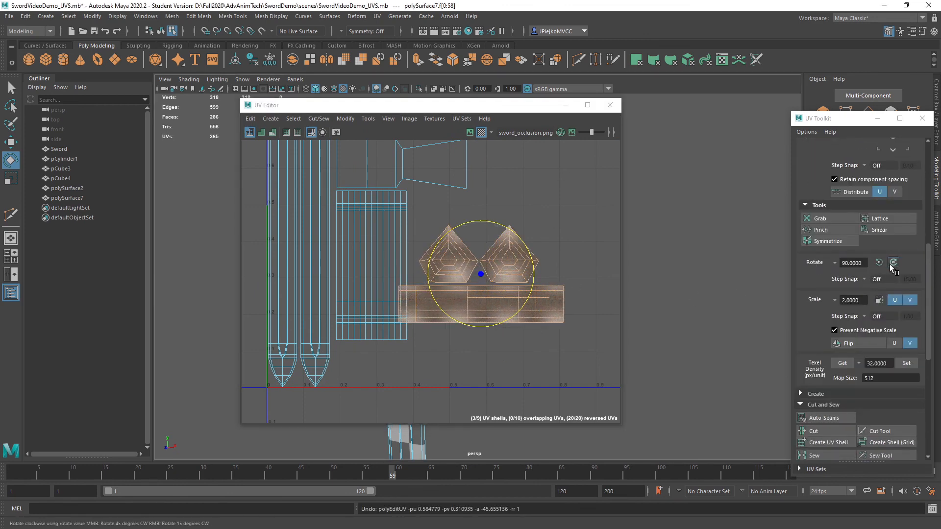
pyautogui.click(892, 263)
pyautogui.keyDown('alt'); pyautogui.moveTo(425, 259); pyautogui.dragTo(424, 279, button='middle'); pyautogui.keyUp('alt')
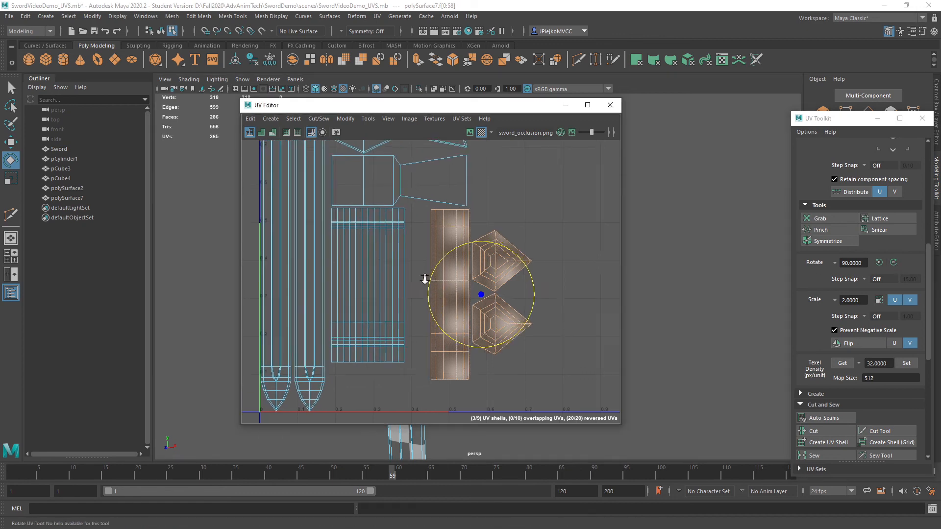
pyautogui.keyDown('alt'); pyautogui.moveTo(423, 279); pyautogui.dragTo(485, 290, button='right'); pyautogui.keyUp('alt')
pyautogui.press('w')
pyautogui.moveTo(557, 300); pyautogui.dragTo(529, 299)
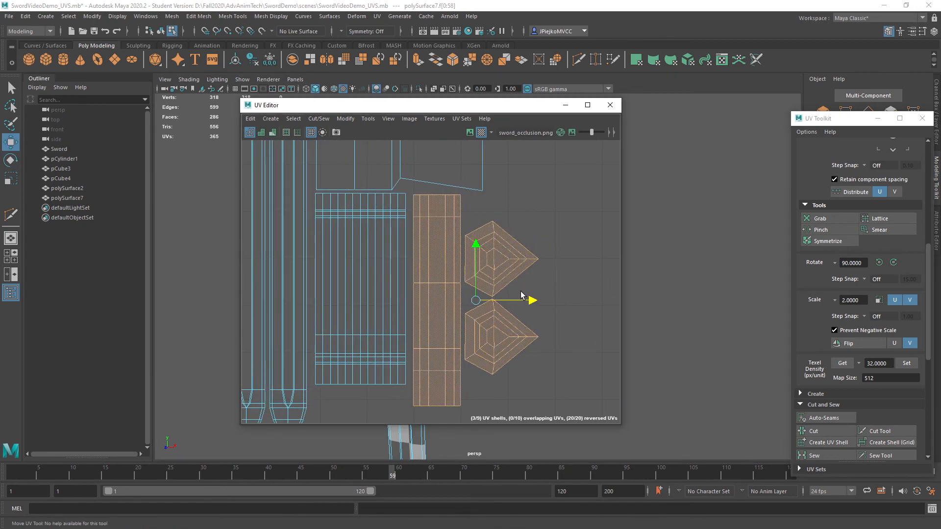
pyautogui.scroll(-1, 529, 300)
pyautogui.scroll(-3, 490, 284)
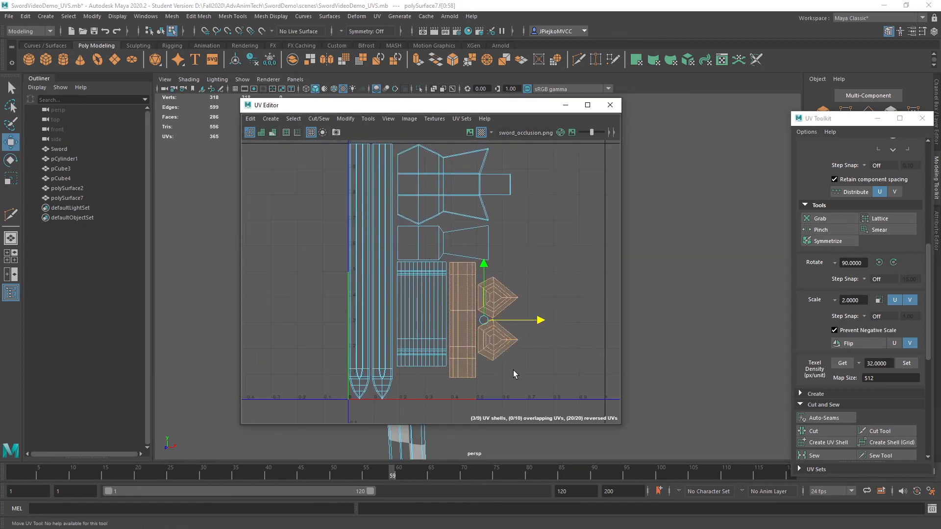
pyautogui.click(881, 263)
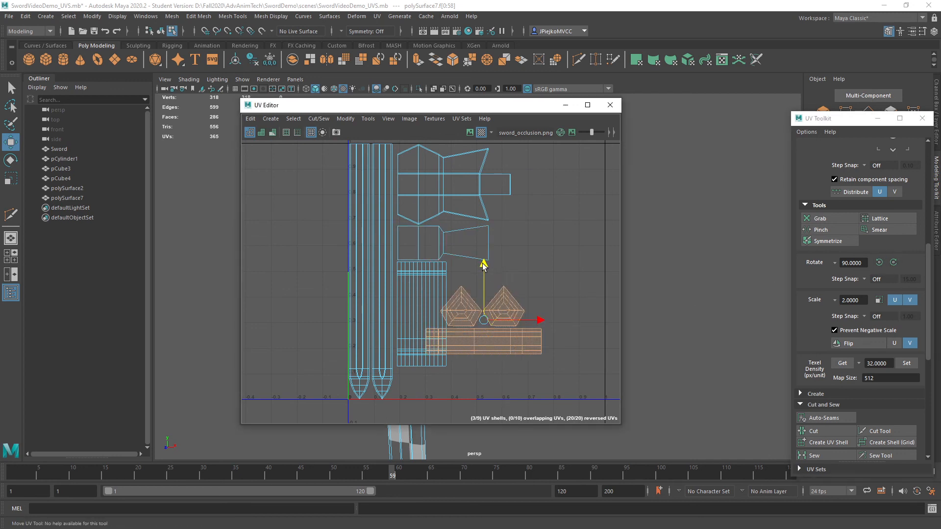
# Move the three pommel shells so the long strip lies beneath the grip shell at the base of the 0–1 square.
pyautogui.moveTo(484, 266); pyautogui.dragTo(486, 305)
pyautogui.keyDown('alt'); pyautogui.moveTo(236, 342); pyautogui.dragTo(314, 343, button='right'); pyautogui.keyUp('alt')
pyautogui.keyDown('alt'); pyautogui.moveTo(343, 347); pyautogui.dragTo(348, 278, button='middle'); pyautogui.keyUp('alt')
pyautogui.keyDown('alt'); pyautogui.moveTo(348, 279); pyautogui.dragTo(409, 294, button='right'); pyautogui.keyUp('alt')
pyautogui.keyDown('alt'); pyautogui.moveTo(532, 303); pyautogui.dragTo(478, 300, button='middle'); pyautogui.keyUp('alt')
pyautogui.moveTo(515, 291); pyautogui.dragTo(478, 290)
pyautogui.moveTo(426, 238); pyautogui.dragTo(426, 243)
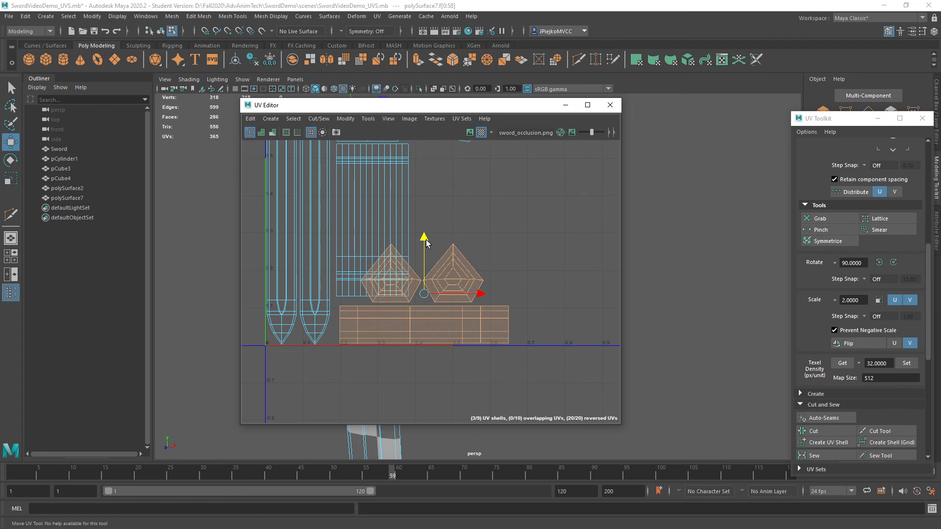
# Stack the overlapping pommel face shell above the other face shell beside the grip shell, and close the UV Editor.
pyautogui.click(414, 288)
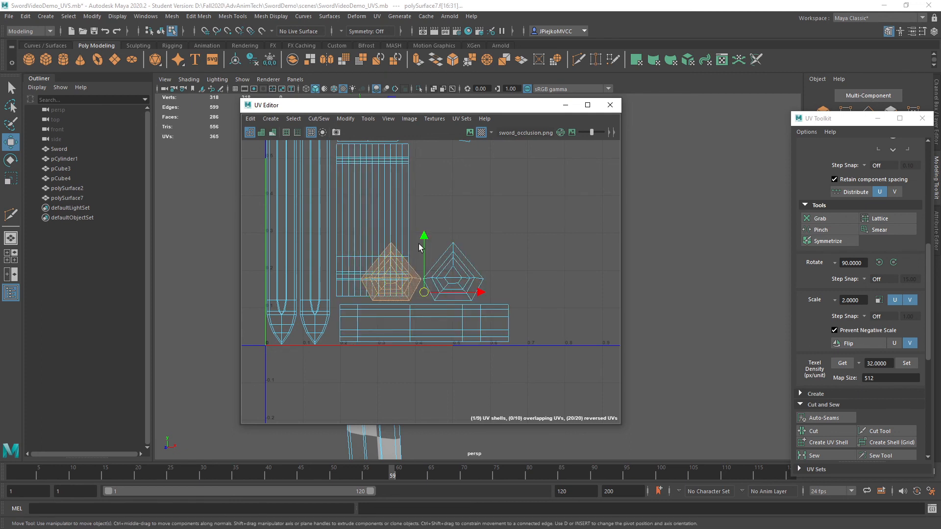
pyautogui.moveTo(420, 247); pyautogui.dragTo(423, 165)
pyautogui.moveTo(478, 210); pyautogui.dragTo(527, 212)
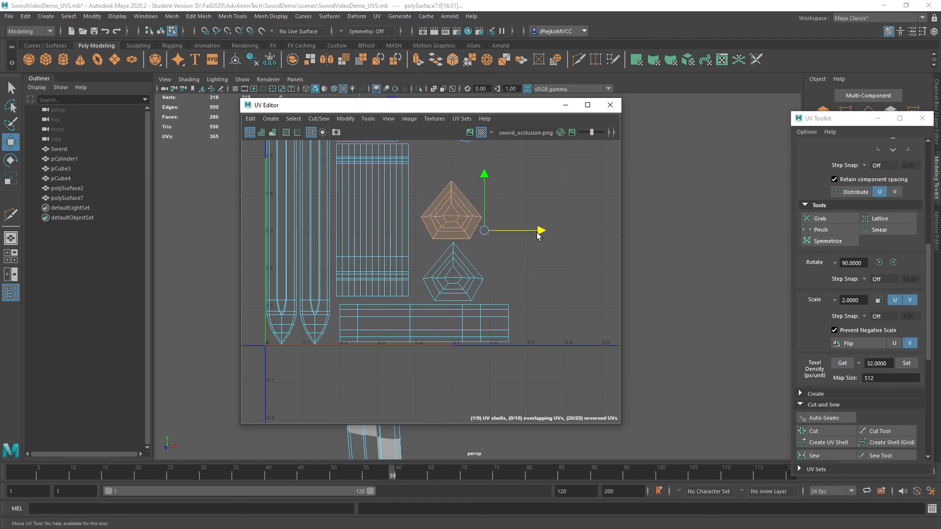
pyautogui.scroll(-3, 546, 265)
pyautogui.click(523, 311)
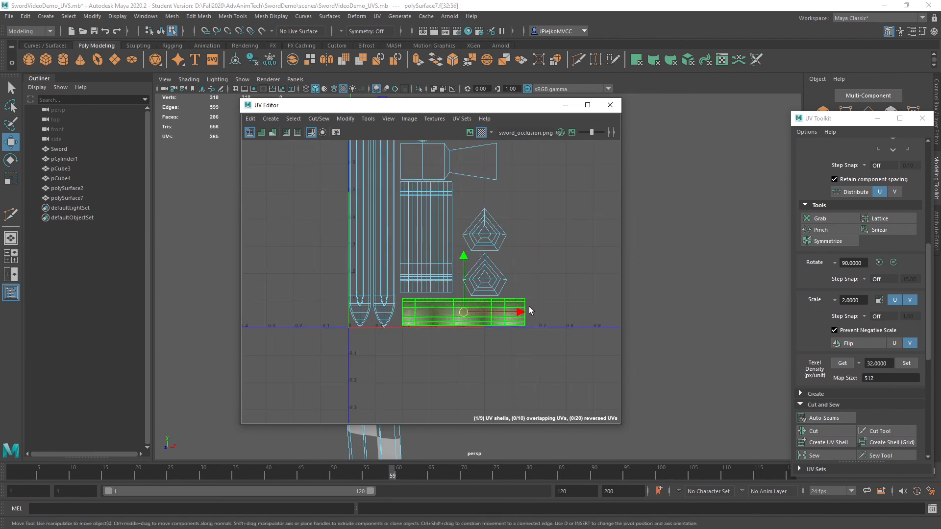
pyautogui.moveTo(522, 312); pyautogui.dragTo(521, 312)
pyautogui.scroll(-4, 522, 308)
pyautogui.keyDown('alt'); pyautogui.moveTo(514, 231); pyautogui.dragTo(506, 290, button='middle'); pyautogui.keyUp('alt')
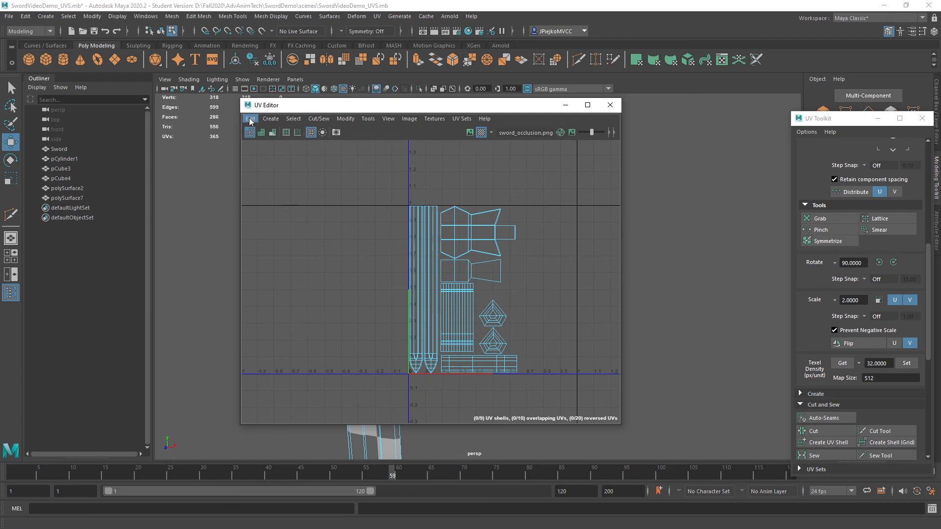
pyautogui.click(616, 110)
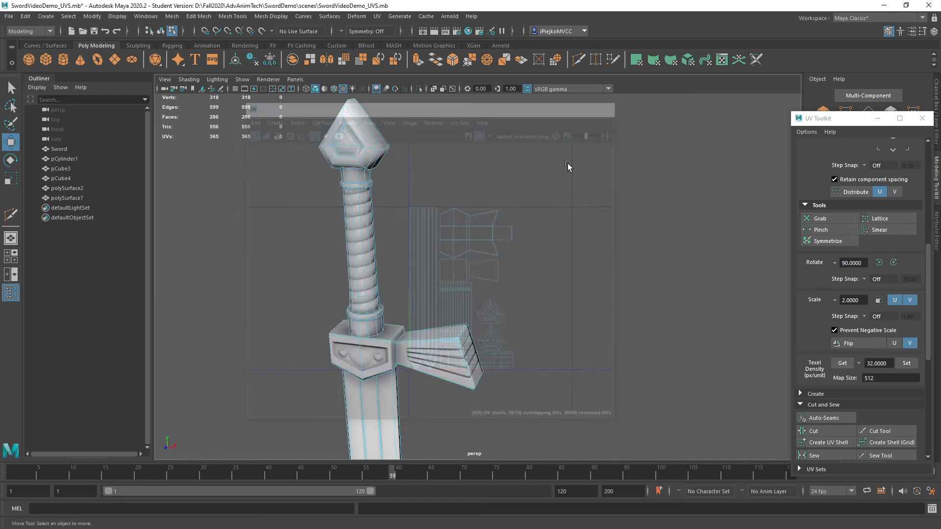
# Export all five low-poly sword parts to the LowRes folder, overwriting sword_Low.obj.
pyautogui.scroll(-6, 507, 330)
pyautogui.moveTo(383, 181); pyautogui.dragTo(427, 164, button='right')
pyautogui.moveTo(332, 150); pyautogui.dragTo(526, 375)
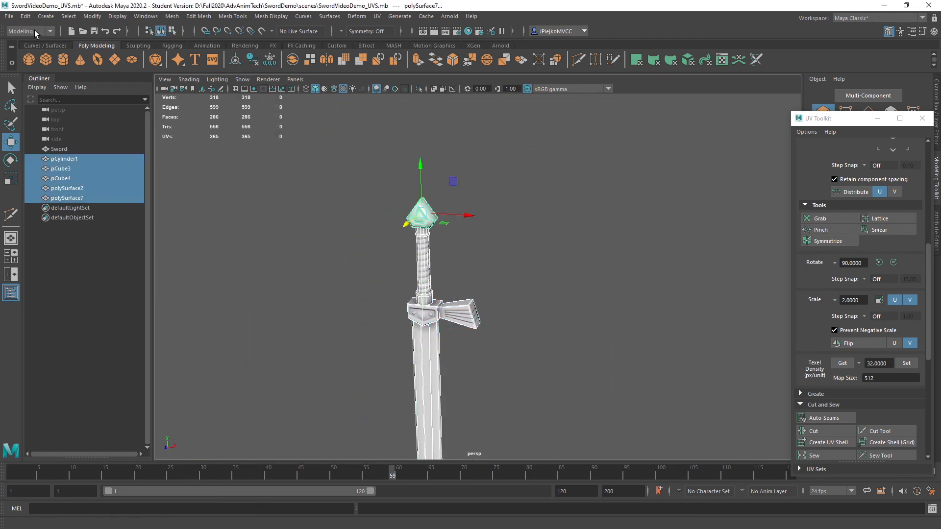
pyautogui.click(8, 16)
pyautogui.click(41, 144)
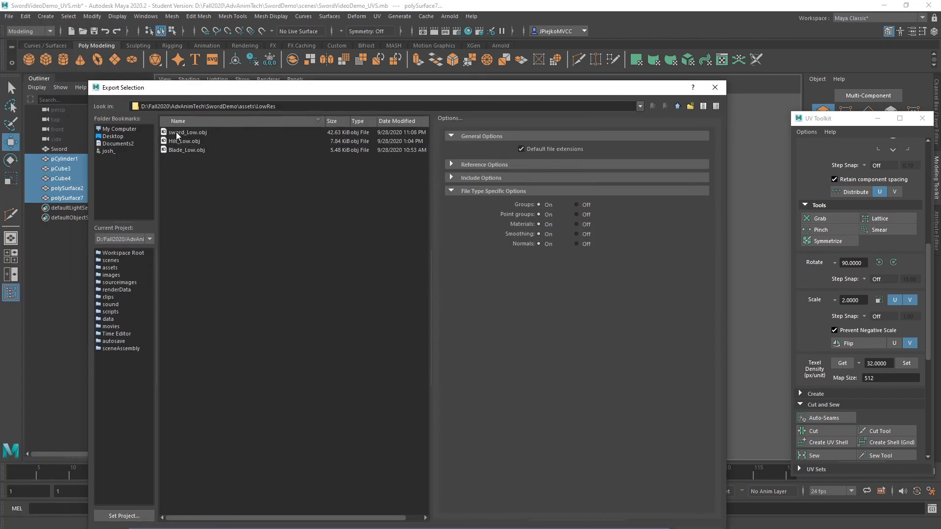
pyautogui.click(181, 133)
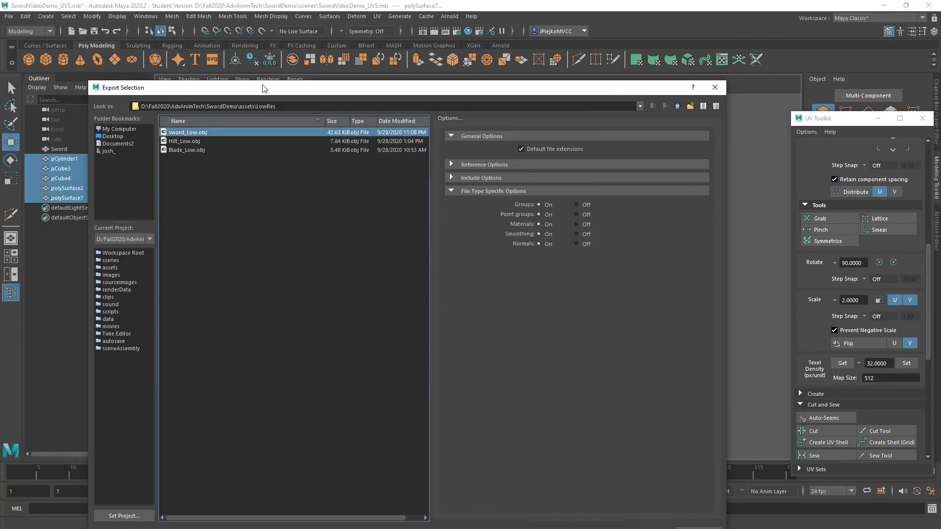
pyautogui.moveTo(263, 88); pyautogui.dragTo(262, 69)
pyautogui.click(690, 494)
pyautogui.click(387, 301)
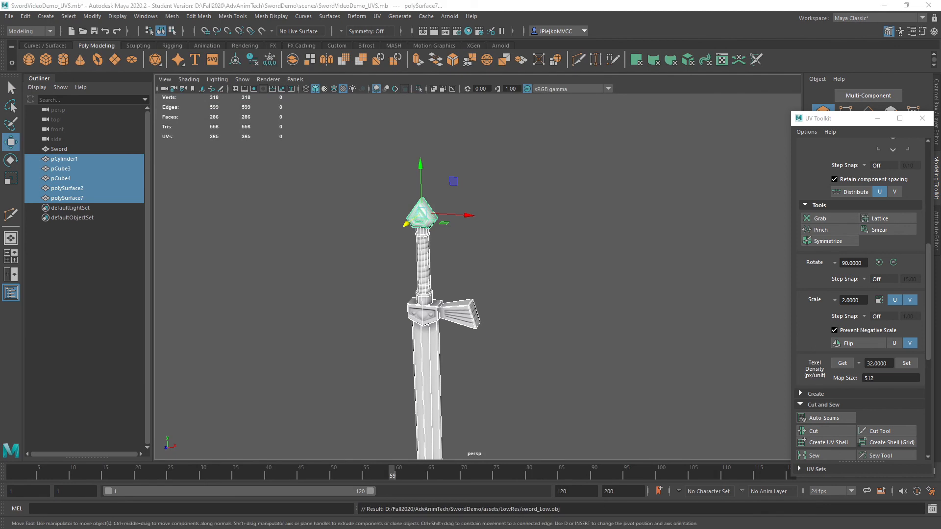
# Switch to xNormal and close the preview of the previous bake.
pyautogui.hotkey('alt', 'Tab')
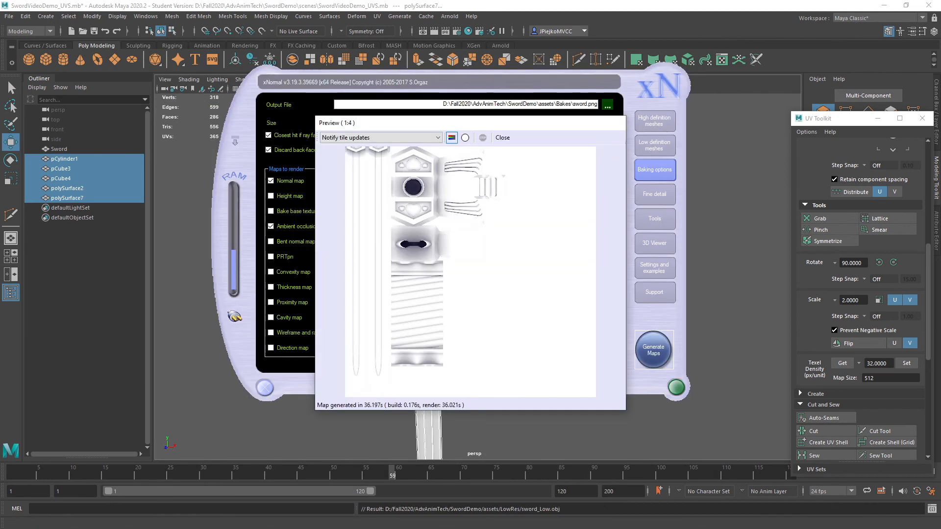
pyautogui.click(503, 137)
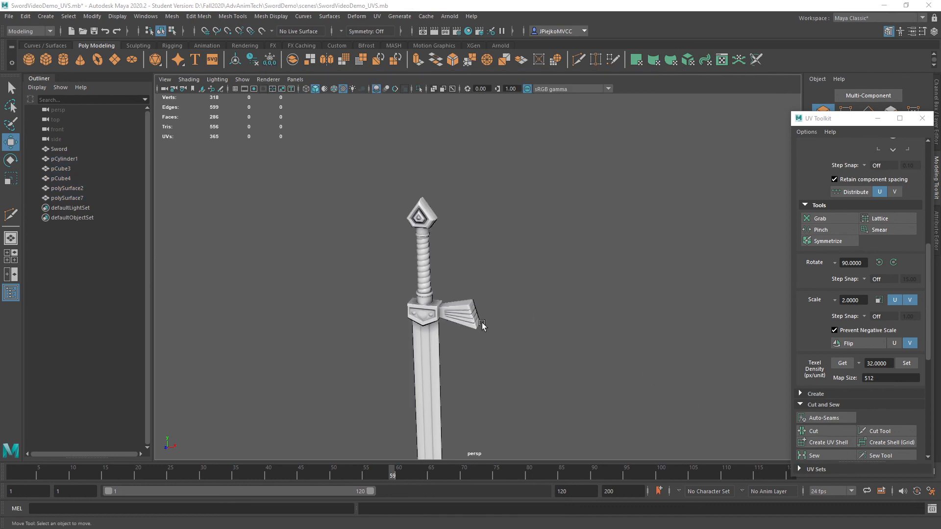
# Check the baked maps on the crossguard, grip and pommel, comparing the pommel with hardware texturing off and on.
pyautogui.keyDown('alt'); pyautogui.moveTo(432, 338); pyautogui.dragTo(681, 330, button='right'); pyautogui.keyUp('alt')
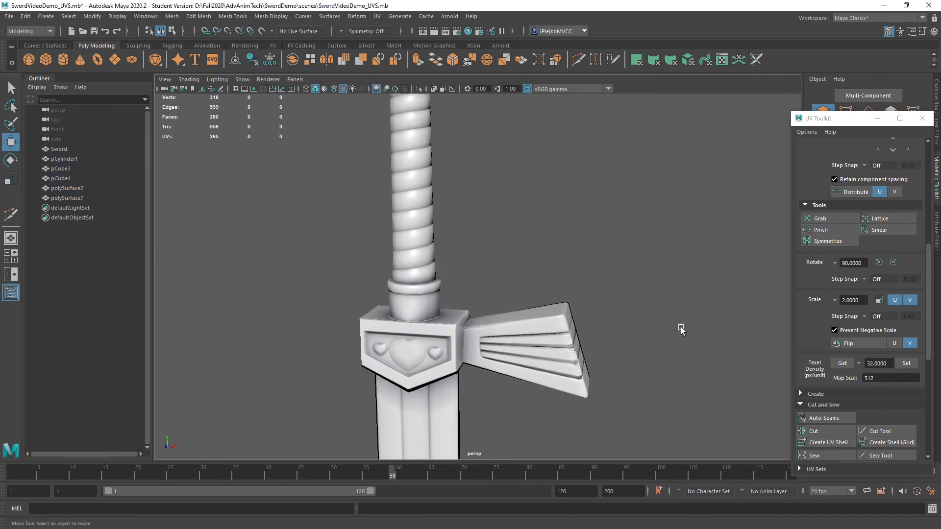
pyautogui.keyDown('alt'); pyautogui.moveTo(681, 330); pyautogui.dragTo(506, 382); pyautogui.keyUp('alt')
pyautogui.click(472, 221)
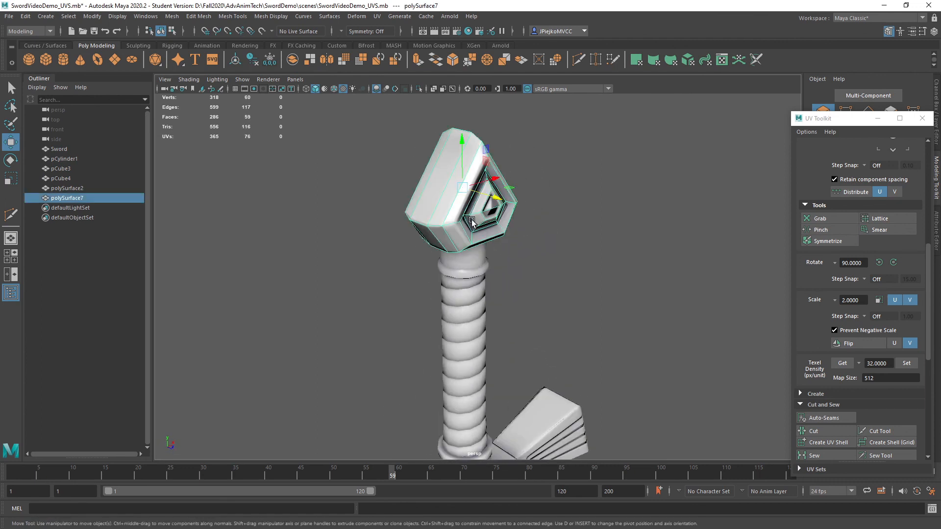
pyautogui.moveTo(568, 284)
pyautogui.keyDown('alt'); pyautogui.mouseDown()
pyautogui.moveTo(550, 283)
pyautogui.moveTo(580, 309)
pyautogui.moveTo(540, 287)
pyautogui.moveTo(470, 214)
pyautogui.moveTo(563, 283)
pyautogui.mouseUp(); pyautogui.keyUp('alt')
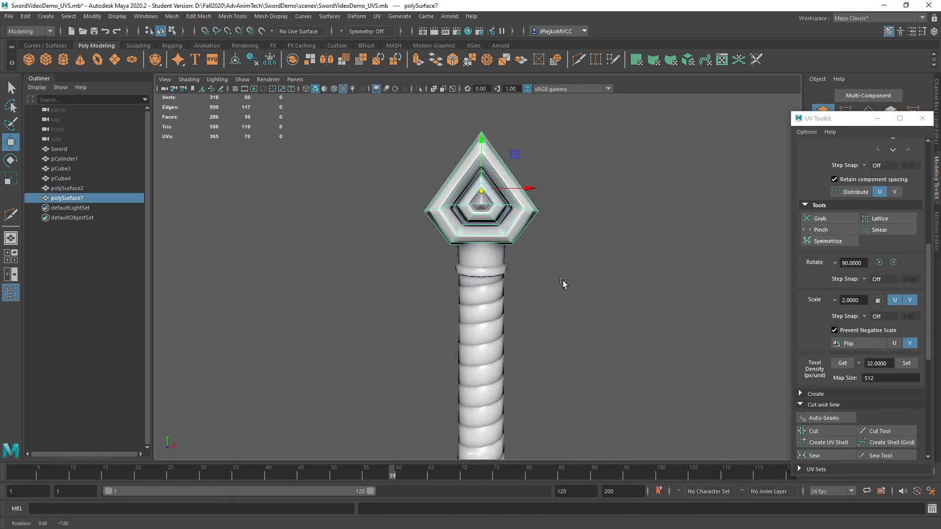
pyautogui.click(189, 79)
pyautogui.click(237, 241)
pyautogui.click(448, 311)
pyautogui.moveTo(448, 312)
pyautogui.keyDown('alt'); pyautogui.mouseDown()
pyautogui.moveTo(399, 313)
pyautogui.moveTo(498, 323)
pyautogui.moveTo(380, 315)
pyautogui.moveTo(456, 309)
pyautogui.moveTo(488, 284)
pyautogui.mouseUp(); pyautogui.keyUp('alt')
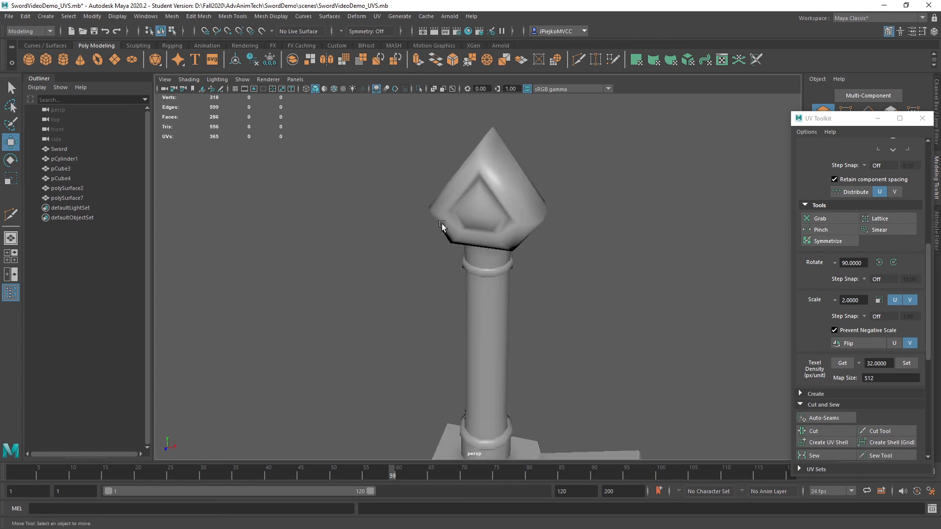
pyautogui.click(468, 237)
pyautogui.click(189, 79)
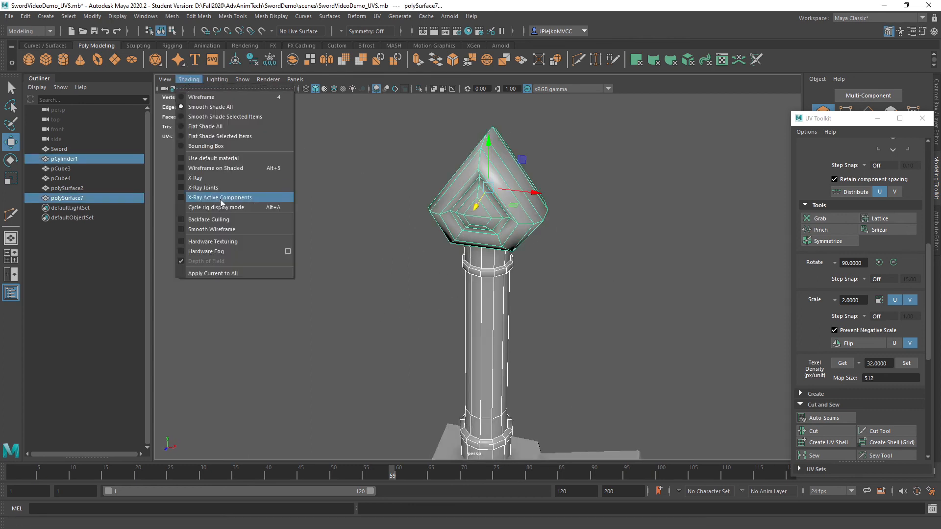
pyautogui.click(230, 243)
pyautogui.click(230, 242)
# Turn off hardware texturing and examine the crossguard's untextured low-poly geometry.
pyautogui.moveTo(486, 299)
pyautogui.keyDown('alt'); pyautogui.mouseDown()
pyautogui.moveTo(469, 316)
pyautogui.moveTo(582, 322)
pyautogui.moveTo(477, 184)
pyautogui.moveTo(508, 219)
pyautogui.moveTo(532, 277)
pyautogui.moveTo(546, 279)
pyautogui.moveTo(526, 255)
pyautogui.moveTo(450, 265)
pyautogui.mouseUp(); pyautogui.keyUp('alt')
pyautogui.keyDown('alt'); pyautogui.moveTo(379, 251); pyautogui.dragTo(425, 274); pyautogui.keyUp('alt')
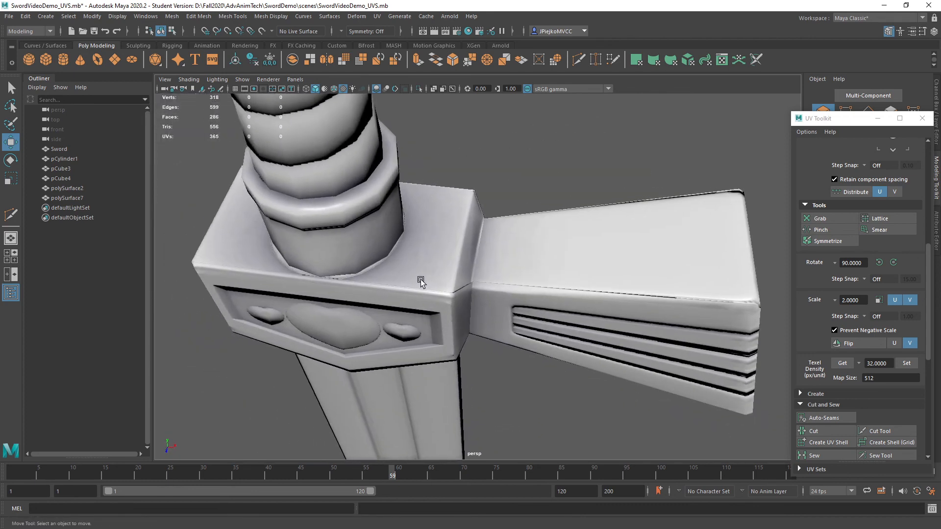
pyautogui.click(426, 274)
pyautogui.click(189, 80)
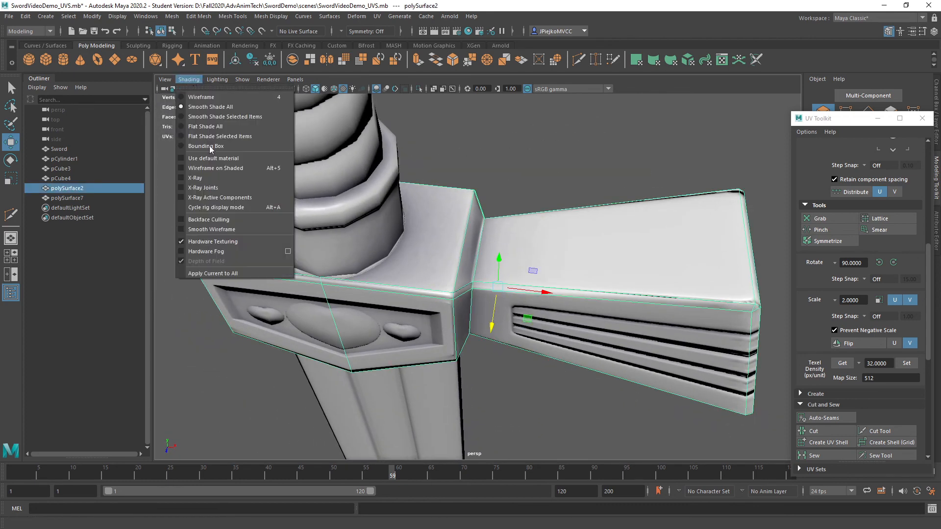
pyautogui.click(219, 241)
pyautogui.click(536, 275)
pyautogui.keyDown('alt'); pyautogui.moveTo(535, 275); pyautogui.dragTo(509, 248); pyautogui.keyUp('alt')
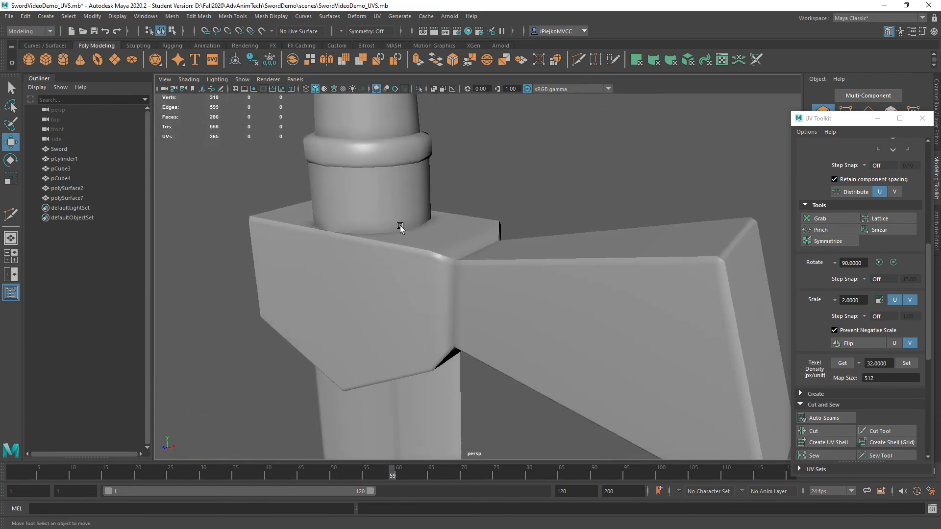
# Examine the untextured pommel up close and turn hardware texturing back on.
pyautogui.keyDown('alt'); pyautogui.moveTo(394, 188); pyautogui.dragTo(342, 161, button='right'); pyautogui.keyUp('alt')
pyautogui.keyDown('alt'); pyautogui.moveTo(342, 162); pyautogui.dragTo(381, 391, button='middle'); pyautogui.keyUp('alt')
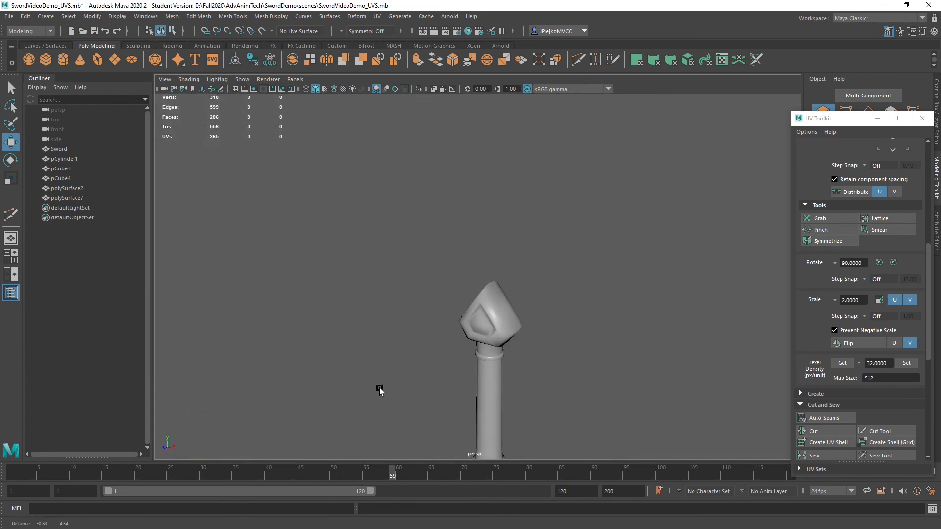
pyautogui.keyDown('alt'); pyautogui.moveTo(380, 390); pyautogui.dragTo(542, 353, button='right'); pyautogui.keyUp('alt')
pyautogui.keyDown('alt'); pyautogui.moveTo(542, 354); pyautogui.dragTo(464, 241, button='middle'); pyautogui.keyUp('alt')
pyautogui.keyDown('alt'); pyautogui.moveTo(464, 241); pyautogui.dragTo(571, 325, button='right'); pyautogui.keyUp('alt')
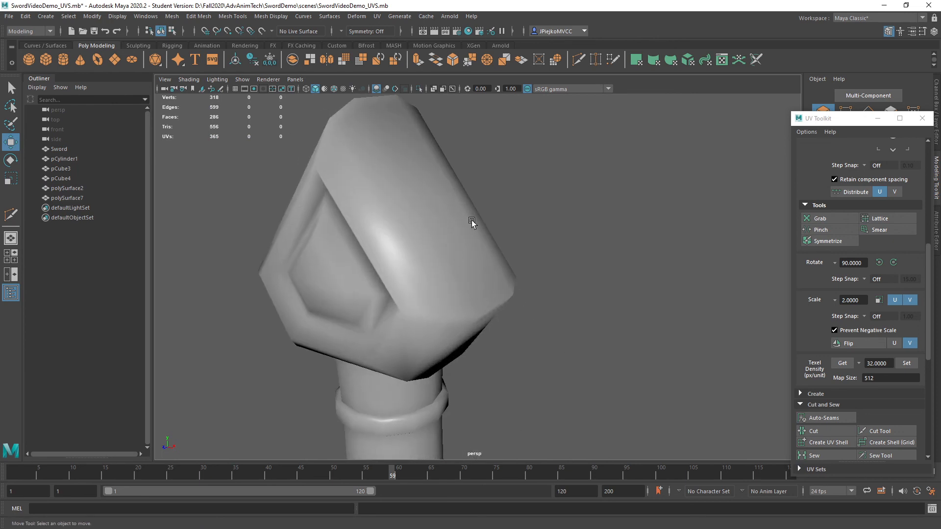
pyautogui.keyDown('alt'); pyautogui.moveTo(479, 327); pyautogui.dragTo(359, 332, button='right'); pyautogui.keyUp('alt')
pyautogui.click(189, 80)
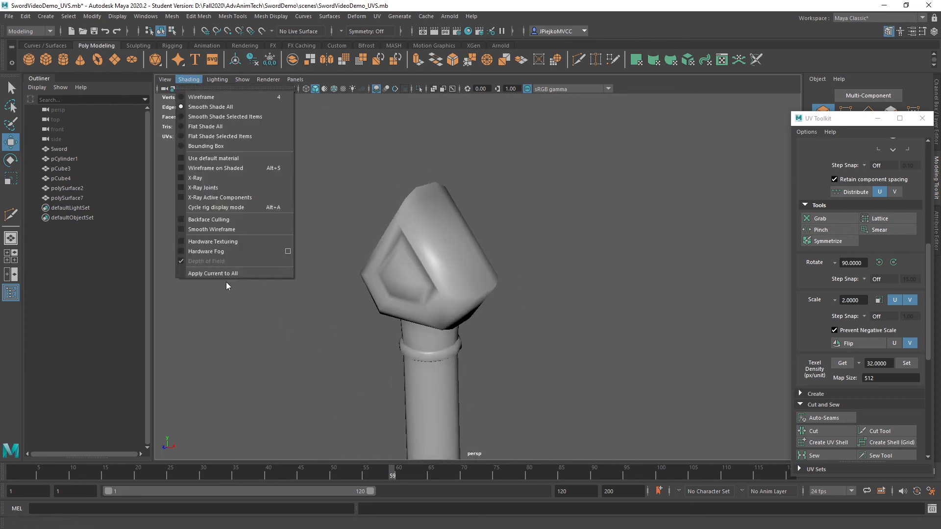
pyautogui.click(213, 242)
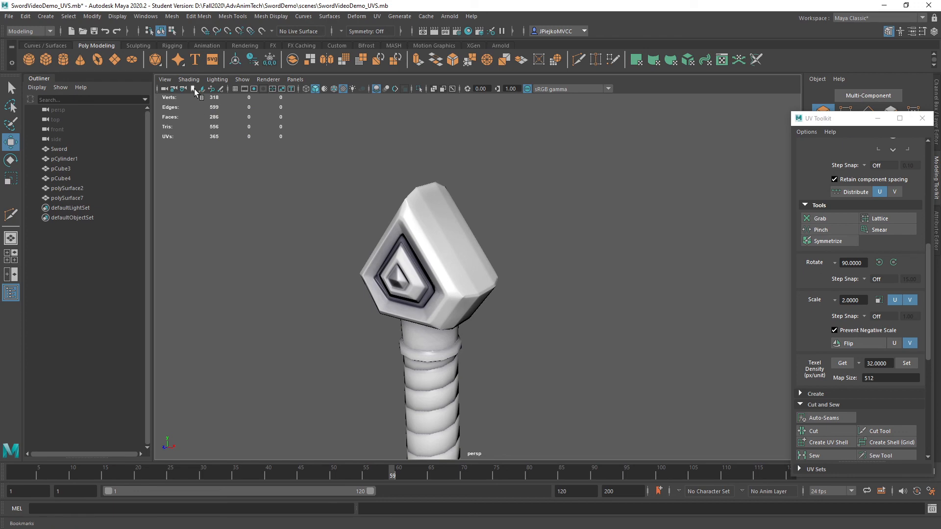
# Examine the baked grooves, seams and corner edges on the crossguard arm from several sides.
pyautogui.keyDown('alt'); pyautogui.moveTo(475, 370); pyautogui.dragTo(409, 78, button='middle'); pyautogui.keyUp('alt')
pyautogui.keyDown('alt'); pyautogui.moveTo(469, 343); pyautogui.dragTo(456, 239, button='middle'); pyautogui.keyUp('alt')
pyautogui.keyDown('alt'); pyautogui.moveTo(456, 240); pyautogui.dragTo(614, 325, button='right'); pyautogui.keyUp('alt')
pyautogui.keyDown('alt'); pyautogui.moveTo(613, 325); pyautogui.dragTo(566, 345); pyautogui.keyUp('alt')
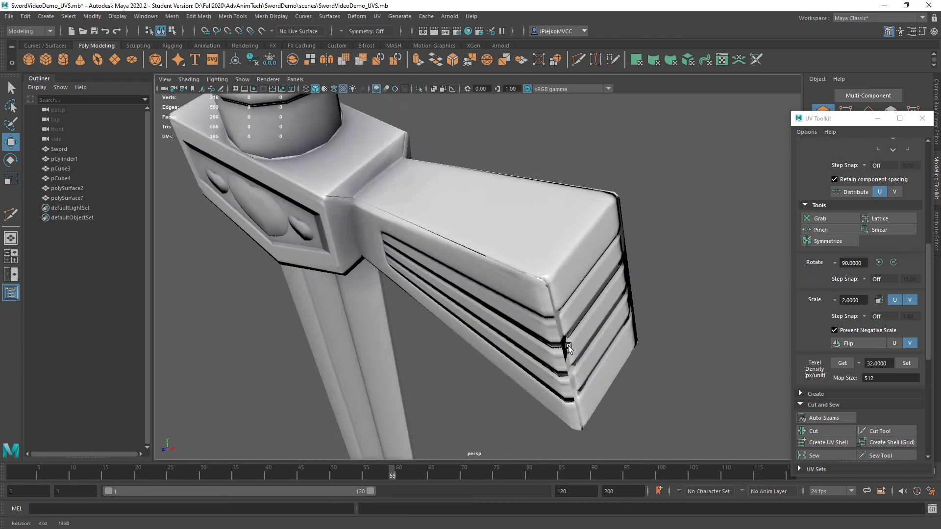
pyautogui.keyDown('alt'); pyautogui.moveTo(446, 239); pyautogui.dragTo(499, 241, button='middle'); pyautogui.keyUp('alt')
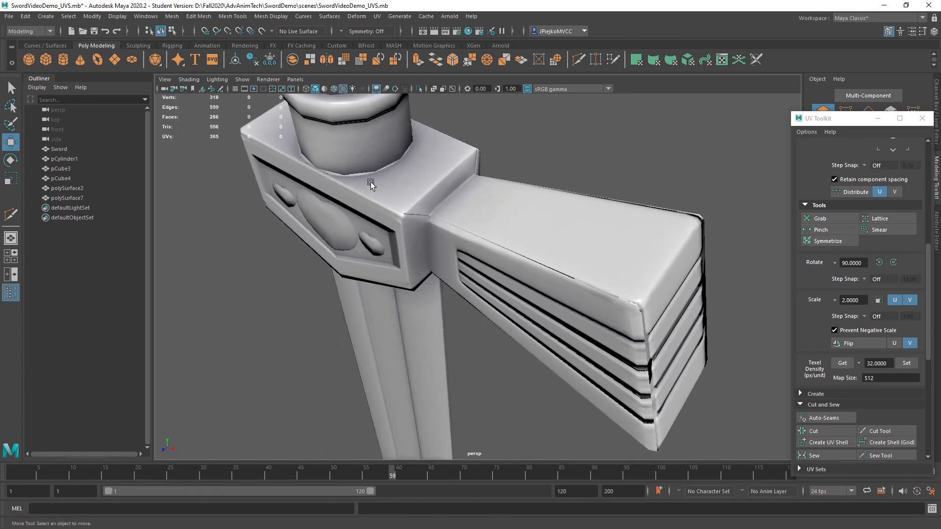
pyautogui.keyDown('alt'); pyautogui.moveTo(371, 184); pyautogui.dragTo(252, 150); pyautogui.keyUp('alt')
# Turn off hardware texturing and soften all edges of the crossguard mesh.
pyautogui.click(192, 80)
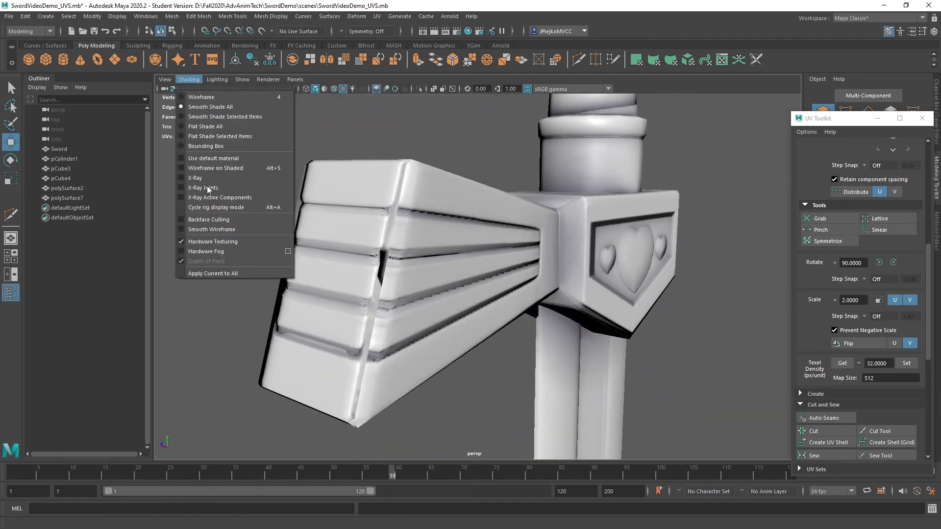
pyautogui.click(210, 240)
pyautogui.moveTo(281, 266)
pyautogui.keyDown('alt'); pyautogui.mouseDown()
pyautogui.moveTo(348, 258)
pyautogui.moveTo(343, 274)
pyautogui.moveTo(307, 269)
pyautogui.moveTo(427, 305)
pyautogui.moveTo(480, 273)
pyautogui.mouseUp(); pyautogui.keyUp('alt')
pyautogui.click(480, 273)
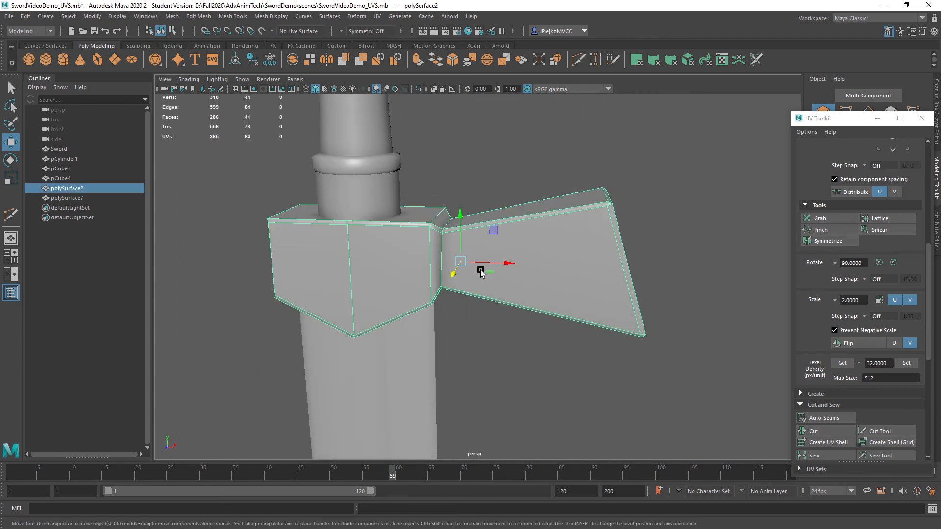
pyautogui.keyDown('alt'); pyautogui.moveTo(562, 345); pyautogui.dragTo(421, 203); pyautogui.keyUp('alt')
pyautogui.click(420, 204)
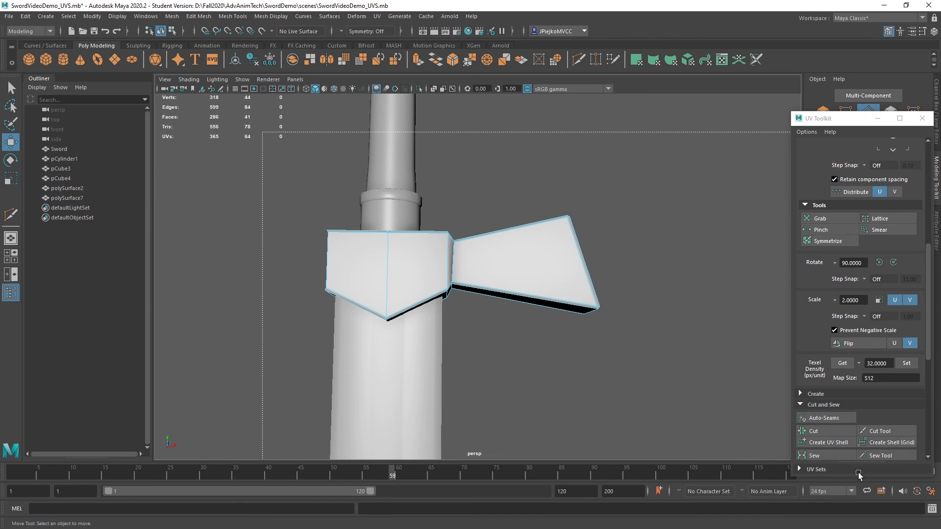
pyautogui.moveTo(858, 474); pyautogui.dragTo(858, 475)
pyautogui.press('f')
pyautogui.click(263, 16)
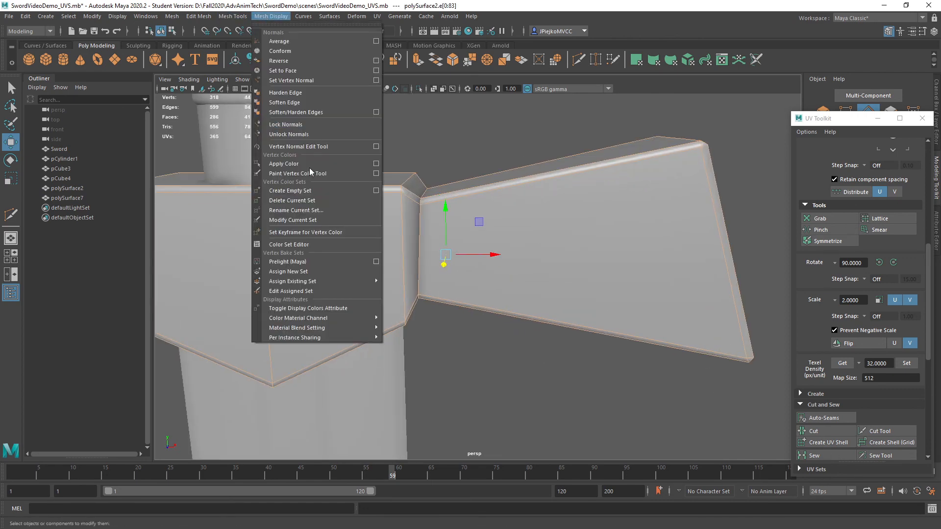
pyautogui.click(293, 105)
# Lock the normals on the edges where the crossguard arm meets the central block, and clear the selection.
pyautogui.keyDown('alt'); pyautogui.moveTo(416, 188); pyautogui.dragTo(429, 289); pyautogui.keyUp('alt')
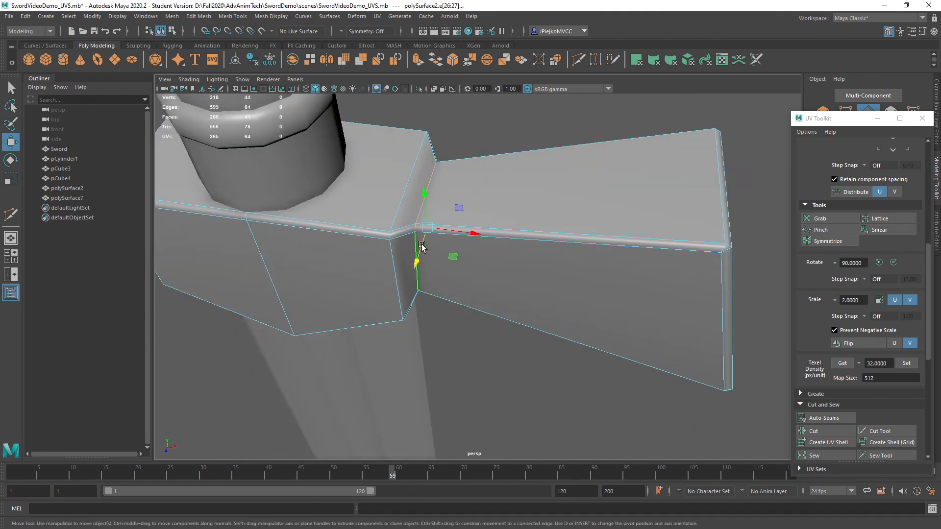
pyautogui.click(271, 16)
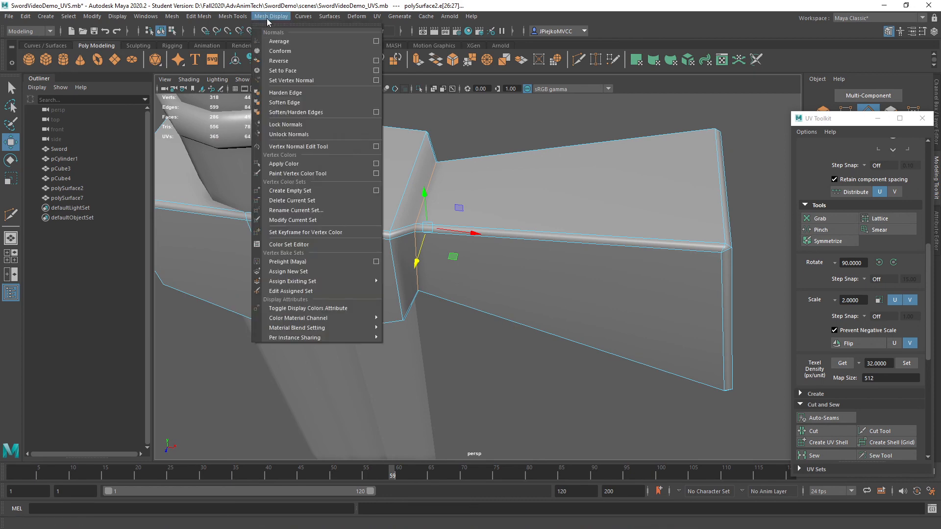
pyautogui.click(294, 126)
pyautogui.click(441, 123)
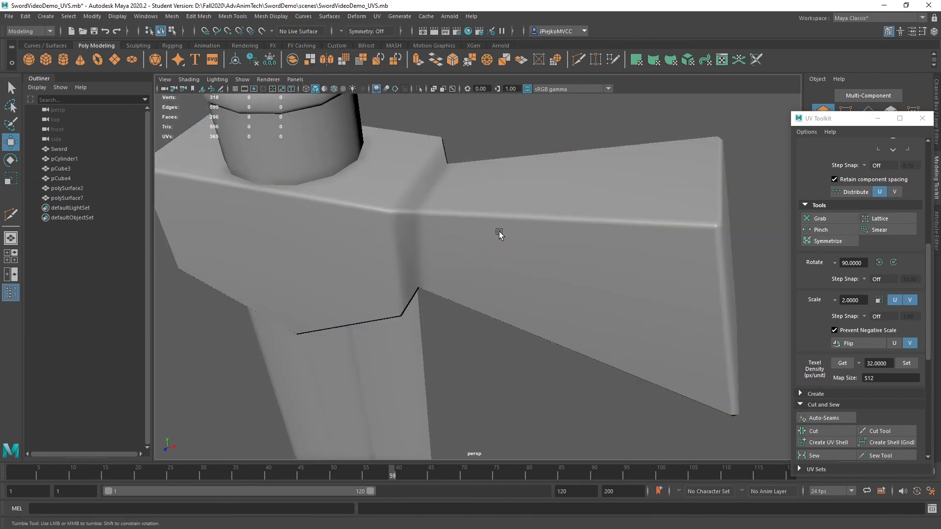
# Close the UV Toolkit and insert two edge loops across the crossguard arm with Multi-Cut, ending in object mode.
pyautogui.keyDown('alt'); pyautogui.moveTo(498, 231); pyautogui.dragTo(523, 254); pyautogui.keyUp('alt')
pyautogui.click(483, 267)
pyautogui.press('f')
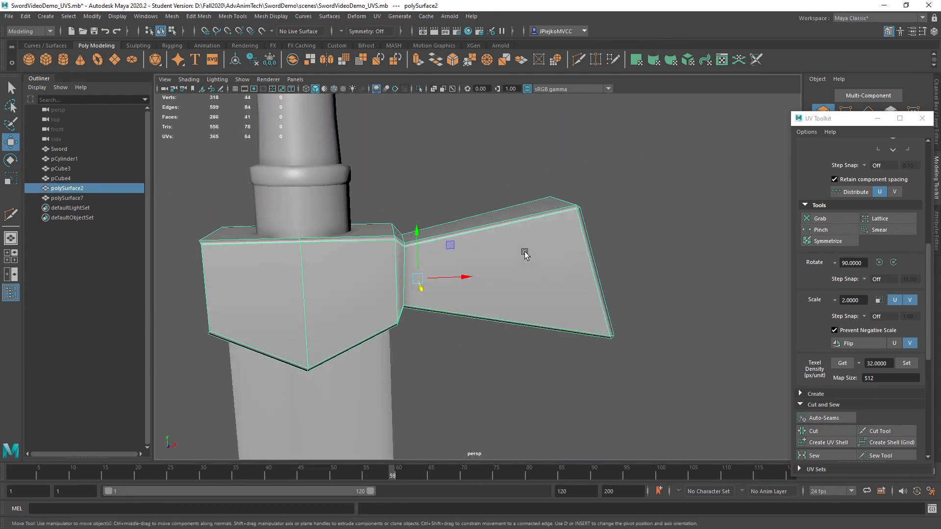
pyautogui.click(922, 118)
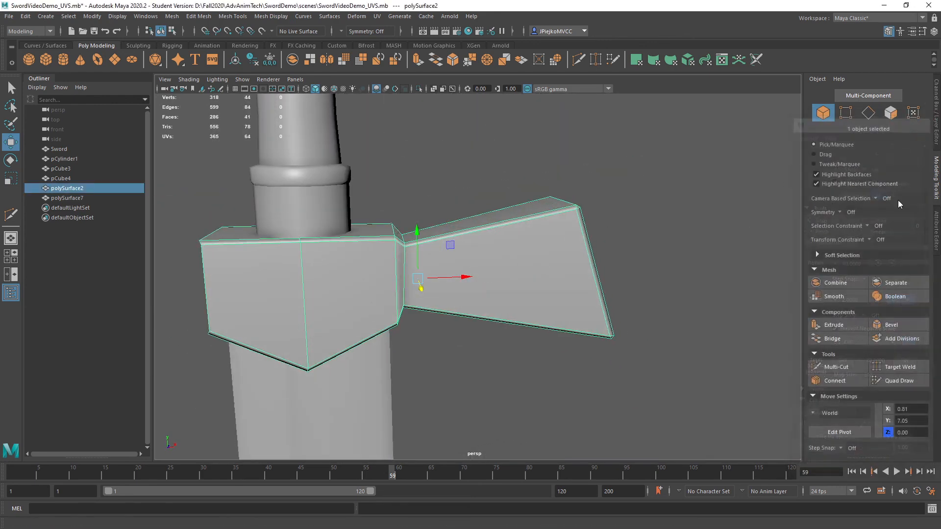
pyautogui.click(836, 367)
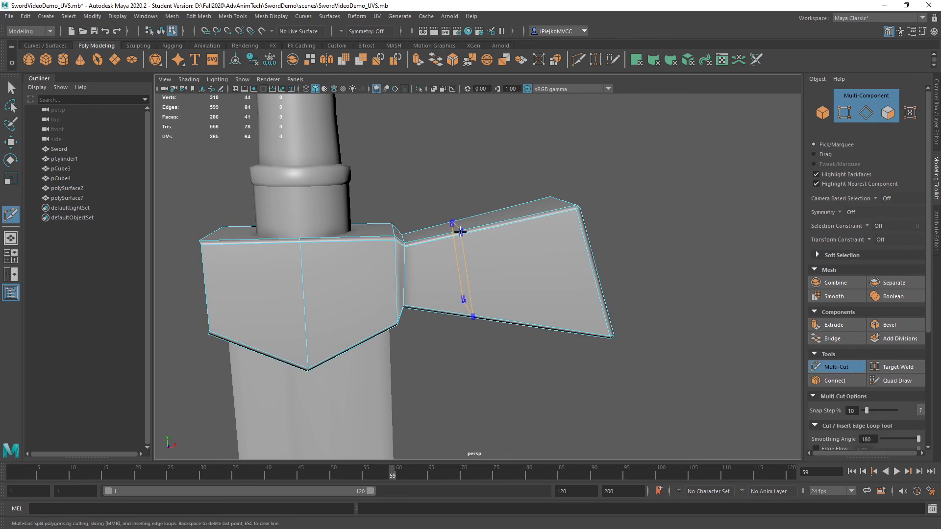
pyautogui.press('Return')
pyautogui.keyDown('alt'); pyautogui.moveTo(521, 218); pyautogui.dragTo(557, 275); pyautogui.keyUp('alt')
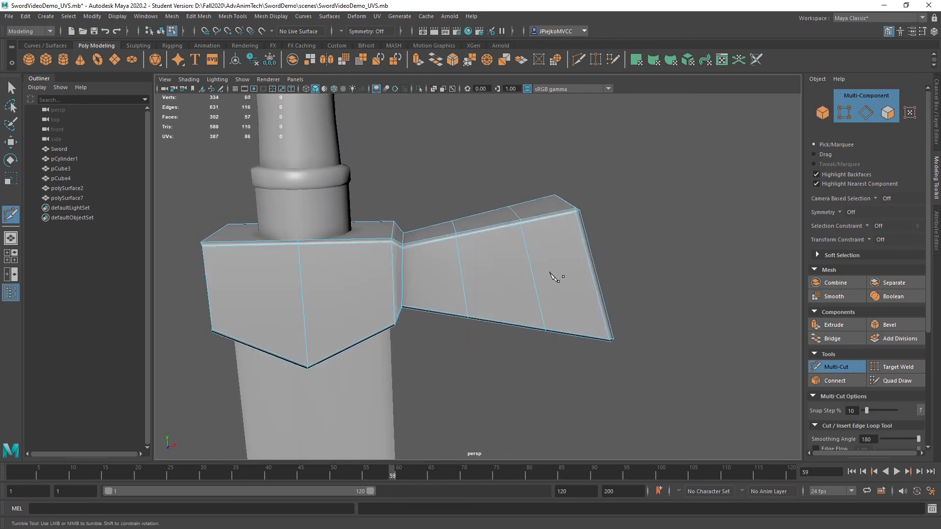
pyautogui.keyDown('alt'); pyautogui.moveTo(534, 307); pyautogui.dragTo(507, 283); pyautogui.keyUp('alt')
pyautogui.press('w')
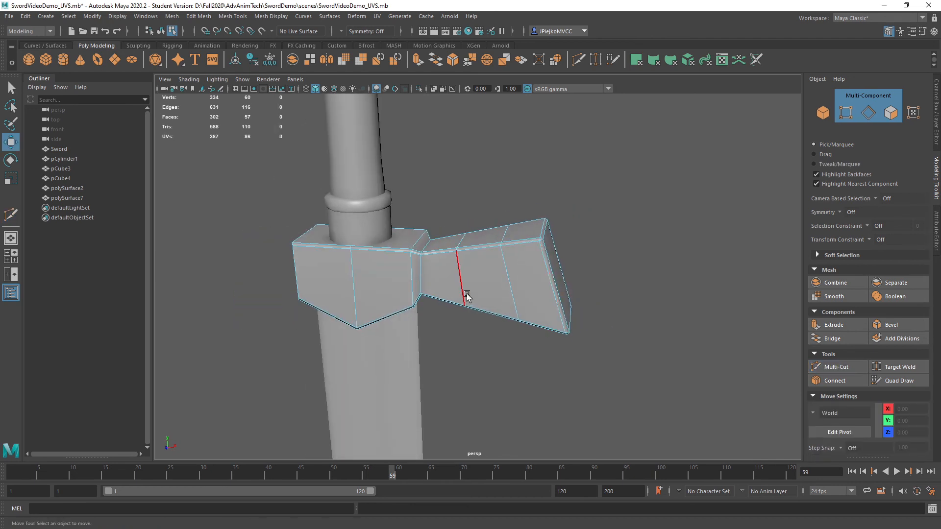
pyautogui.press('F8')
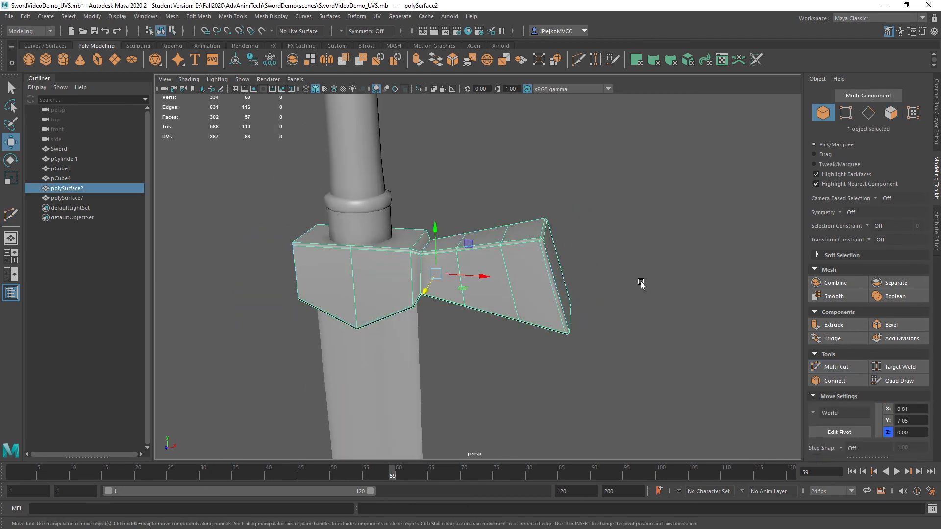
# Select the five low-poly sword meshes and export them as OBJ to the LowRes folder, replacing sword_Low.obj.
pyautogui.scroll(-5, 641, 284)
pyautogui.moveTo(379, 144); pyautogui.dragTo(525, 361)
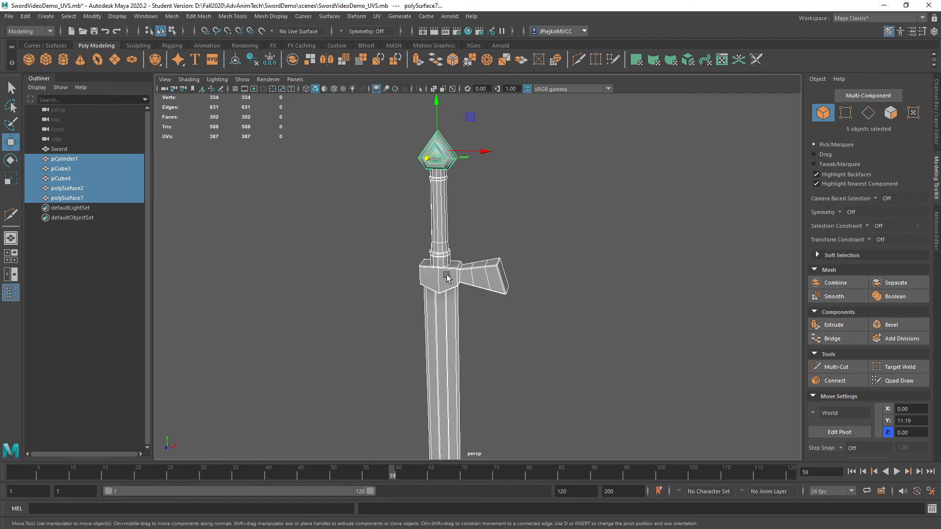
pyautogui.scroll(5, 495, 265)
pyautogui.scroll(-4, 487, 280)
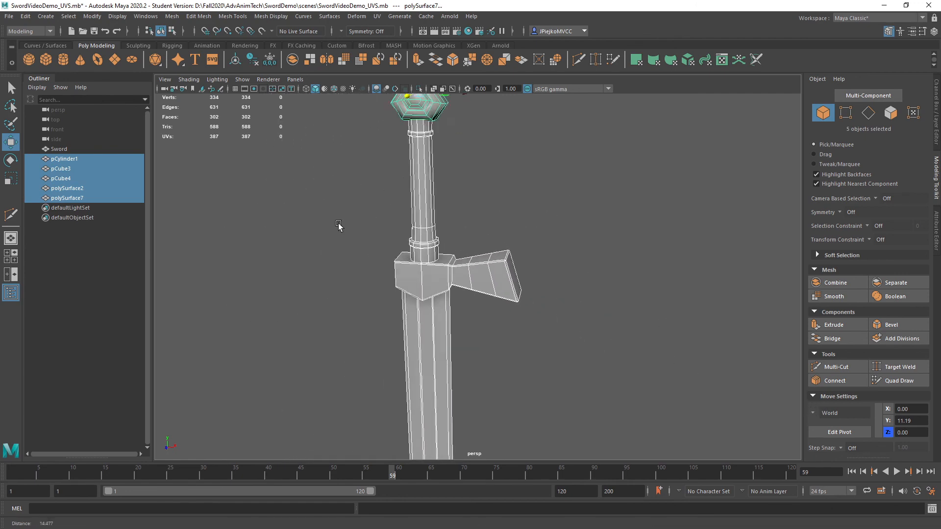
pyautogui.click(9, 17)
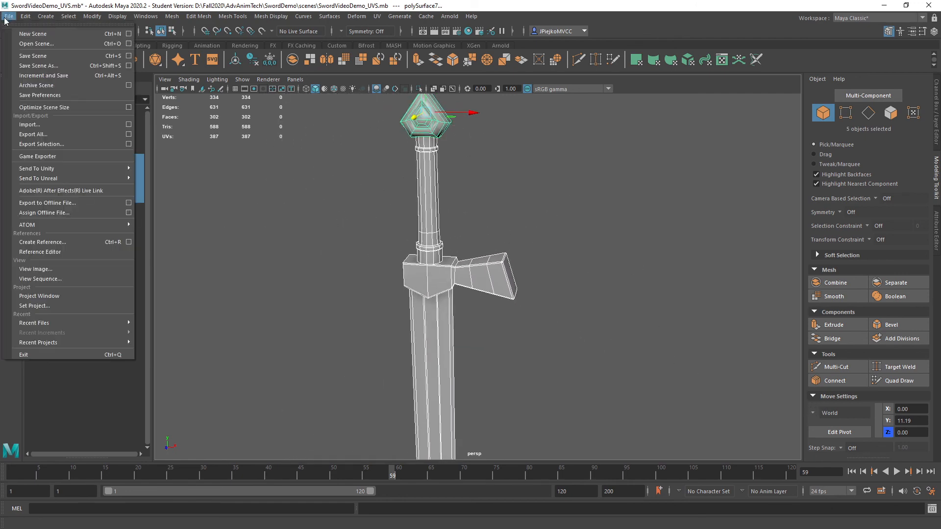
pyautogui.click(72, 145)
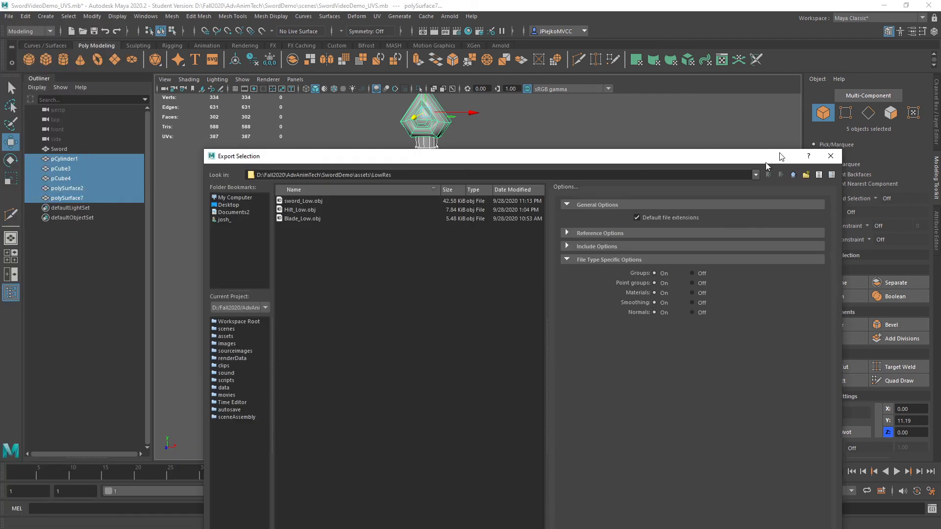
pyautogui.click(216, 128)
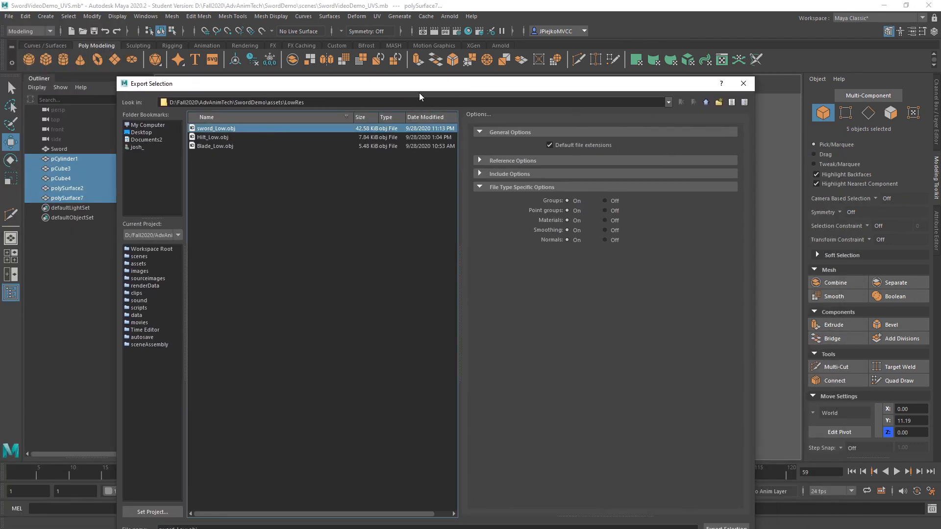
pyautogui.click(685, 498)
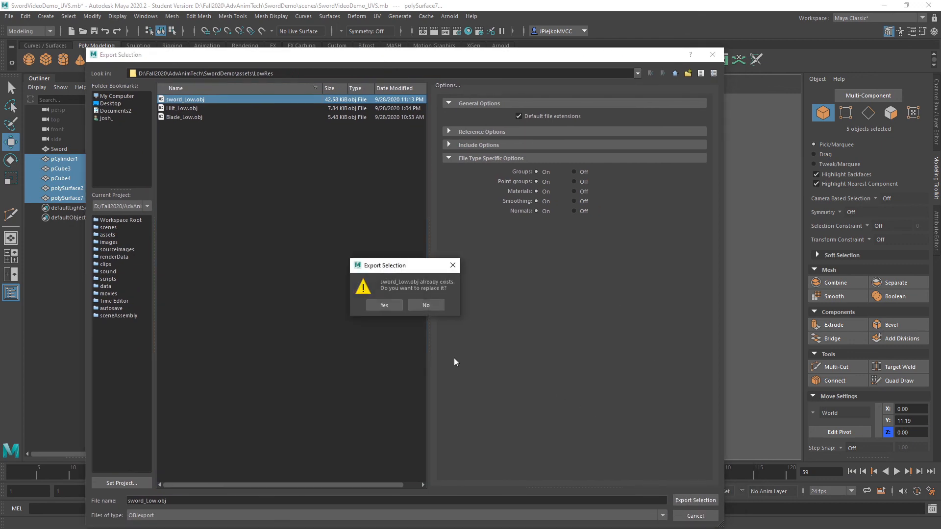
pyautogui.click(385, 305)
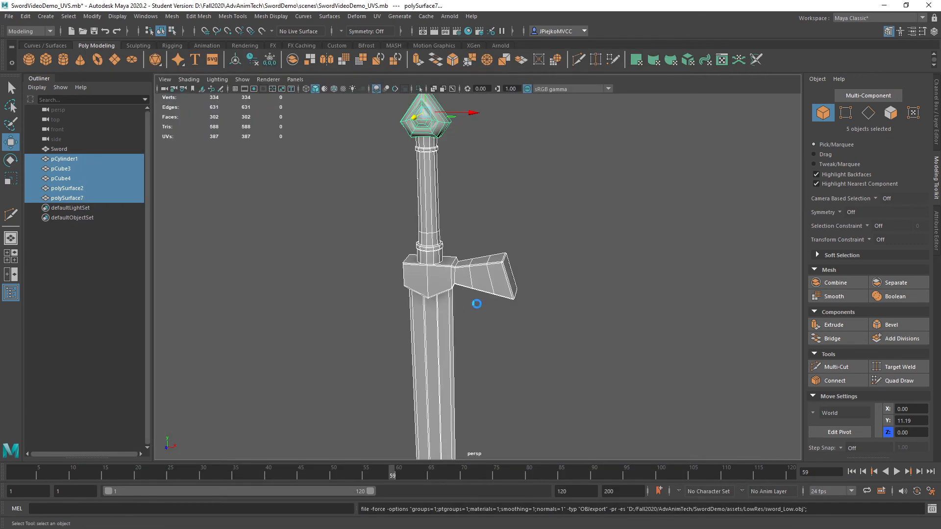
# Turn hardware texturing back on for the sword and clear the selection.
pyautogui.click(189, 80)
pyautogui.click(208, 228)
pyautogui.keyDown('alt'); pyautogui.moveTo(380, 245); pyautogui.dragTo(389, 313, button='middle'); pyautogui.keyUp('alt')
pyautogui.click(521, 318)
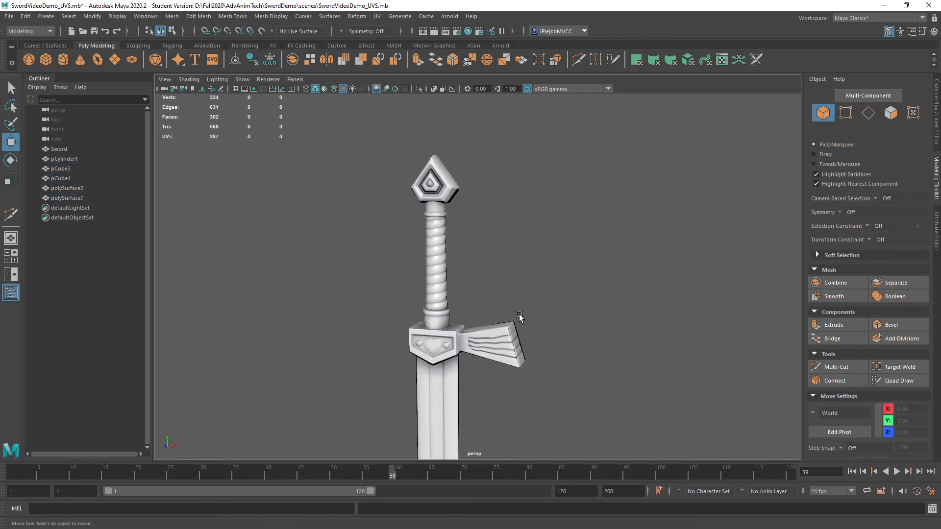
# Examine the baked details on the crossguard block, arm and grip from several angles, ending with nothing selected.
pyautogui.keyDown('alt'); pyautogui.moveTo(521, 318); pyautogui.dragTo(575, 273, button='middle'); pyautogui.keyUp('alt')
pyautogui.keyDown('alt'); pyautogui.moveTo(575, 273); pyautogui.dragTo(685, 337, button='right'); pyautogui.keyUp('alt')
pyautogui.keyDown('alt'); pyautogui.moveTo(685, 337); pyautogui.dragTo(621, 337); pyautogui.keyUp('alt')
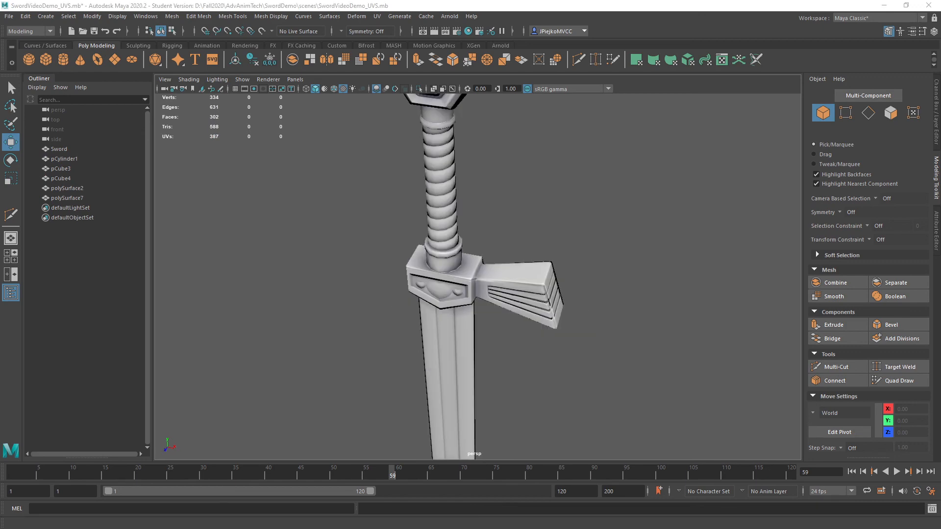
pyautogui.keyDown('alt'); pyautogui.moveTo(549, 441); pyautogui.dragTo(568, 412); pyautogui.keyUp('alt')
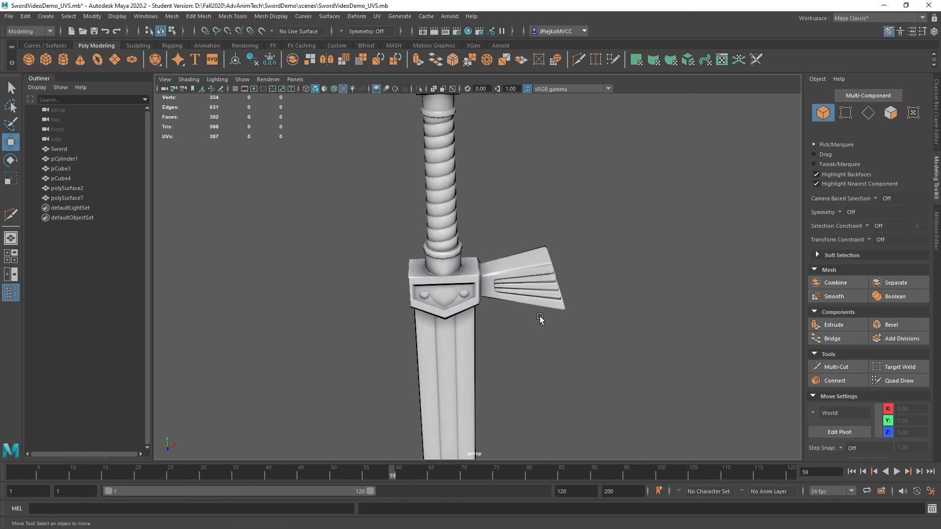
pyautogui.keyDown('alt'); pyautogui.moveTo(540, 318); pyautogui.dragTo(531, 327); pyautogui.keyUp('alt')
pyautogui.keyDown('alt'); pyautogui.moveTo(531, 327); pyautogui.dragTo(706, 377, button='right'); pyautogui.keyUp('alt')
pyautogui.keyDown('alt'); pyautogui.moveTo(544, 338); pyautogui.dragTo(401, 307); pyautogui.keyUp('alt')
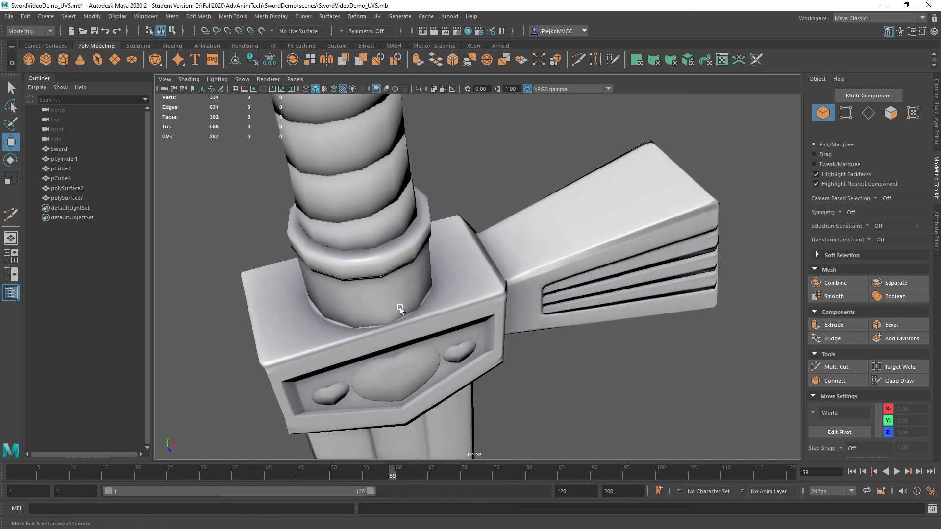
pyautogui.keyDown('alt'); pyautogui.moveTo(588, 258); pyautogui.dragTo(437, 224); pyautogui.keyUp('alt')
pyautogui.keyDown('alt'); pyautogui.moveTo(496, 292); pyautogui.dragTo(470, 231); pyautogui.keyUp('alt')
pyautogui.click(402, 225)
pyautogui.keyDown('alt'); pyautogui.moveTo(470, 231); pyautogui.dragTo(431, 249, button='right'); pyautogui.keyUp('alt')
pyautogui.keyDown('alt'); pyautogui.moveTo(431, 250); pyautogui.dragTo(392, 265); pyautogui.keyUp('alt')
pyautogui.keyDown('alt'); pyautogui.moveTo(392, 265); pyautogui.dragTo(309, 279, button='right'); pyautogui.keyUp('alt')
pyautogui.keyDown('alt'); pyautogui.moveTo(308, 279); pyautogui.dragTo(357, 260, button='middle'); pyautogui.keyUp('alt')
pyautogui.keyDown('alt'); pyautogui.moveTo(357, 260); pyautogui.dragTo(461, 281, button='right'); pyautogui.keyUp('alt')
pyautogui.keyDown('alt'); pyautogui.moveTo(460, 281); pyautogui.dragTo(482, 305, button='middle'); pyautogui.keyUp('alt')
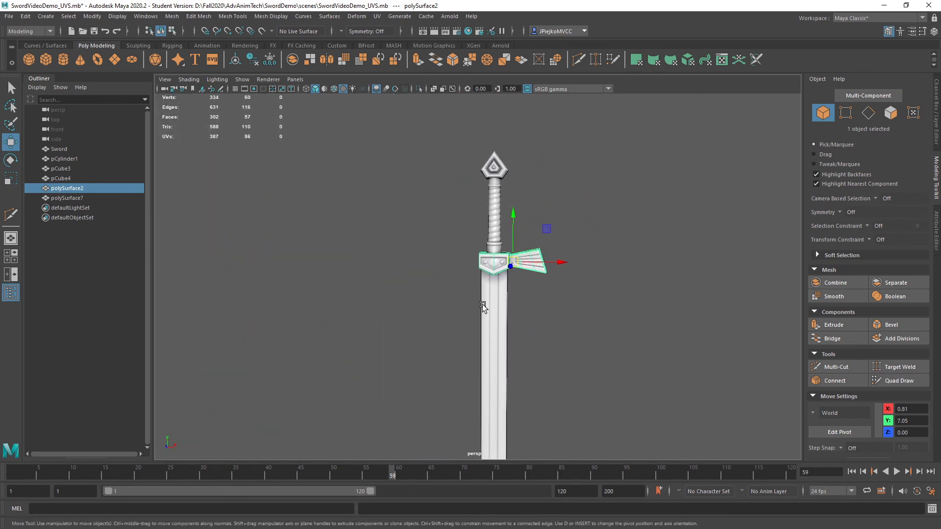
pyautogui.keyDown('alt'); pyautogui.moveTo(482, 306); pyautogui.dragTo(456, 296, button='right'); pyautogui.keyUp('alt')
pyautogui.click(458, 294)
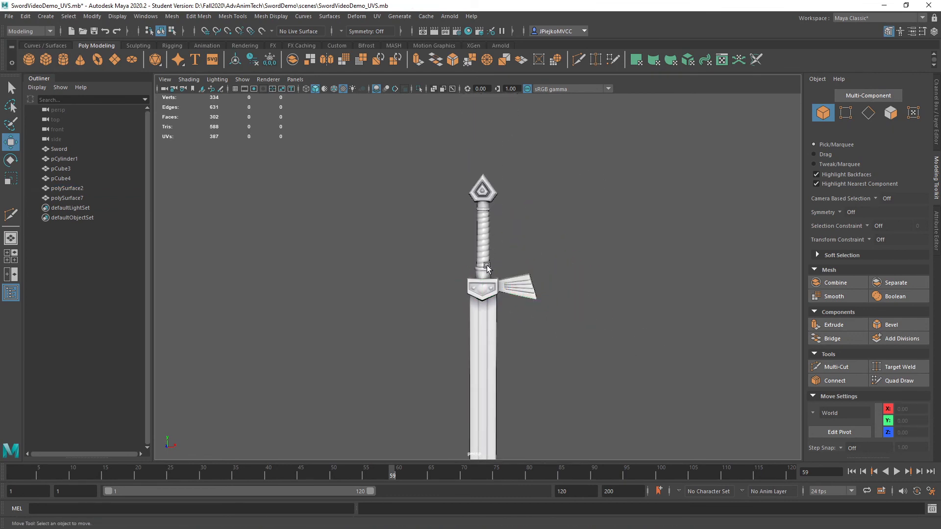
# Export all five sword meshes as FBX to the assets/Sketchfab folder, replacing sworddemo.fbx, and save the scene.
pyautogui.moveTo(426, 178); pyautogui.dragTo(594, 407)
pyautogui.click(9, 16)
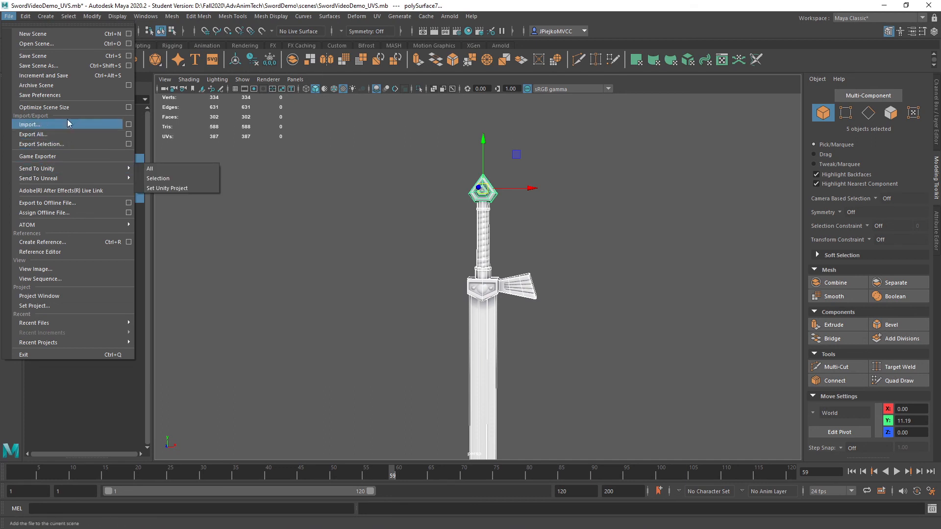
pyautogui.click(71, 144)
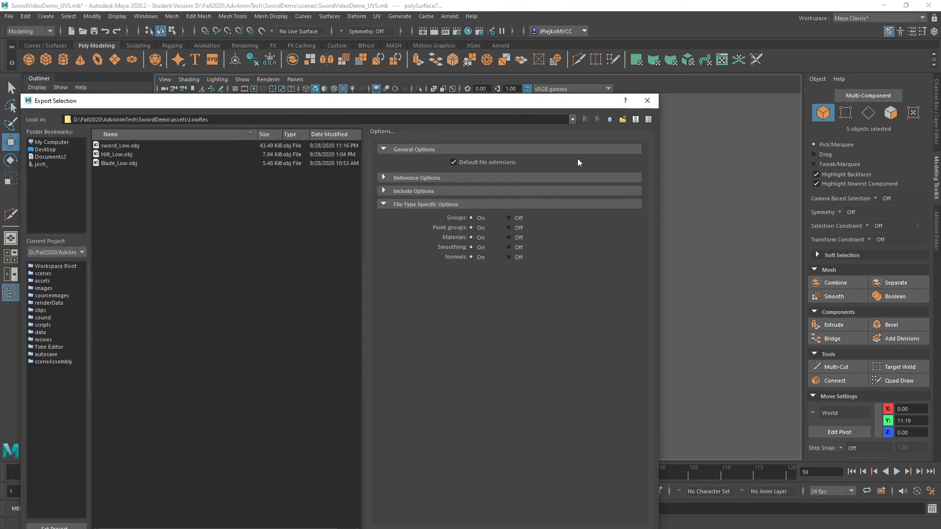
pyautogui.click(609, 120)
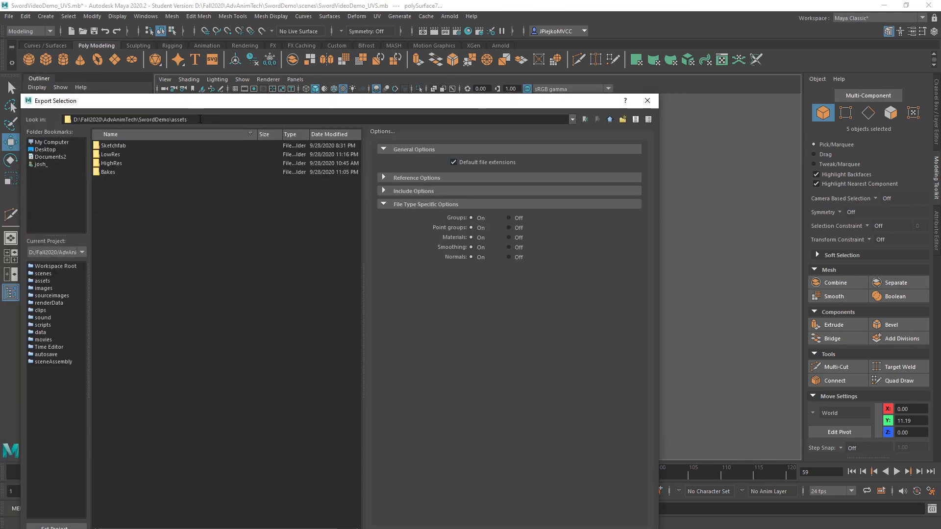
pyautogui.doubleClick(113, 145)
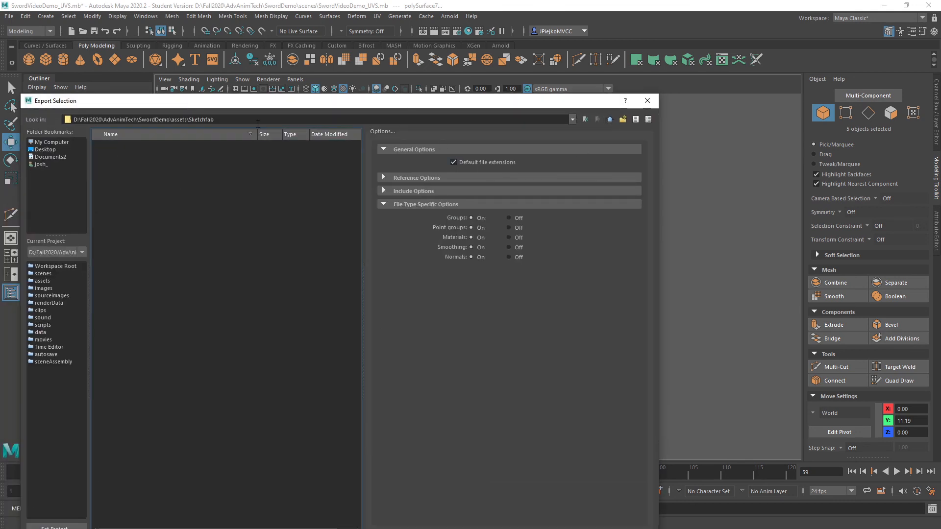
pyautogui.moveTo(242, 103); pyautogui.dragTo(297, 26)
pyautogui.click(264, 486)
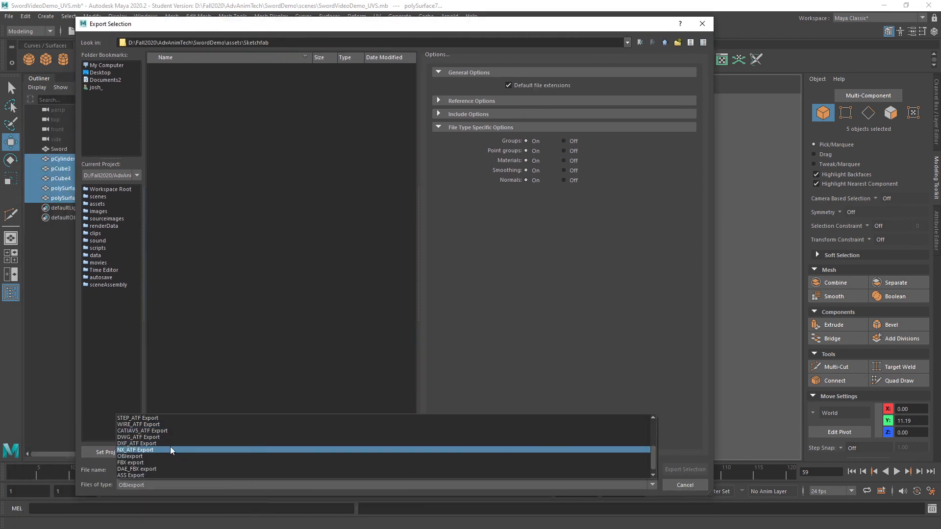
pyautogui.click(146, 456)
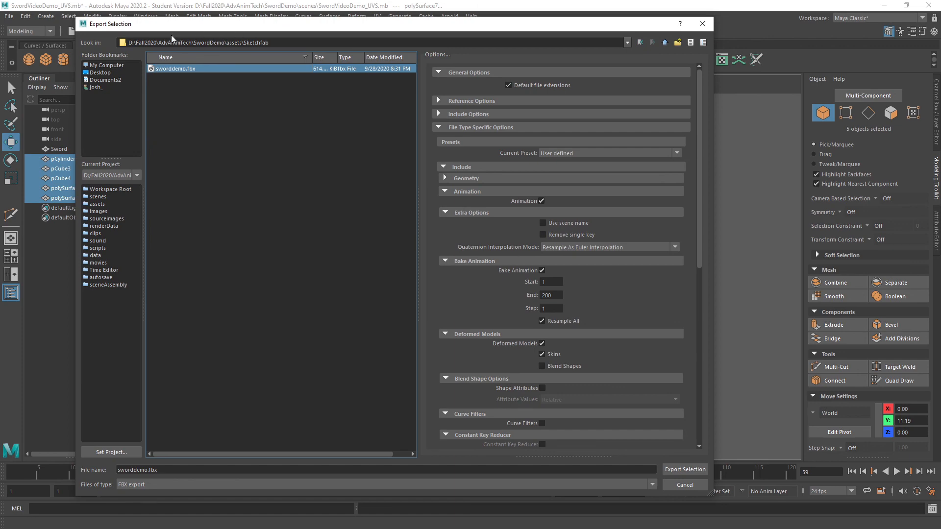
pyautogui.click(679, 468)
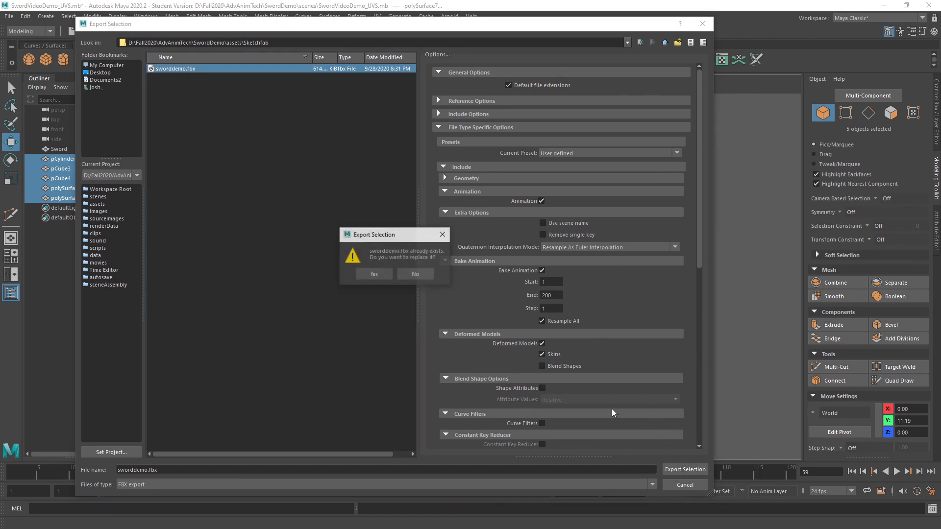
pyautogui.click(378, 274)
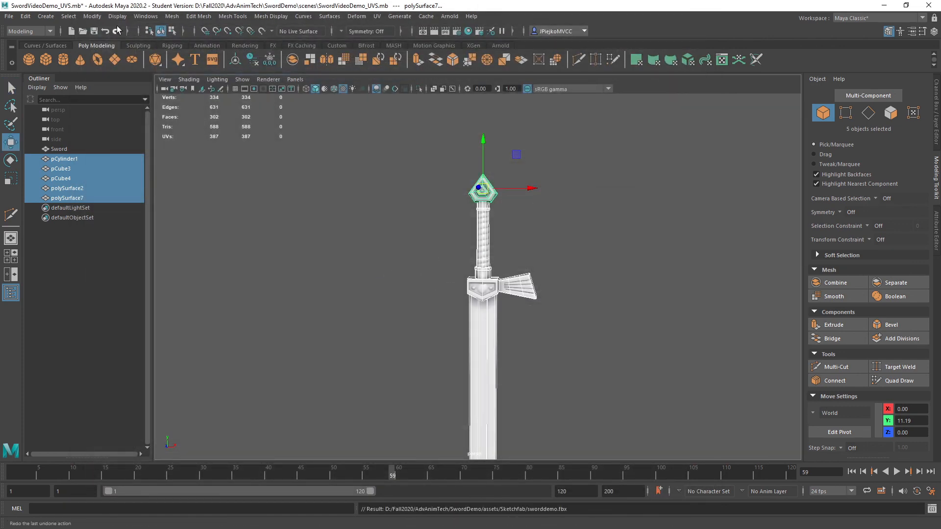
pyautogui.click(90, 32)
pyautogui.click(447, 278)
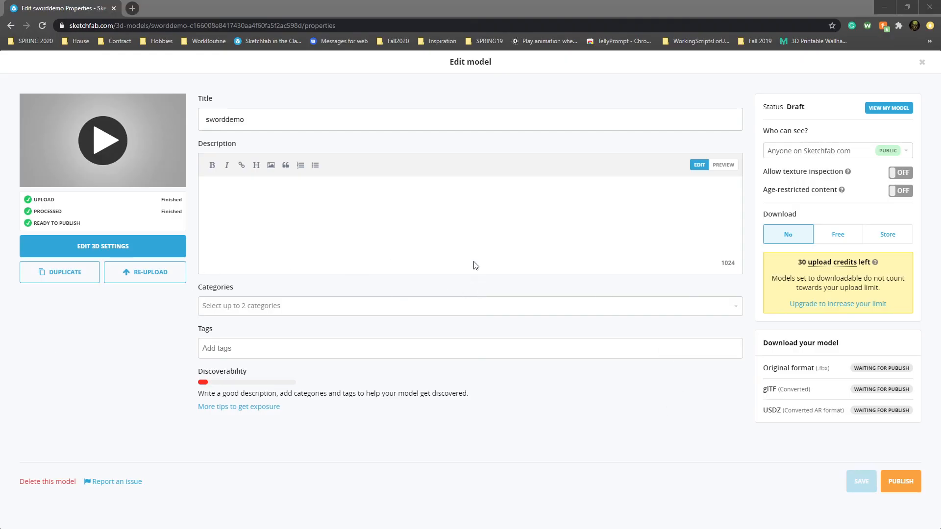
# Load the uploaded sworddemo model's preview on Sketchfab and inspect its hilt in full screen.
pyautogui.click(108, 147)
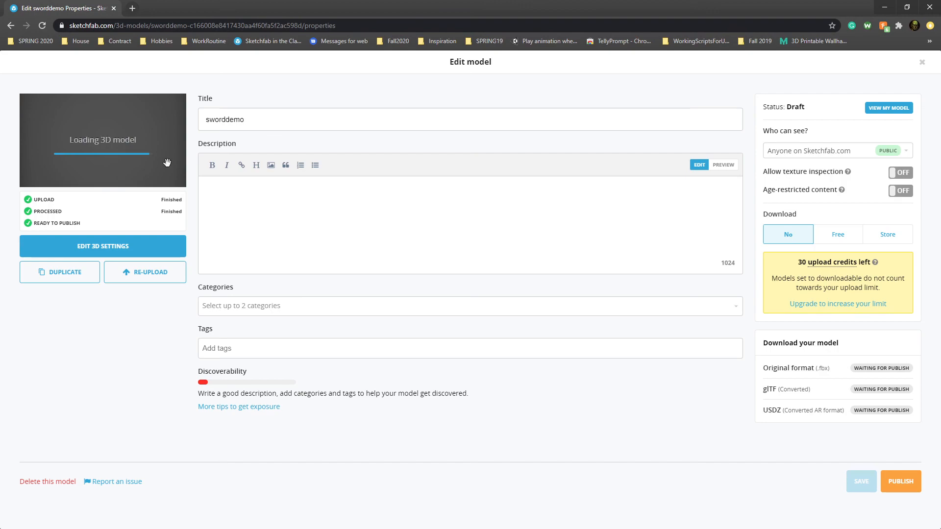
pyautogui.click(174, 178)
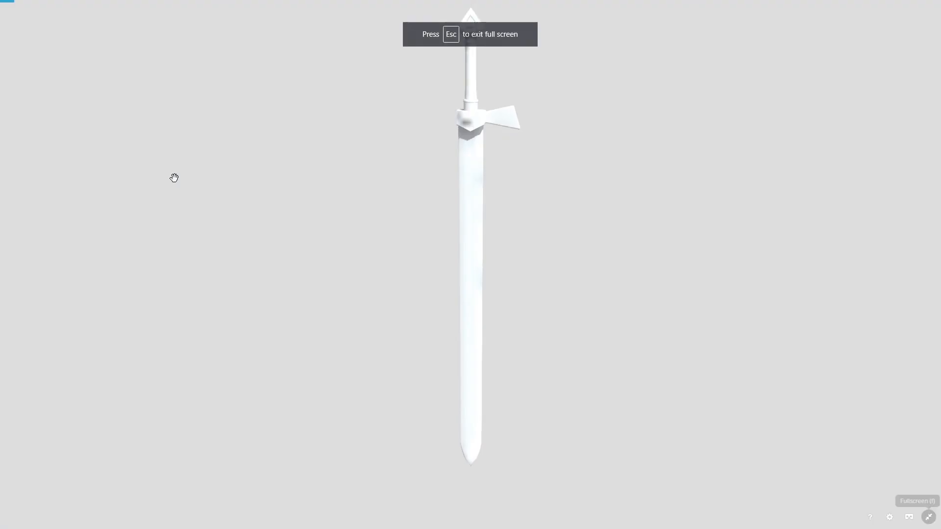
pyautogui.moveTo(490, 44); pyautogui.dragTo(474, 189, button='right')
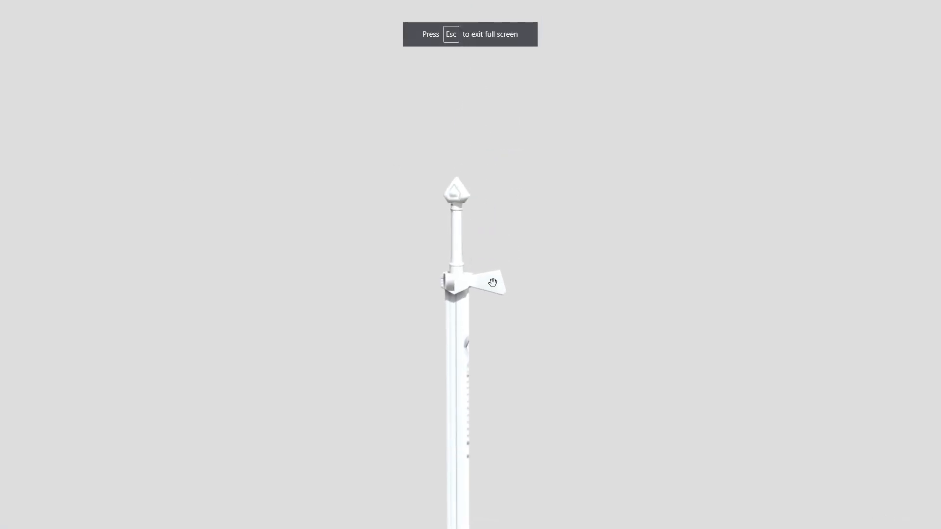
pyautogui.moveTo(486, 321)
pyautogui.mouseDown()
pyautogui.moveTo(527, 309)
pyautogui.moveTo(529, 294)
pyautogui.moveTo(529, 303)
pyautogui.moveTo(348, 274)
pyautogui.moveTo(330, 282)
pyautogui.moveTo(490, 330)
pyautogui.moveTo(517, 207)
pyautogui.moveTo(519, 241)
pyautogui.moveTo(557, 242)
pyautogui.moveTo(508, 231)
pyautogui.mouseUp()
pyautogui.scroll(3, 504, 332)
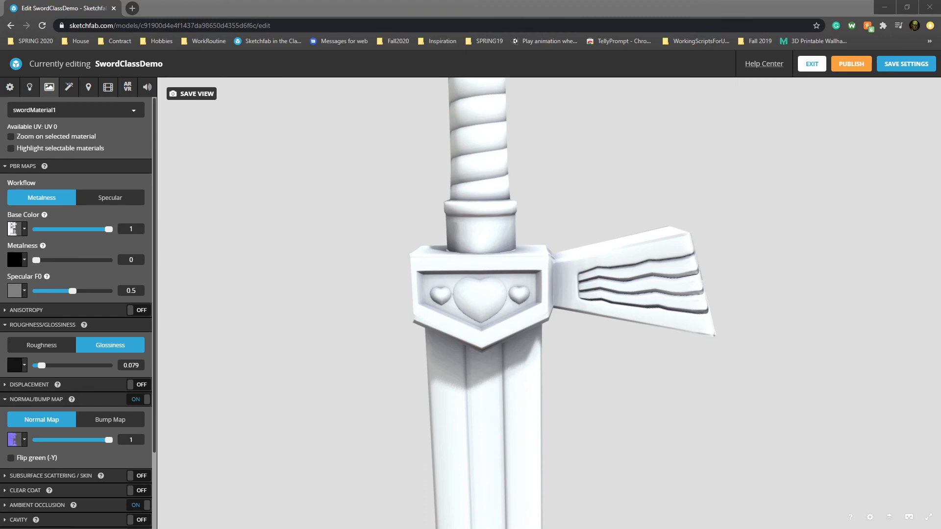
# Examine the textured SwordClassDemo model in Sketchfab's 3D editor, comparing the pommel, grip and crossguard grooves up close and from afar.
pyautogui.scroll(-7, 513, 381)
pyautogui.moveTo(581, 363); pyautogui.dragTo(516, 374)
pyautogui.scroll(7, 540, 372)
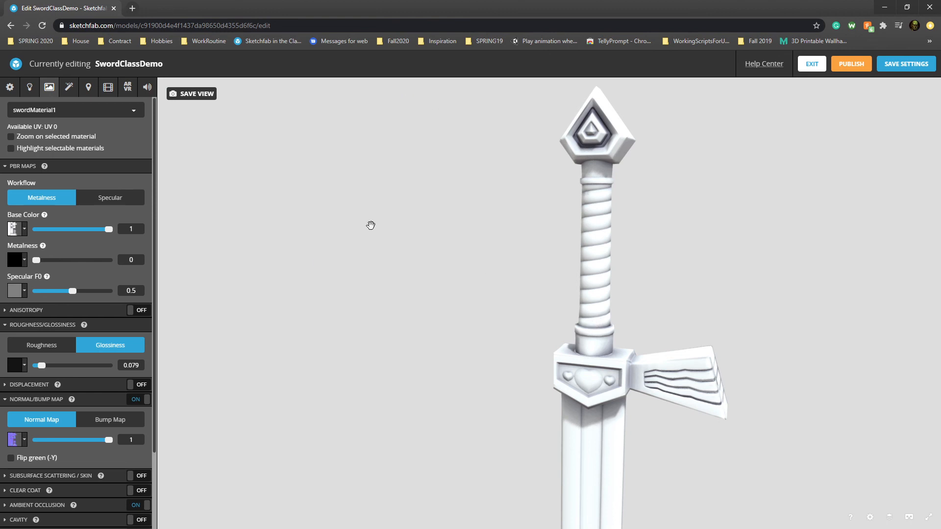
pyautogui.moveTo(641, 255); pyautogui.dragTo(592, 260)
pyautogui.scroll(5, 554, 326)
pyautogui.scroll(3, 554, 326)
pyautogui.scroll(-3, 565, 321)
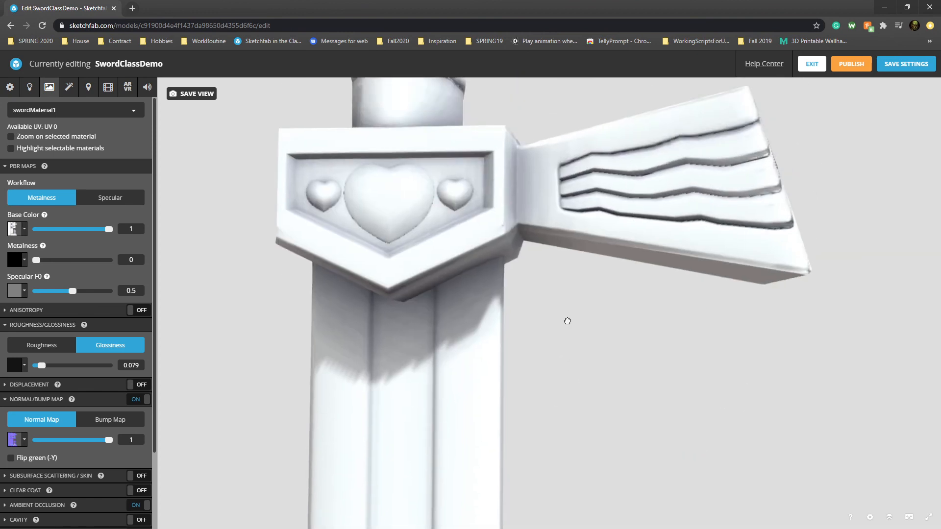
pyautogui.moveTo(565, 322); pyautogui.dragTo(523, 292)
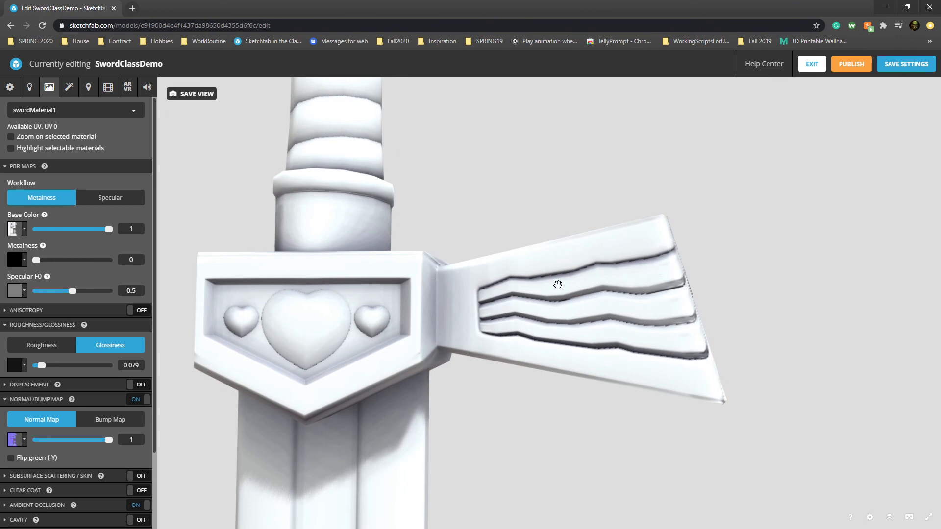
pyautogui.click(518, 294)
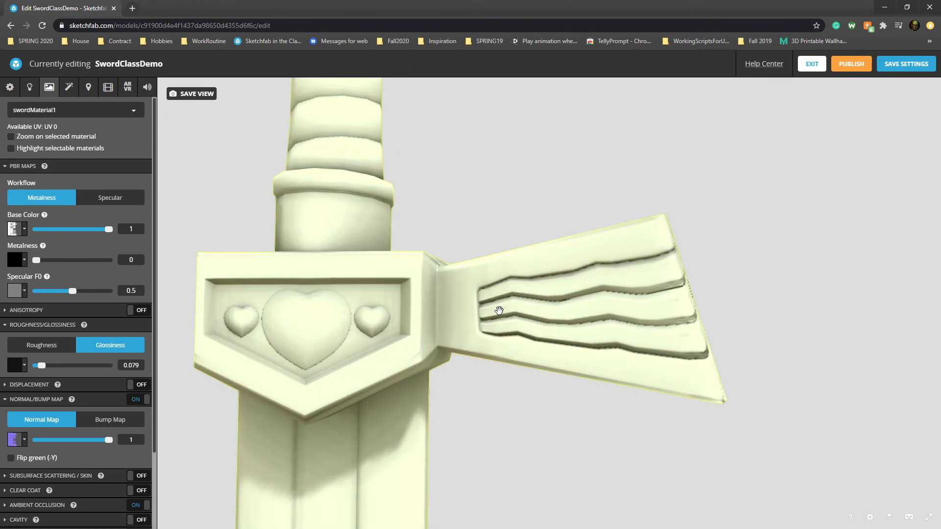
pyautogui.scroll(-3, 568, 437)
pyautogui.scroll(3, 567, 434)
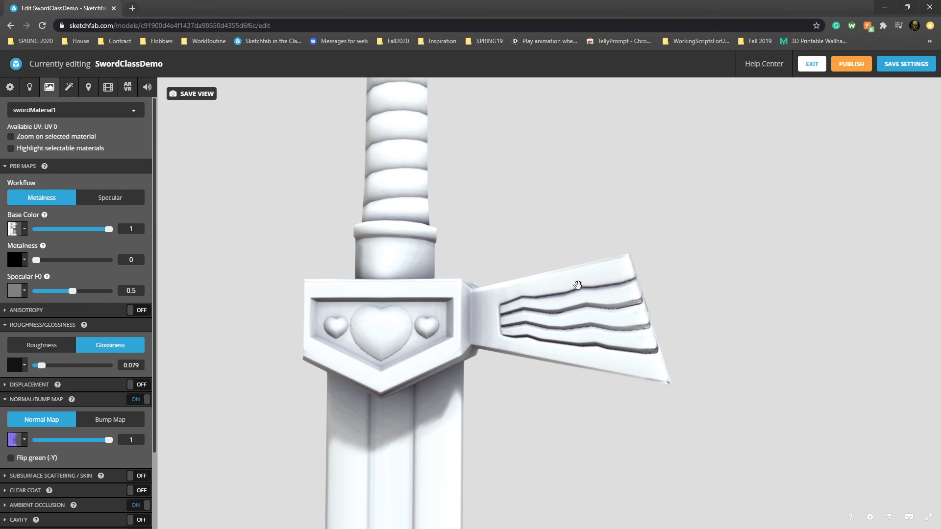
pyautogui.click(533, 333)
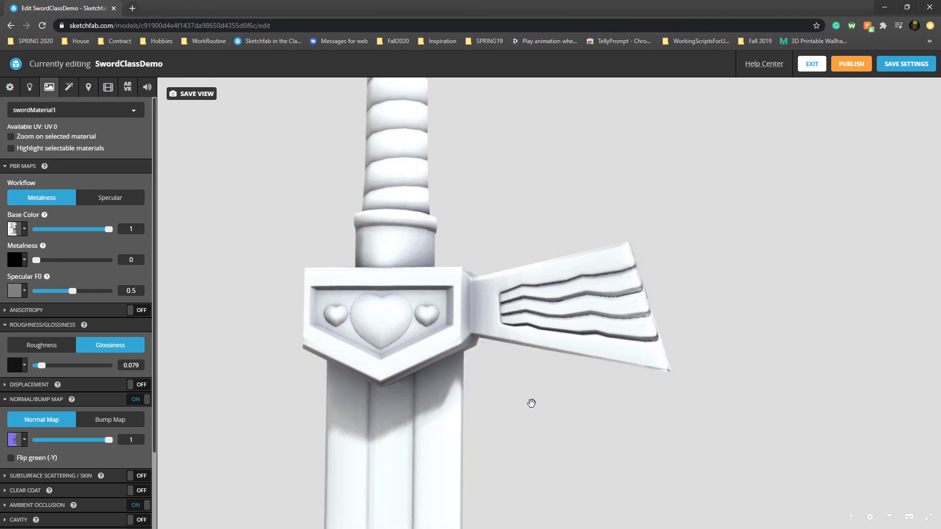
pyautogui.scroll(-3, 620, 373)
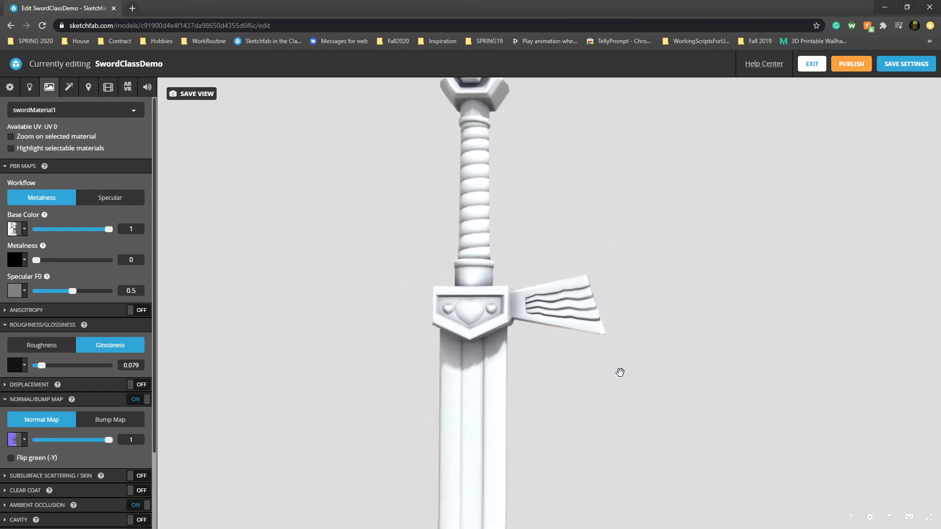
pyautogui.scroll(3, 621, 373)
pyautogui.scroll(-5, 620, 374)
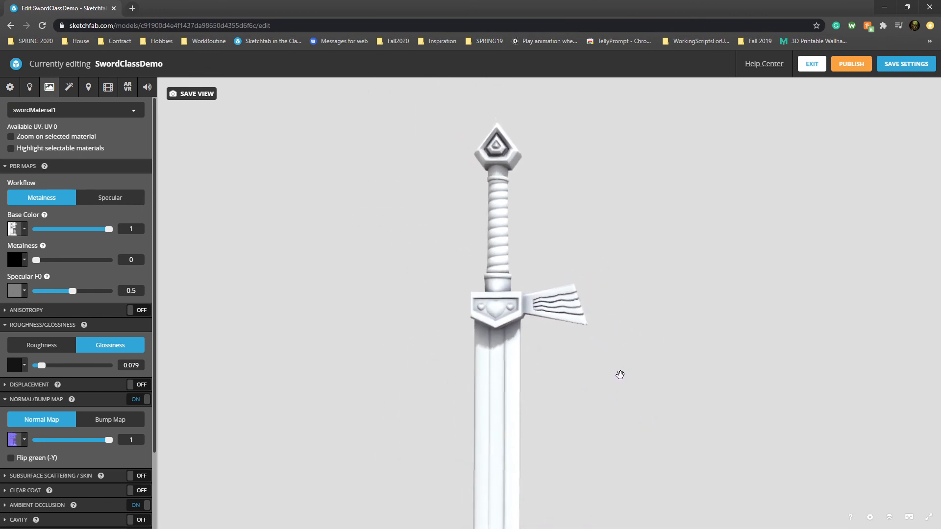
pyautogui.scroll(5, 615, 371)
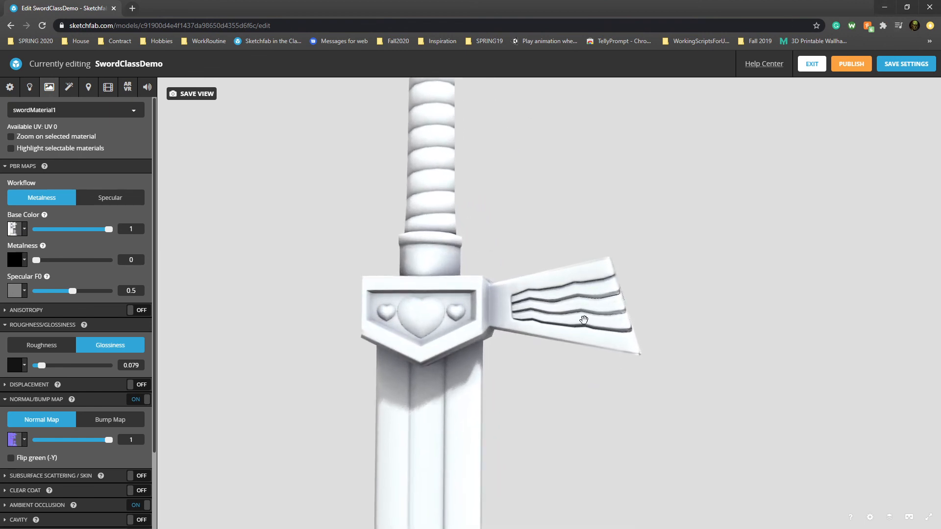
# Replace swordMaterial1's base color texture with the solid light pink #F5D7D7.
pyautogui.moveTo(640, 341)
pyautogui.mouseDown()
pyautogui.moveTo(420, 332)
pyautogui.moveTo(500, 269)
pyautogui.moveTo(491, 298)
pyautogui.mouseUp()
pyautogui.scroll(6, 492, 298)
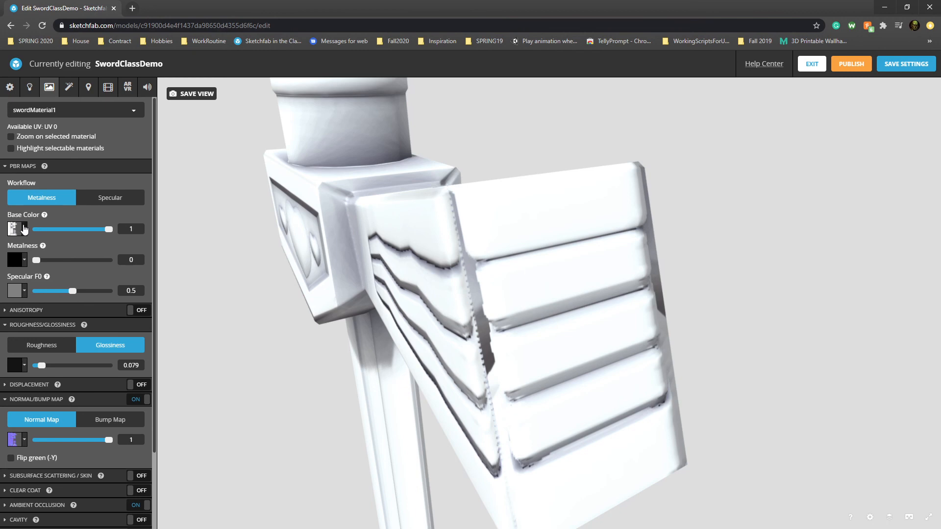
pyautogui.click(24, 229)
pyautogui.click(108, 255)
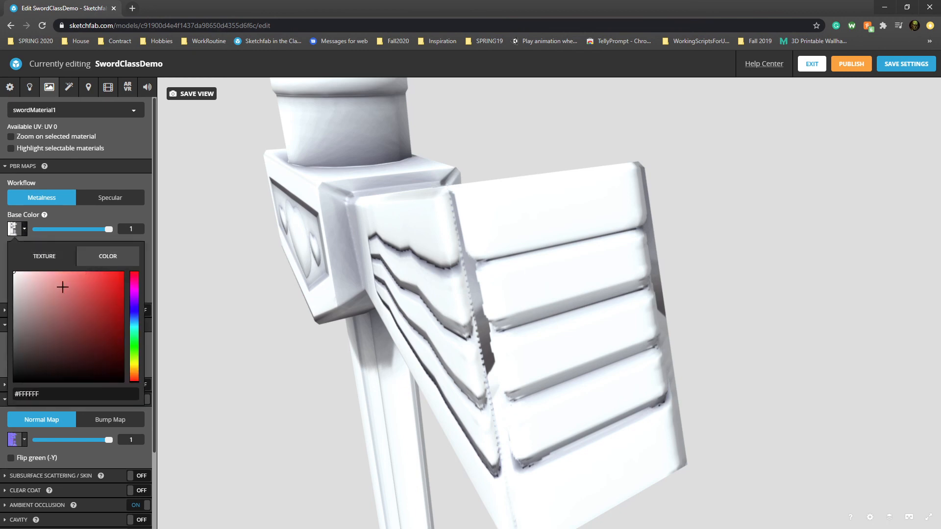
pyautogui.click(25, 275)
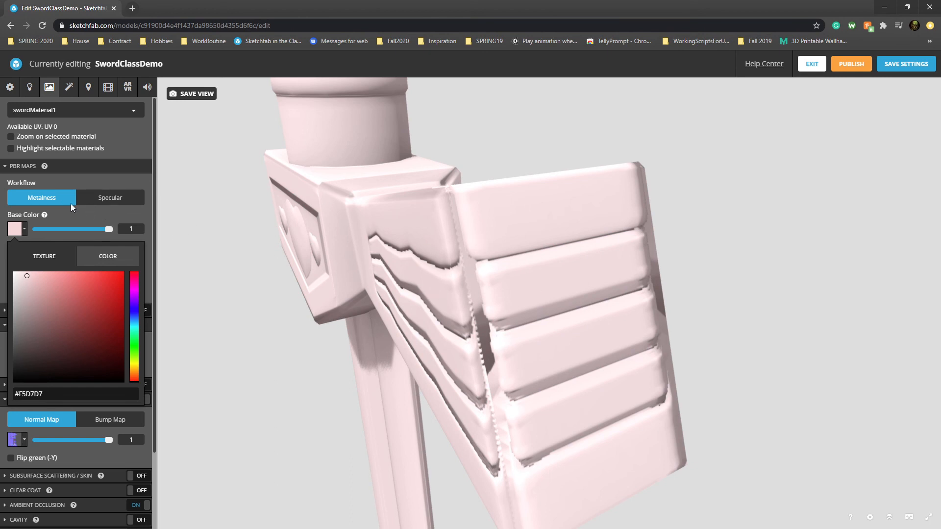
pyautogui.click(94, 177)
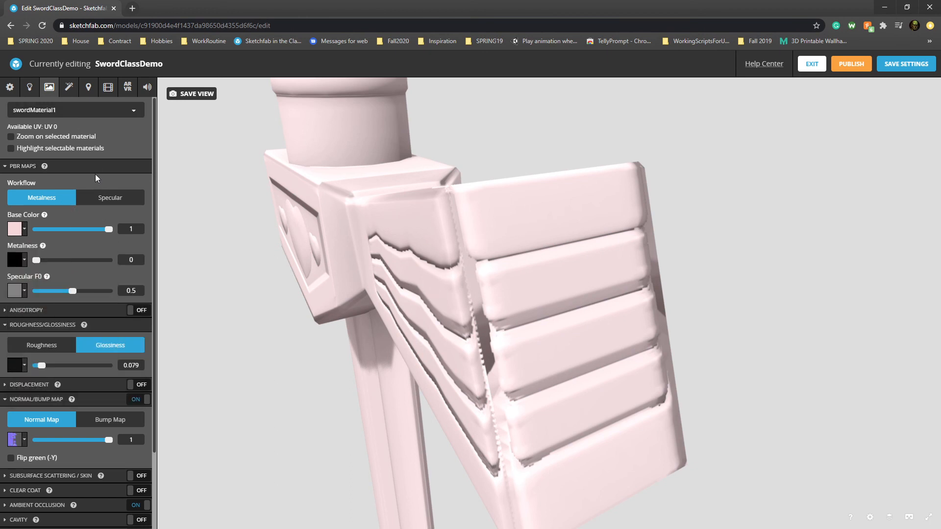
# Check the normal map's texture settings and compare Roughness with Glossiness mode, keeping Glossiness.
pyautogui.click(24, 443)
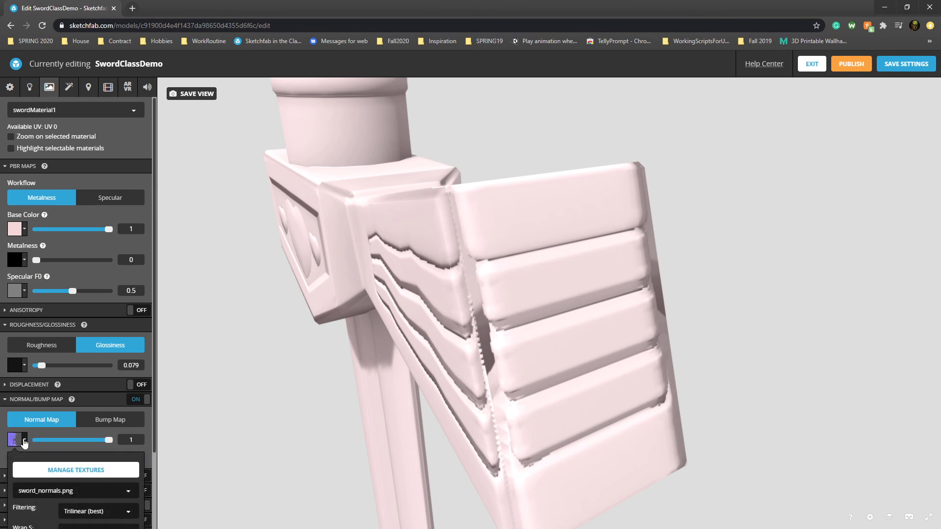
pyautogui.click(25, 442)
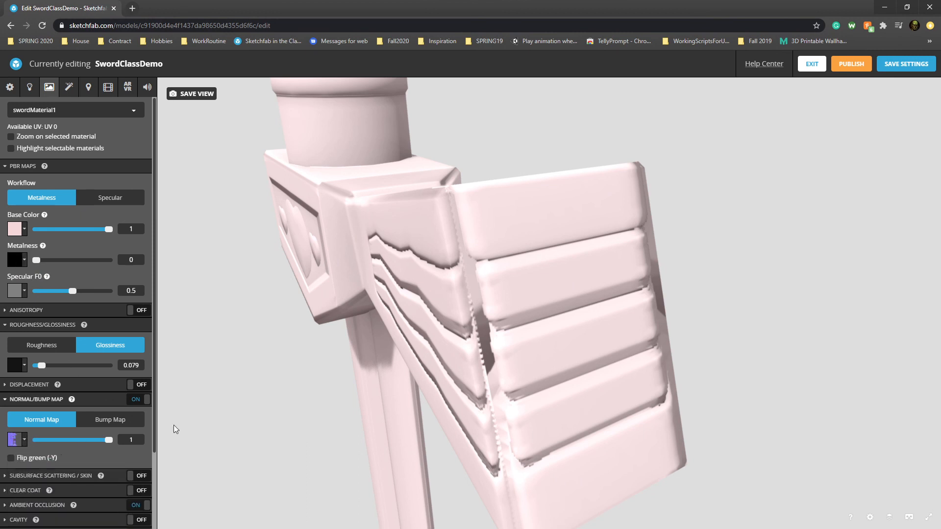
pyautogui.click(48, 350)
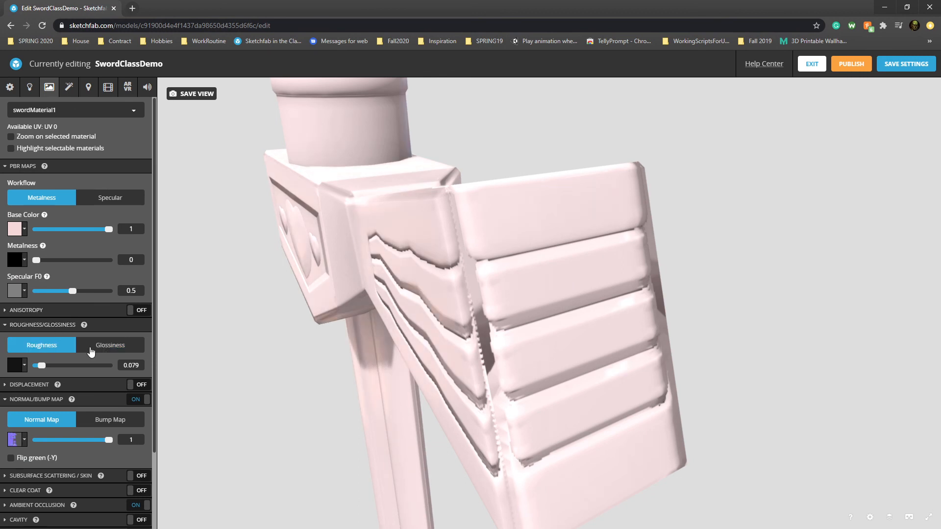
pyautogui.click(91, 351)
# Switch swordMaterial1 to the Specular workflow and set its albedo color to white, #FFFFFF.
pyautogui.click(115, 206)
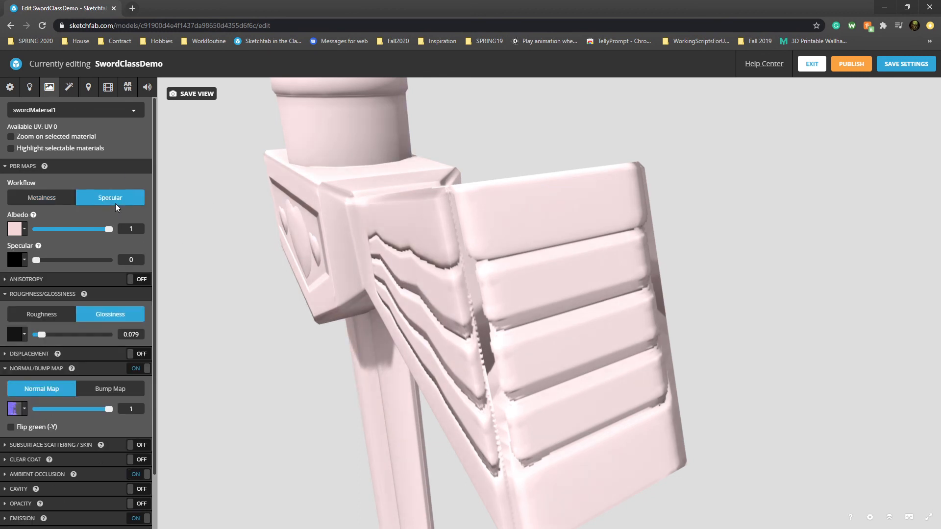
pyautogui.moveTo(348, 272); pyautogui.dragTo(470, 281)
pyautogui.scroll(-5, 504, 274)
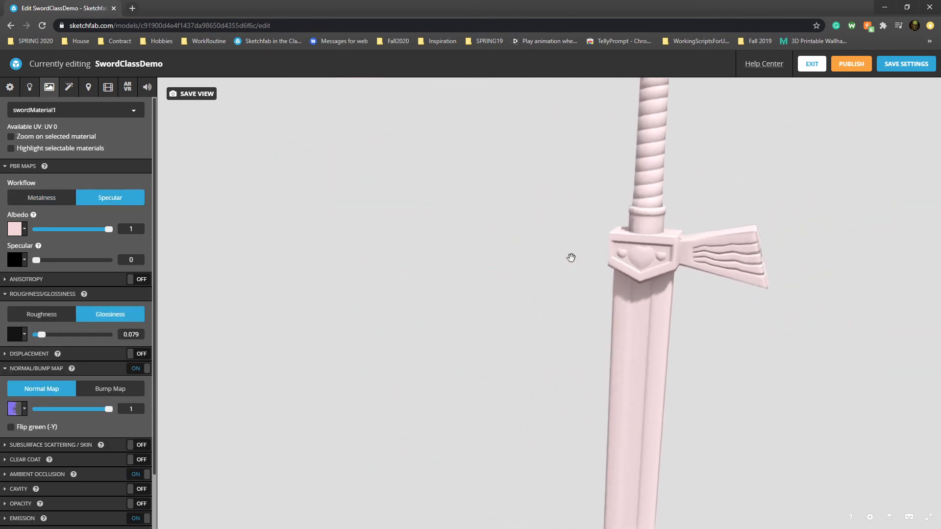
pyautogui.click(15, 229)
pyautogui.click(55, 257)
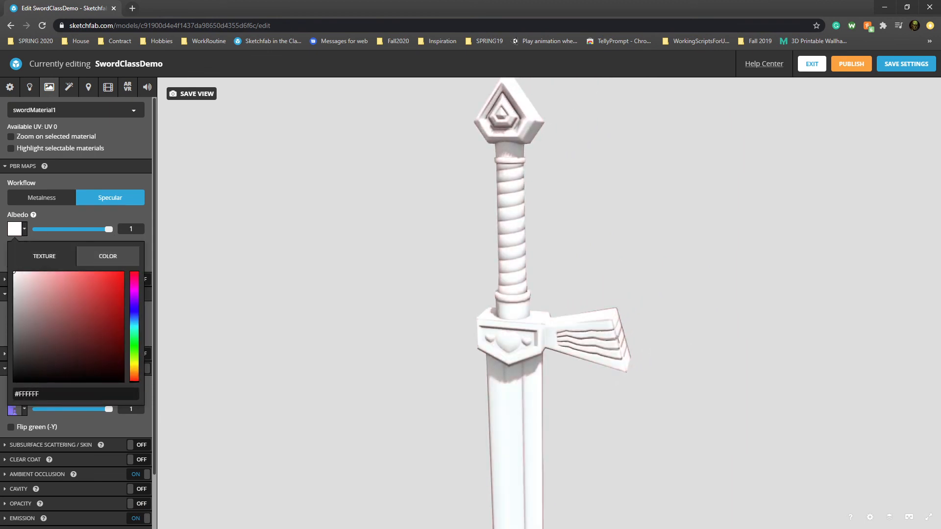
pyautogui.click(68, 220)
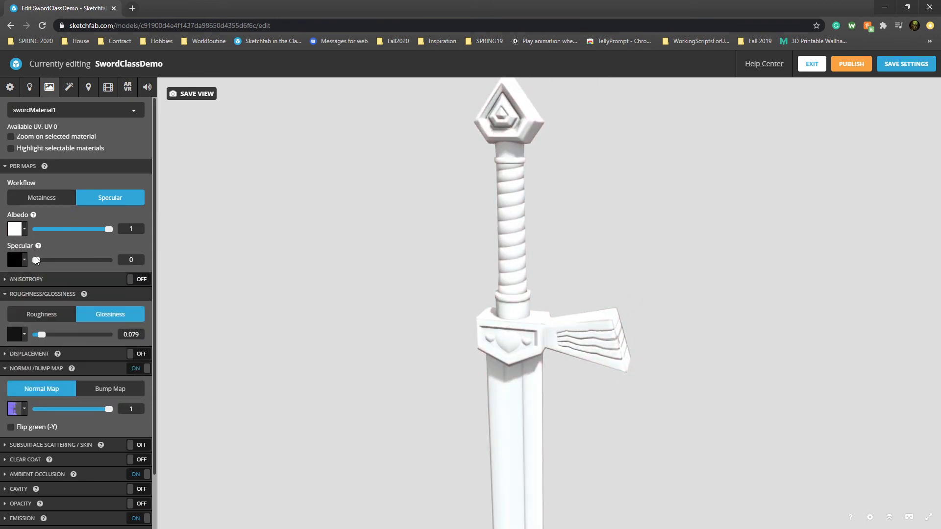
# Set the specular intensity to 0.154 and check its effect on the grip and crossguard.
pyautogui.moveTo(48, 262)
pyautogui.mouseDown()
pyautogui.moveTo(60, 262)
pyautogui.moveTo(35, 260)
pyautogui.moveTo(48, 260)
pyautogui.mouseUp()
pyautogui.moveTo(588, 282); pyautogui.dragTo(519, 221)
pyautogui.doubleClick(568, 282)
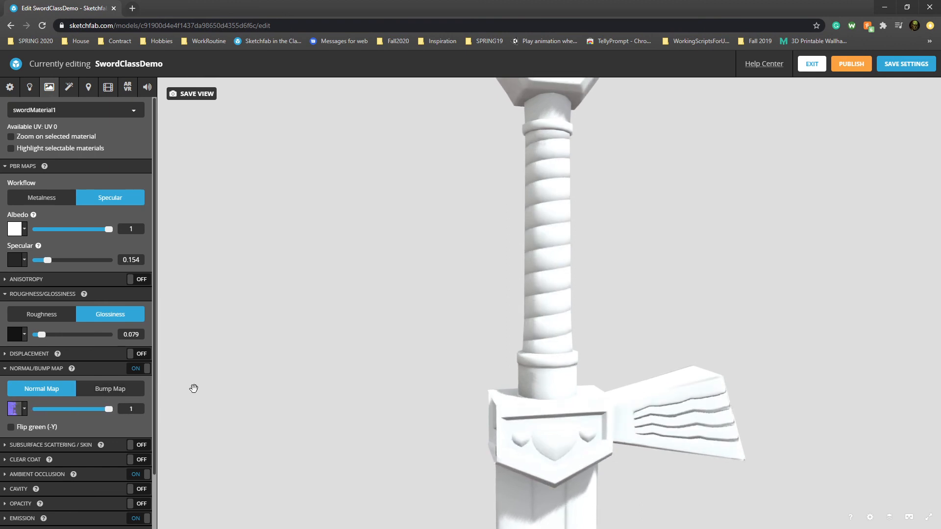
# Examine the white sword's crossguard grooves, hilt, blade and blade tip from several angles and distances.
pyautogui.moveTo(561, 227); pyautogui.dragTo(507, 157)
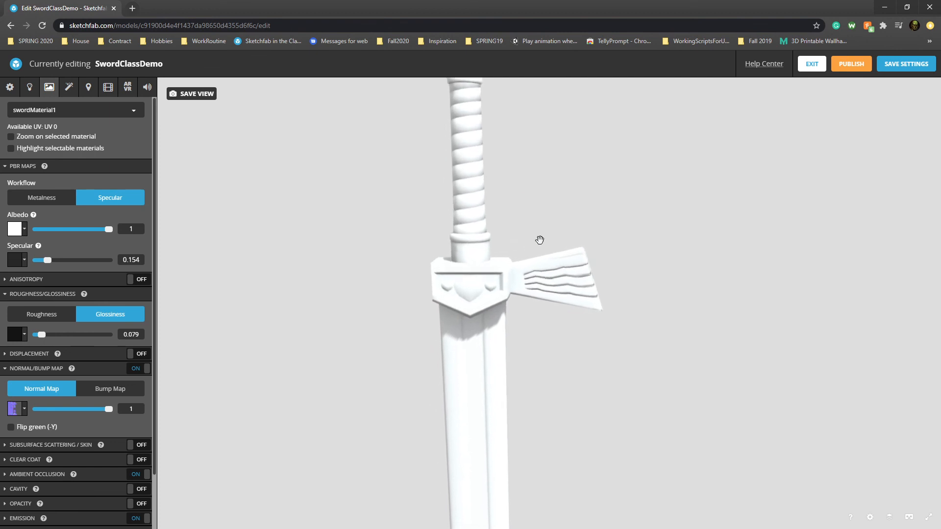
pyautogui.scroll(3, 569, 274)
pyautogui.moveTo(581, 285); pyautogui.dragTo(379, 335)
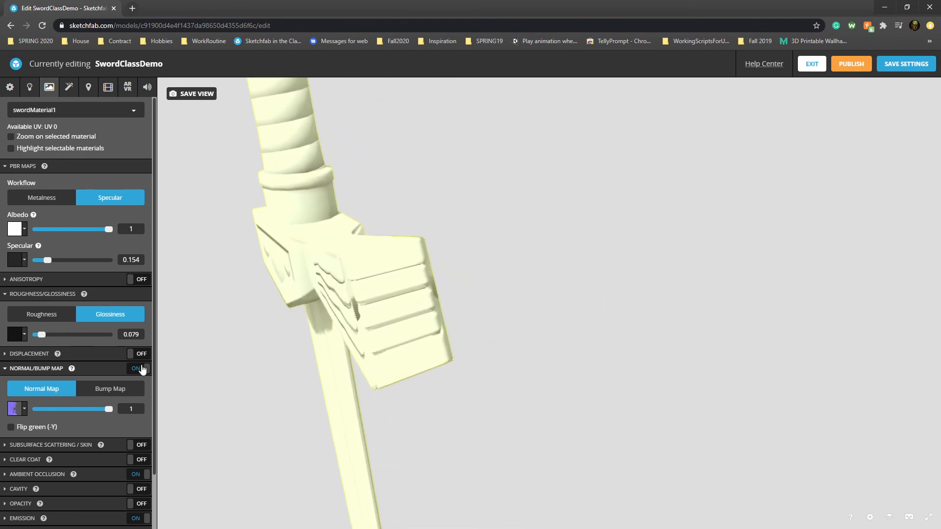
pyautogui.moveTo(383, 383); pyautogui.dragTo(422, 340)
pyautogui.scroll(-3, 500, 391)
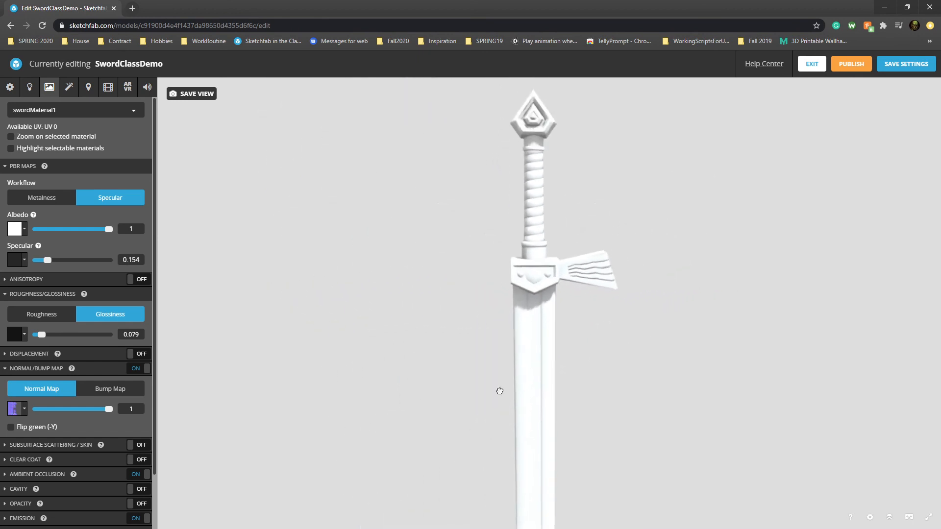
pyautogui.scroll(5, 578, 410)
pyautogui.scroll(3, 558, 375)
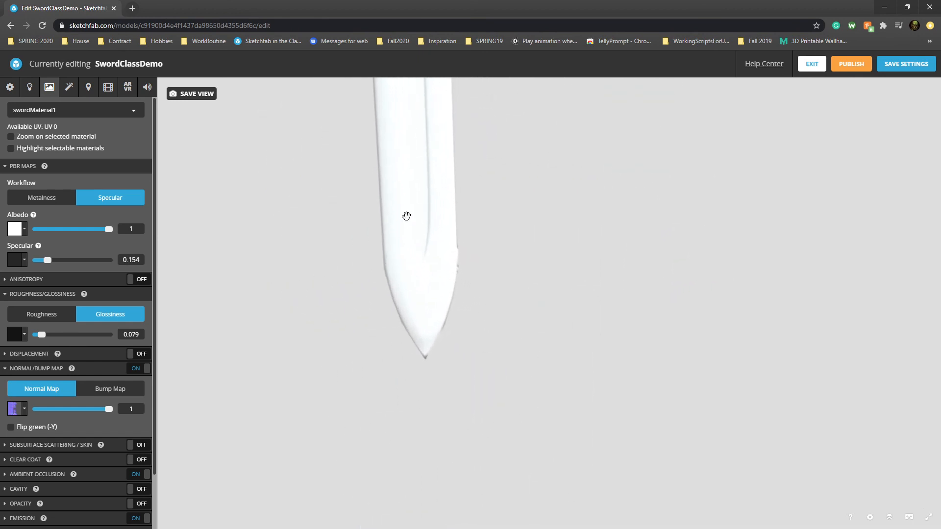
pyautogui.scroll(-3, 494, 332)
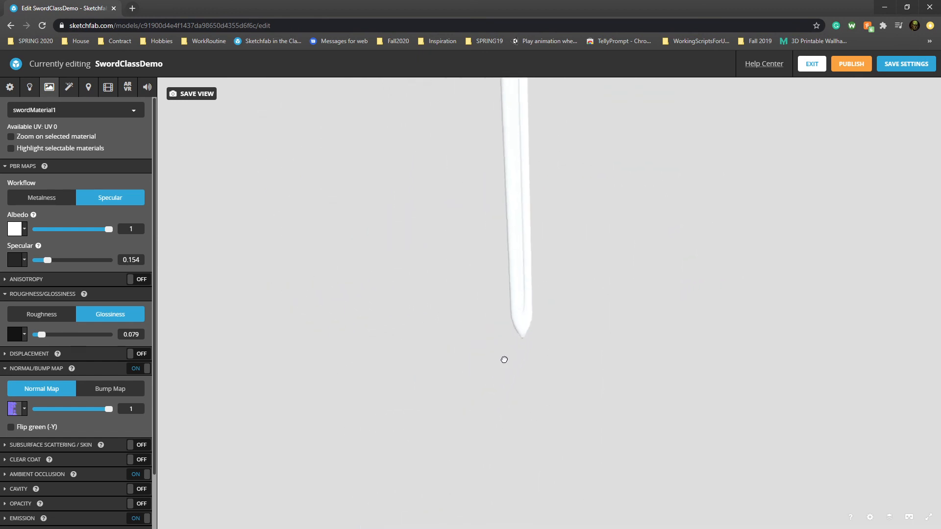
pyautogui.moveTo(610, 244); pyautogui.dragTo(635, 272)
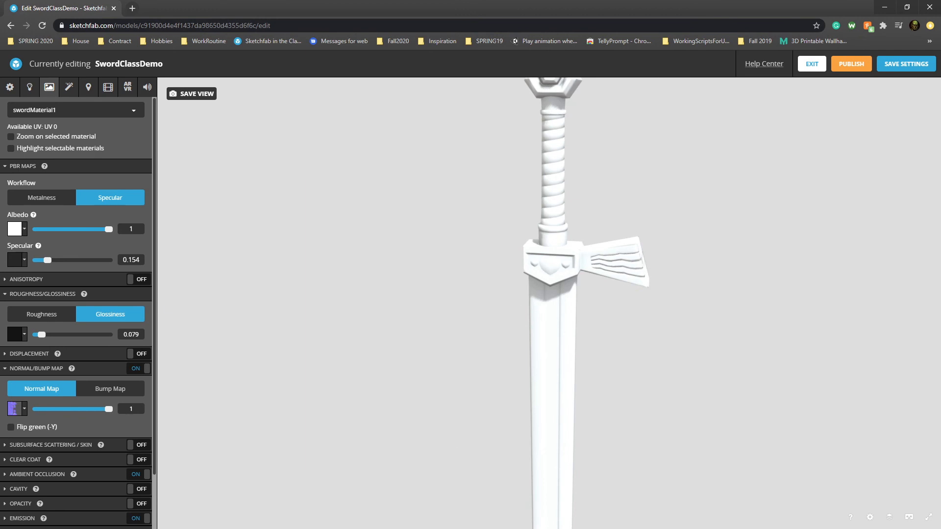